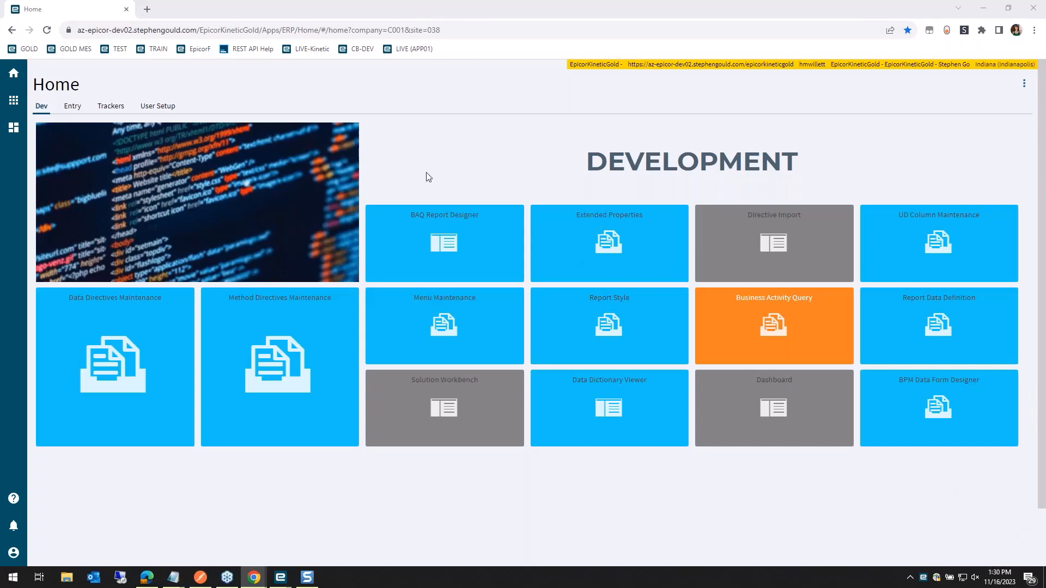
# Switch to EMUG.txt in Notepad and examine the dashboard URL's base address and its part number and start/end date KeyFields parameters.
pyautogui.click(174, 576)
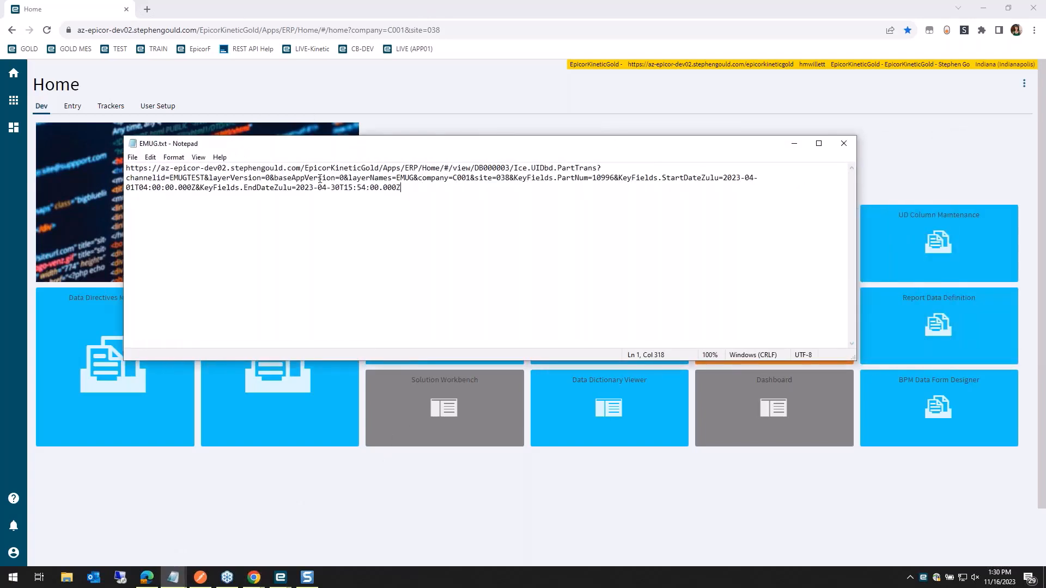
pyautogui.moveTo(475, 177); pyautogui.dragTo(127, 168)
pyautogui.hotkey('ctrl', 'c')
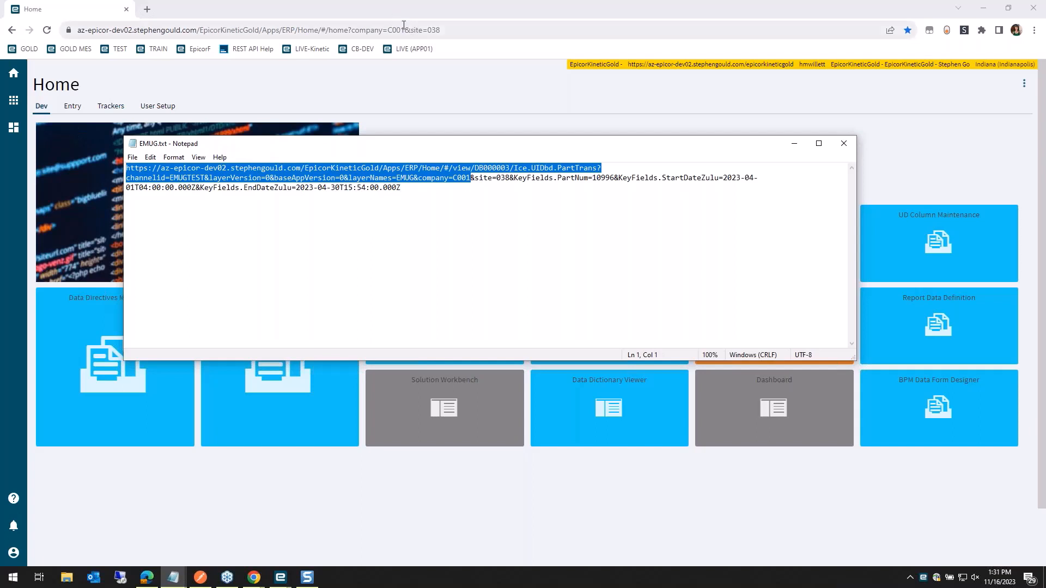
pyautogui.click(502, 191)
pyautogui.moveTo(514, 177); pyautogui.dragTo(551, 200)
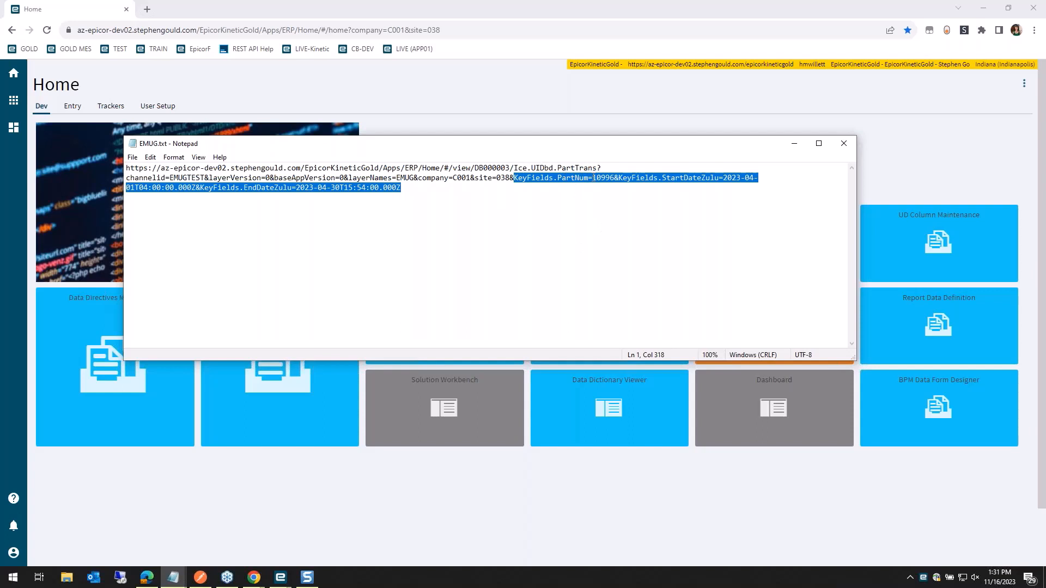
pyautogui.click(604, 210)
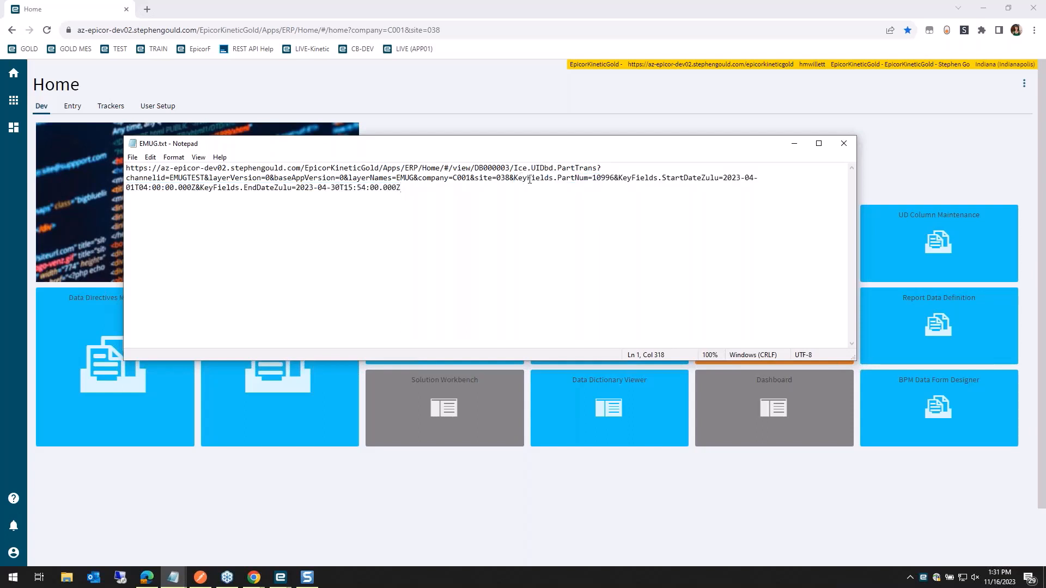
pyautogui.doubleClick(601, 178)
pyautogui.click(710, 179)
pyautogui.moveTo(722, 178); pyautogui.dragTo(718, 174)
pyautogui.click(298, 188)
# Copy the entire URL from EMUG.txt, view the Part Transactions dashboard it loads in a new Chrome tab, and close that tab.
pyautogui.hotkey('ctrl', 'a')
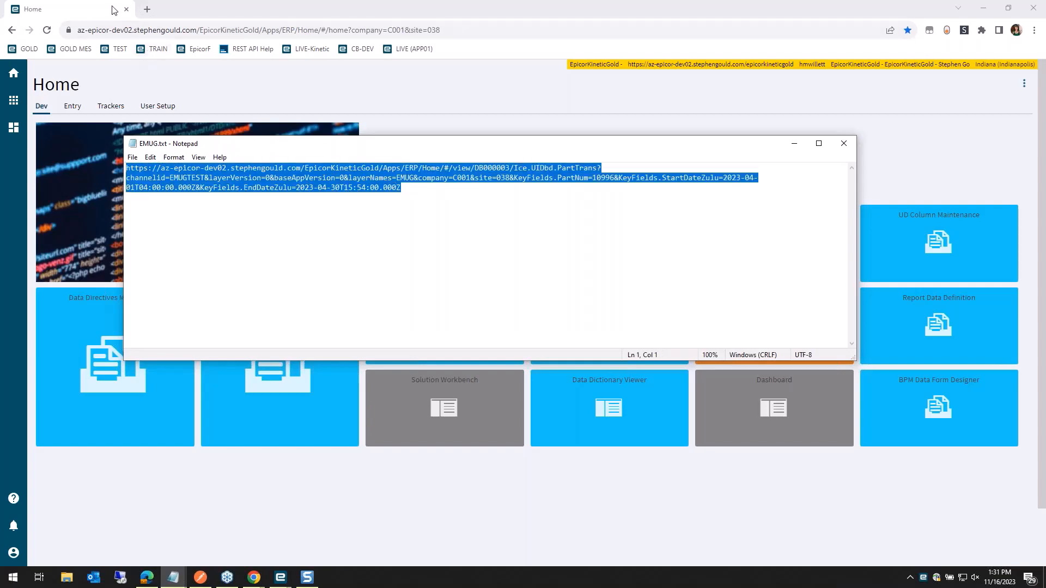
pyautogui.click(149, 15)
pyautogui.click(147, 9)
pyautogui.hotkey('ctrl', 'v')
pyautogui.press('Return')
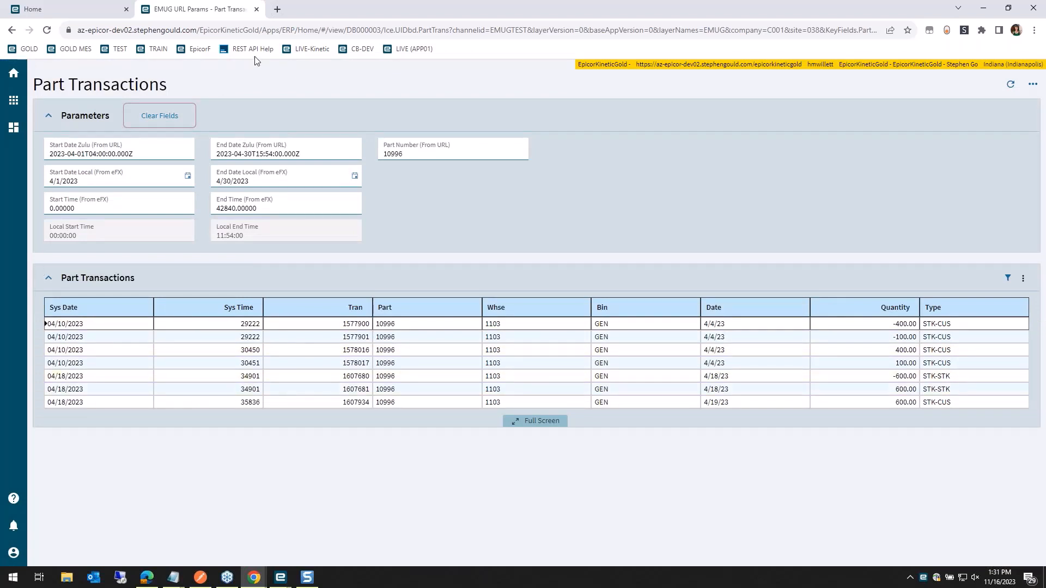
pyautogui.click(256, 10)
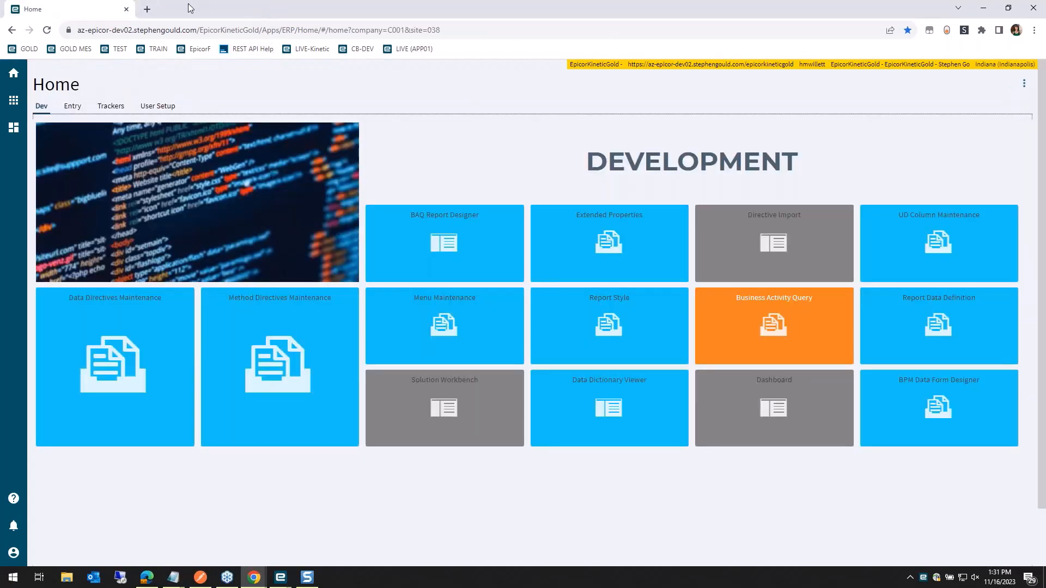
# Open Menu Maintenance and go to the Status Dashboards folder under Main Menu > Executive Analysis.
pyautogui.click(408, 319)
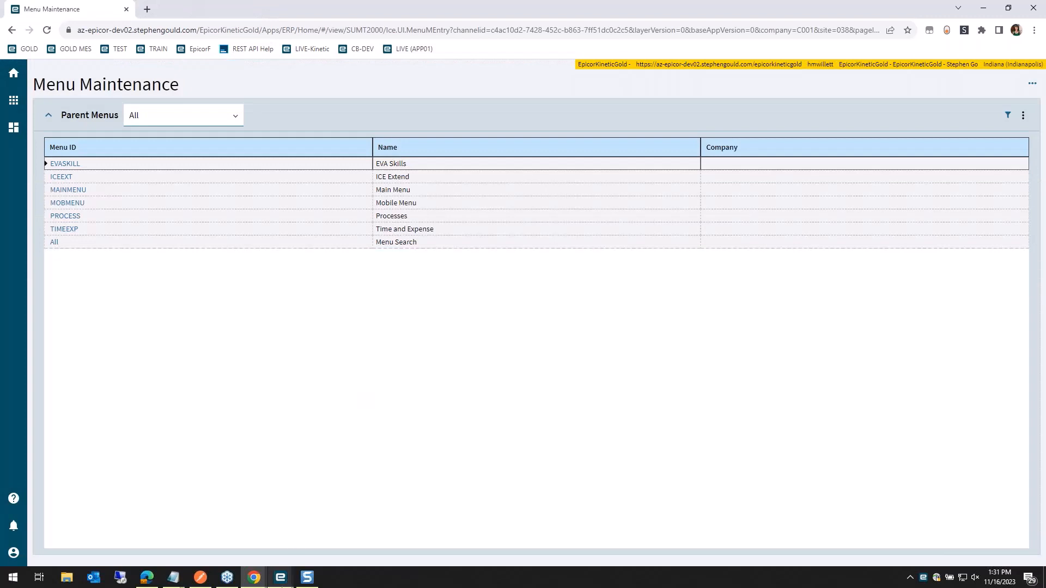
pyautogui.moveTo(281, 577)
pyautogui.click(360, 537)
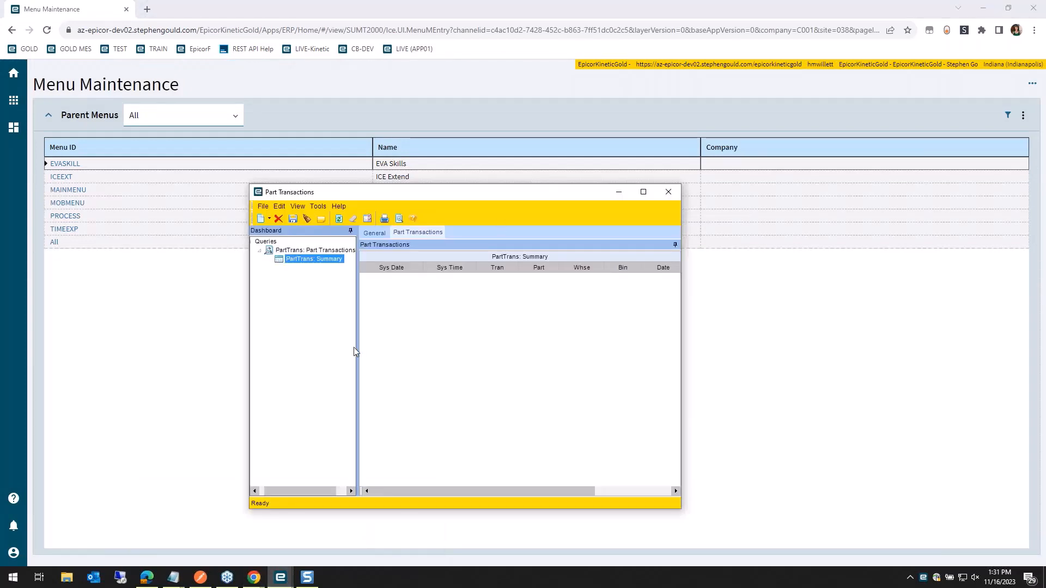
pyautogui.click(65, 190)
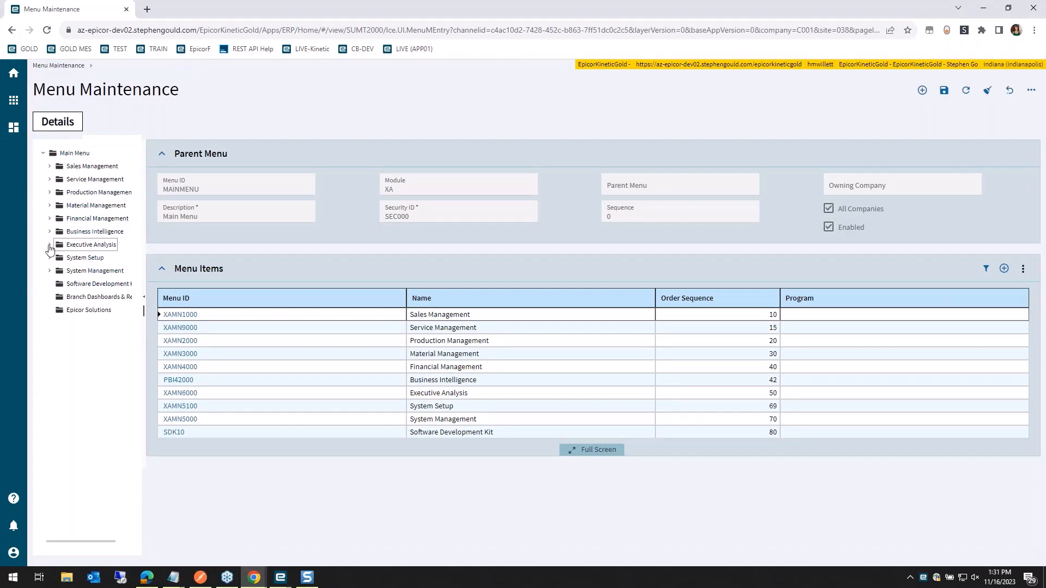
pyautogui.click(49, 244)
pyautogui.click(90, 297)
pyautogui.scroll(-1, 500, 352)
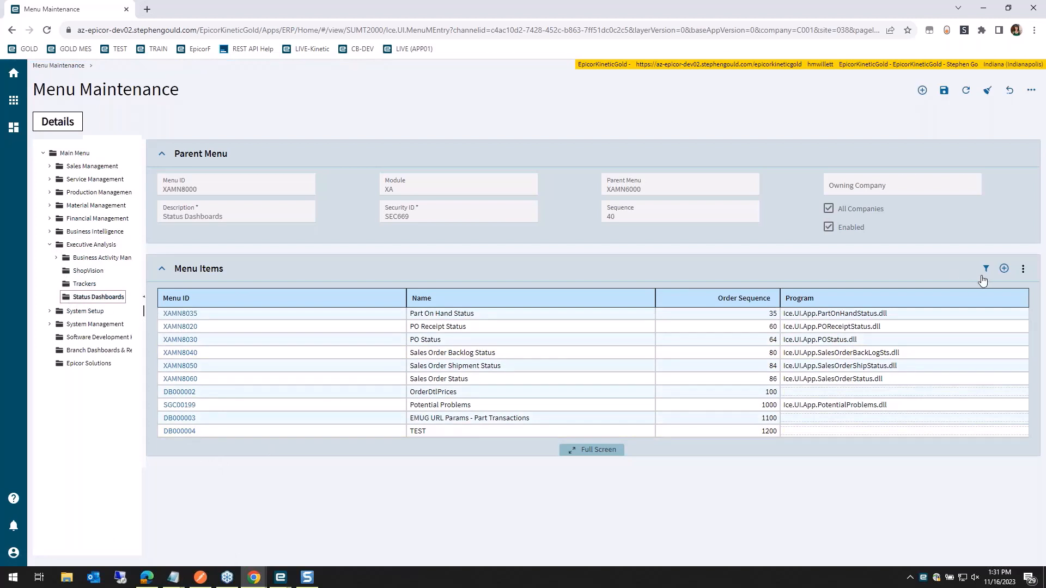
# Add a menu item under Status Dashboards with menu ID DB000005, name EMUG DEMO and order sequence 5000.
pyautogui.click(1004, 269)
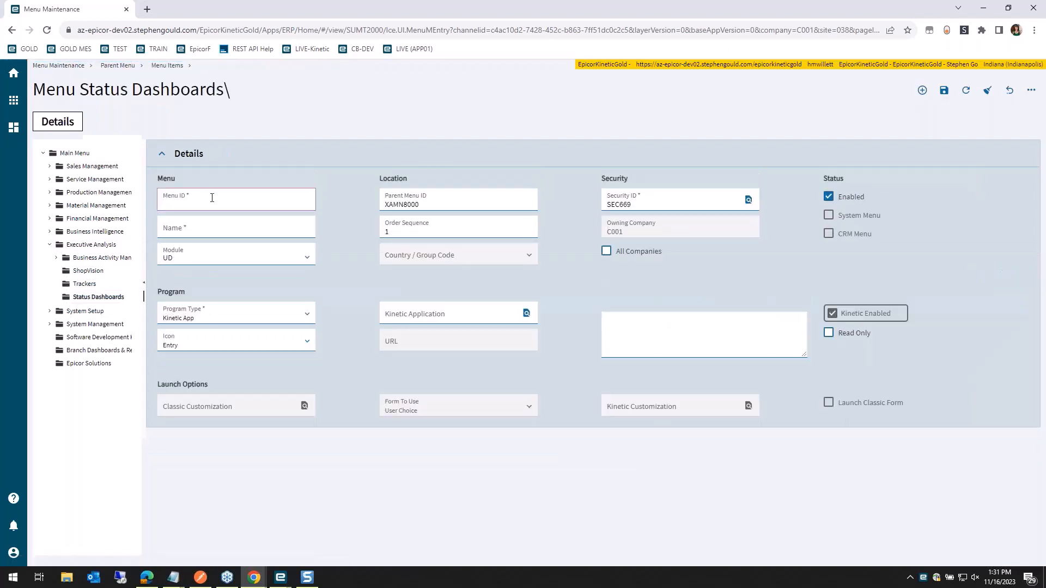
pyautogui.press('Tab')
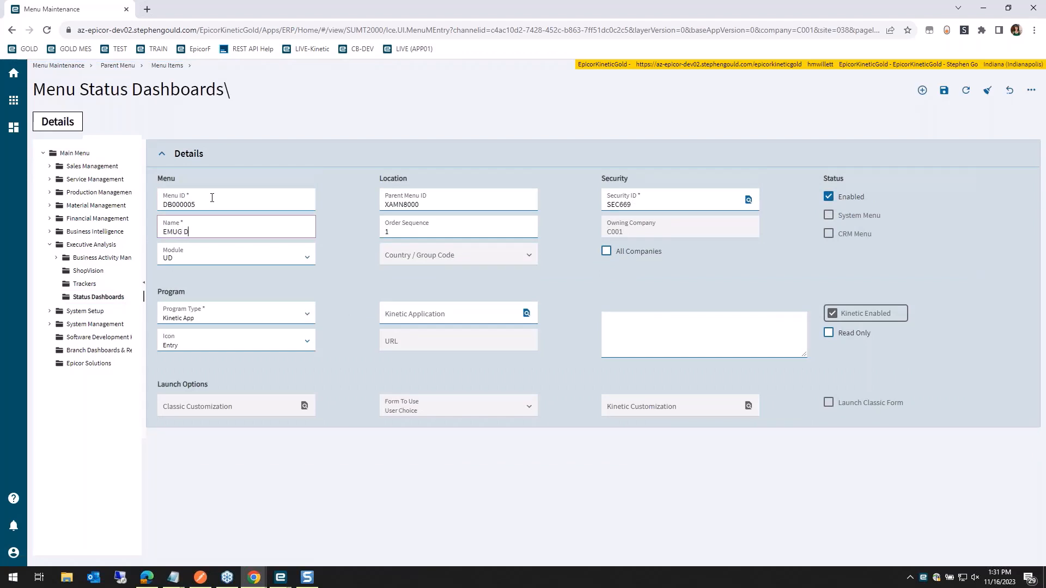
pyautogui.write('EMUG DEMO')
pyautogui.press('Tab')
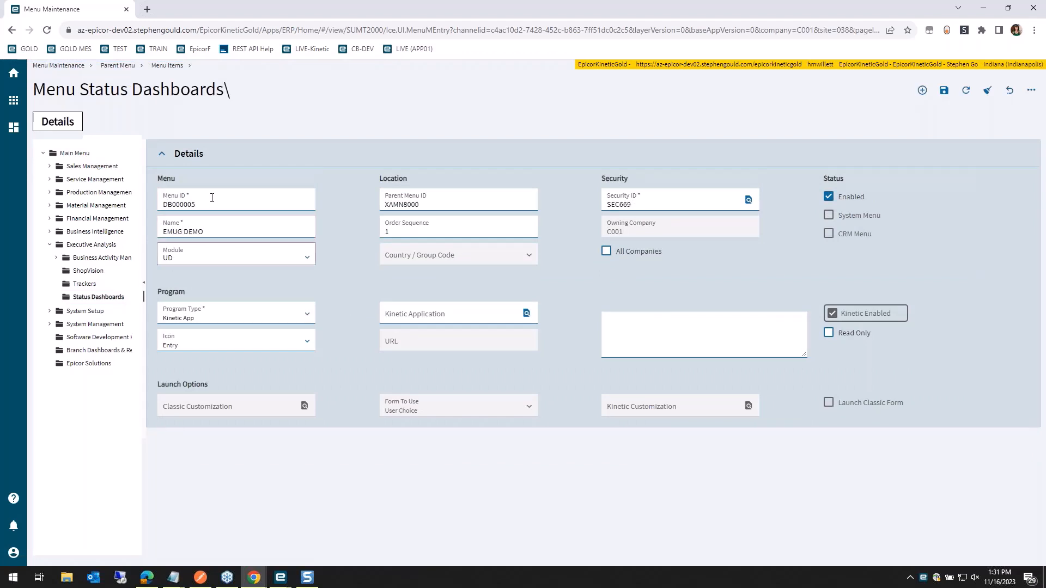
pyautogui.click(440, 230)
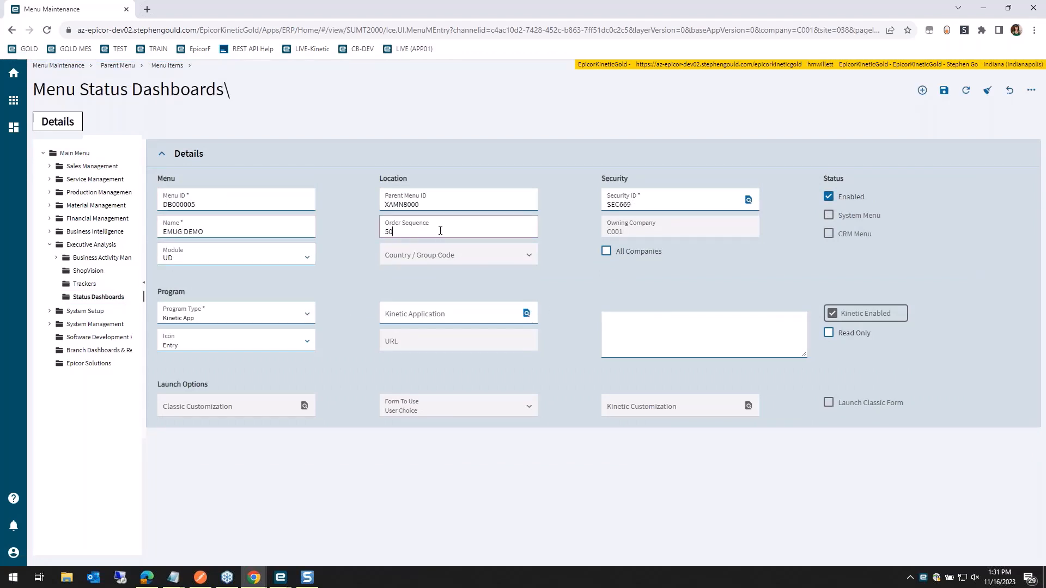
pyautogui.press('Tab')
# Search programs like Ice.UIDbd, assign Ice.UIDbd.PartTrans as the menu item's Kinetic application, and save the item.
pyautogui.click(526, 314)
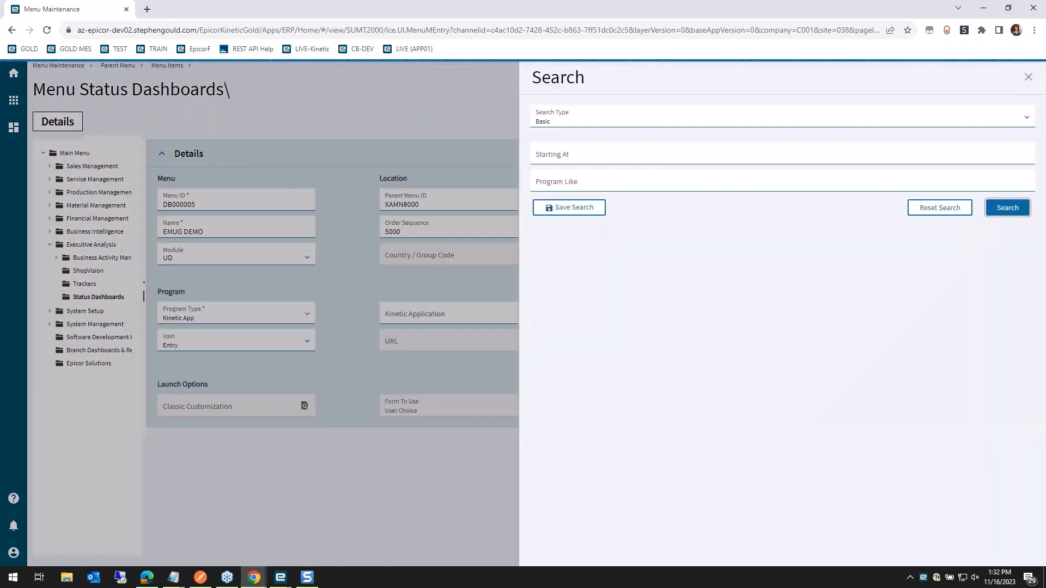
pyautogui.click(634, 182)
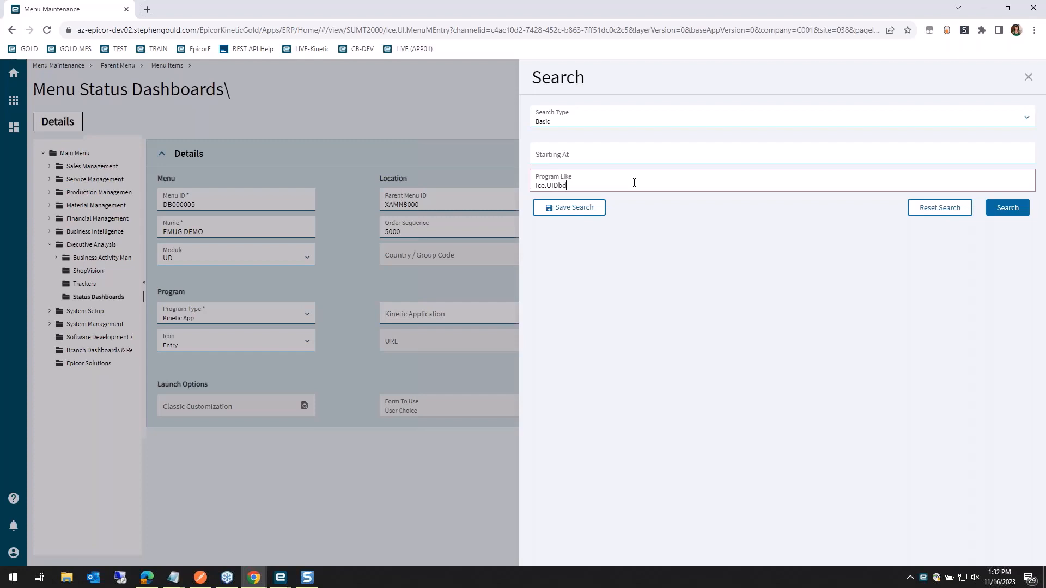
pyautogui.click(1006, 209)
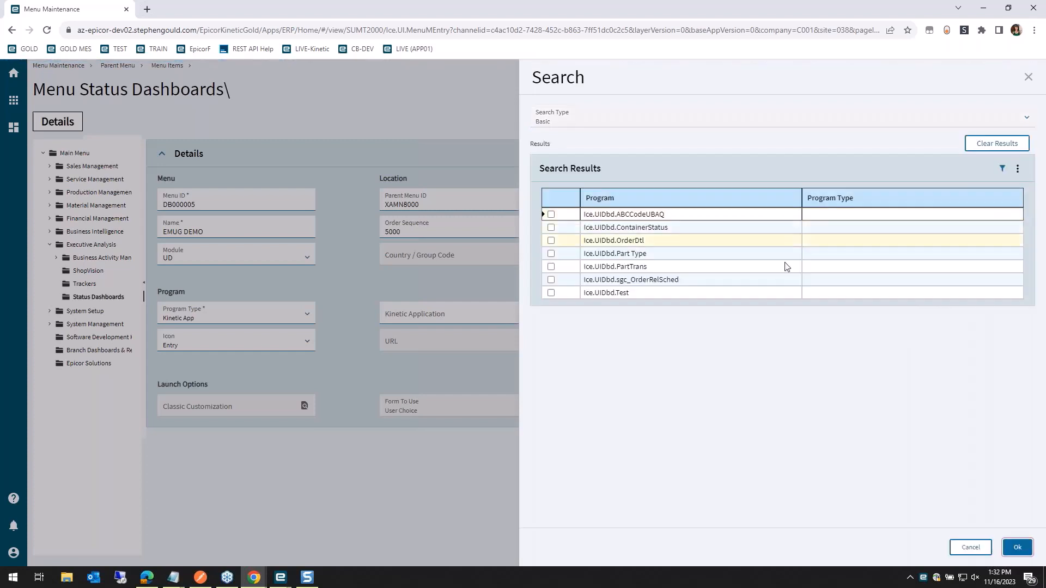
pyautogui.click(551, 266)
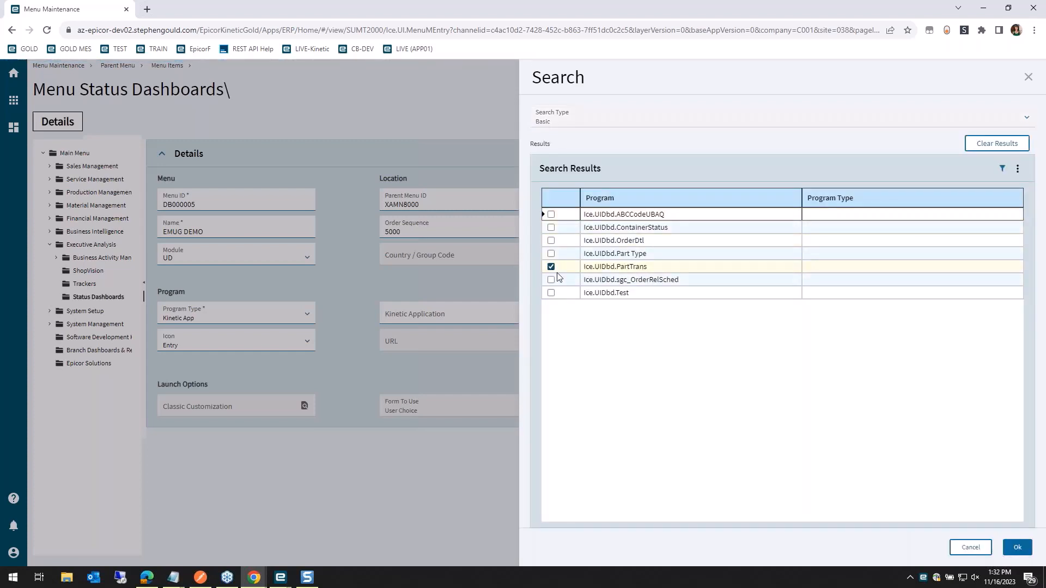
pyautogui.click(1014, 549)
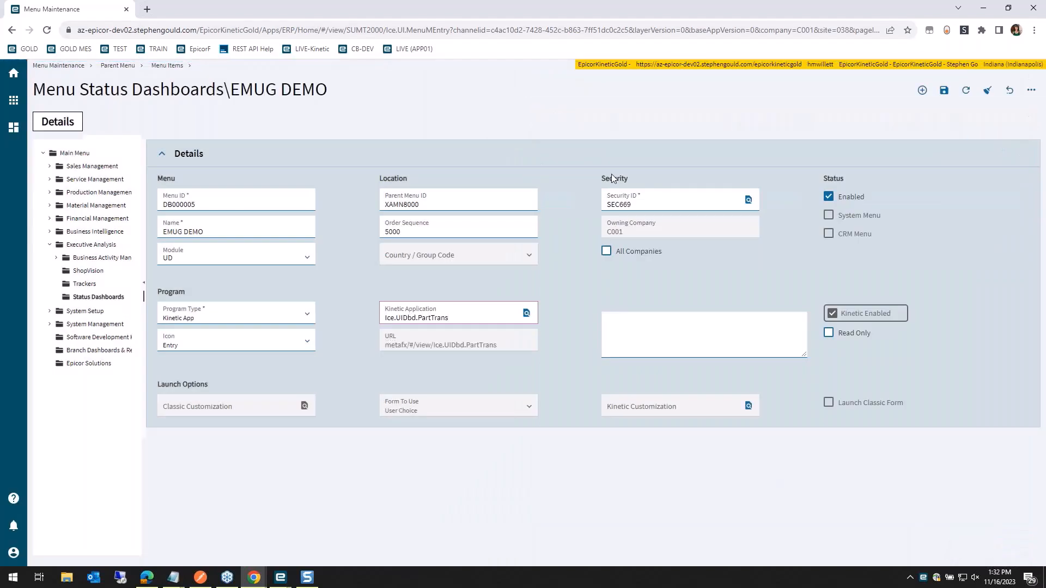
pyautogui.click(944, 91)
# Load the GOLD home page in a new tab, search its menu for EMUG, and launch EMUG DEMO.
pyautogui.click(146, 9)
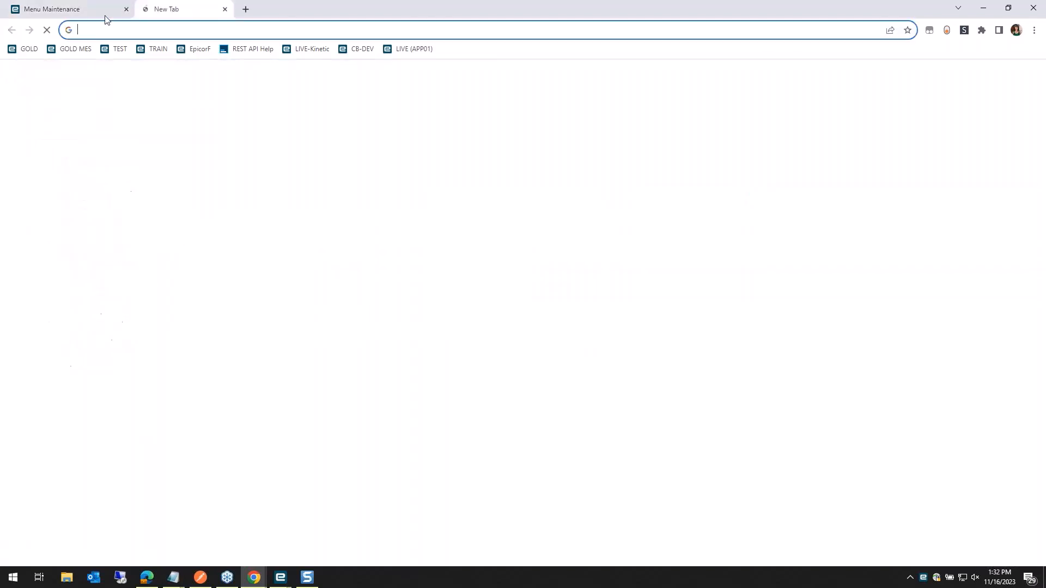
pyautogui.click(25, 49)
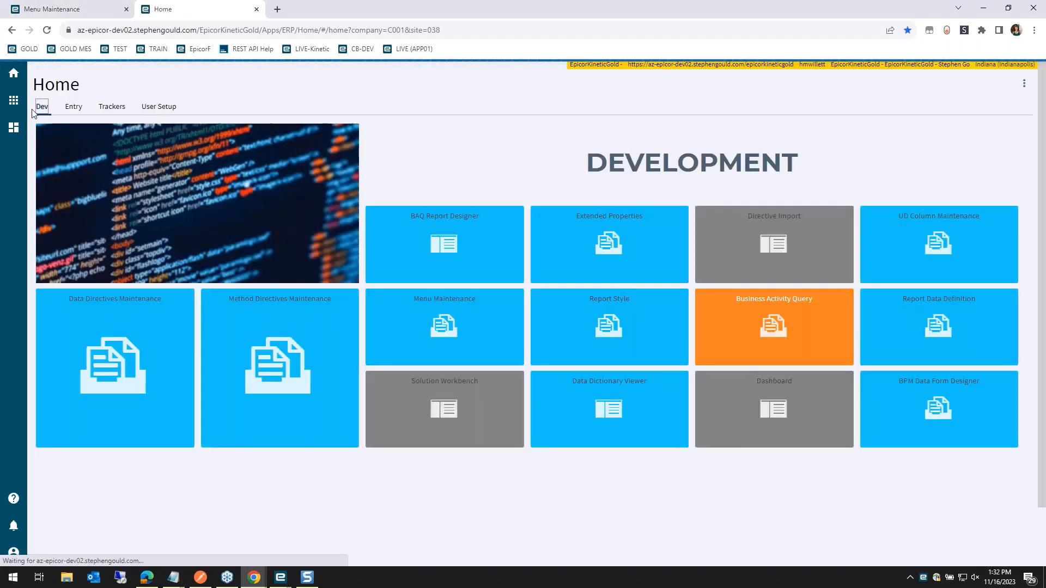
pyautogui.click(13, 101)
pyautogui.write('EMUG')
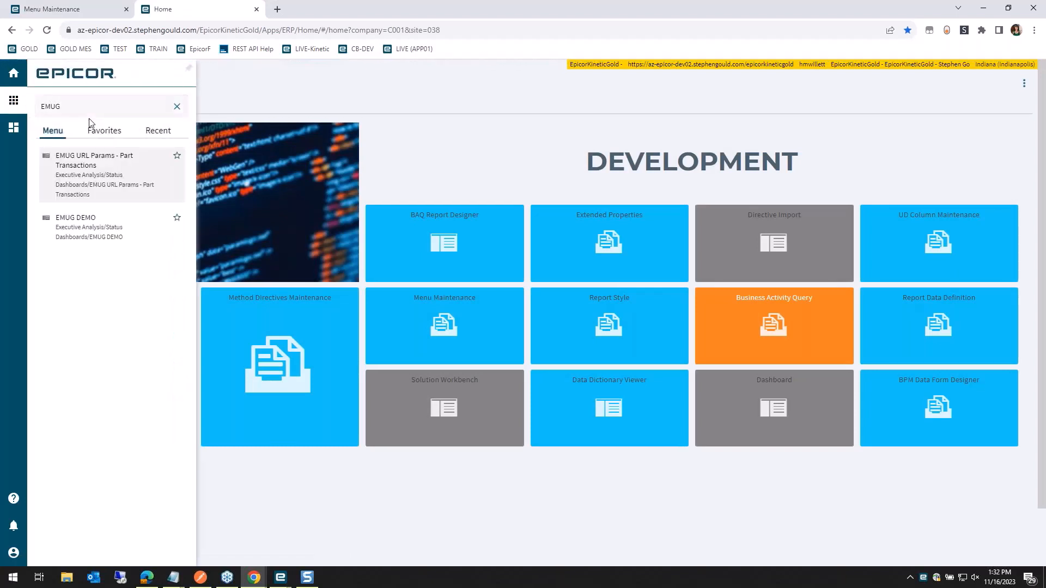
pyautogui.click(84, 221)
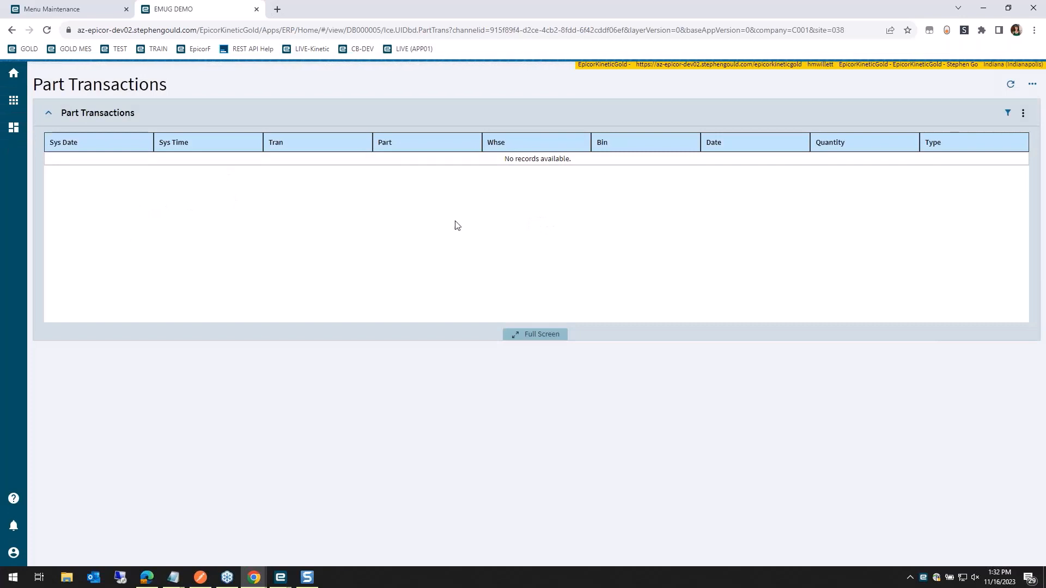
pyautogui.click(74, 112)
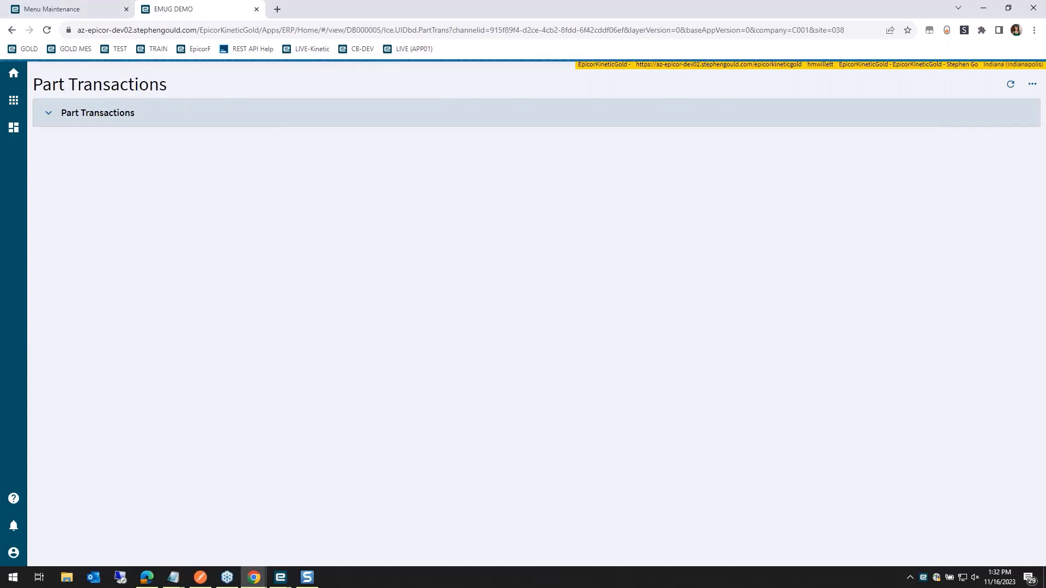
# Open the Part Transactions dashboard in the designer using a layer instead of the base.
pyautogui.click(1031, 85)
pyautogui.click(1004, 236)
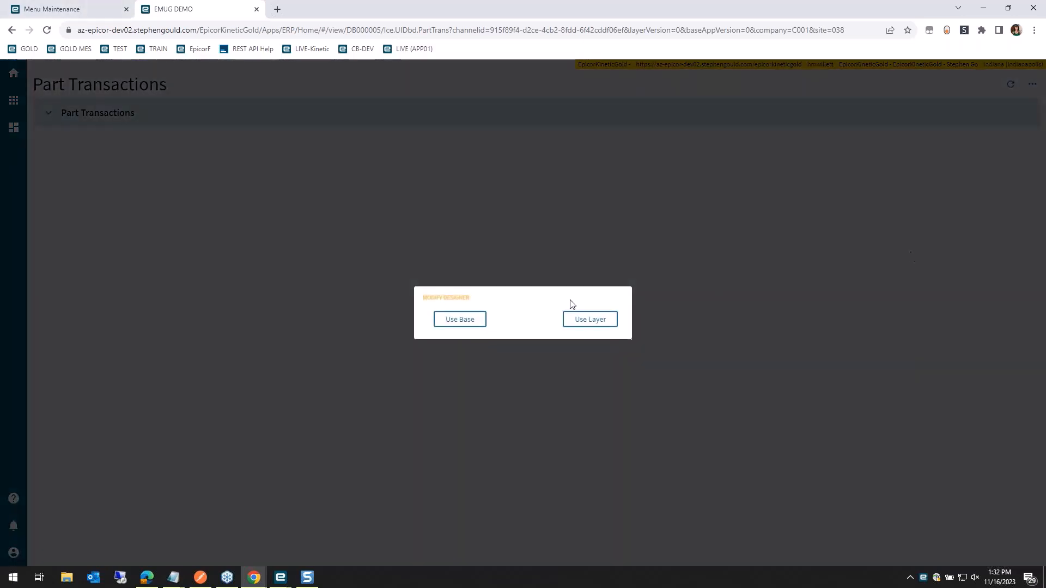
pyautogui.click(579, 325)
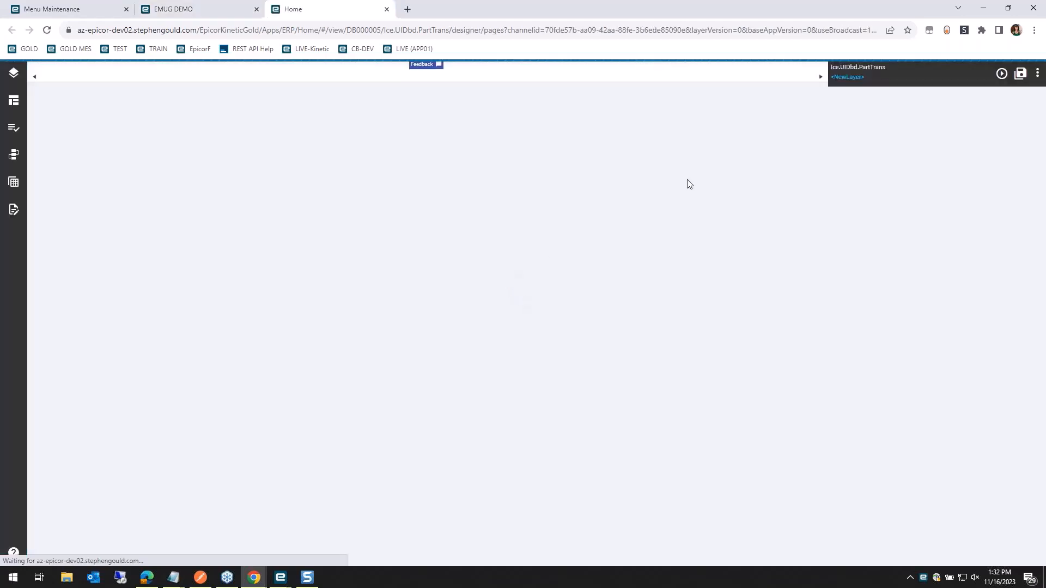
# Delete the TimeTrial layer from the dashboard's layer selection.
pyautogui.click(850, 79)
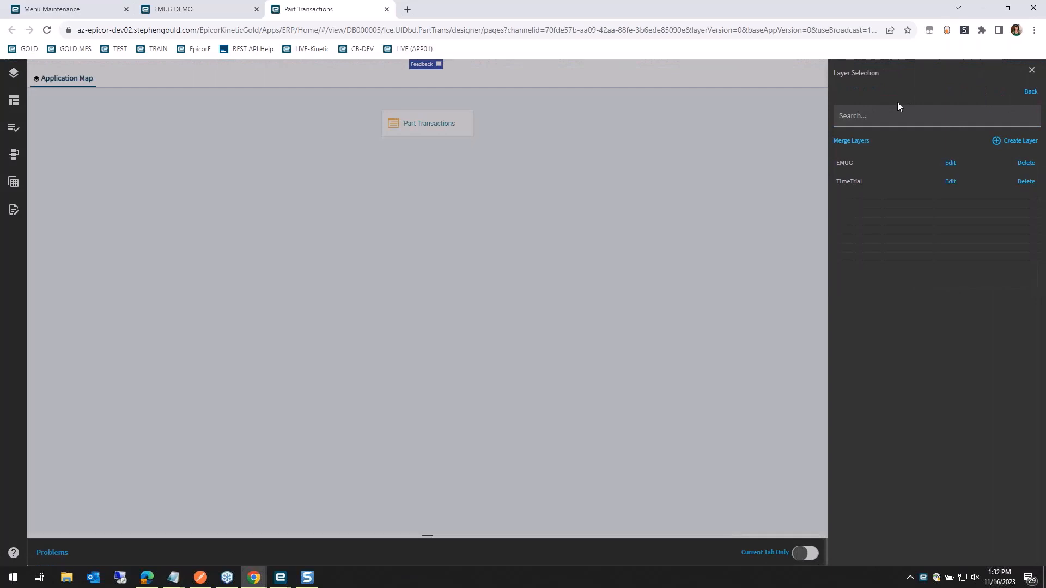
pyautogui.click(978, 162)
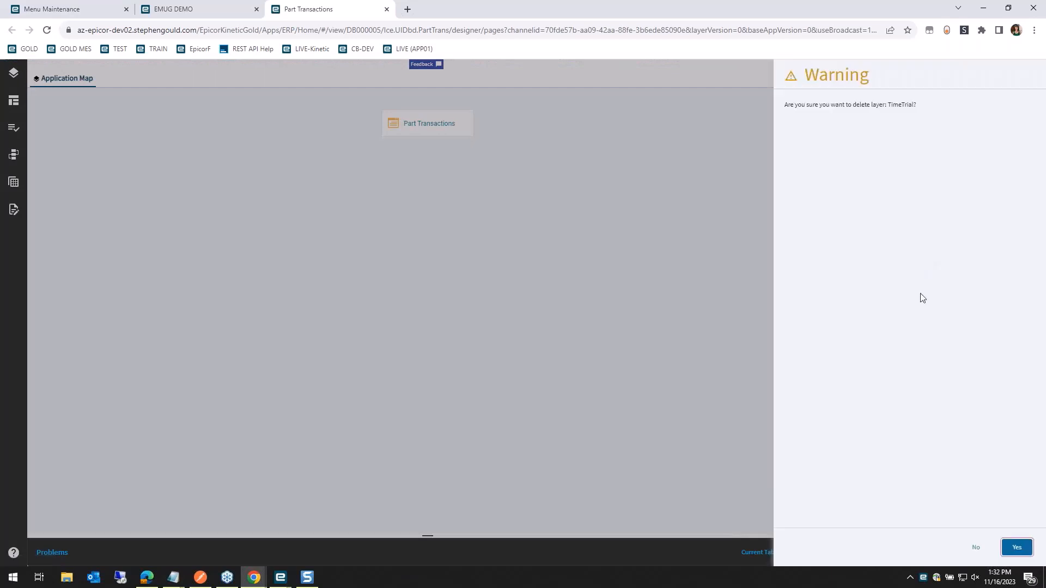
pyautogui.click(1002, 551)
# Create a new layer named EMUGDEMO for the dashboard and save it.
pyautogui.click(964, 115)
pyautogui.write('EM')
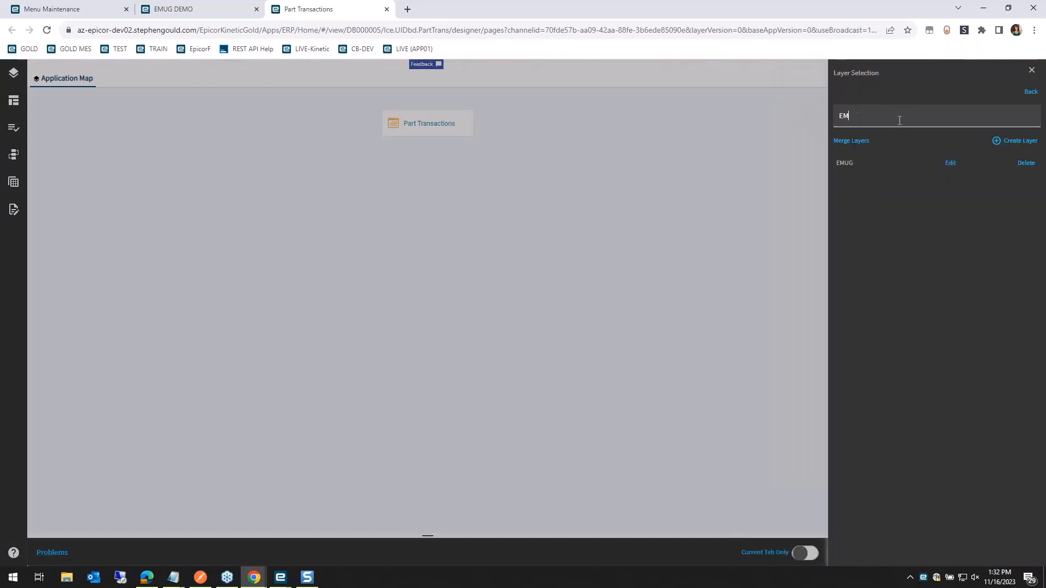
pyautogui.write('UG')
pyautogui.press('BackSpace')
pyautogui.moveTo(991, 143); pyautogui.dragTo(948, 119)
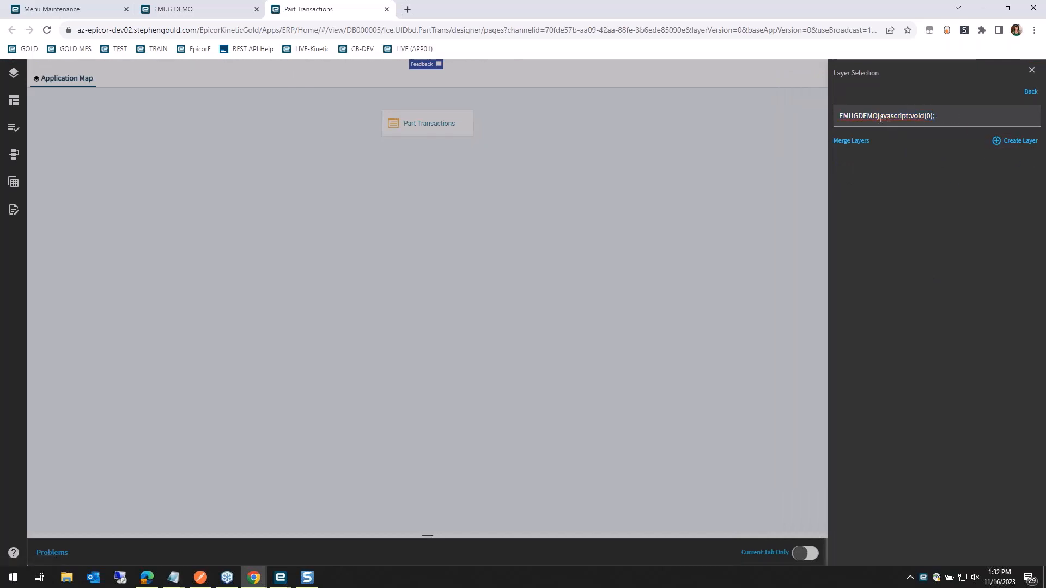
pyautogui.hotkey('ctrl', 'z')
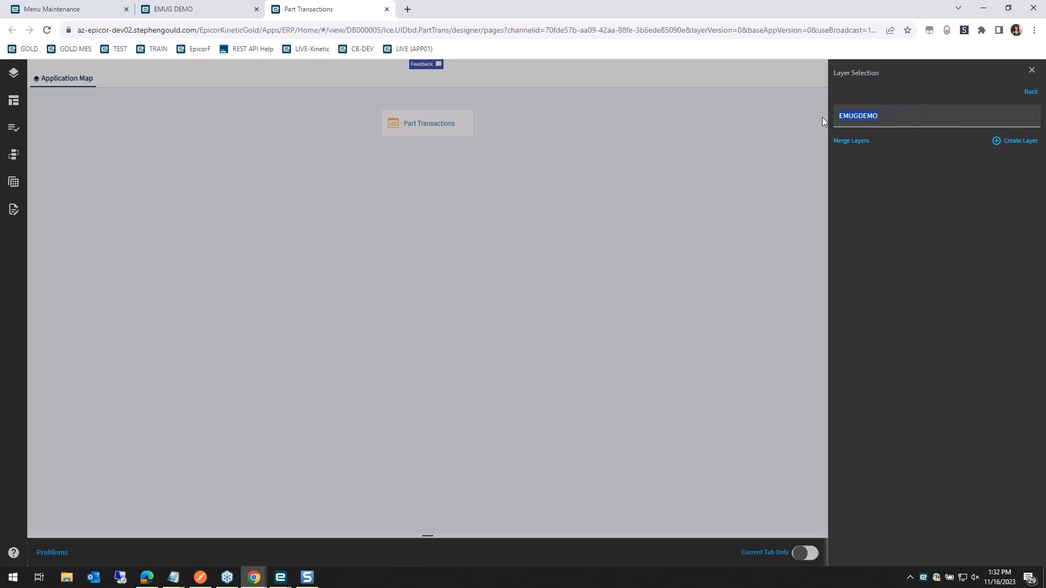
pyautogui.click(1000, 143)
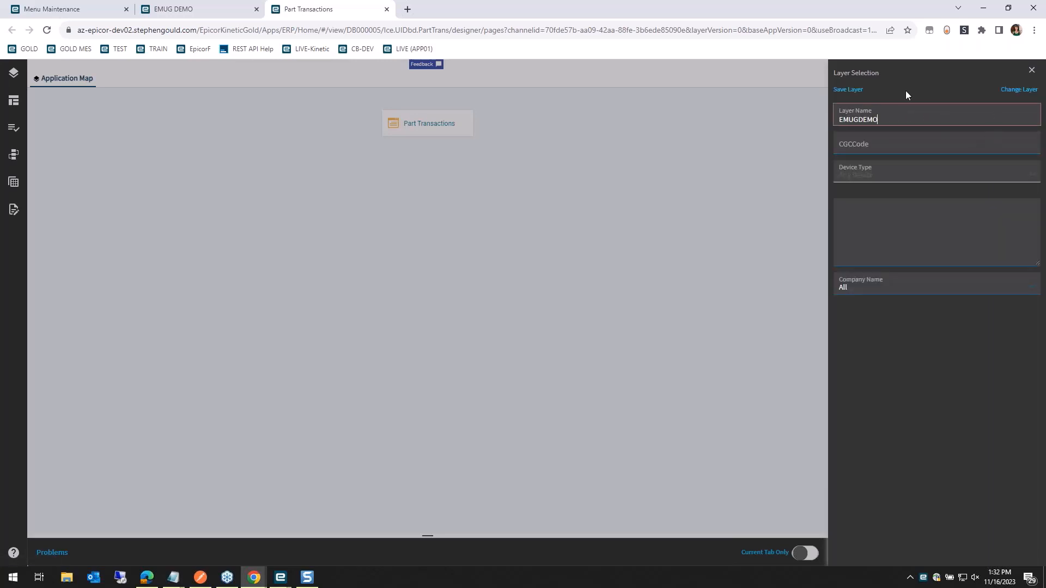
pyautogui.click(858, 93)
# Open the Part Transactions page from the application map for editing.
pyautogui.click(412, 129)
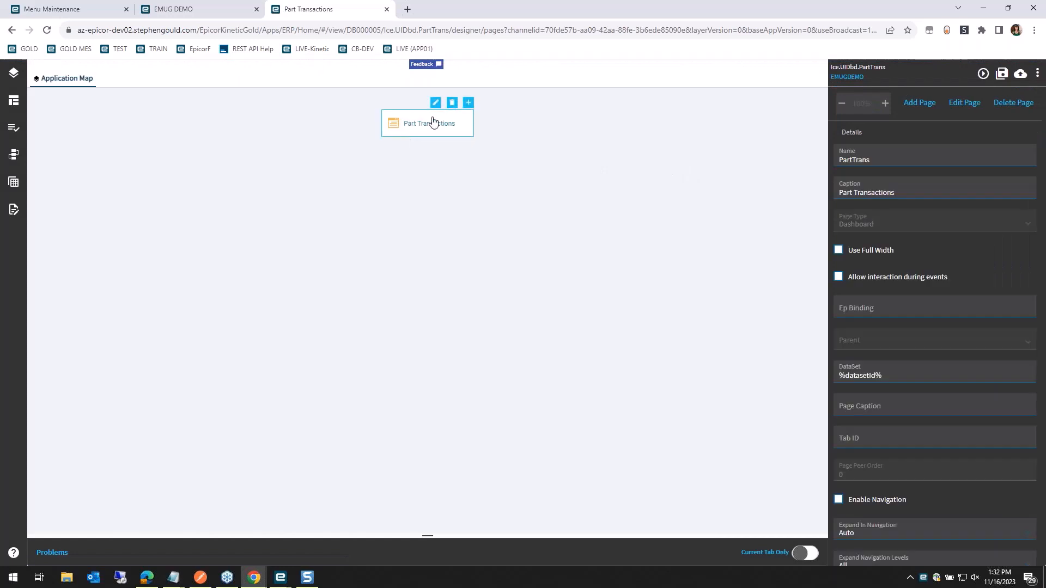
pyautogui.click(435, 103)
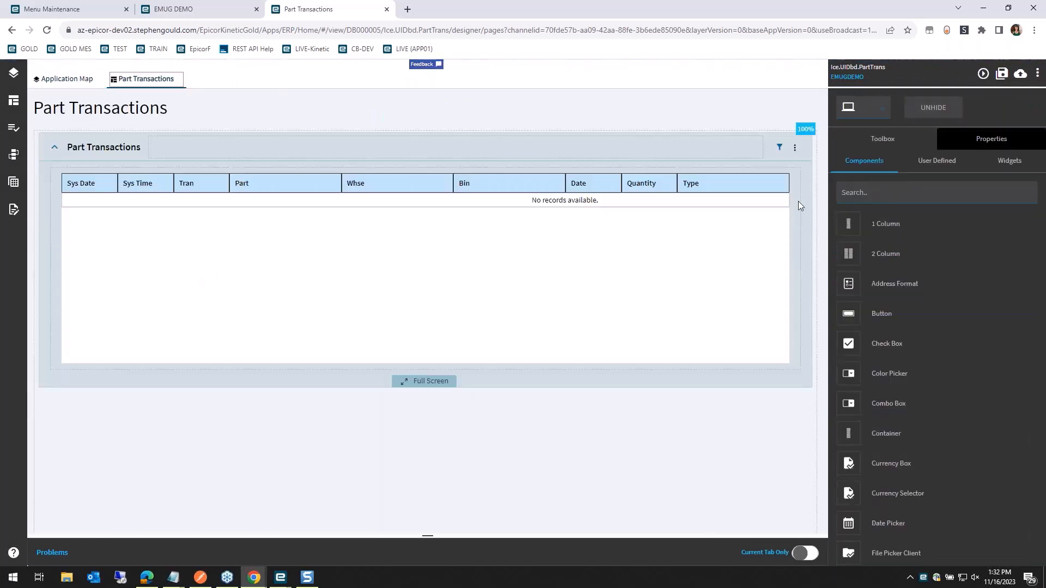
# Turn off Expand at Runtime for the Part Transactions grid panel and save the layer.
pyautogui.click(812, 199)
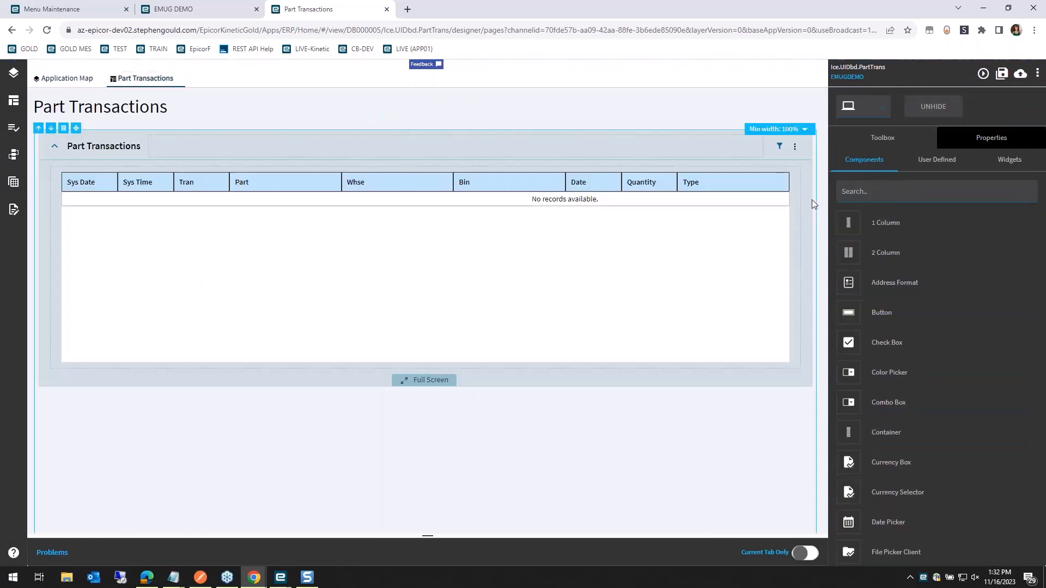
pyautogui.click(968, 149)
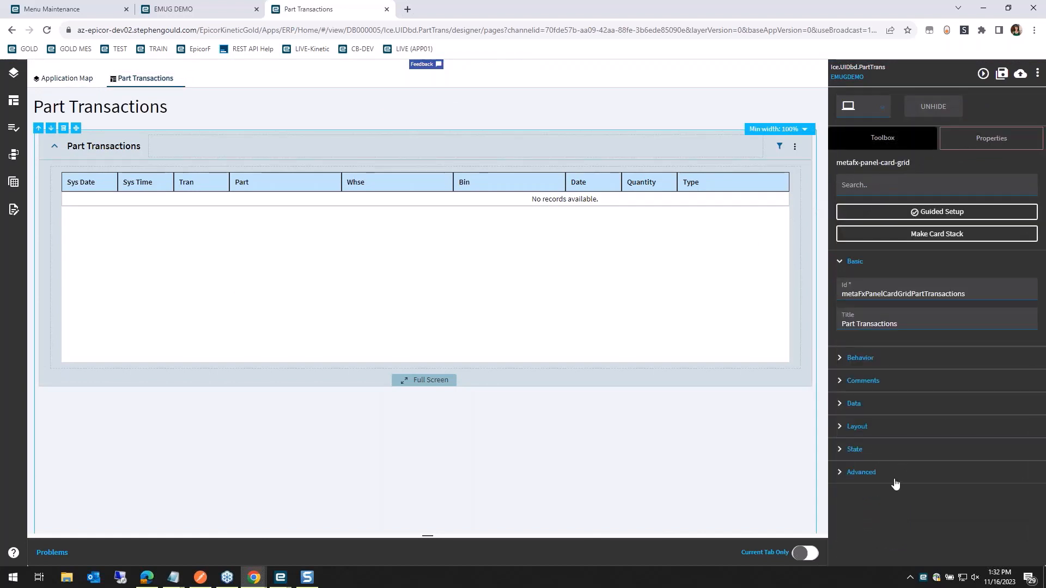
pyautogui.click(860, 472)
pyautogui.scroll(-4, 918, 440)
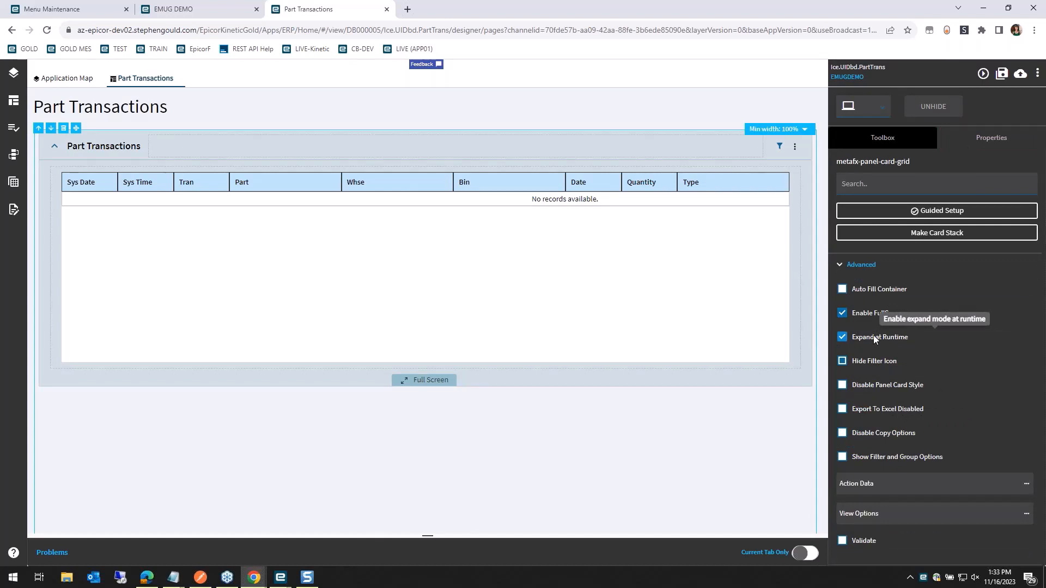
pyautogui.click(218, 9)
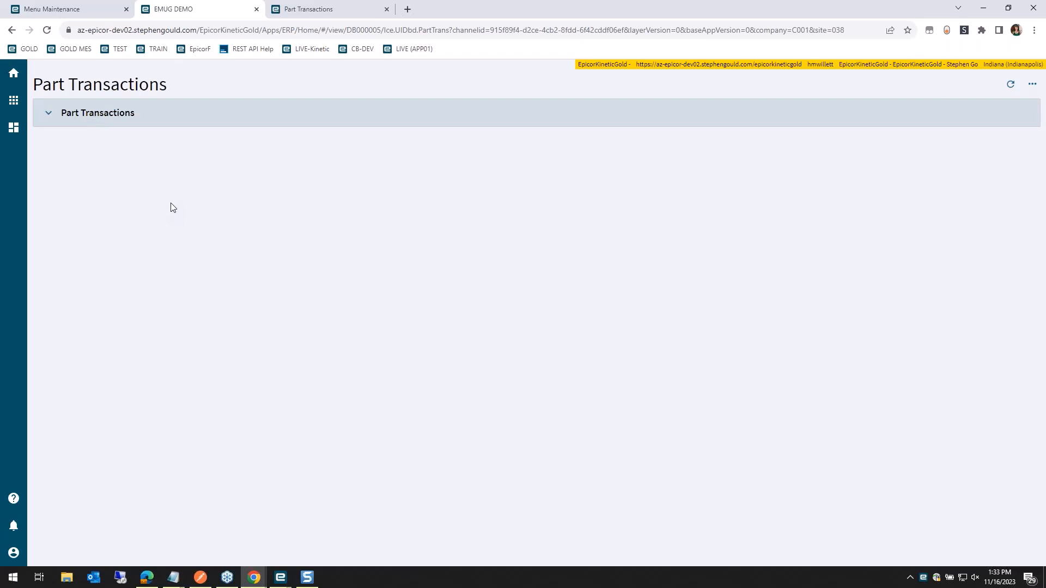
pyautogui.click(354, 13)
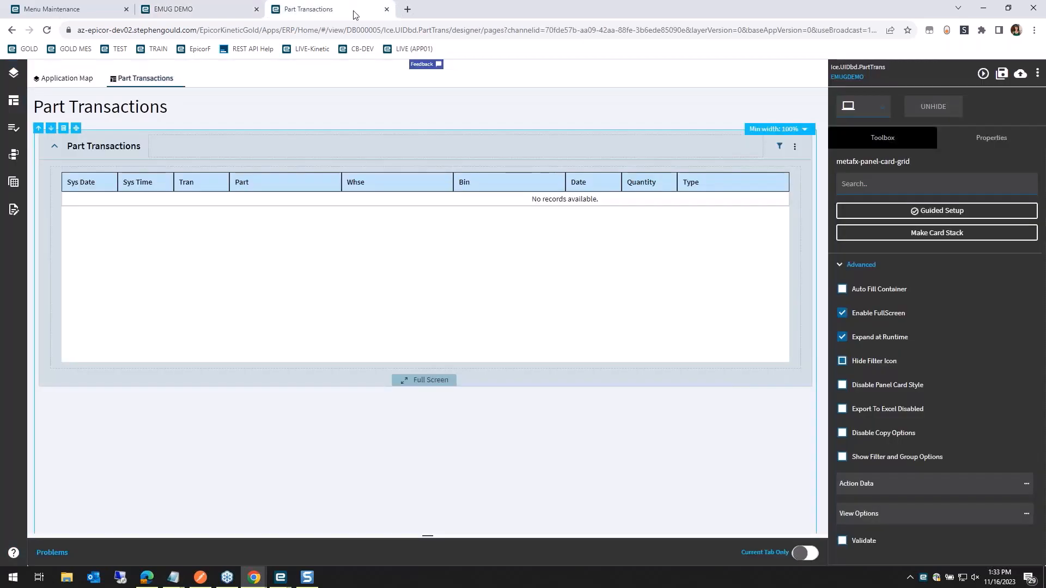
pyautogui.click(844, 337)
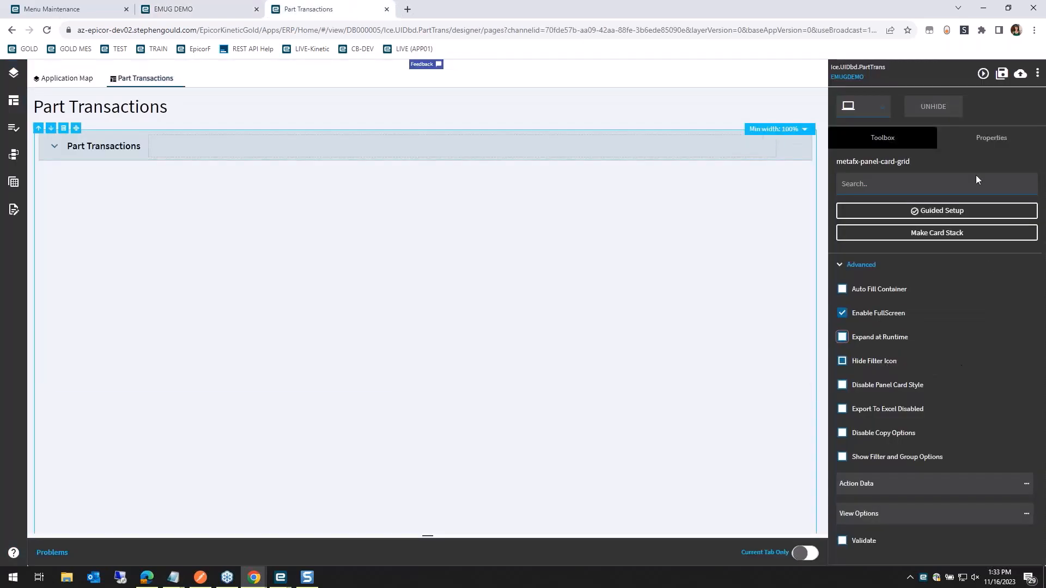
pyautogui.click(1002, 74)
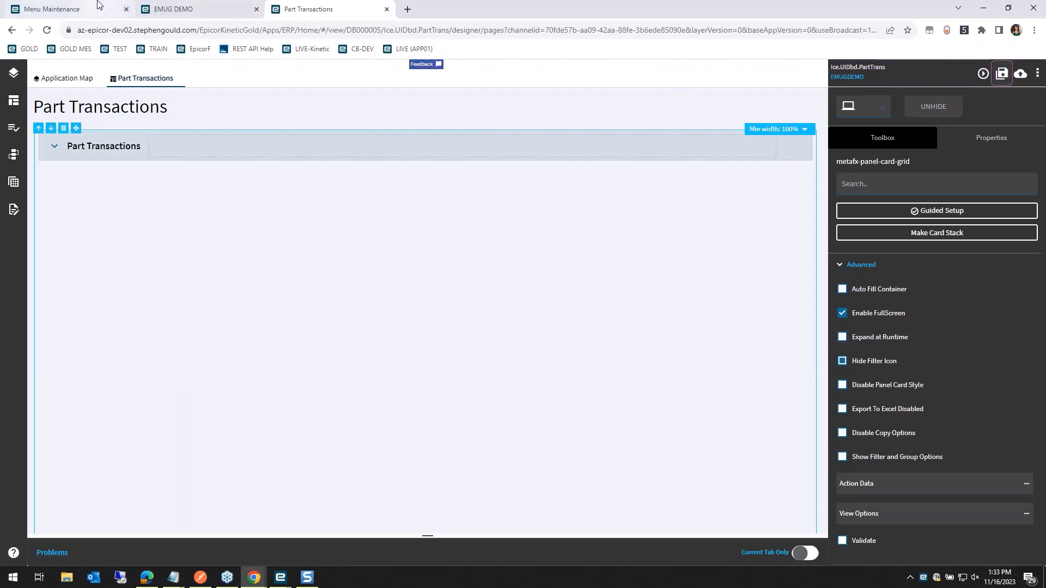
# Check the menu item's available Kinetic customizations, and publish the EMUGDEMO layer with the commit comment "sd".
pyautogui.click(60, 8)
pyautogui.click(748, 406)
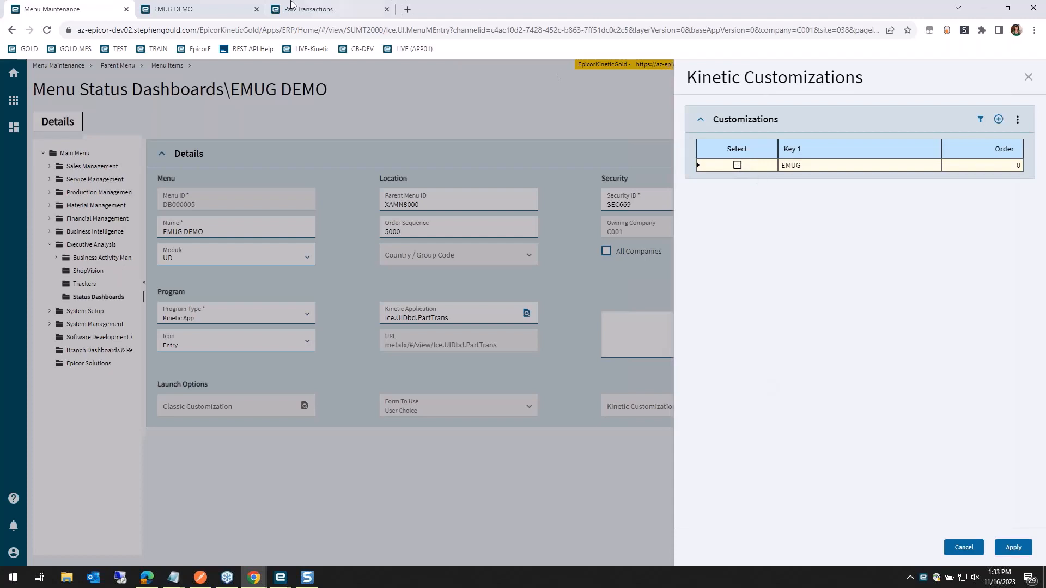
pyautogui.click(361, 10)
pyautogui.click(1038, 74)
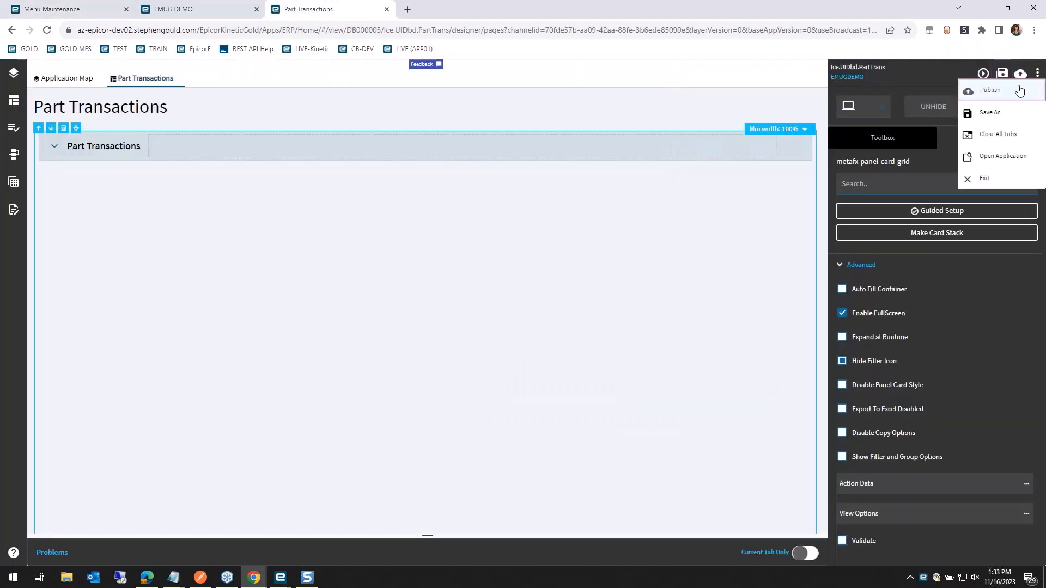
pyautogui.click(1023, 90)
pyautogui.click(889, 195)
pyautogui.write('sd')
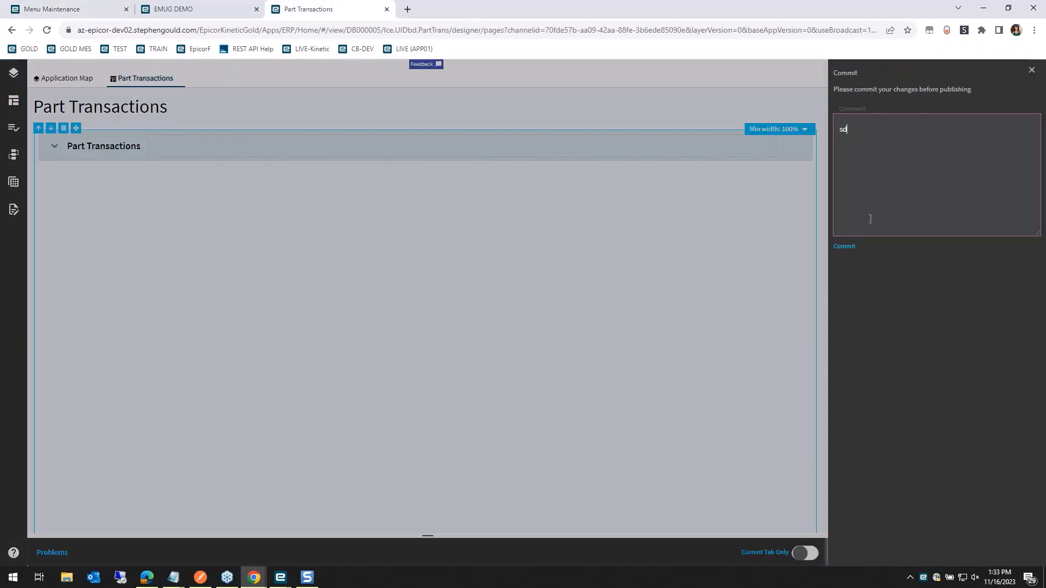
pyautogui.click(849, 251)
# Assign the EMUGDEMO Kinetic customization to the EMUG DEMO menu item, save it and close Menu Maintenance.
pyautogui.click(95, 6)
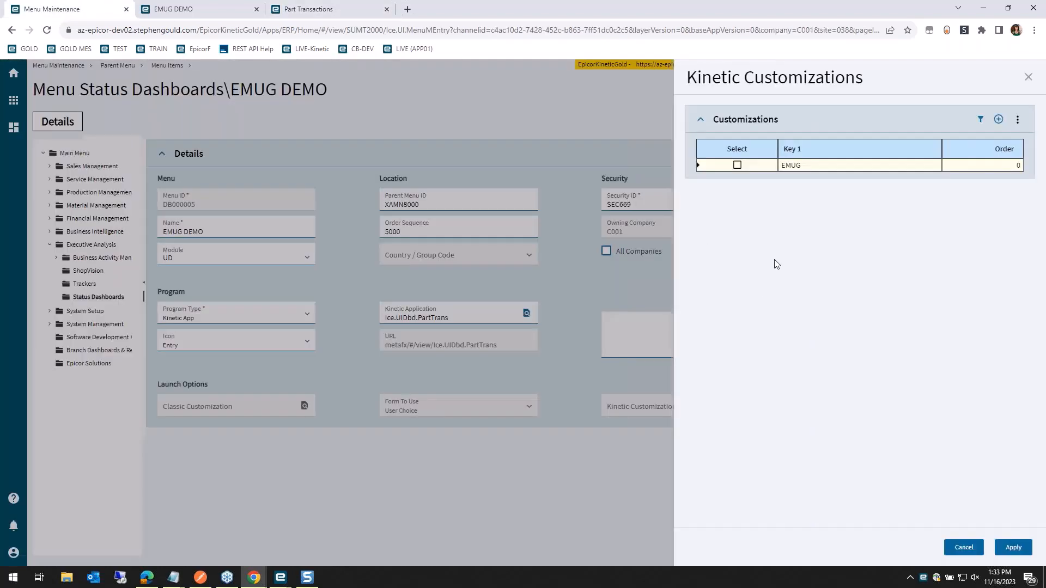
pyautogui.click(950, 546)
pyautogui.click(748, 406)
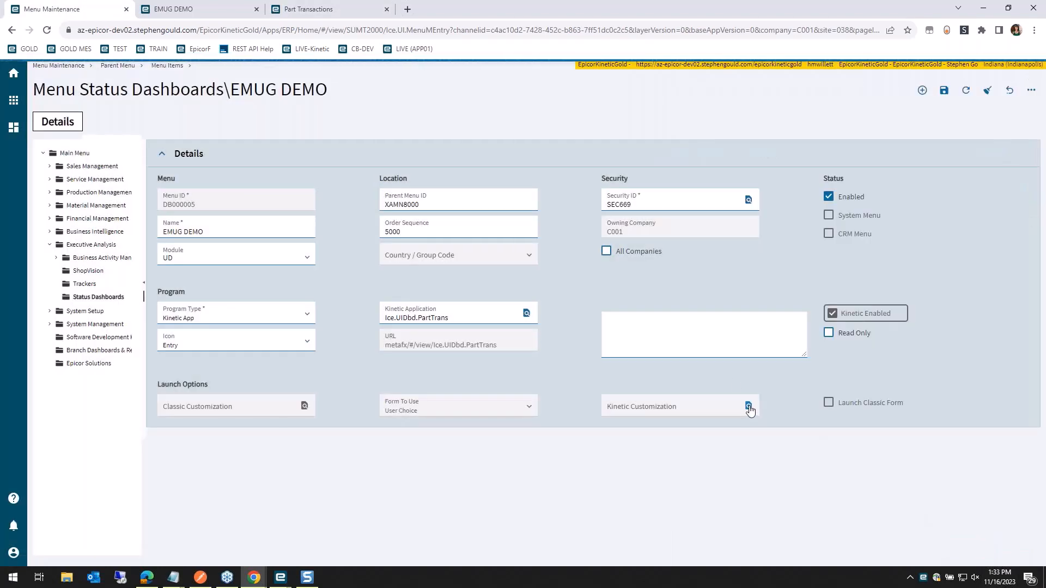
pyautogui.click(737, 178)
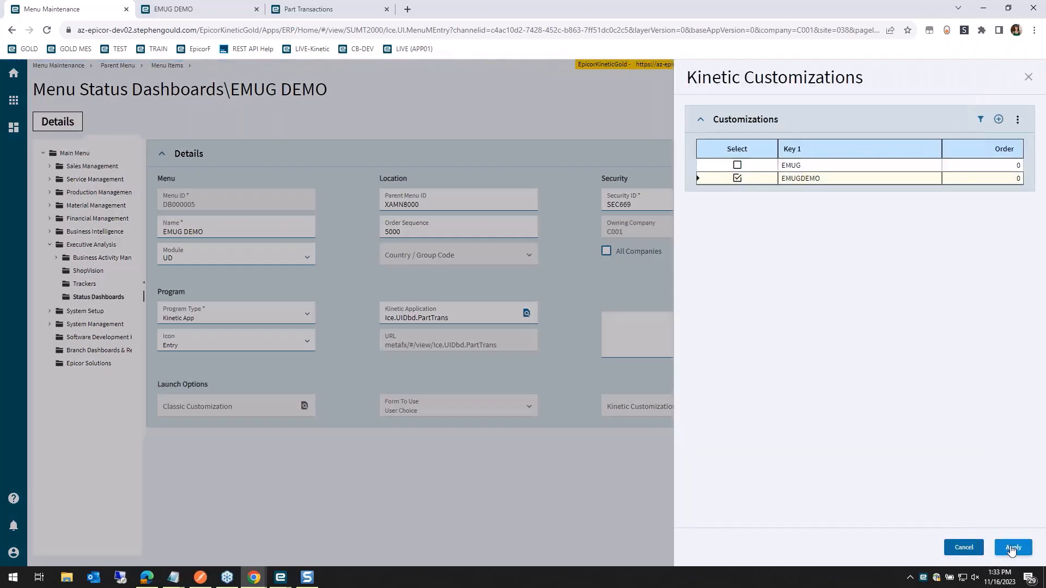
pyautogui.click(1013, 547)
pyautogui.click(945, 91)
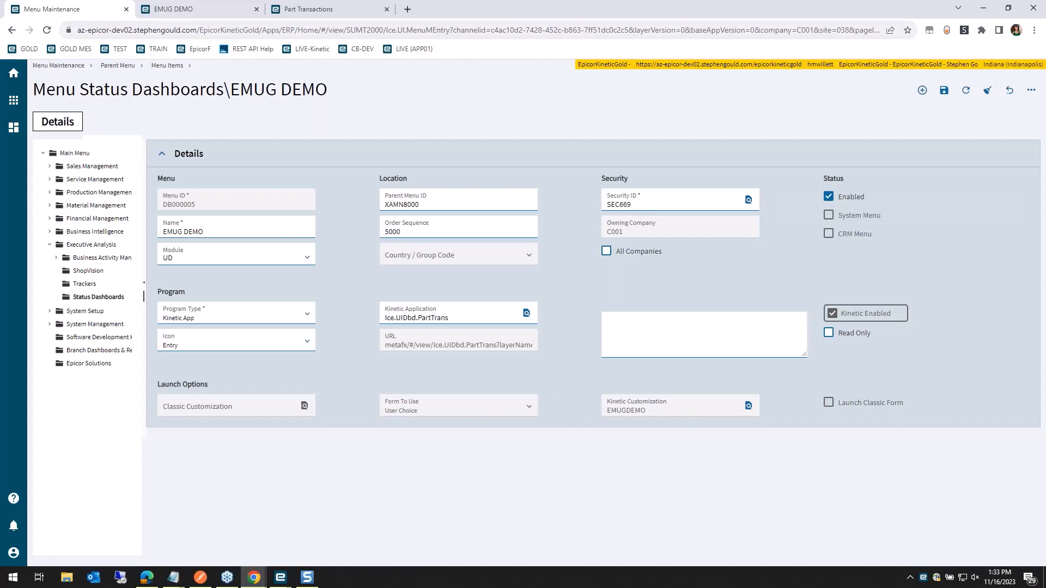
pyautogui.click(127, 9)
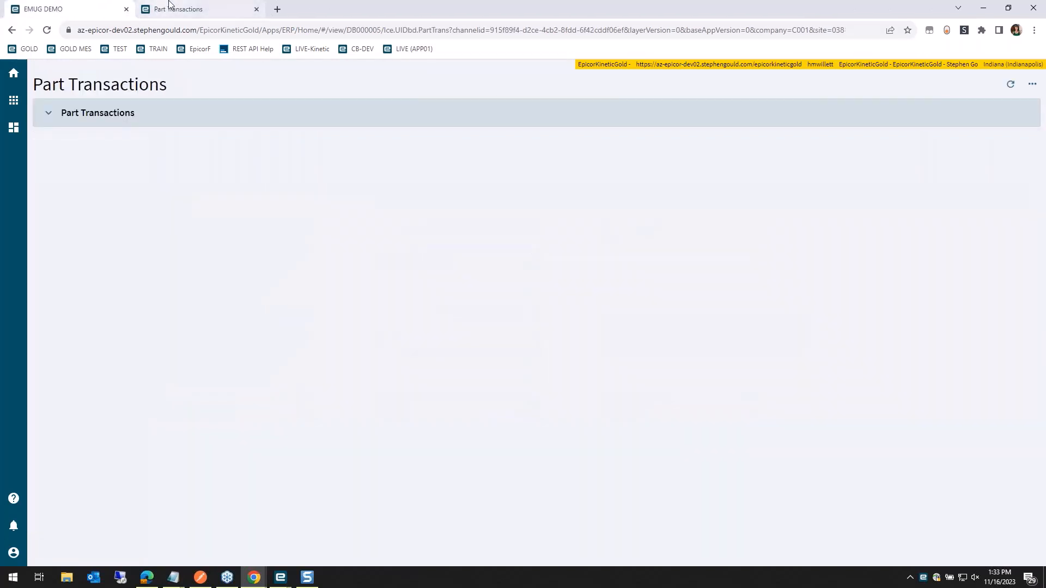
# Expand the Part Transactions panel in the designer and examine the KeyFields parameters of the sample URL in EMUG.txt in Notepad.
pyautogui.click(169, 7)
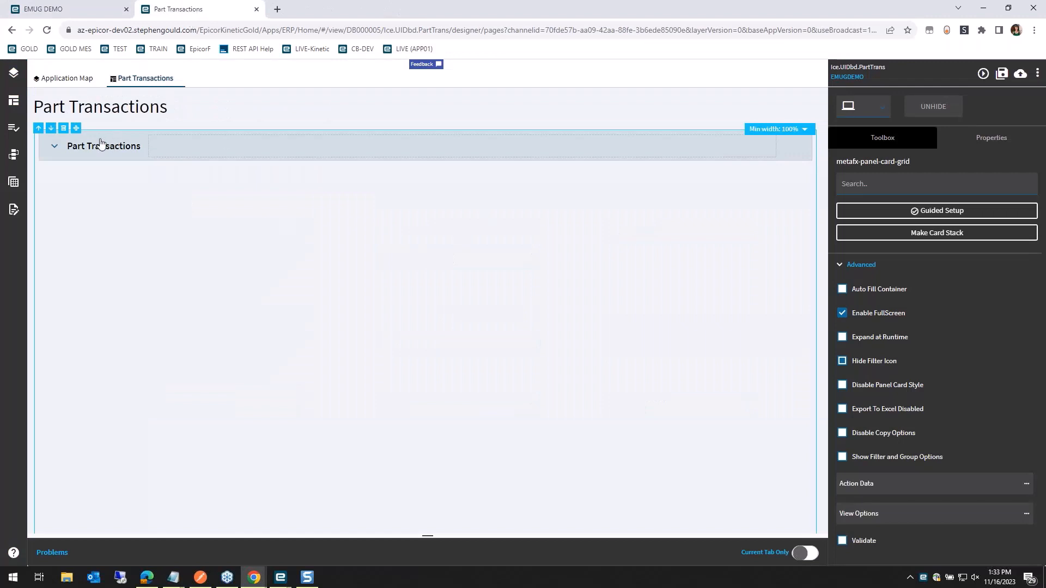
pyautogui.click(55, 148)
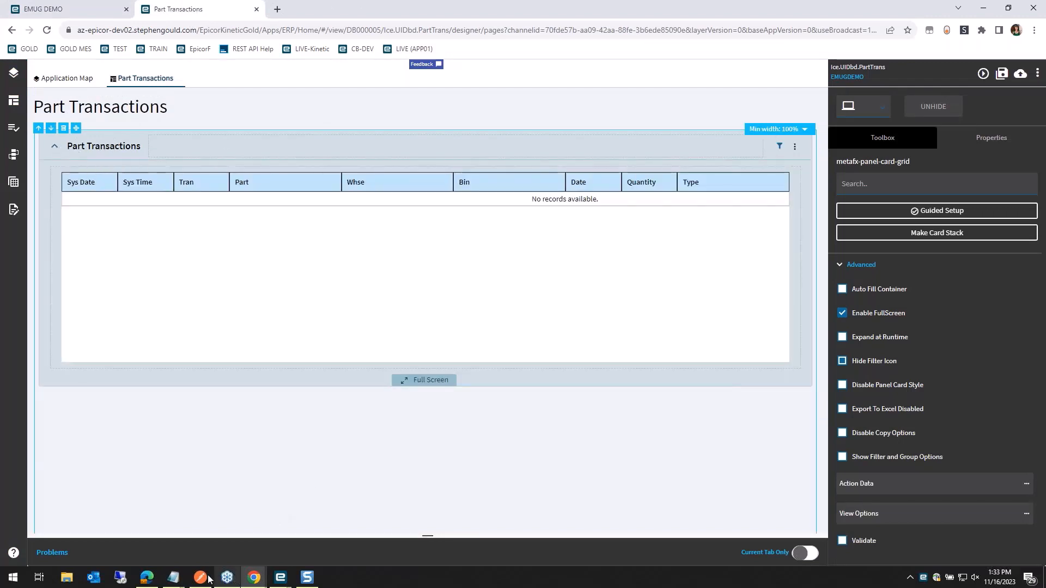
pyautogui.moveTo(173, 577)
pyautogui.click(159, 532)
pyautogui.click(686, 210)
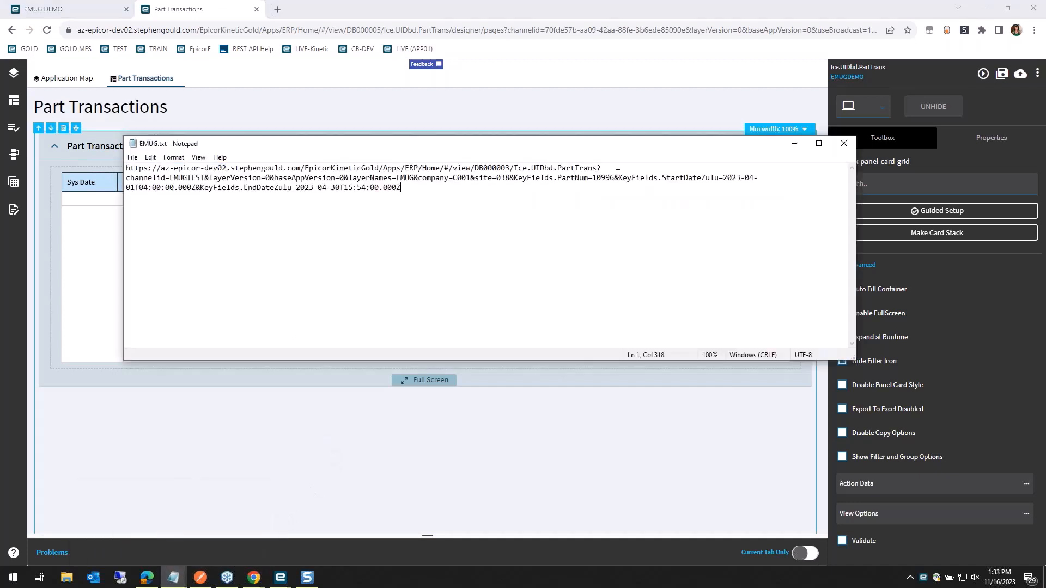
pyautogui.moveTo(618, 181); pyautogui.dragTo(658, 180)
# Manually add a new data view with the ID KeyFields and save the layer.
pyautogui.click(14, 182)
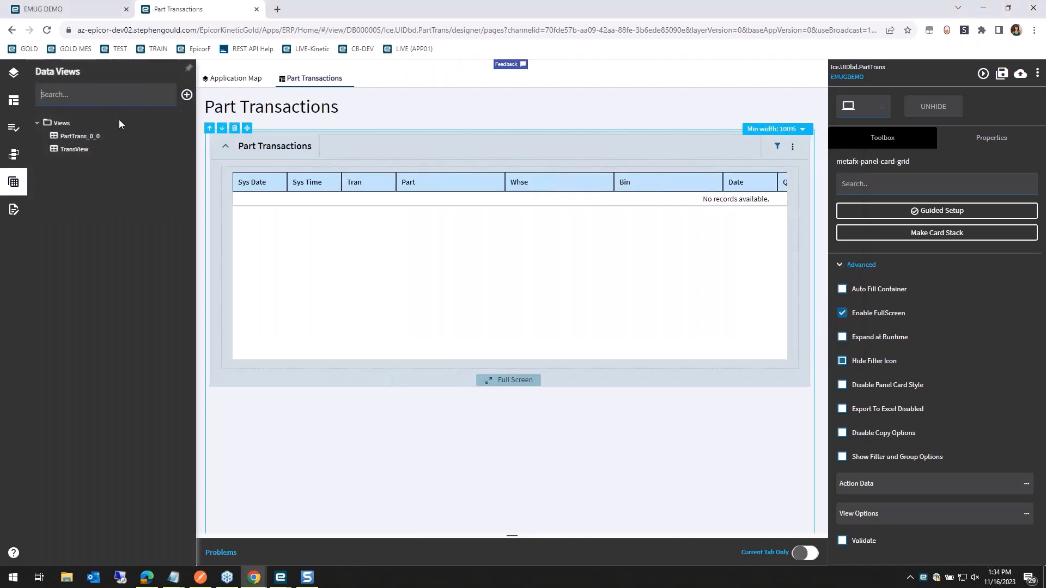
pyautogui.click(187, 95)
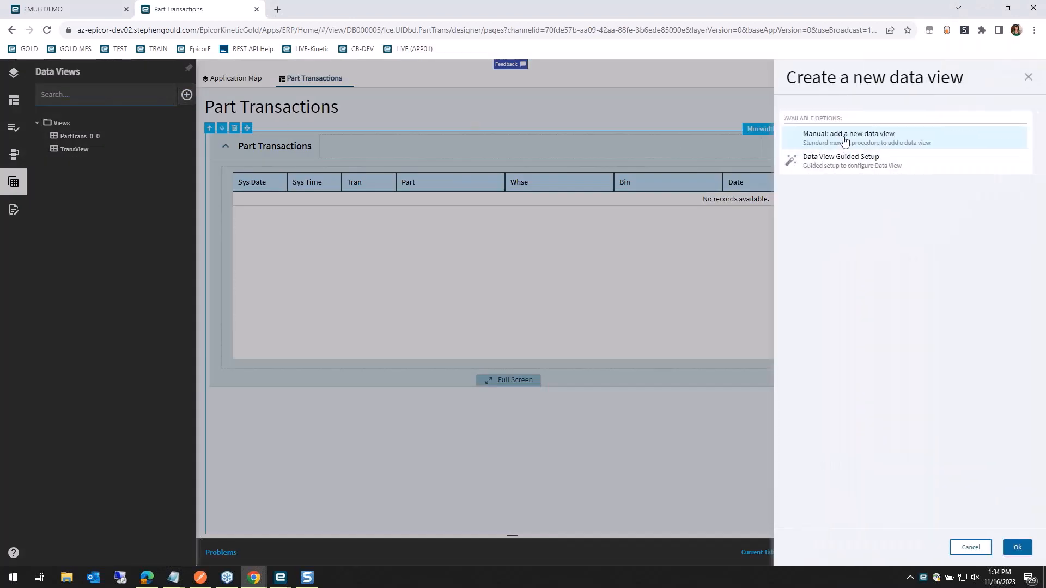
pyautogui.click(1016, 550)
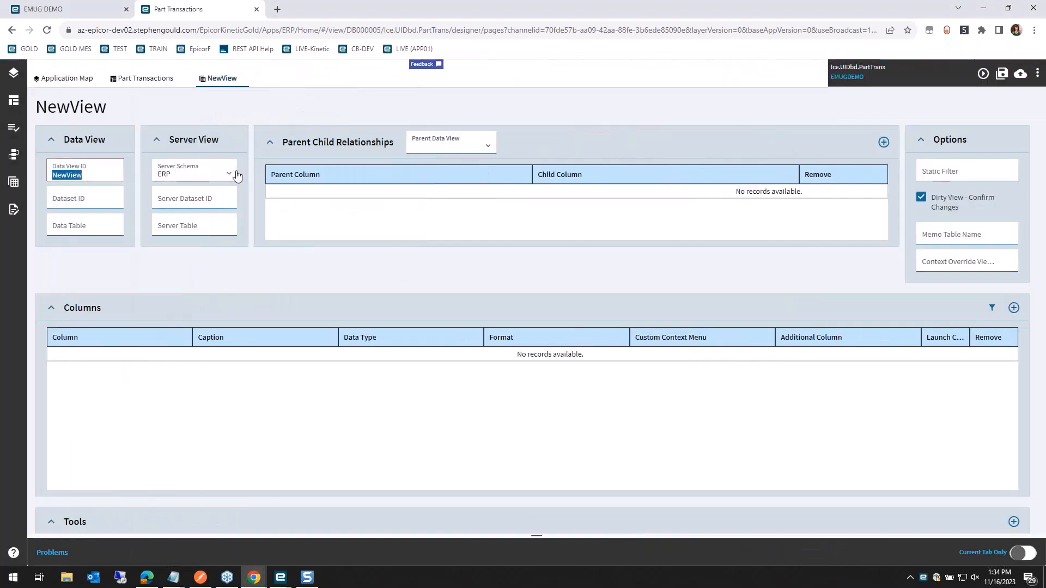
pyautogui.write('KeyFields')
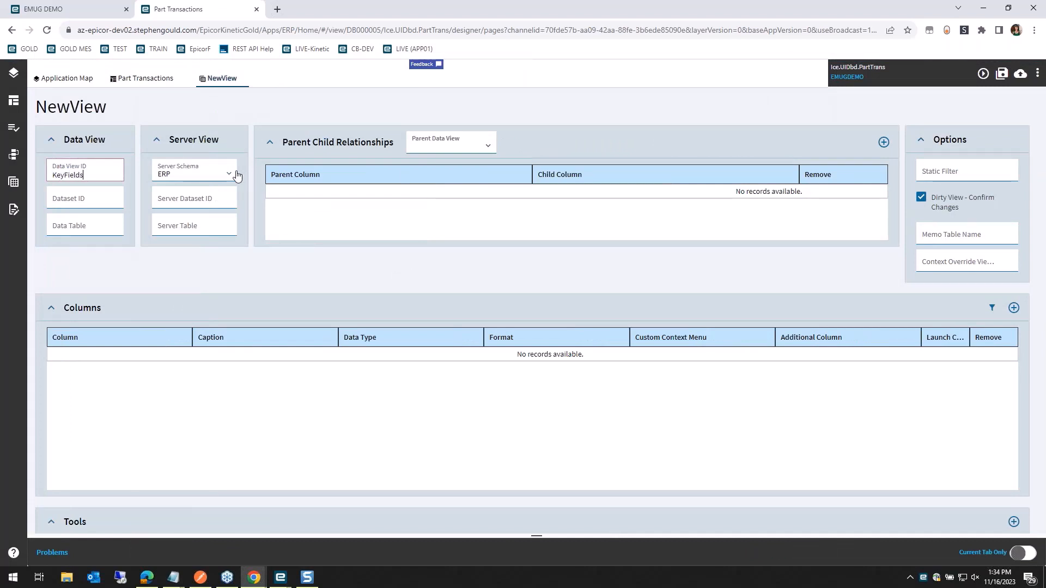
pyautogui.press('Tab')
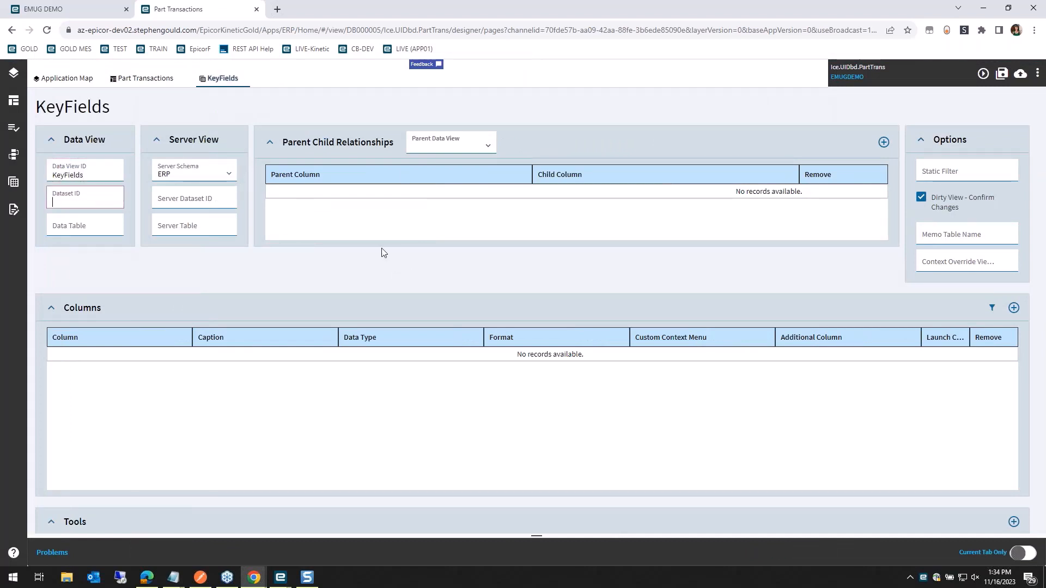
pyautogui.click(1001, 73)
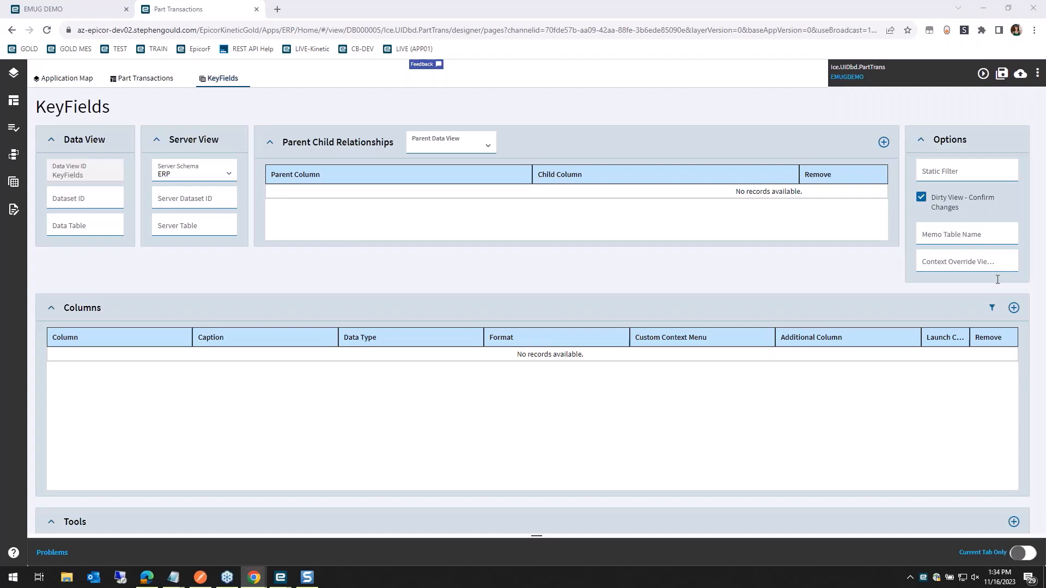
# Add an EndDate column with the data type datetime to the KeyFields data view.
pyautogui.click(1013, 308)
pyautogui.click(105, 357)
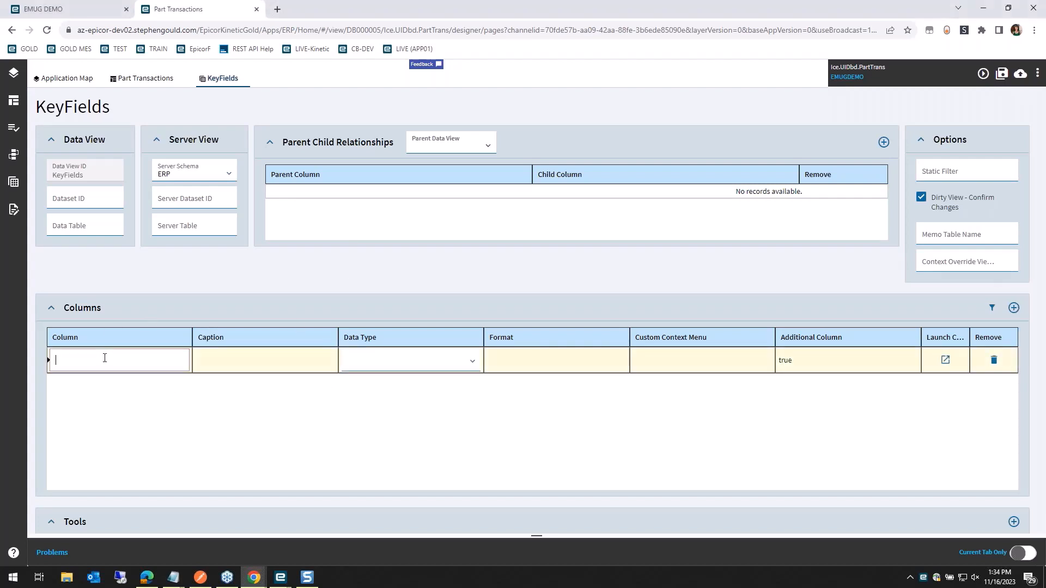
pyautogui.write('EndDate')
pyautogui.click(339, 362)
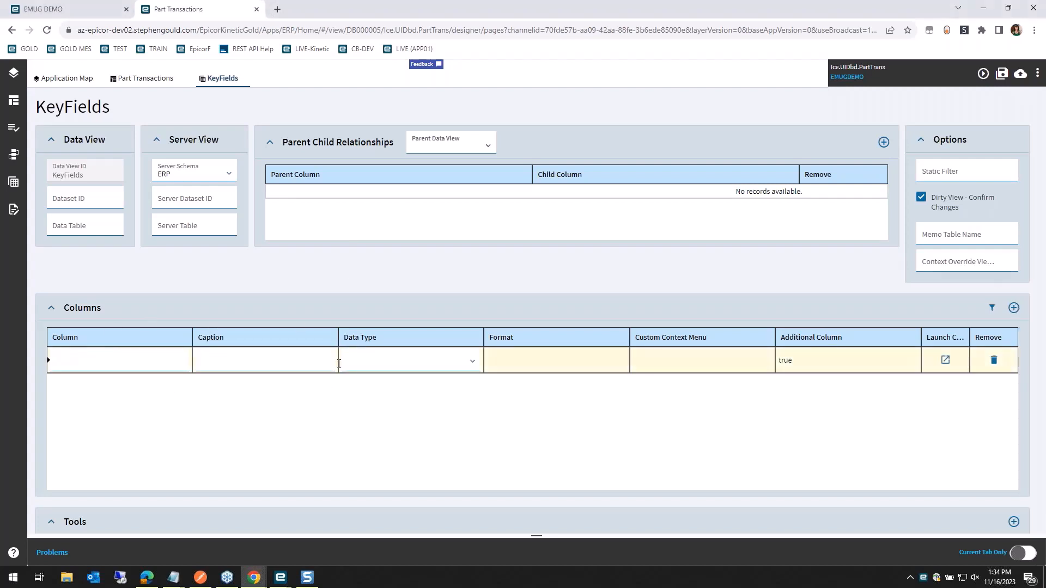
pyautogui.click(113, 366)
pyautogui.click(471, 362)
pyautogui.click(474, 367)
pyautogui.click(373, 439)
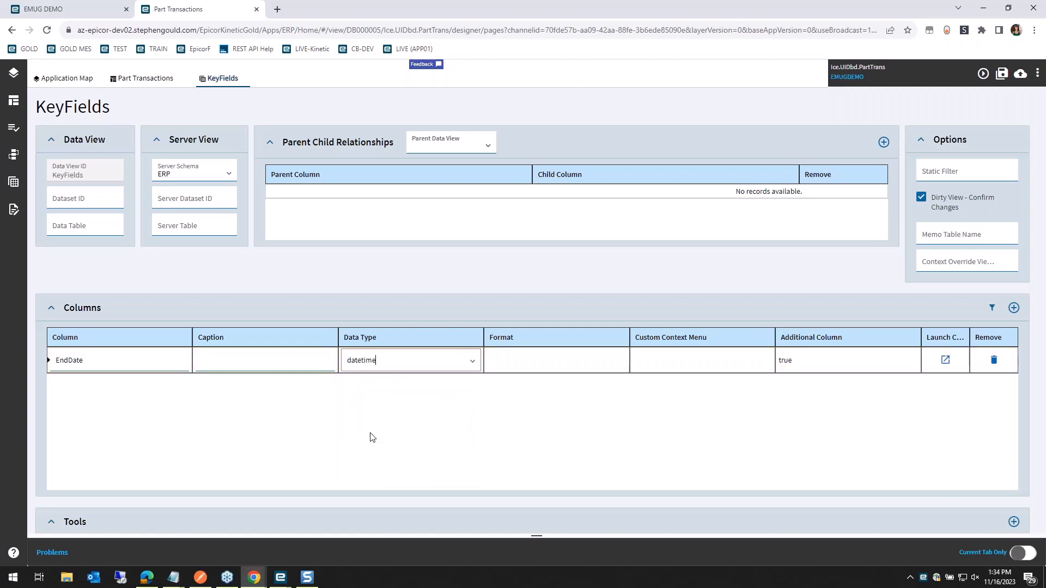
# Add an EndDateZulu column with the data type string to KeyFields, plus another empty column row.
pyautogui.click(1013, 308)
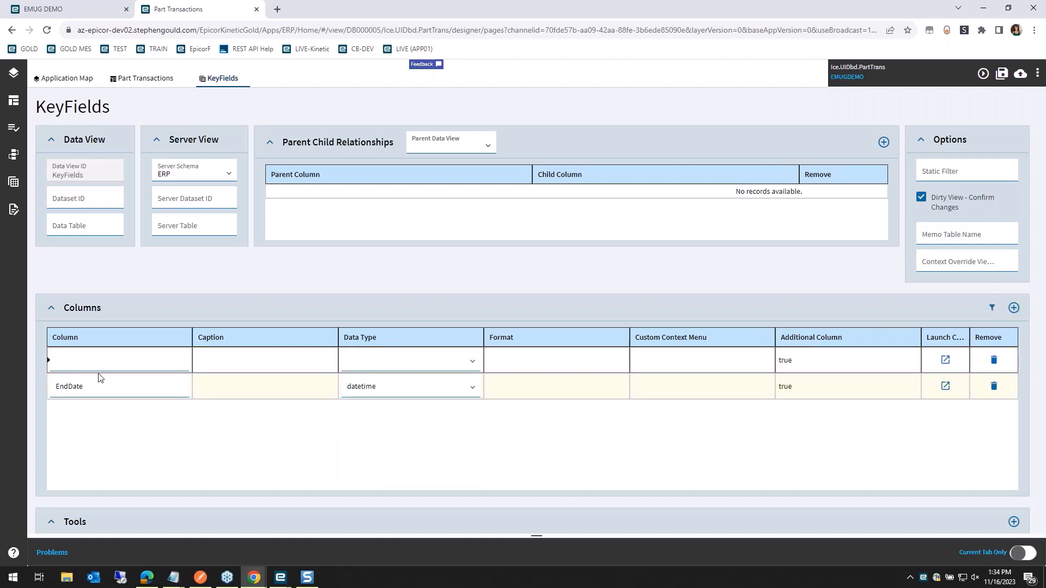
pyautogui.click(84, 357)
pyautogui.write('EndDateZulu')
pyautogui.click(469, 363)
pyautogui.click(361, 383)
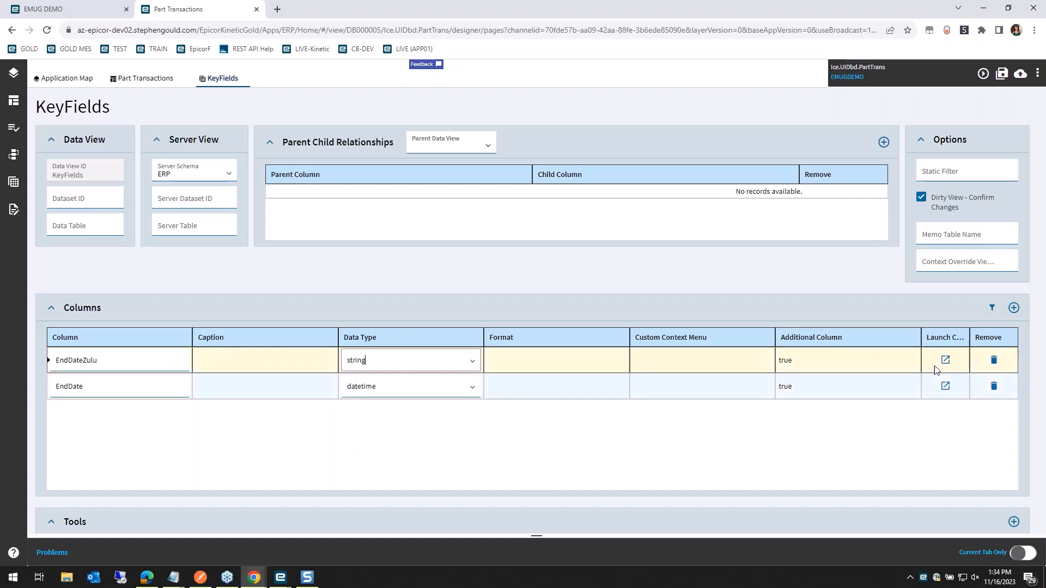
pyautogui.click(1014, 308)
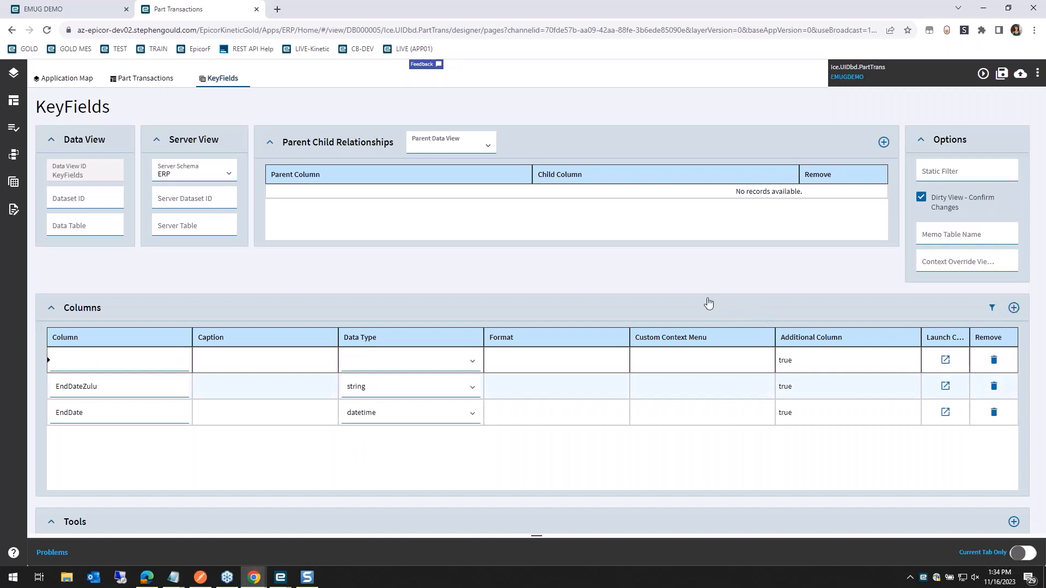
pyautogui.click(117, 362)
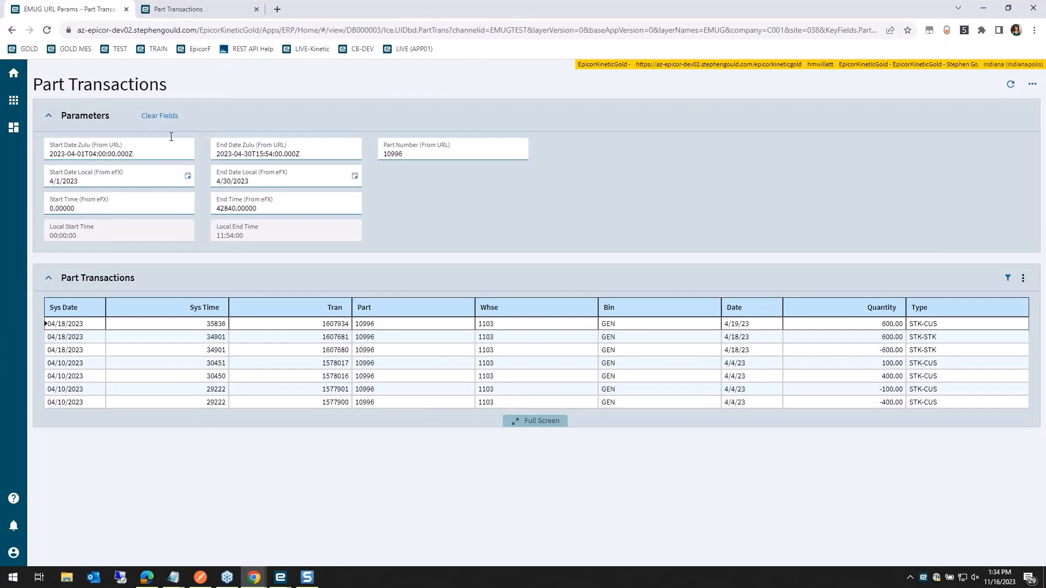
# Examine the Start Date Zulu, Start Date Local, Start Time and Local Start Time parameters on the EMUG URL Params dashboard.
pyautogui.click(162, 152)
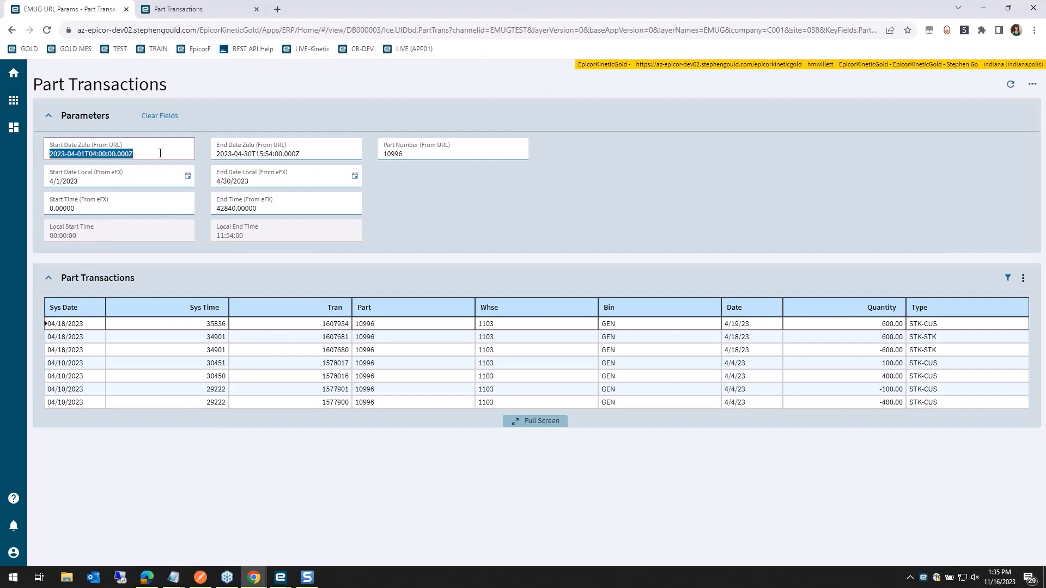
pyautogui.click(102, 178)
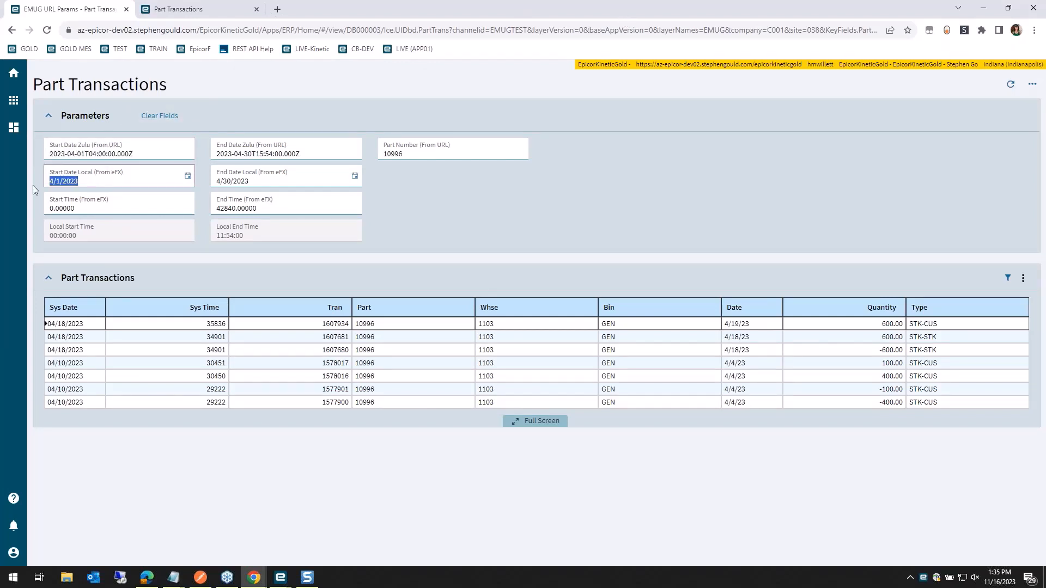
pyautogui.click(83, 210)
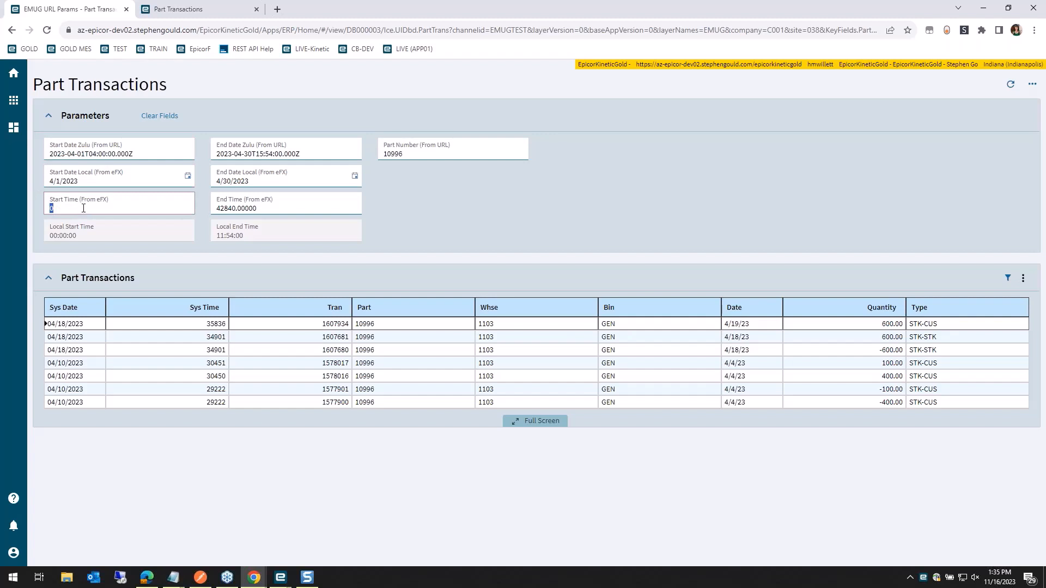
pyautogui.click(102, 233)
pyautogui.moveTo(78, 236); pyautogui.dragTo(53, 240)
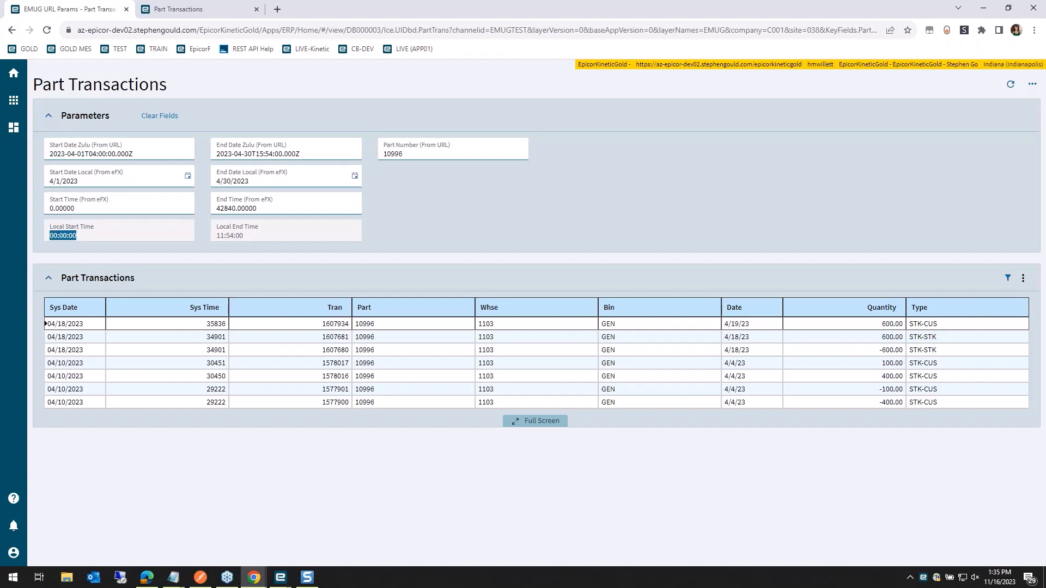
# Examine the Start Time, End Time, Local Start Time and Local End Time parameters alongside the transactions' Sys Time values.
pyautogui.click(77, 231)
pyautogui.click(84, 209)
pyautogui.press('Tab')
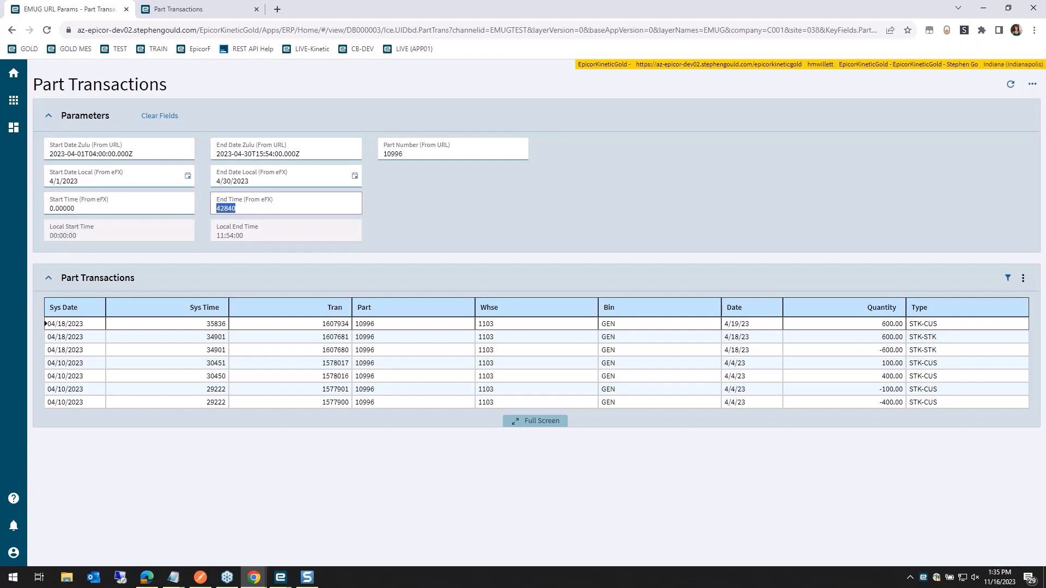
pyautogui.click(285, 209)
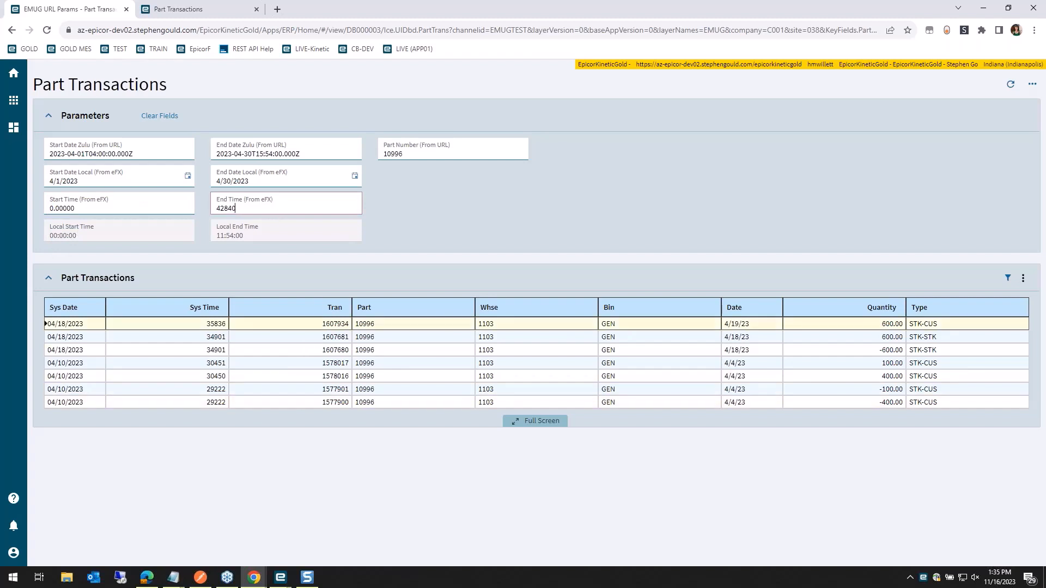
pyautogui.click(212, 325)
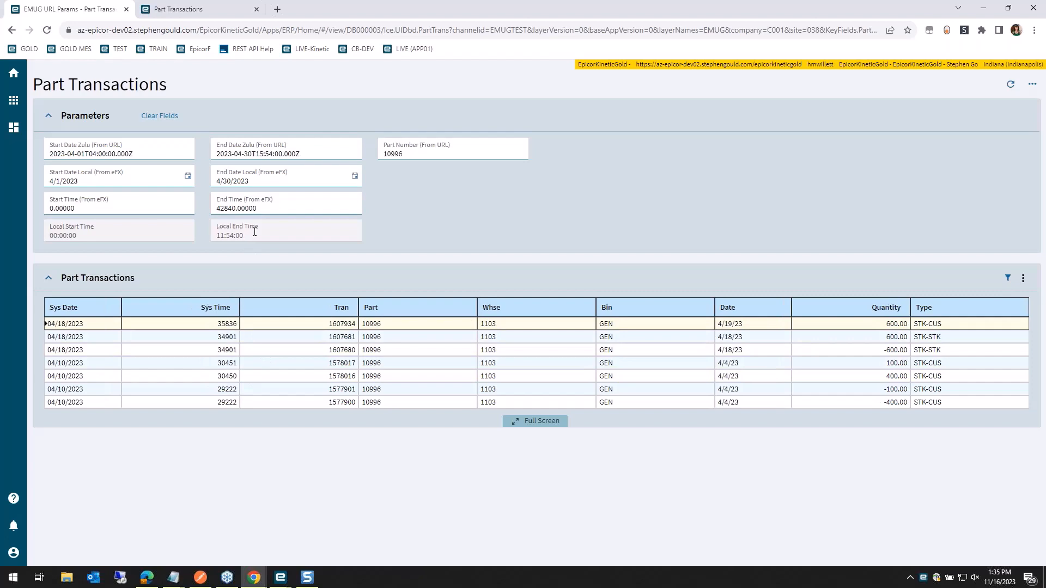
pyautogui.moveTo(243, 236); pyautogui.dragTo(217, 241)
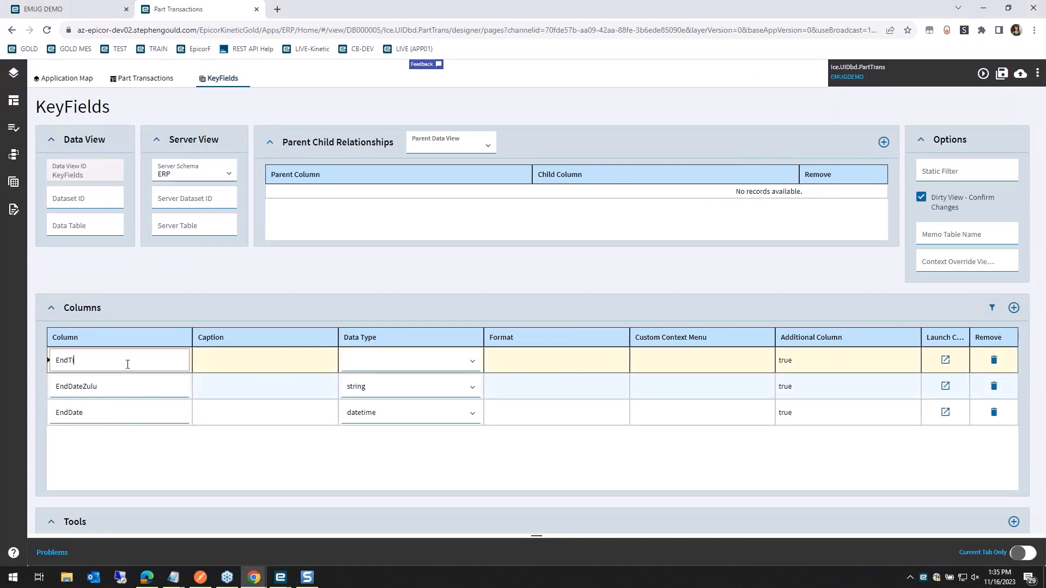
# Define the KeyFields columns EndTime with data type number and StartDate with data type datetime.
pyautogui.click(472, 361)
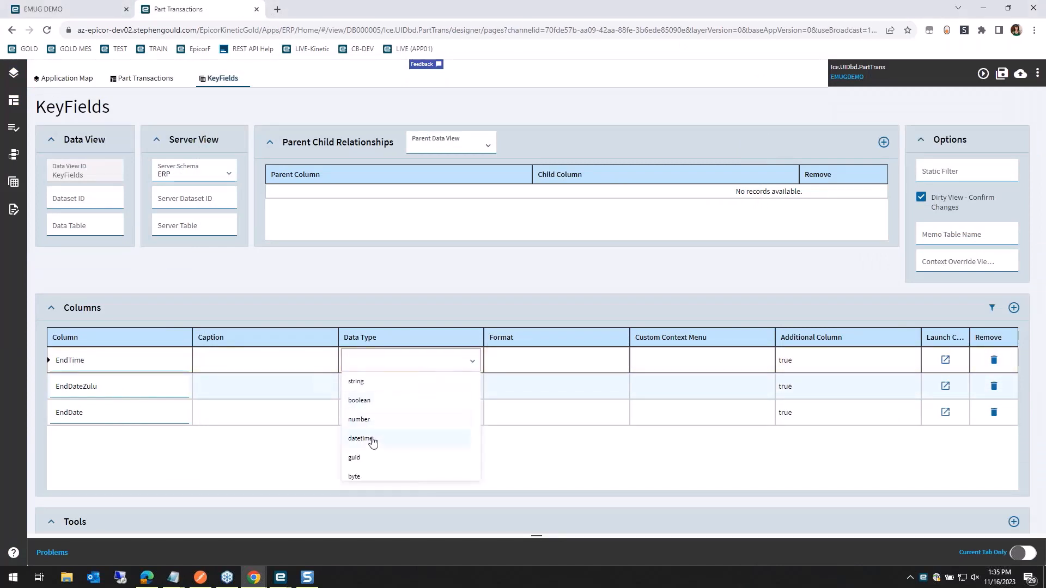
pyautogui.click(382, 419)
pyautogui.click(1013, 307)
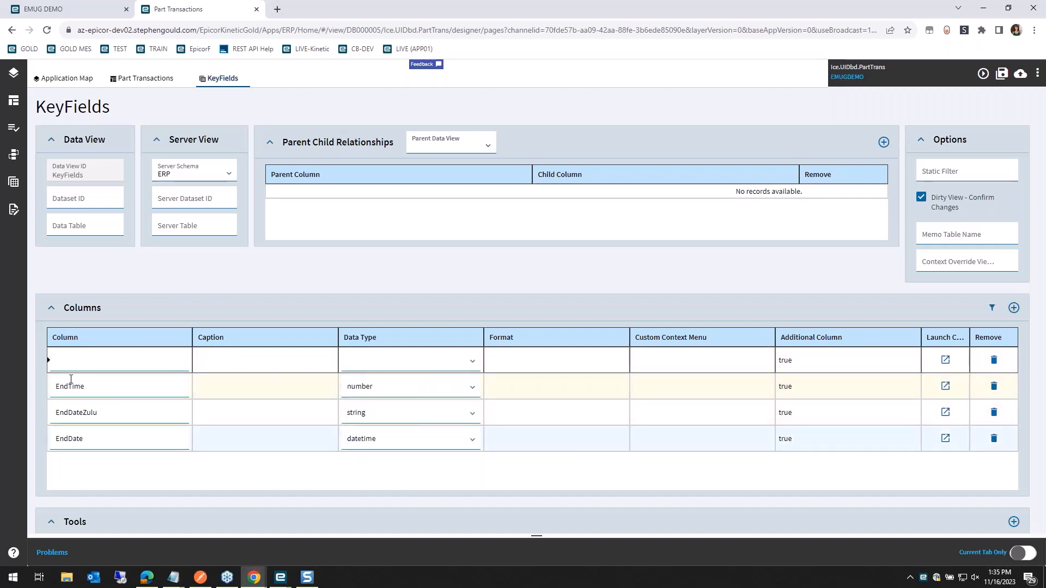
pyautogui.click(96, 366)
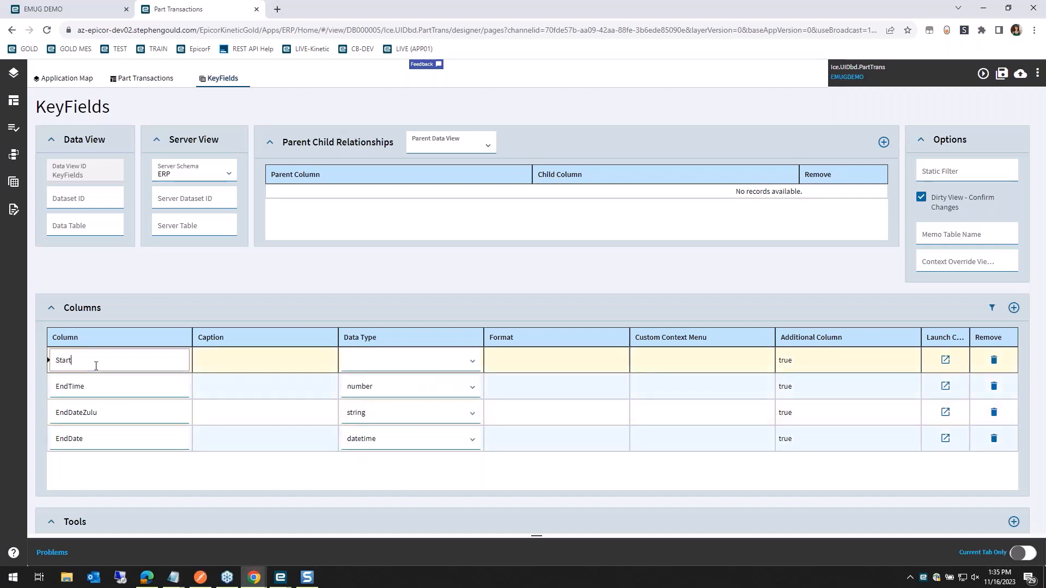
pyautogui.click(472, 361)
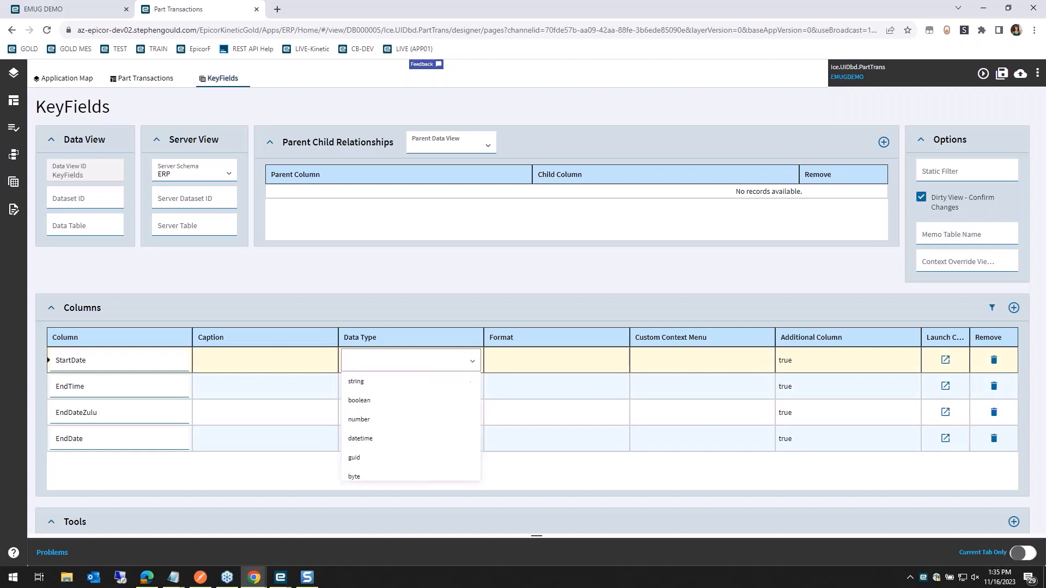
pyautogui.click(360, 439)
# Add a StartDateZulu column with the data type string to the KeyFields data view.
pyautogui.click(1013, 307)
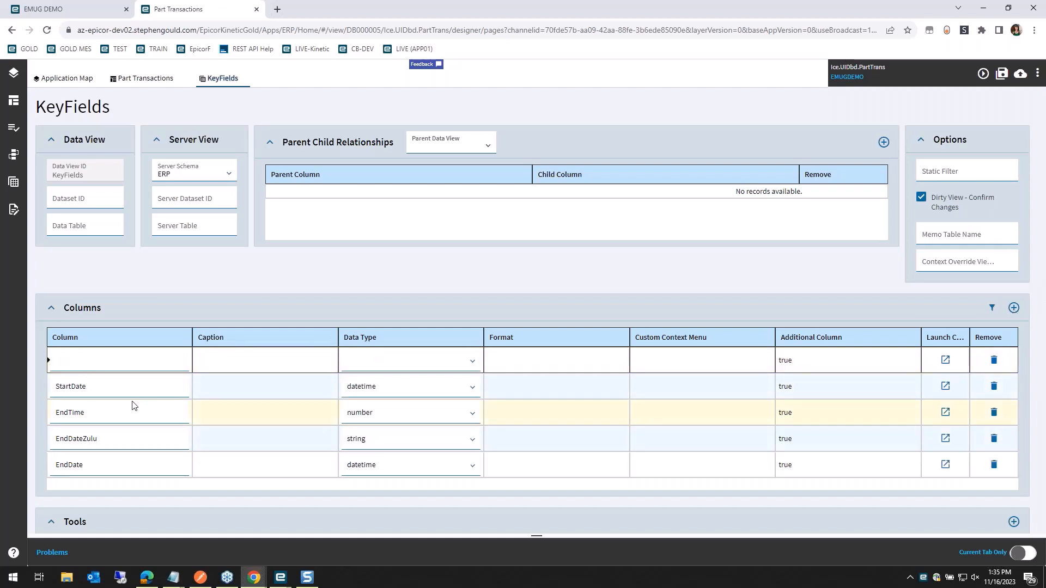
pyautogui.click(114, 368)
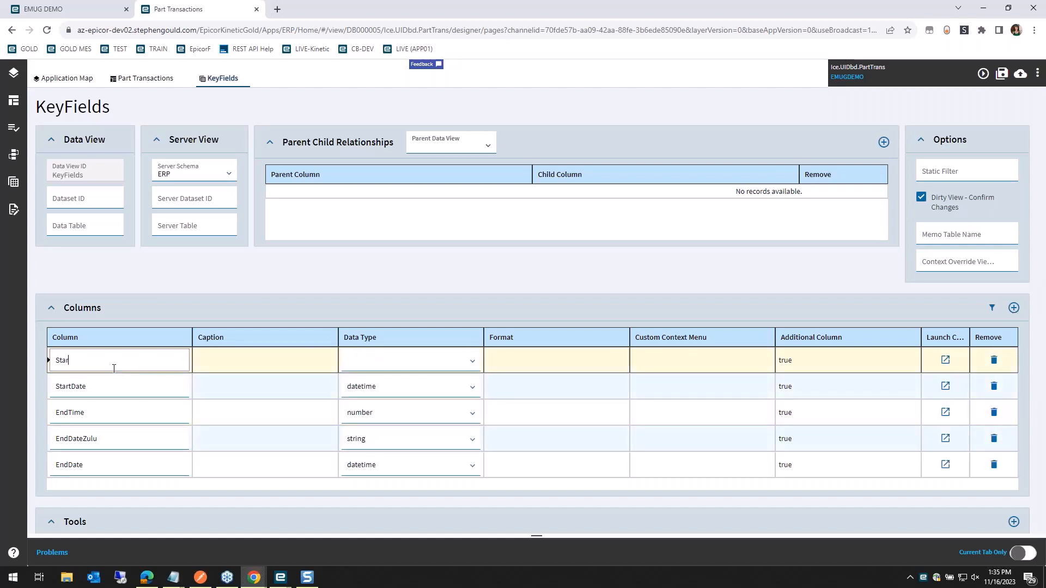
pyautogui.write('StartDateZulu')
pyautogui.click(473, 361)
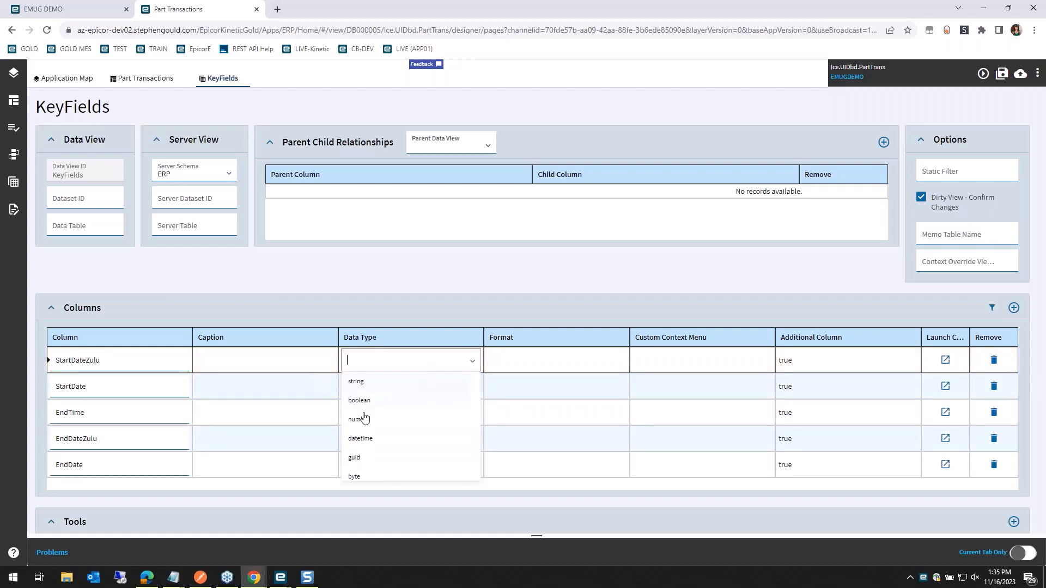
pyautogui.click(364, 386)
# Add a StartTime column with the data type number to the KeyFields data view.
pyautogui.click(1014, 307)
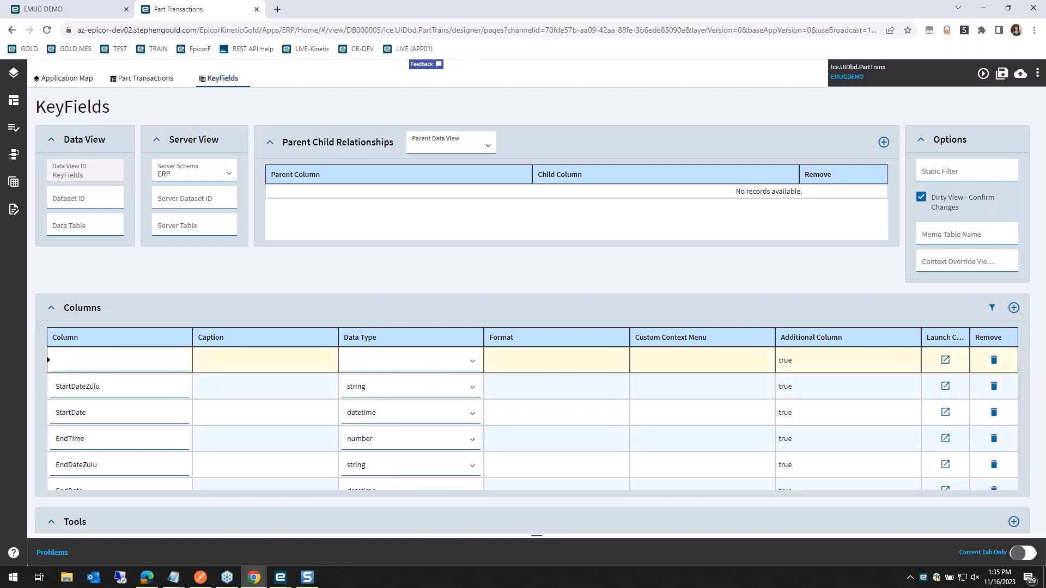
pyautogui.click(119, 365)
pyautogui.write('StartTime')
pyautogui.click(469, 363)
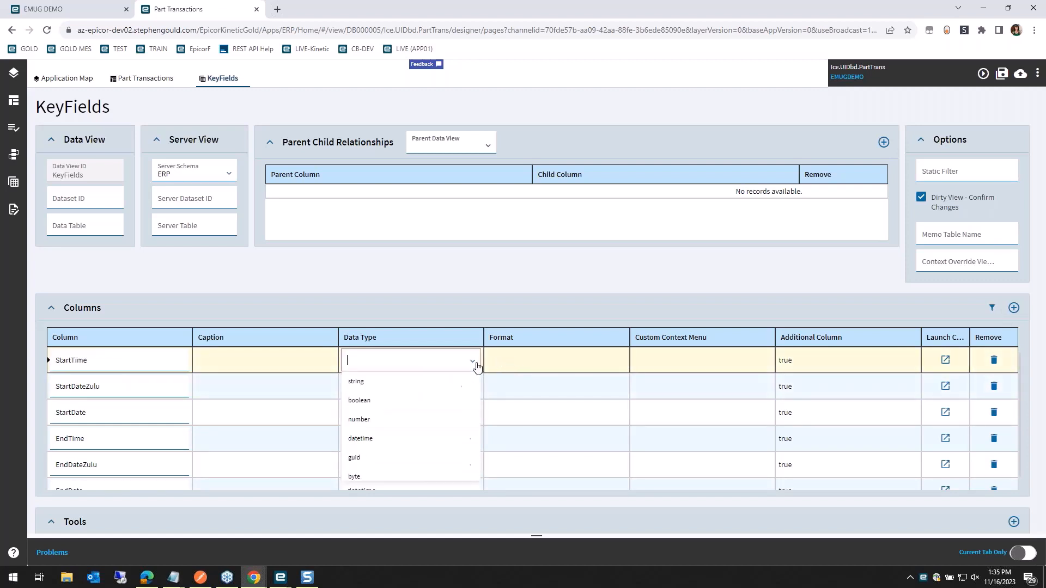
pyautogui.click(407, 416)
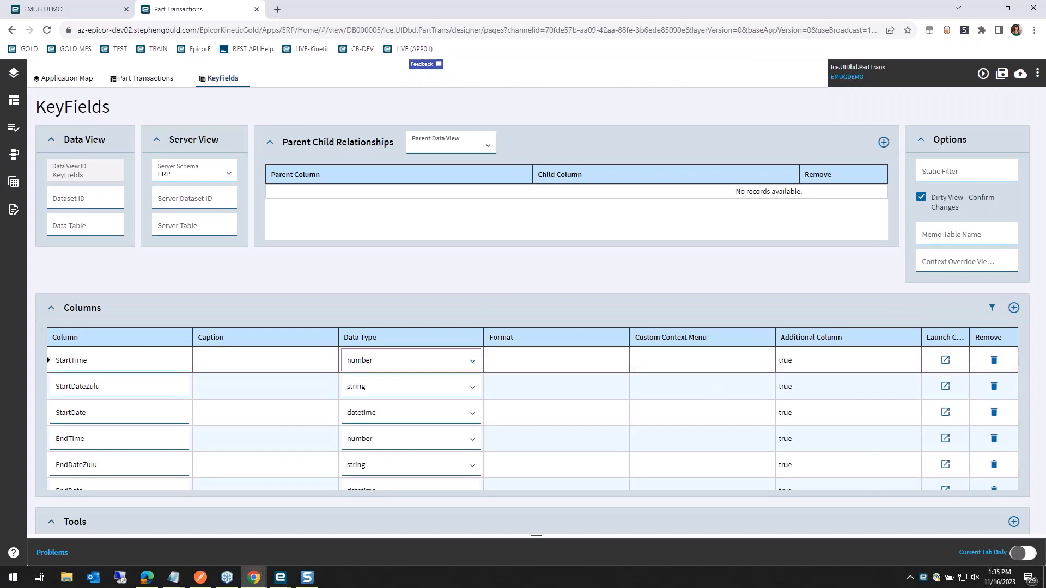
# Add a PartNum column with the data type string to KeyFields, remove the surplus empty row, and save the layer.
pyautogui.click(1015, 308)
pyautogui.click(1014, 308)
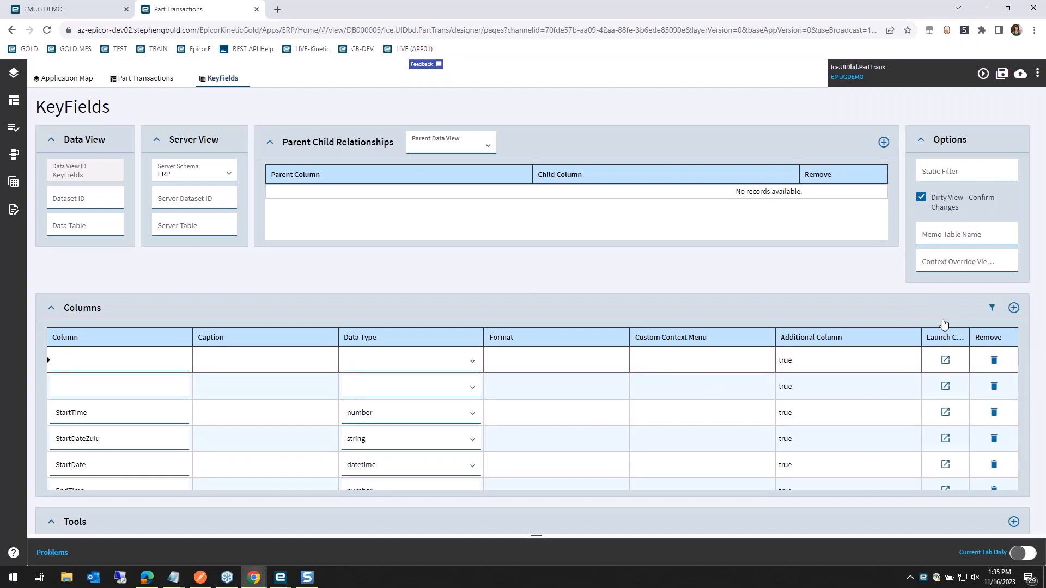
pyautogui.click(995, 361)
pyautogui.click(121, 358)
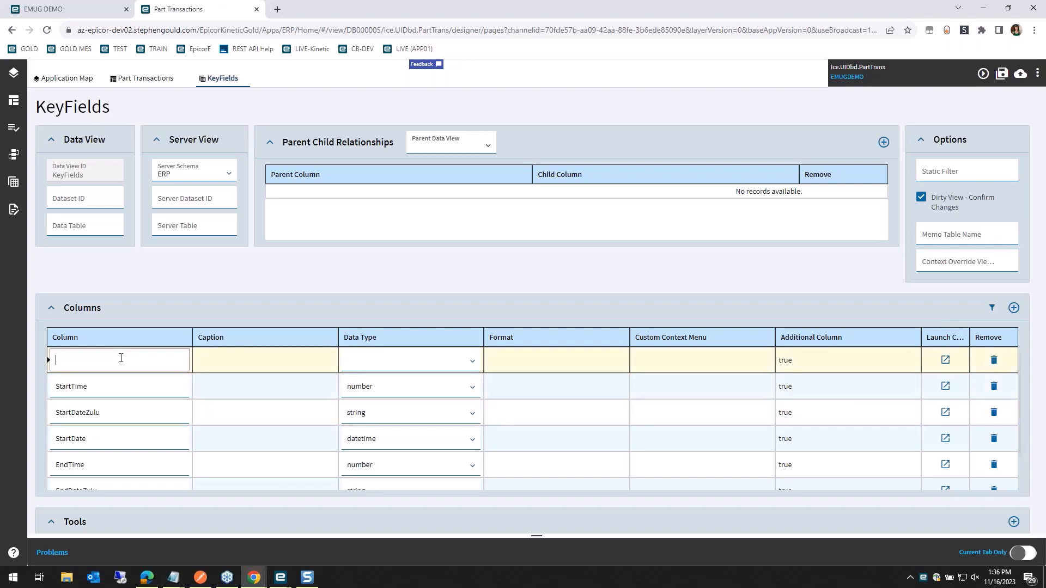
pyautogui.click(410, 367)
pyautogui.click(472, 362)
pyautogui.click(361, 385)
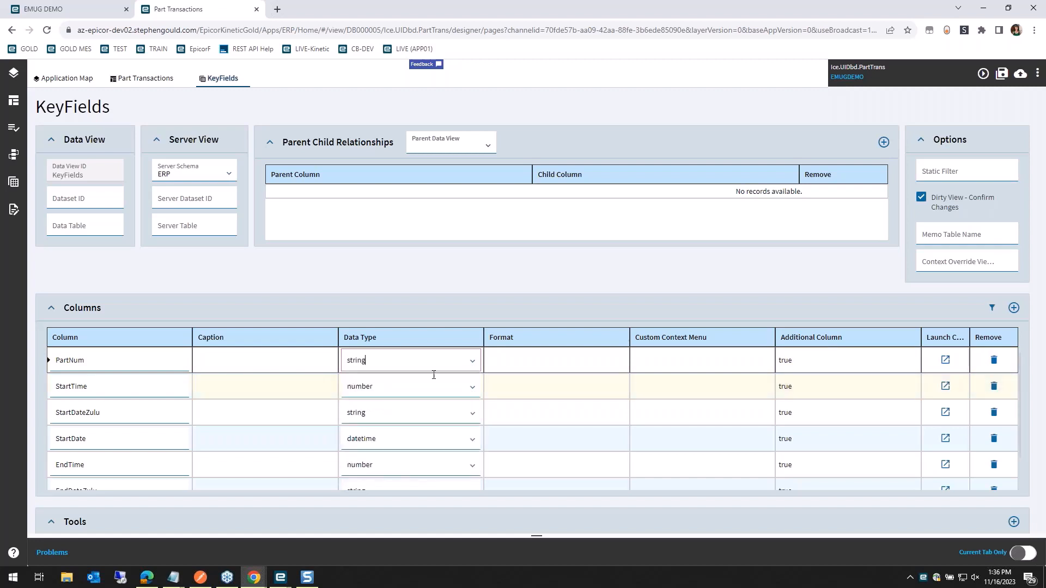
pyautogui.click(1001, 73)
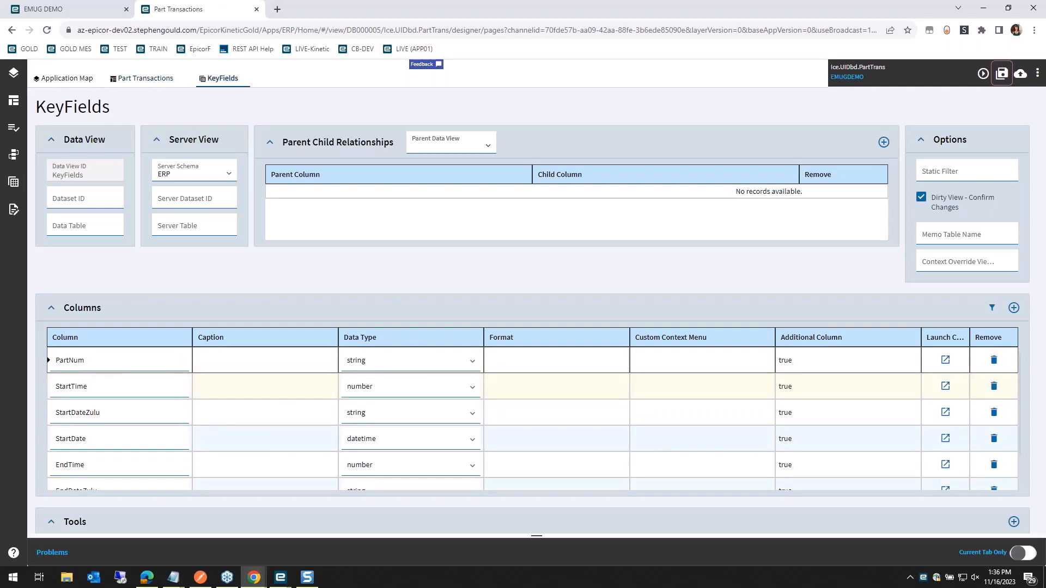
# Close the KeyFields view and add a panel card above the grid on the Part Transactions page.
pyautogui.click(243, 78)
pyautogui.click(143, 79)
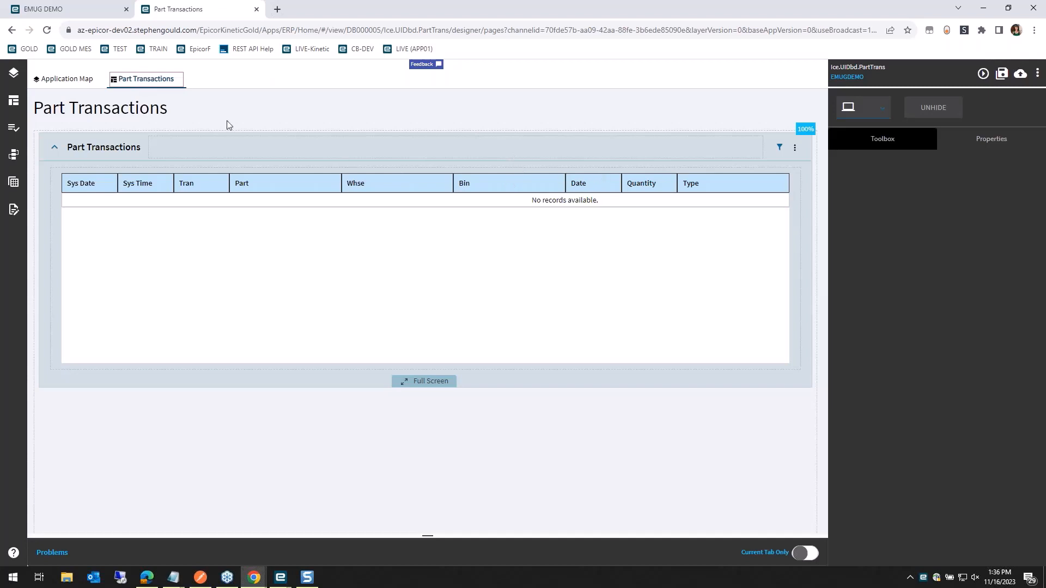
pyautogui.click(880, 142)
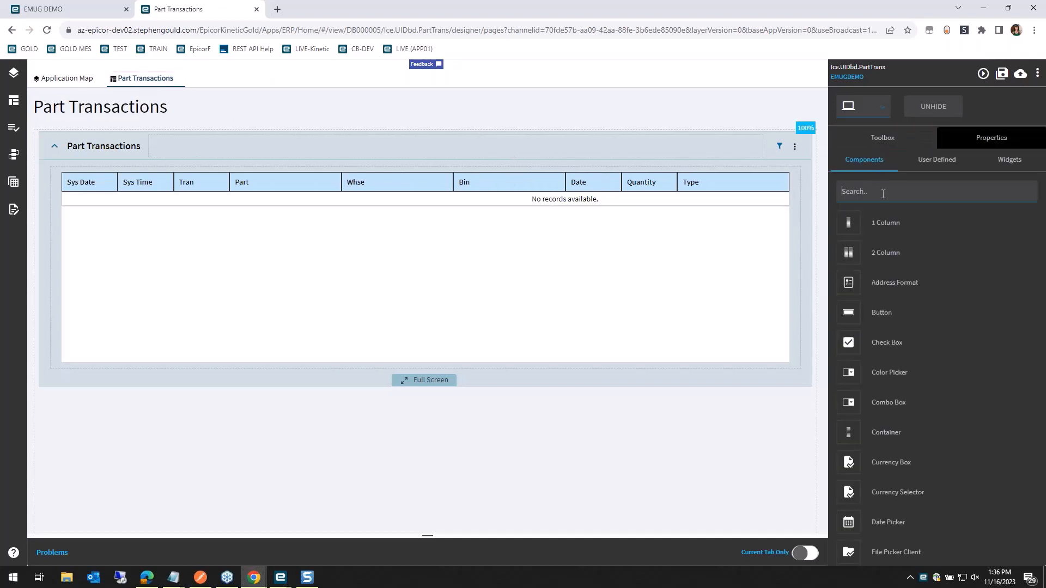
pyautogui.write('panel')
pyautogui.moveTo(891, 248); pyautogui.dragTo(450, 188)
pyautogui.click(746, 191)
# Set the title of the new panel card to Parameters.
pyautogui.click(990, 142)
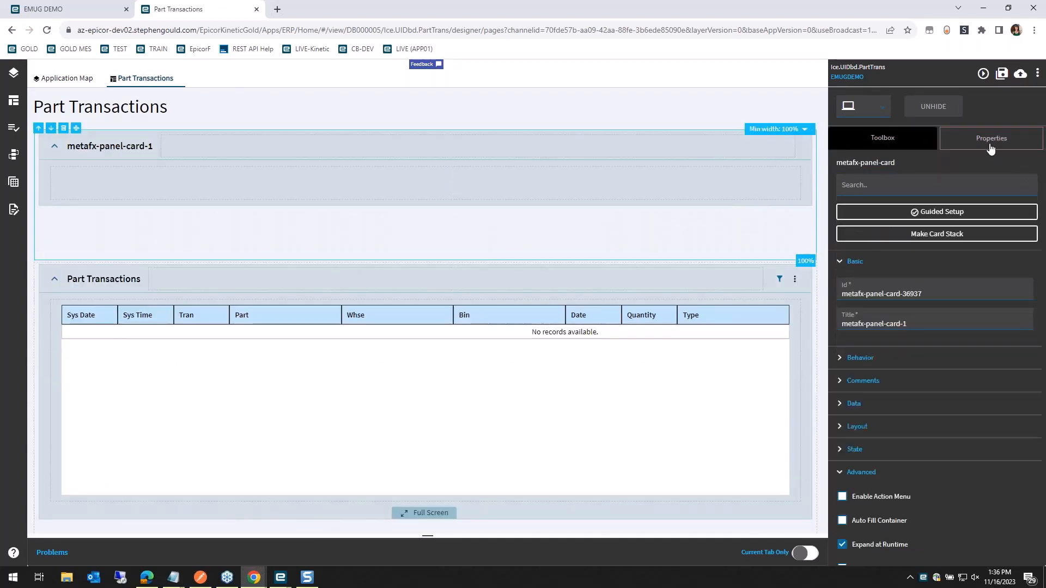
pyautogui.tripleClick(893, 323)
pyautogui.write('Parameters')
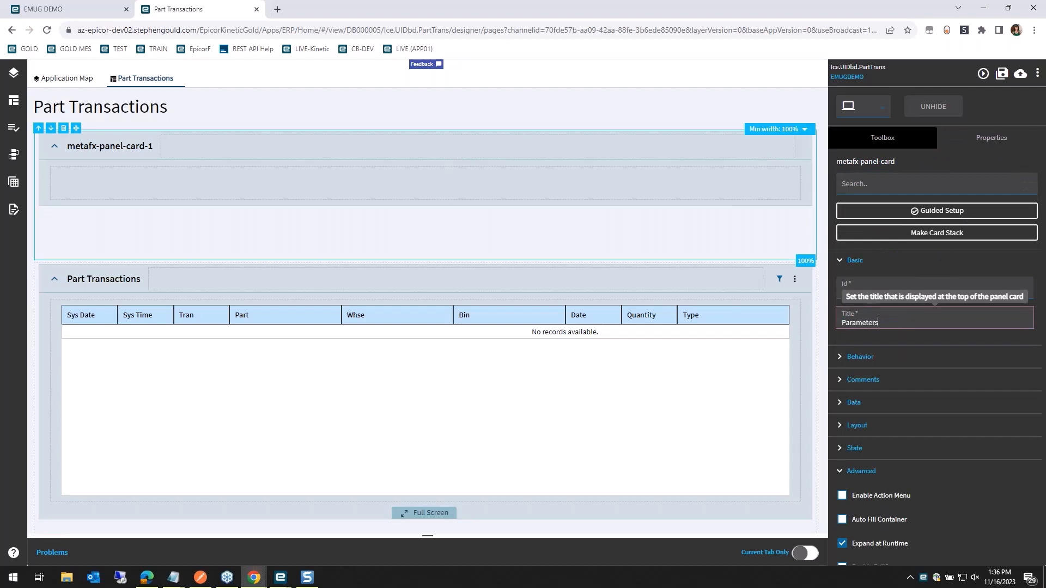
pyautogui.press('Tab')
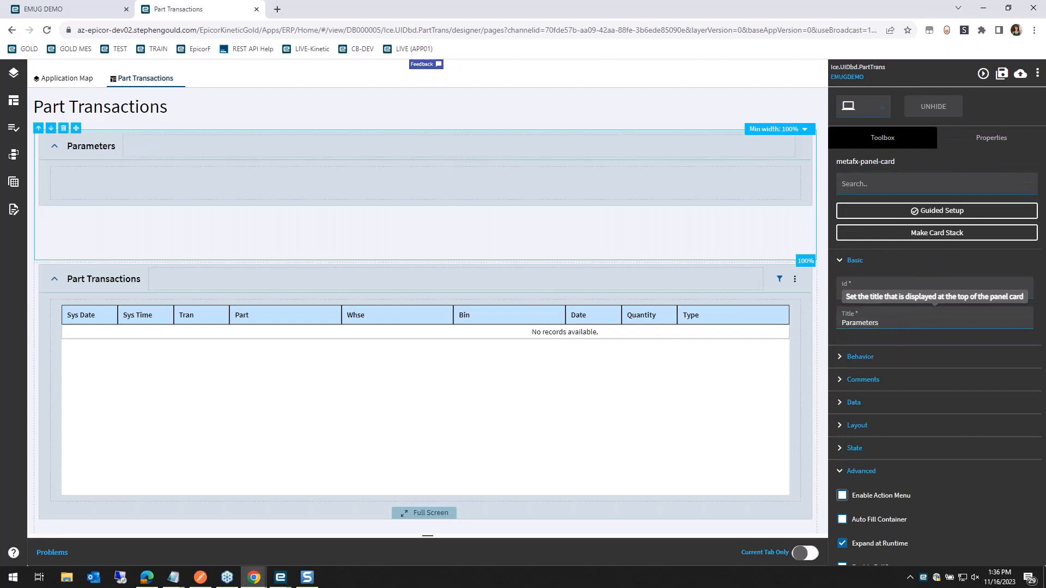
# Place a 1 Column component inside the Parameters card and set its number of columns to 6.
pyautogui.click(872, 141)
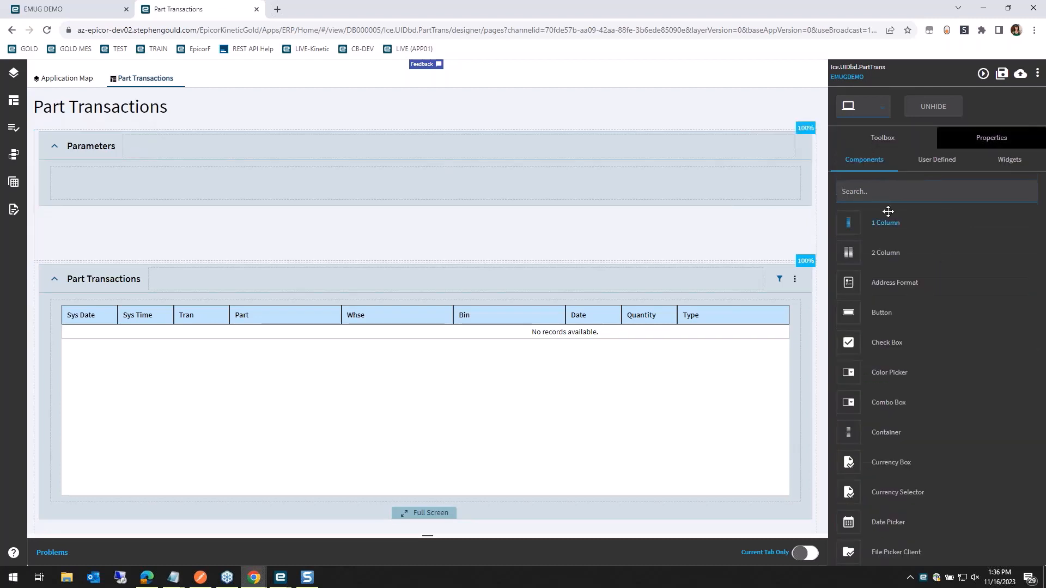
pyautogui.moveTo(893, 222); pyautogui.dragTo(206, 198)
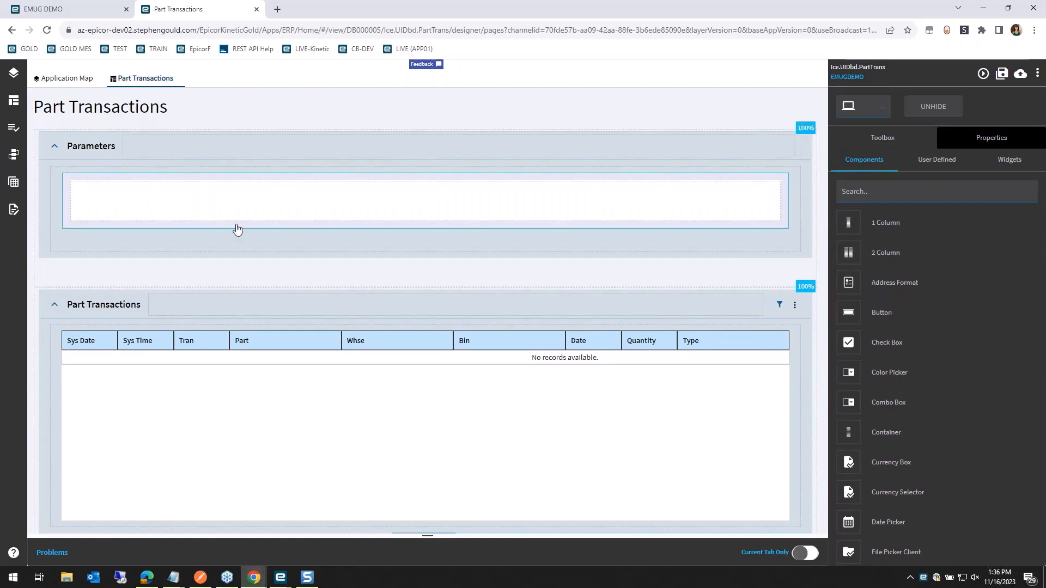
pyautogui.click(77, 182)
pyautogui.click(978, 143)
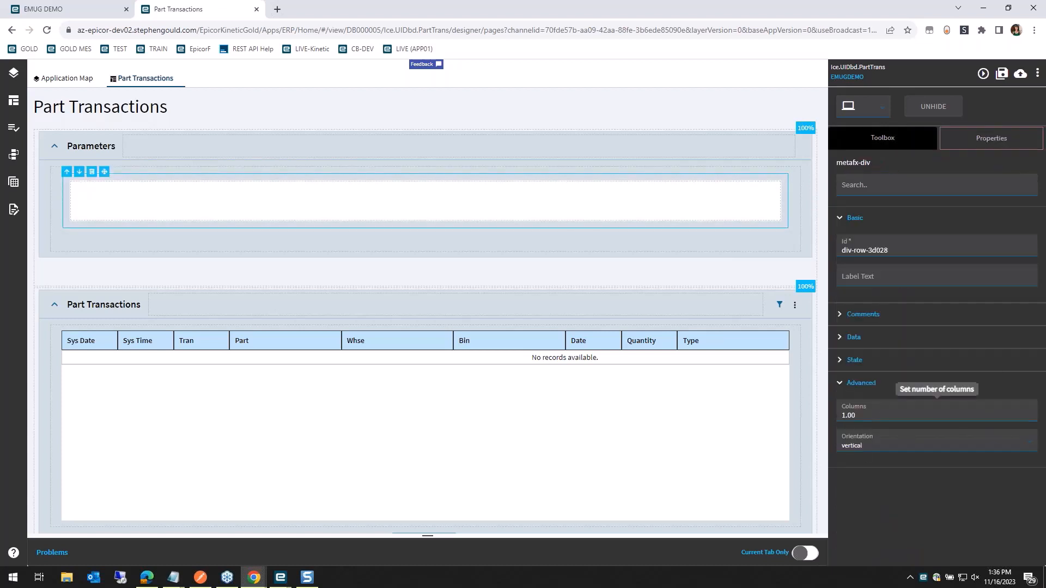
pyautogui.click(886, 412)
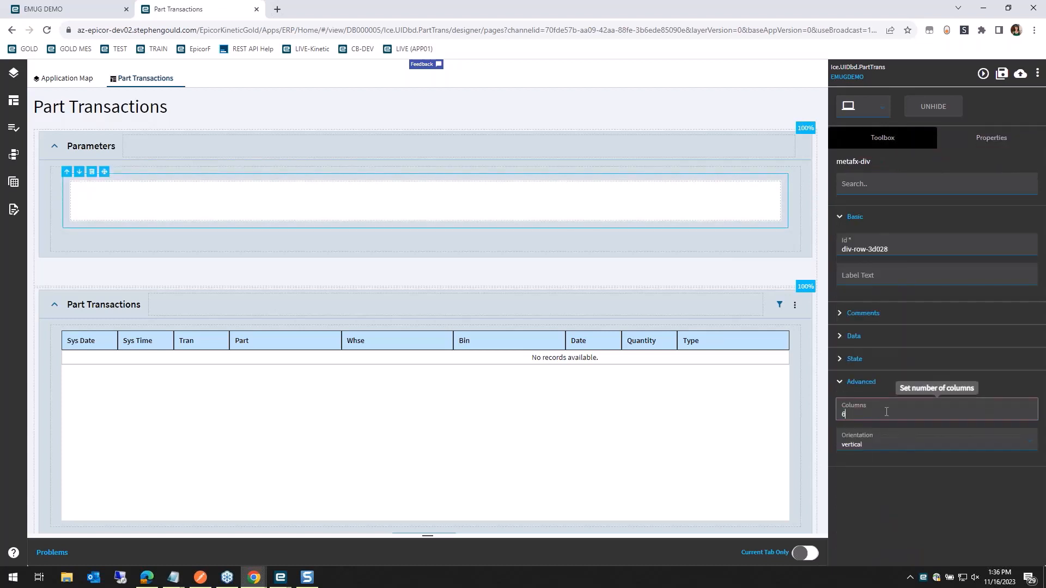
pyautogui.write('6')
pyautogui.press('Tab')
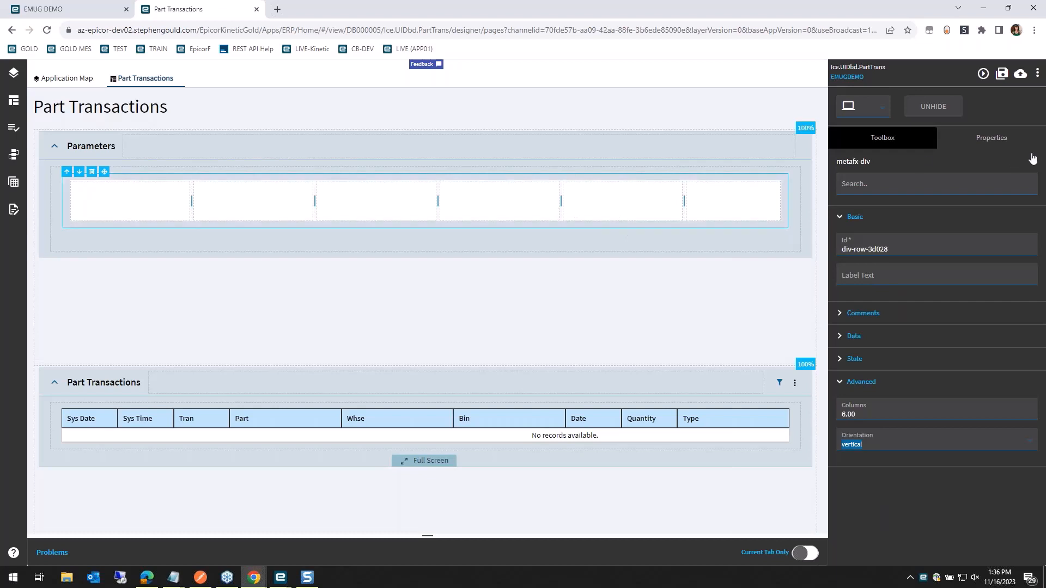
# Add a text box to each of the first three columns of the Parameters card.
pyautogui.click(901, 144)
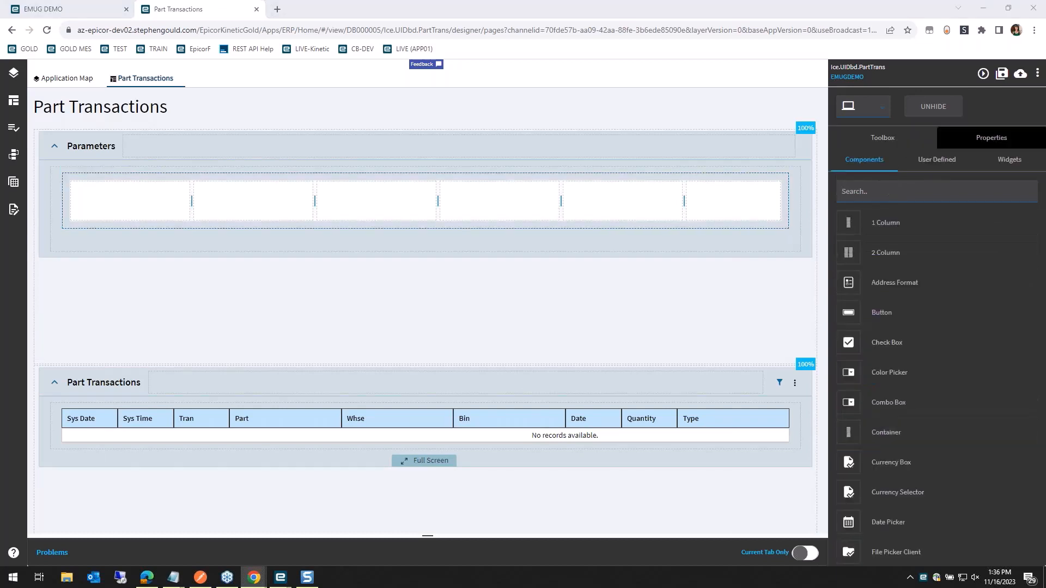
pyautogui.click(864, 187)
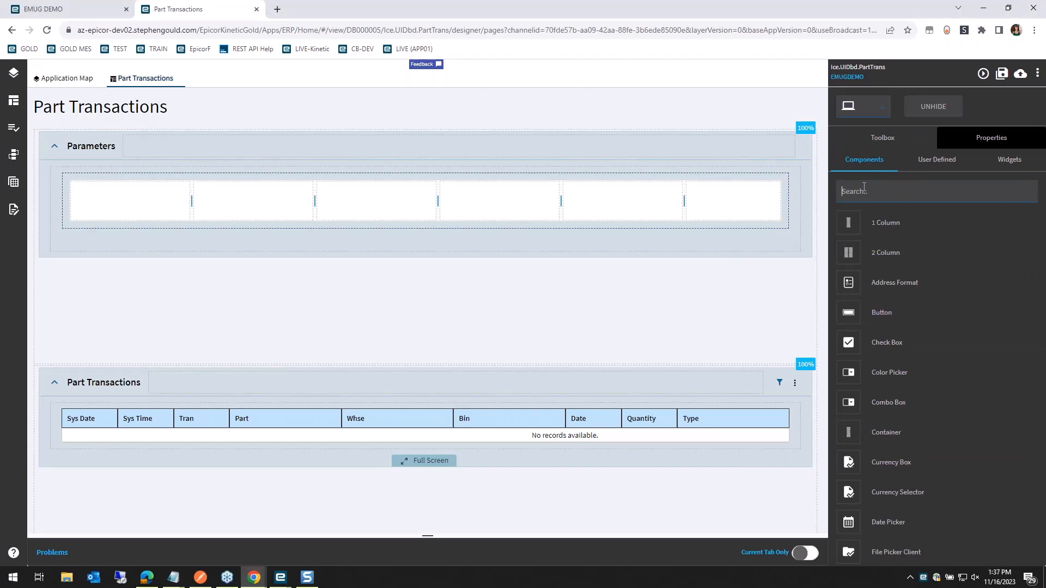
pyautogui.write('text')
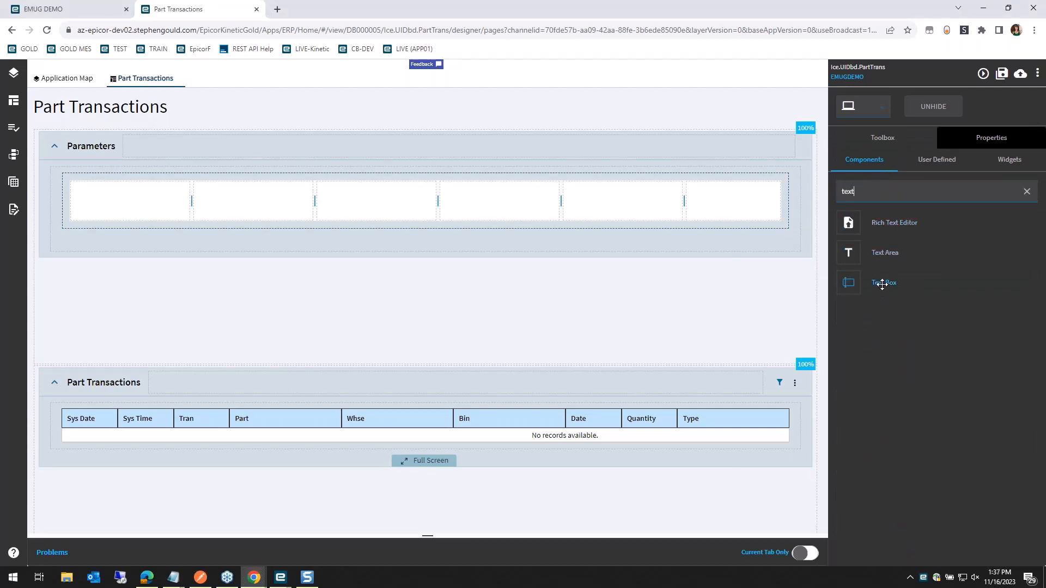
pyautogui.moveTo(882, 284); pyautogui.dragTo(115, 216)
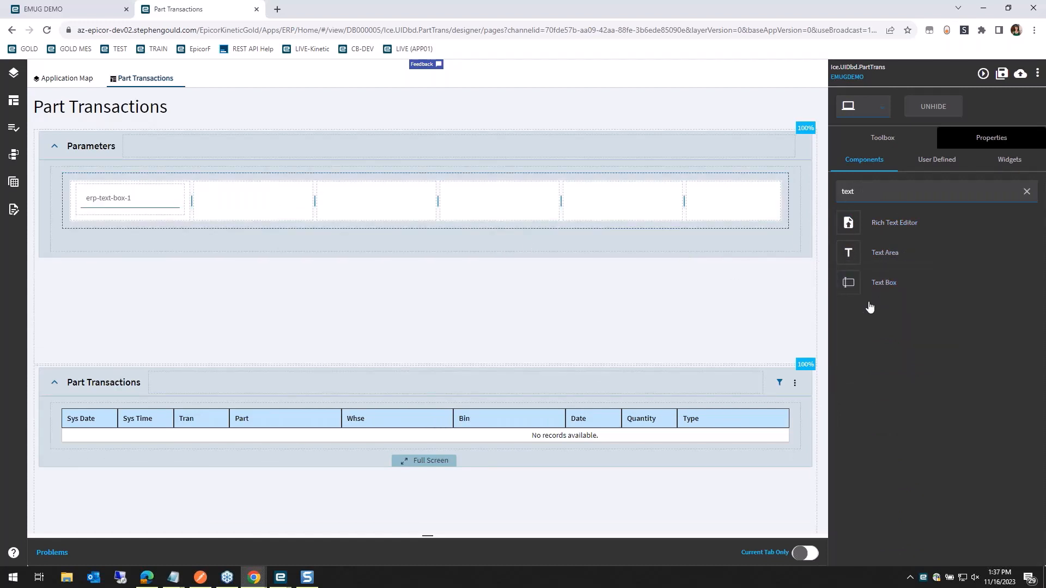
pyautogui.moveTo(878, 283); pyautogui.dragTo(223, 210)
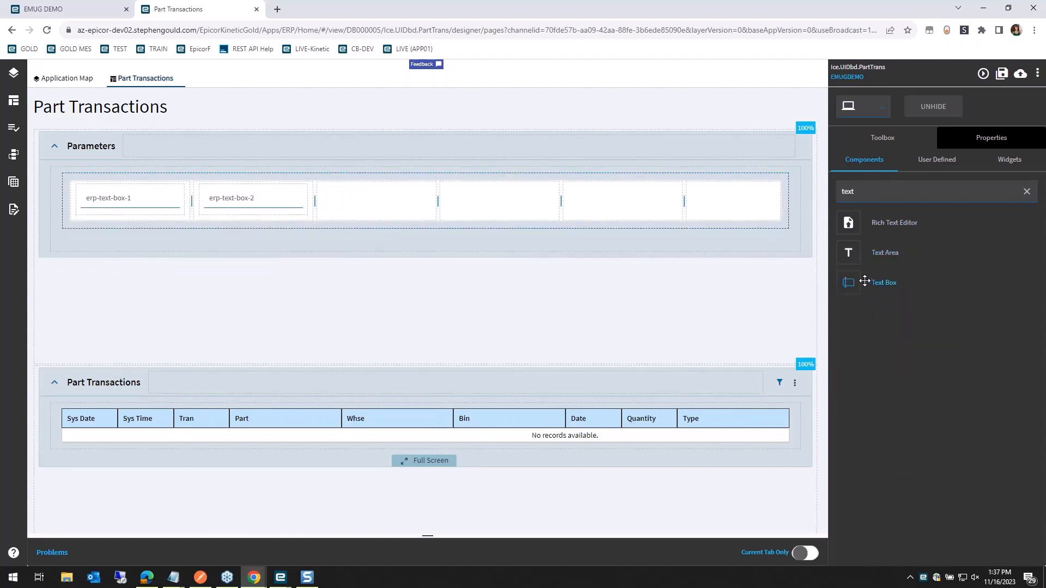
pyautogui.moveTo(865, 281); pyautogui.dragTo(373, 210)
# Add a date picker below the text box in each of the first two columns of the Parameters card.
pyautogui.click(917, 193)
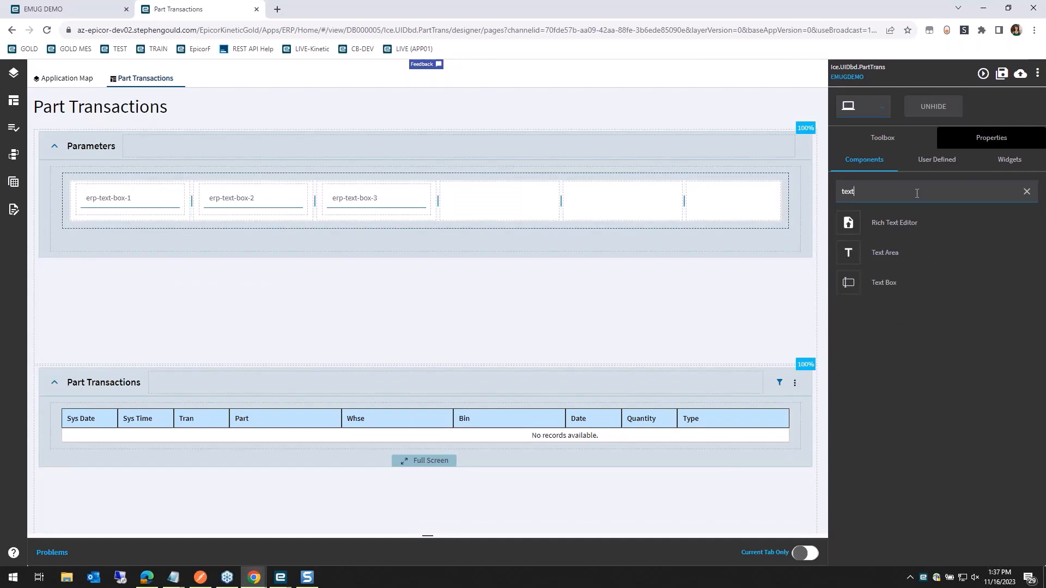
pyautogui.press('BackSpace')
pyautogui.press('BackSpace')
pyautogui.press('BackSpace')
pyautogui.press('BackSpace')
pyautogui.write('date')
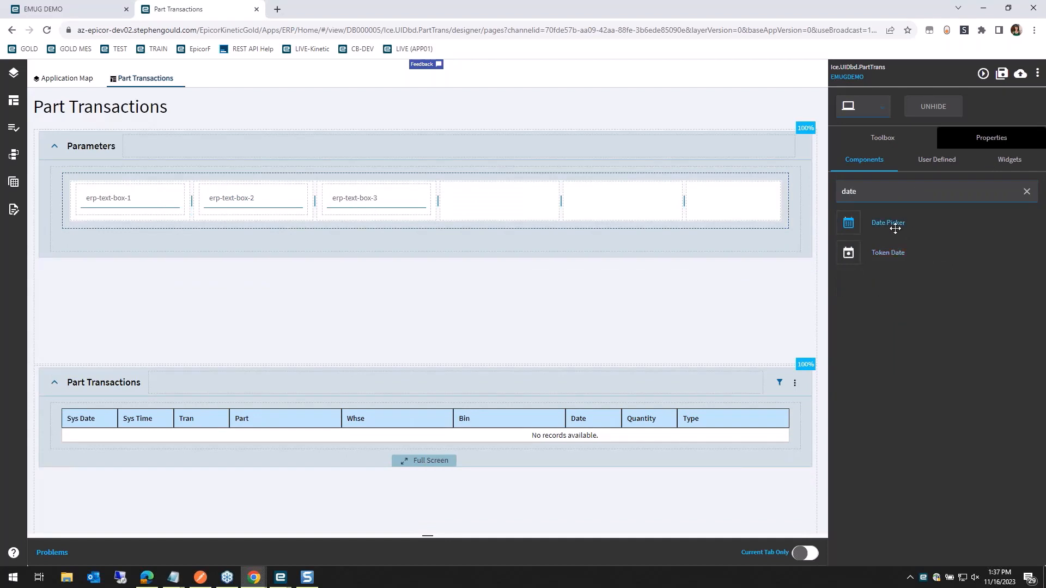
pyautogui.moveTo(895, 228); pyautogui.dragTo(93, 231)
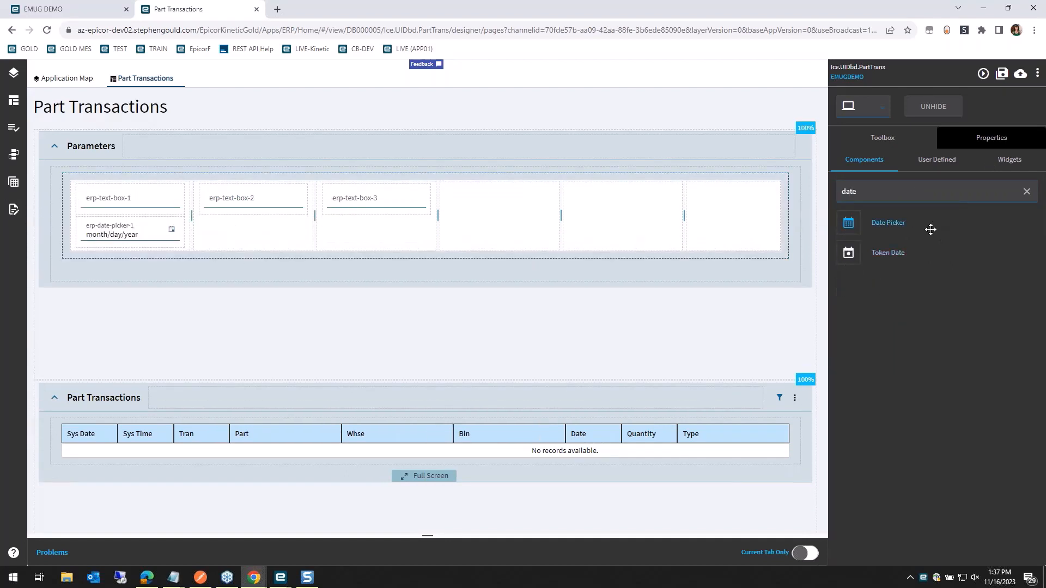
pyautogui.moveTo(931, 229); pyautogui.dragTo(213, 233)
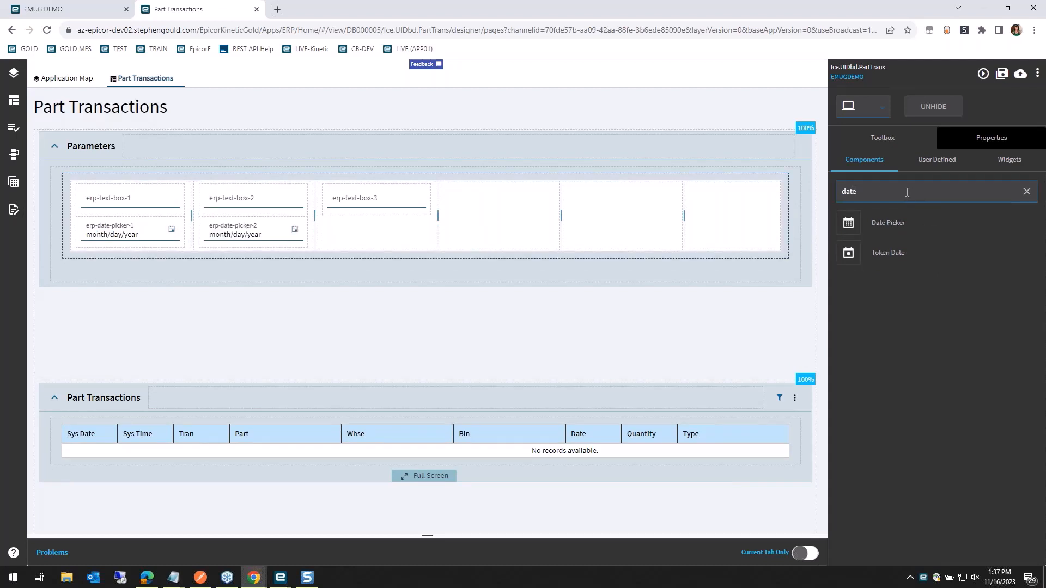
# Add a numeric box below the date picker in each of the first two columns of the Parameters card.
pyautogui.press('BackSpace')
pyautogui.press('BackSpace')
pyautogui.press('BackSpace')
pyautogui.press('BackSpace')
pyautogui.write('numb')
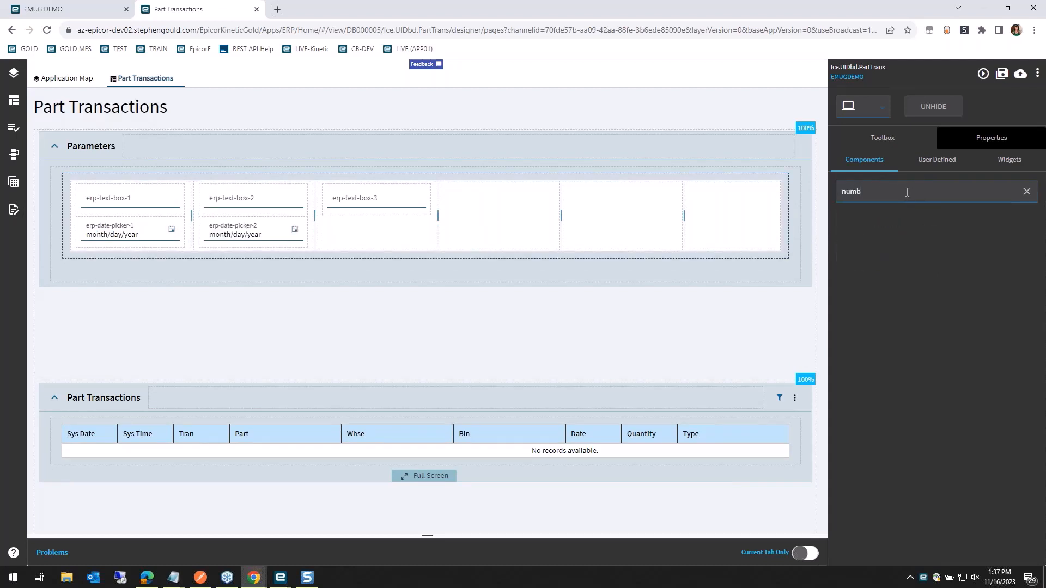
pyautogui.press('BackSpace')
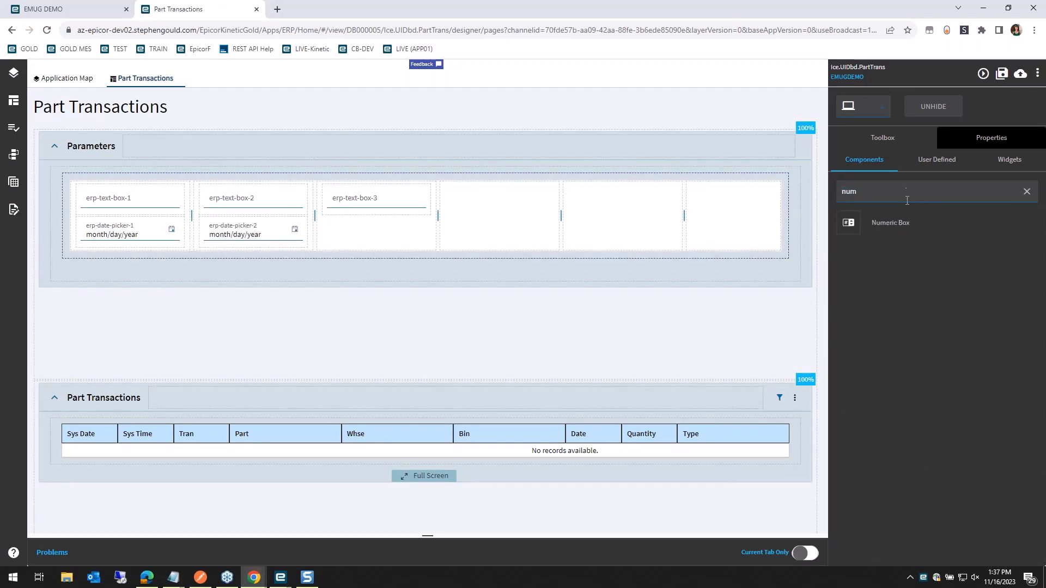
pyautogui.moveTo(890, 222); pyautogui.dragTo(235, 272)
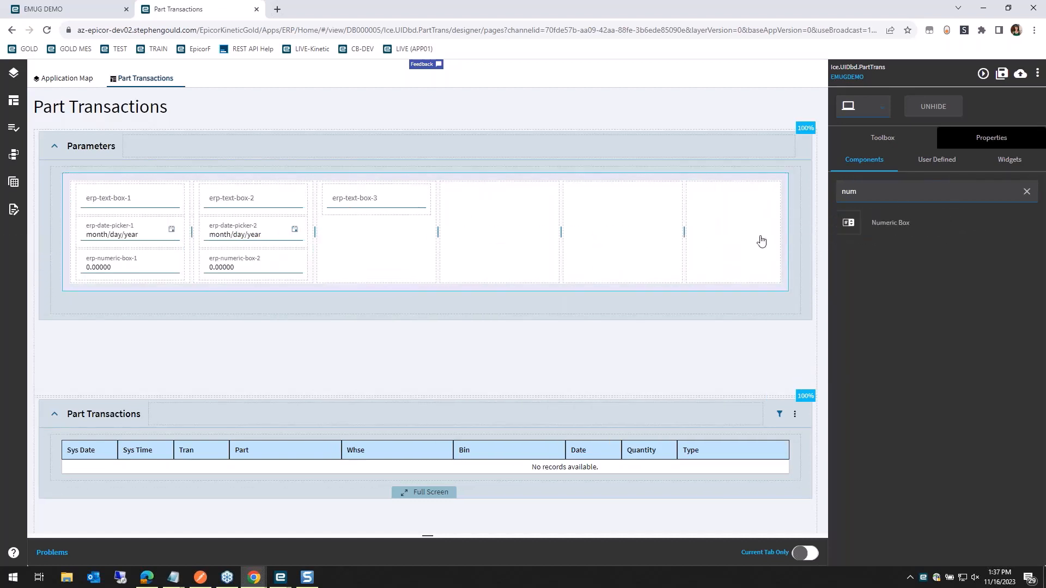
# Add a text box below the numeric box in each of the first two columns of the Parameters card.
pyautogui.doubleClick(907, 195)
pyautogui.write('rin')
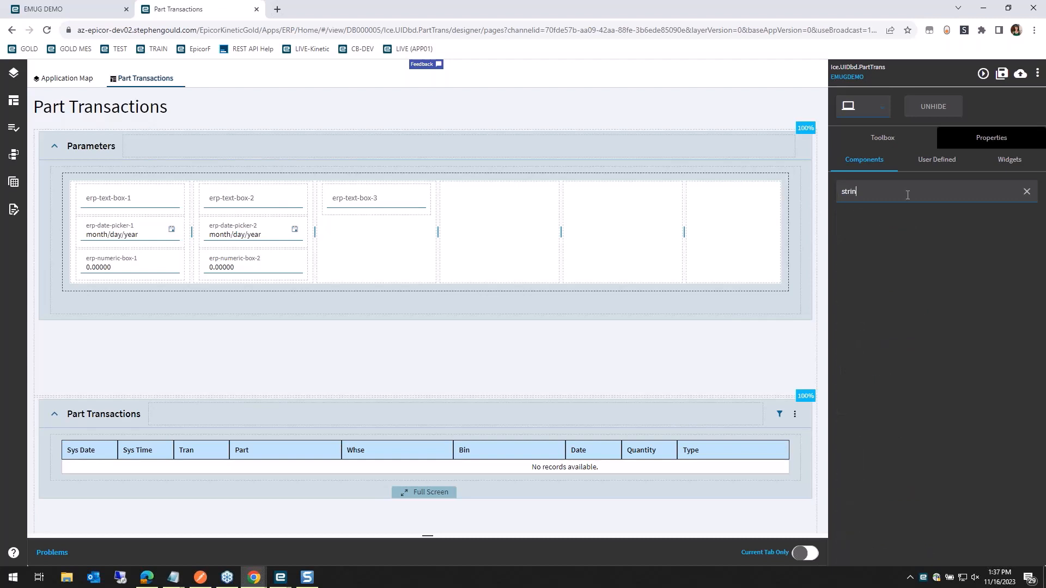
pyautogui.press('BackSpace')
pyautogui.press('BackSpace')
pyautogui.press('BackSpace')
pyautogui.press('BackSpace')
pyautogui.press('BackSpace')
pyautogui.write('text')
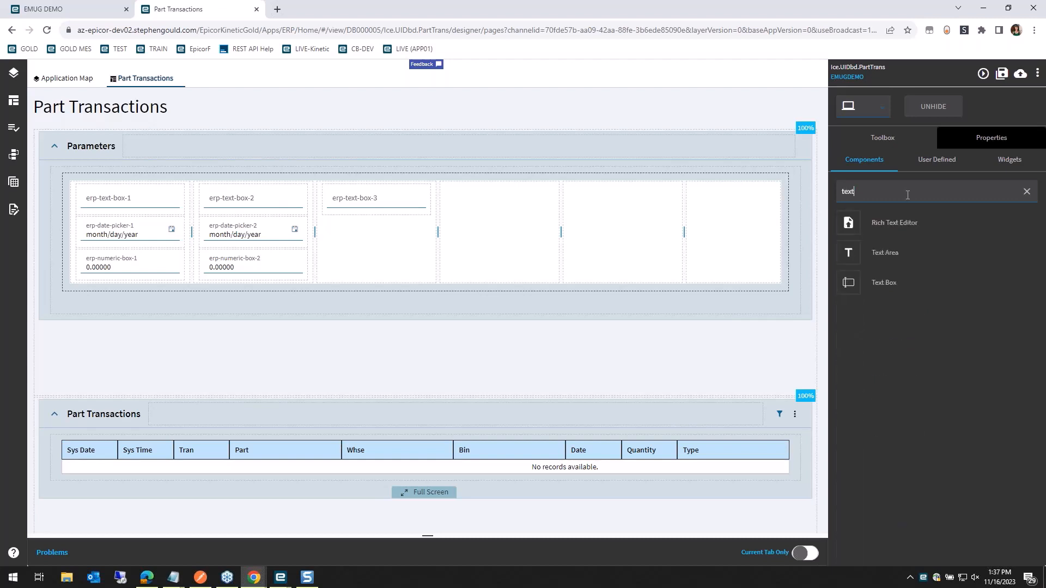
pyautogui.moveTo(890, 280); pyautogui.dragTo(104, 266)
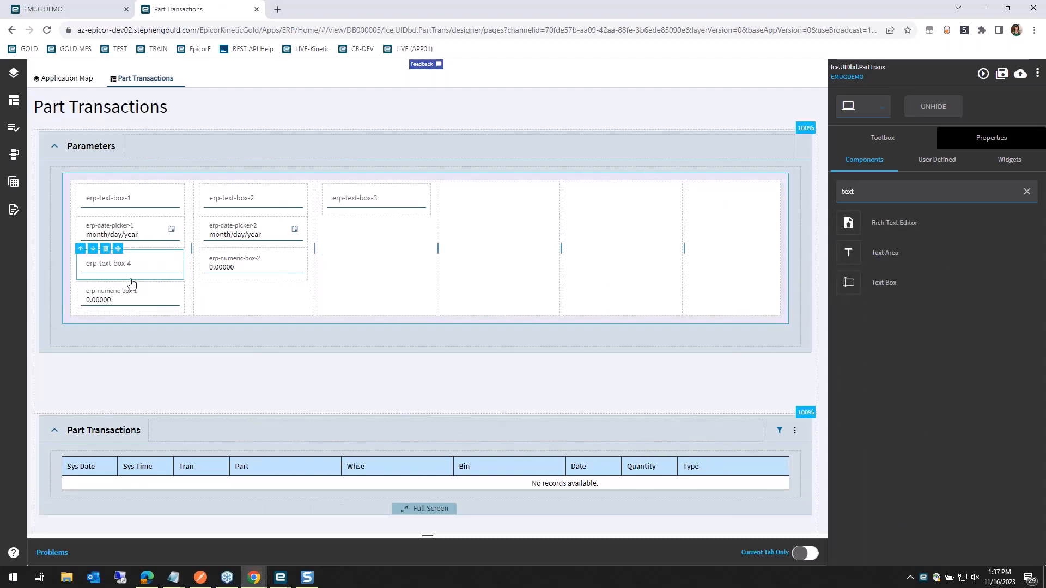
pyautogui.click(92, 248)
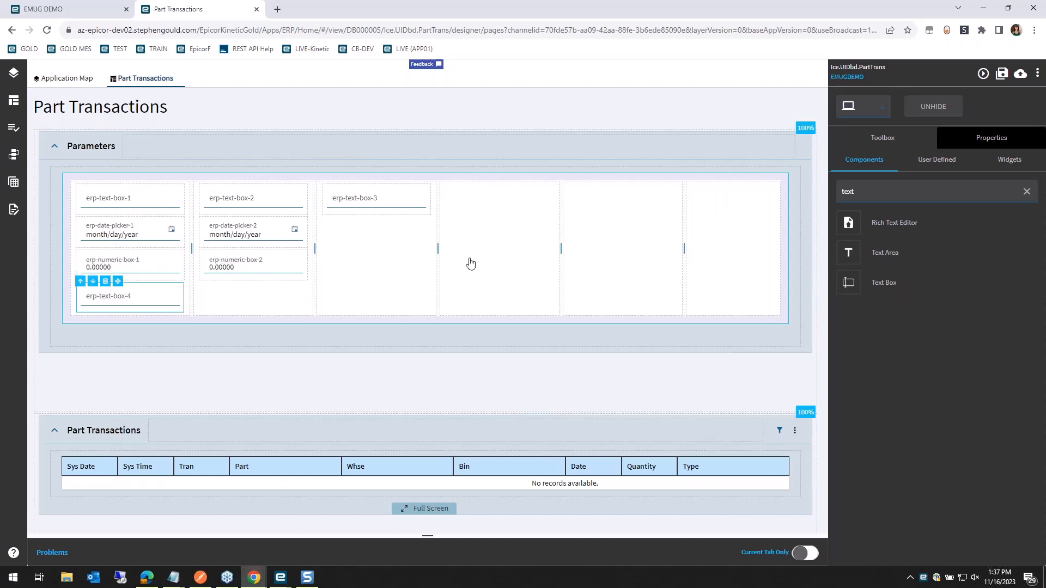
pyautogui.moveTo(889, 275); pyautogui.dragTo(213, 297)
# Set the label of the first column's upper text box to Start Date Zulu (from URL).
pyautogui.click(115, 195)
pyautogui.click(991, 138)
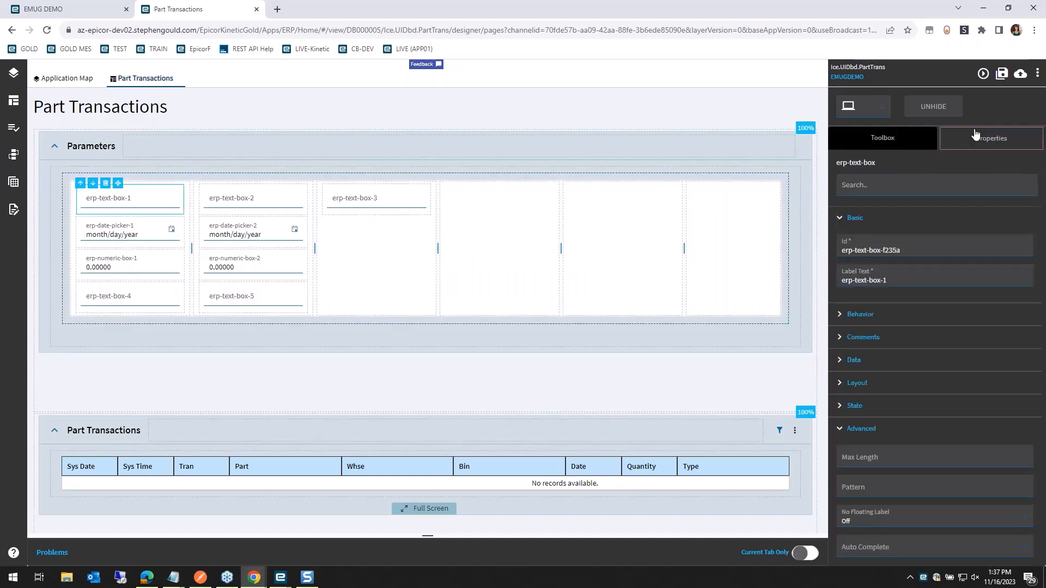
pyautogui.click(913, 279)
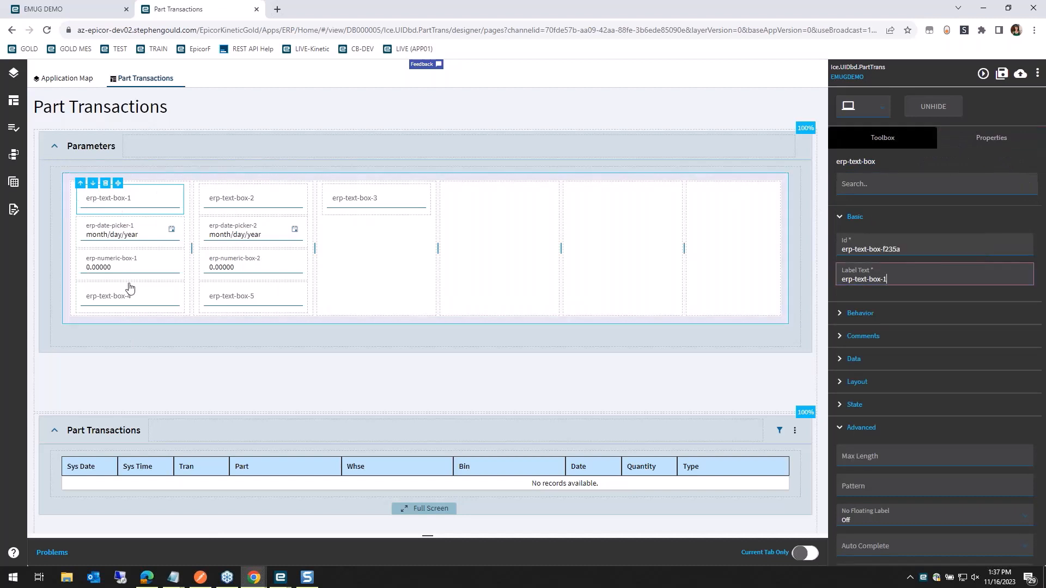
pyautogui.tripleClick(908, 281)
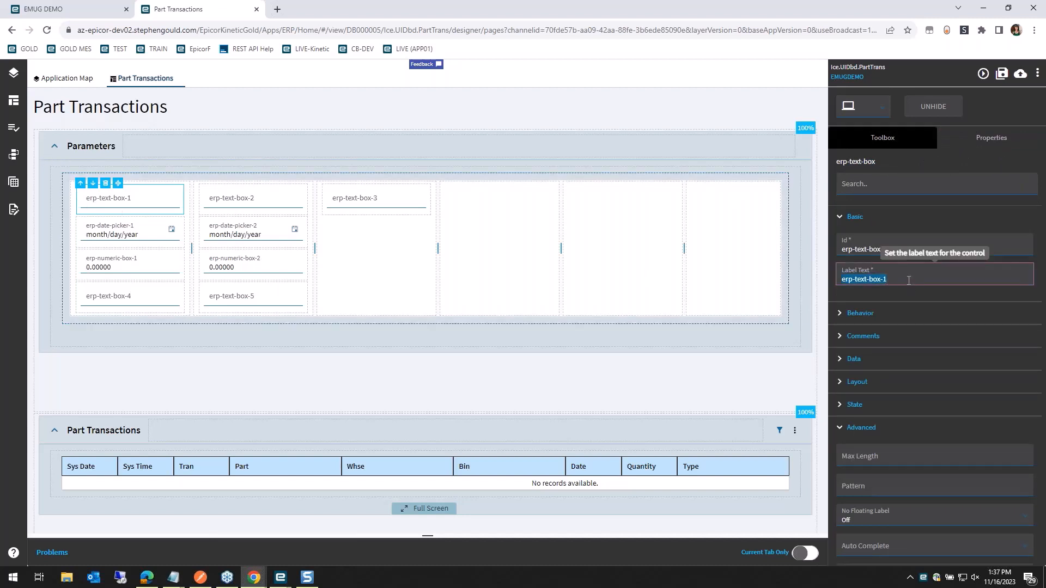
pyautogui.write('St')
pyautogui.write('art Date Zulu (from)')
pyautogui.write('IRL')
pyautogui.write('URL')
pyautogui.click(229, 201)
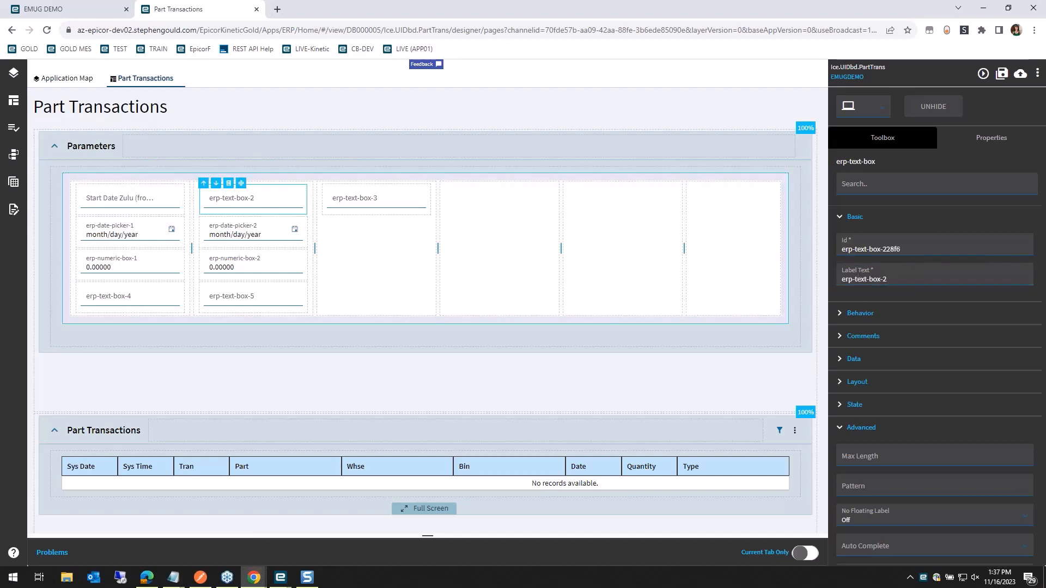
# Bind the Start Date Zulu text box to KeyFields.StartDateZulu.
pyautogui.click(145, 206)
pyautogui.click(856, 361)
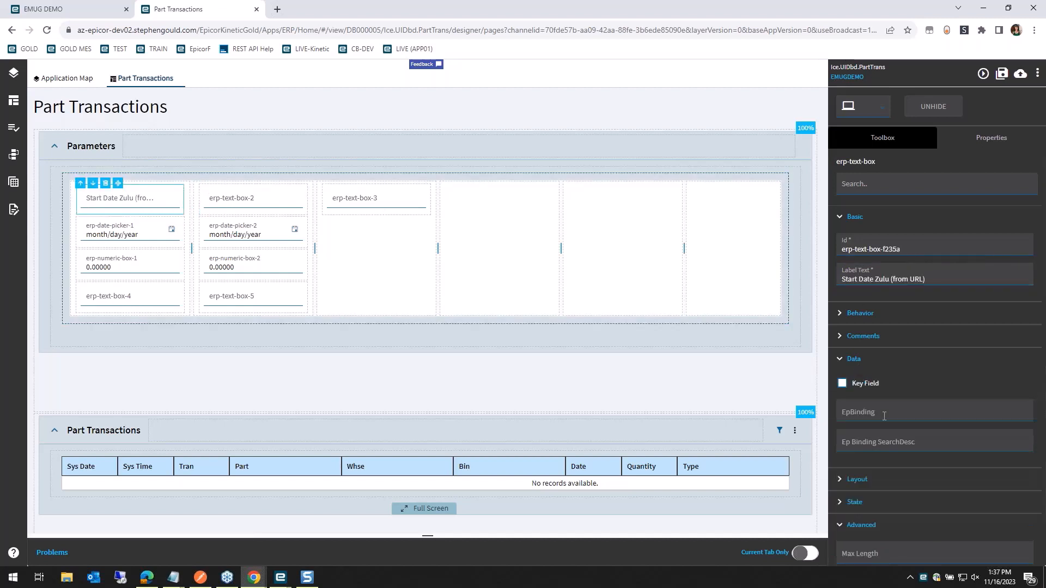
pyautogui.click(883, 416)
pyautogui.write('KeyFields.')
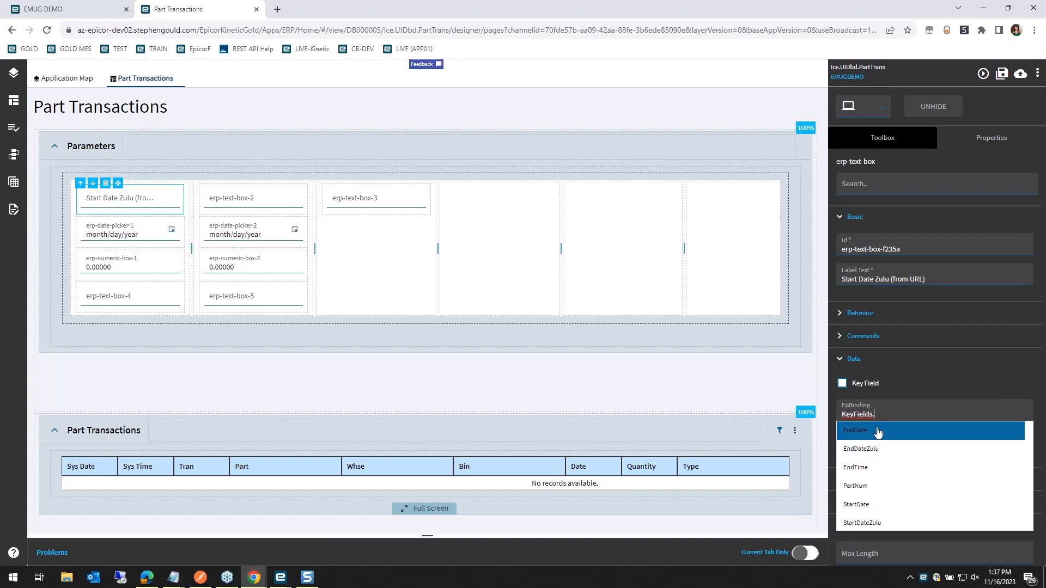
pyautogui.click(854, 526)
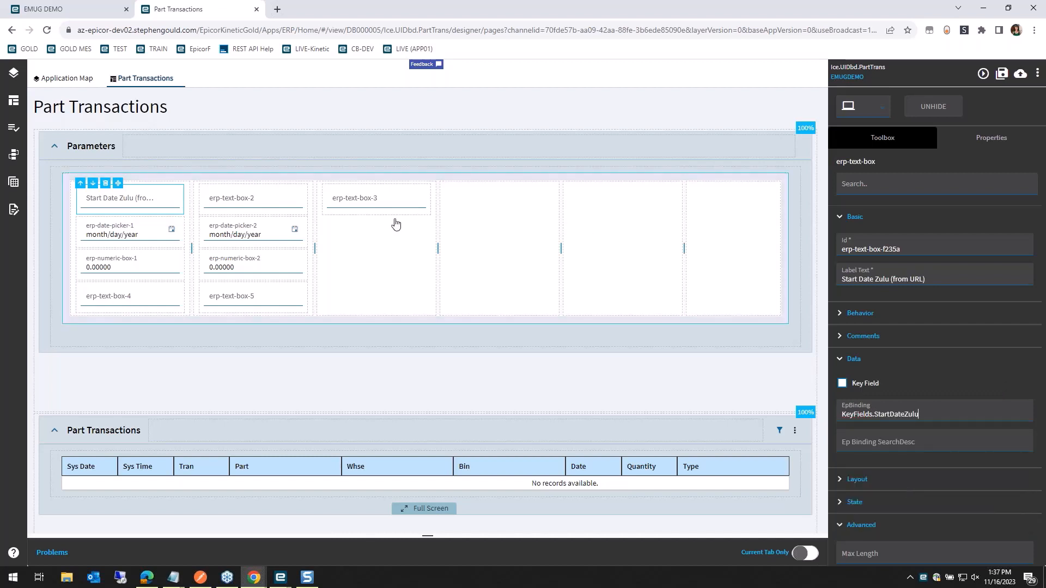
# Set the label of the second column's upper text box to End Date Zulu (from URL).
pyautogui.click(243, 207)
pyautogui.tripleClick(890, 278)
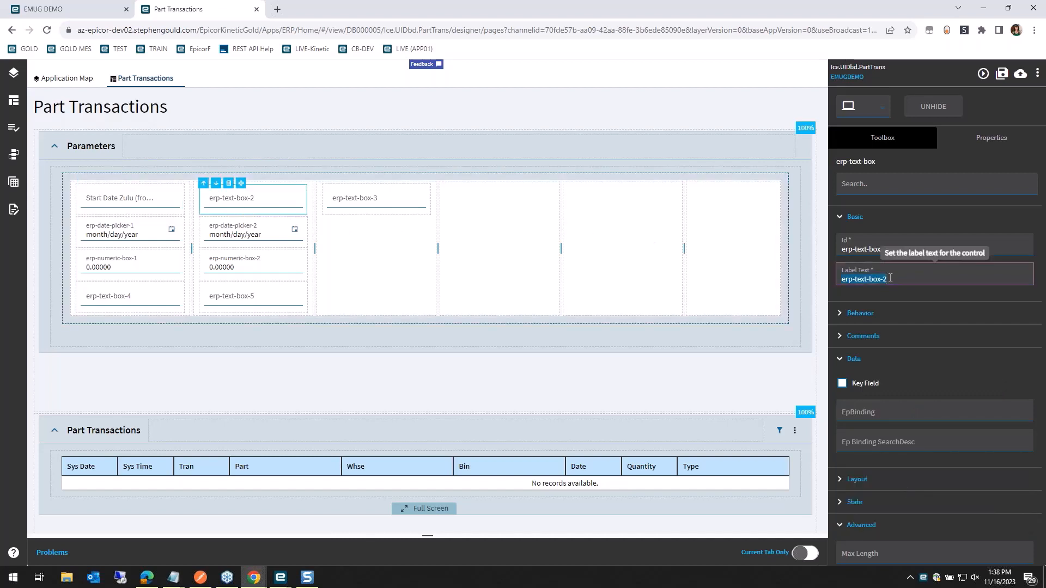
pyautogui.write('End DA')
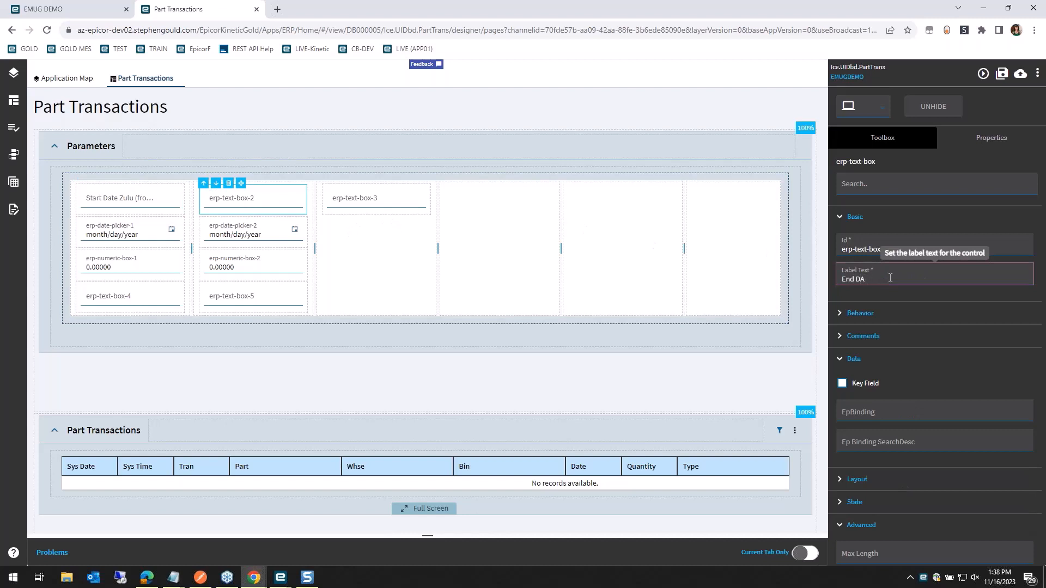
pyautogui.press('BackSpace')
pyautogui.write('ate Zulu (from URL')
# Bind the End Date Zulu text box to KeyFields.EndDateZulu.
pyautogui.click(893, 418)
pyautogui.write('KeyFields')
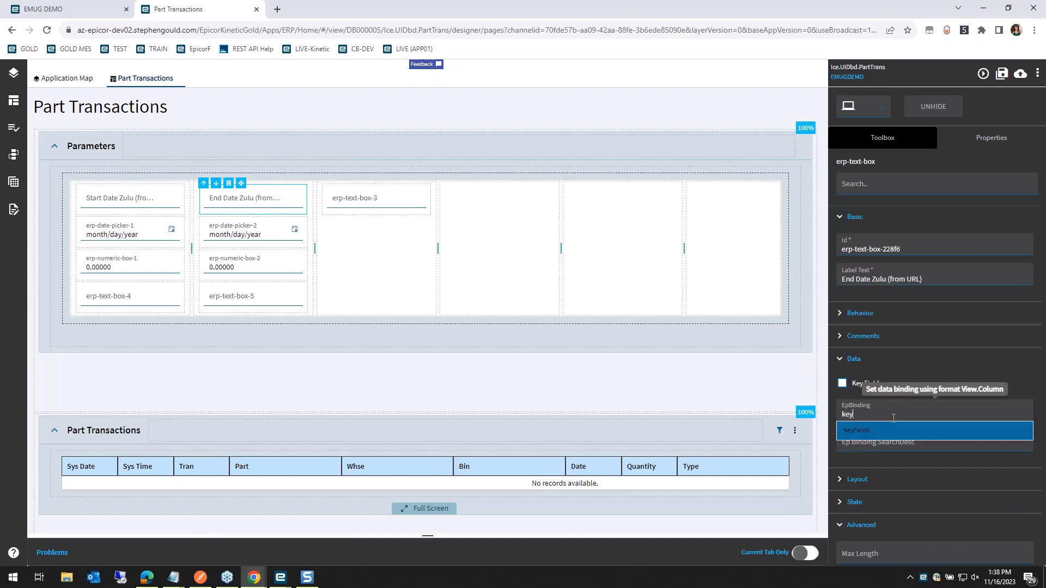
pyautogui.write('.e')
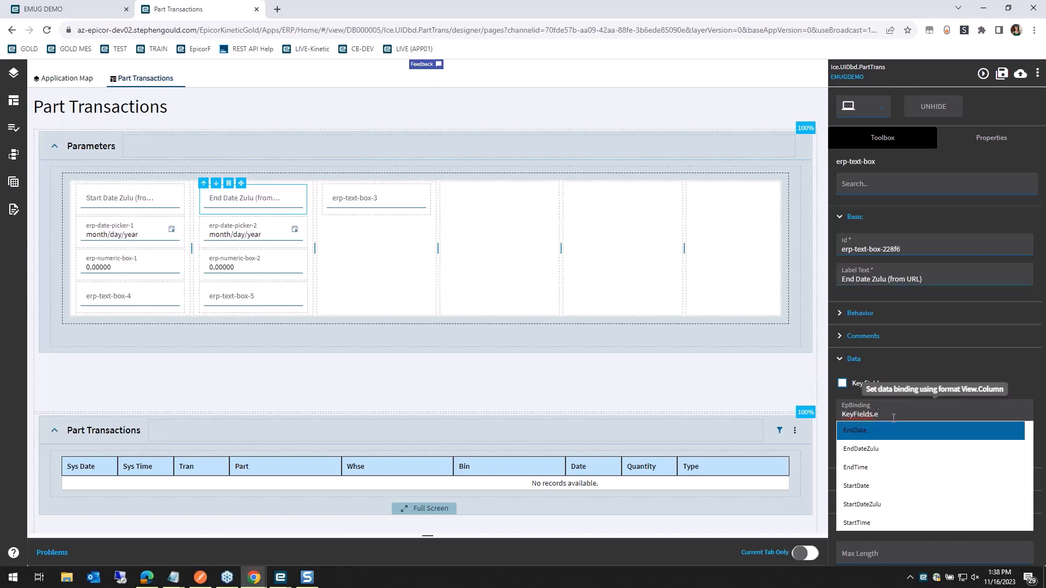
pyautogui.press('Down')
pyautogui.press('Return')
# Label the third column's text box Part Number and bind it to KeyFields.PartNum.
pyautogui.click(387, 210)
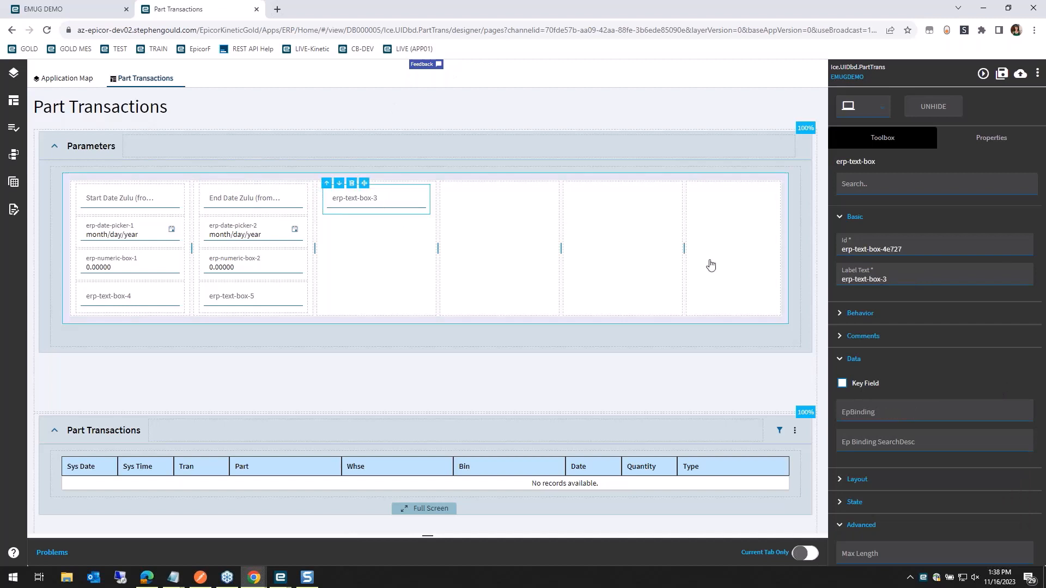
pyautogui.tripleClick(866, 279)
pyautogui.write('Part')
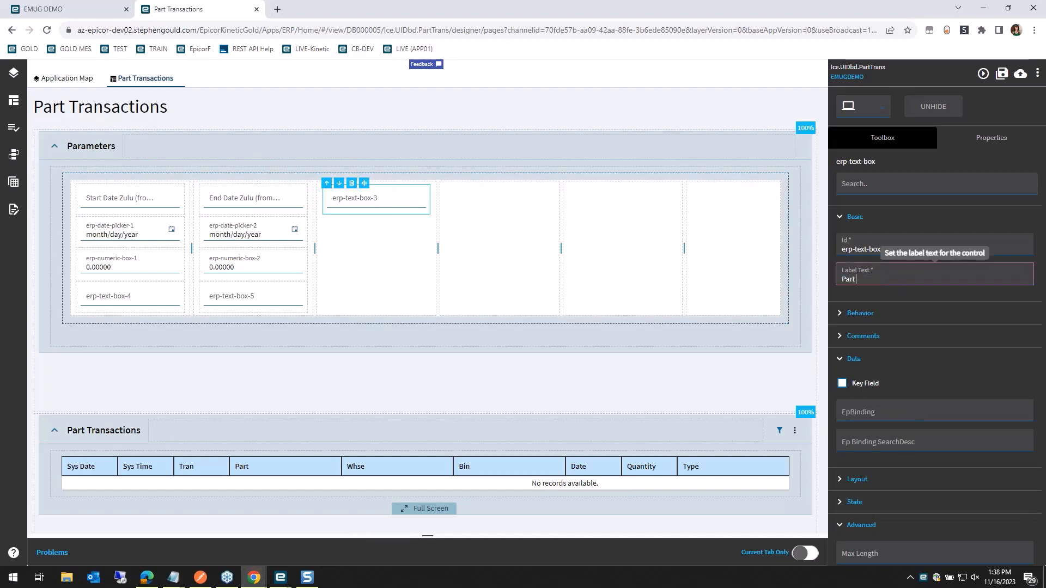
pyautogui.write(' Number')
pyautogui.click(921, 414)
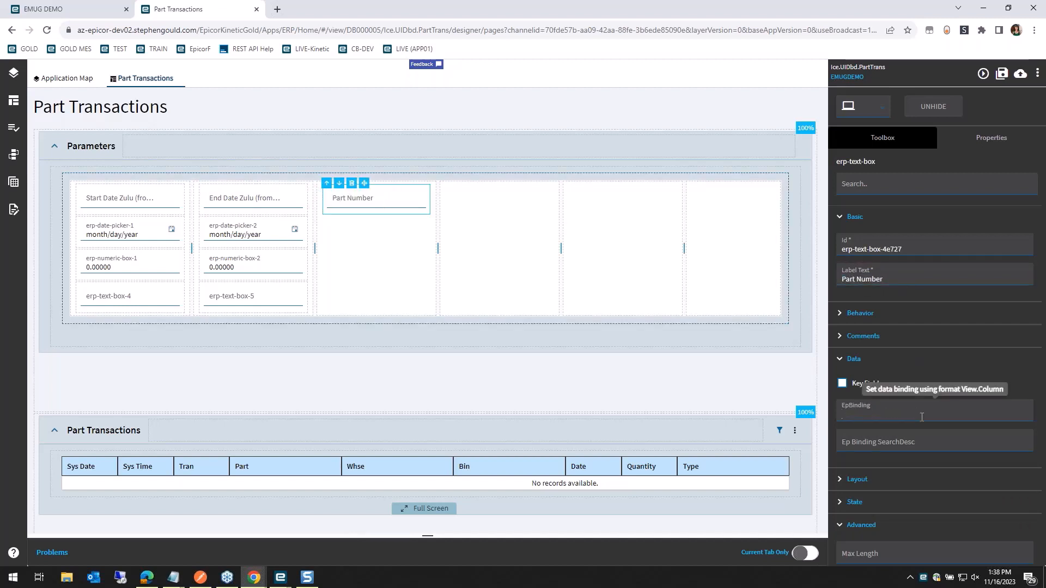
pyautogui.write('KeyFields.Par')
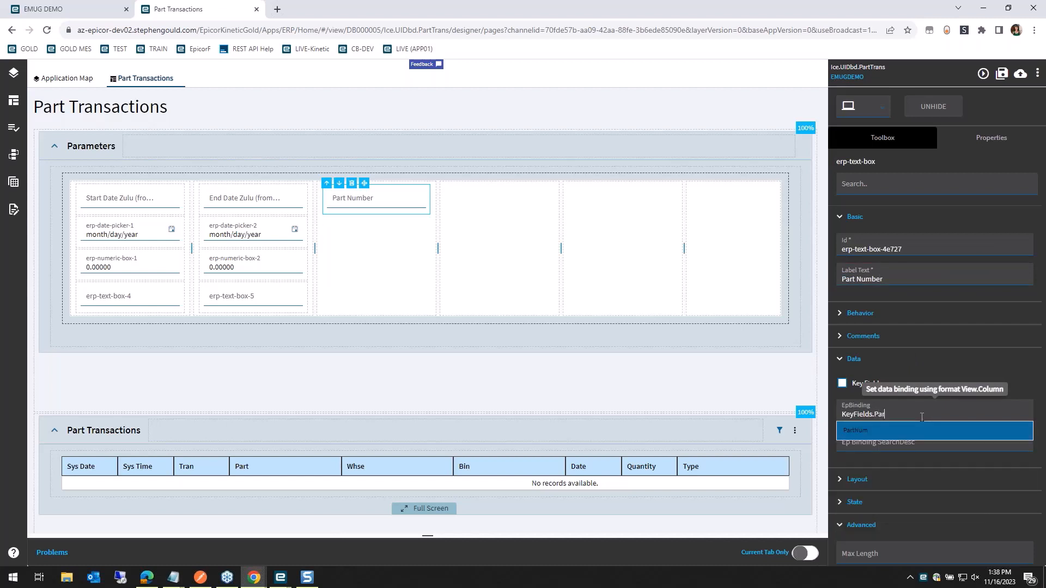
pyautogui.press('Return')
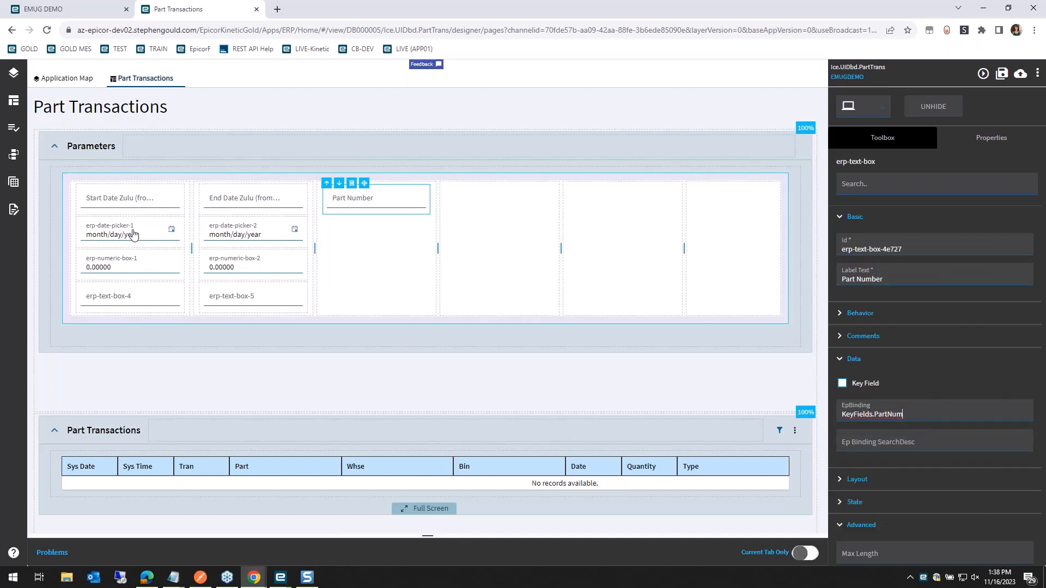
# Switch to Epicor Functions Maintenance and examine the ConvertZuluToStandard function's code, request parameters and response parameters.
pyautogui.moveTo(280, 576)
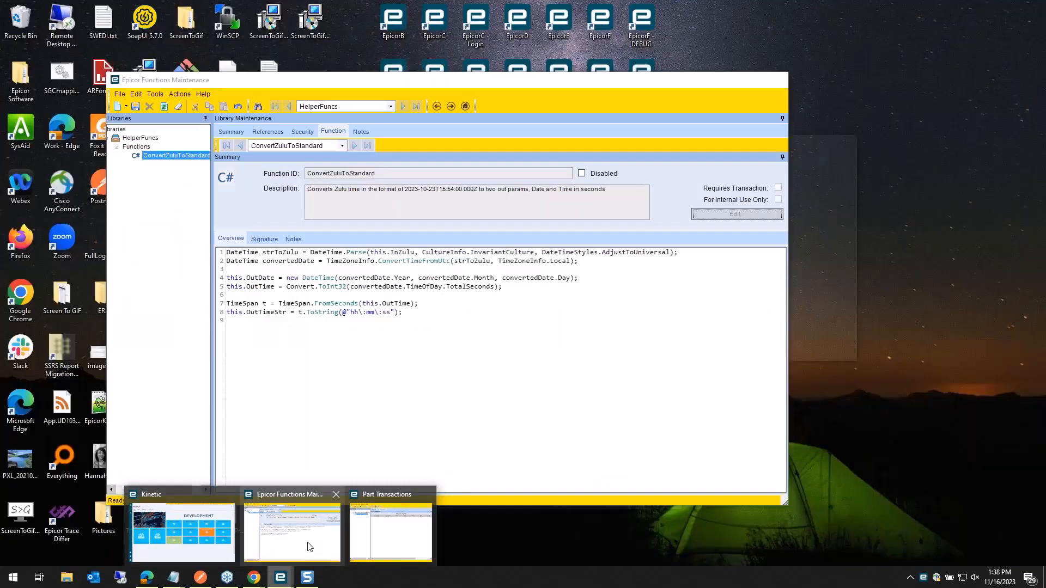
pyautogui.click(309, 547)
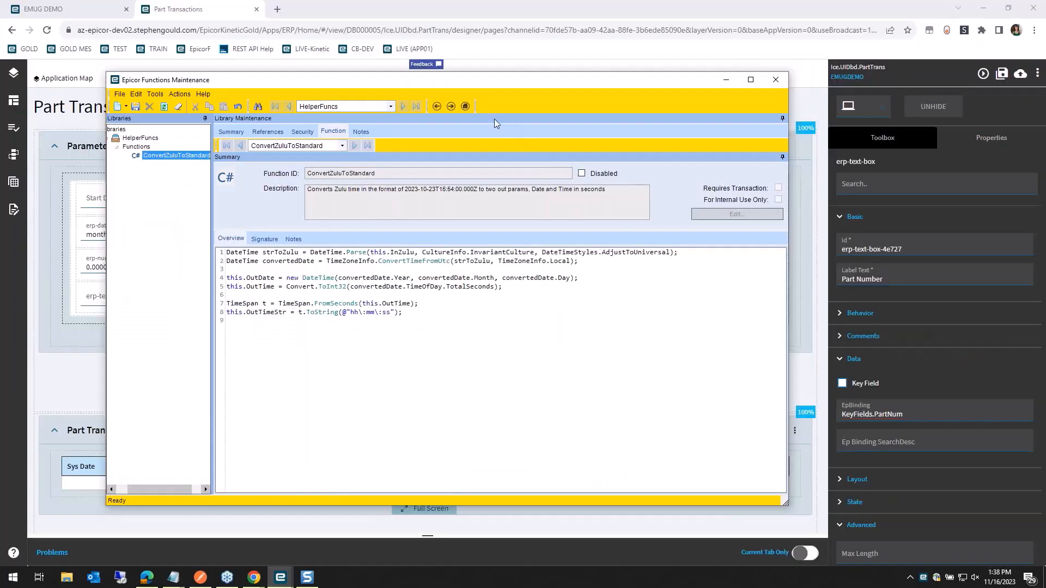
pyautogui.moveTo(406, 84); pyautogui.dragTo(492, 102)
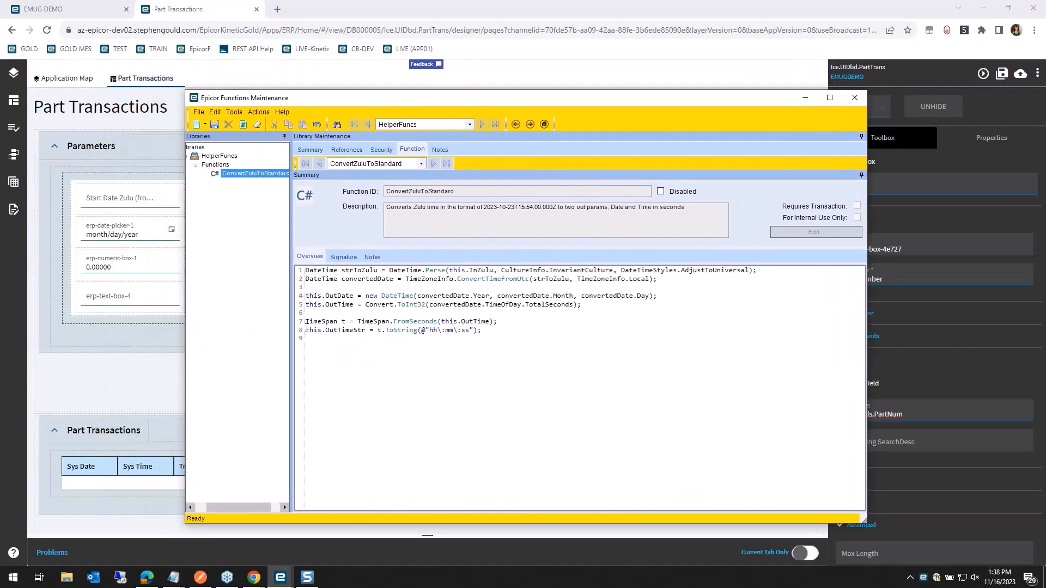
pyautogui.click(343, 256)
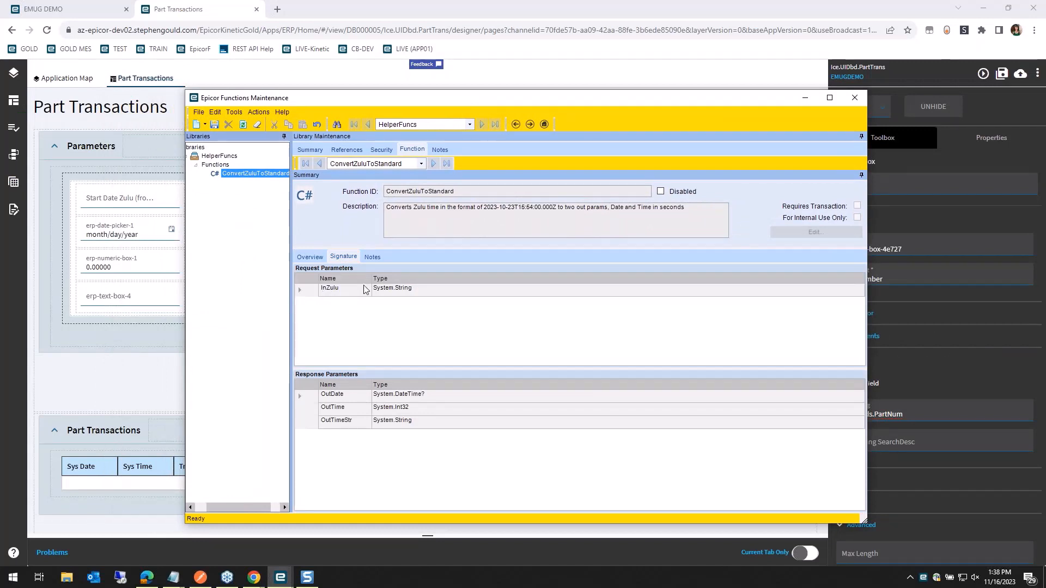
pyautogui.click(313, 260)
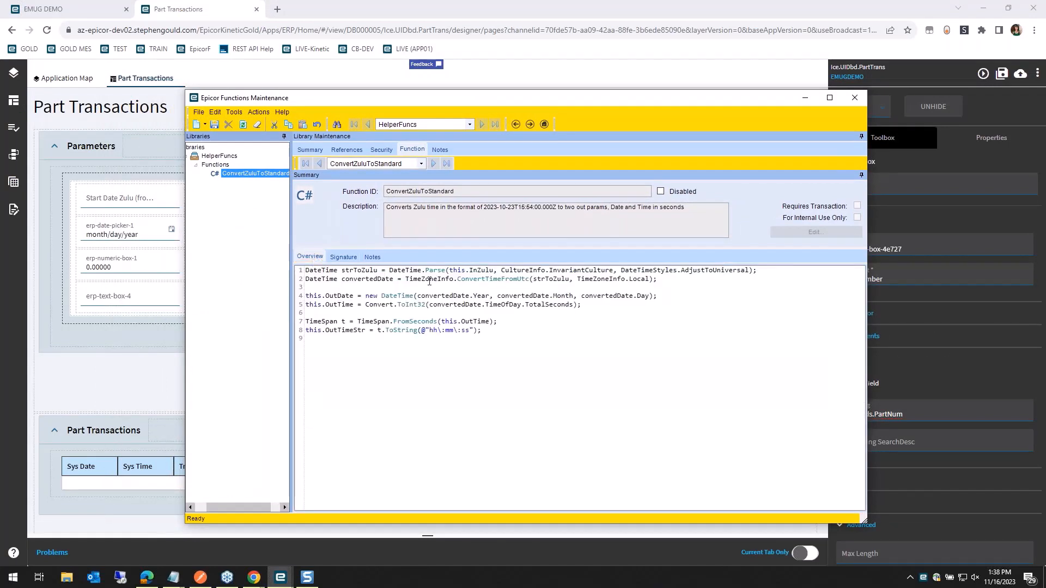
pyautogui.moveTo(325, 296); pyautogui.dragTo(352, 296)
pyautogui.click(326, 305)
pyautogui.moveTo(333, 330); pyautogui.dragTo(358, 330)
pyautogui.click(467, 363)
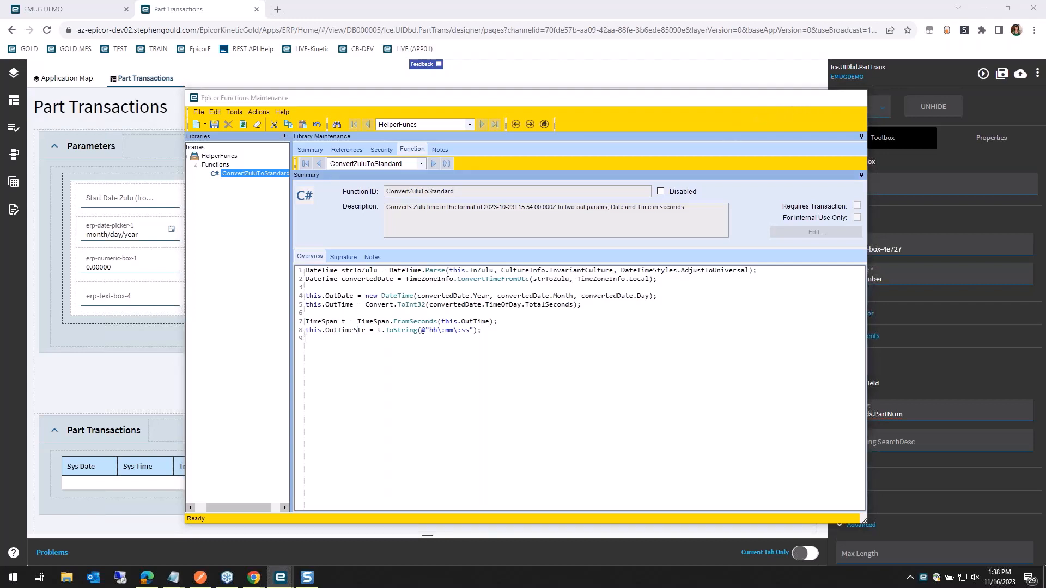
pyautogui.click(805, 100)
# Back in the Part Transactions page designer, set the label of the first column's date picker to Start Date.
pyautogui.click(140, 244)
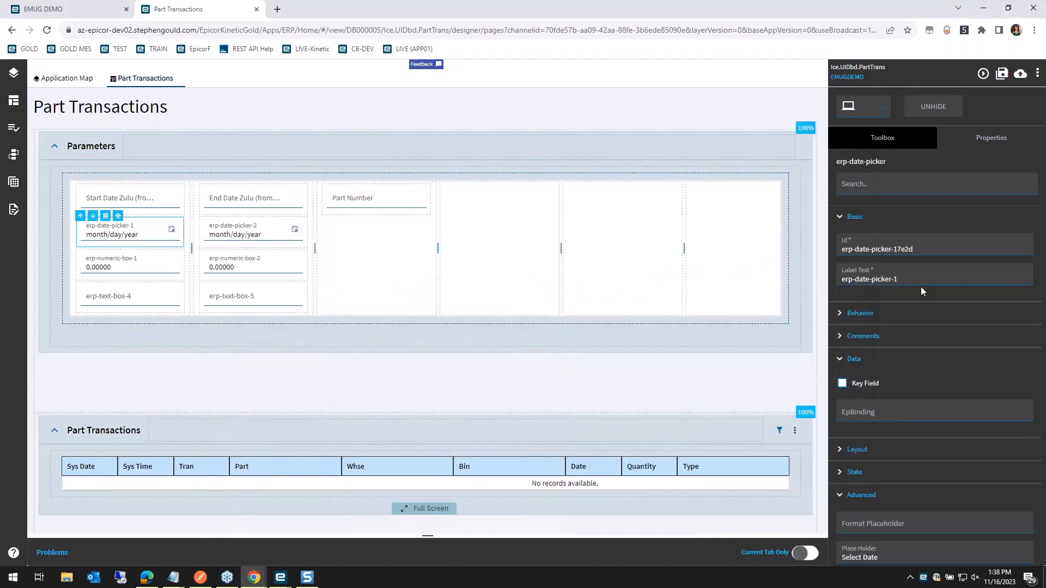
pyautogui.click(917, 272)
pyautogui.hotkey('ctrl', 'a')
pyautogui.write('Start Date')
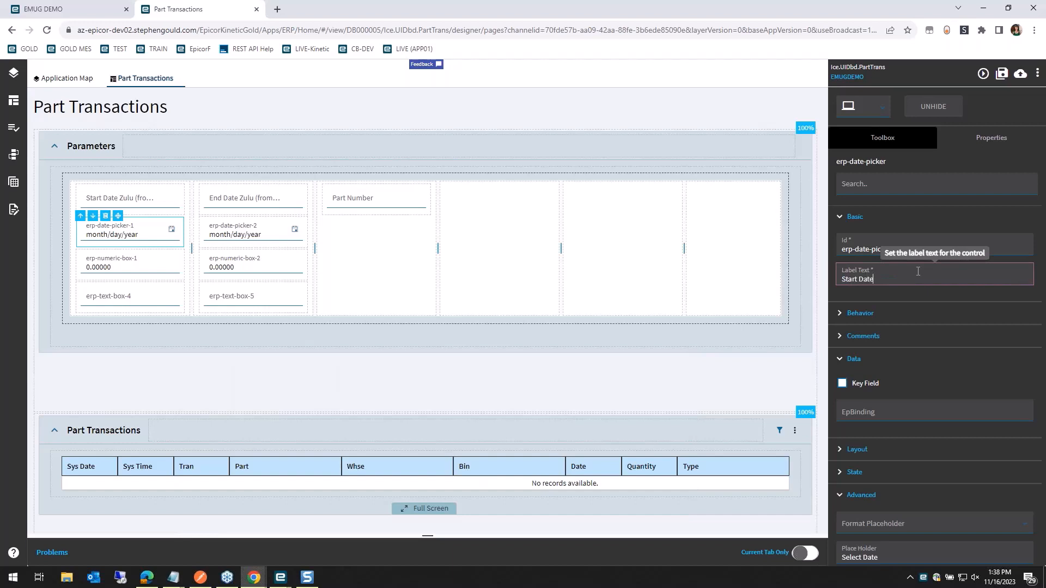
# Complete the first column's date picker label as Start Date Local (from eFX) and bind it to KeyFields.StartDate.
pyautogui.write(' Local (from eFX')
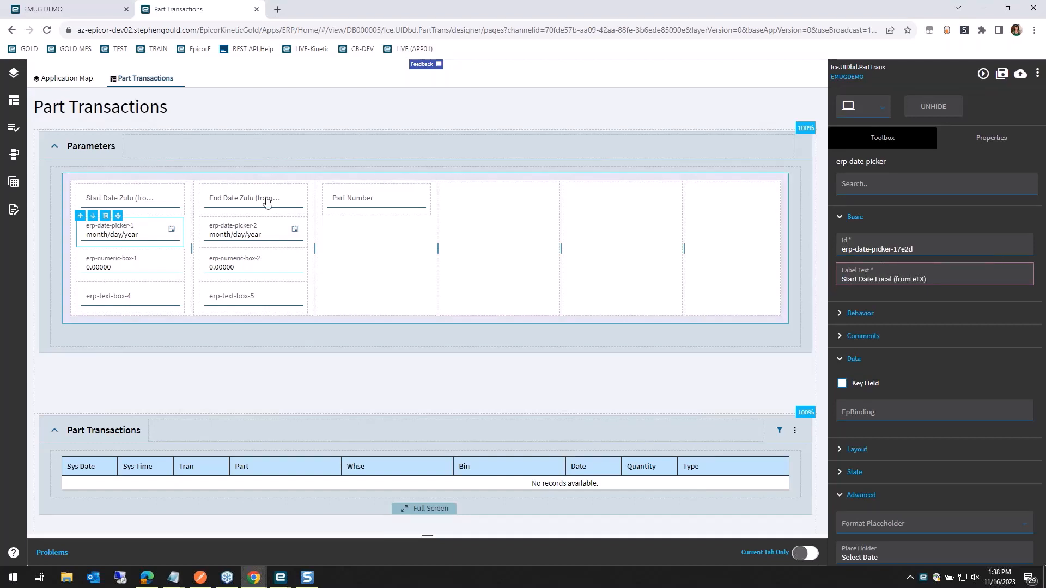
pyautogui.click(233, 233)
pyautogui.click(148, 237)
pyautogui.click(895, 414)
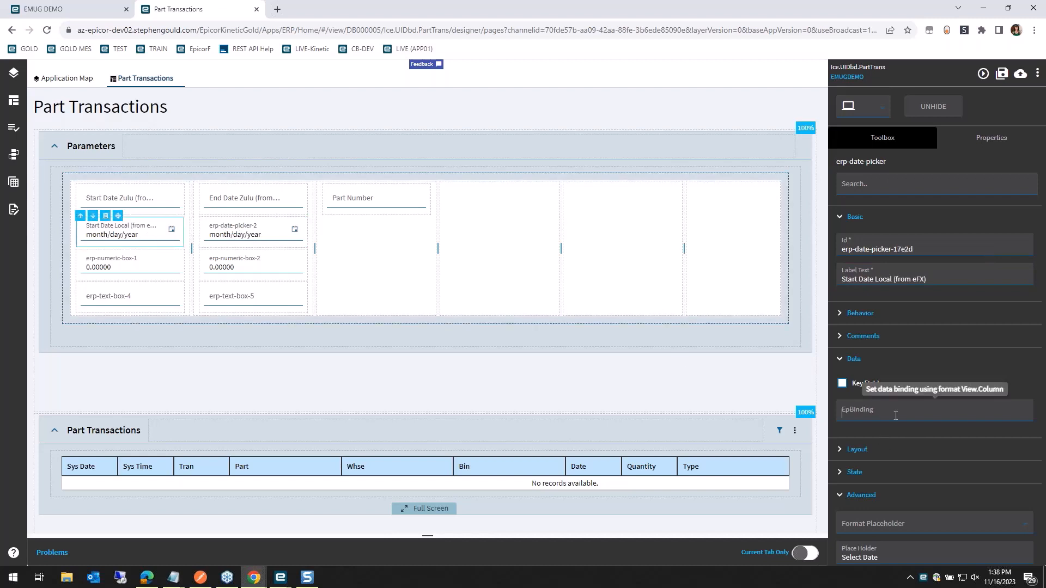
pyautogui.write('KeyFields.St')
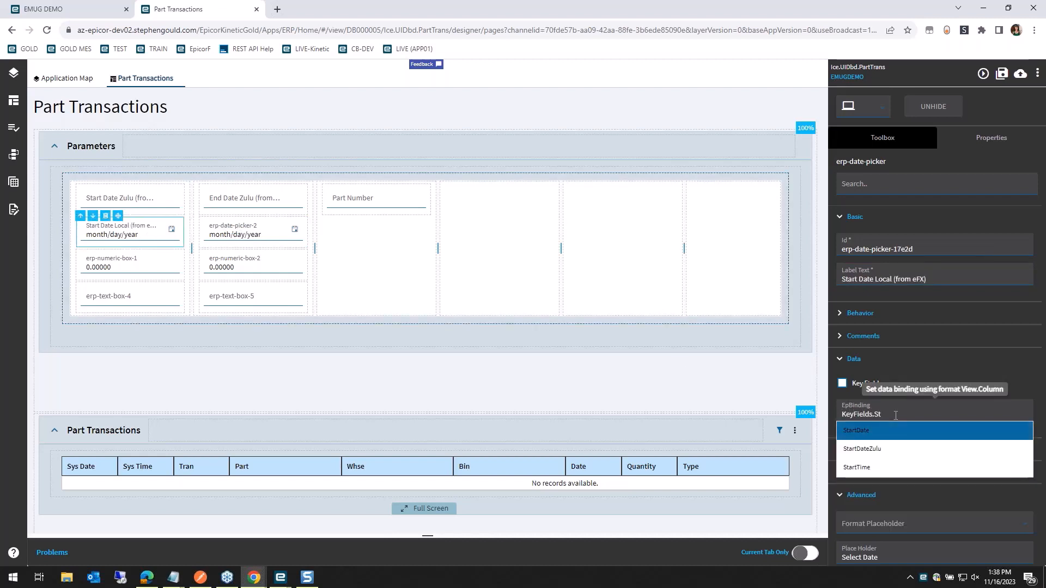
pyautogui.press('Return')
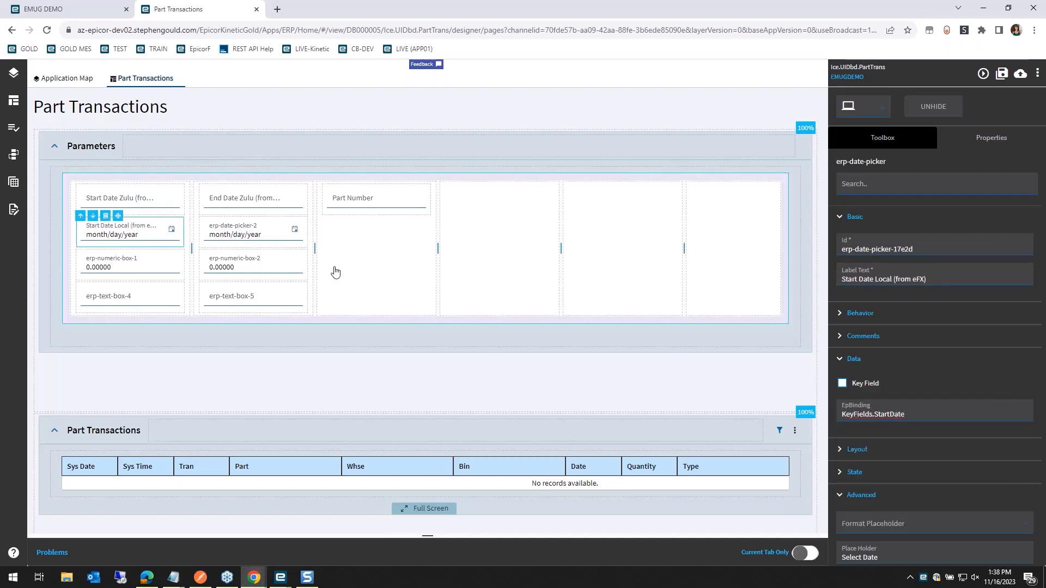
# Label the second column's date picker End Date Local (from eFX) and bind it to KeyFields.EndDate.
pyautogui.click(270, 234)
pyautogui.tripleClick(887, 279)
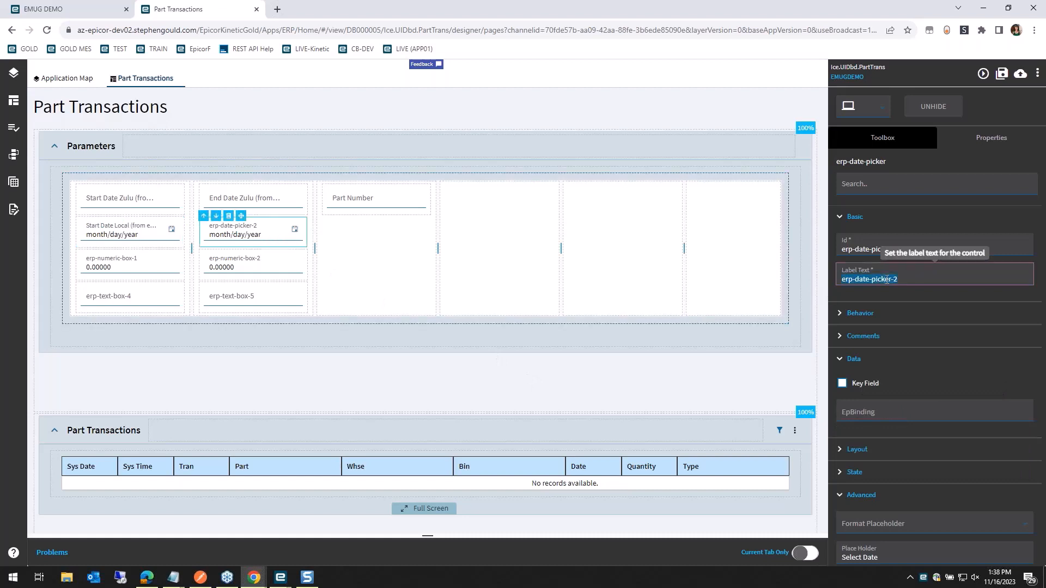
pyautogui.write('End Date Local (from eFX')
pyautogui.click(889, 412)
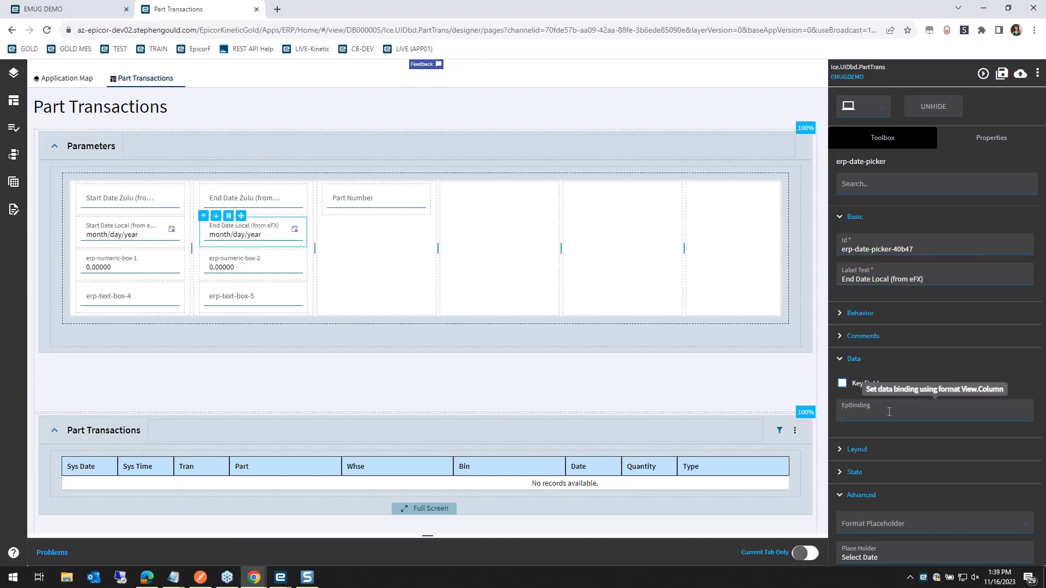
pyautogui.write('KeyFields.')
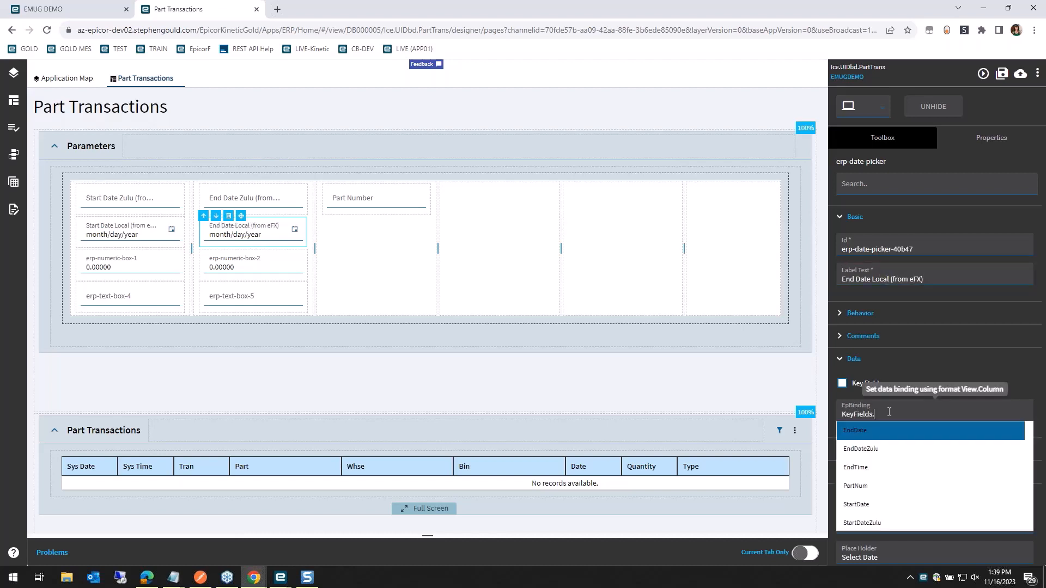
pyautogui.press('Return')
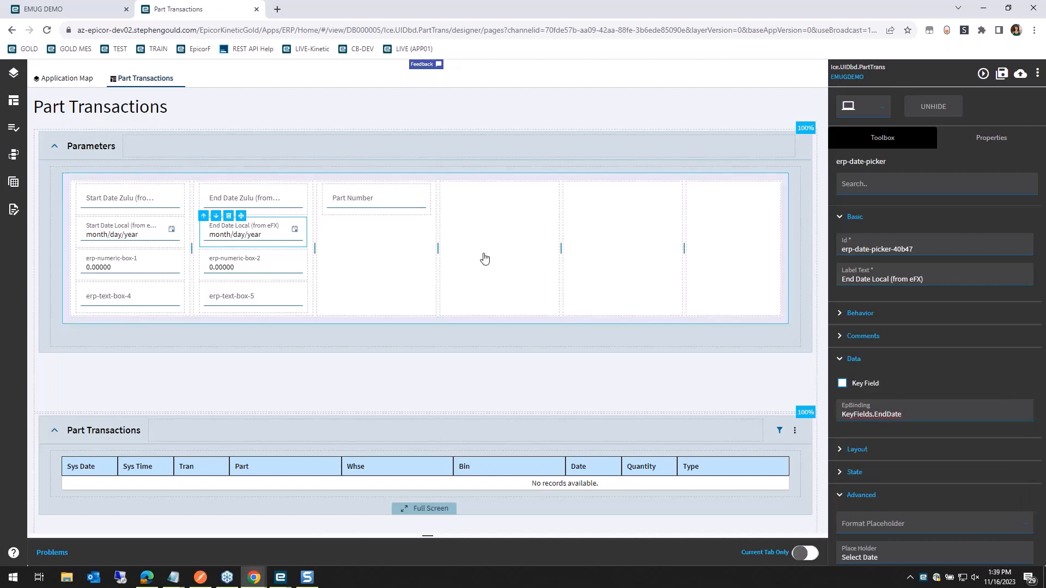
# Set the label of the first column's numeric box to Start Time (from eFX).
pyautogui.click(104, 262)
pyautogui.tripleClick(911, 278)
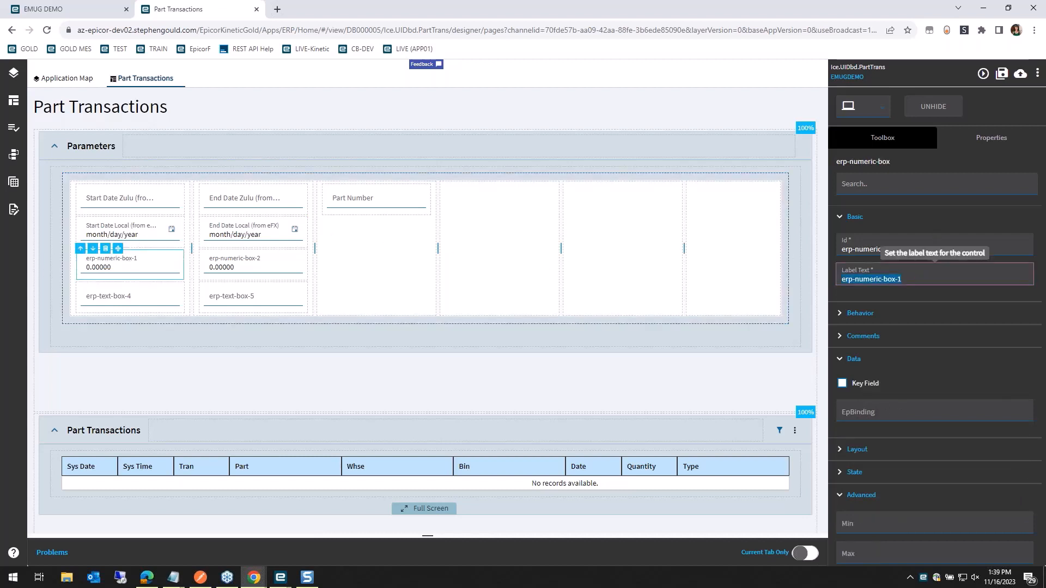
pyautogui.write('Start Time )')
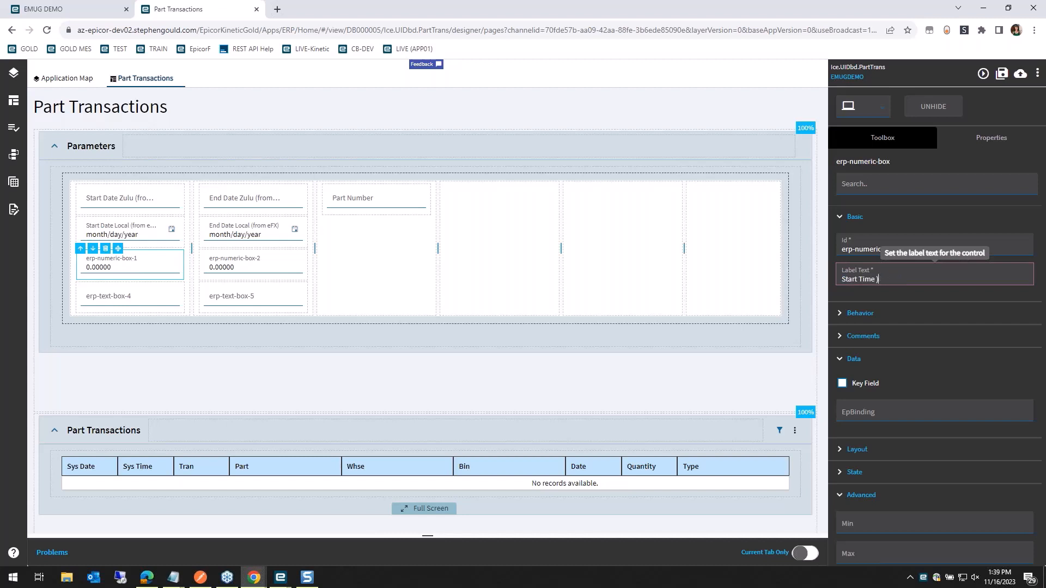
pyautogui.write('from rom F')
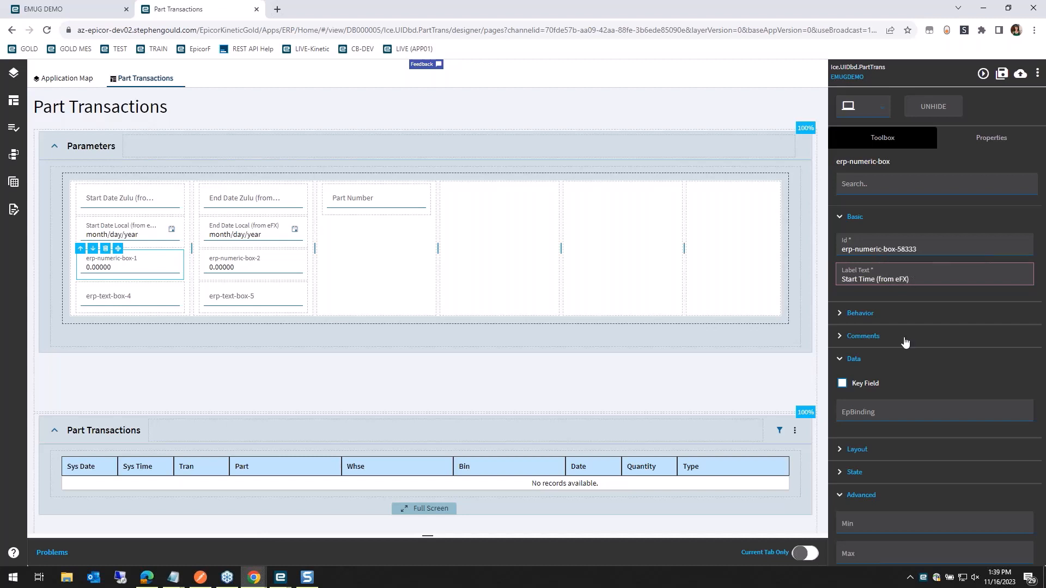
pyautogui.click(875, 248)
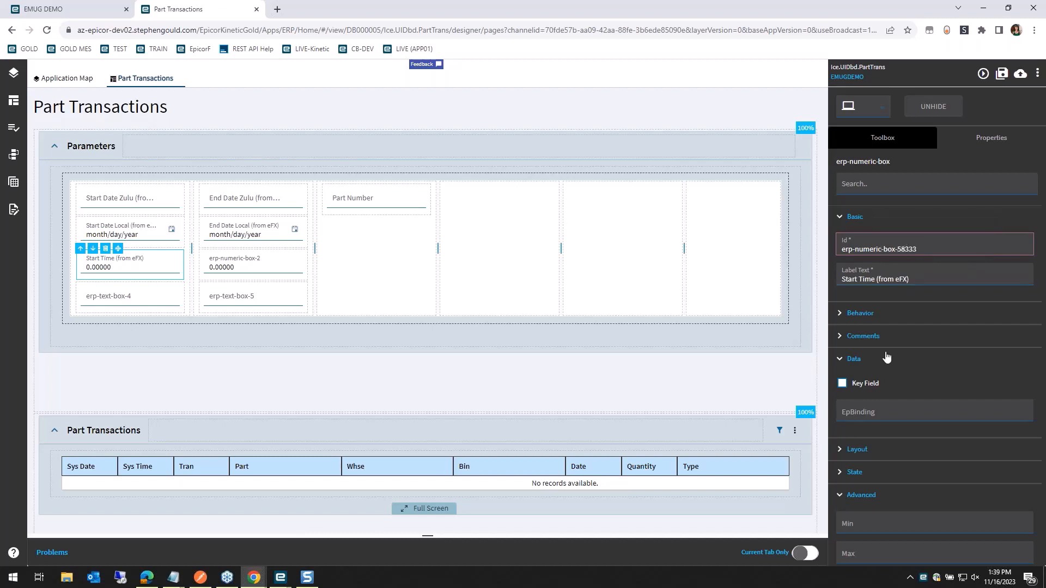
# Bind the Start Time numeric box to KeyFields.StartTime.
pyautogui.click(896, 411)
pyautogui.write('Key')
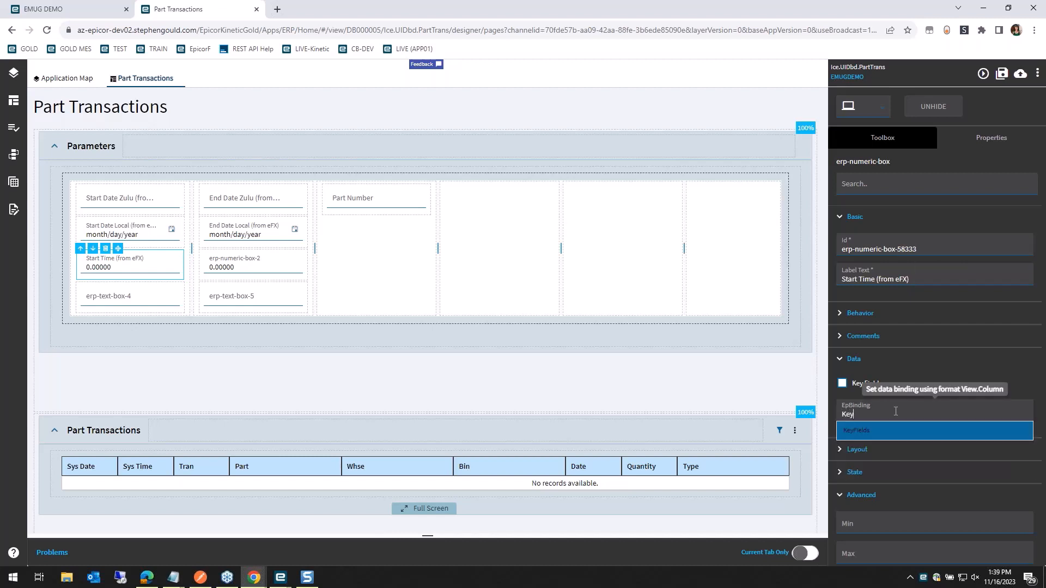
pyautogui.press('Return')
pyautogui.write('.Star')
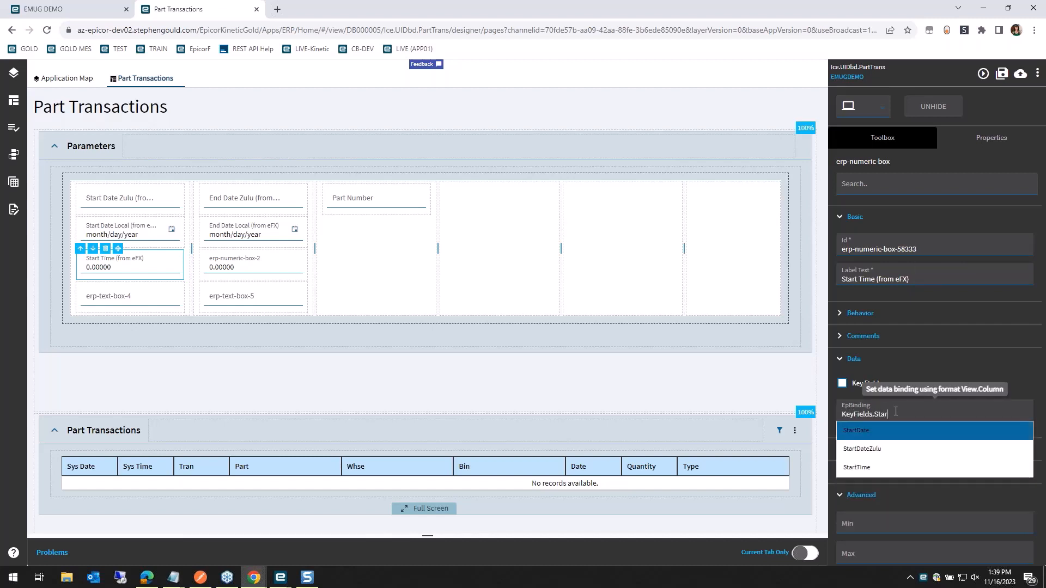
pyautogui.press('Down')
pyautogui.press('Down')
pyautogui.press('Return')
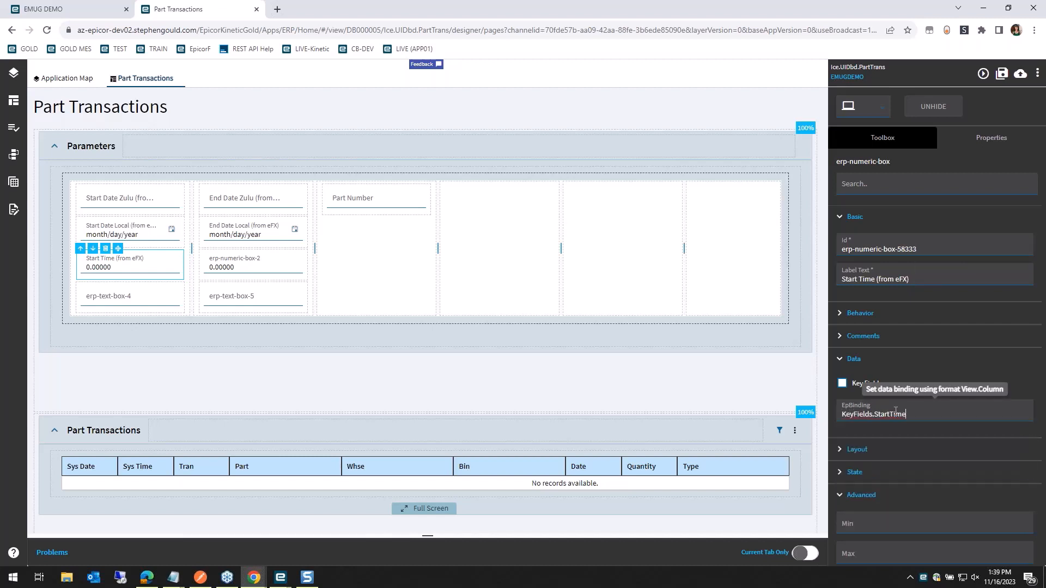
# Label the second column's numeric box End Time (from eFx) and bind it to KeyFields.EndTime.
pyautogui.click(258, 271)
pyautogui.tripleClick(952, 278)
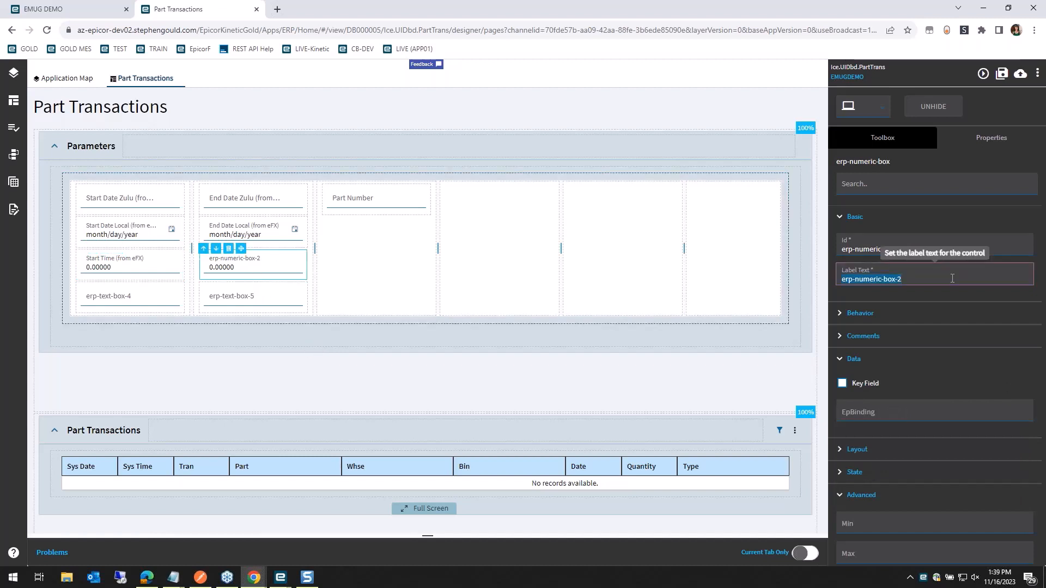
pyautogui.write('End Da')
pyautogui.write('me (from eFx')
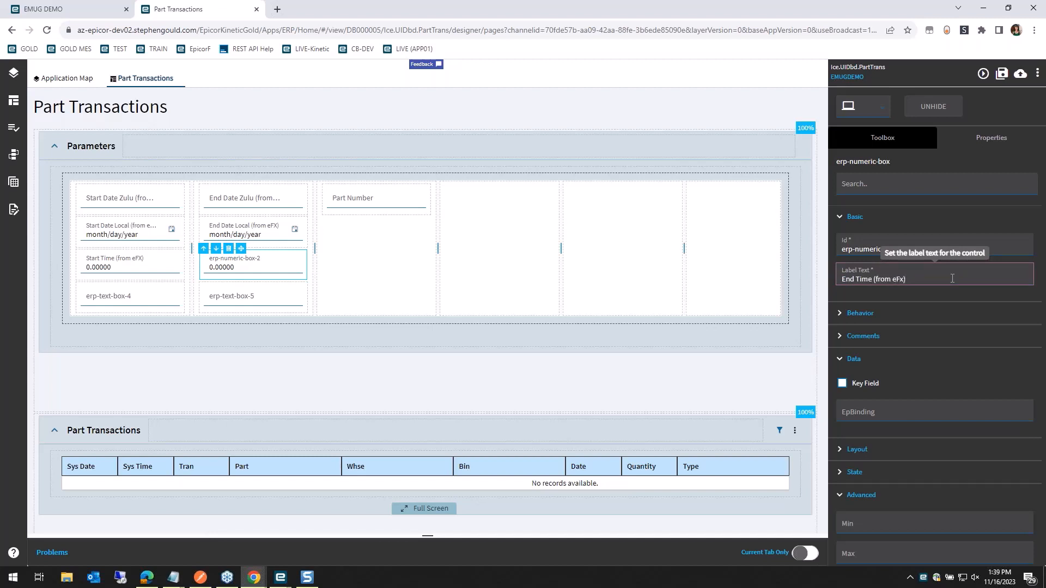
pyautogui.click(903, 406)
pyautogui.write('KeyFields.End')
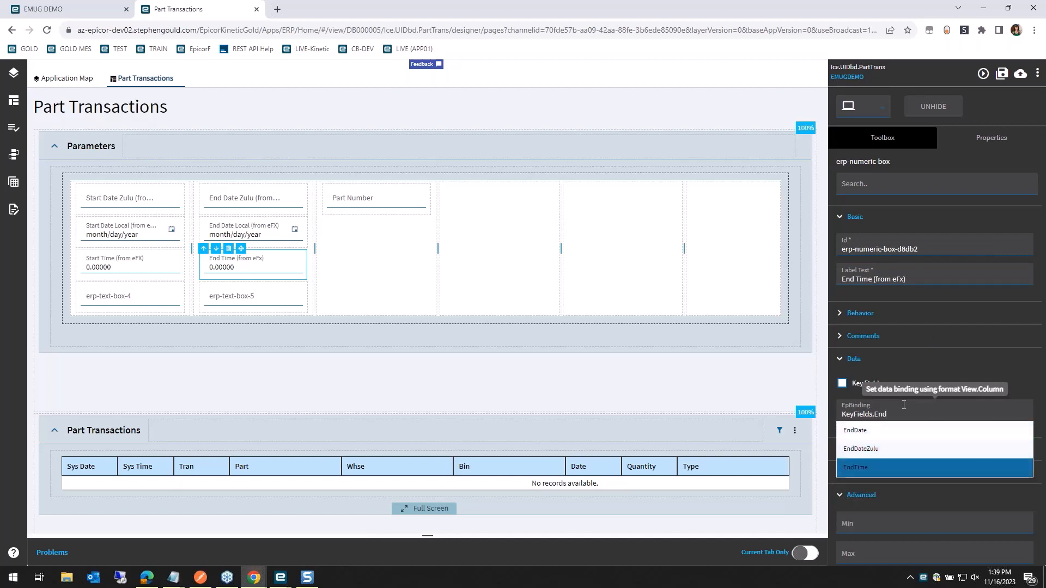
pyautogui.press('Return')
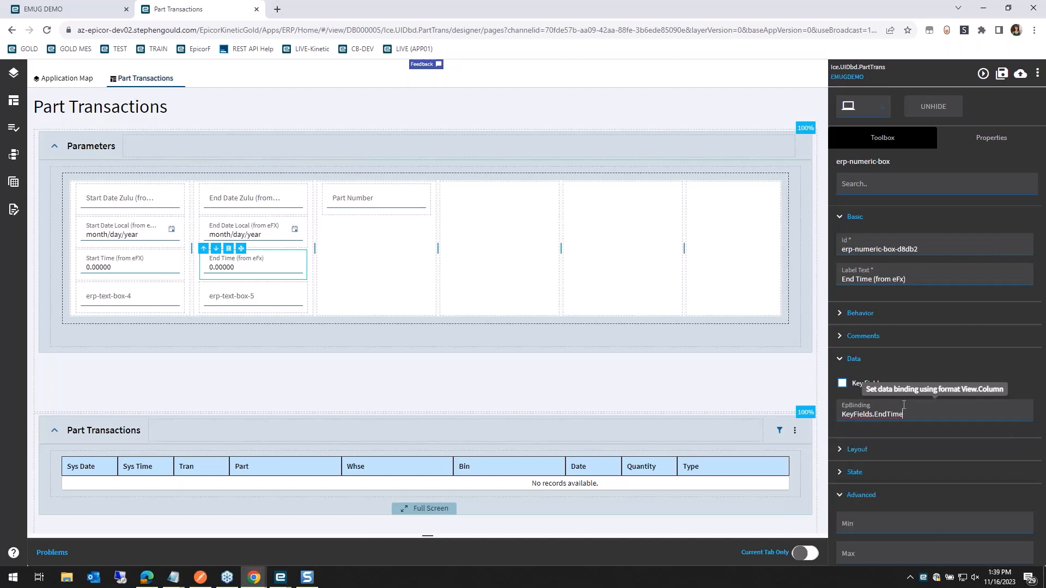
# Set the label of the text box below the Start Time numeric box to Local Start Time.
pyautogui.click(122, 308)
pyautogui.click(940, 278)
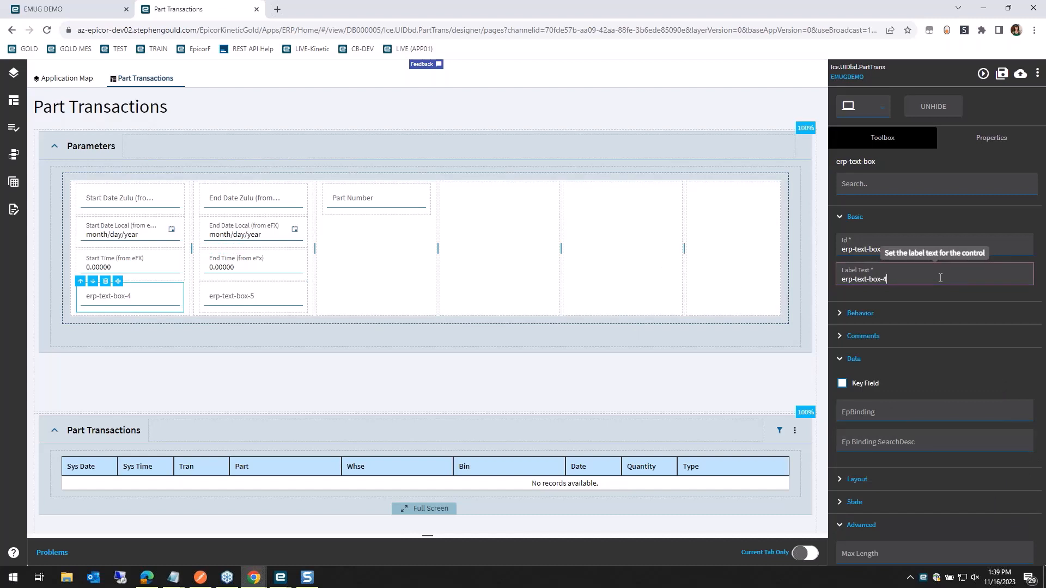
pyautogui.tripleClick(941, 278)
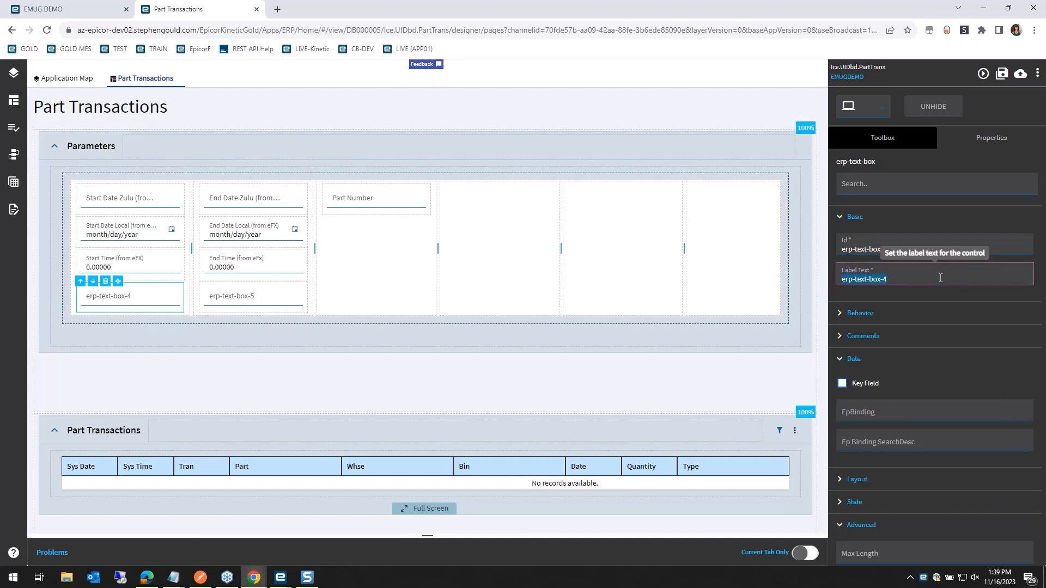
pyautogui.write('Local Start Time')
pyautogui.press('Tab')
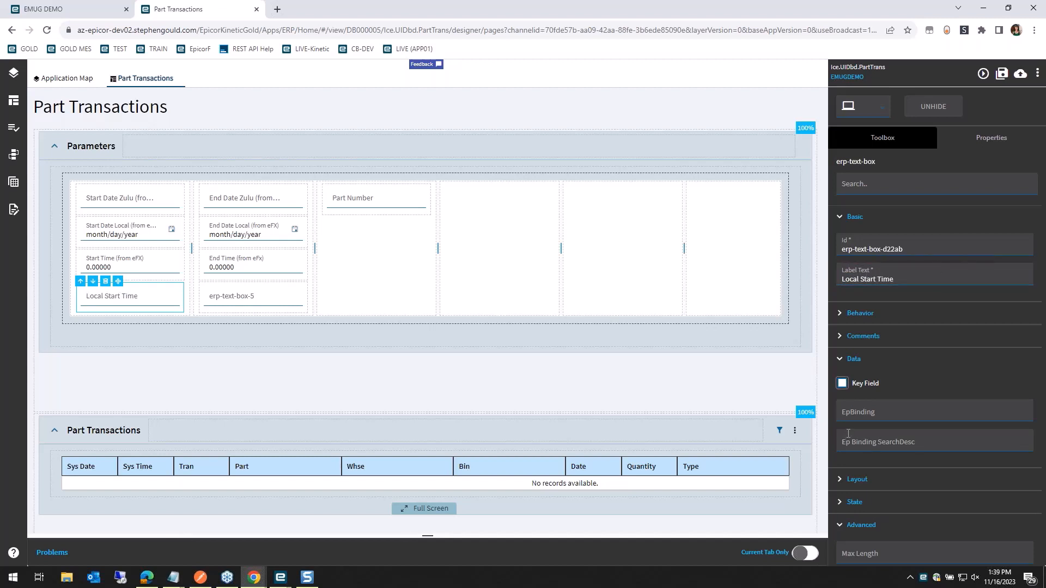
# Enter KeyFields. as the Local Start Time text box's binding and look through the columns available to bind.
pyautogui.click(864, 410)
pyautogui.write('KeyFields.')
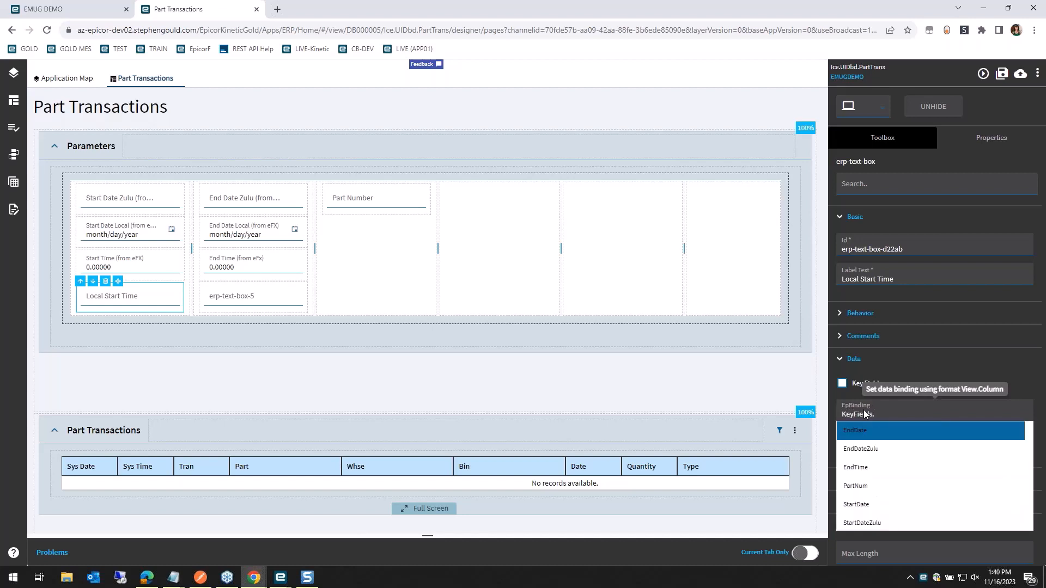
pyautogui.press('Down')
pyautogui.press('Down')
pyautogui.press('Down')
pyautogui.press('Down')
pyautogui.press('Down')
pyautogui.press('Down')
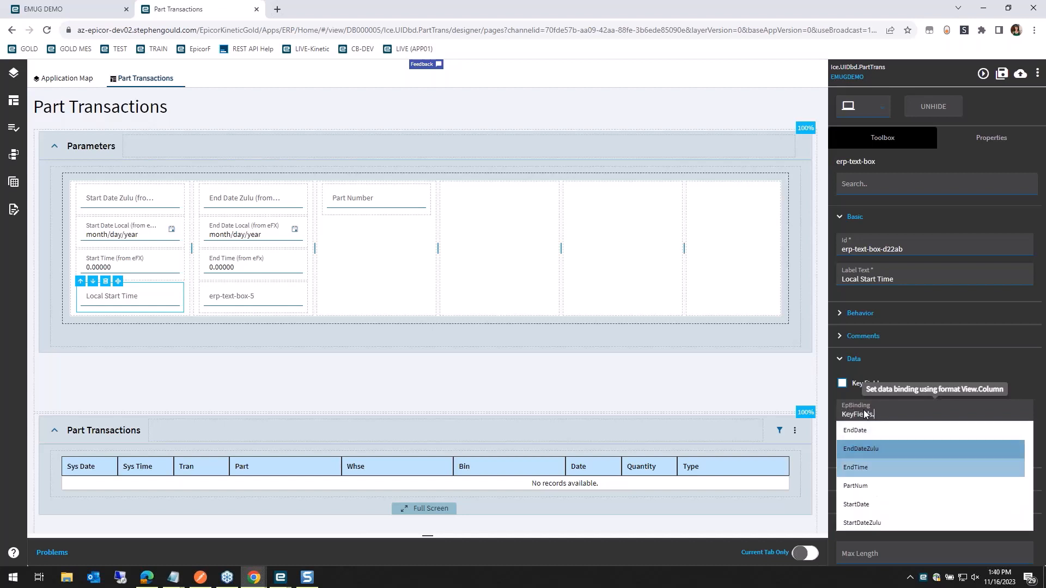
pyautogui.press('Up')
pyautogui.press('Up')
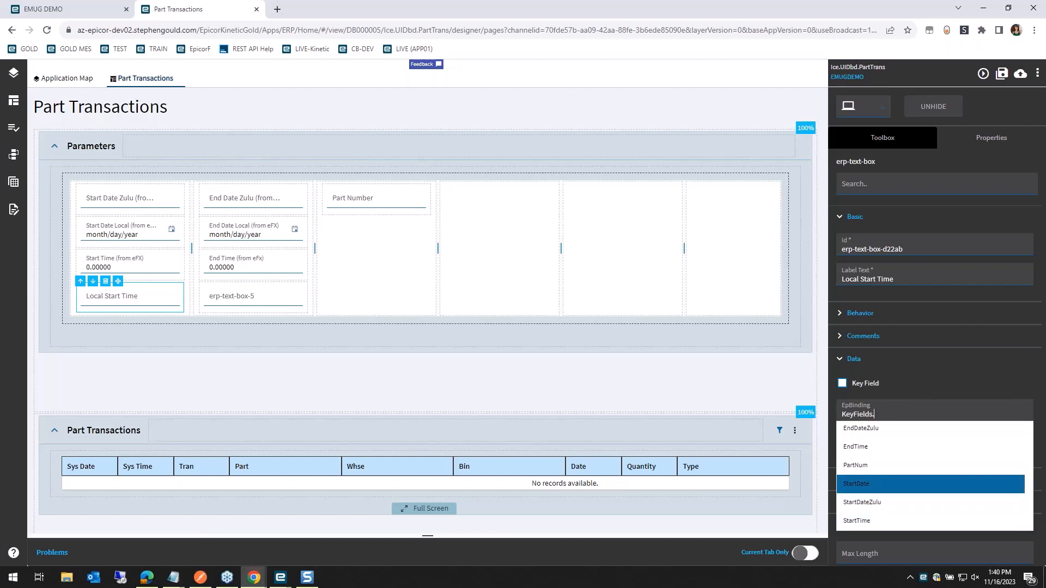
# Add a LocalStartTime column with data type string to the KeyFields data view.
pyautogui.click(14, 181)
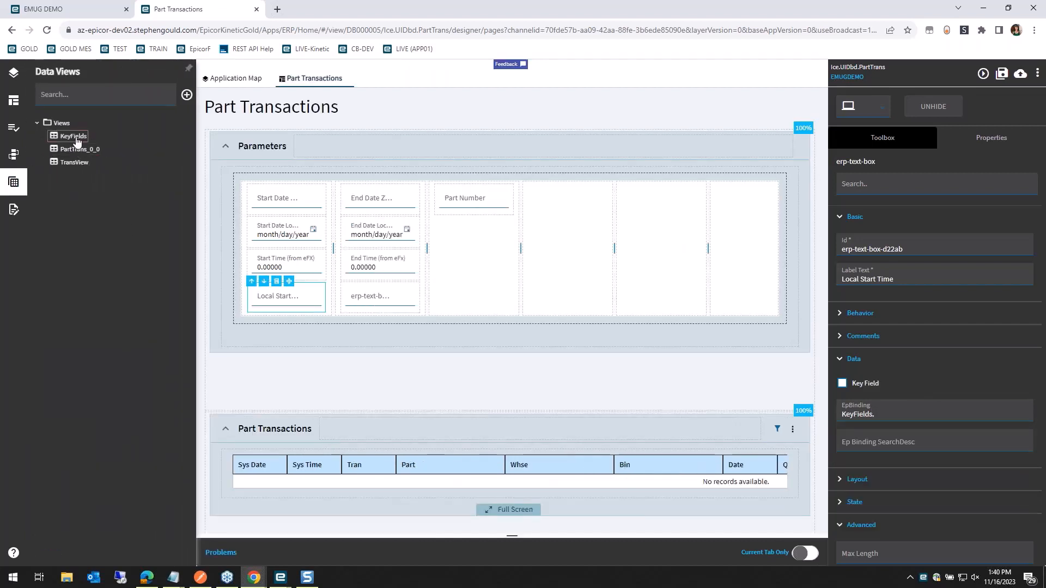
pyautogui.click(73, 136)
pyautogui.click(1014, 309)
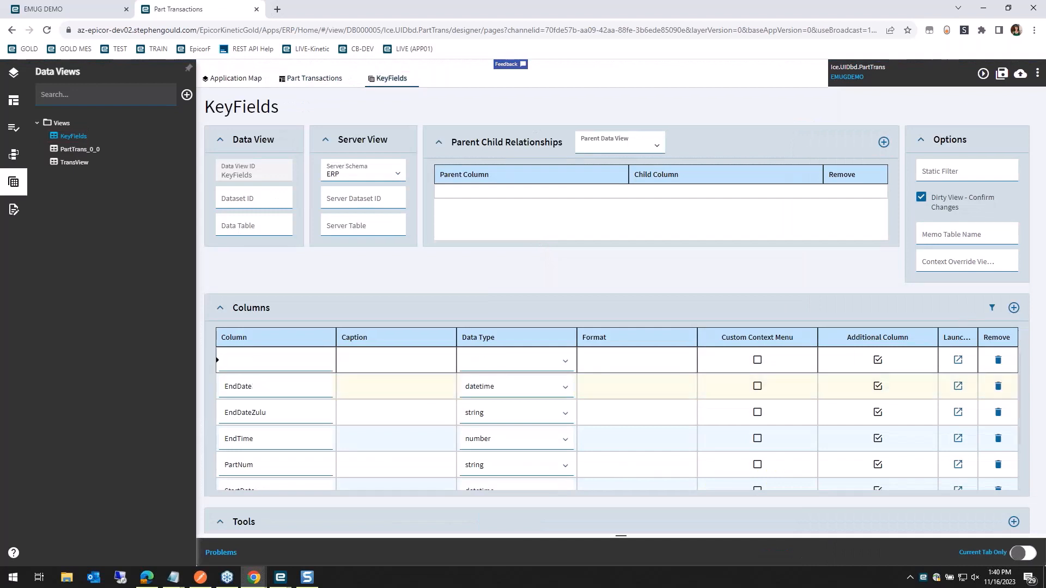
pyautogui.click(294, 361)
pyautogui.write('LocalStar')
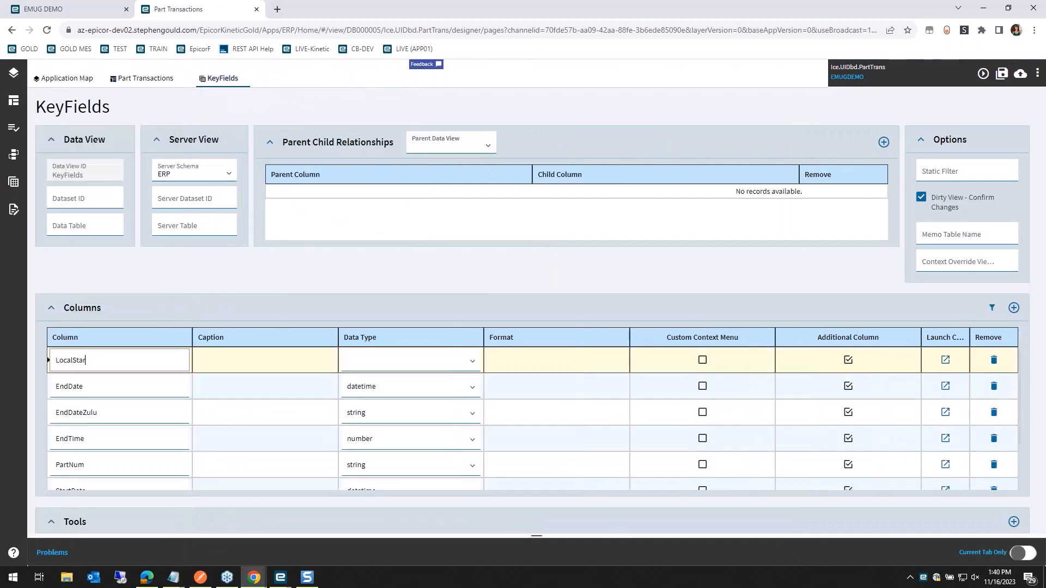
pyautogui.write('tTime')
pyautogui.press('Tab')
pyautogui.click(83, 359)
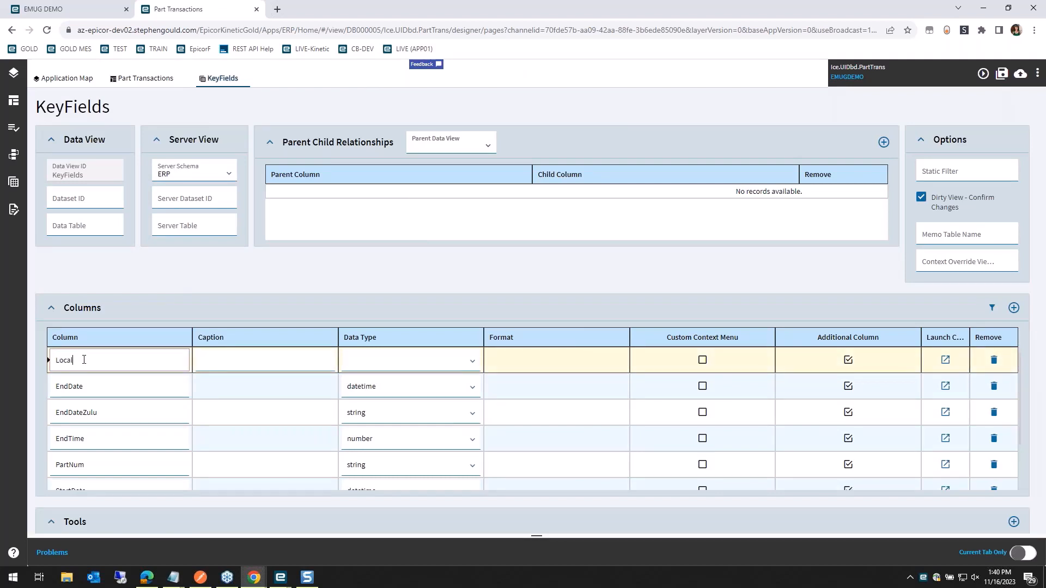
pyautogui.click(446, 364)
pyautogui.click(381, 387)
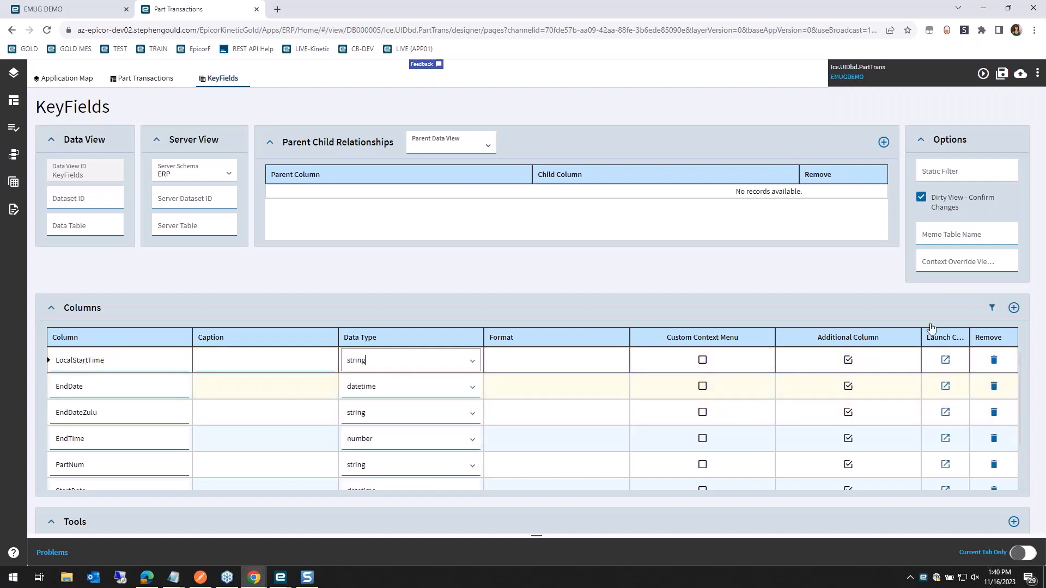
# Add a LocalEndTime column with data type string to the KeyFields data view and save the layer.
pyautogui.click(1013, 307)
pyautogui.click(143, 358)
pyautogui.write('Local')
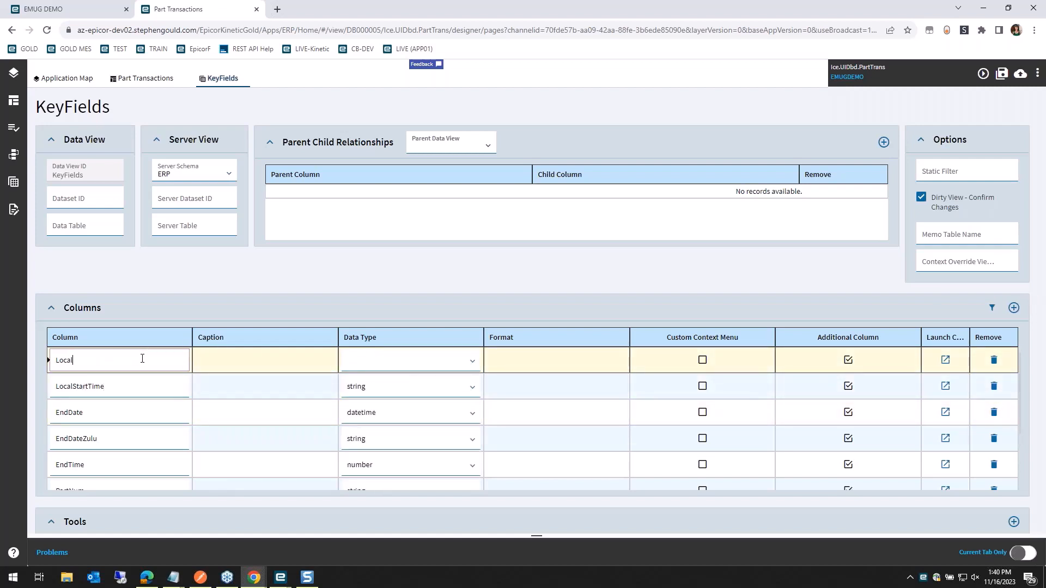
pyautogui.write('EndTime')
pyautogui.click(473, 360)
pyautogui.click(357, 380)
pyautogui.click(1002, 74)
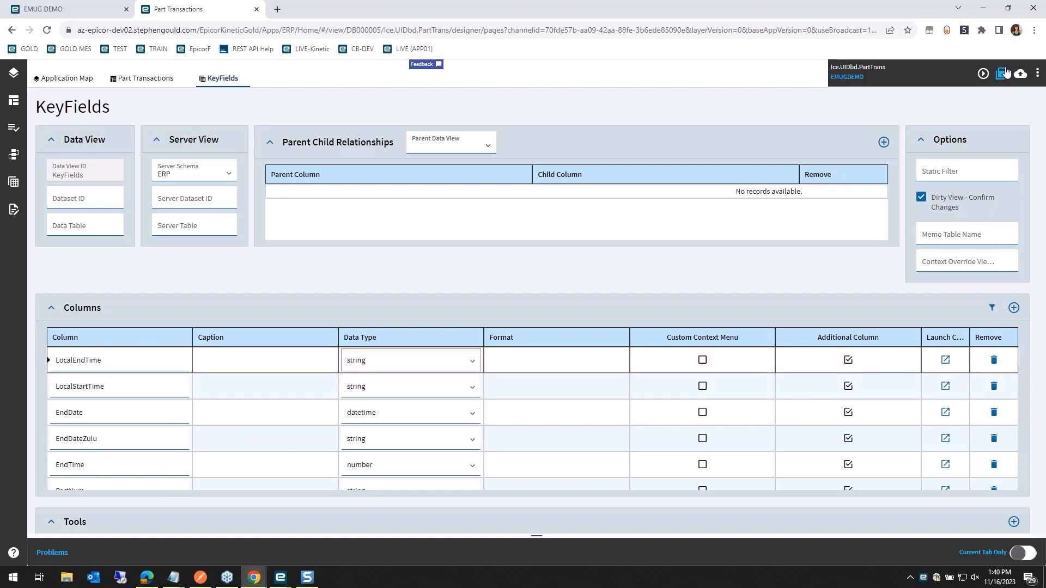
# Close the KeyFields data view and return to the Part Transactions page design.
pyautogui.click(246, 79)
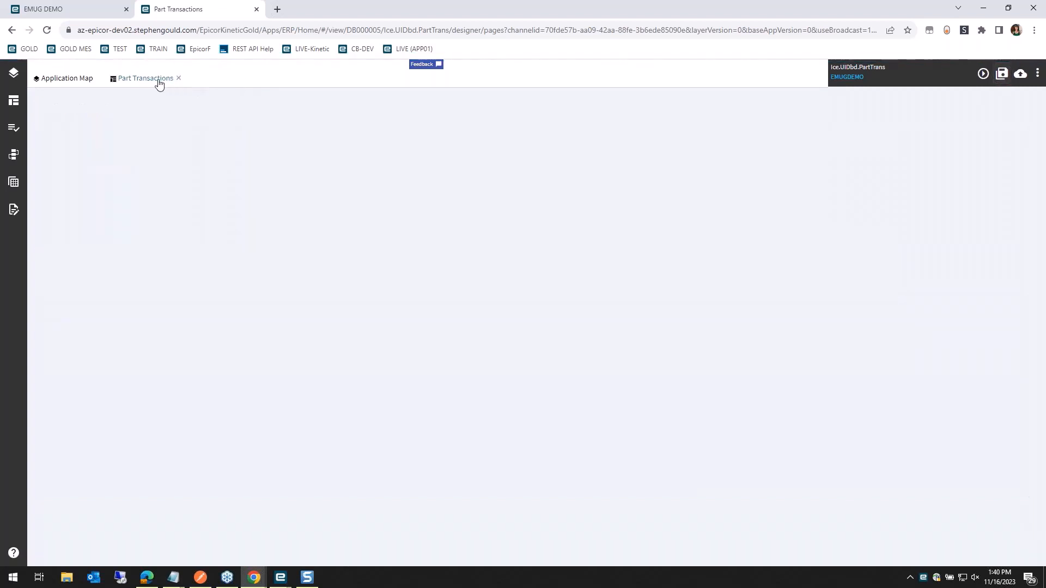
pyautogui.click(174, 79)
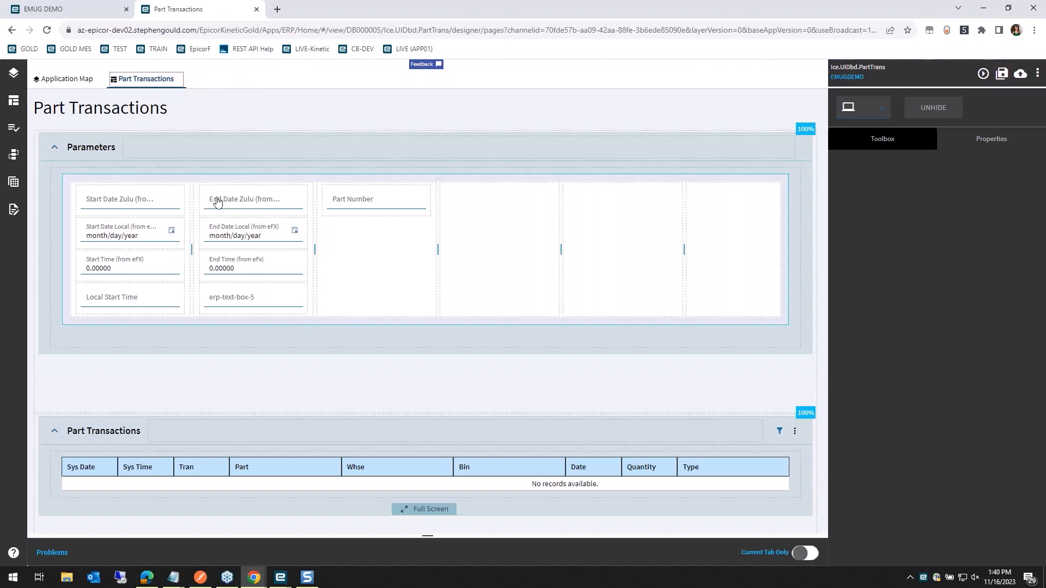
pyautogui.click(256, 263)
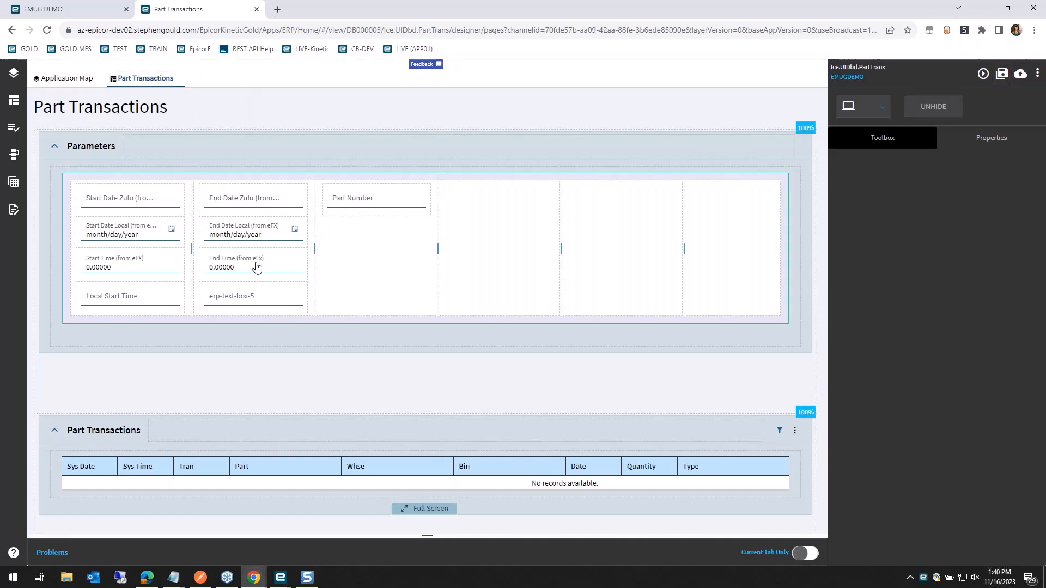
# Bind the Local Start Time text box to KeyFields.LocalStartTime and make it read only.
pyautogui.click(133, 297)
pyautogui.click(887, 416)
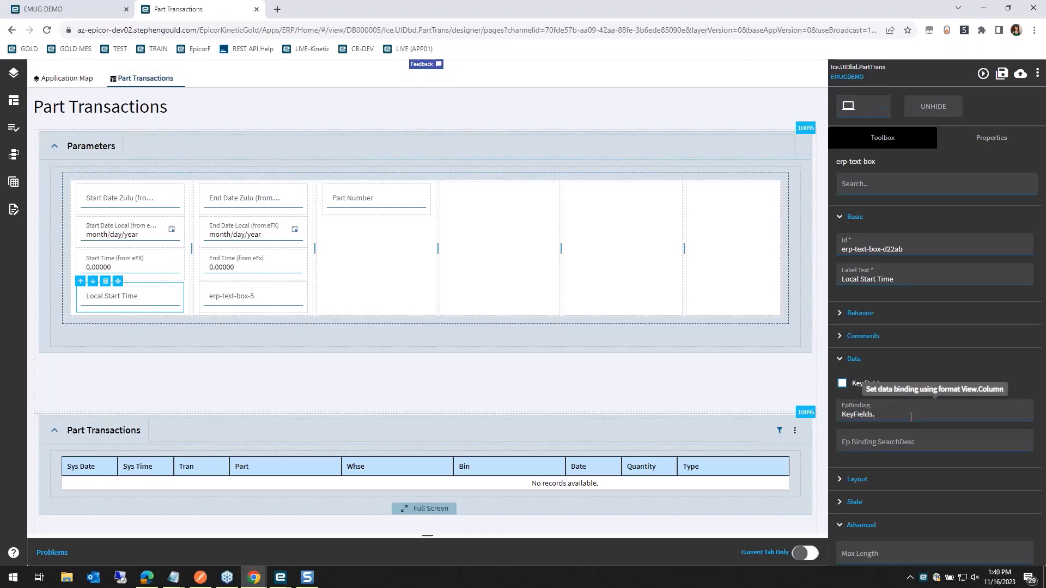
pyautogui.write('Local')
pyautogui.press('Down')
pyautogui.press('Return')
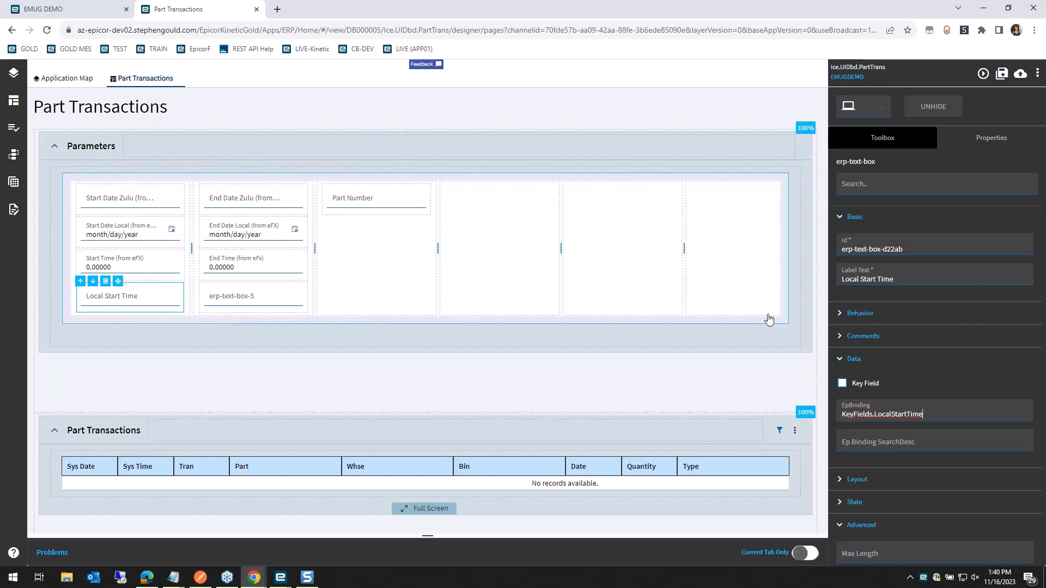
pyautogui.scroll(-2, 841, 319)
pyautogui.click(893, 394)
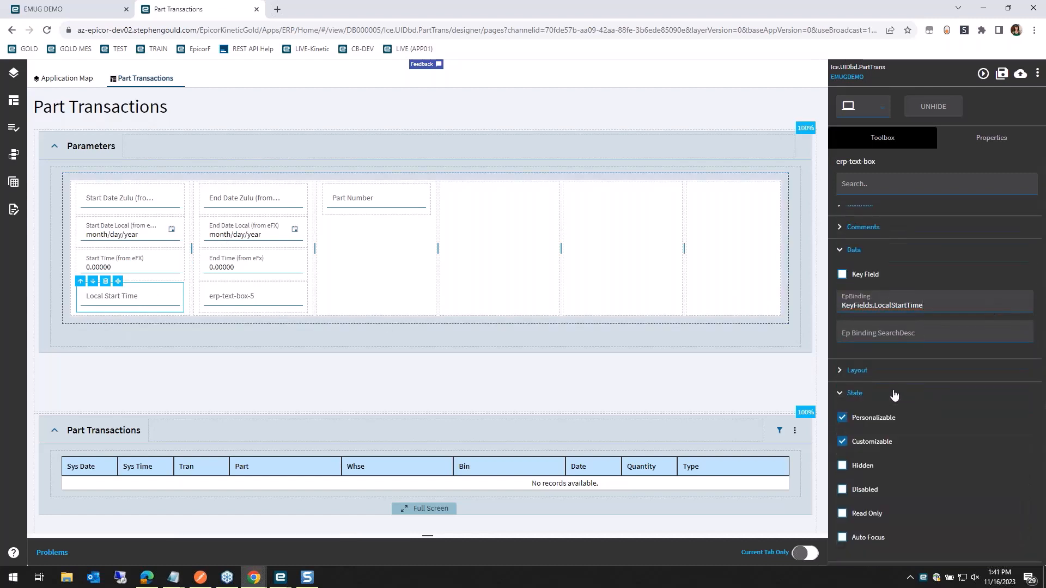
pyautogui.click(842, 514)
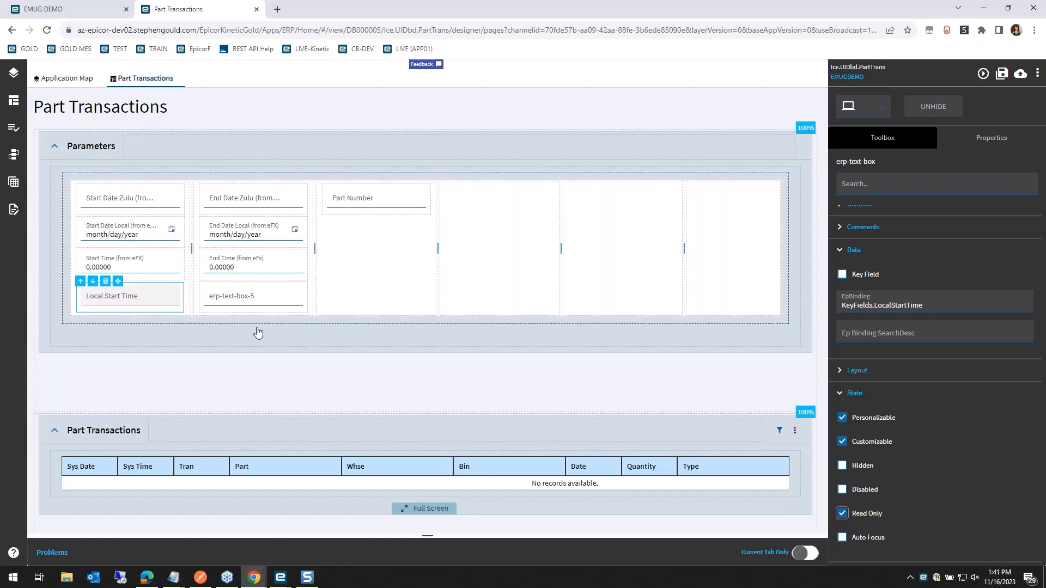
# Label the text box below End Time "End Local Time" and bind it to KeyFields.LocalEndTime.
pyautogui.click(245, 305)
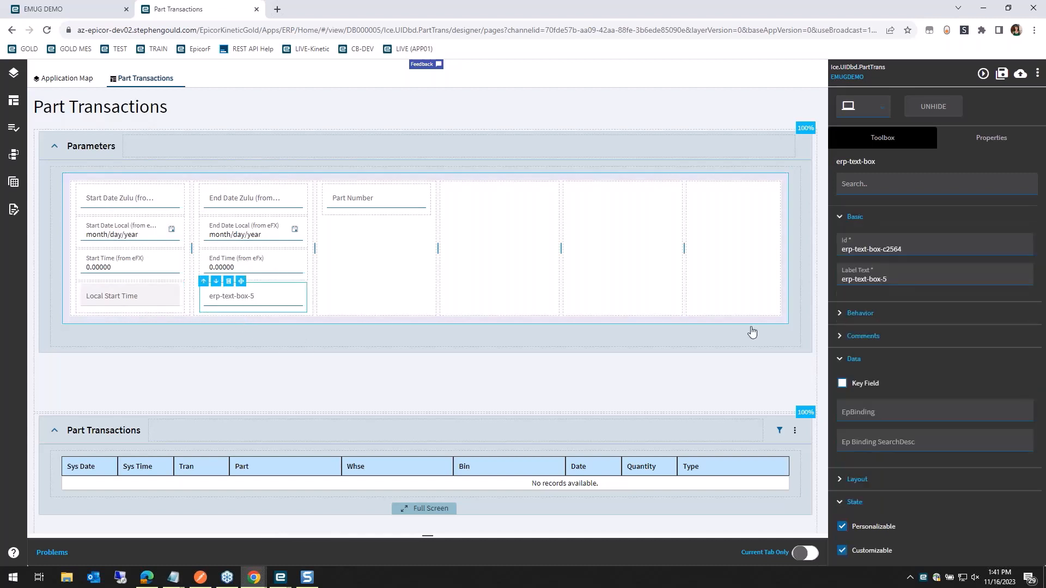
pyautogui.click(913, 277)
pyautogui.write('End Local Time')
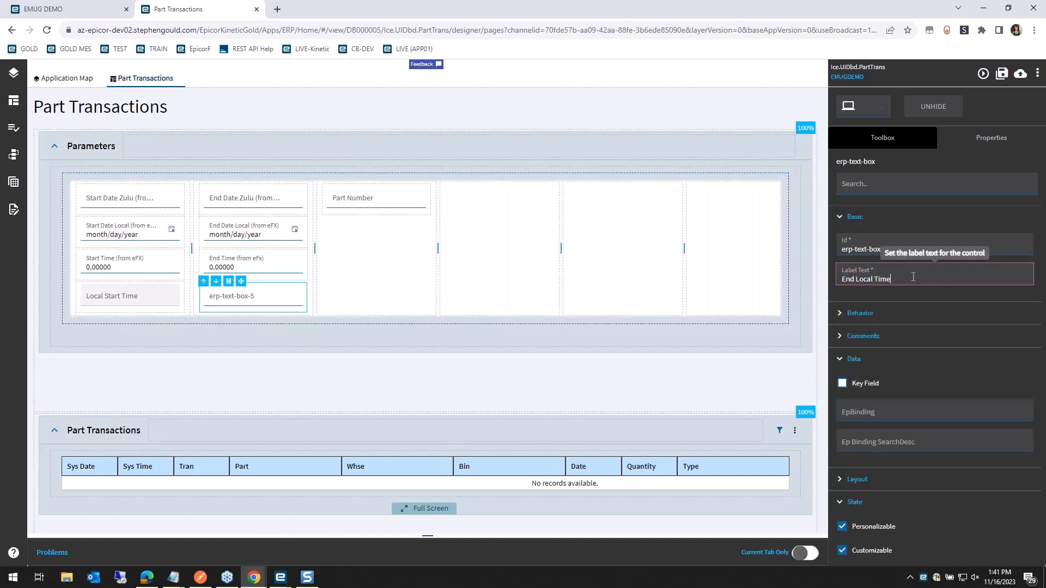
pyautogui.click(887, 409)
pyautogui.write('K')
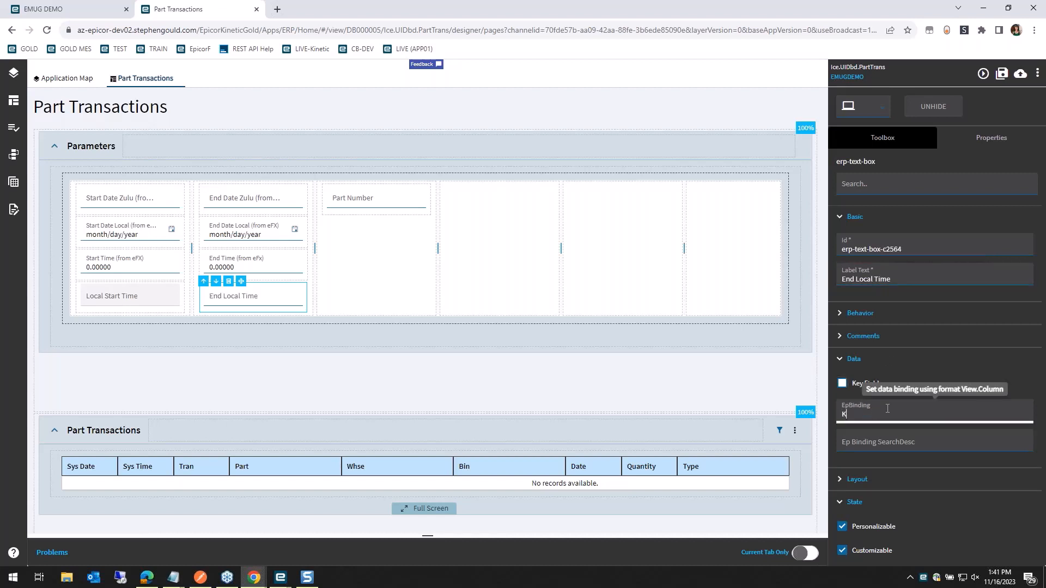
pyautogui.write('eyFields.Lo')
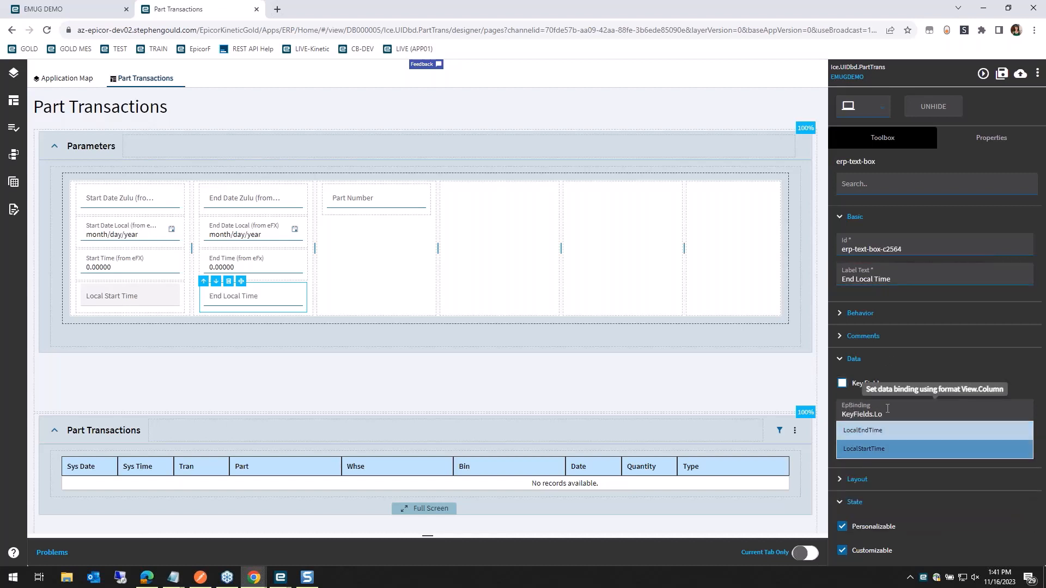
pyautogui.click(863, 430)
# Make the End Local Time text box read only and save the layer.
pyautogui.scroll(-5, 858, 299)
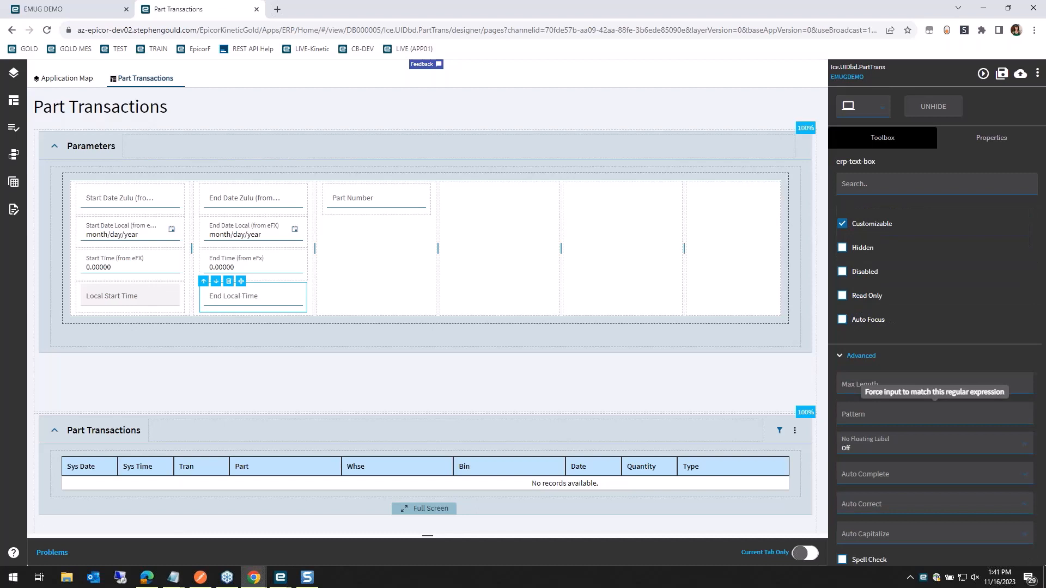
pyautogui.click(842, 295)
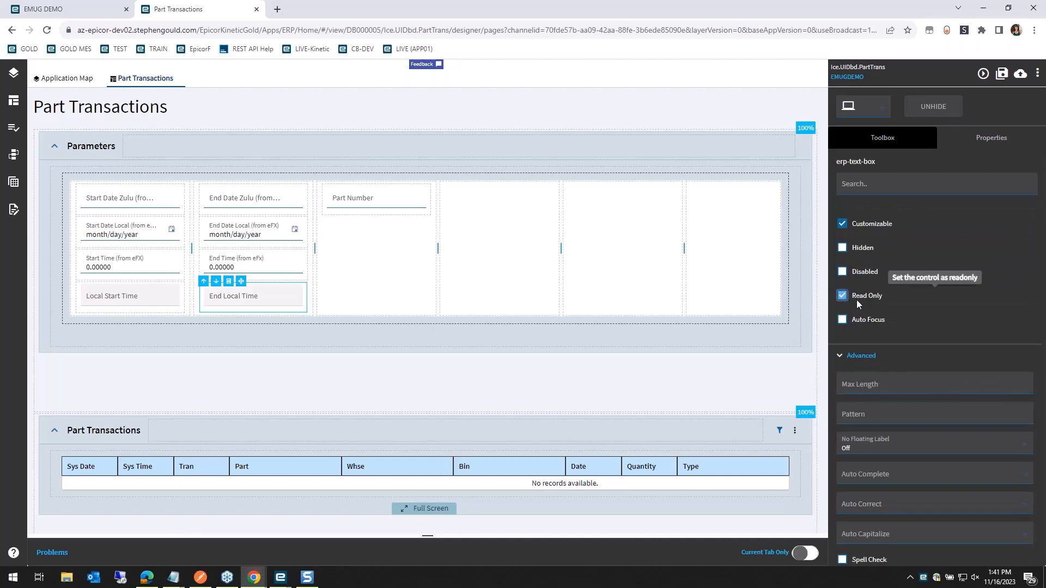
pyautogui.click(1001, 73)
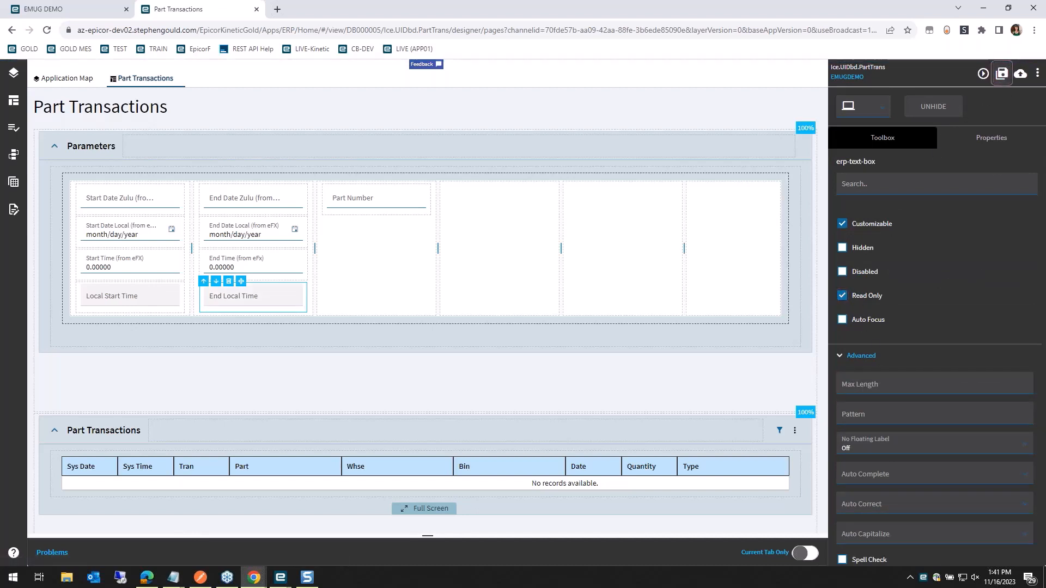
# Preview the layer and list its data views in the browser's developer console, expanding KeyFields to check for rows.
pyautogui.click(982, 75)
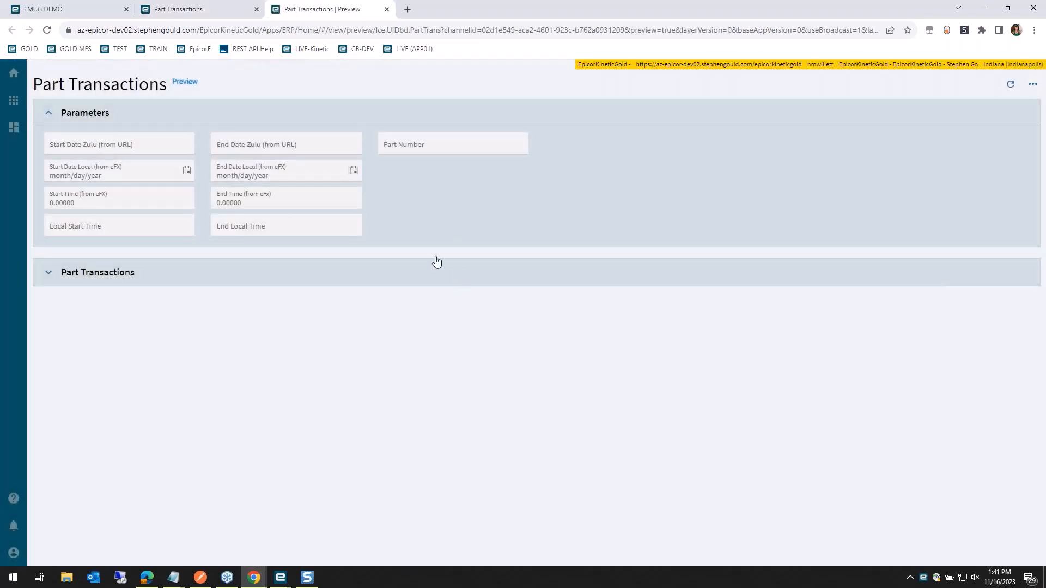
pyautogui.click(334, 203)
pyautogui.press('F12')
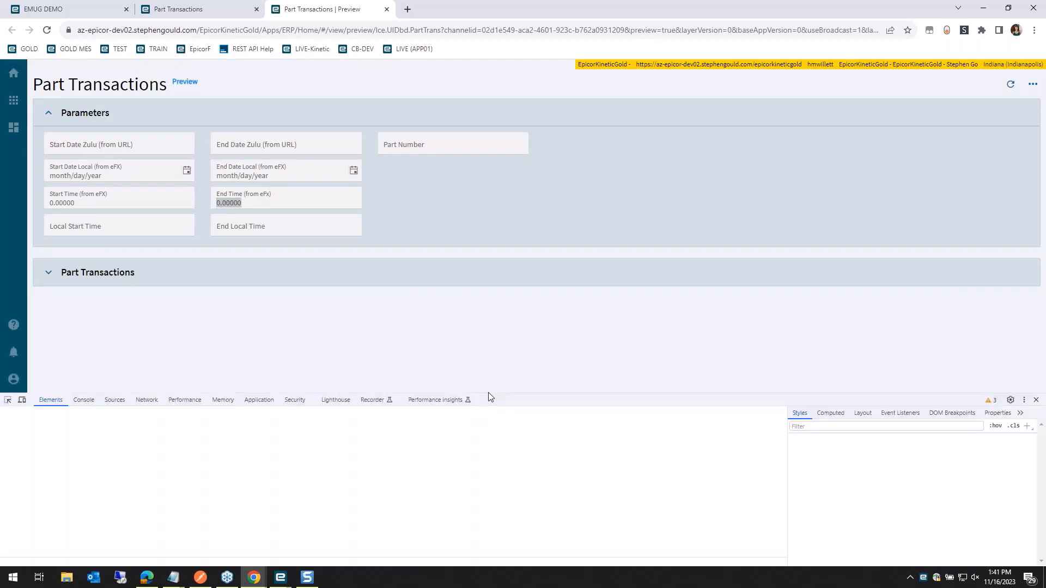
pyautogui.moveTo(490, 395); pyautogui.dragTo(489, 341)
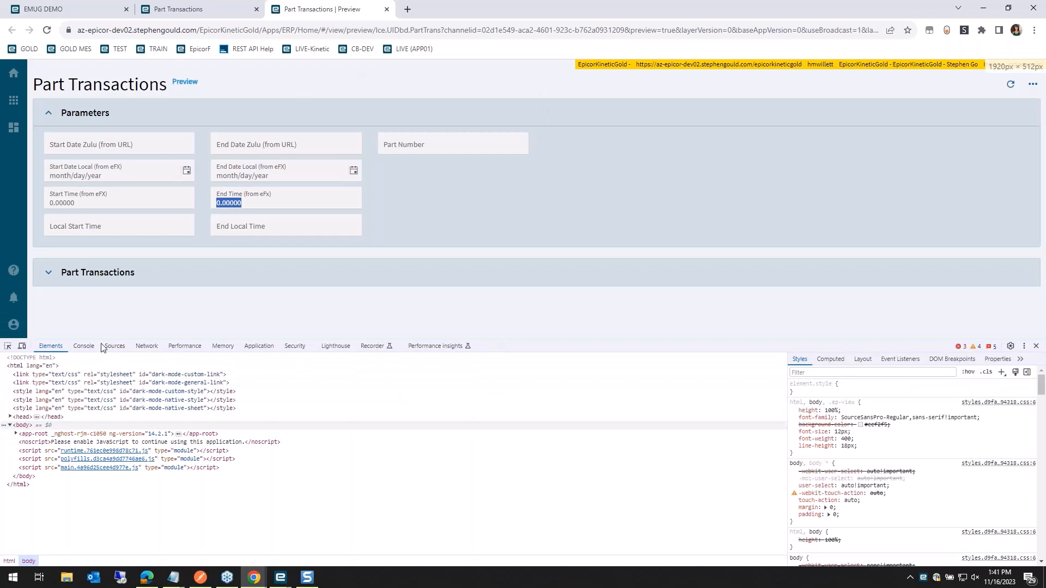
pyautogui.click(85, 347)
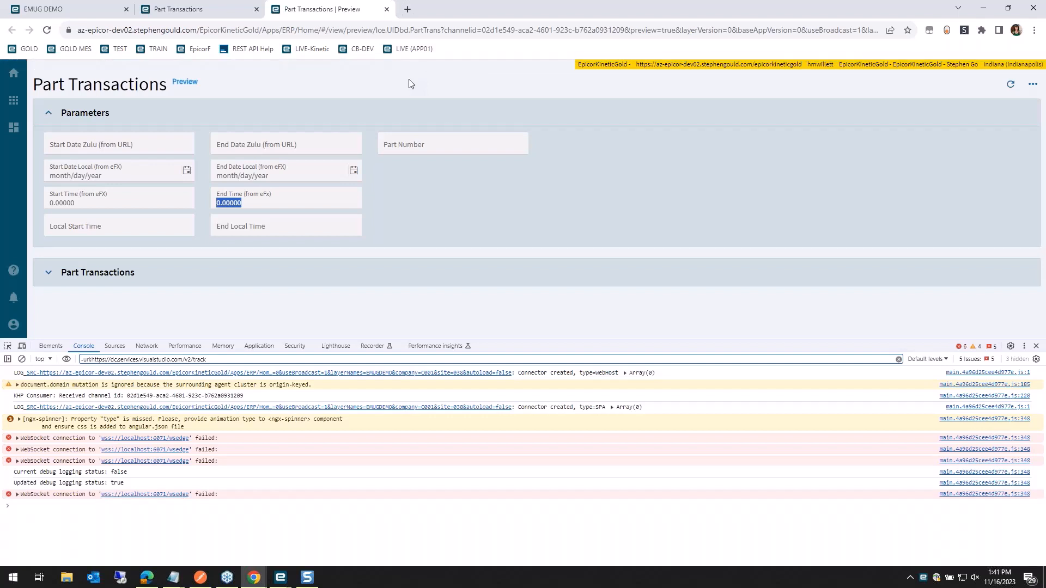
pyautogui.hotkey('ctrl', 'alt', 'v')
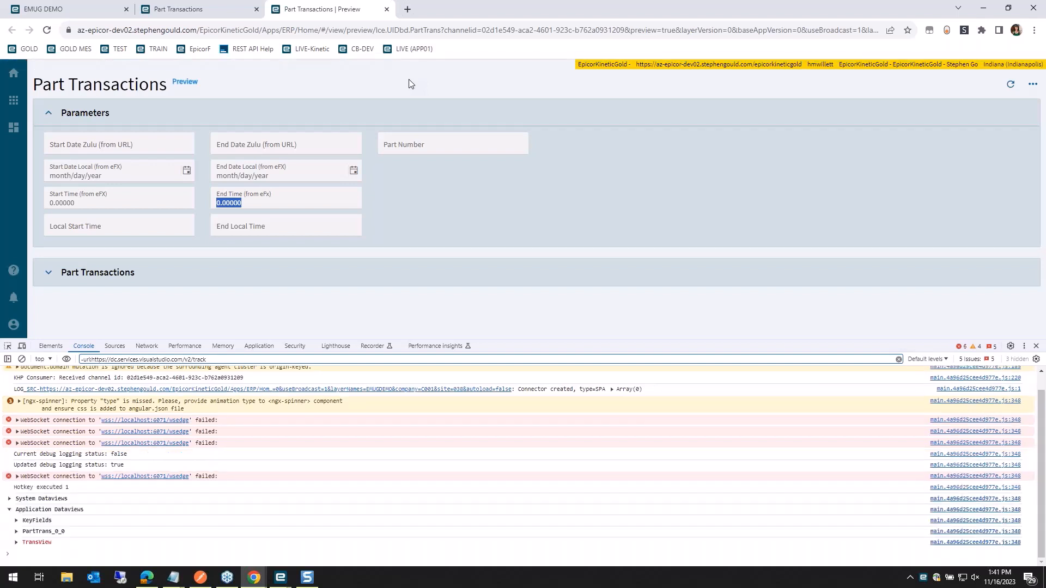
pyautogui.click(17, 522)
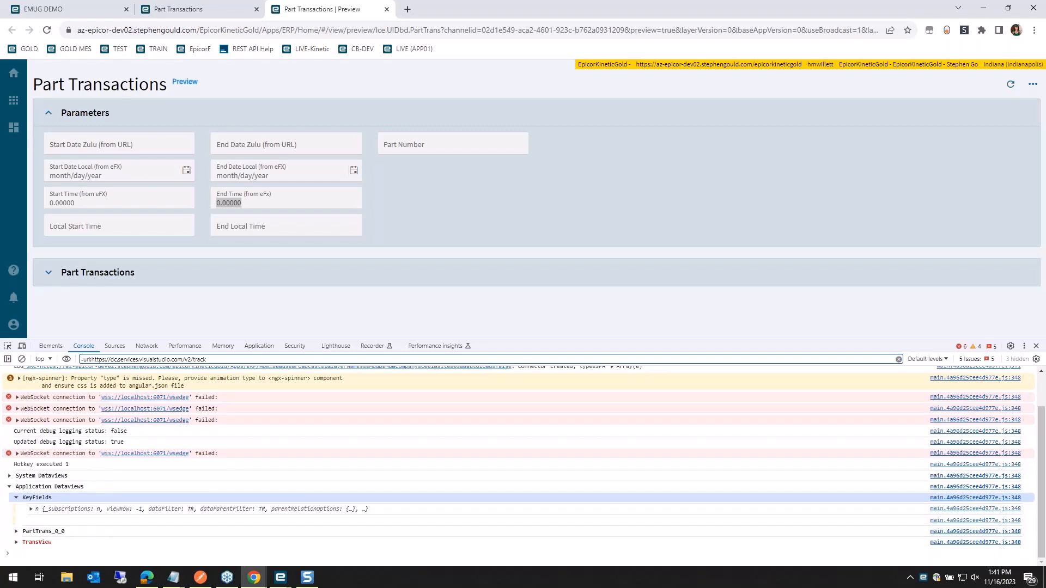
# Return to the Part Transactions designer and create a new event with the id ce_OnLoad.
pyautogui.click(179, 9)
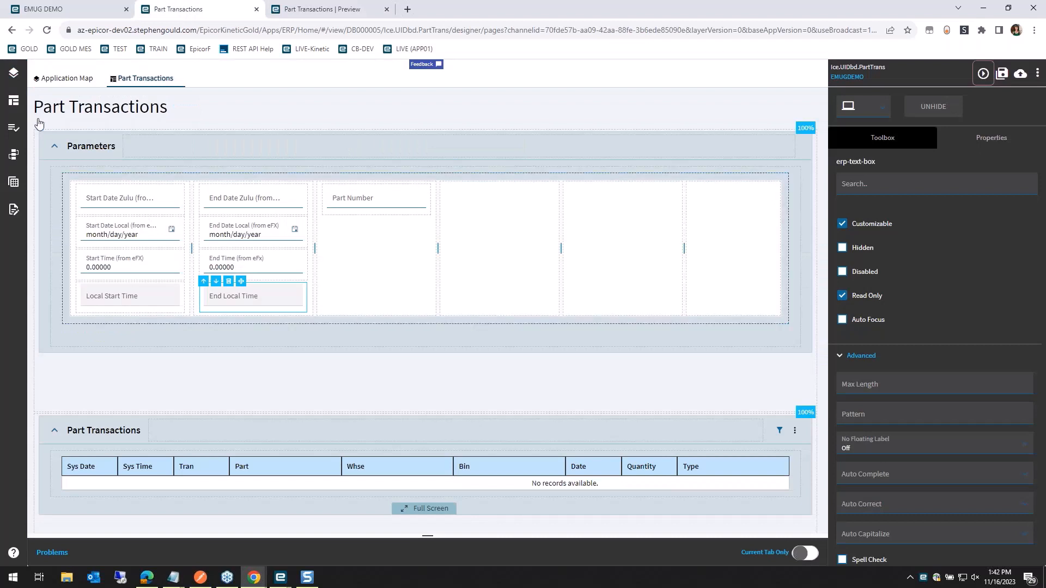
pyautogui.click(14, 155)
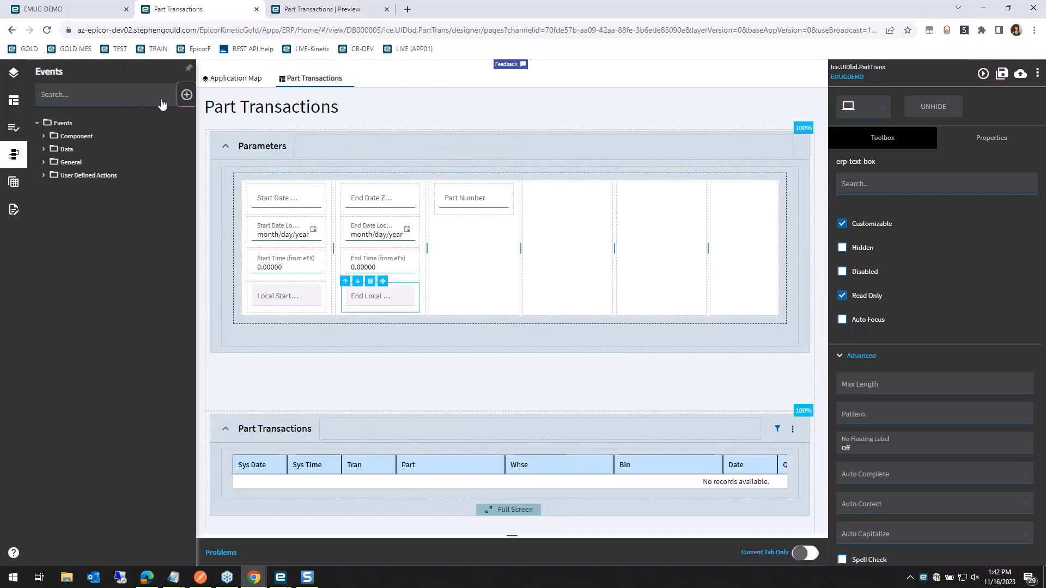
pyautogui.click(186, 95)
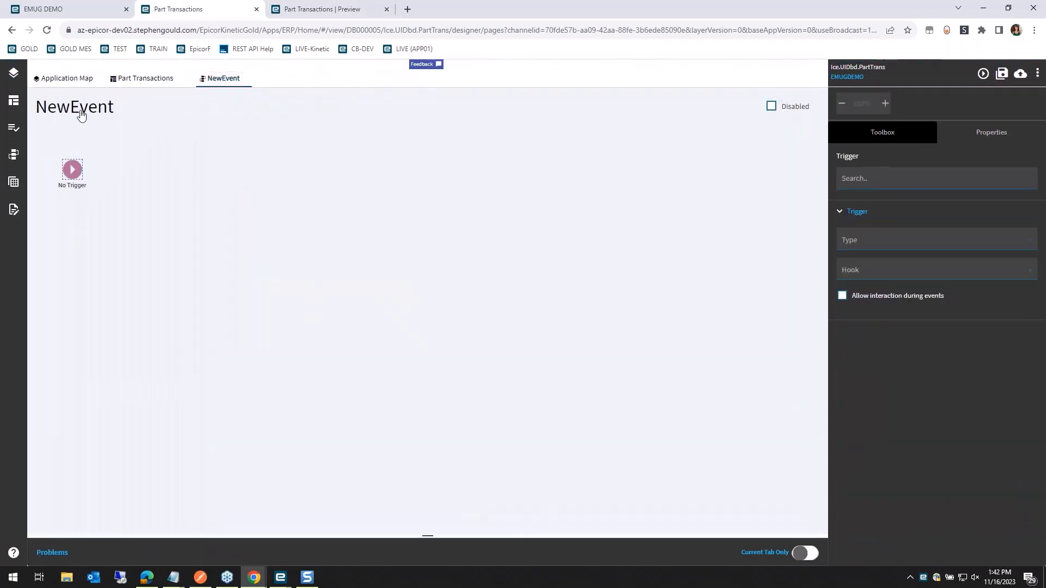
pyautogui.click(76, 107)
pyautogui.click(897, 173)
pyautogui.hotkey('ctrl', 'a')
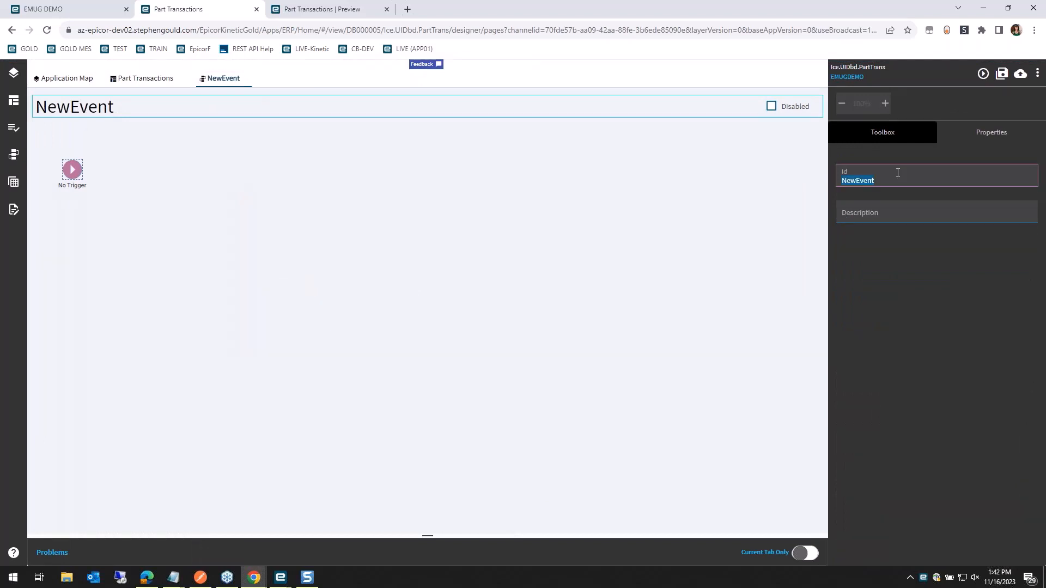
pyautogui.write('ce_OnLoad')
pyautogui.press('Tab')
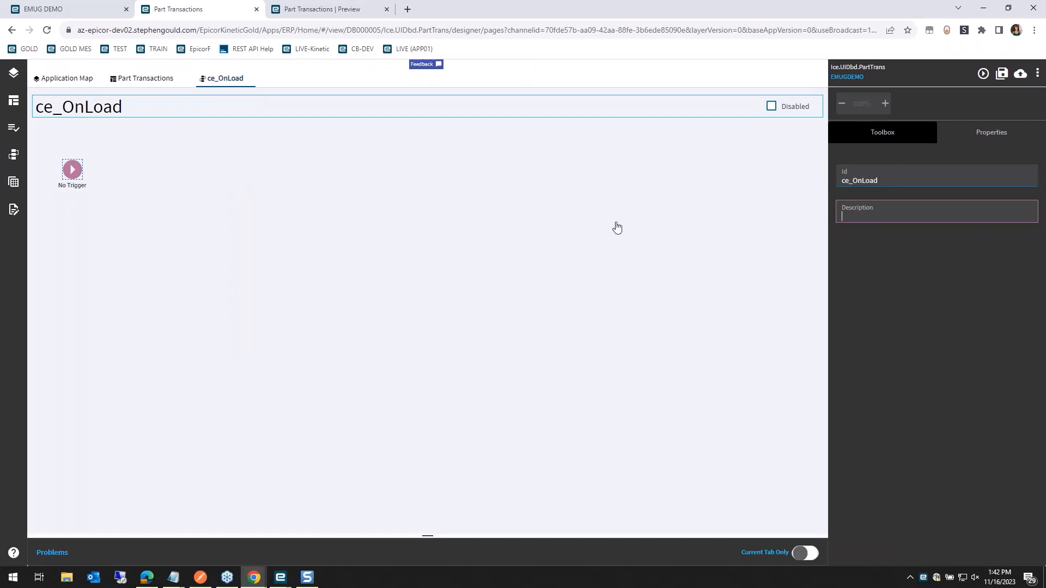
# Set the ce_OnLoad trigger to type Event with hook After and target Form_OnLoad.
pyautogui.click(72, 169)
pyautogui.click(905, 239)
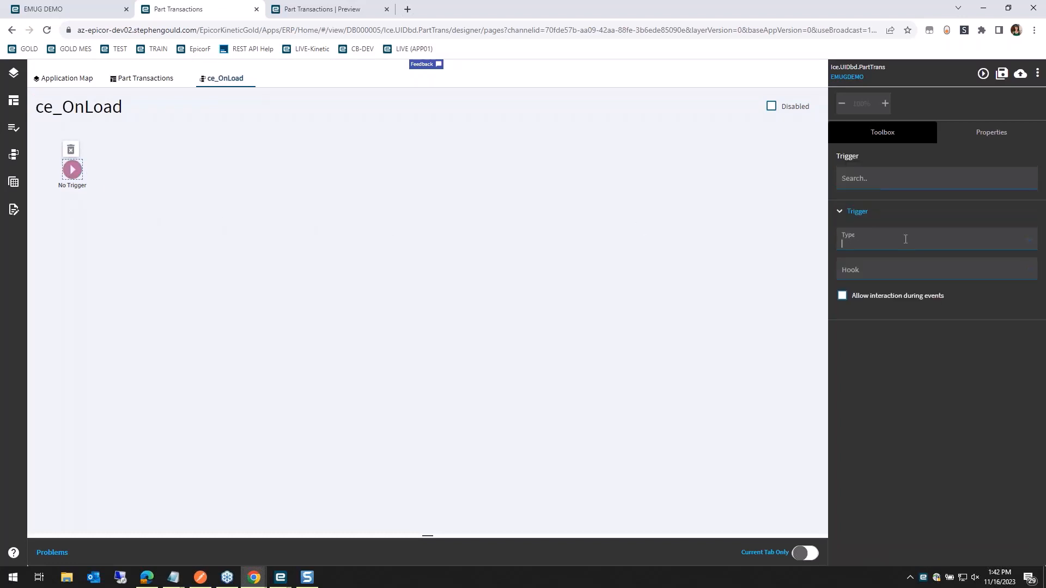
pyautogui.write('event')
pyautogui.press('Tab')
pyautogui.press('Tab')
pyautogui.hotkey('shift', 'Tab')
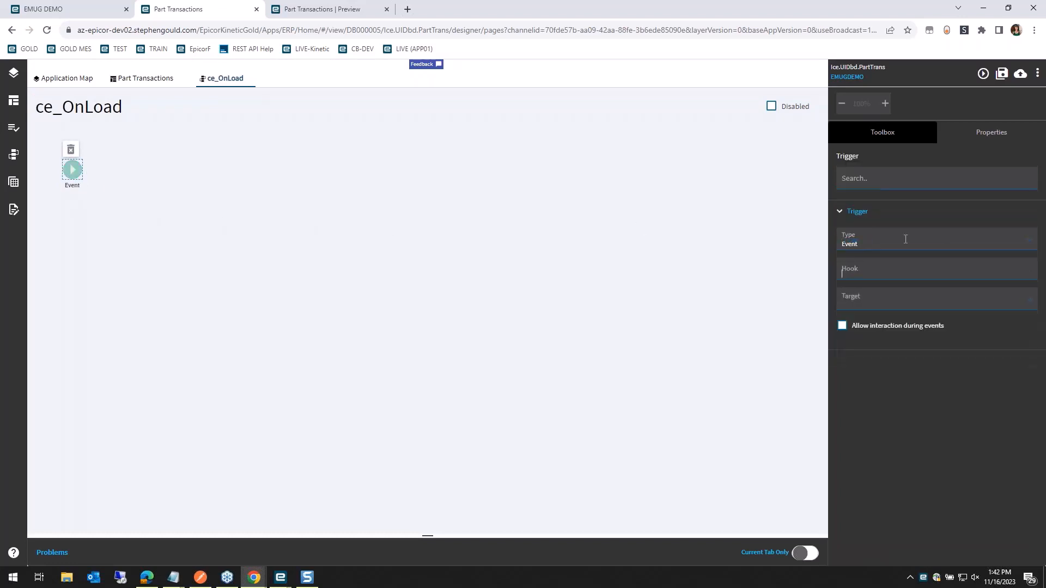
pyautogui.write('after')
pyautogui.press('Tab')
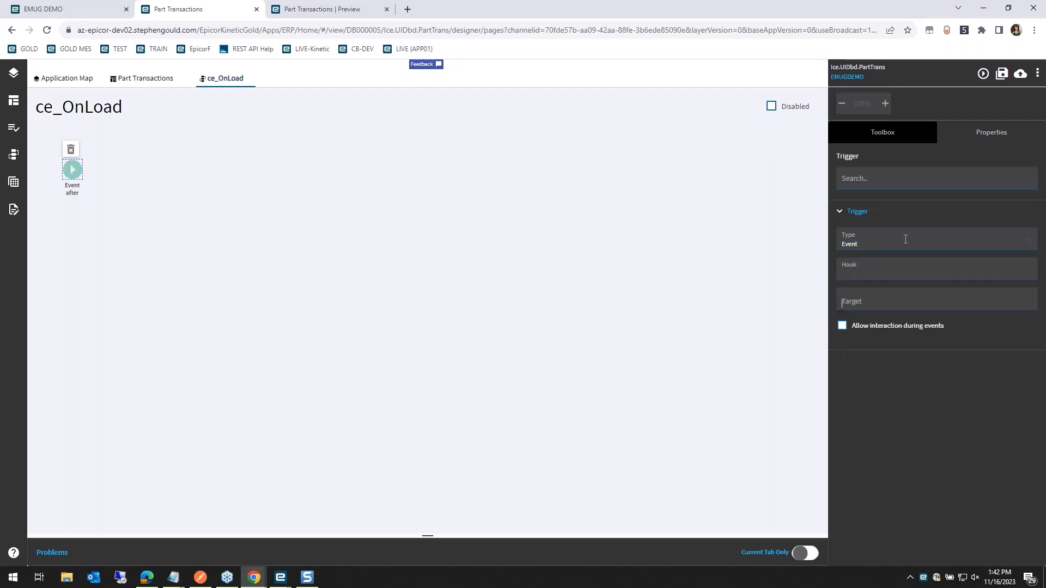
pyautogui.write('from')
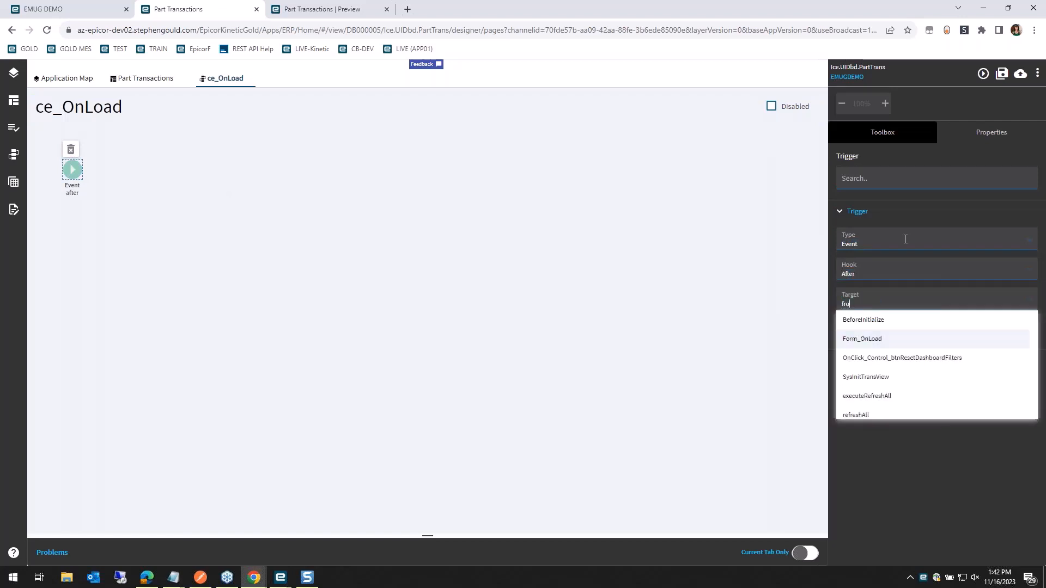
pyautogui.press('Down')
pyautogui.press('Down')
pyautogui.press('Return')
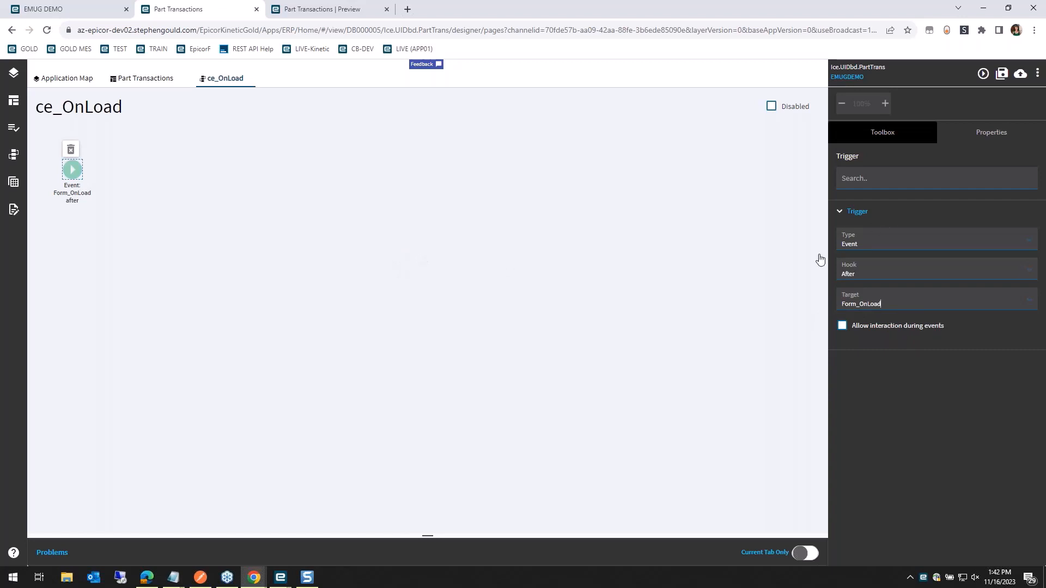
# Change the ce_OnLoad trigger type to Window and look through its available hooks.
pyautogui.click(1036, 238)
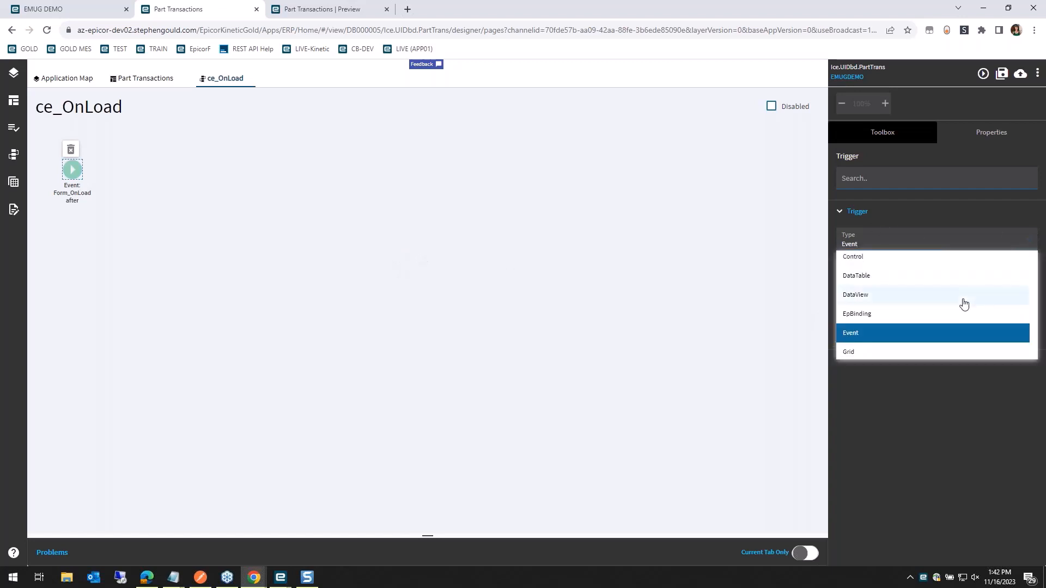
pyautogui.scroll(-2, 944, 315)
pyautogui.click(866, 355)
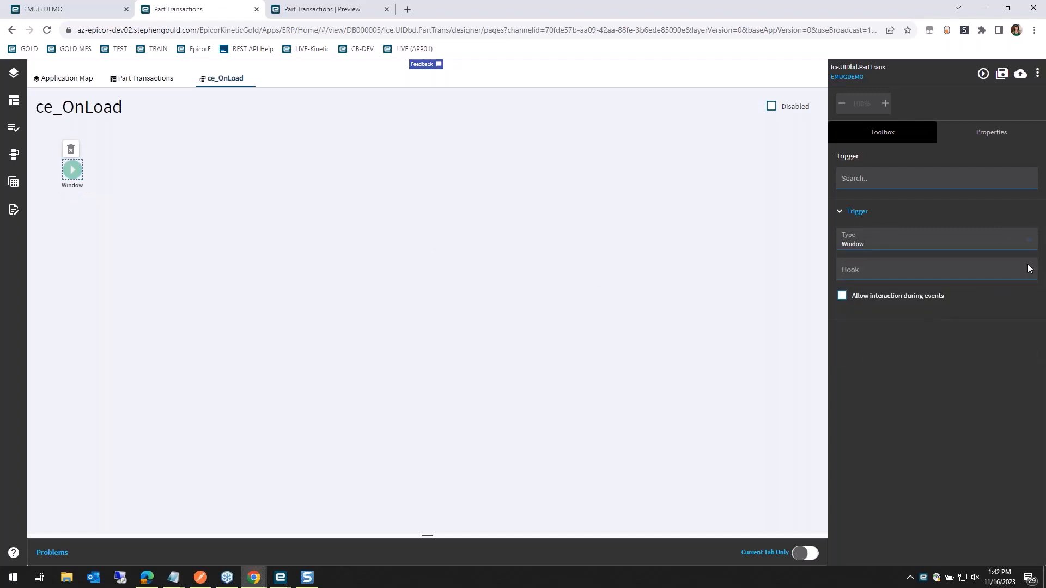
pyautogui.click(1028, 269)
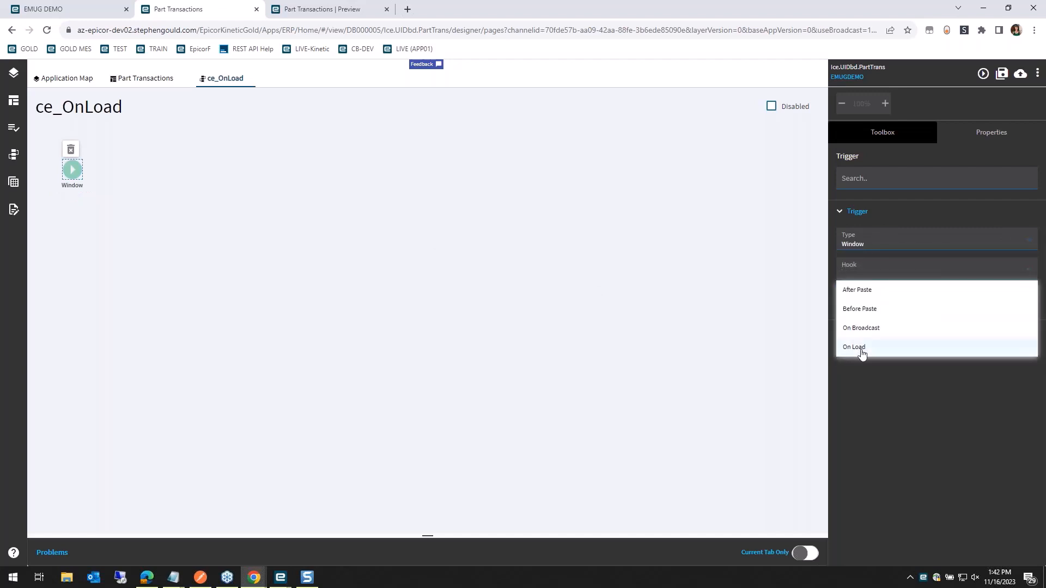
# Return the trigger to type Event with hook After and target Form_OnLoad.
pyautogui.click(940, 246)
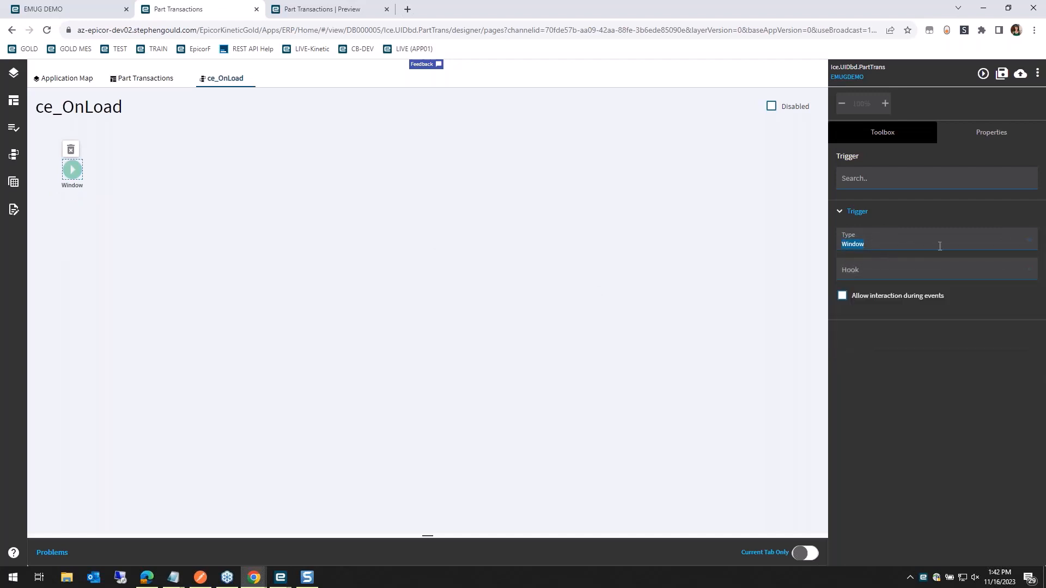
pyautogui.write('event')
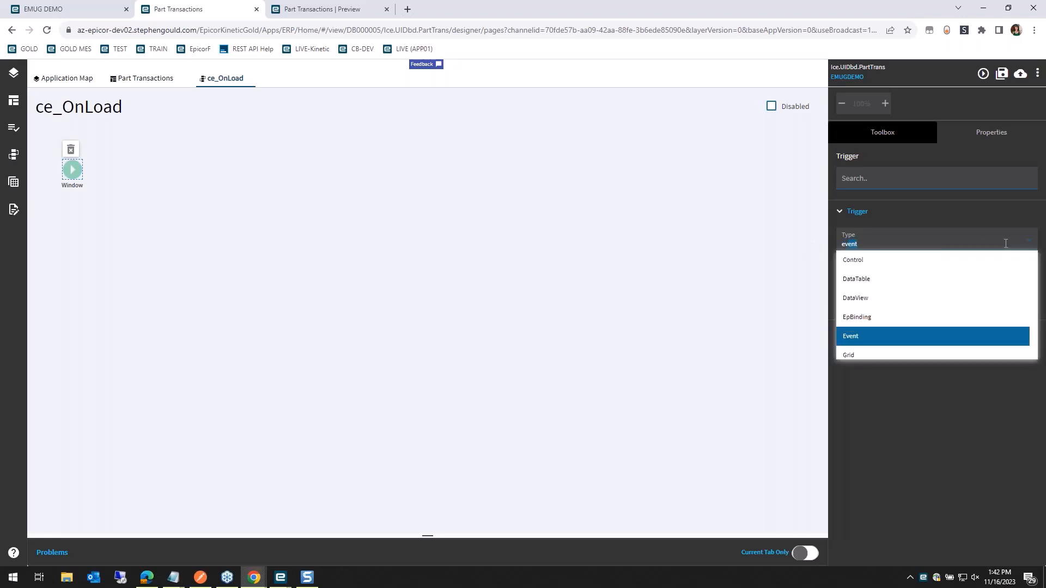
pyautogui.press('Tab')
pyautogui.write('after')
pyautogui.press('Tab')
pyautogui.write('fo')
pyautogui.press('Return')
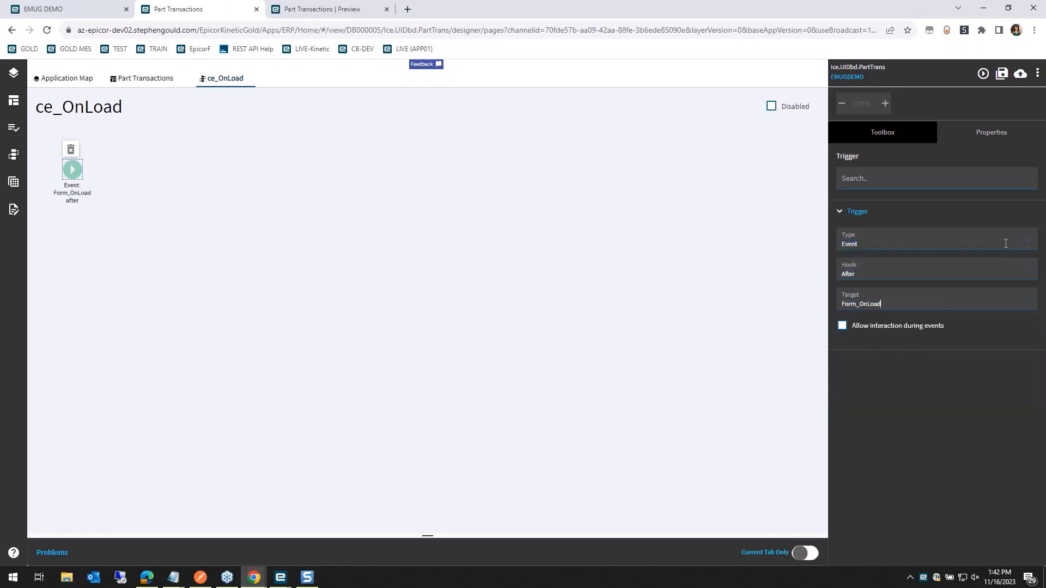
# Add an event-next action connected to the Form_OnLoad trigger in the ce_OnLoad event.
pyautogui.click(838, 139)
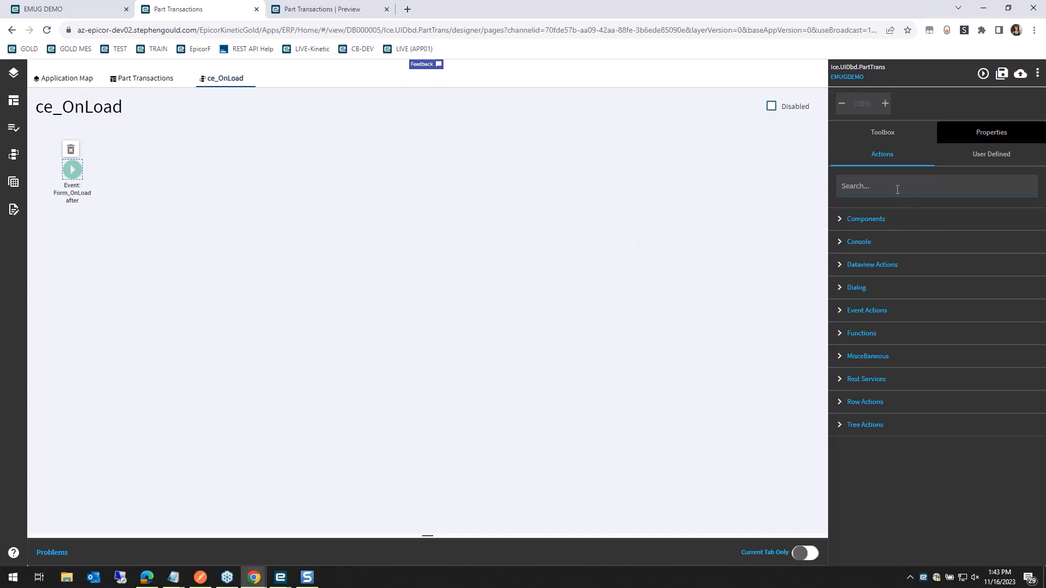
pyautogui.write('nex')
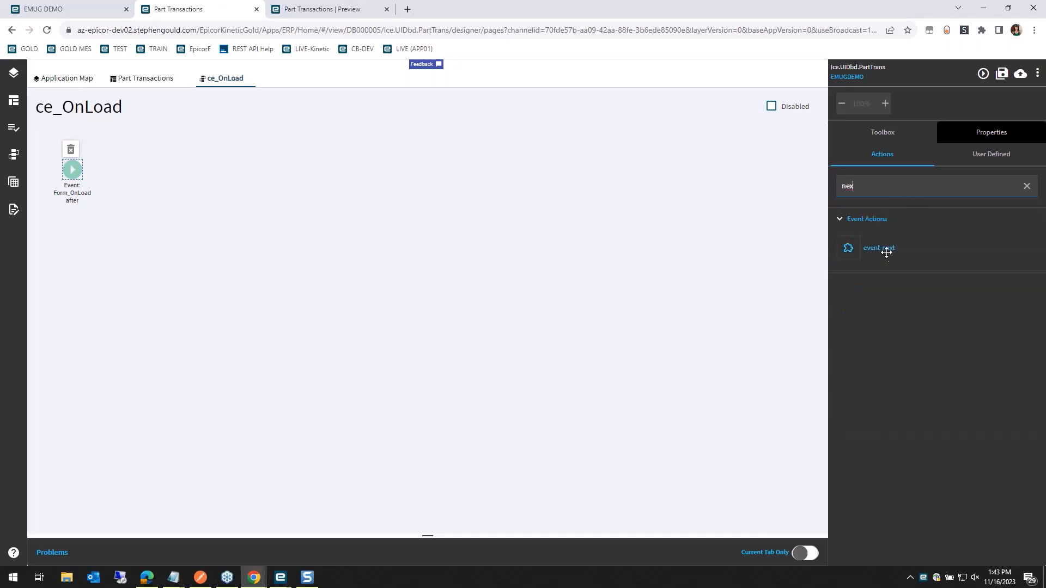
pyautogui.moveTo(886, 249); pyautogui.dragTo(303, 173)
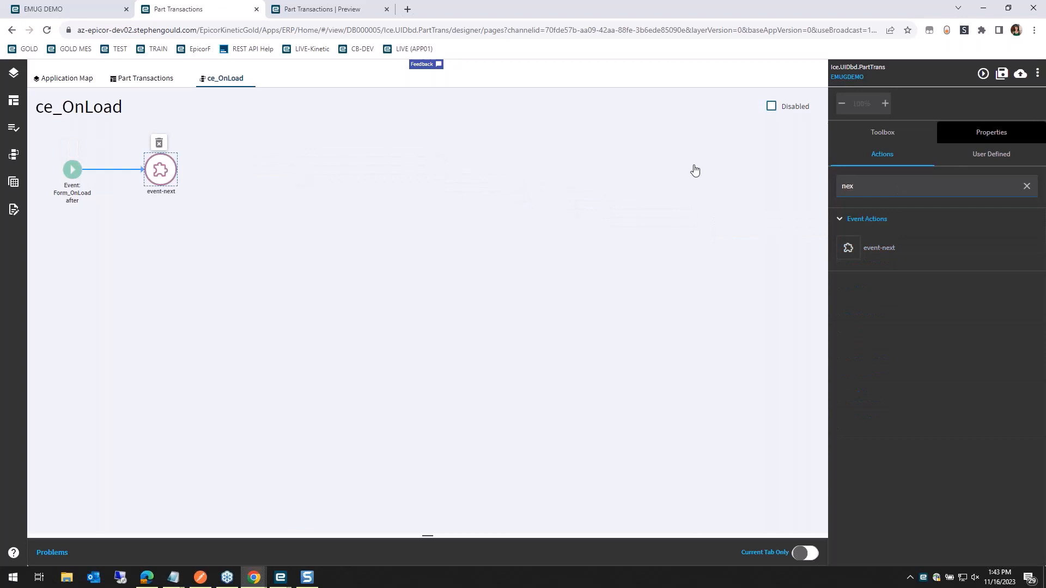
# Set the event-next action's event id to ce_InitFields and save the layer.
pyautogui.click(990, 135)
pyautogui.click(890, 241)
pyautogui.write('ce_InitFie')
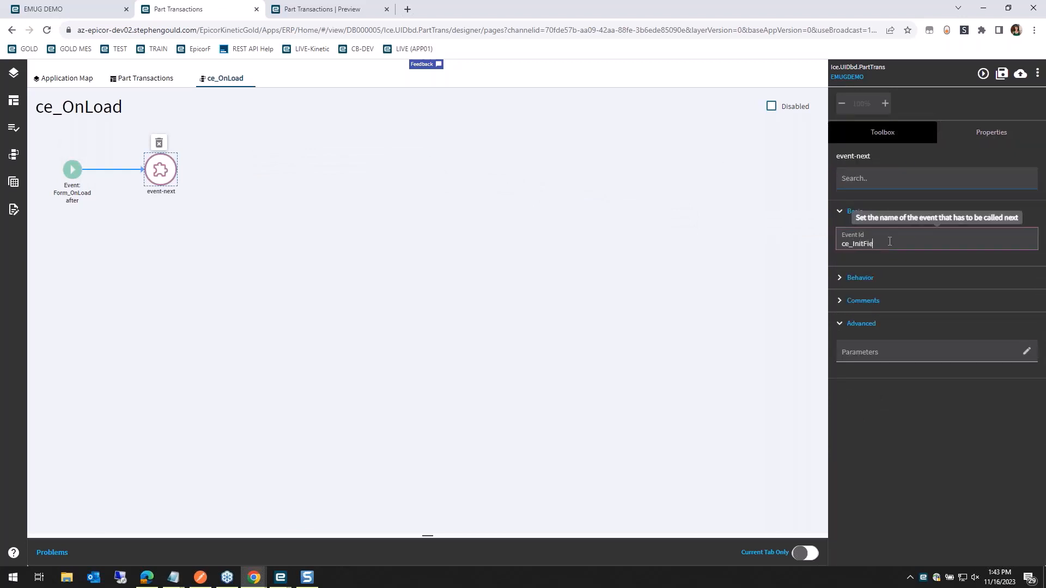
pyautogui.write('lds')
pyautogui.click(1006, 80)
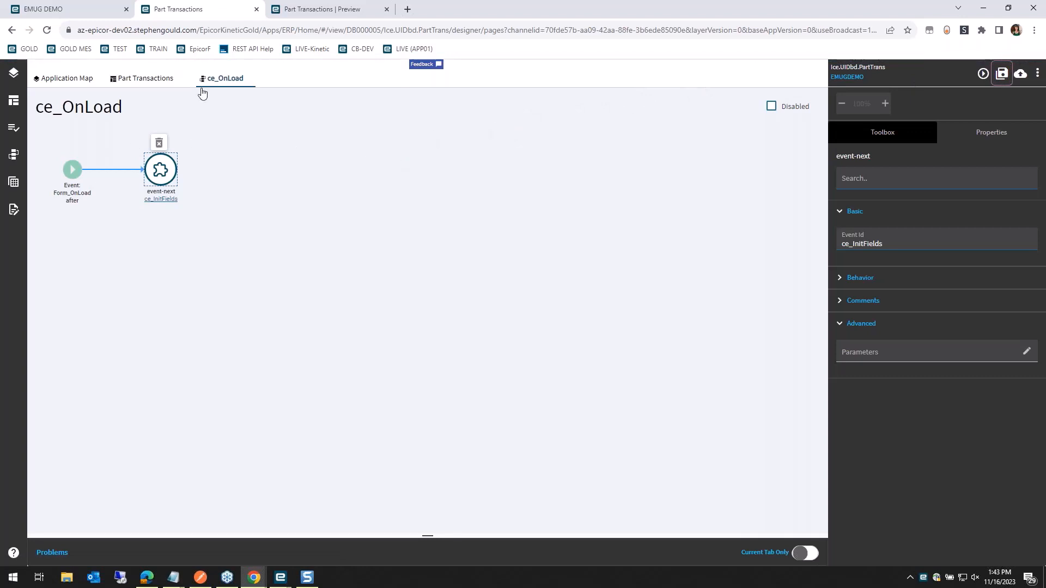
# Close the ce_OnLoad event and create a new event with the id ce_InitFields.
pyautogui.moveTo(250, 81)
pyautogui.click(248, 79)
pyautogui.click(14, 155)
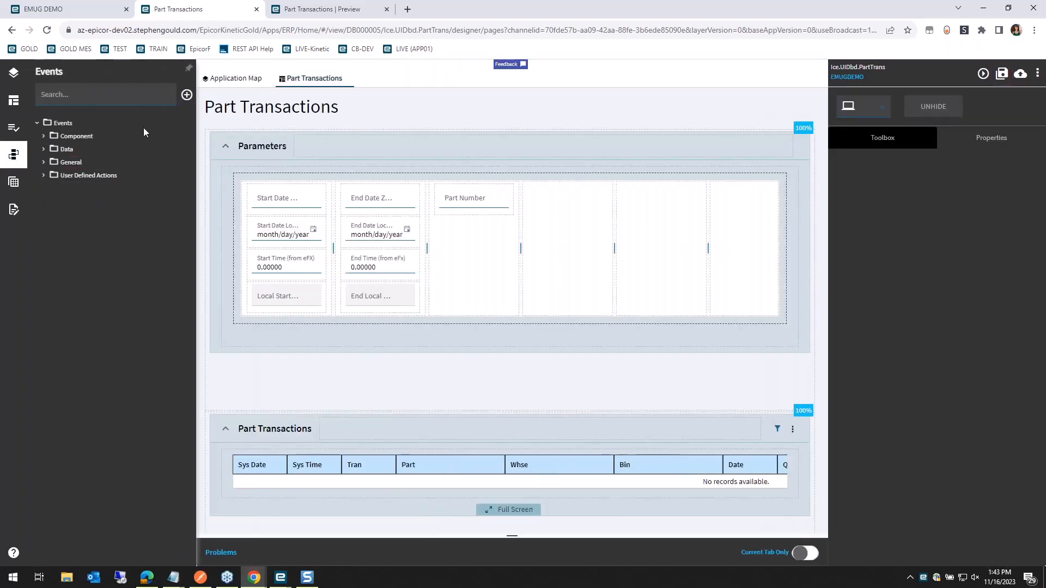
pyautogui.click(187, 95)
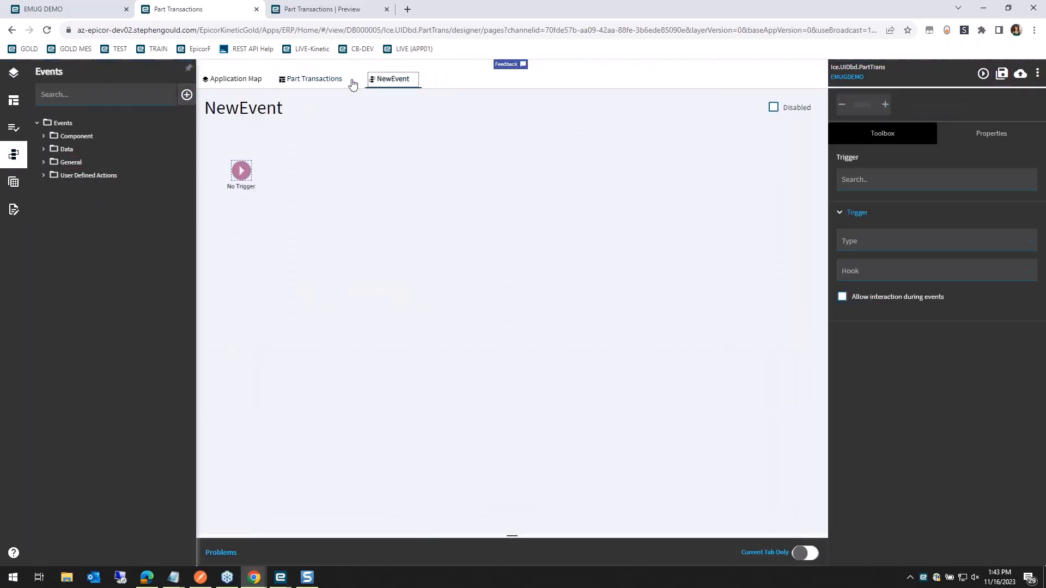
pyautogui.click(226, 109)
pyautogui.click(872, 180)
pyautogui.doubleClick(858, 180)
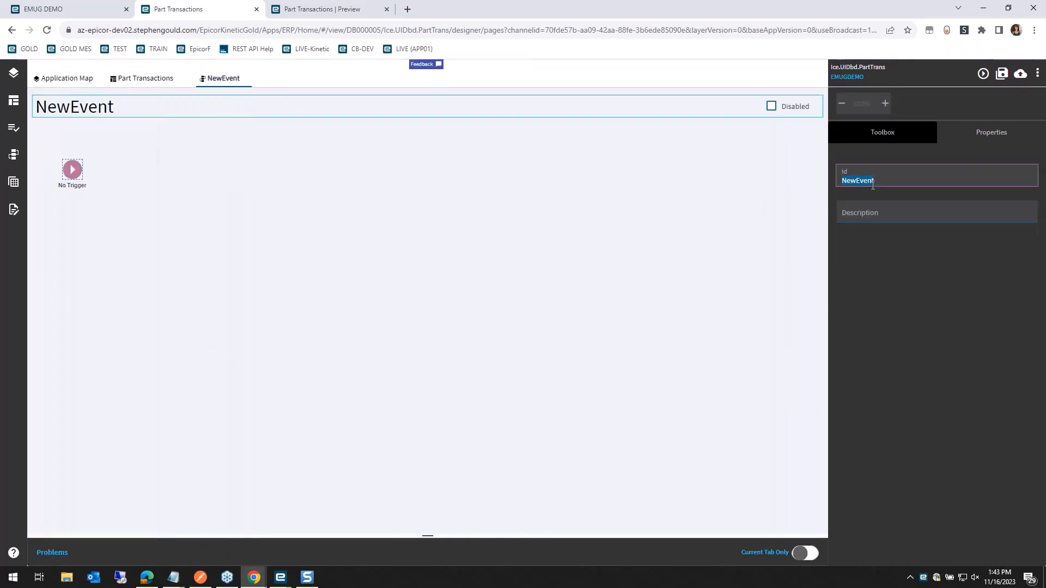
pyautogui.write('ce_InitFields')
pyautogui.press('Tab')
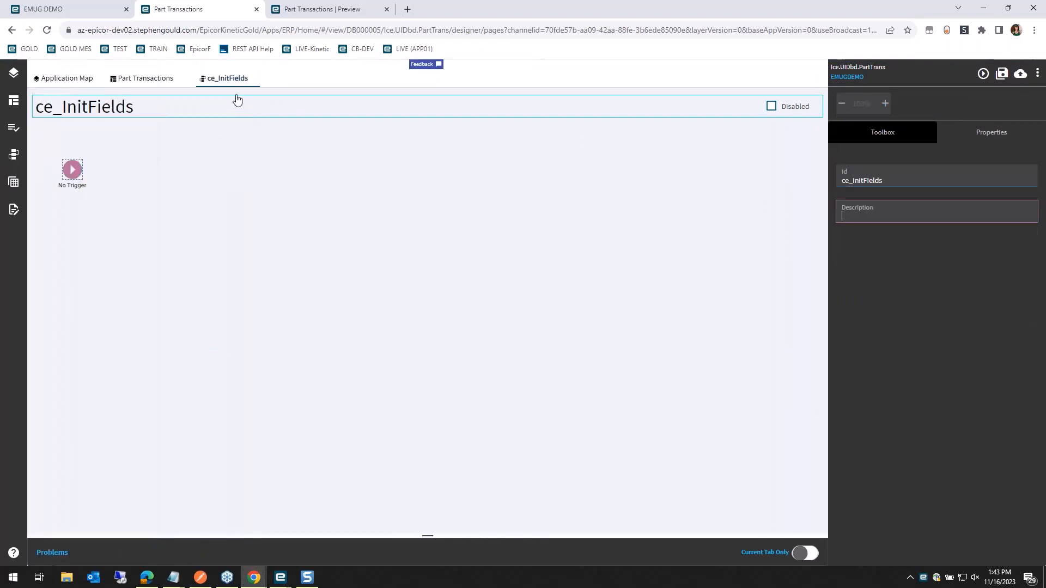
# Add a row-update action connected to the start of ce_InitFields, and glance at the Parameters fields in the preview.
pyautogui.click(72, 172)
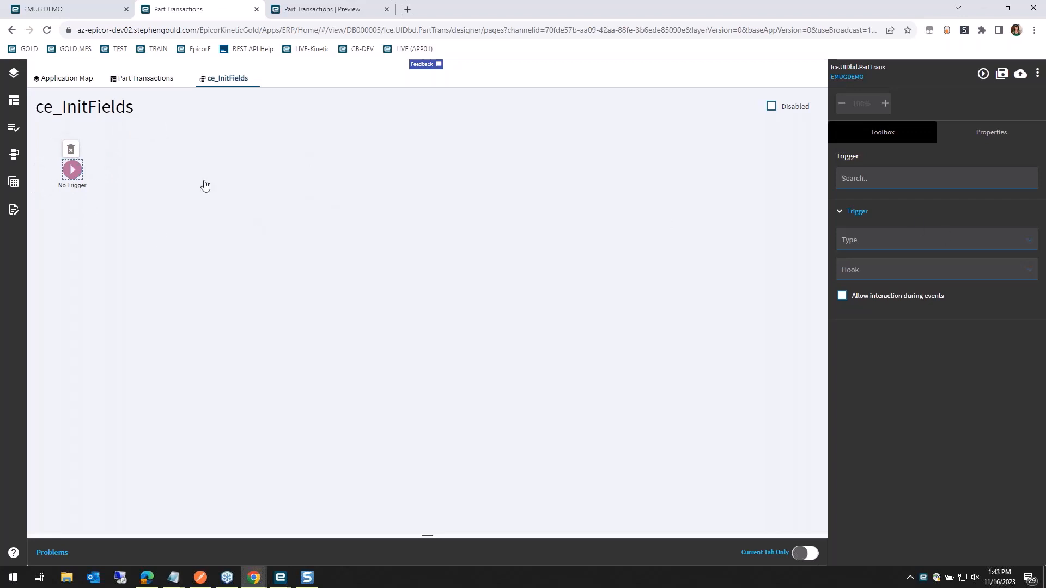
pyautogui.click(880, 133)
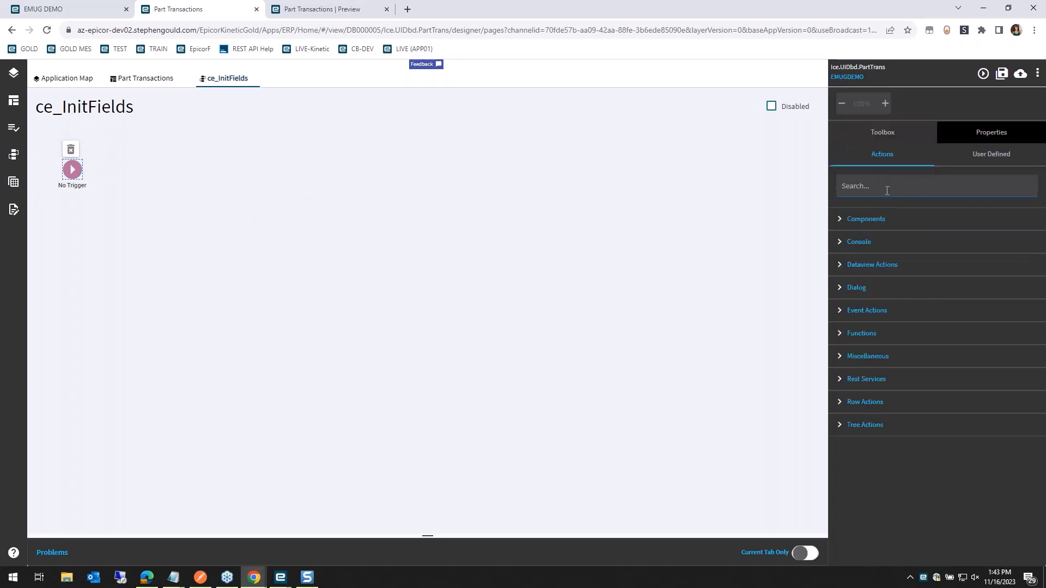
pyautogui.write('row0-upd')
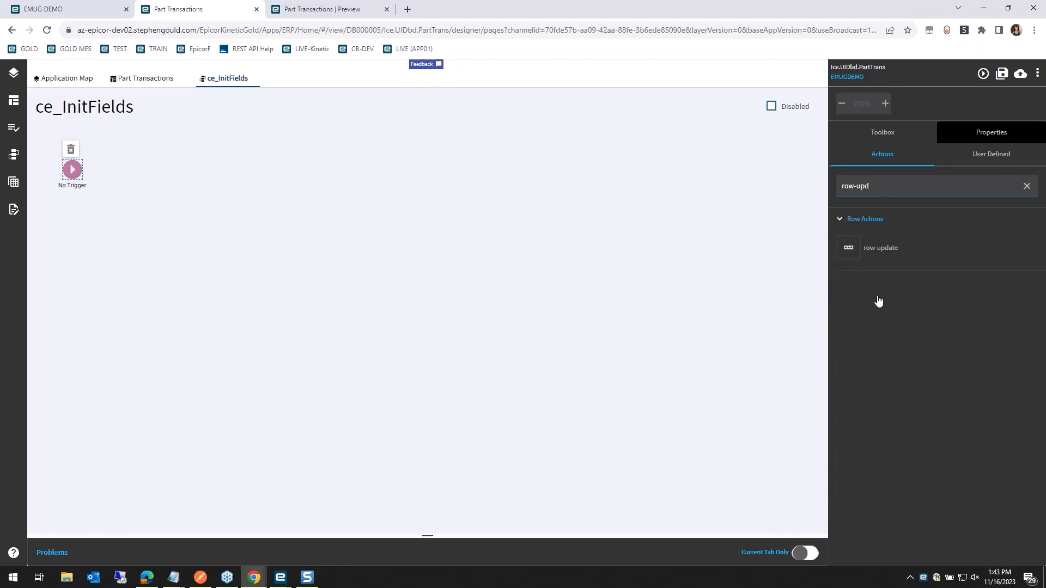
pyautogui.moveTo(872, 248); pyautogui.dragTo(266, 161)
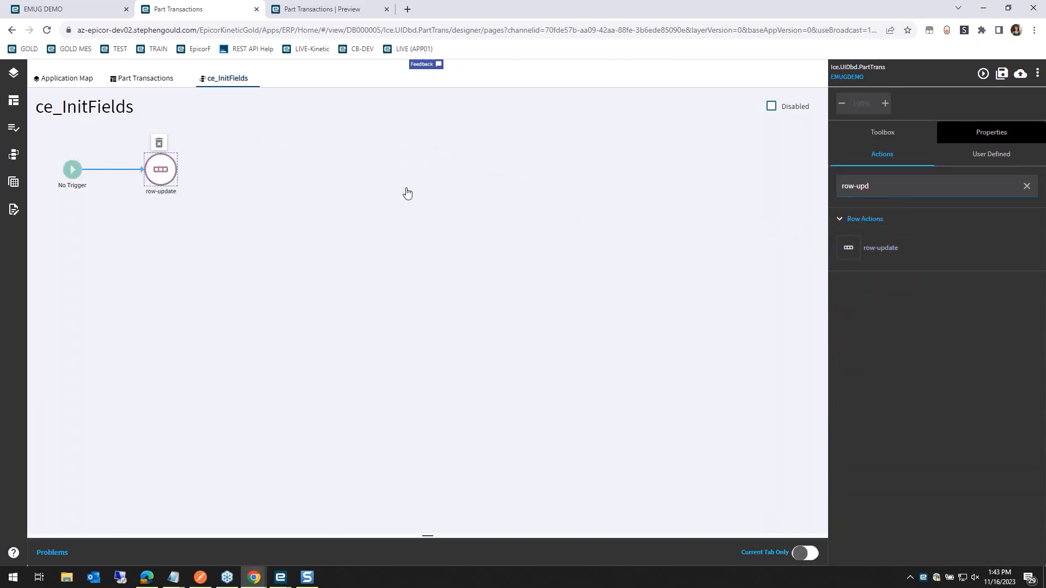
pyautogui.hotkey('ctrl', 'Tab')
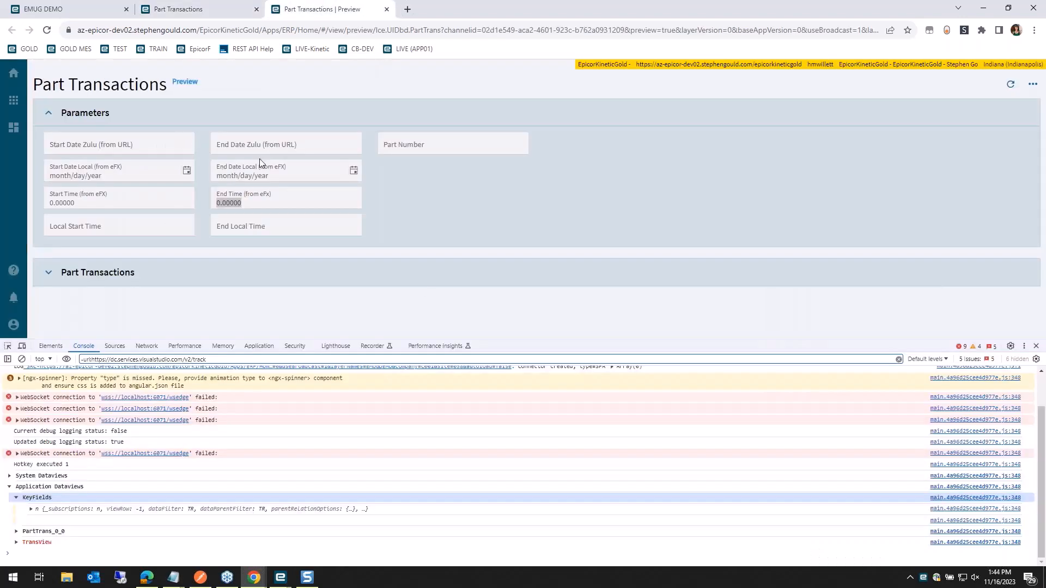
pyautogui.click(201, 11)
# Add a first column to the row-update parameters, bound to KeyFields.EndDate with the expression null.
pyautogui.click(1014, 142)
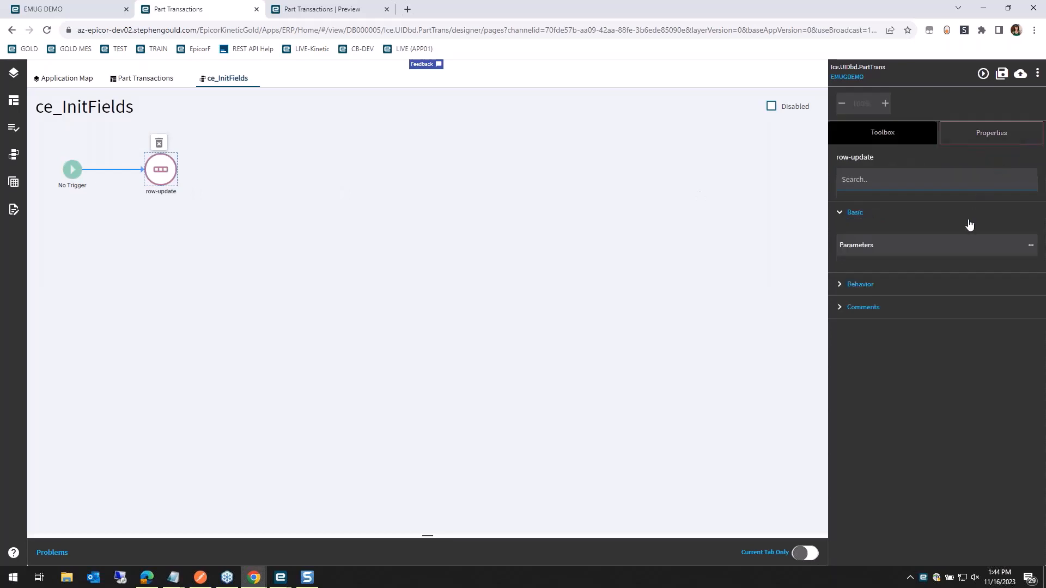
pyautogui.click(954, 244)
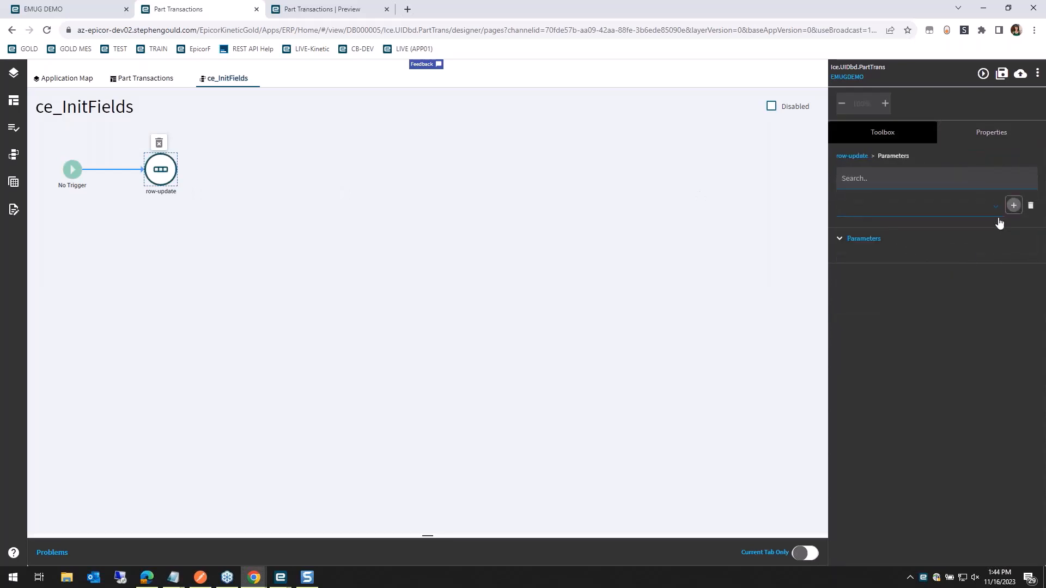
pyautogui.click(1013, 206)
pyautogui.click(937, 275)
pyautogui.click(1014, 207)
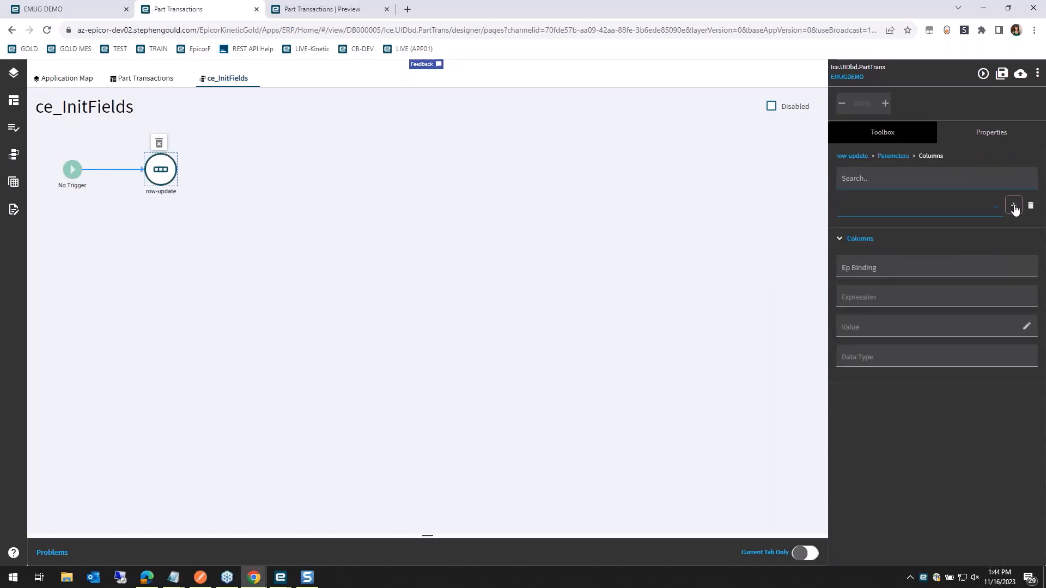
pyautogui.click(908, 271)
pyautogui.write('KeyFields.')
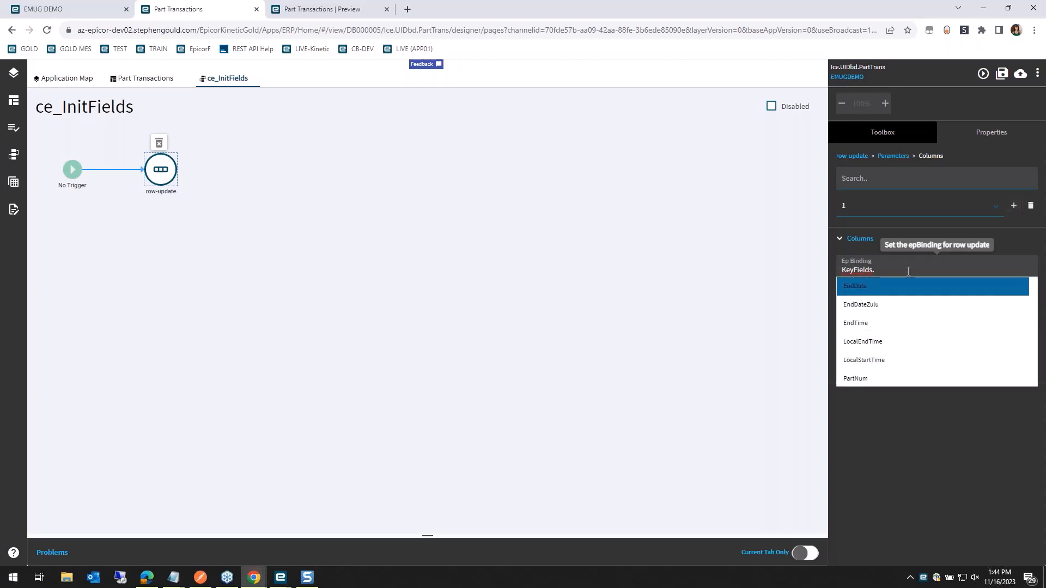
pyautogui.press('Return')
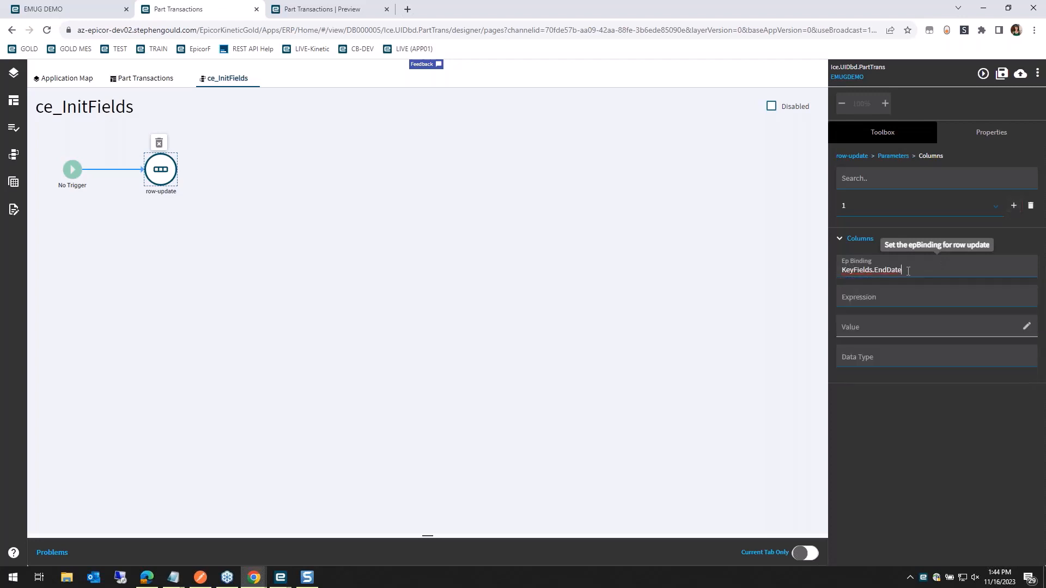
pyautogui.press('Tab')
pyautogui.write('nul')
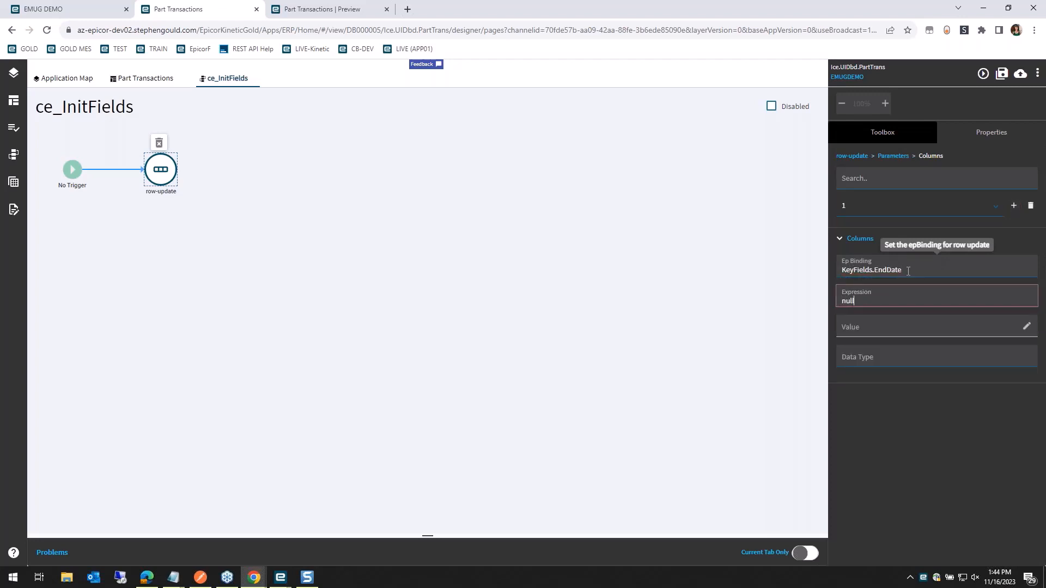
# Add a second row-update column bound to KeyFields.EndDateZulu with an empty-string expression.
pyautogui.click(1012, 206)
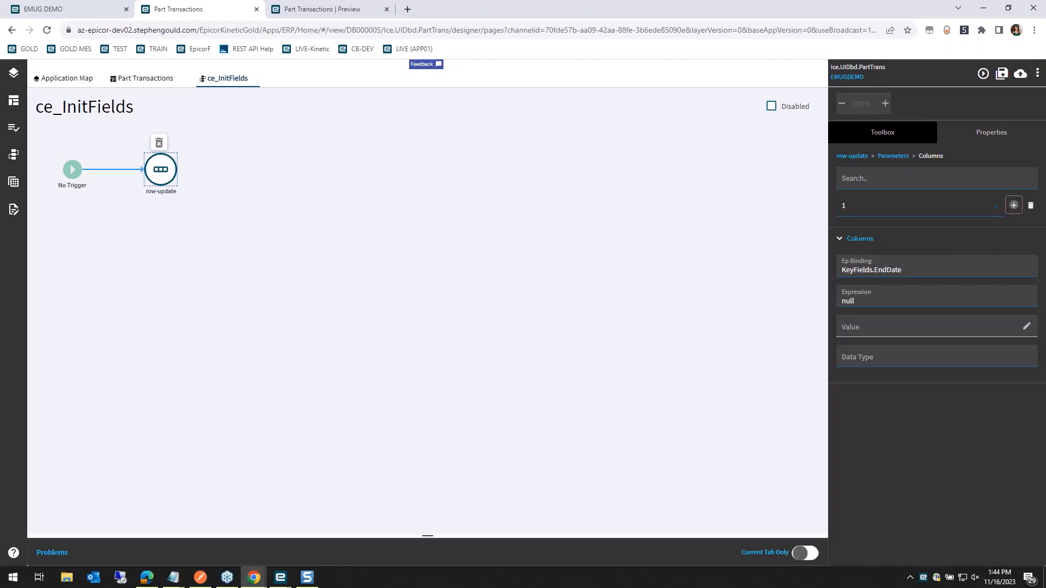
pyautogui.click(886, 269)
pyautogui.write('KeyFields.')
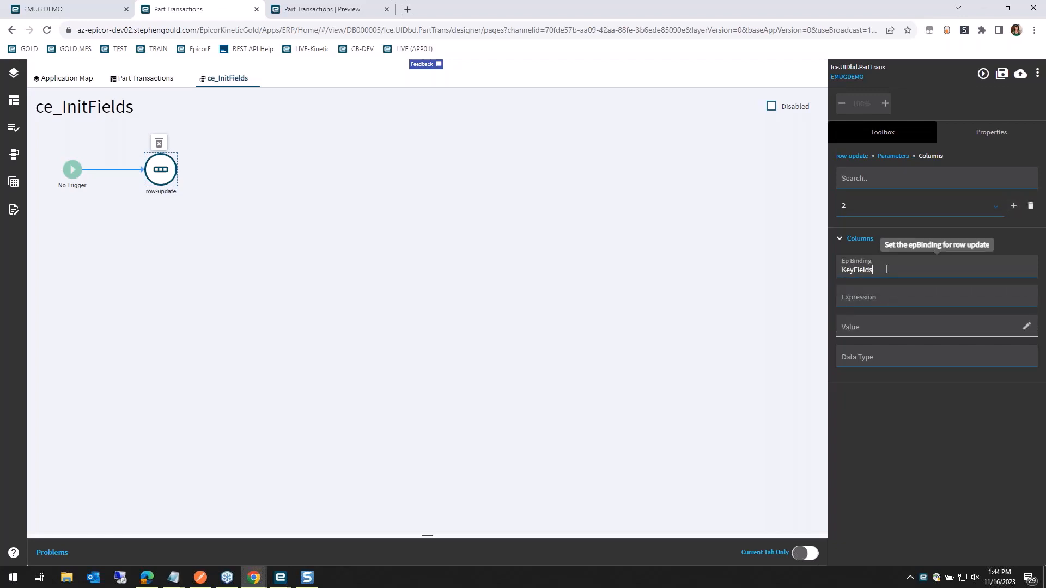
pyautogui.press('Return')
pyautogui.press('Tab')
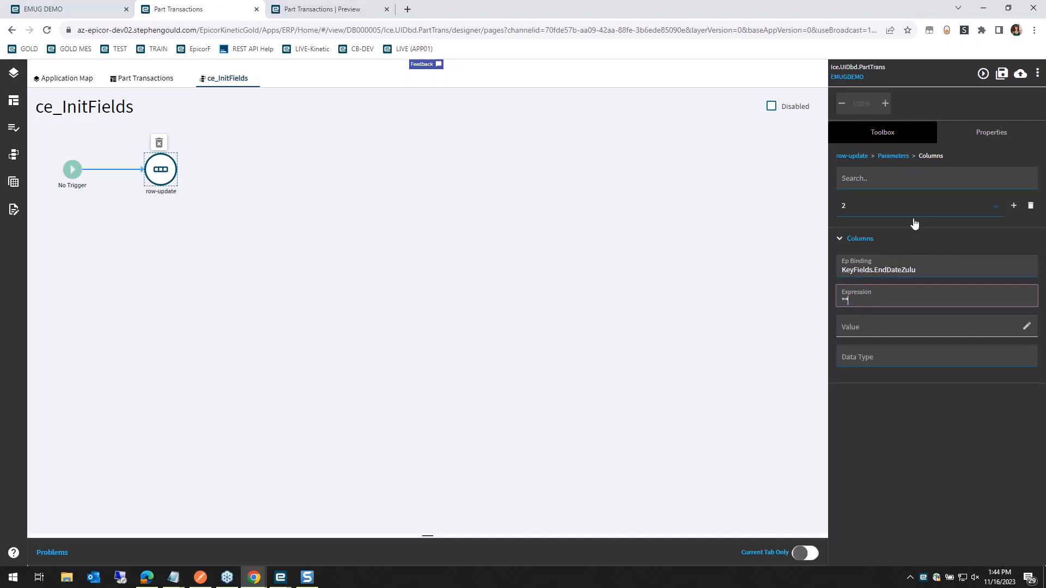
# Add a third row-update column bound to KeyFields.EndTime with the expression 0.
pyautogui.click(1014, 207)
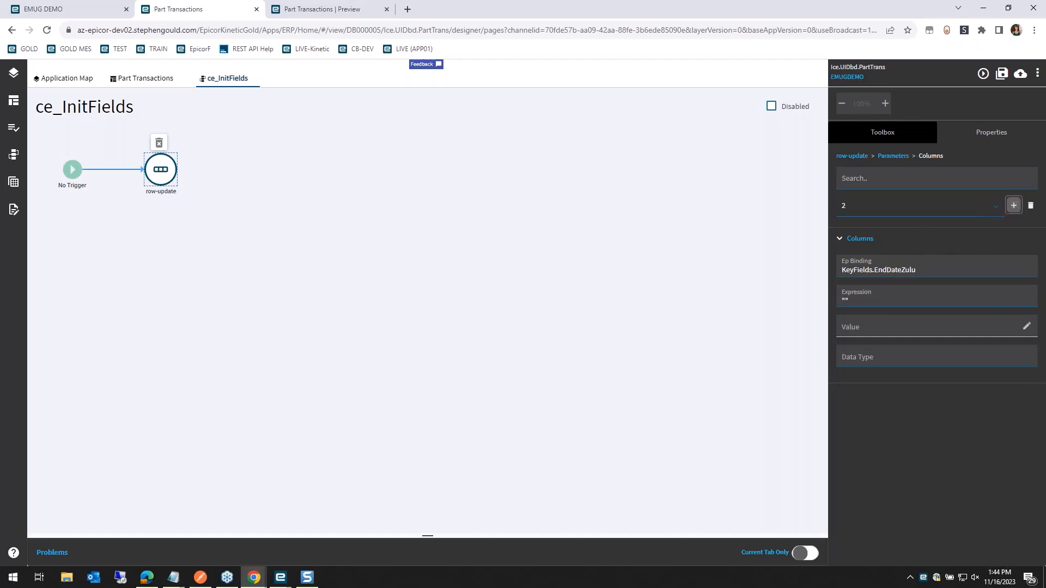
pyautogui.click(921, 264)
pyautogui.write('Key')
pyautogui.press('Return')
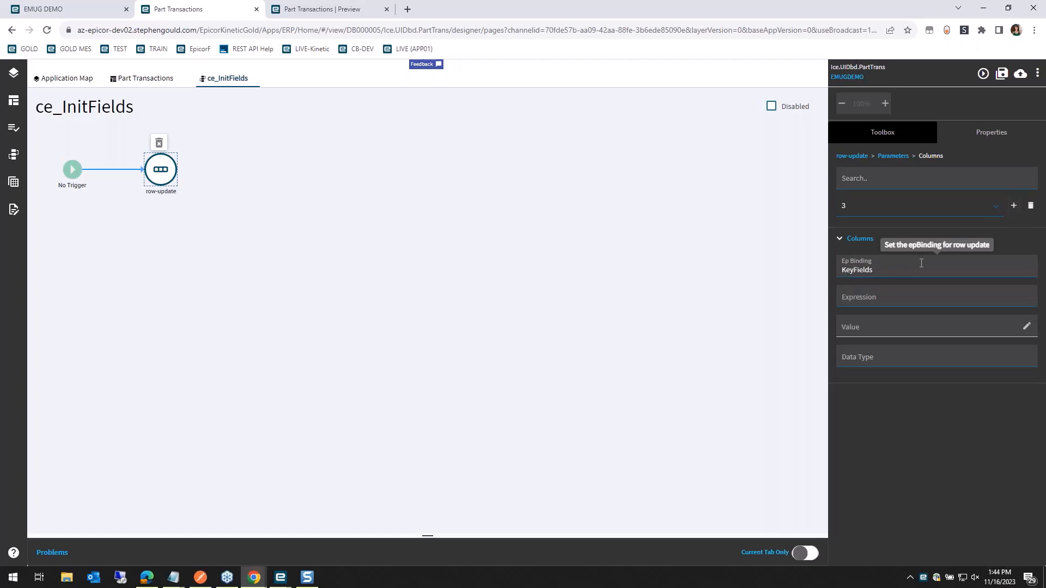
pyautogui.press('Down')
pyautogui.press('Down')
pyautogui.press('Return')
pyautogui.press('Tab')
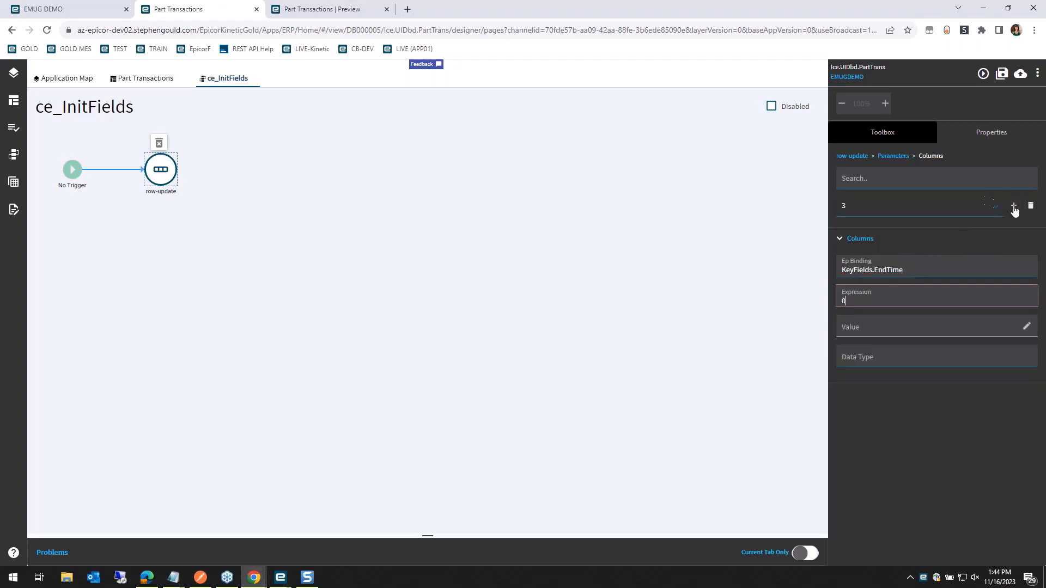
# Add a fourth row-update column bound to KeyFields.LocalEndTime with an empty-string expression.
pyautogui.click(1013, 210)
pyautogui.click(892, 266)
pyautogui.write('keyu')
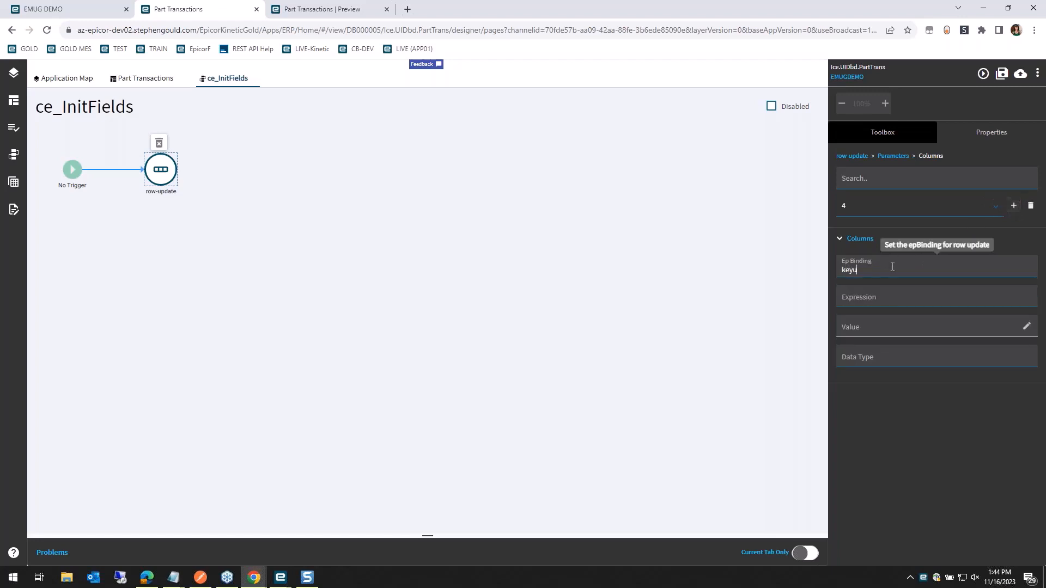
pyautogui.press('BackSpace')
pyautogui.press('Return')
pyautogui.write('.')
pyautogui.press('Down')
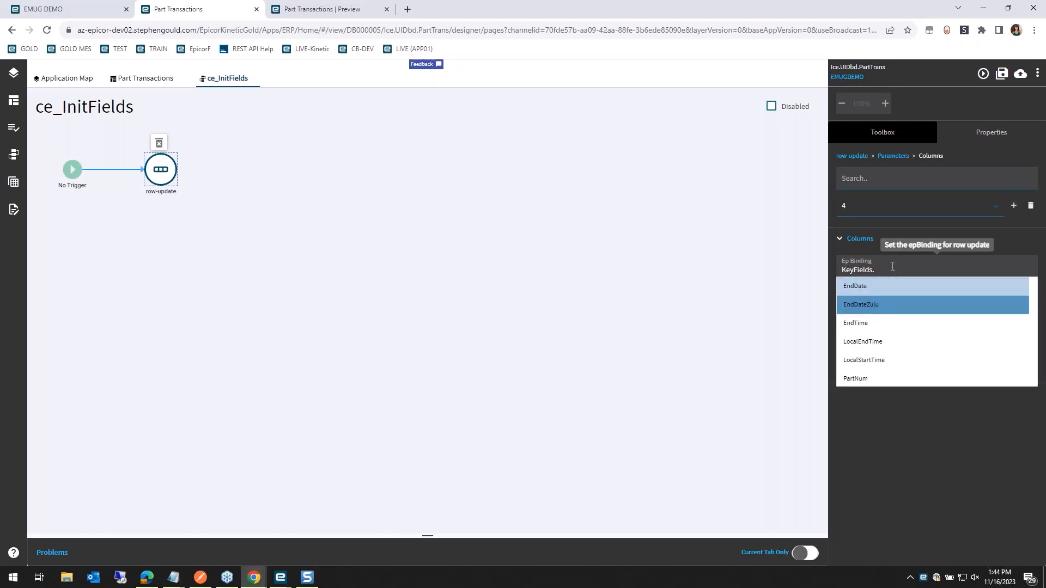
pyautogui.press('Down')
pyautogui.press('Down')
pyautogui.press('Return')
pyautogui.press('Tab')
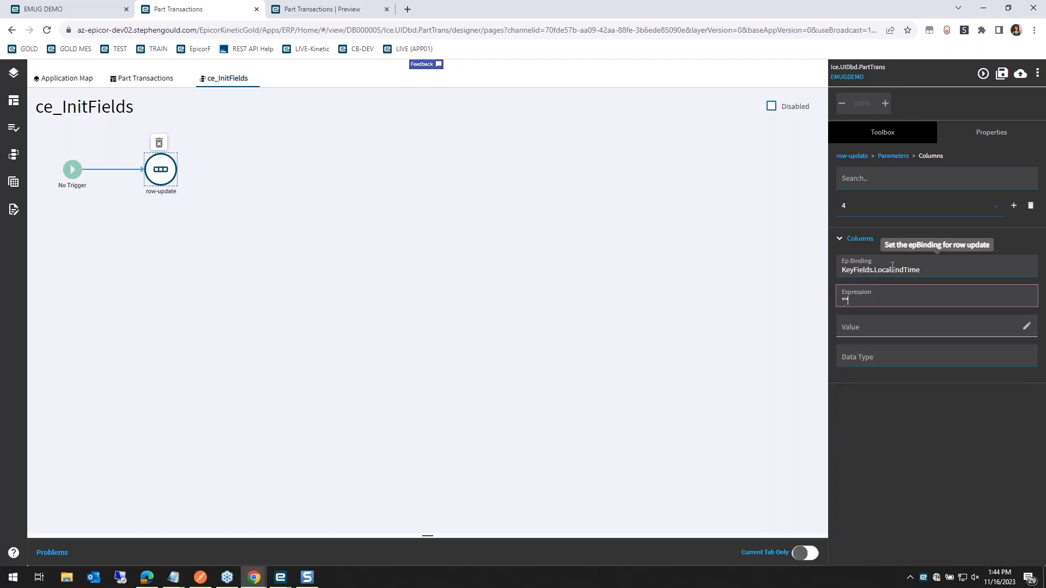
# Add a fifth row-update column bound to KeyFields.LocalStartTime with an empty-string expression.
pyautogui.click(1014, 206)
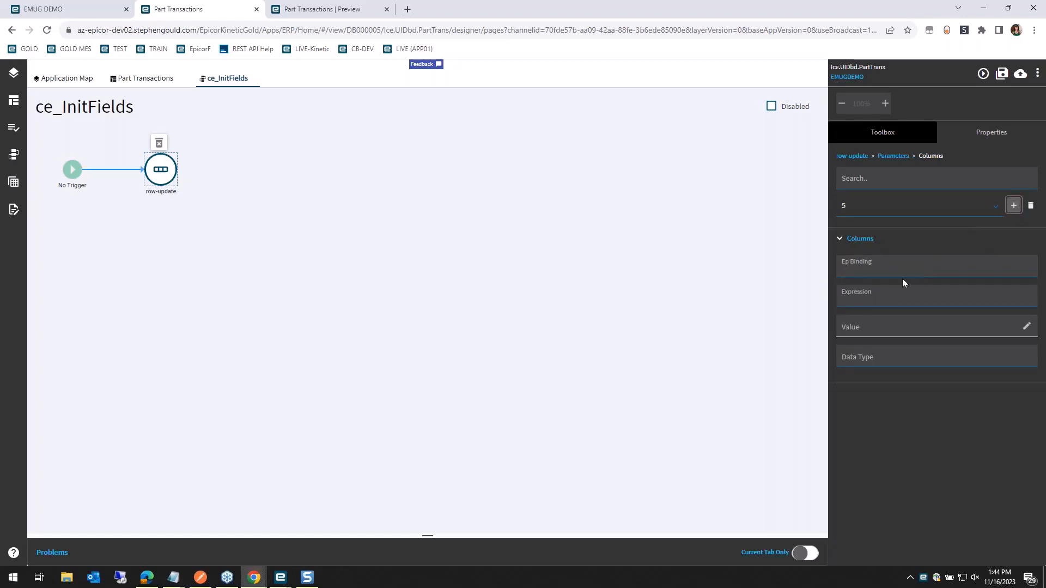
pyautogui.click(890, 266)
pyautogui.write('KeyFields.')
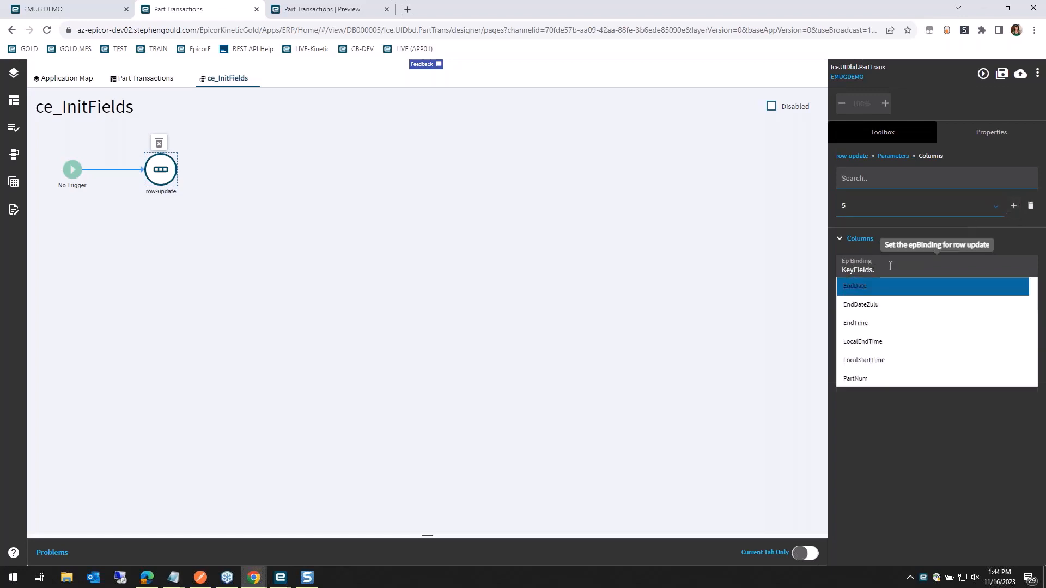
pyautogui.press('Down')
pyautogui.press('Down')
pyautogui.press('Down')
pyautogui.press('Down')
pyautogui.press('Return')
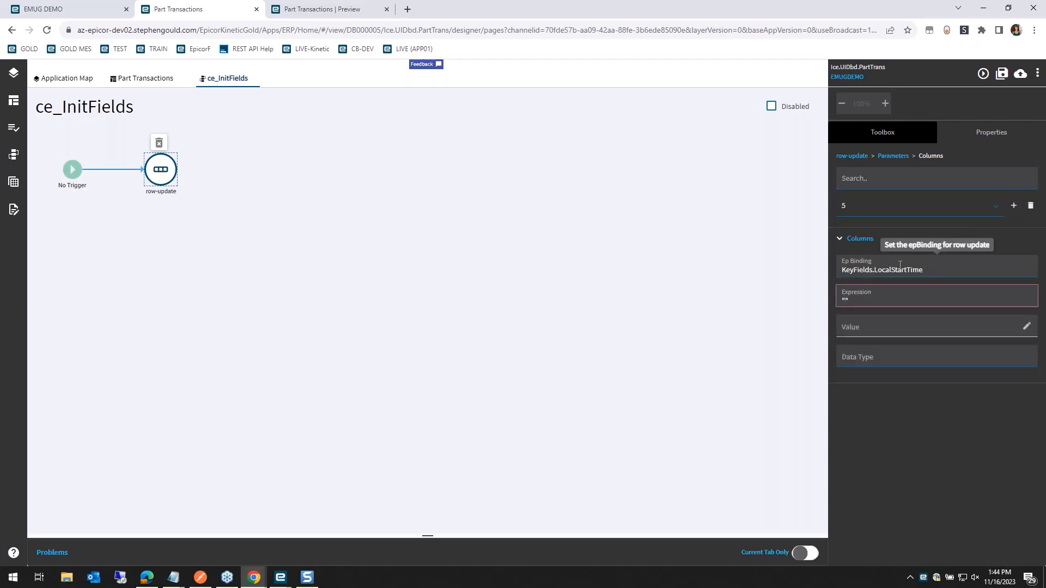
# Add a sixth row-update column bound to KeyFields.PartNum with an empty-string expression.
pyautogui.click(1013, 206)
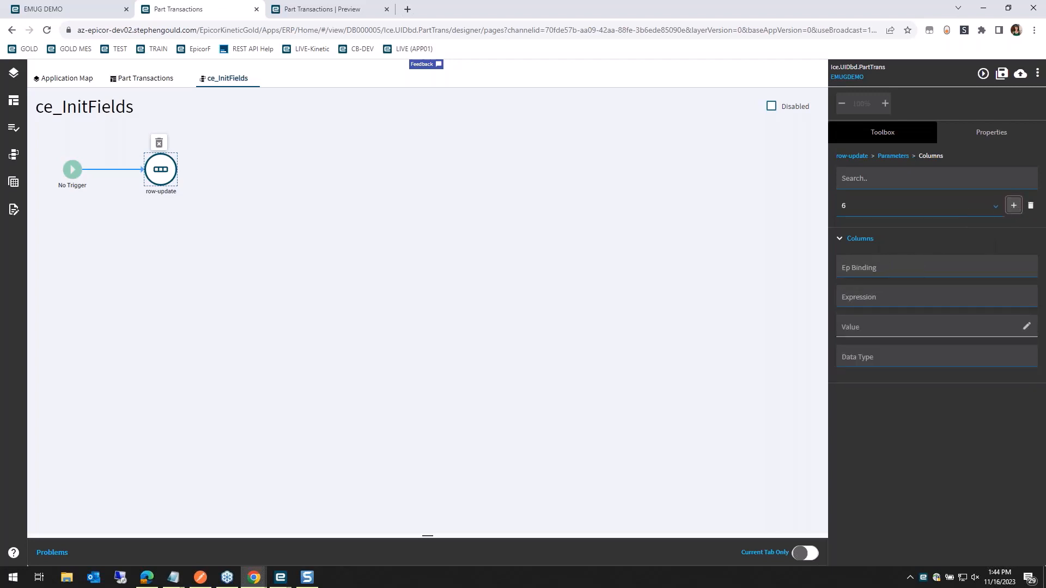
pyautogui.click(919, 271)
pyautogui.write('Key')
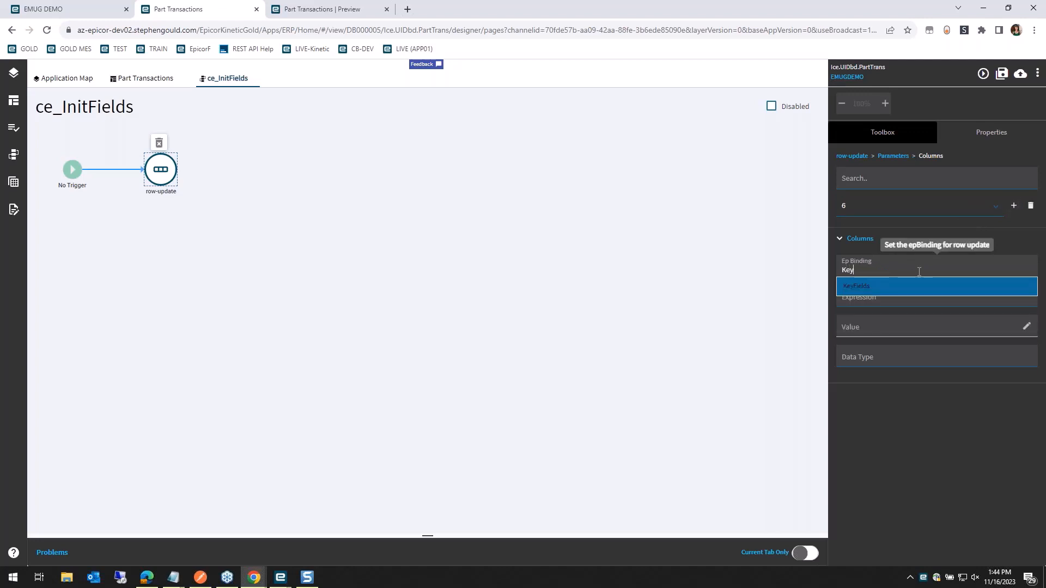
pyautogui.press('Return')
pyautogui.write('.')
pyautogui.press('Down')
pyautogui.press('Down')
pyautogui.press('Down')
pyautogui.press('Down')
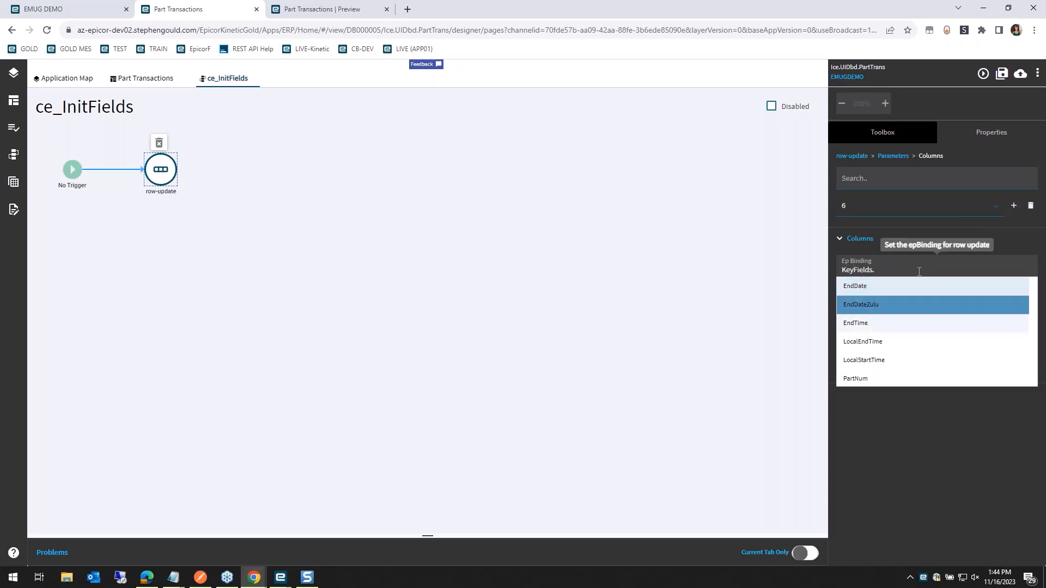
pyautogui.press('Return')
pyautogui.press('Tab')
pyautogui.write('"')
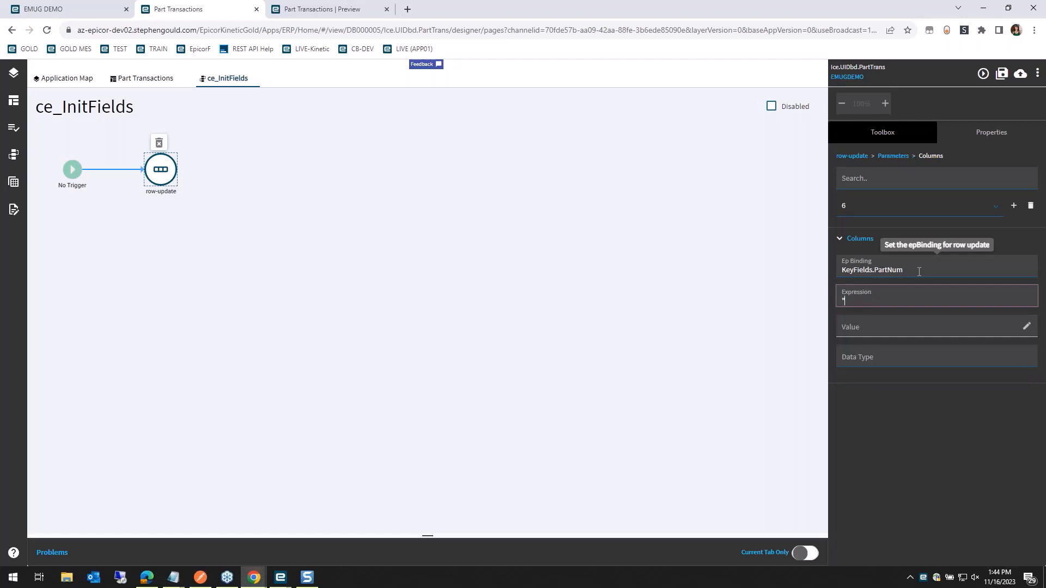
# Add a seventh row-update column bound to KeyFields.StartDate with the expression null.
pyautogui.click(1013, 206)
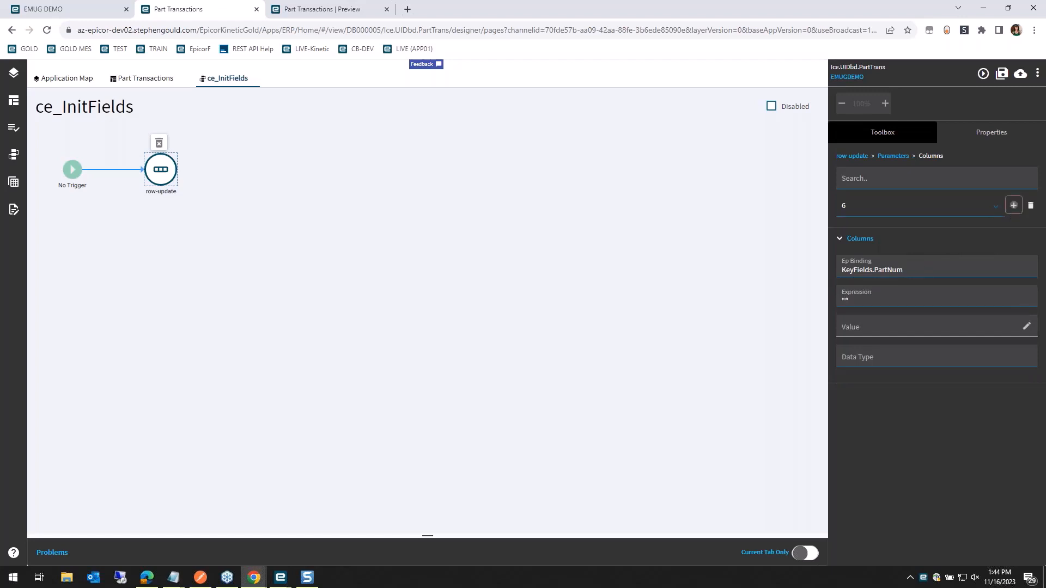
pyautogui.write('KeyFields.')
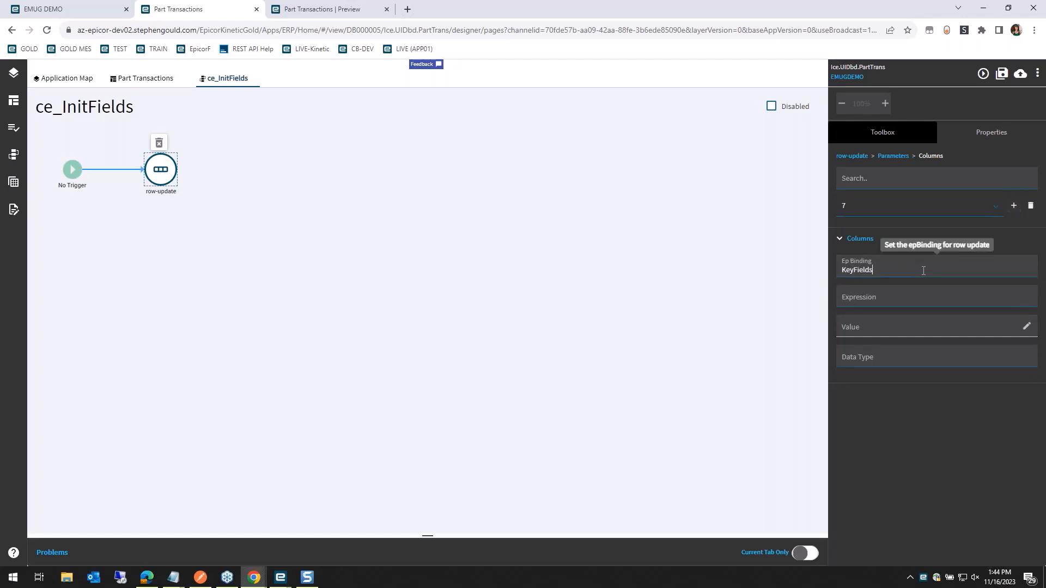
pyautogui.press('Down')
pyautogui.press('Down')
pyautogui.press('Down')
pyautogui.press('Down')
pyautogui.press('Down')
pyautogui.press('Down')
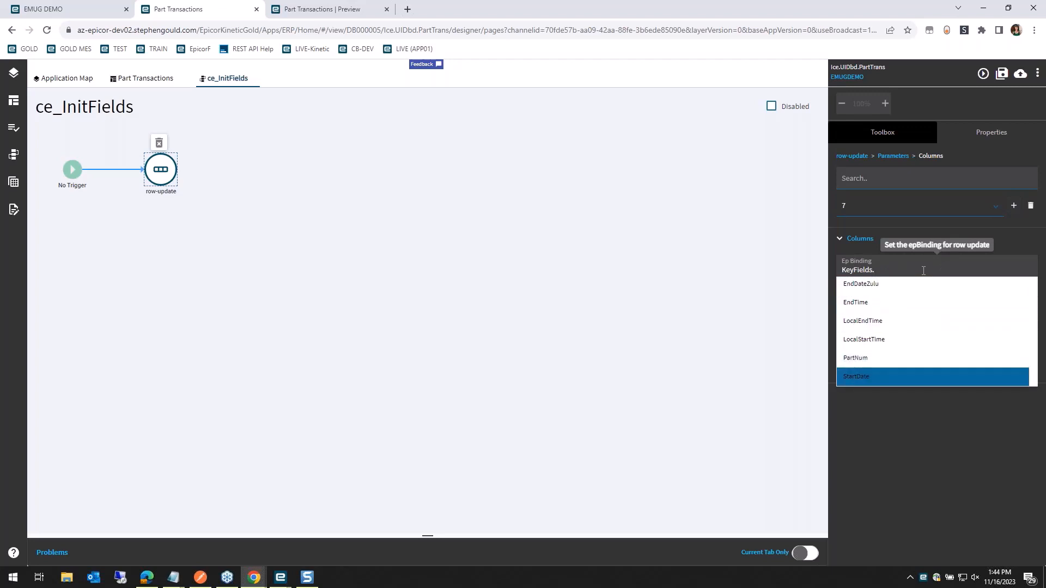
pyautogui.press('Return')
pyautogui.press('Tab')
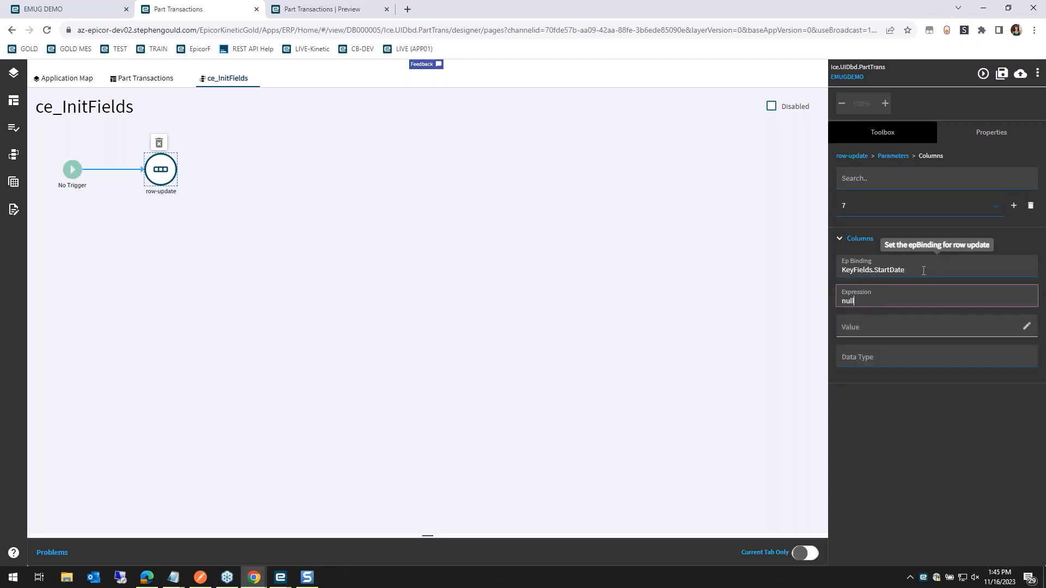
# Add an eighth row-update column bound to KeyFields.StartDateZulu with an empty-string expression.
pyautogui.click(1013, 205)
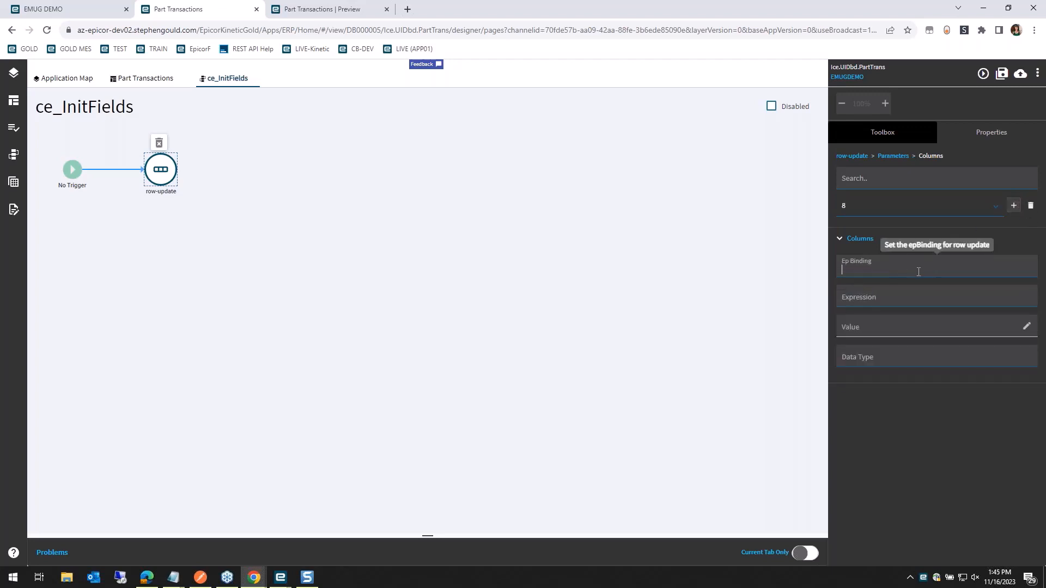
pyautogui.write('KeyFields.')
pyautogui.press('Down')
pyautogui.press('Down')
pyautogui.press('Down')
pyautogui.press('Down')
pyautogui.press('Down')
pyautogui.press('Down')
pyautogui.press('Down')
pyautogui.press('Down')
pyautogui.press('Up')
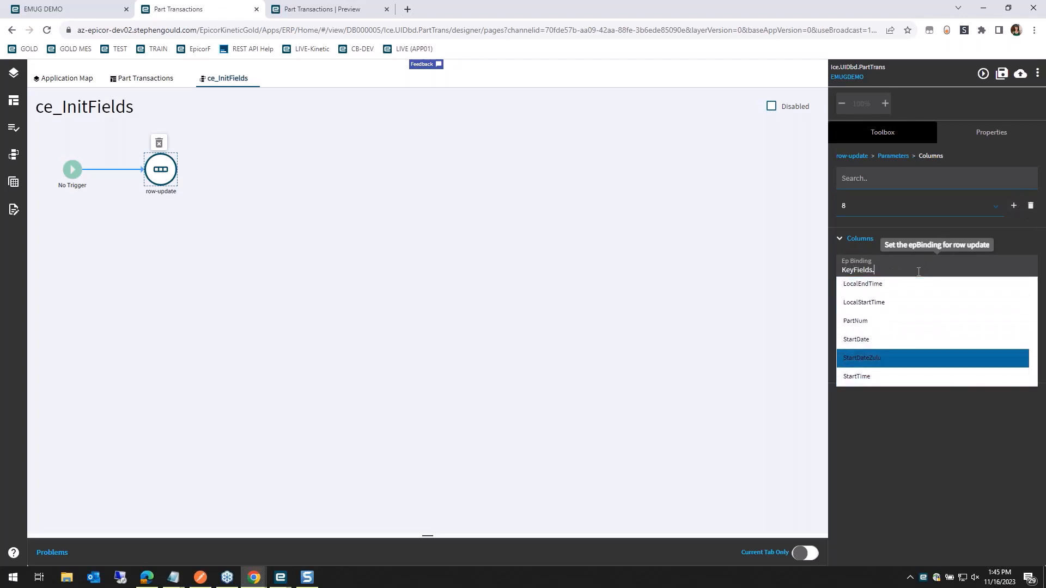
pyautogui.press('Return')
pyautogui.press('Tab')
pyautogui.write('""')
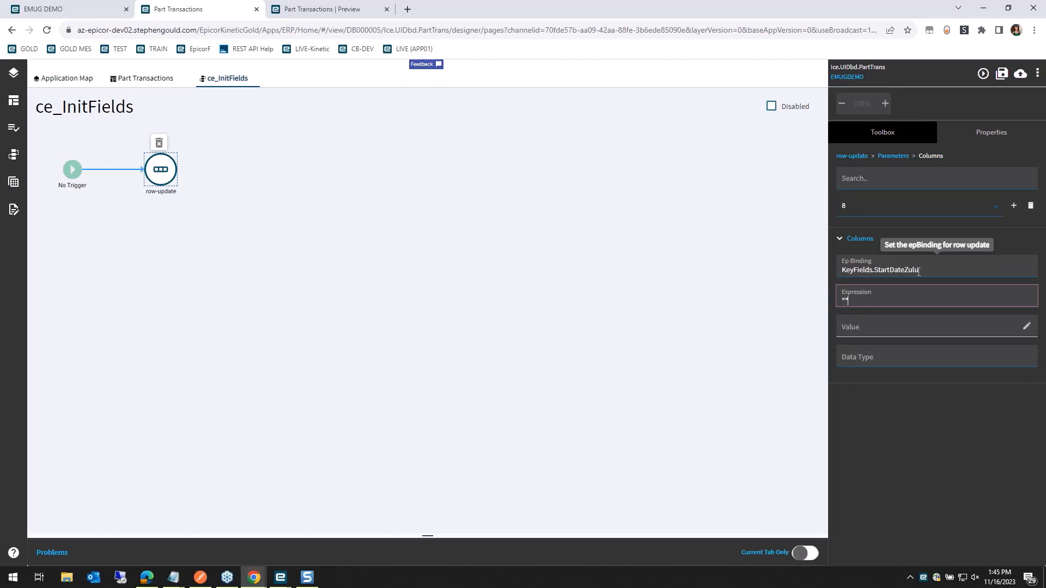
# Add a ninth row-update column bound to KeyFields.StartTime with the expression 0, and save the layer.
pyautogui.click(1015, 207)
pyautogui.click(912, 268)
pyautogui.write('KeyFields')
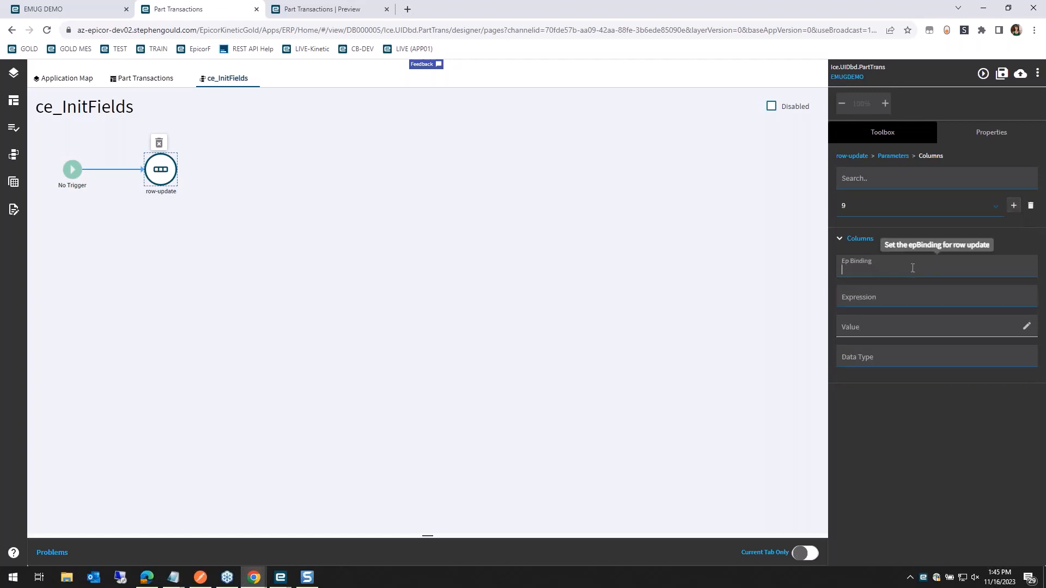
pyautogui.write('.')
pyautogui.press('Down')
pyautogui.press('Down')
pyautogui.press('Down')
pyautogui.press('Down')
pyautogui.press('Down')
pyautogui.press('Down')
pyautogui.press('Down')
pyautogui.press('Down')
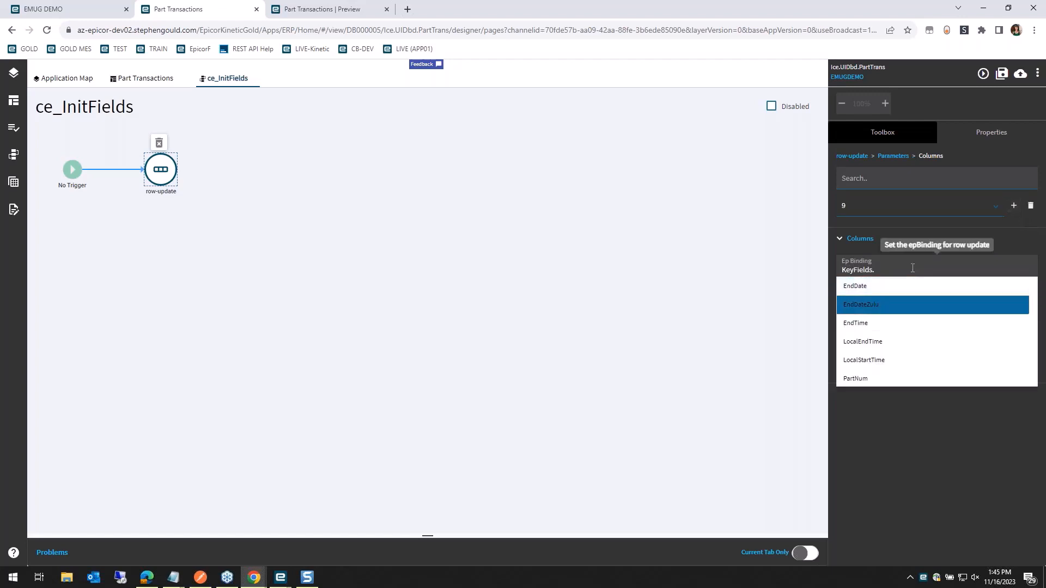
pyautogui.press('Return')
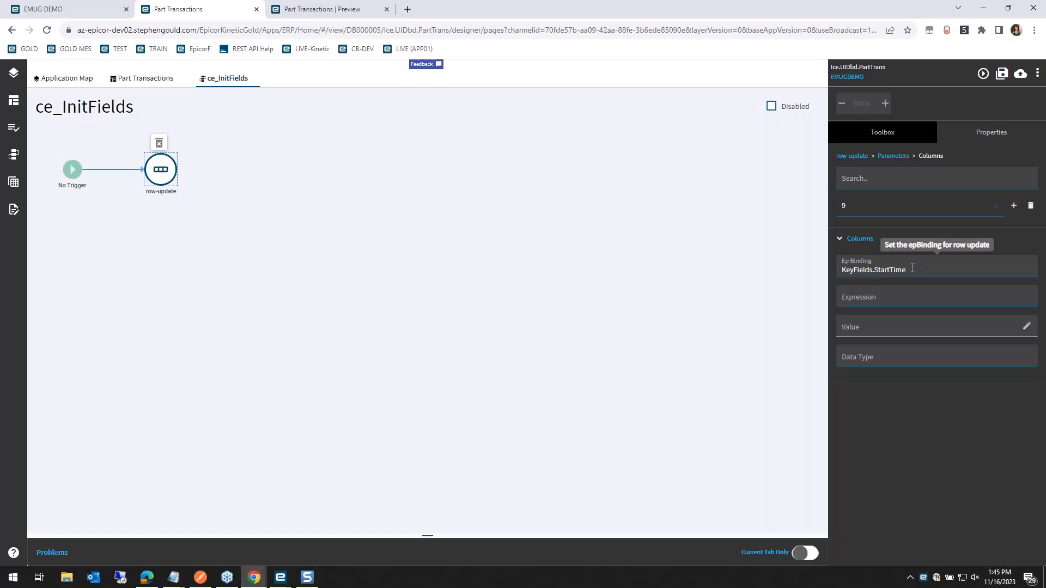
pyautogui.press('Tab')
pyautogui.write('0')
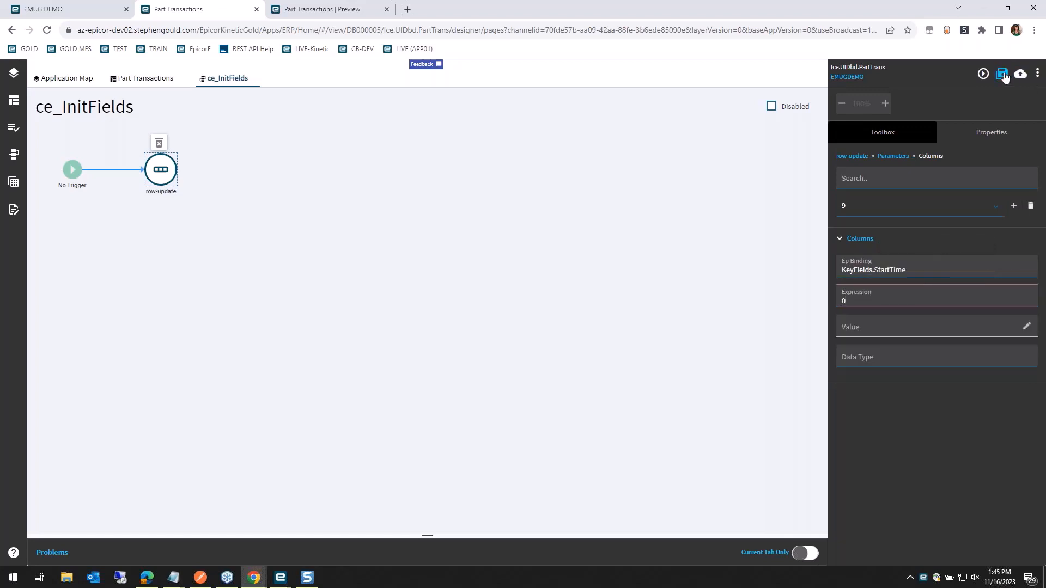
pyautogui.click(1005, 76)
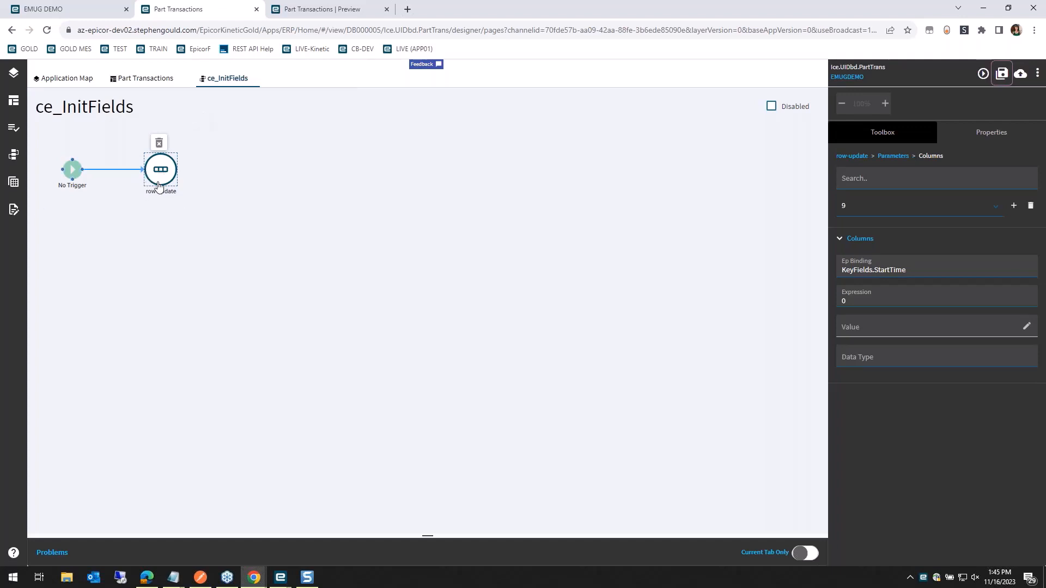
# Preview the saved layer and test whether the Local Start Time and Start Date Zulu fields accept entry.
pyautogui.hotkey('ctrl', 'Tab')
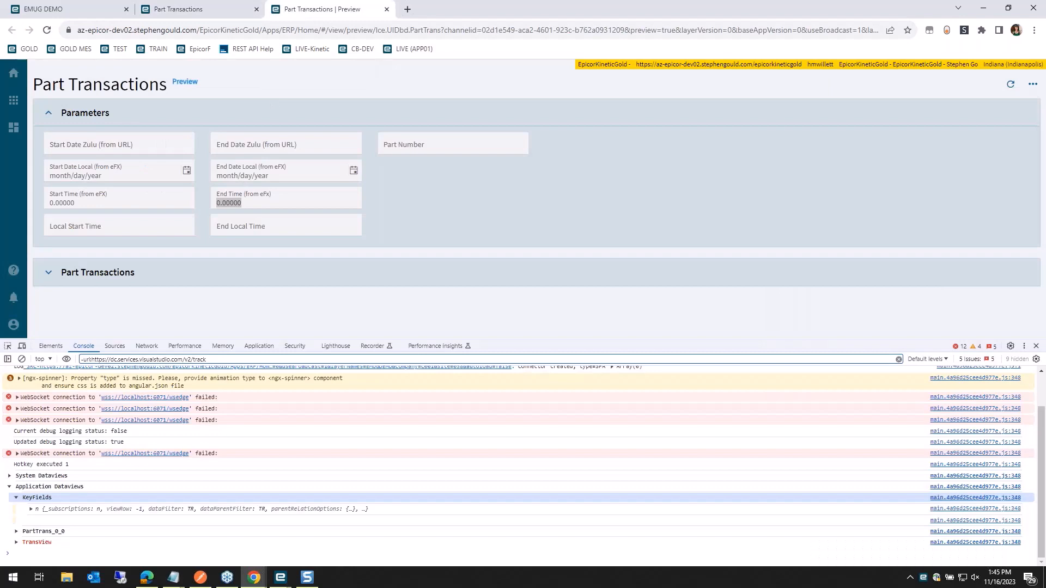
pyautogui.click(213, 7)
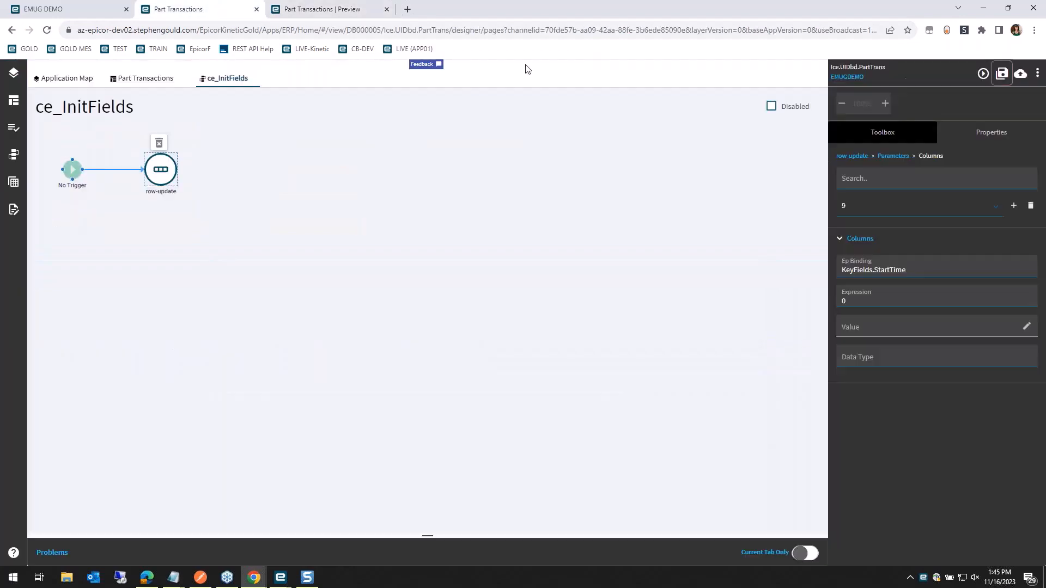
pyautogui.click(984, 75)
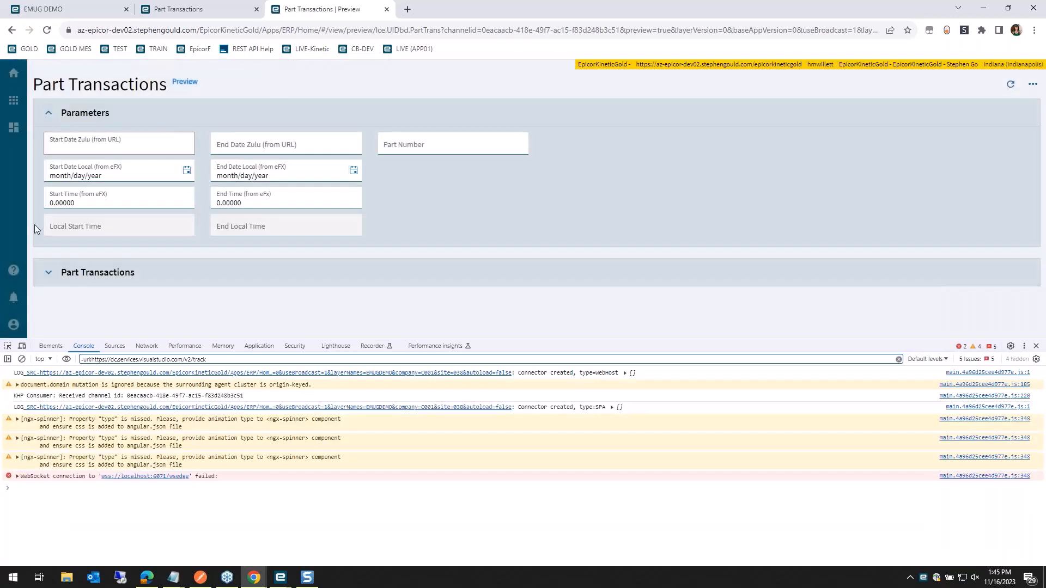
pyautogui.click(136, 219)
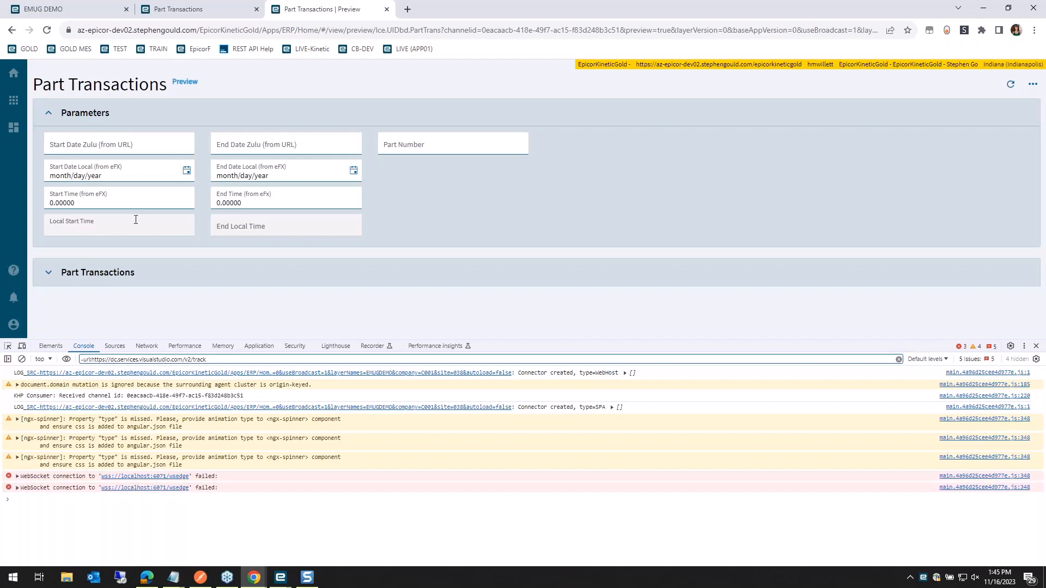
pyautogui.click(114, 153)
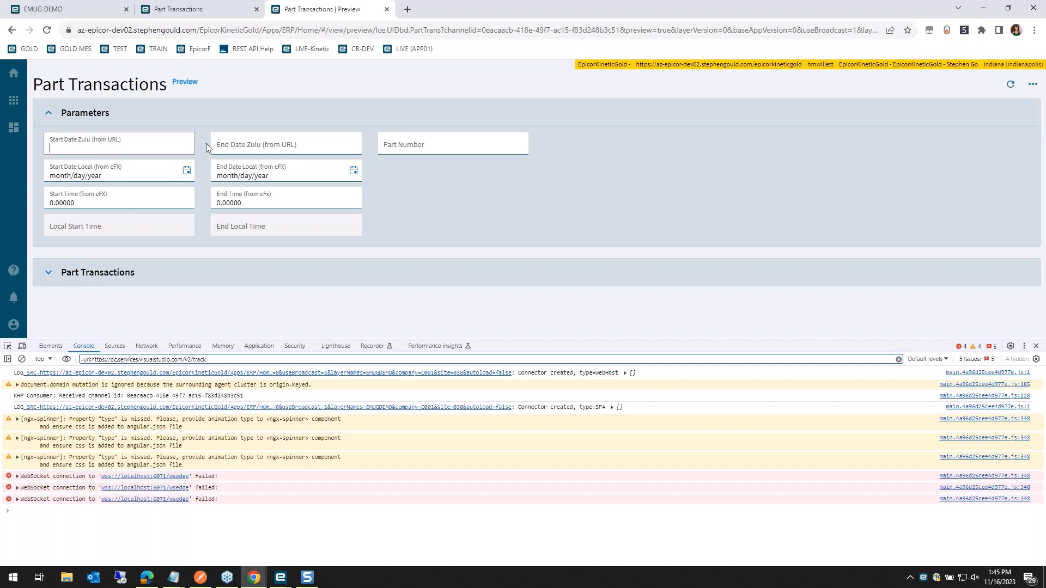
# Log the dataviews to the browser console, inspect the KeyFields row values, and close the developer tools.
pyautogui.click(518, 89)
pyautogui.hotkey('ctrl', 'alt', '8')
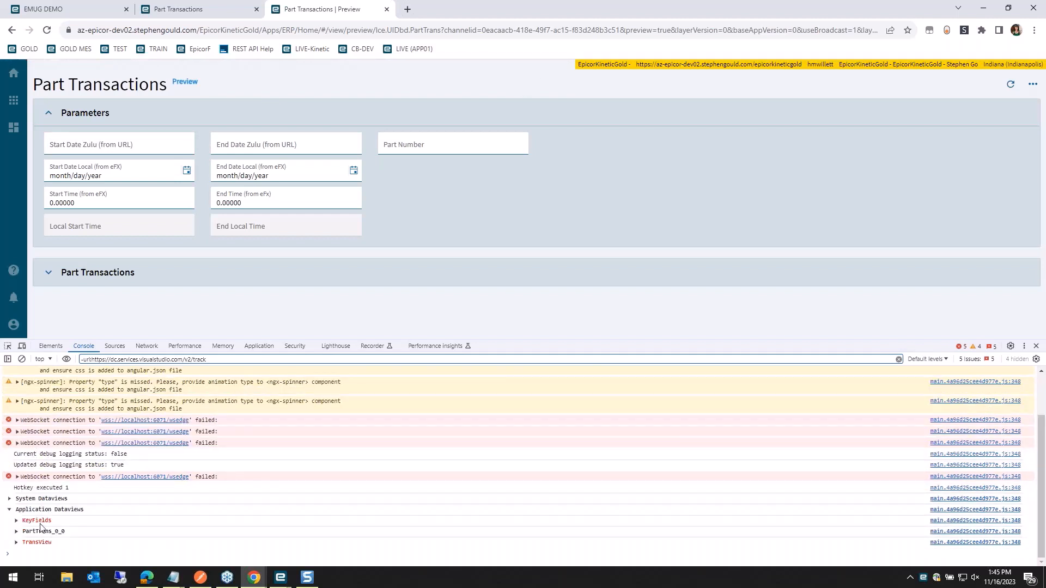
pyautogui.click(17, 521)
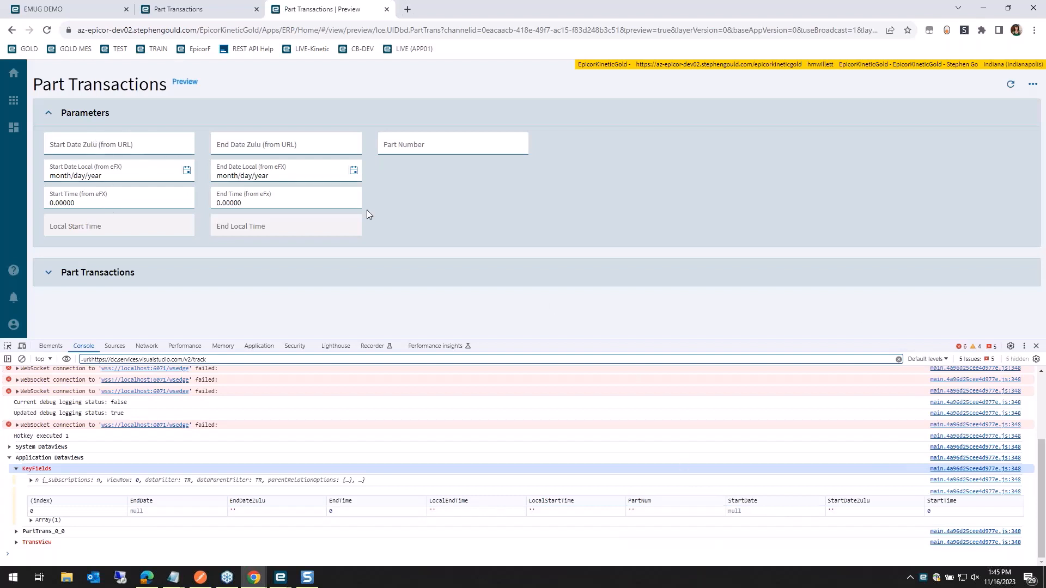
pyautogui.click(1038, 348)
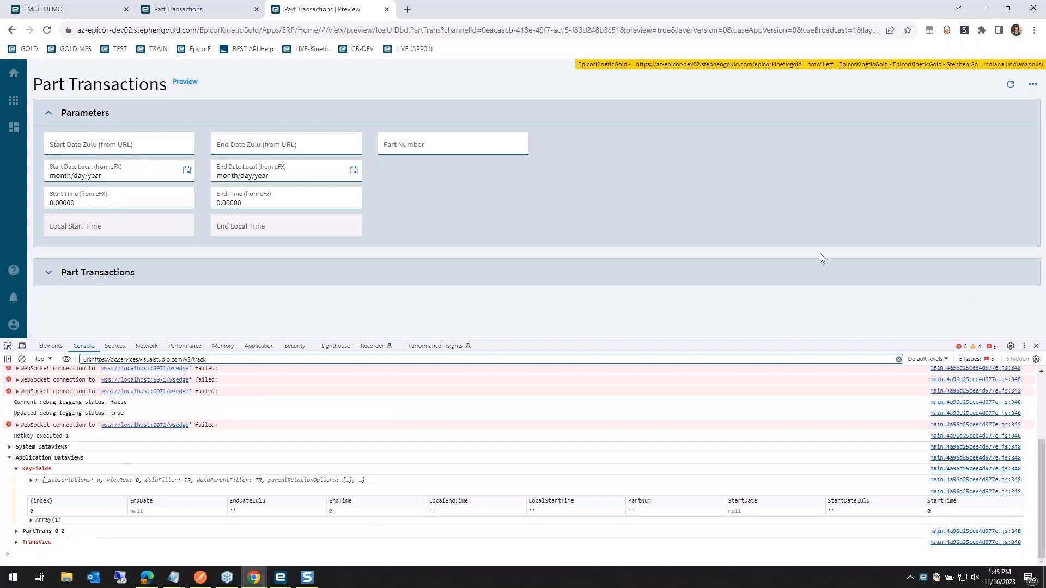
pyautogui.click(1036, 347)
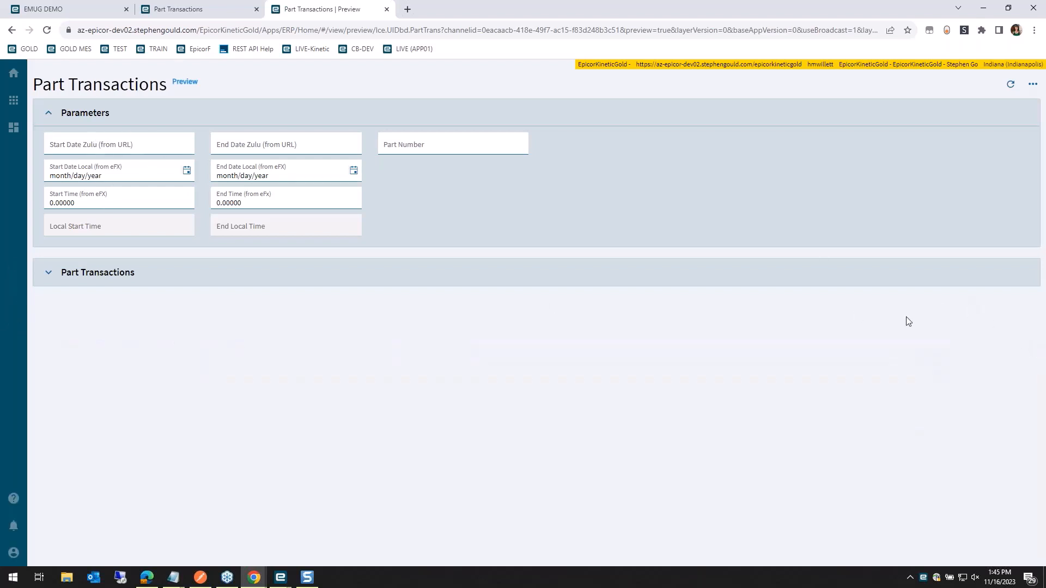
# Add a Button component to the header of the Parameters panel on the Part Transactions page in the designer.
pyautogui.click(176, 4)
pyautogui.click(256, 163)
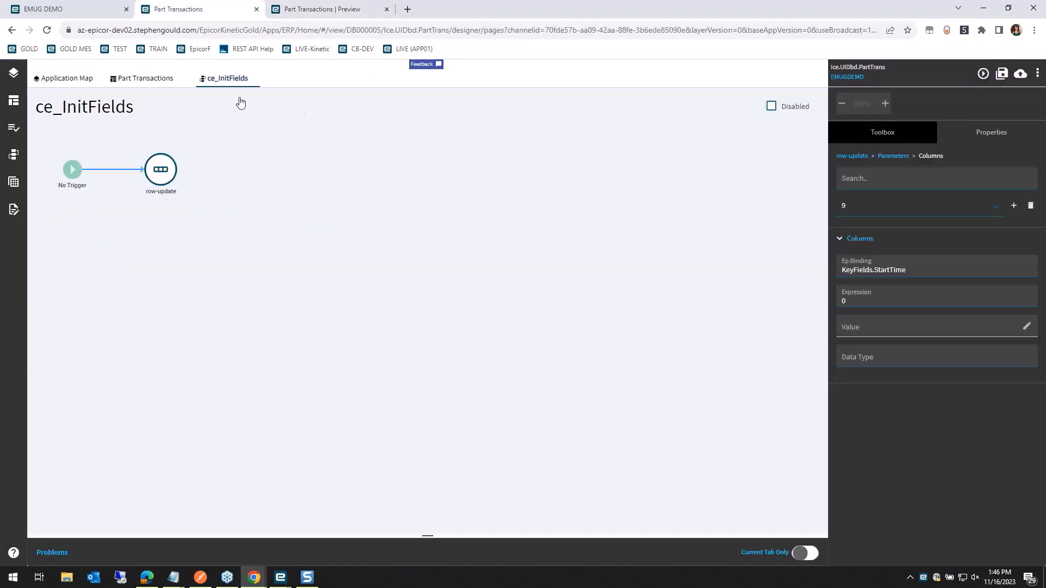
pyautogui.click(155, 85)
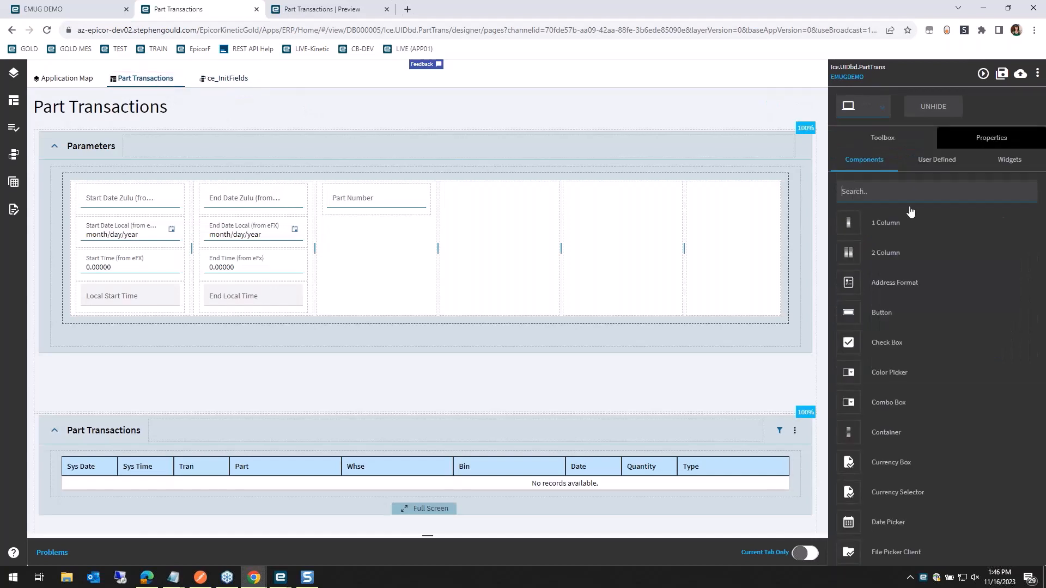
pyautogui.moveTo(858, 313); pyautogui.dragTo(184, 142)
pyautogui.click(165, 153)
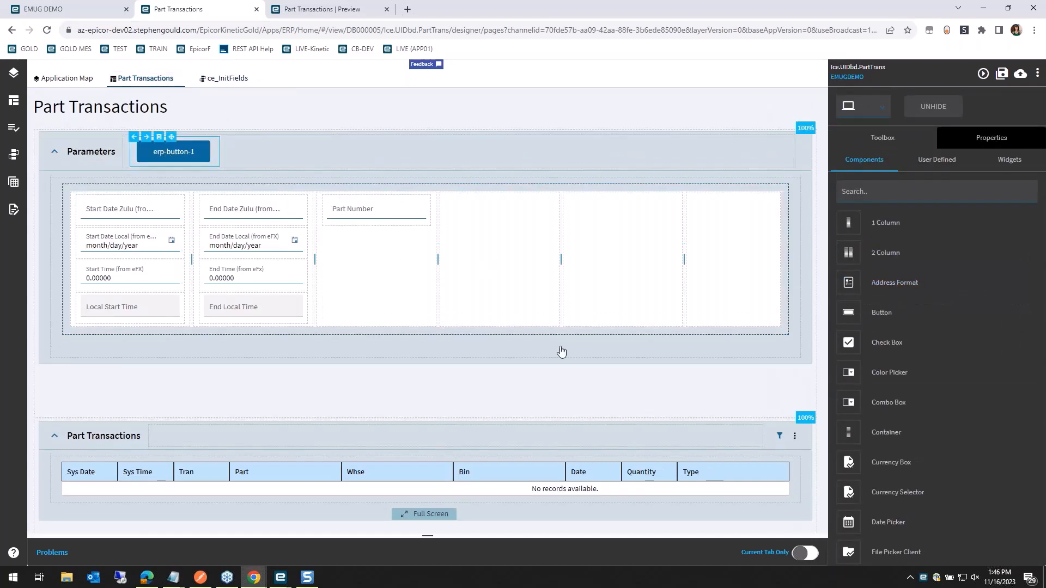
# Set the new button's Id to btnClear.
pyautogui.click(1007, 140)
pyautogui.click(905, 246)
pyautogui.hotkey('ctrl', 'a')
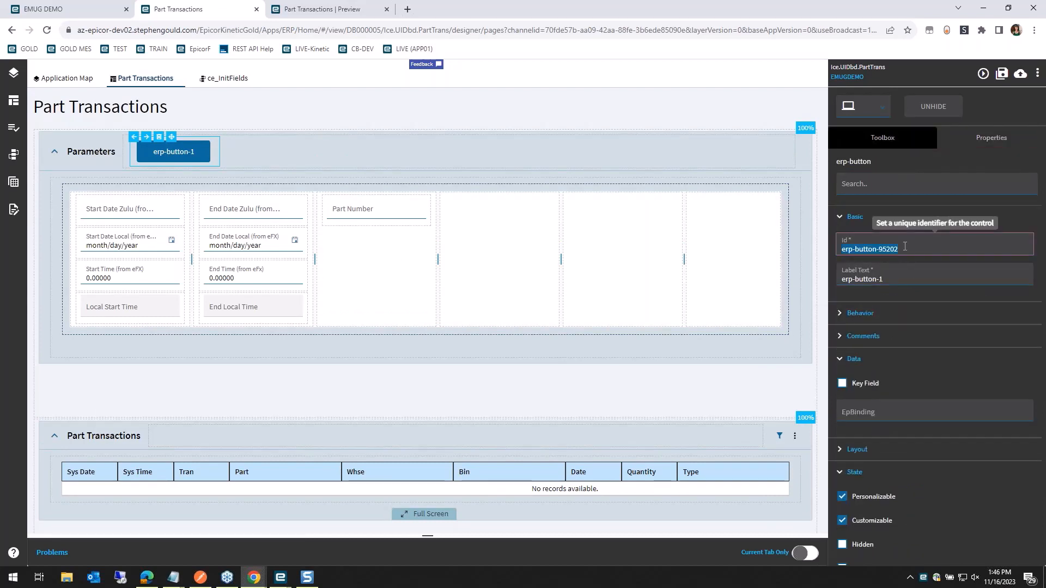
pyautogui.write('btnClear')
pyautogui.press('Tab')
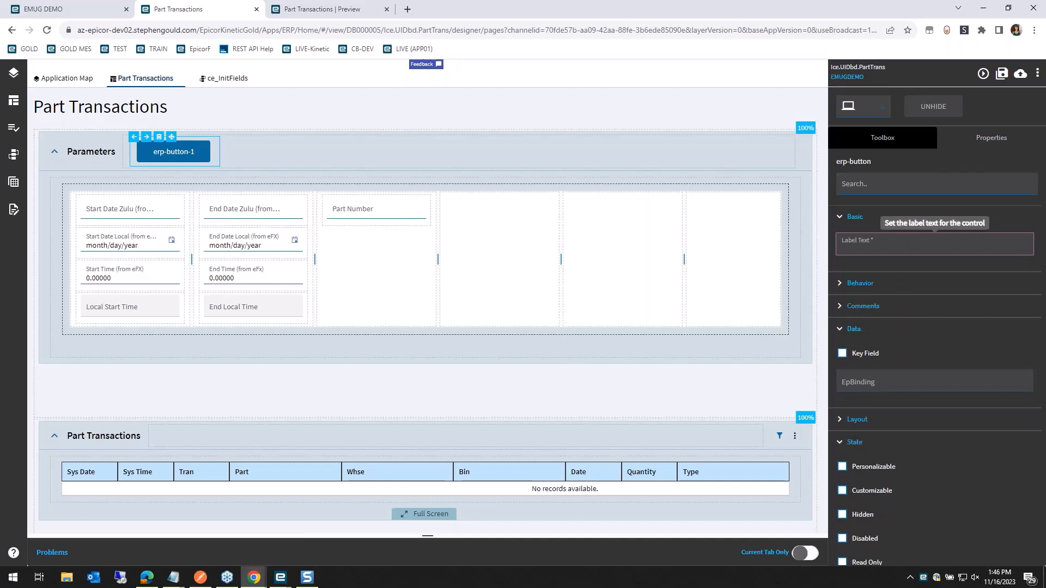
# Set the label text of the button in the Parameters header to Clear Fields.
pyautogui.click(169, 156)
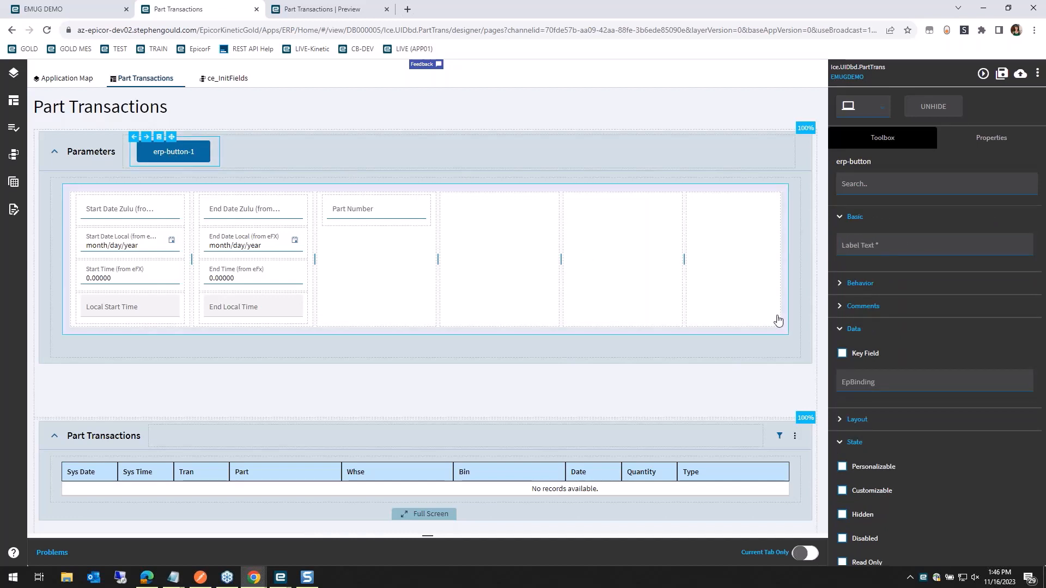
pyautogui.click(344, 216)
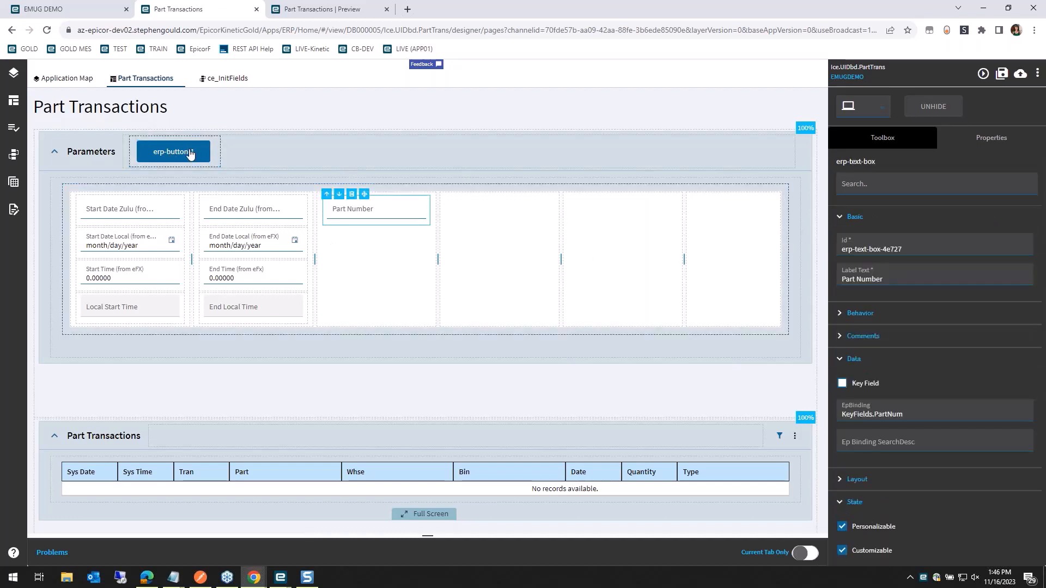
pyautogui.click(161, 156)
pyautogui.click(896, 280)
pyautogui.hotkey('ctrl', 'a')
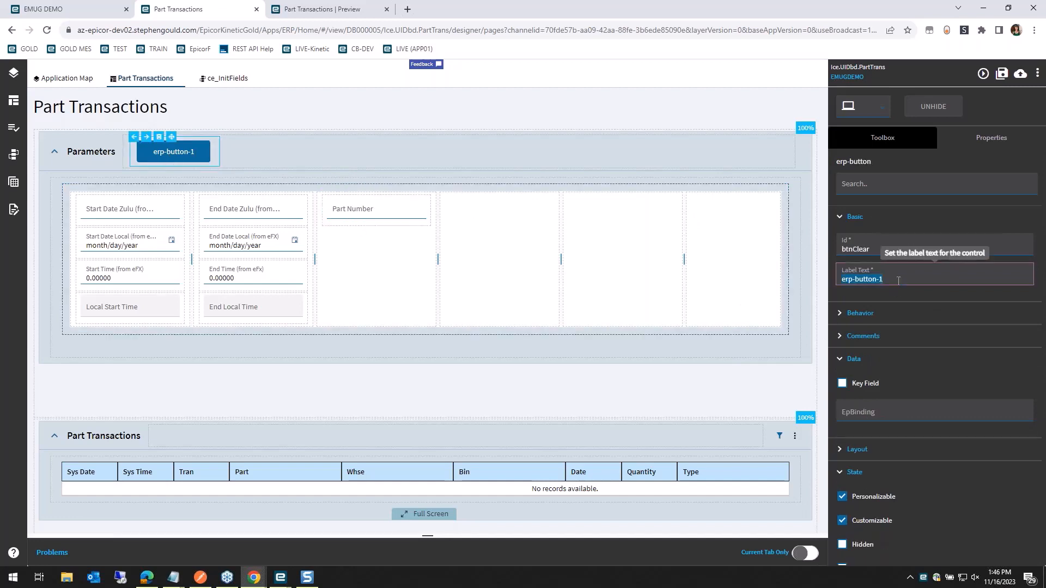
pyautogui.write('Cel')
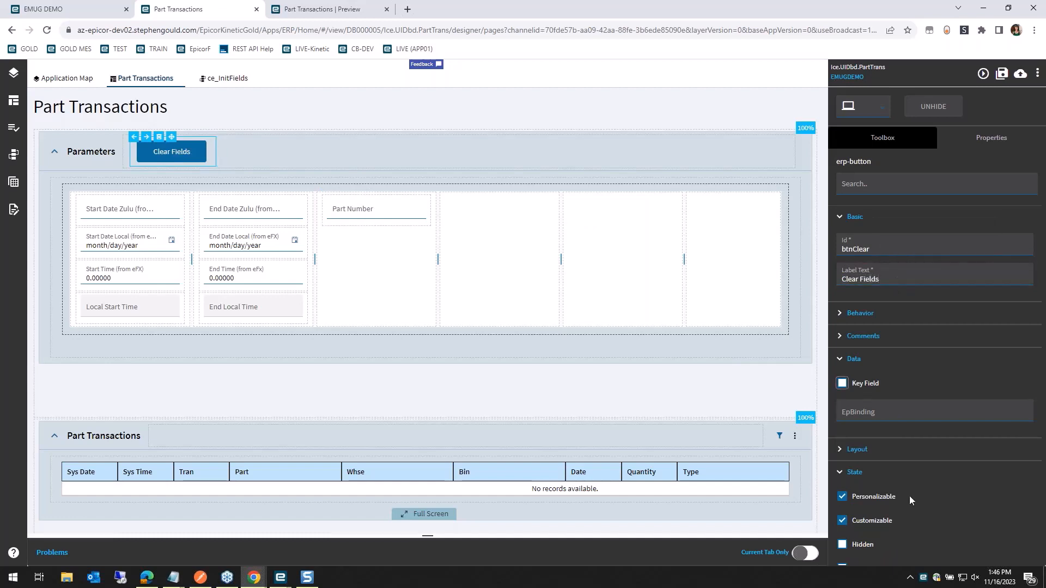
pyautogui.scroll(-6, 910, 496)
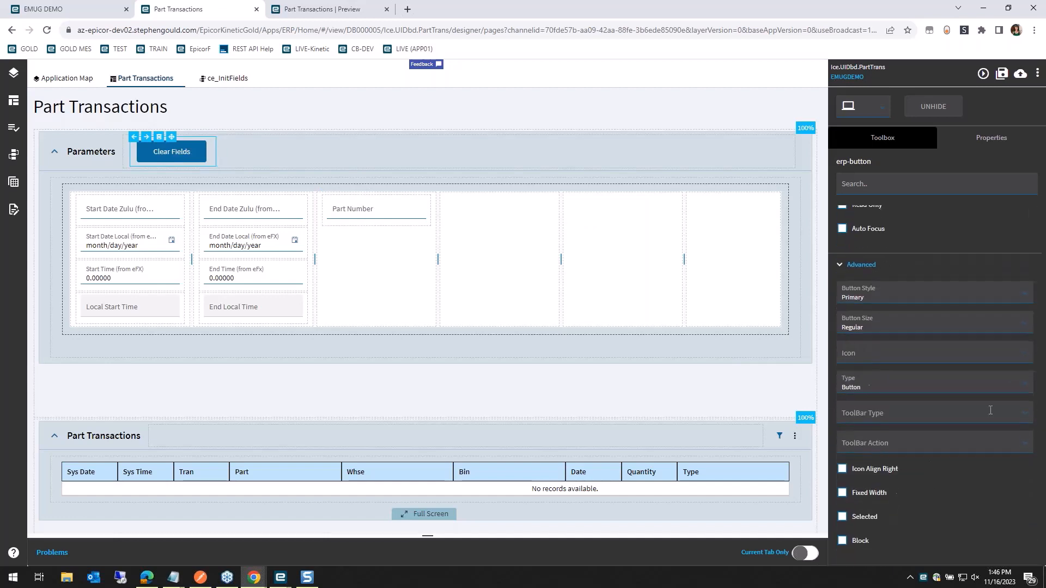
# Set the Clear Fields button's style to Secondary and create an On Click event for it.
pyautogui.click(1025, 298)
pyautogui.click(855, 337)
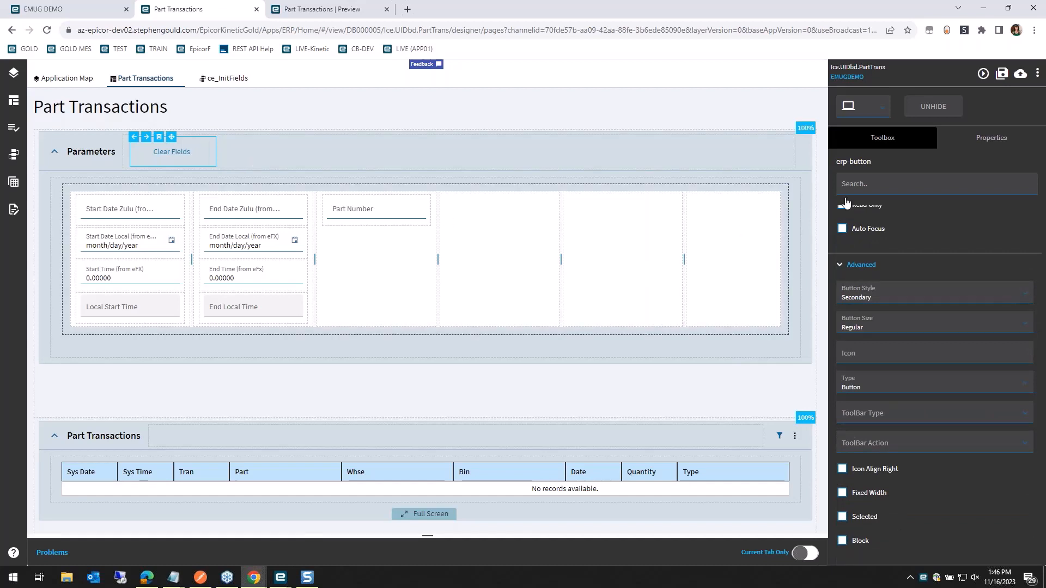
pyautogui.scroll(10, 934, 354)
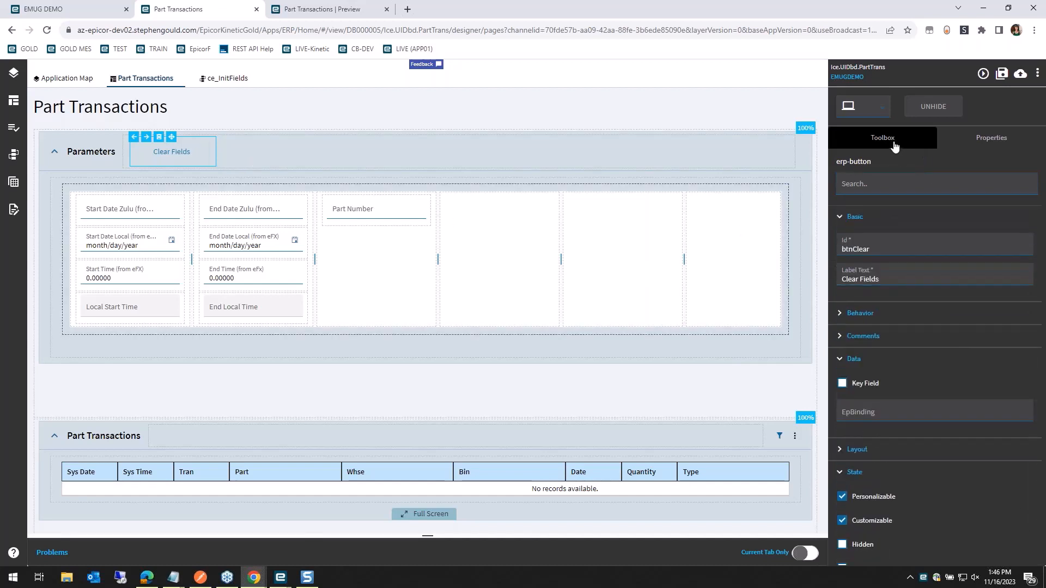
pyautogui.click(839, 314)
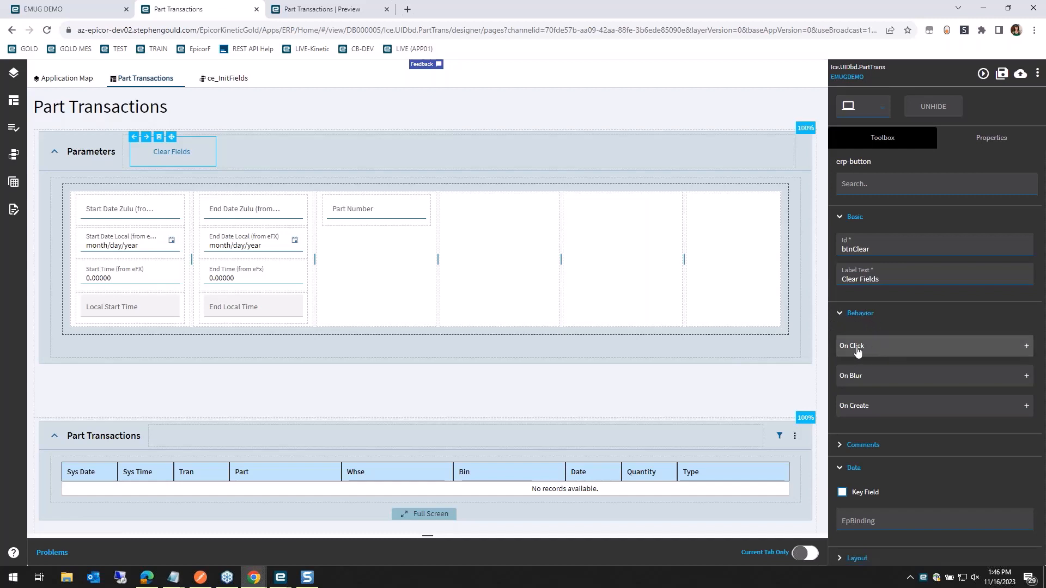
pyautogui.click(907, 347)
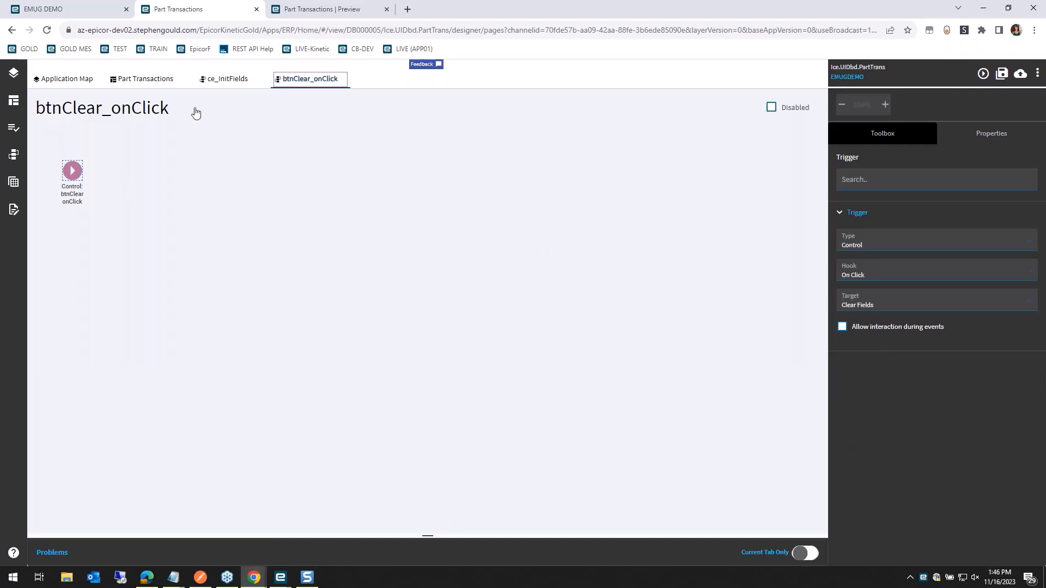
# Rename the button's click event as ce_btnClear_onClick.
pyautogui.click(73, 192)
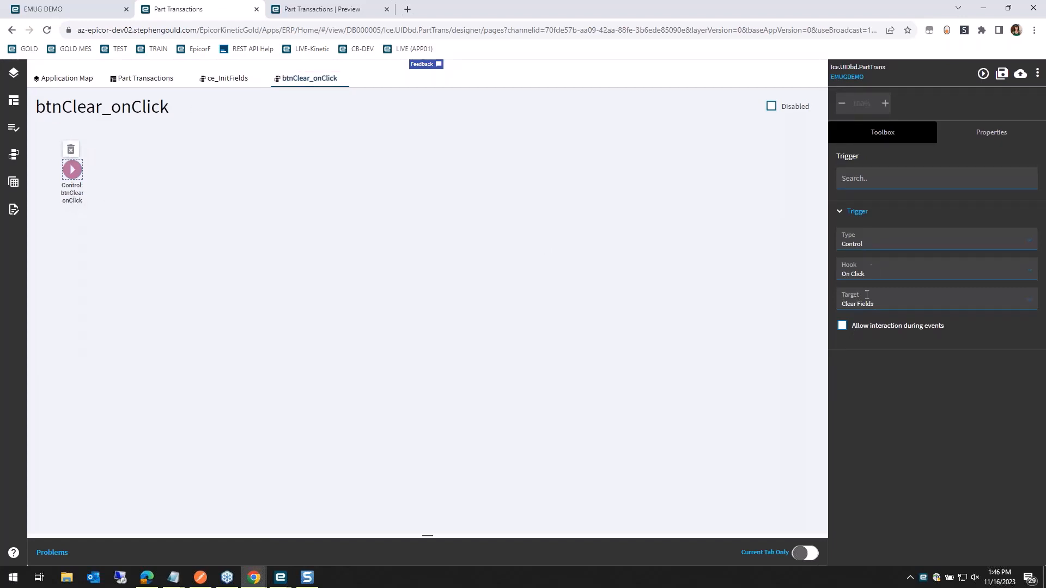
pyautogui.click(75, 109)
pyautogui.click(909, 180)
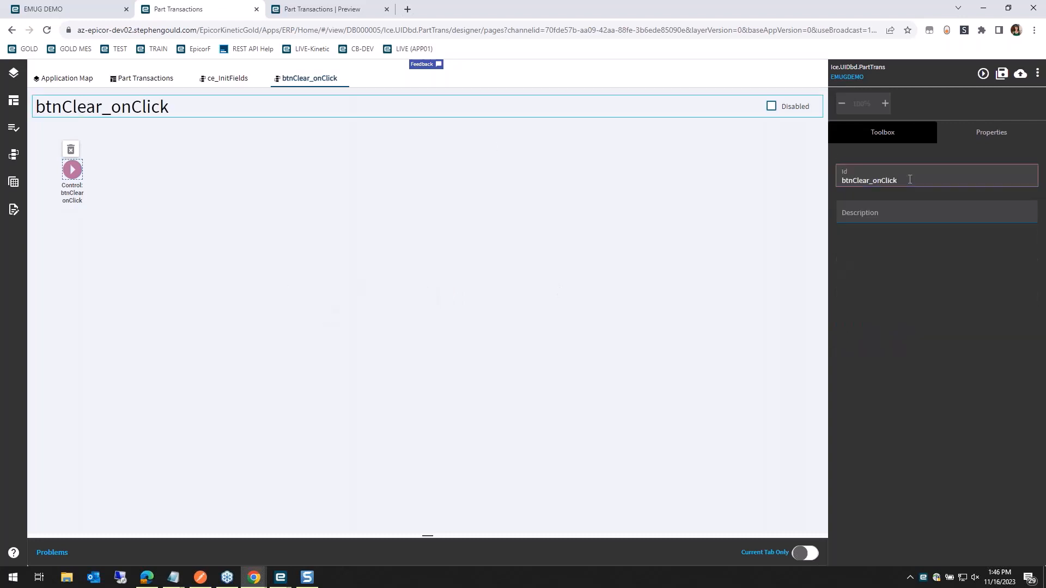
pyautogui.press('Home')
pyautogui.write('ce_')
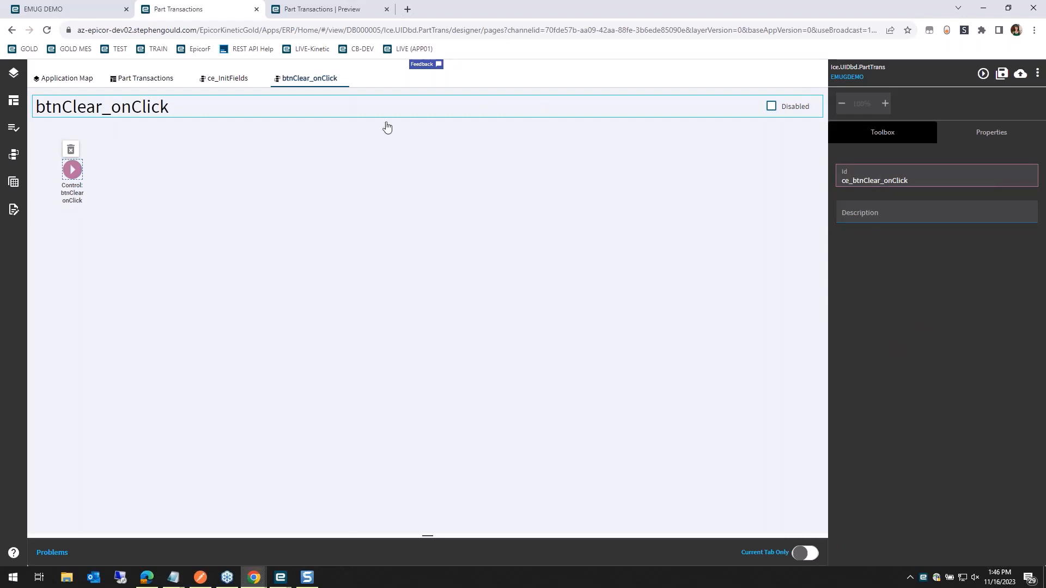
# Browse the event folders and filter the events list by the prefix ce_.
pyautogui.click(12, 156)
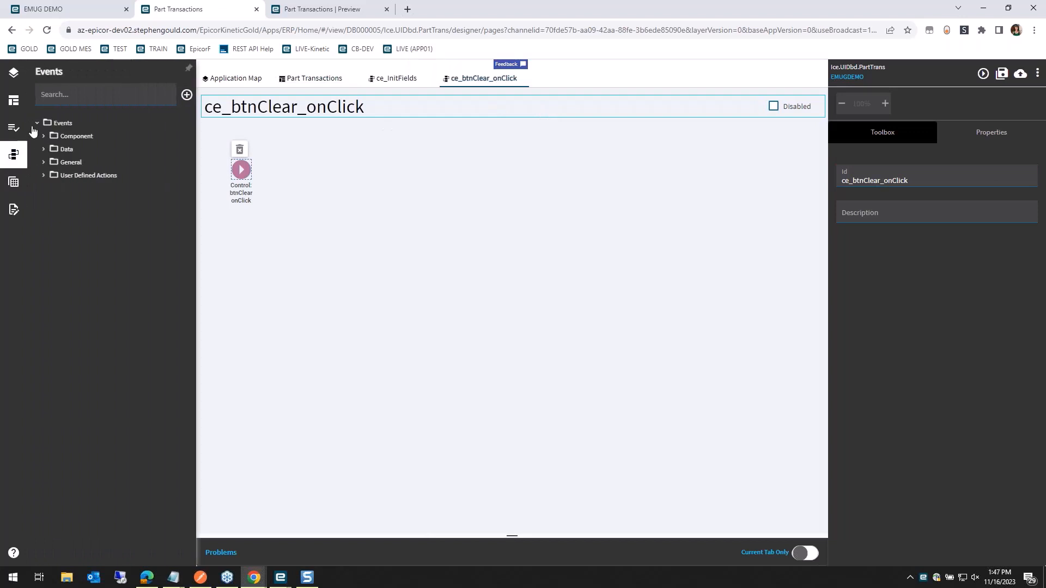
pyautogui.click(44, 175)
pyautogui.click(44, 163)
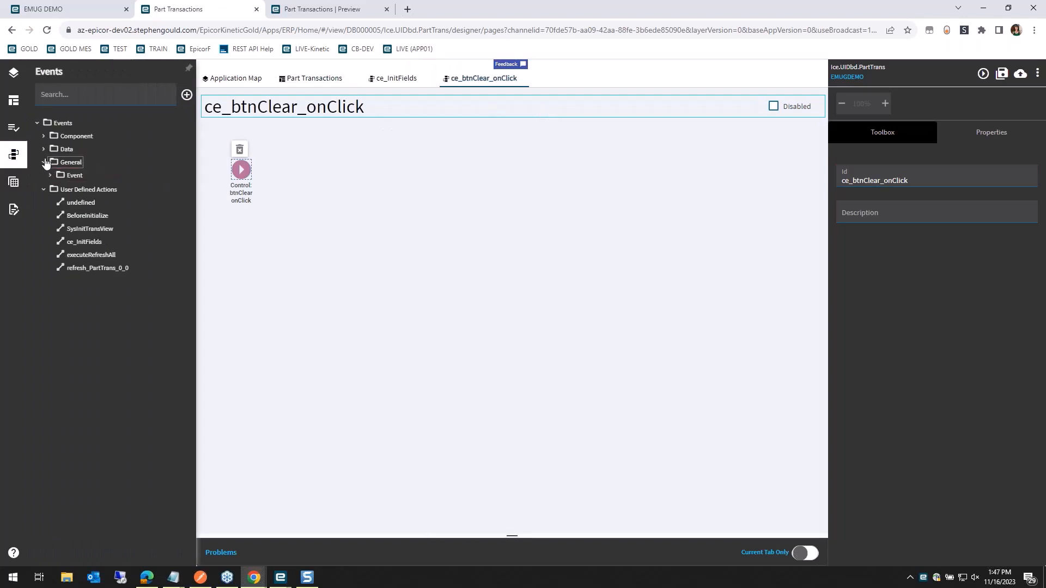
pyautogui.click(43, 149)
pyautogui.click(50, 215)
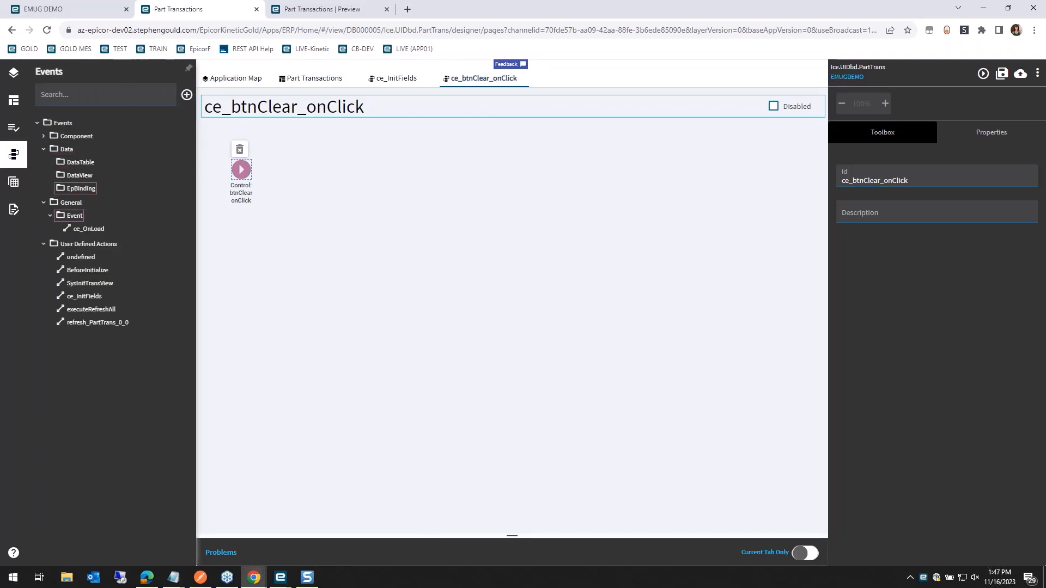
pyautogui.click(43, 136)
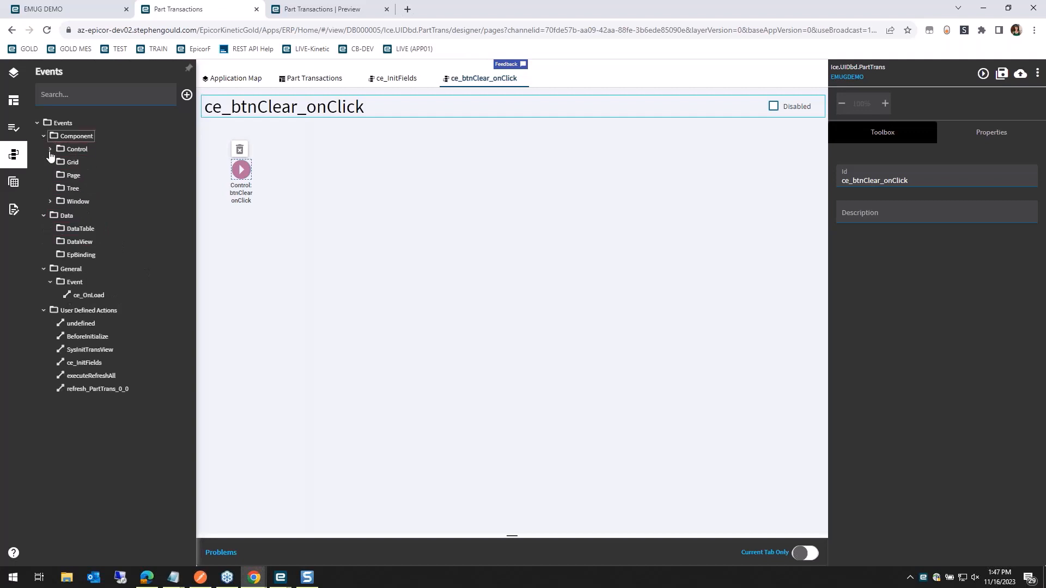
pyautogui.click(49, 152)
pyautogui.click(81, 102)
pyautogui.write('ce_')
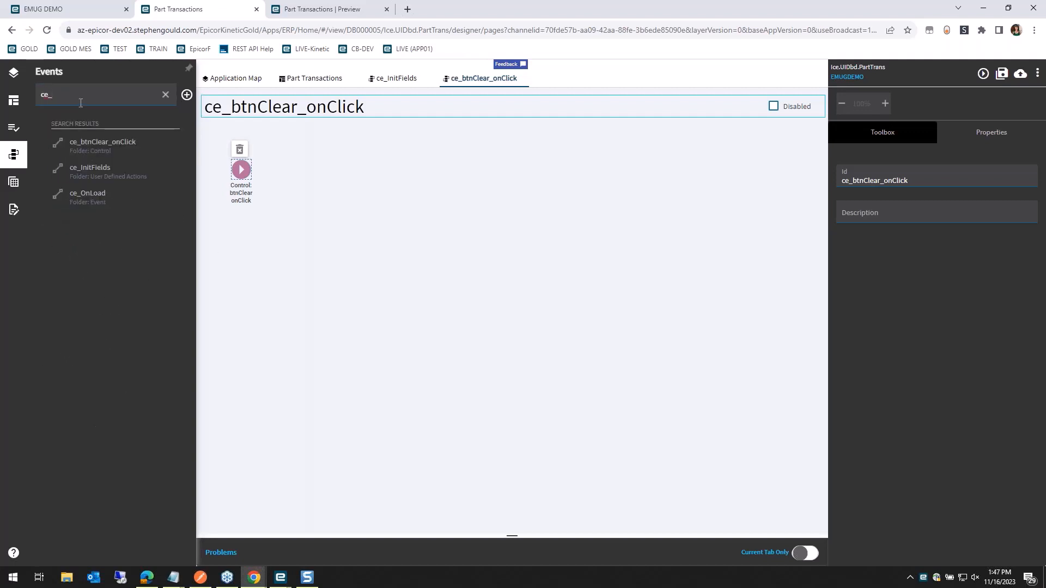
pyautogui.click(357, 262)
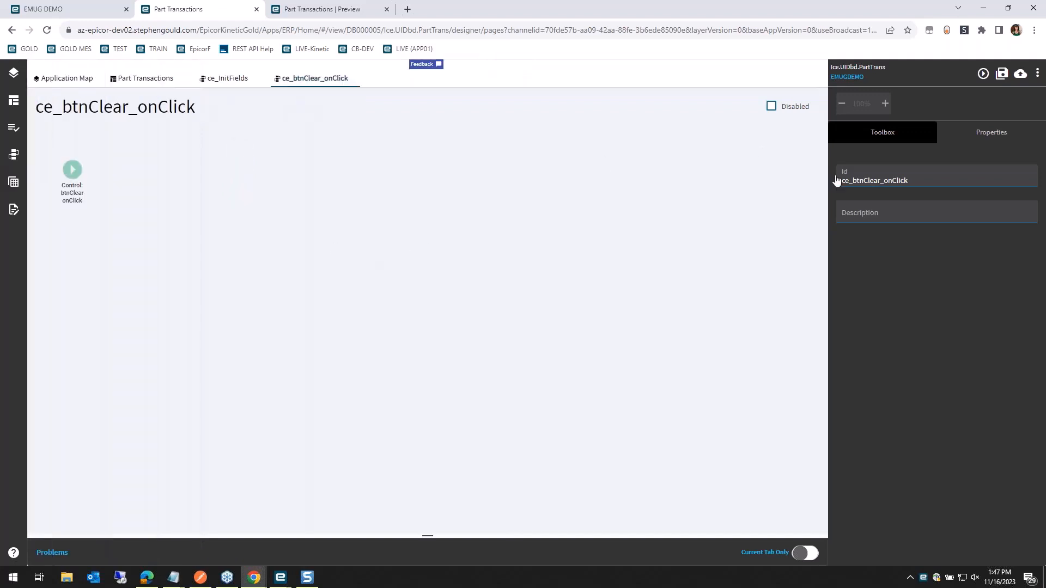
# Close the ce_InitFields event without saving changes and return to the ce_btnClear_onClick event.
pyautogui.click(874, 137)
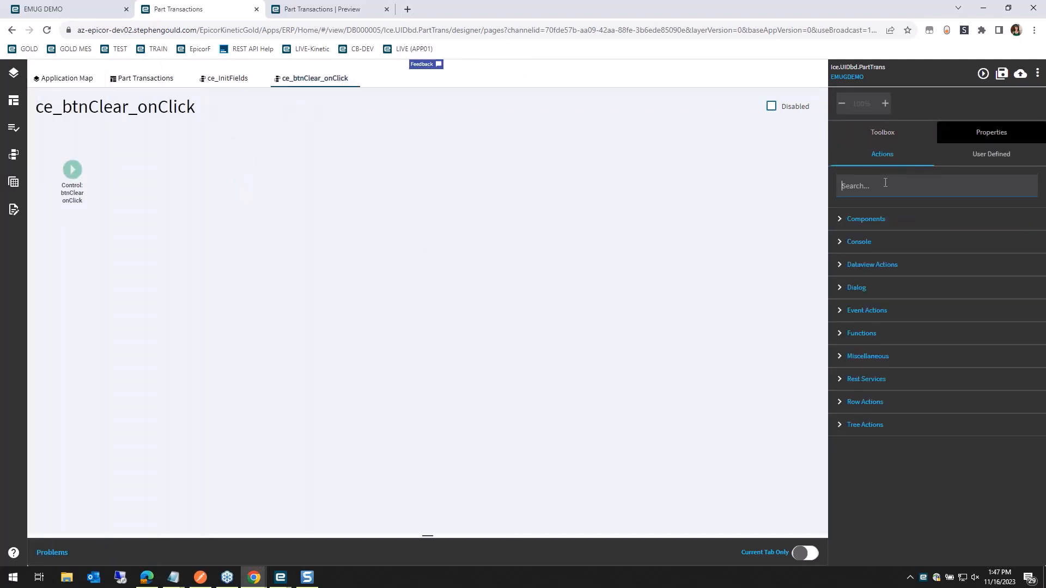
pyautogui.click(13, 154)
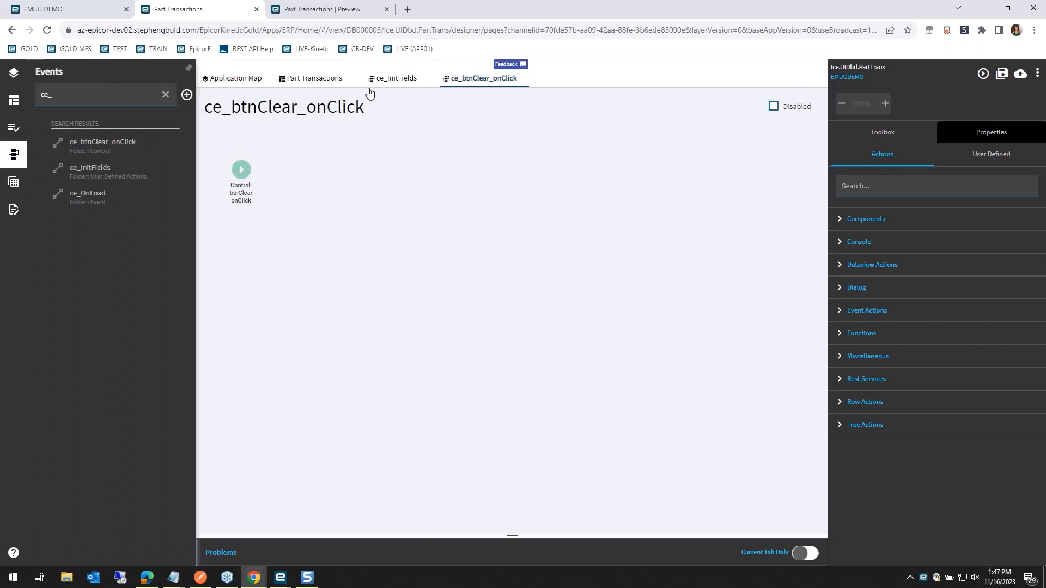
pyautogui.click(395, 80)
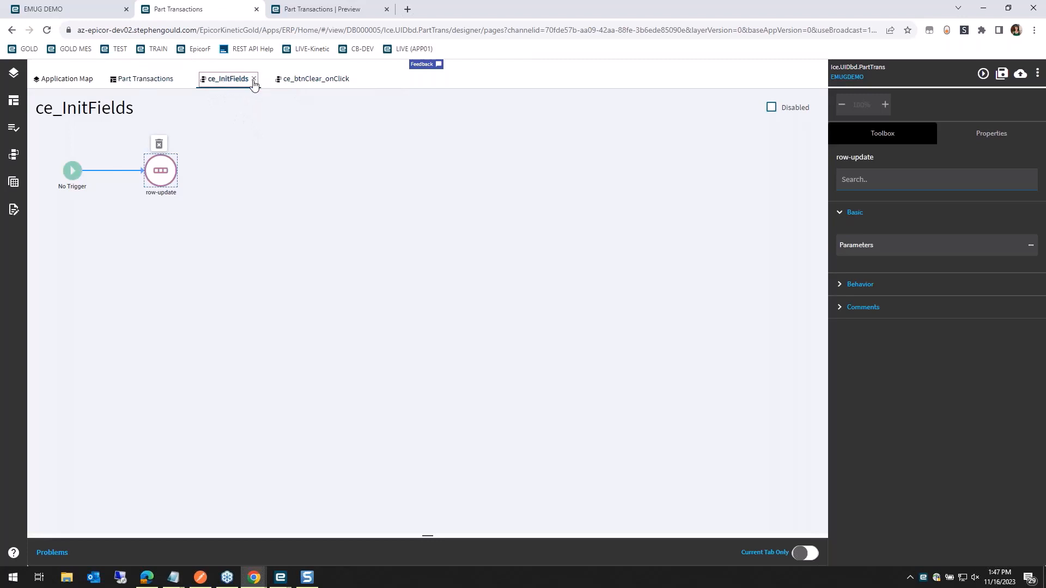
pyautogui.click(254, 80)
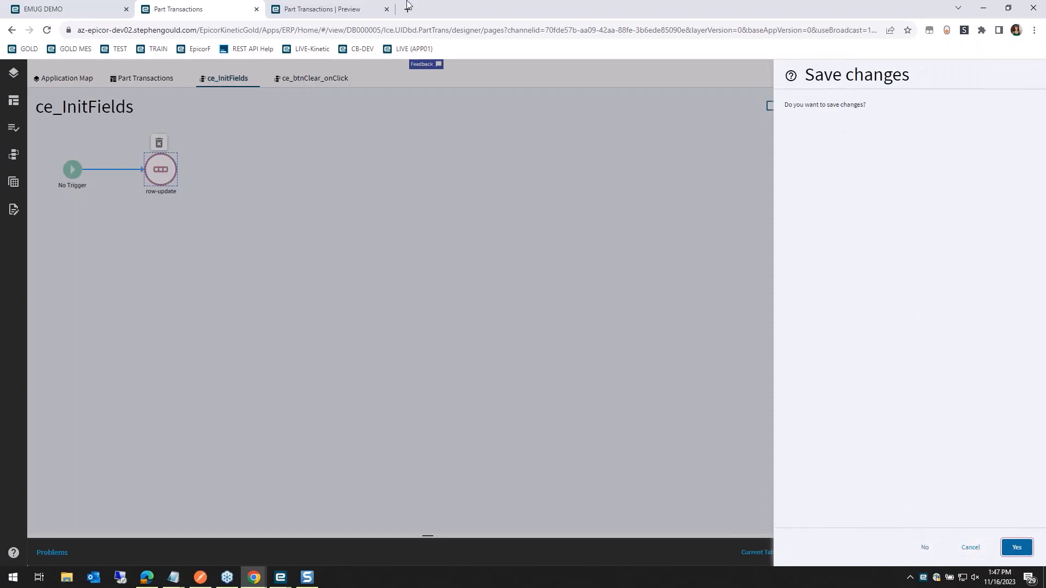
pyautogui.click(925, 548)
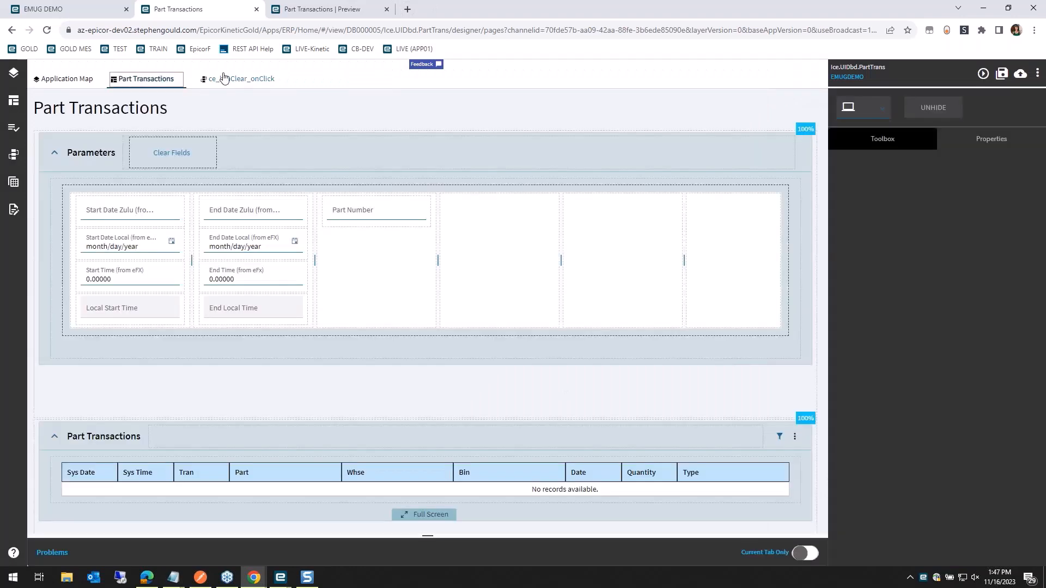
pyautogui.click(224, 79)
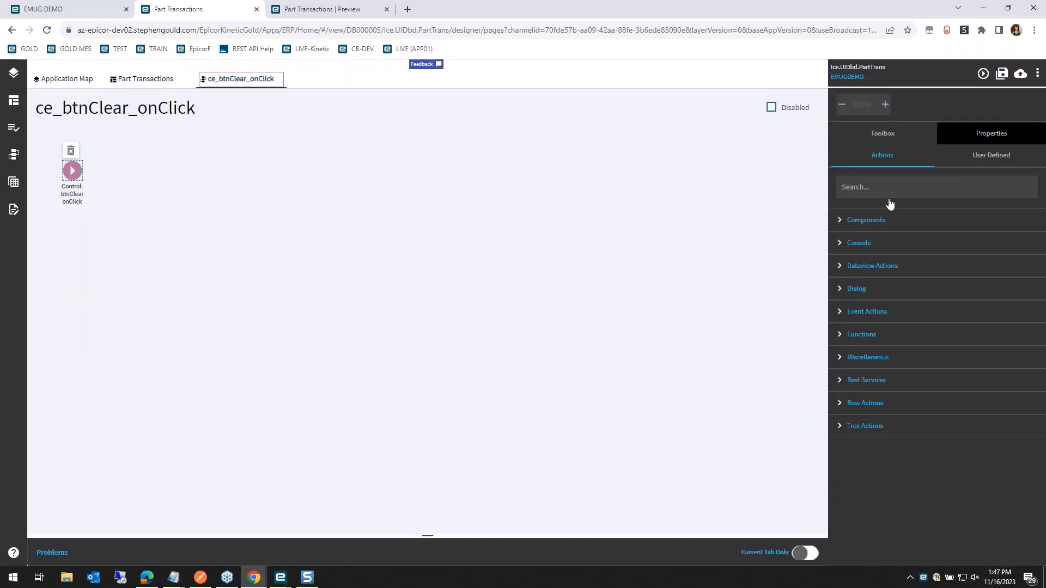
# Add an event-next action after the btnClear trigger in the ce_btnClear_onClick event.
pyautogui.click(969, 140)
pyautogui.click(904, 182)
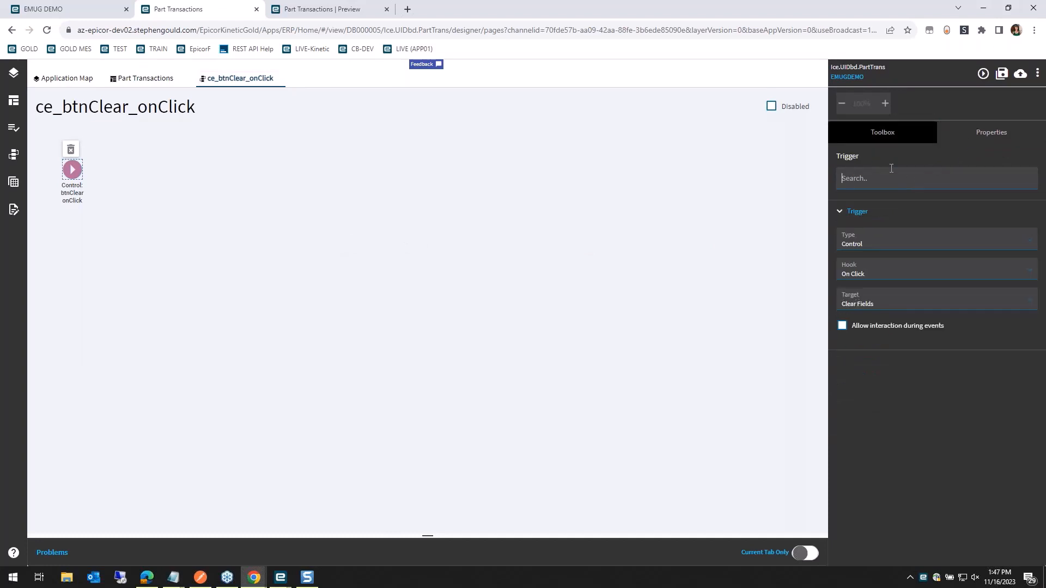
pyautogui.click(880, 136)
pyautogui.write('nex')
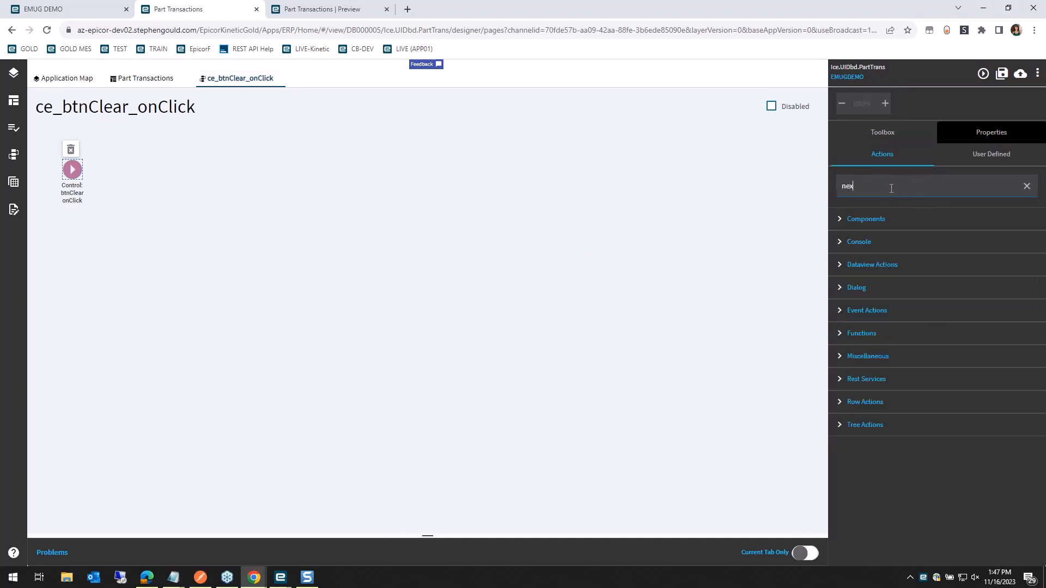
pyautogui.moveTo(897, 248); pyautogui.dragTo(161, 170)
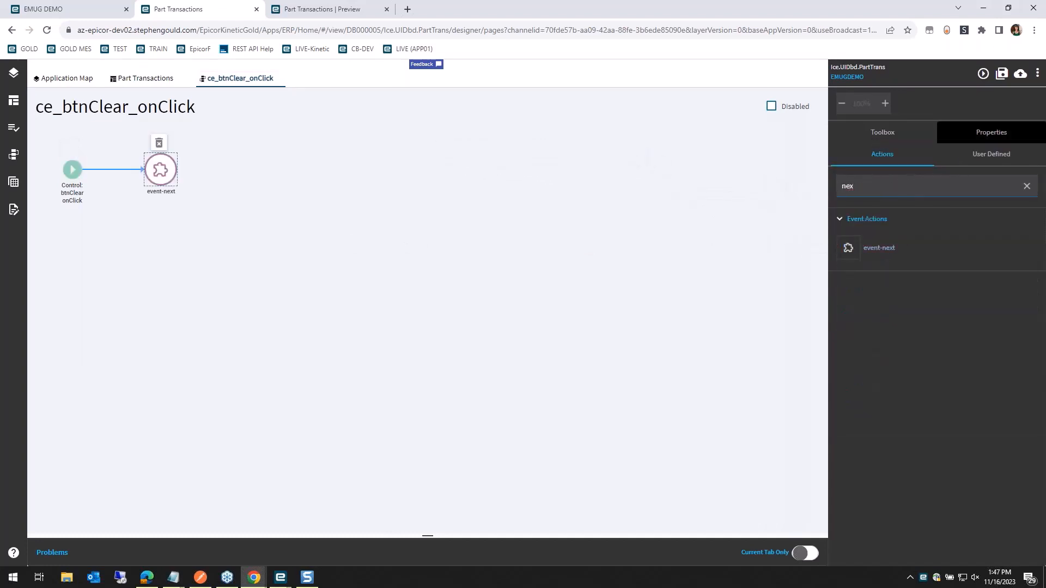
# Set the event-next action's Event Id to ce_InitFields and save the layer.
pyautogui.click(1030, 132)
pyautogui.click(902, 239)
pyautogui.write('c')
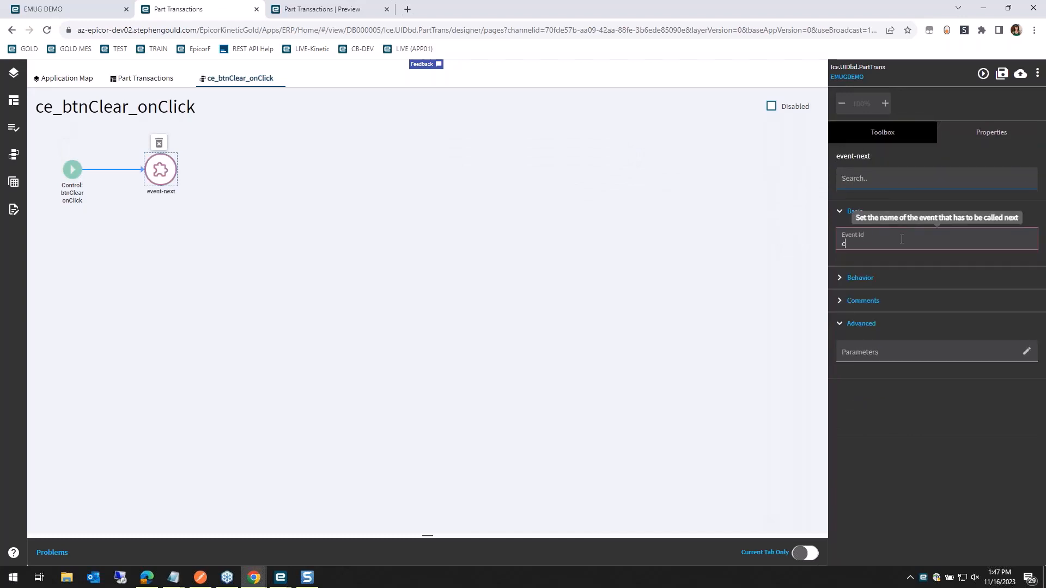
pyautogui.write('e_InitFields')
pyautogui.click(1002, 74)
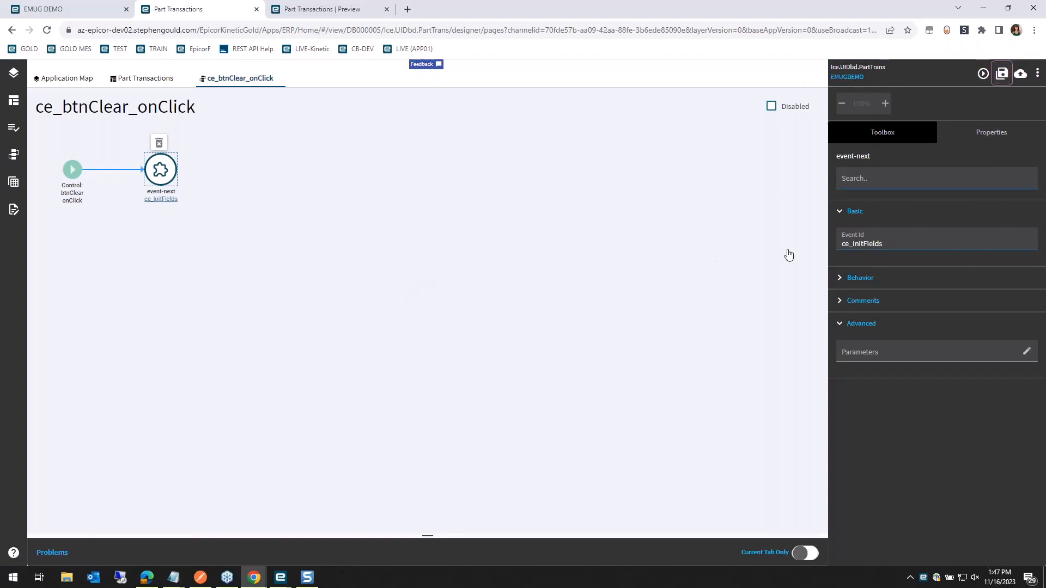
# Preview the dashboard and enter 1 in the Start Date Zulu, End Date Zulu and Part Number fields.
pyautogui.click(980, 76)
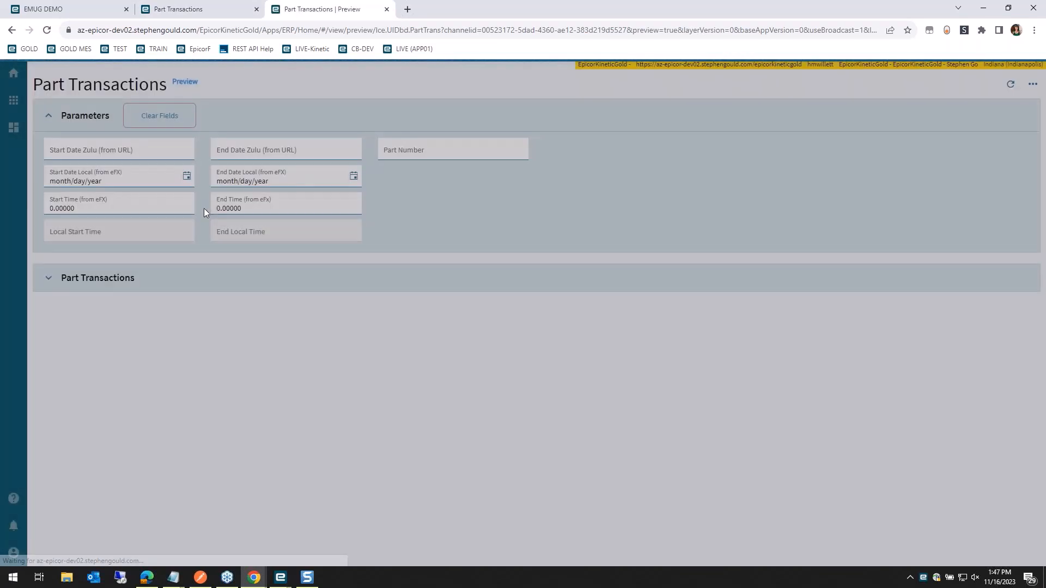
pyautogui.click(175, 154)
pyautogui.write('1')
pyautogui.press('Tab')
pyautogui.write('1')
pyautogui.press('Tab')
pyautogui.write('1')
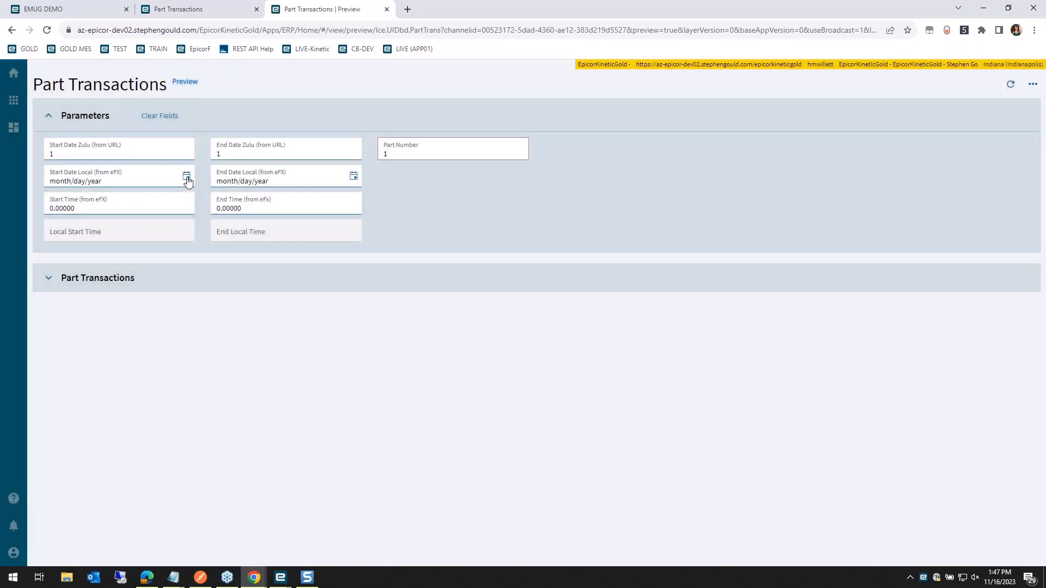
# Set the Start Date Local to 11/8/2023 and the End Date Local to 11/13/2023 in the preview.
pyautogui.click(186, 175)
pyautogui.click(178, 264)
pyautogui.click(354, 176)
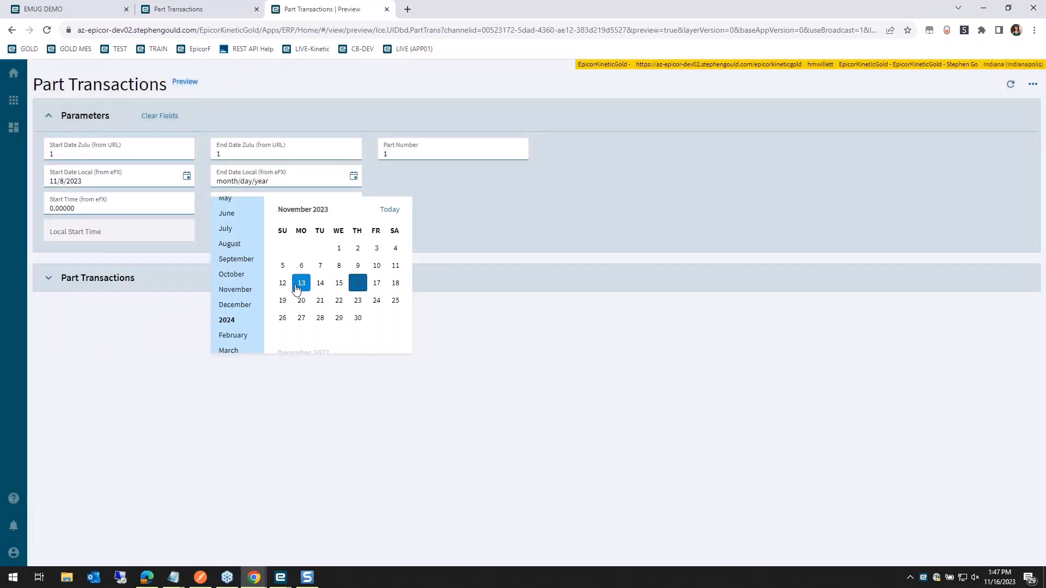
pyautogui.click(300, 285)
# Enter 1 as both Start Time and End Time and test the Clear Fields button on the filled parameters.
pyautogui.click(80, 203)
pyautogui.write('1')
pyautogui.click(305, 210)
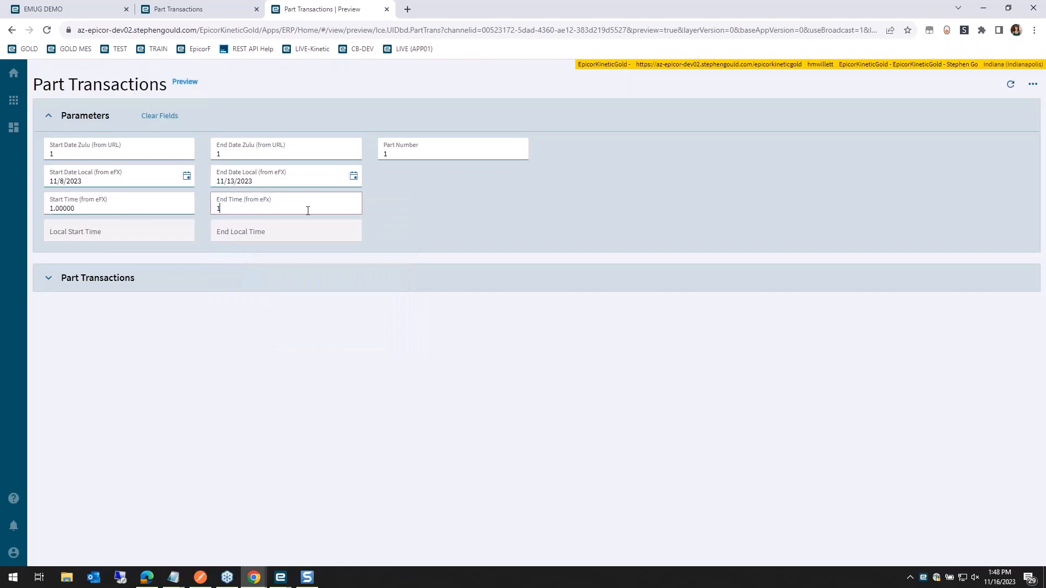
pyautogui.write('1')
pyautogui.press('Tab')
pyautogui.click(167, 122)
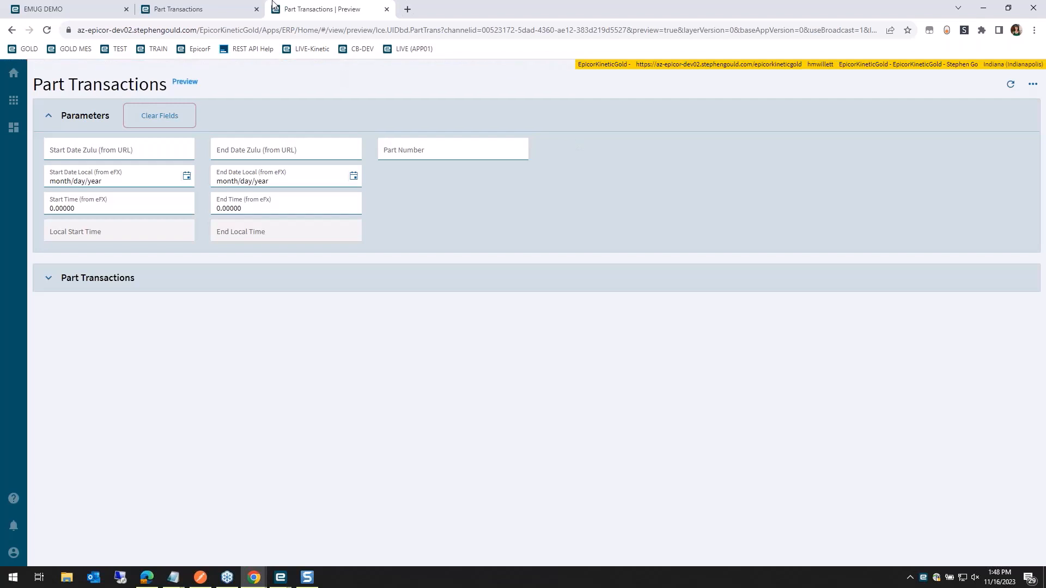
# Return to the designer and close the ce_btnClear_onClick event.
pyautogui.click(229, 5)
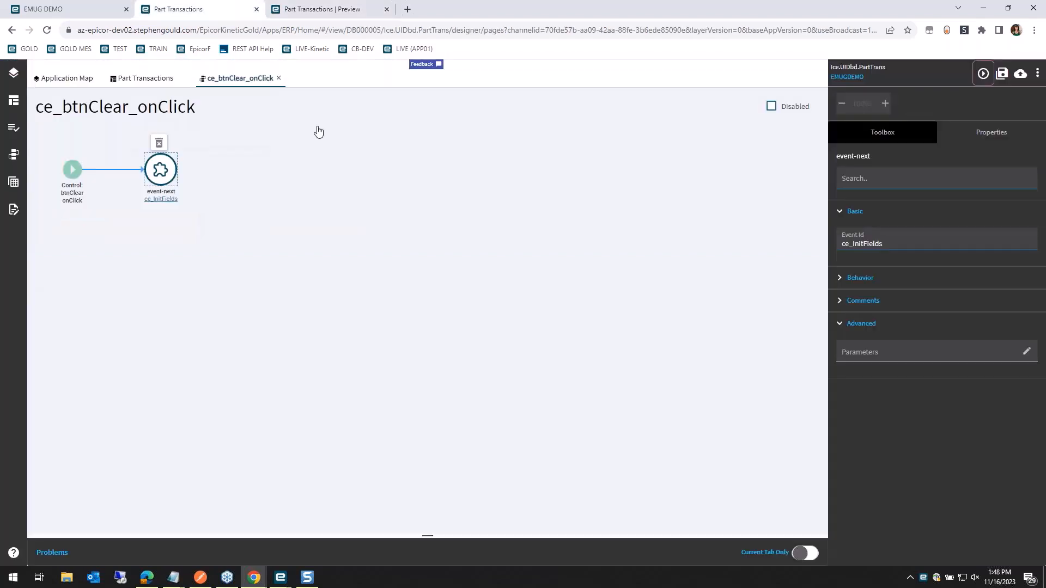
pyautogui.click(278, 79)
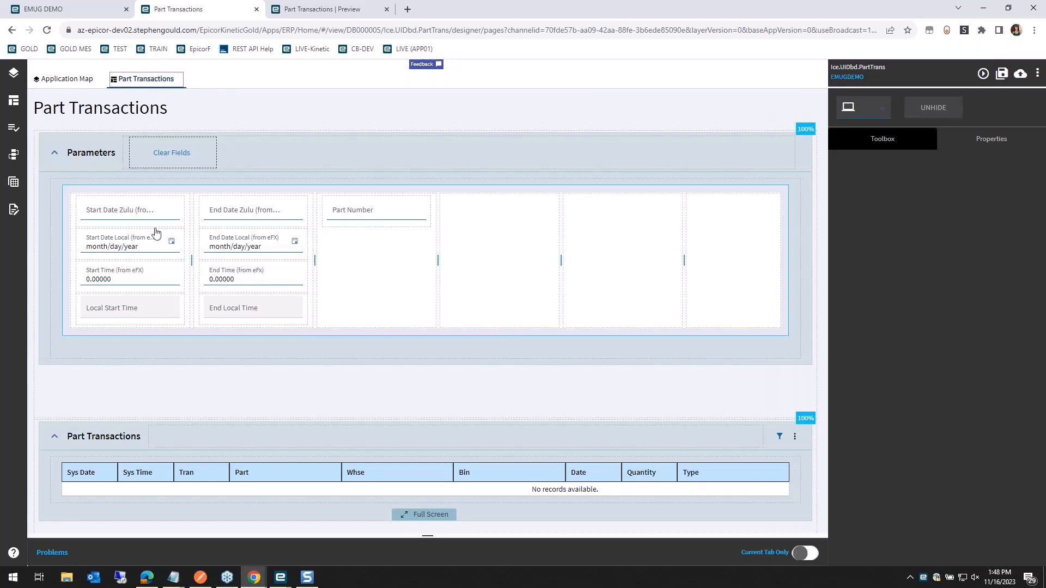
# Open the Where List in the BAQ options of the Part Transactions grid's provider model.
pyautogui.scroll(-1, 275, 180)
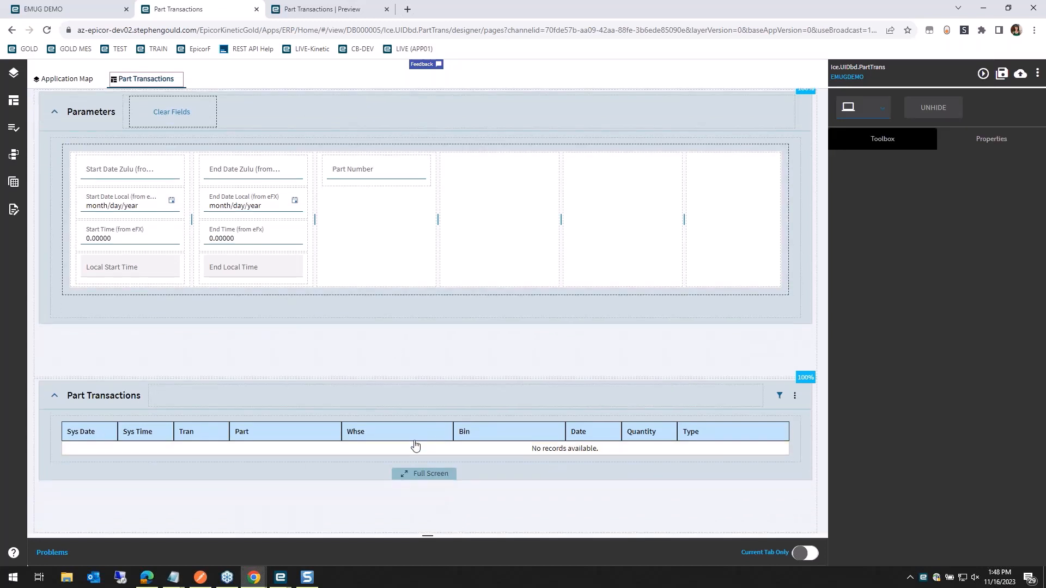
pyautogui.click(804, 448)
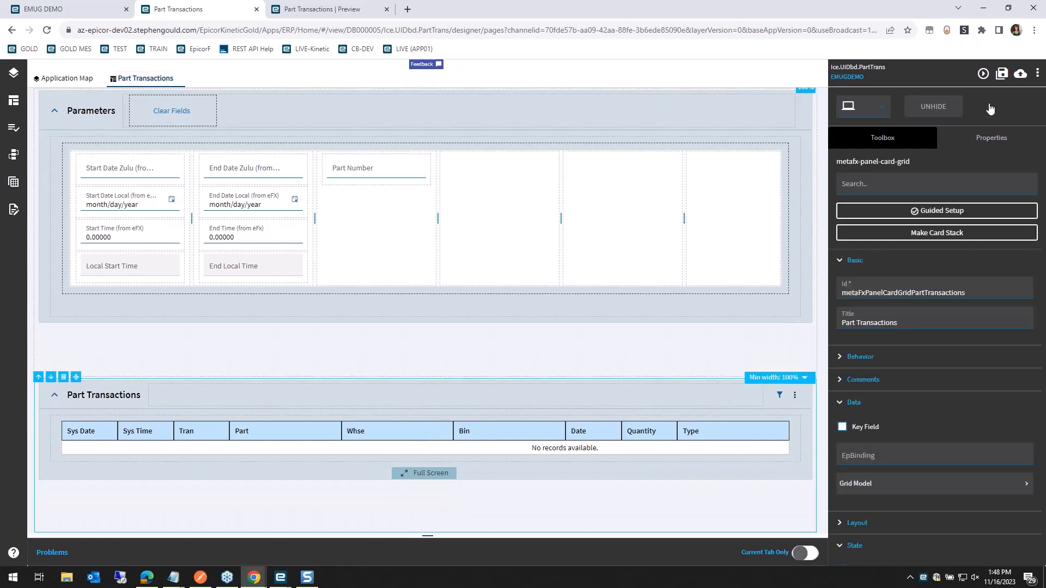
pyautogui.scroll(-4, 942, 302)
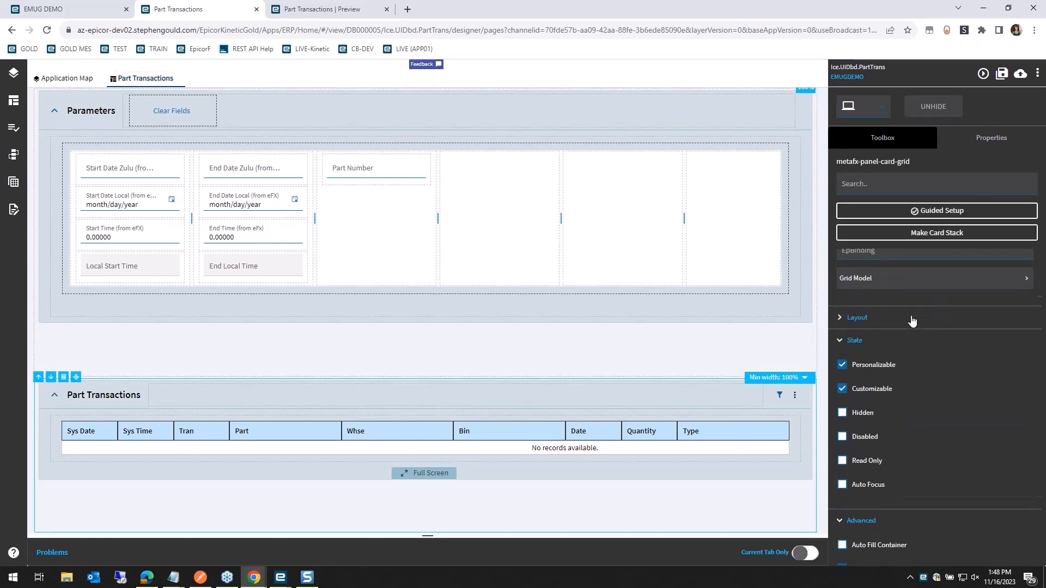
pyautogui.scroll(1, 910, 322)
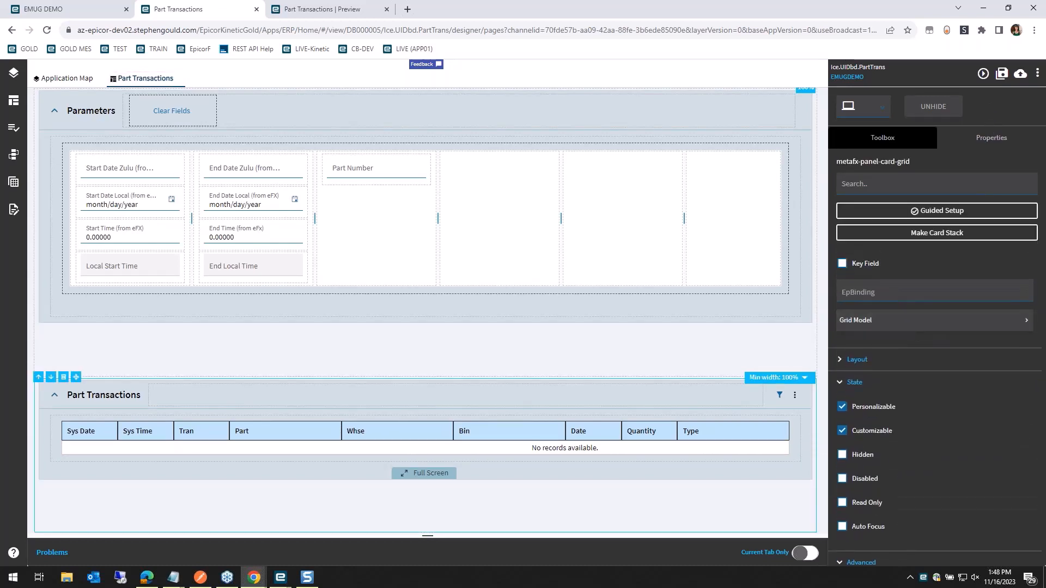
pyautogui.click(893, 322)
pyautogui.scroll(-5, 907, 330)
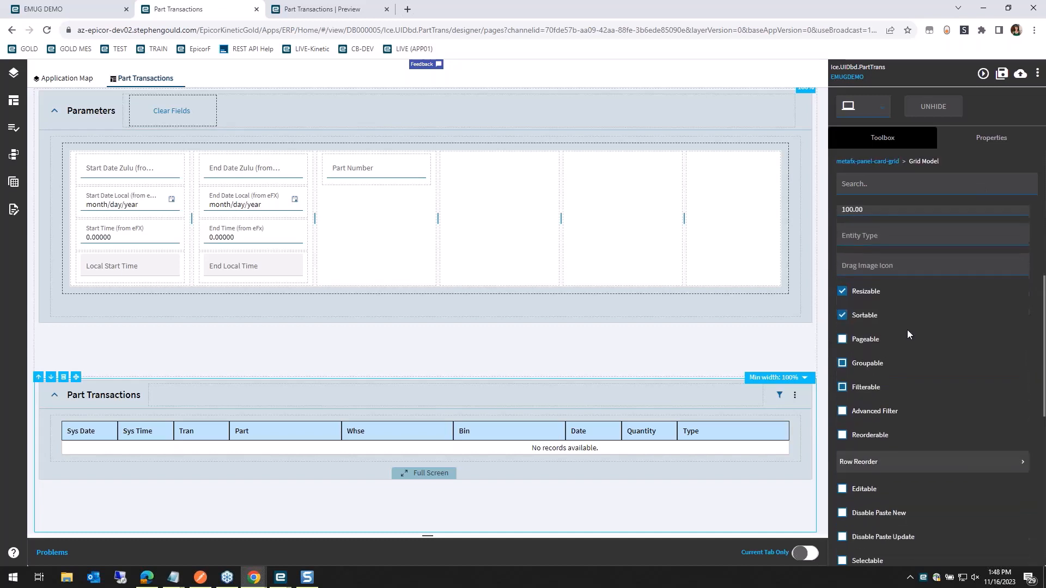
pyautogui.scroll(-4, 909, 333)
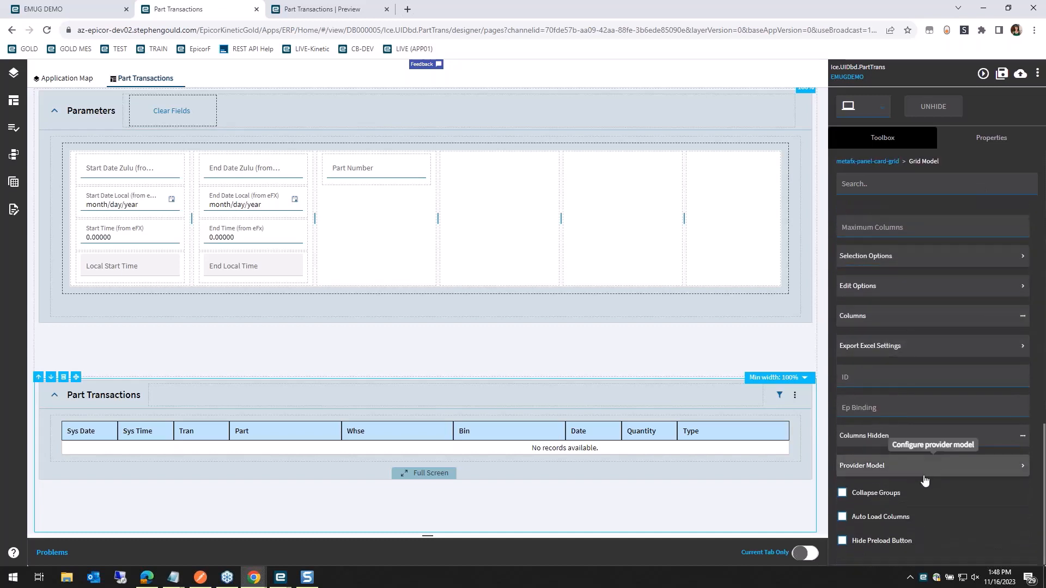
pyautogui.click(922, 478)
pyautogui.scroll(-3, 937, 407)
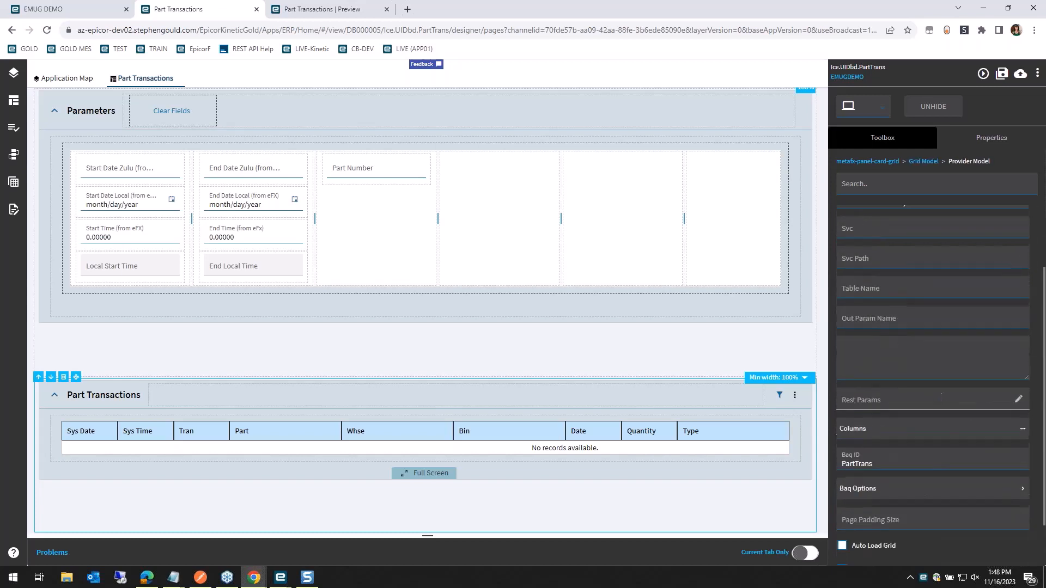
pyautogui.click(888, 442)
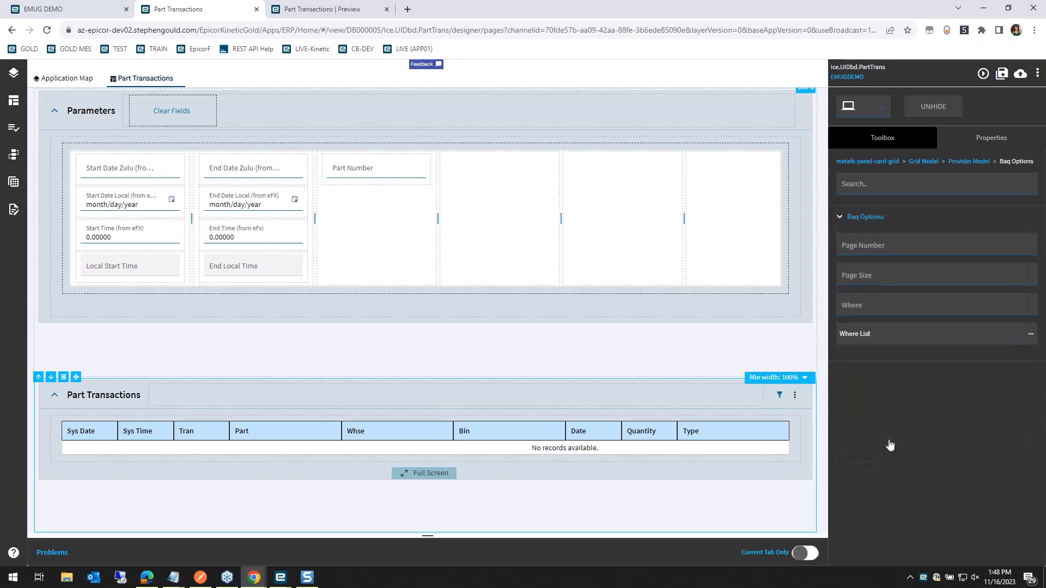
pyautogui.click(904, 339)
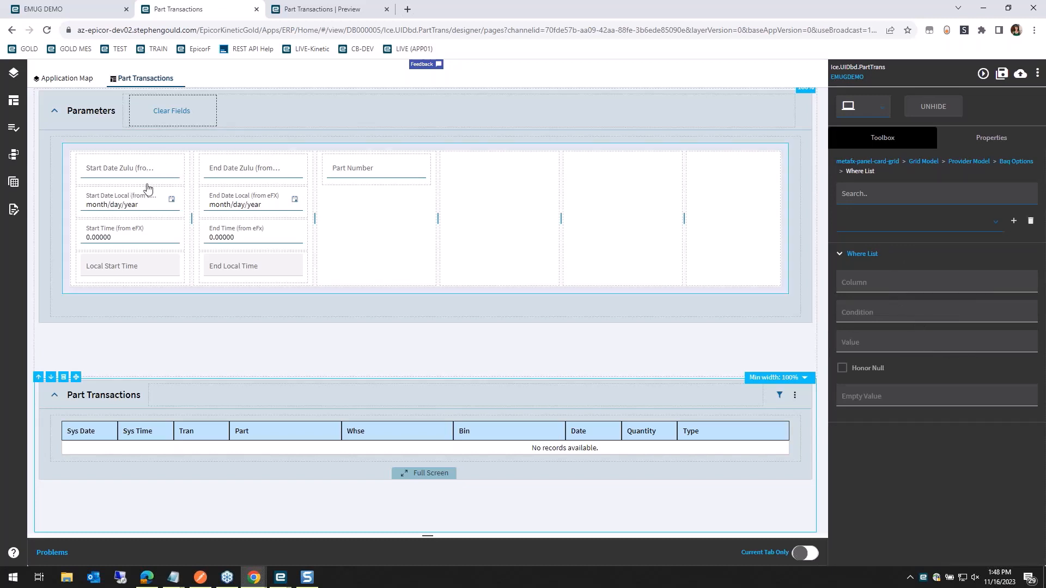
# Add a where condition on the PartTran_SysDate column.
pyautogui.click(1014, 221)
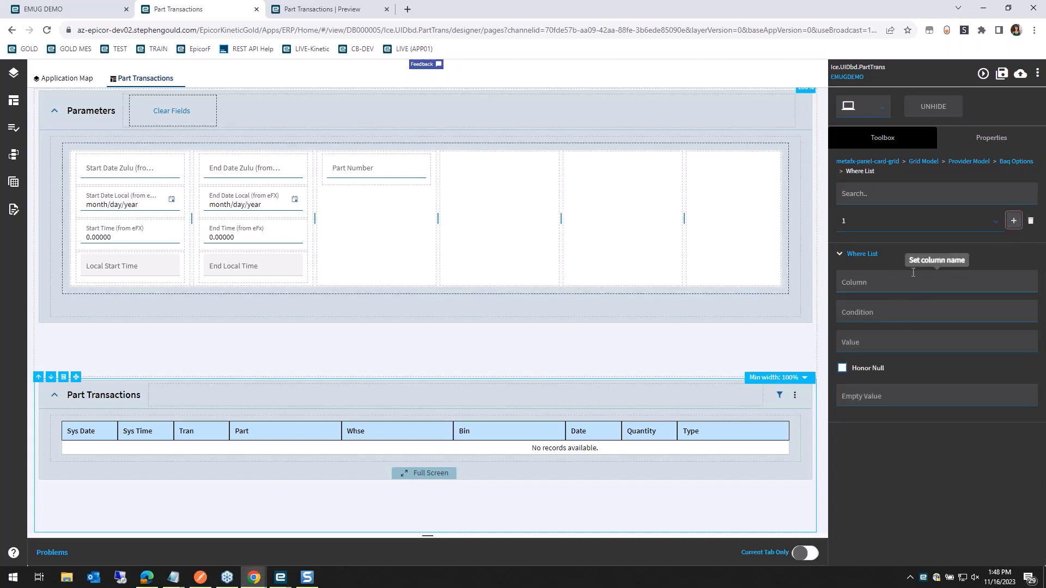
pyautogui.click(882, 282)
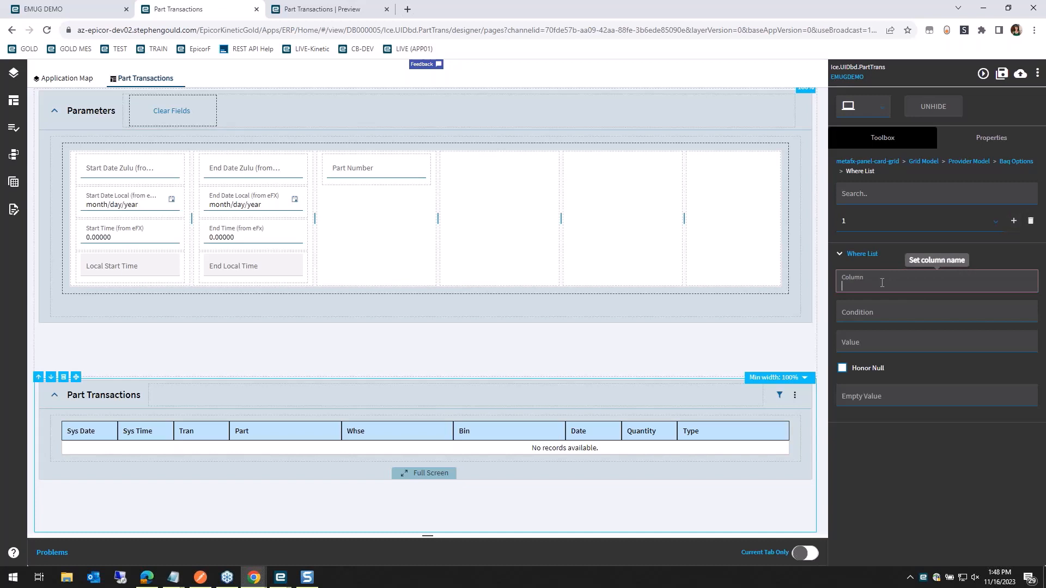
pyautogui.write('PartTran')
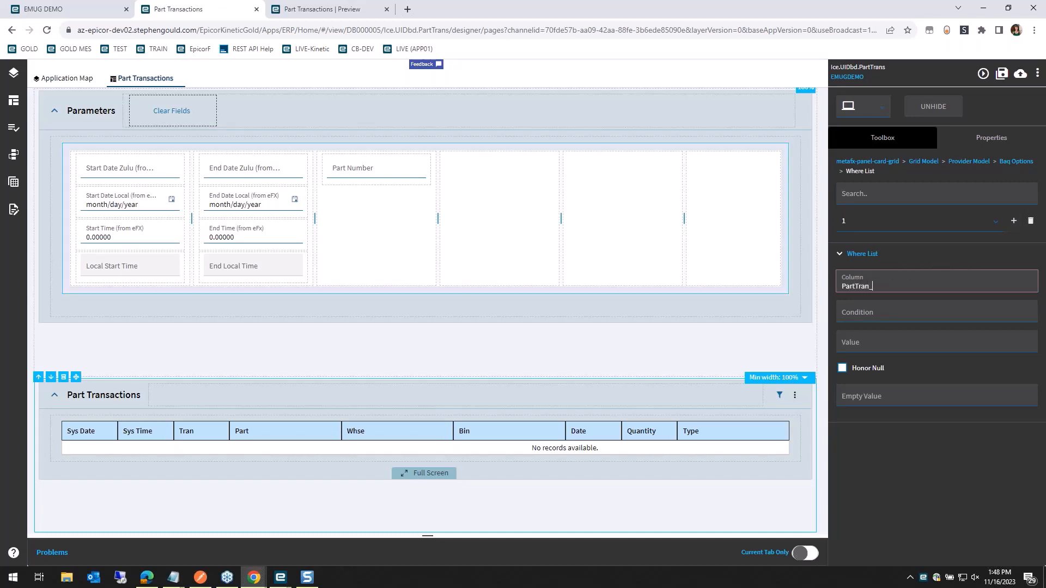
pyautogui.write('_SysDate')
pyautogui.press('Tab')
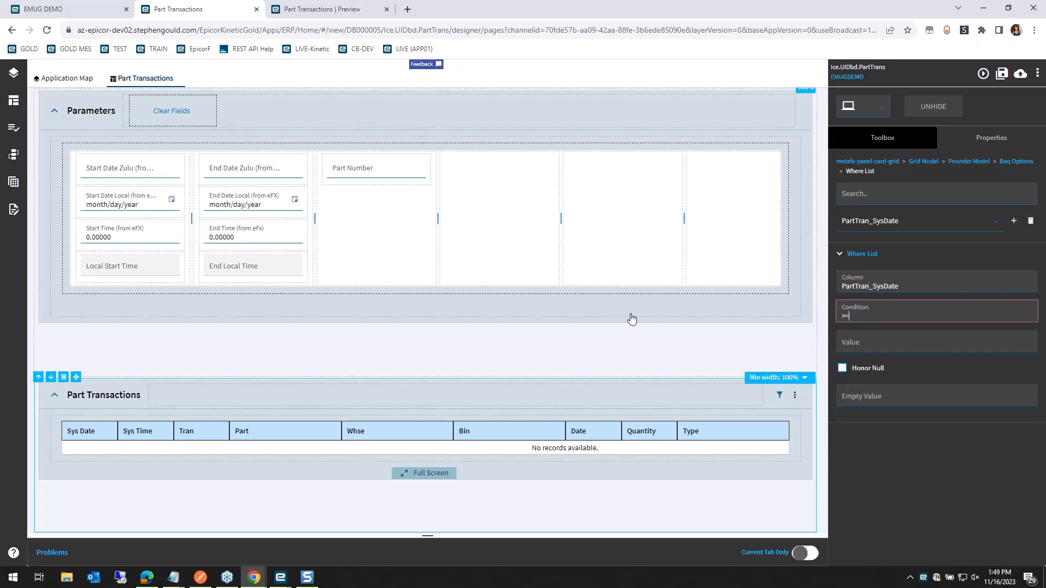
pyautogui.write('like')
pyautogui.press('BackSpace')
pyautogui.press('BackSpace')
pyautogui.press('BackSpace')
pyautogui.press('BackSpace')
pyautogui.write('matches')
pyautogui.press('BackSpace')
pyautogui.press('BackSpace')
pyautogui.press('BackSpace')
pyautogui.press('BackSpace')
pyautogui.press('BackSpace')
pyautogui.press('BackSpace')
pyautogui.press('BackSpace')
# Set the PartTran_SysDate filter's condition to >= and its value to ?{KeyFields.StartDate}.
pyautogui.write('>')
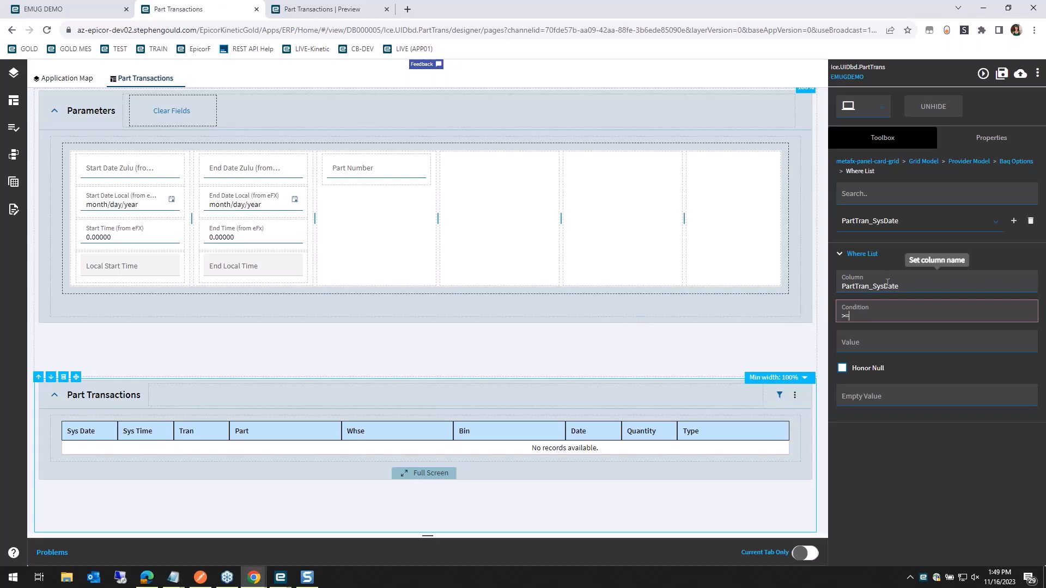
pyautogui.click(879, 348)
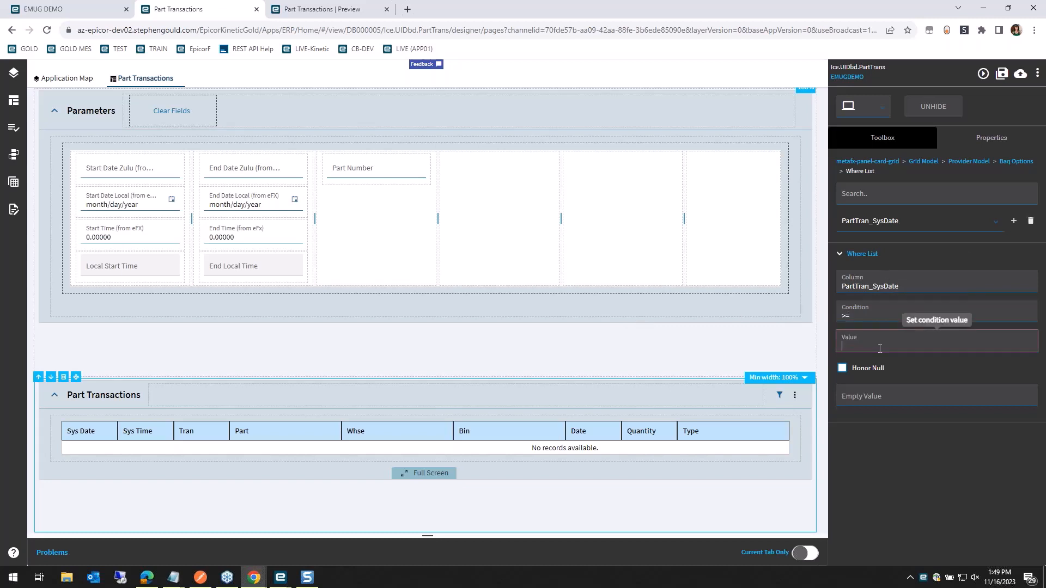
pyautogui.write('?{KeyFields.StartDate')
pyautogui.moveTo(849, 347); pyautogui.dragTo(907, 346)
pyautogui.click(918, 345)
pyautogui.moveTo(848, 347); pyautogui.dragTo(910, 344)
pyautogui.click(883, 346)
pyautogui.write('{')
pyautogui.click(920, 347)
pyautogui.write('}')
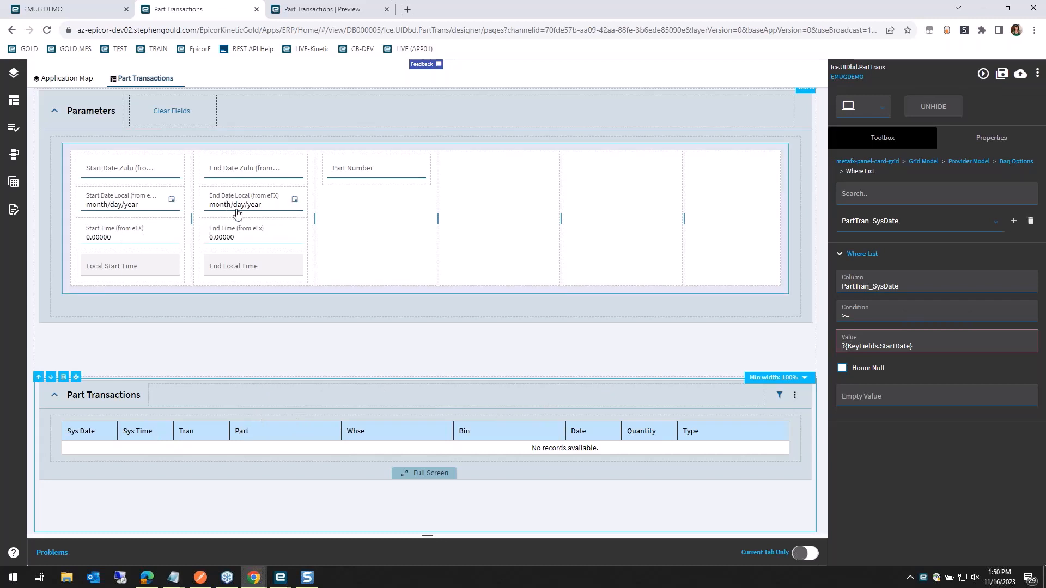
pyautogui.write('?')
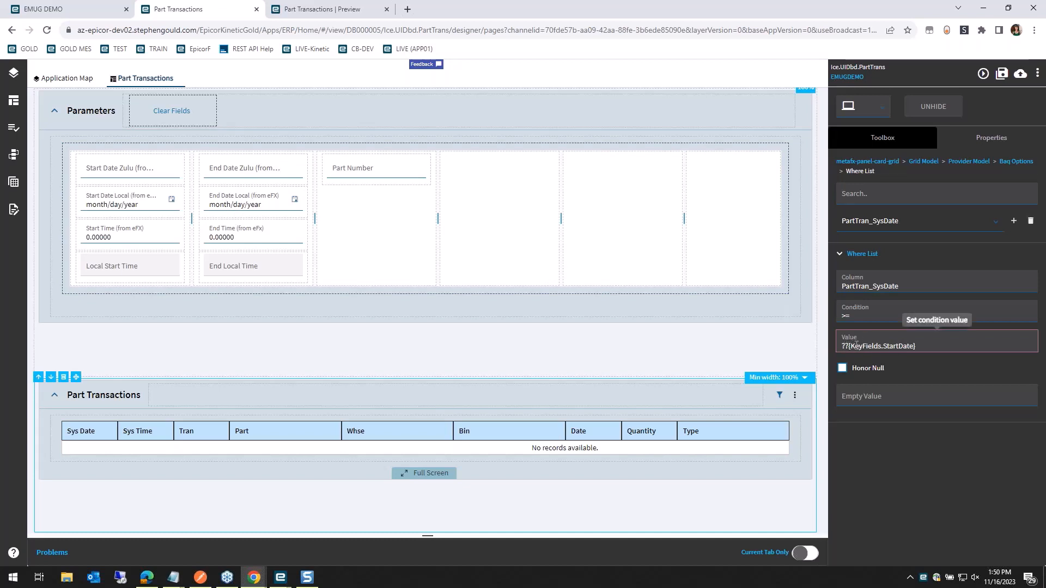
pyautogui.press('BackSpace')
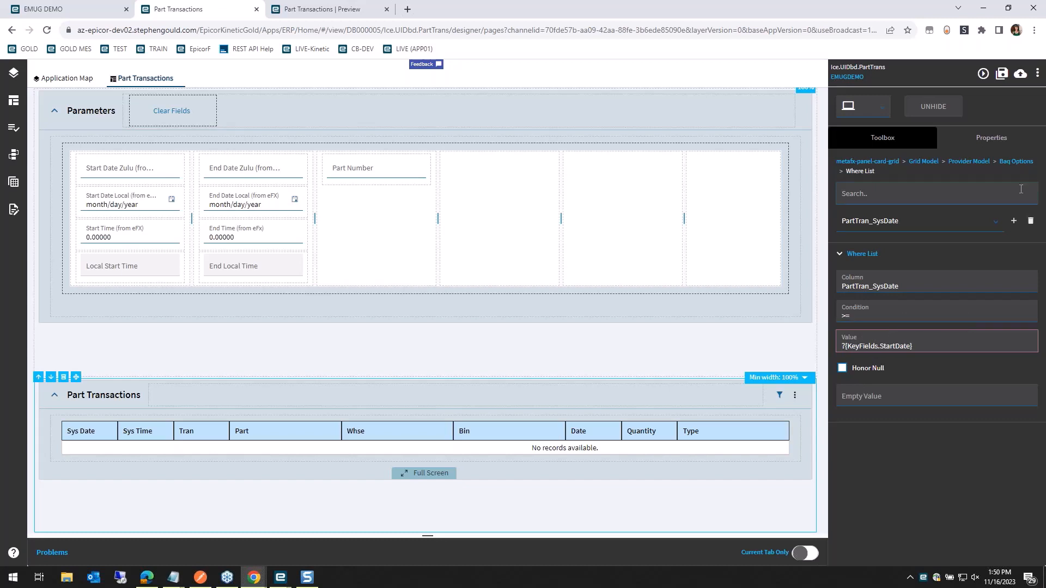
# Add a second where condition on PartTran_SysDate with condition <= and value ?{KeyFields.EndDate}.
pyautogui.click(1013, 230)
pyautogui.click(921, 275)
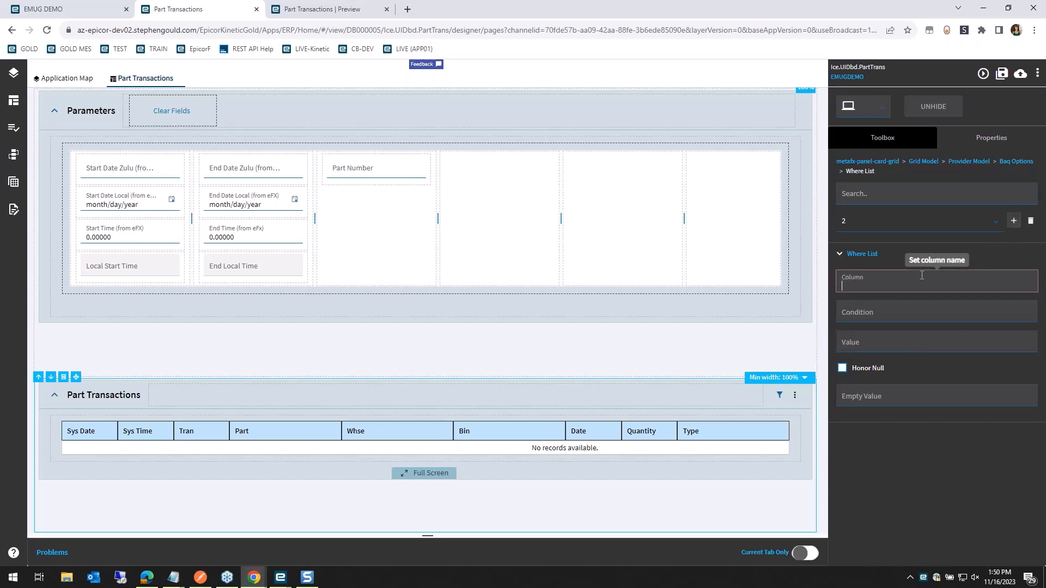
pyautogui.write('PartTran_SysDate')
pyautogui.press('Tab')
pyautogui.write('<=')
pyautogui.press('Tab')
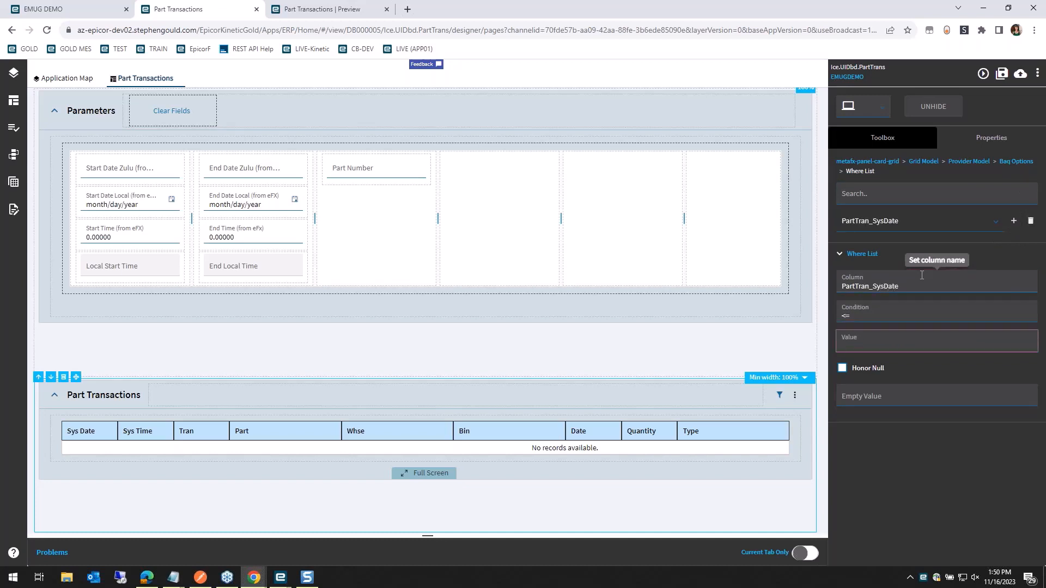
pyautogui.write('?{KeyFields.EndDate')
# Add a where condition on PartTran_PartNum with condition = and the quoted value '?{KeyFields.PartNum}'.
pyautogui.click(1014, 221)
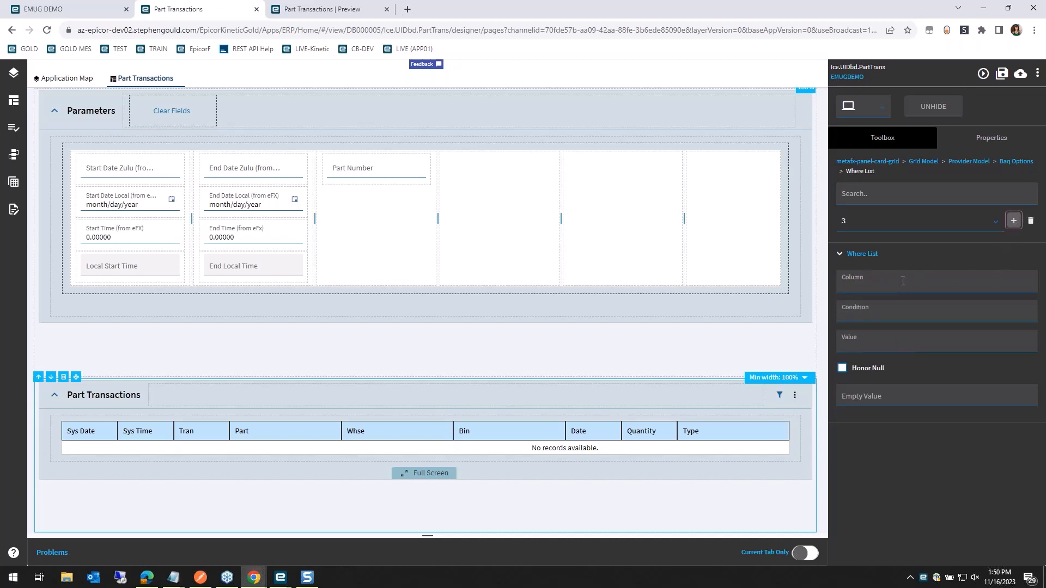
pyautogui.click(895, 287)
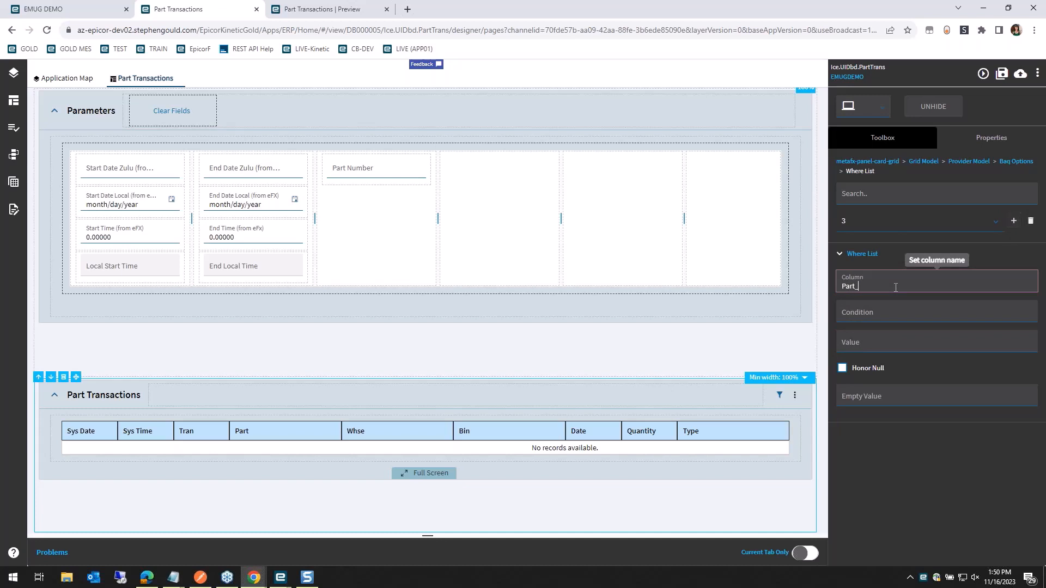
pyautogui.write('PartTran_PartNu')
pyautogui.click(876, 306)
pyautogui.press('Tab')
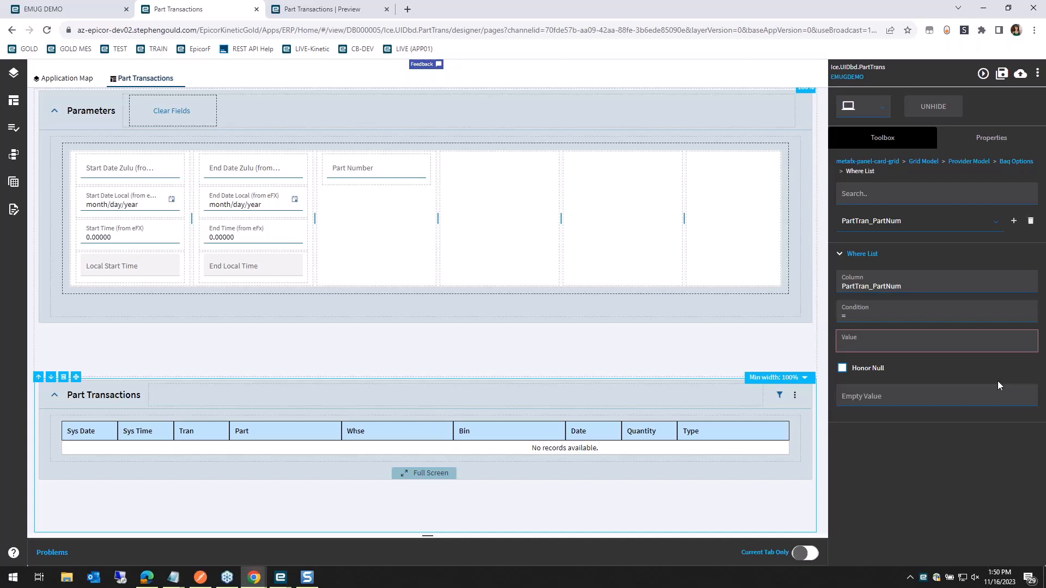
pyautogui.write("'?{KeyFields.PartNum")
# Add a where condition on PartTran_SysTime with condition >= and value ??{KeyFields.StartTime}.
pyautogui.click(1013, 220)
pyautogui.click(921, 283)
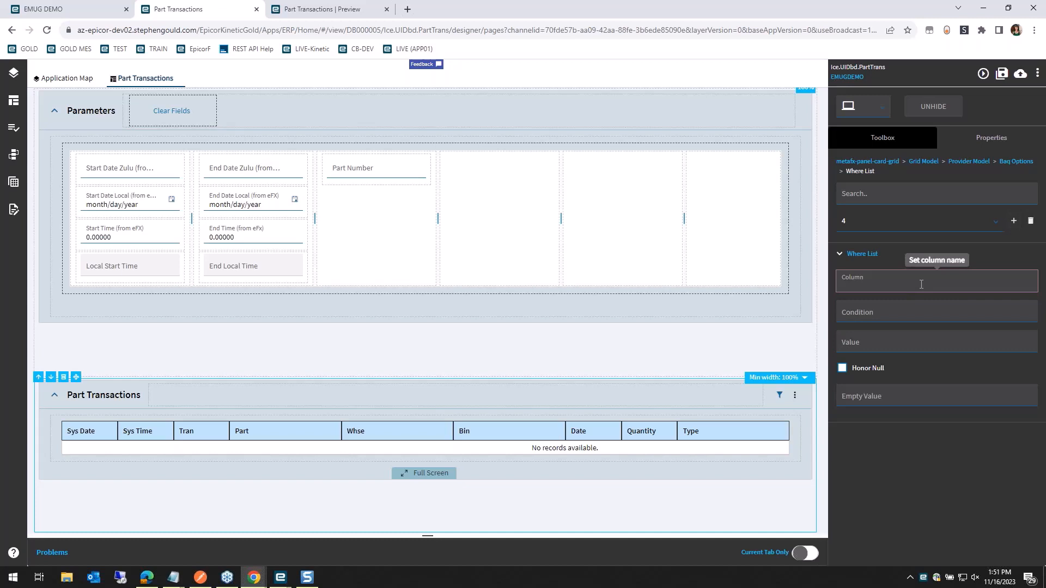
pyautogui.write('PartTran_SysTime')
pyautogui.press('Tab')
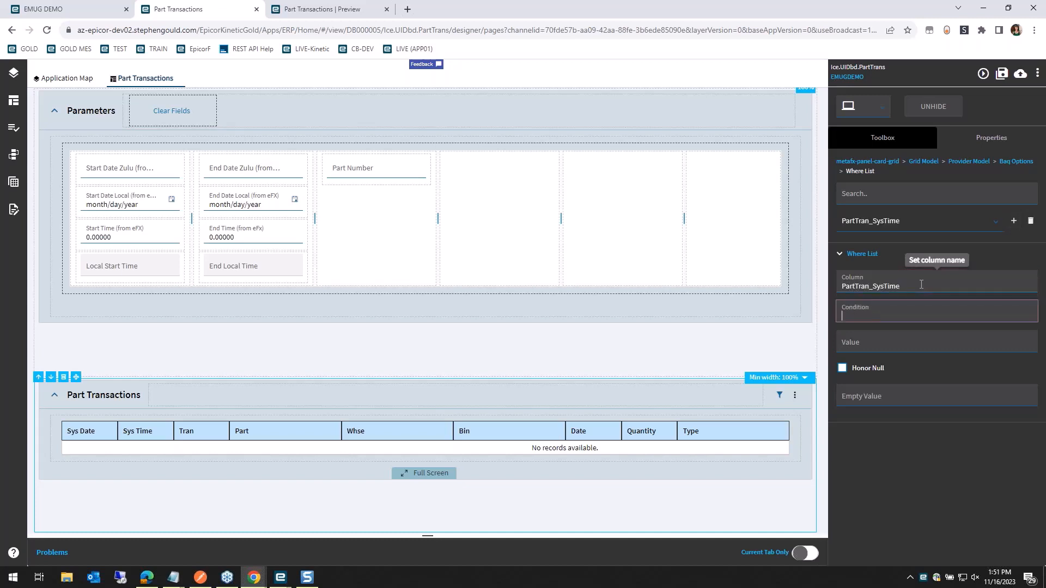
pyautogui.write('>=')
pyautogui.press('Tab')
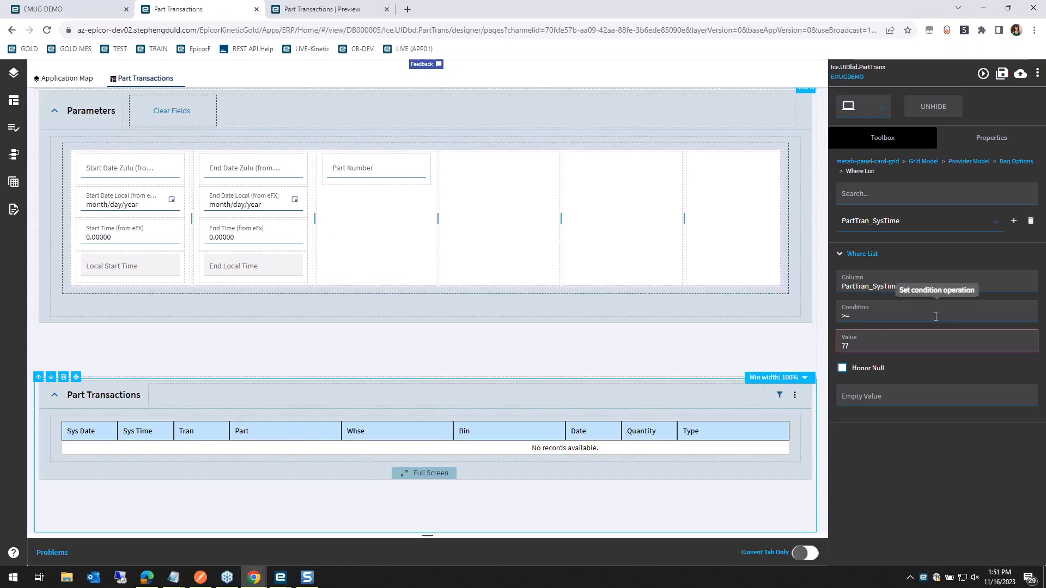
pyautogui.write('{')
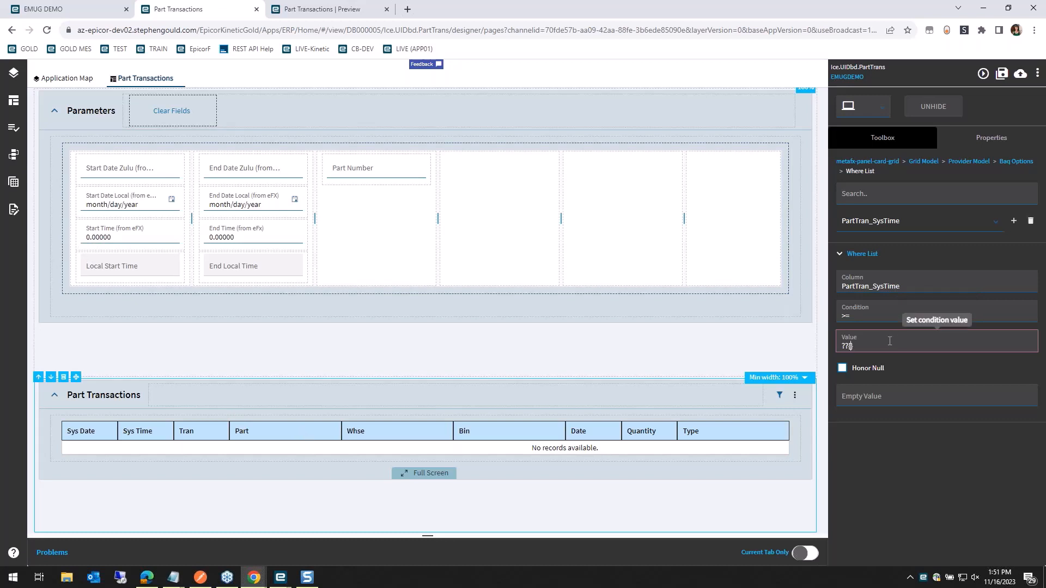
pyautogui.write('KeyFields.Starttime')
pyautogui.press('BackSpace')
pyautogui.write('T')
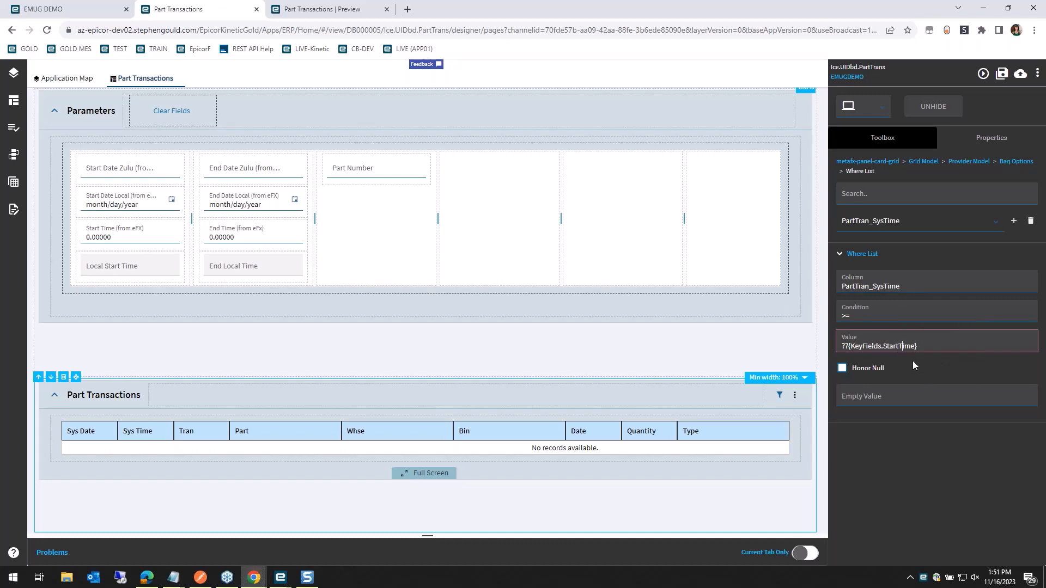
# Add another where condition on PartTran_SysTime with condition <= and value ?{KeyFields.EndTime}.
pyautogui.click(1014, 222)
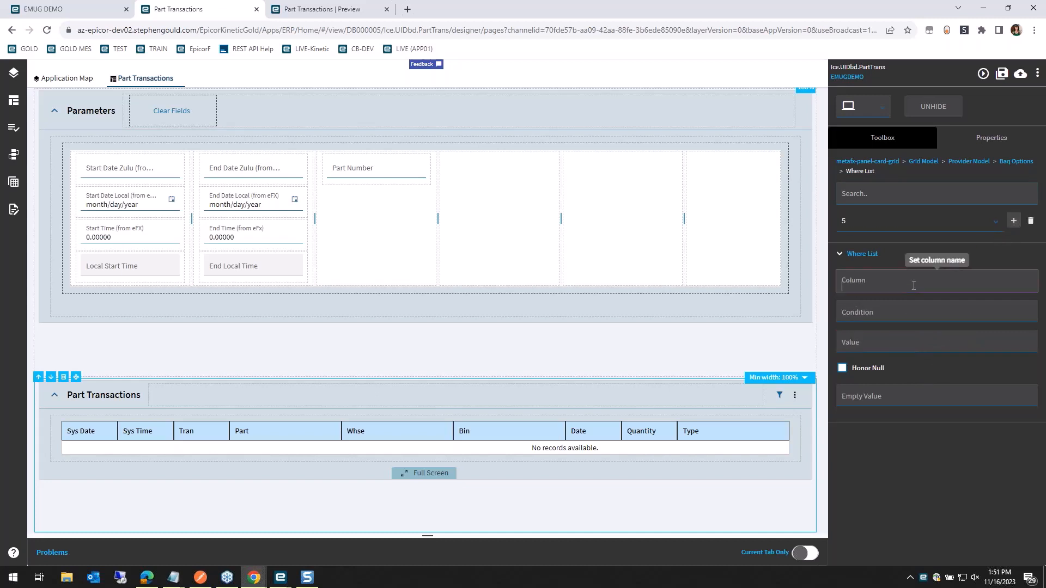
pyautogui.click(914, 285)
pyautogui.write('PartTran_SysTime')
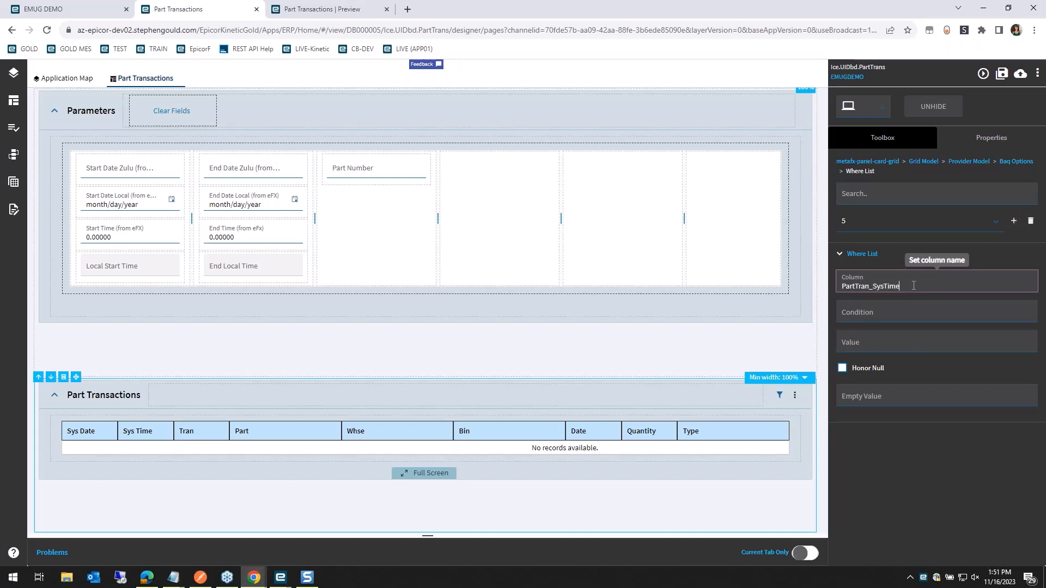
pyautogui.press('Tab')
pyautogui.press('Tab')
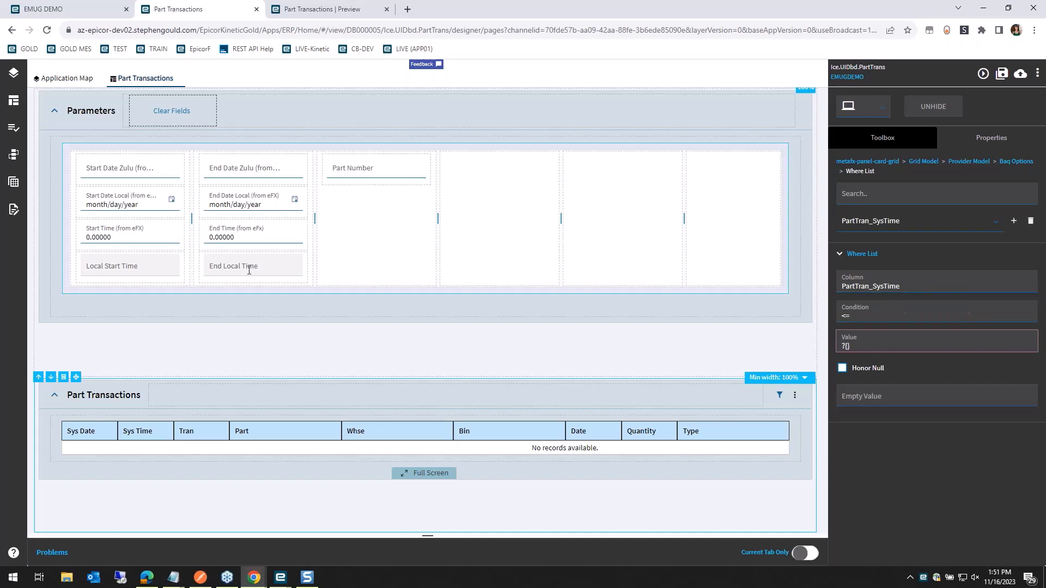
pyautogui.write('?{')
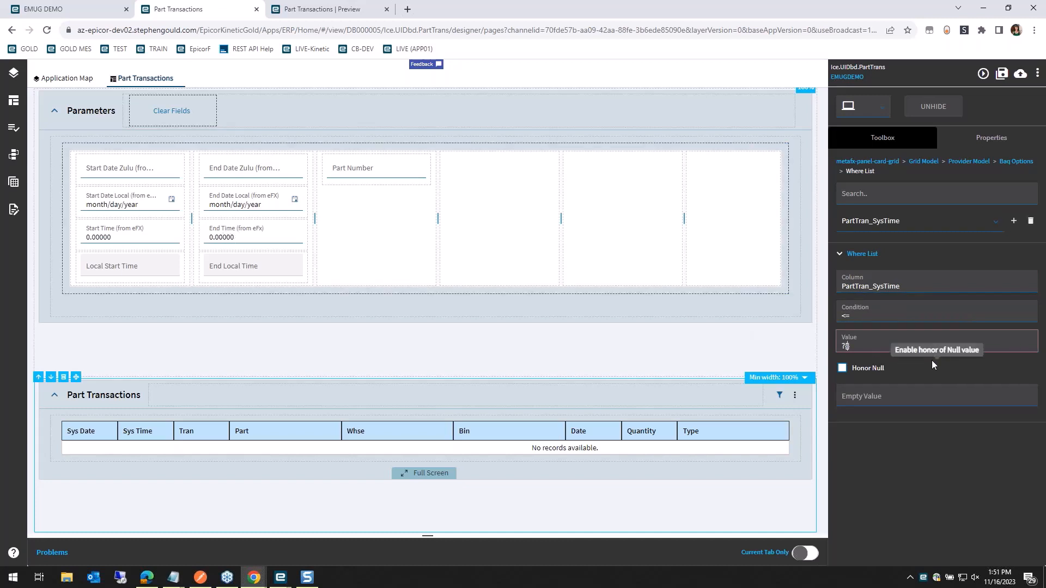
pyautogui.write('KeyFields.EndTime')
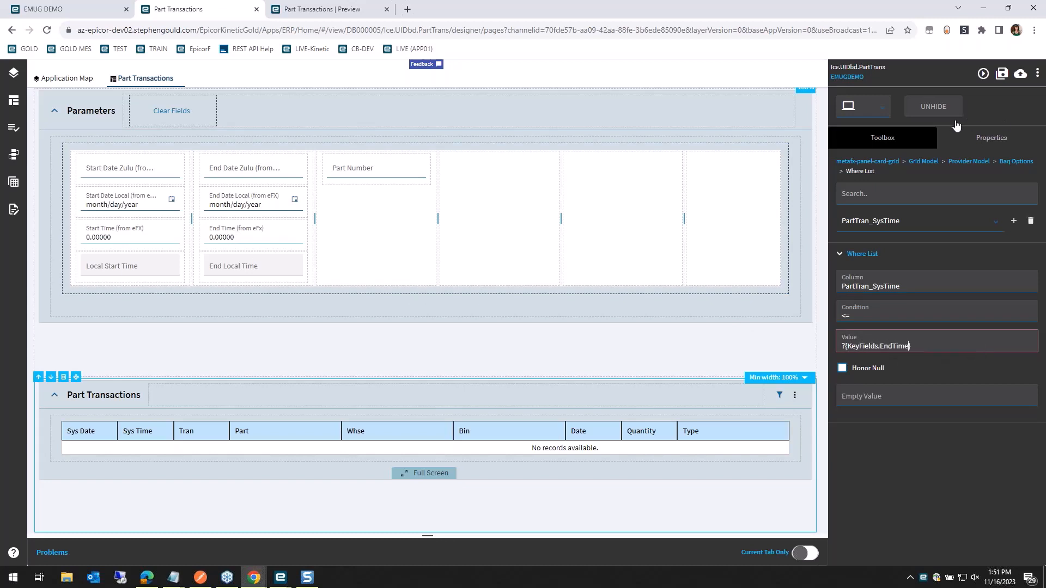
# Save the layer and preview the Part Transactions dashboard.
pyautogui.click(1001, 74)
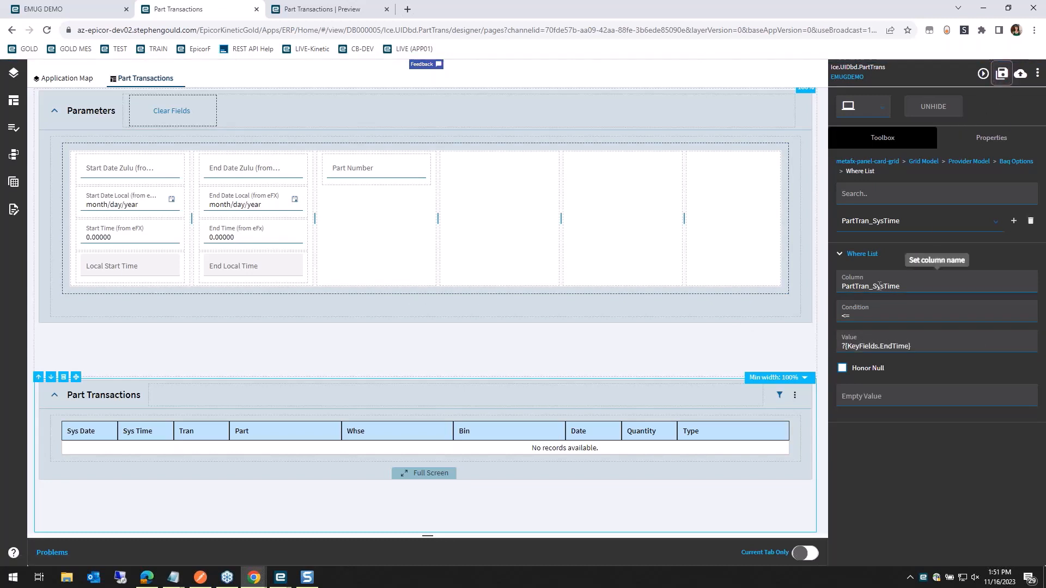
pyautogui.click(983, 73)
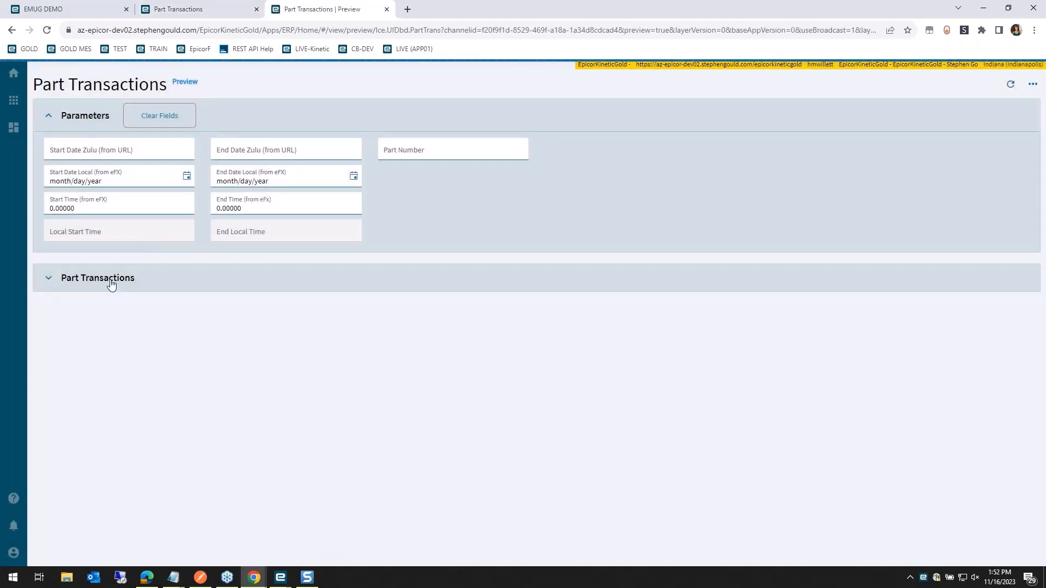
# Set the local start date to 4/1/2023 and the local end date to 4/30/2023 in the Parameters card.
pyautogui.click(65, 184)
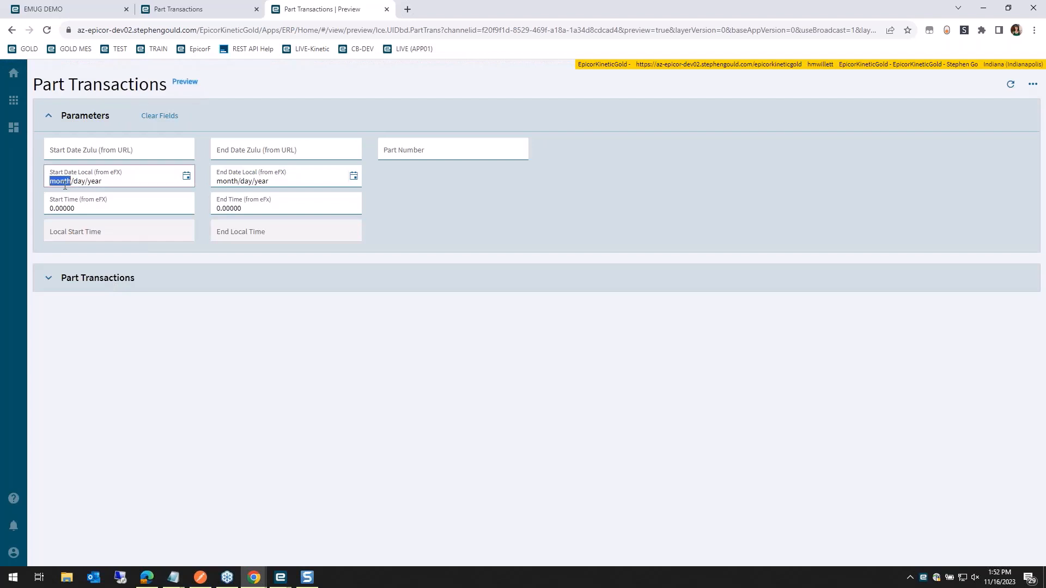
pyautogui.write('4/1/2023')
pyautogui.press('Tab')
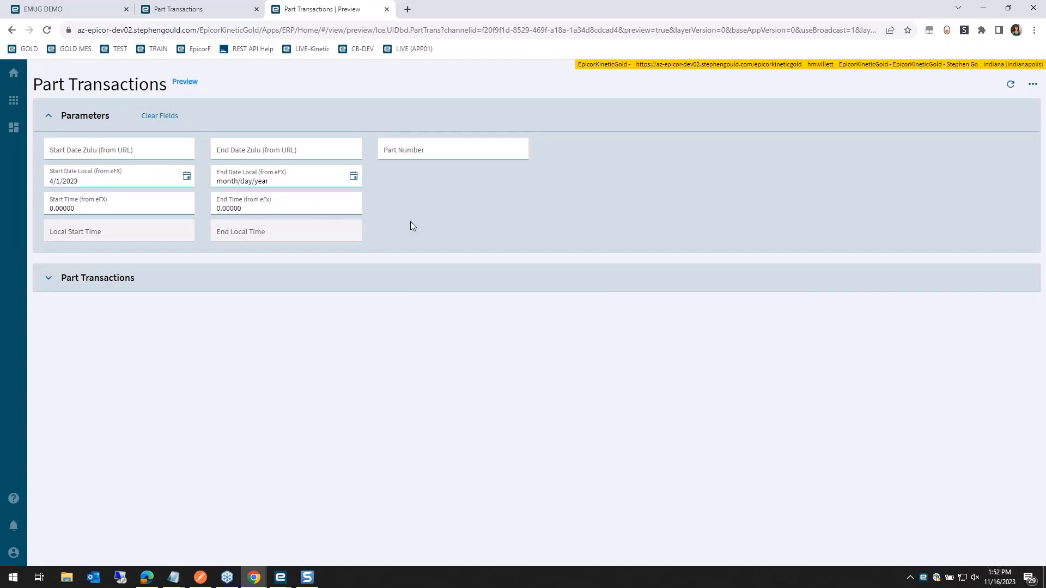
pyautogui.click(113, 209)
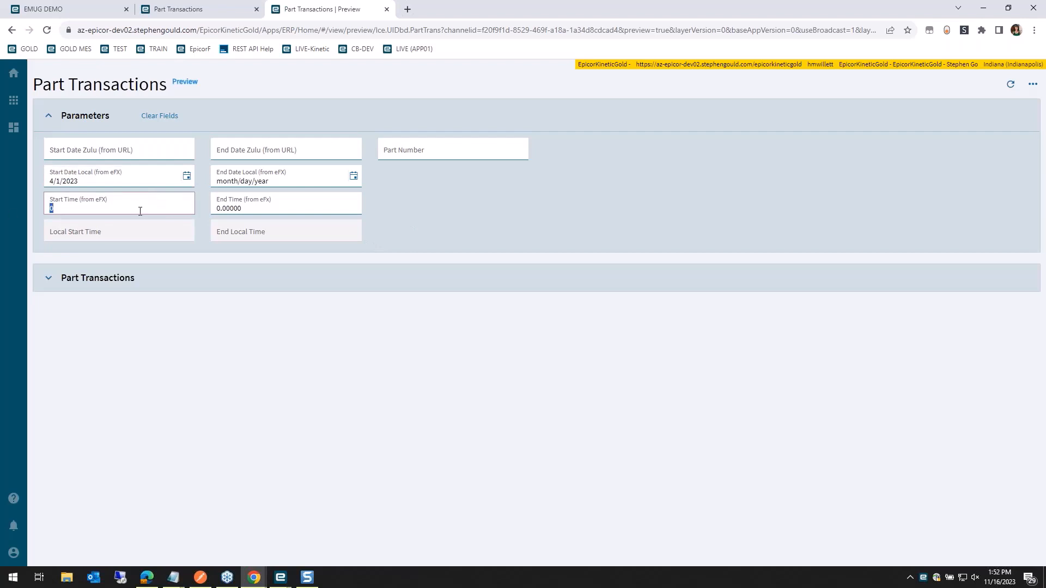
pyautogui.click(257, 173)
pyautogui.write('4/30/')
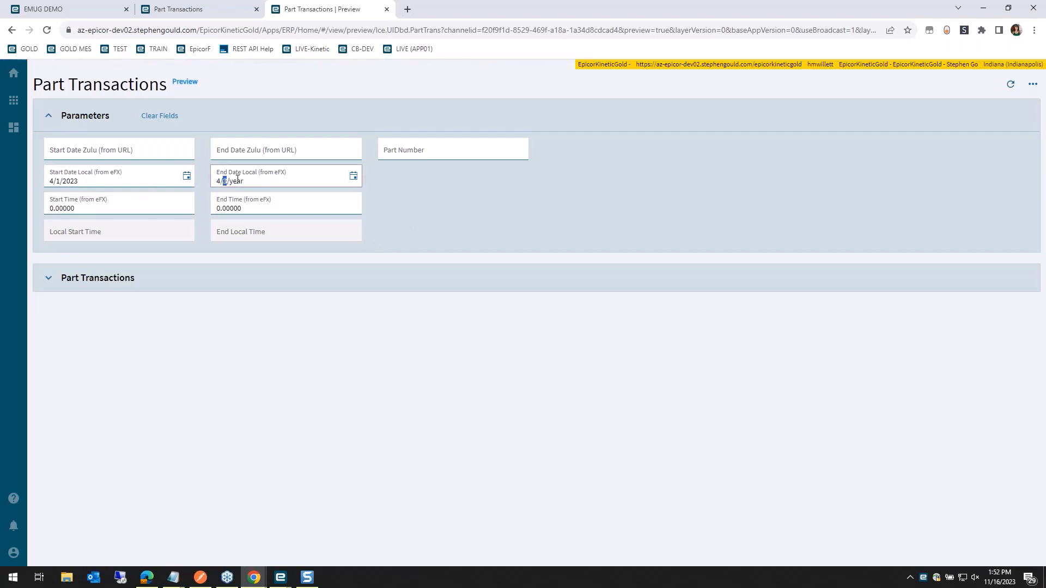
pyautogui.write('2023')
# Set the End Time to 80000, then expand the Part Transactions card to check its grid and collapse it again.
pyautogui.click(245, 204)
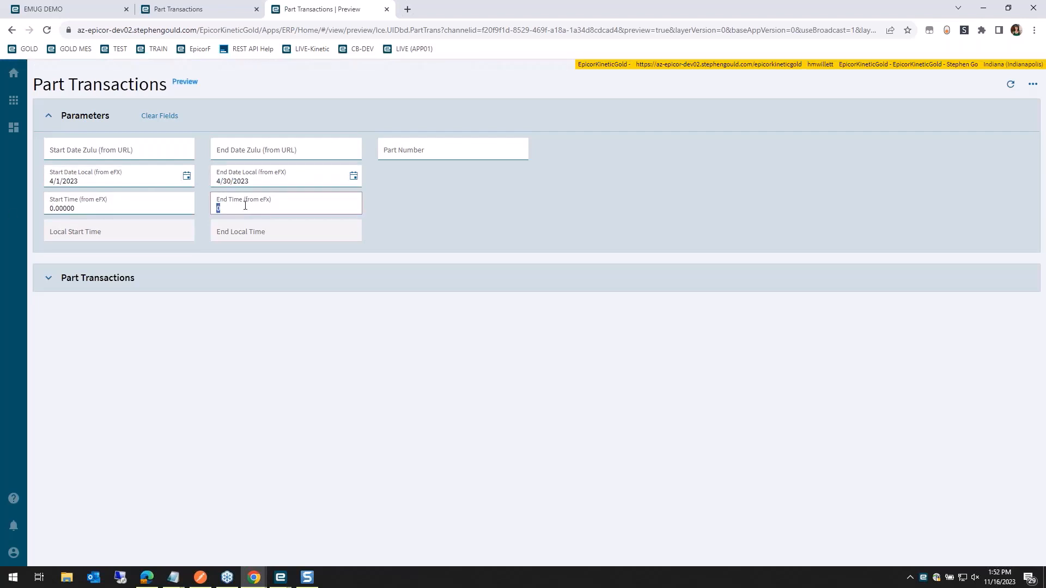
pyautogui.write('80000')
pyautogui.press('Tab')
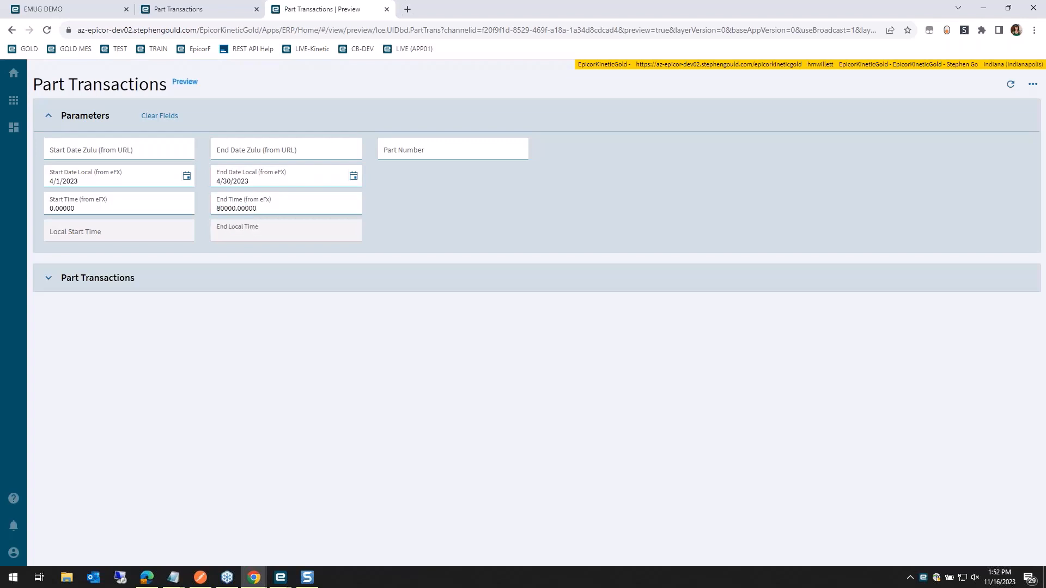
pyautogui.click(177, 273)
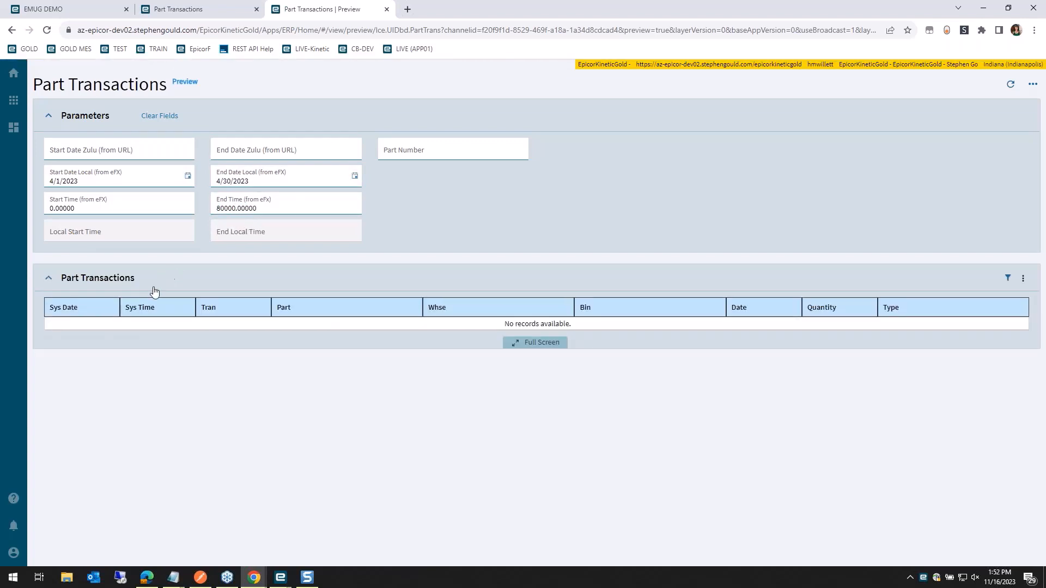
pyautogui.click(198, 271)
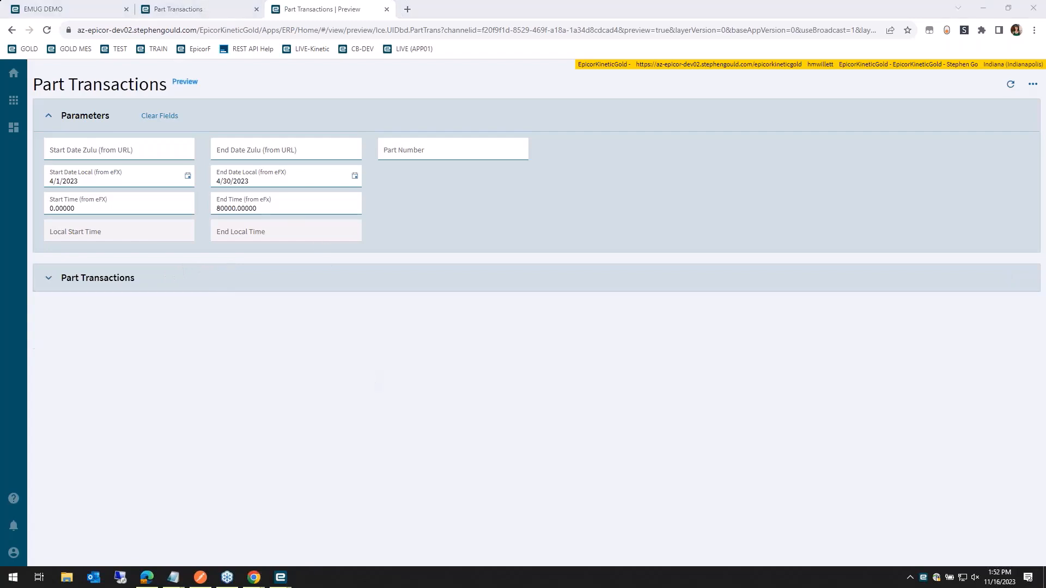
# Open the browser's developer console beneath the preview and open the Start Time value for editing.
pyautogui.press('Escape')
pyautogui.press('F12')
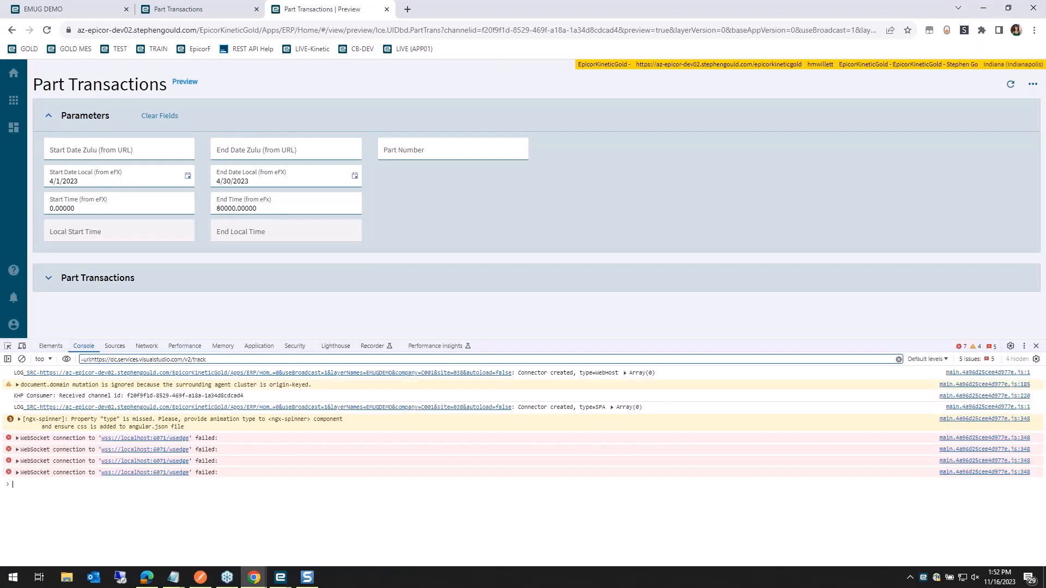
pyautogui.click(104, 210)
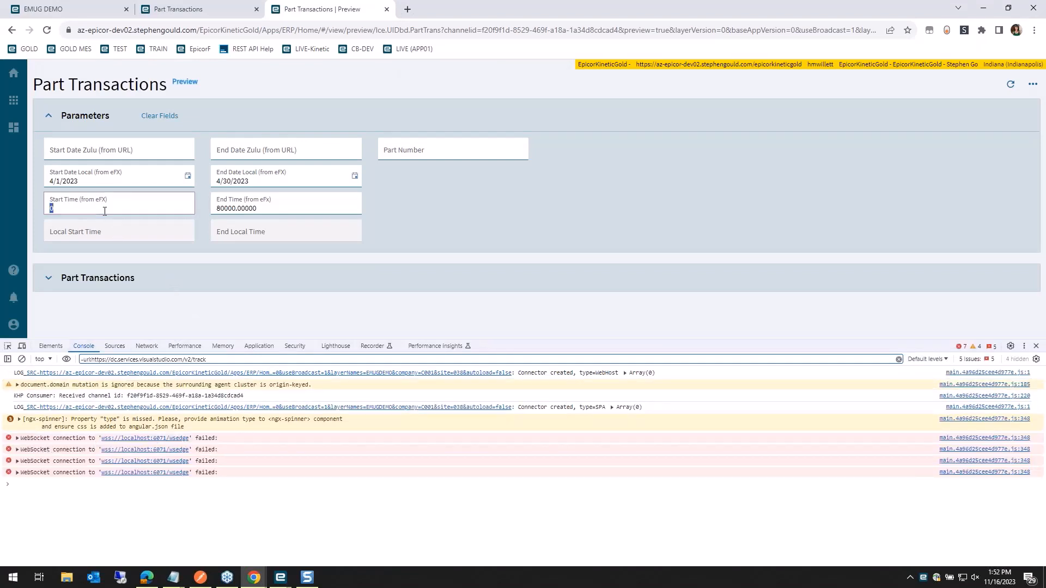
# Set the Part Transactions start time to 5 and the part number to 10996 in the preview parameters.
pyautogui.write('5')
pyautogui.click(453, 146)
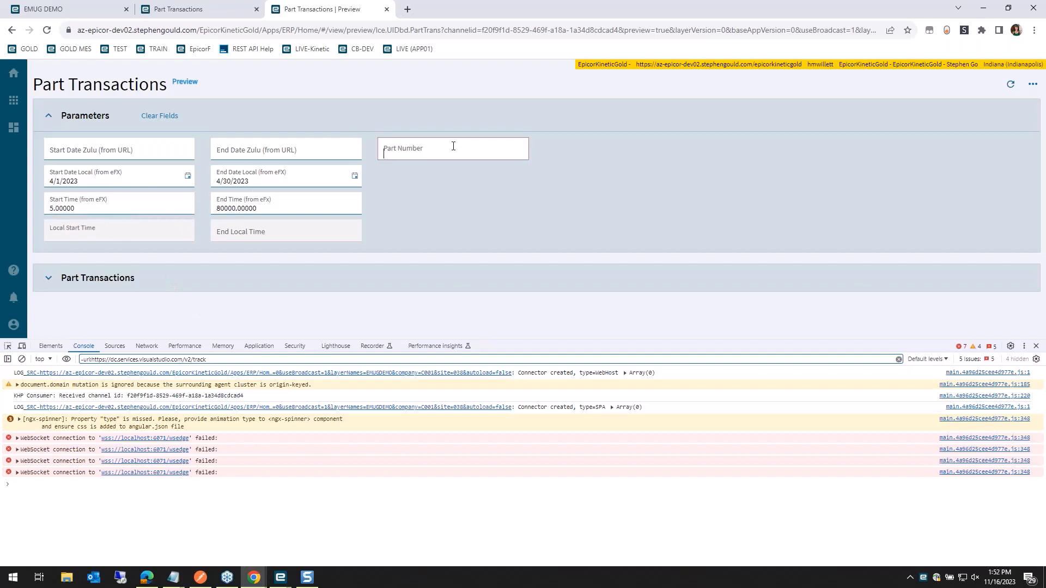
pyautogui.write('10996')
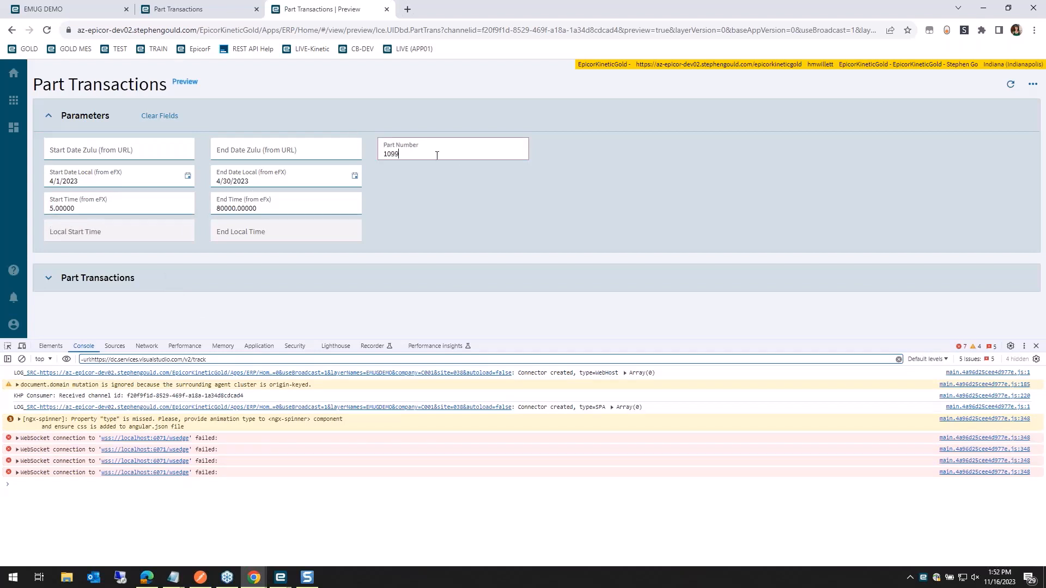
# Expand the Part Transactions grid to list the part's records, and close the developer console.
pyautogui.click(104, 277)
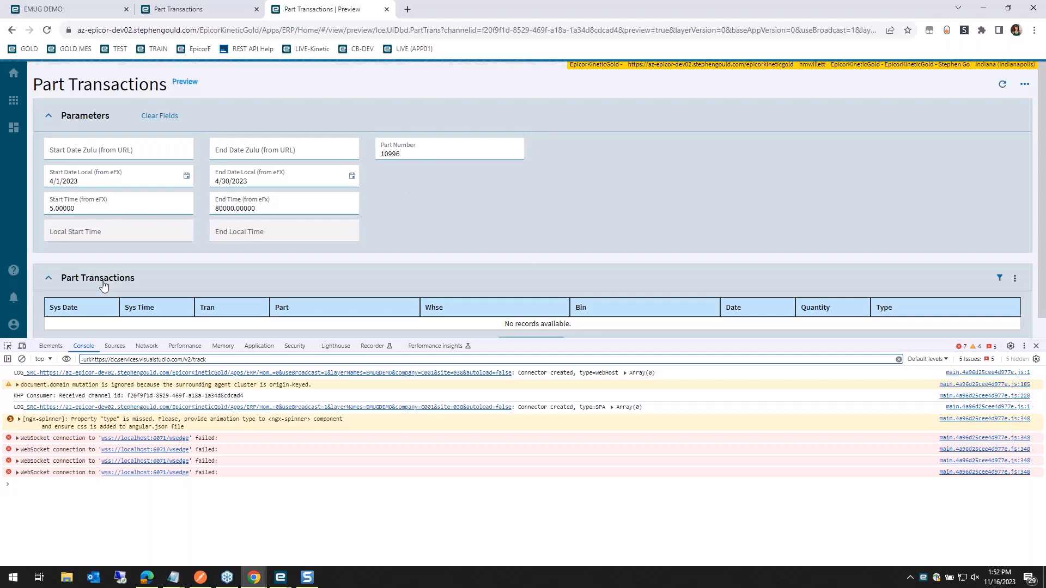
pyautogui.scroll(-3, 194, 282)
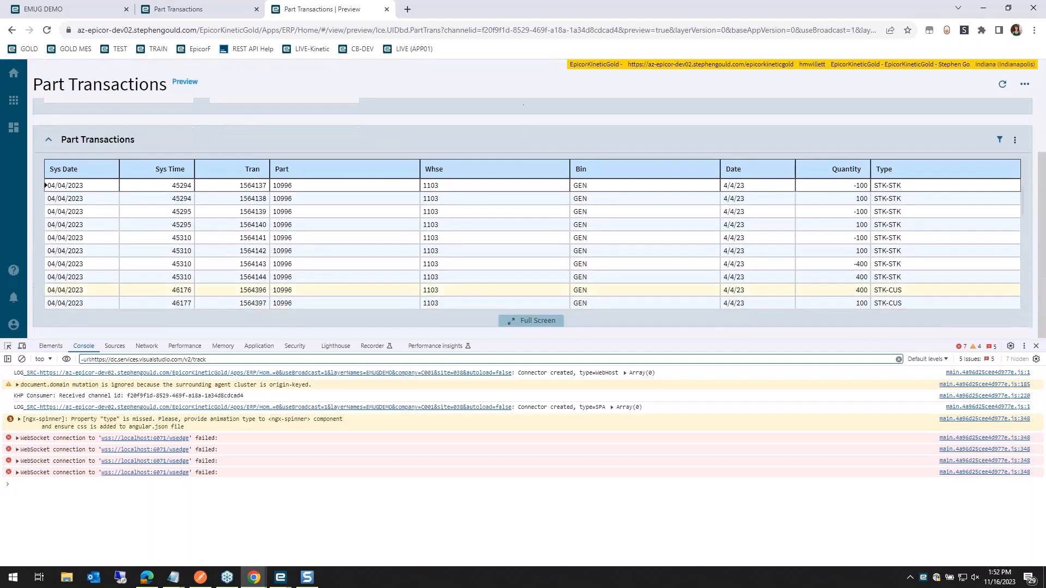
pyautogui.click(1036, 346)
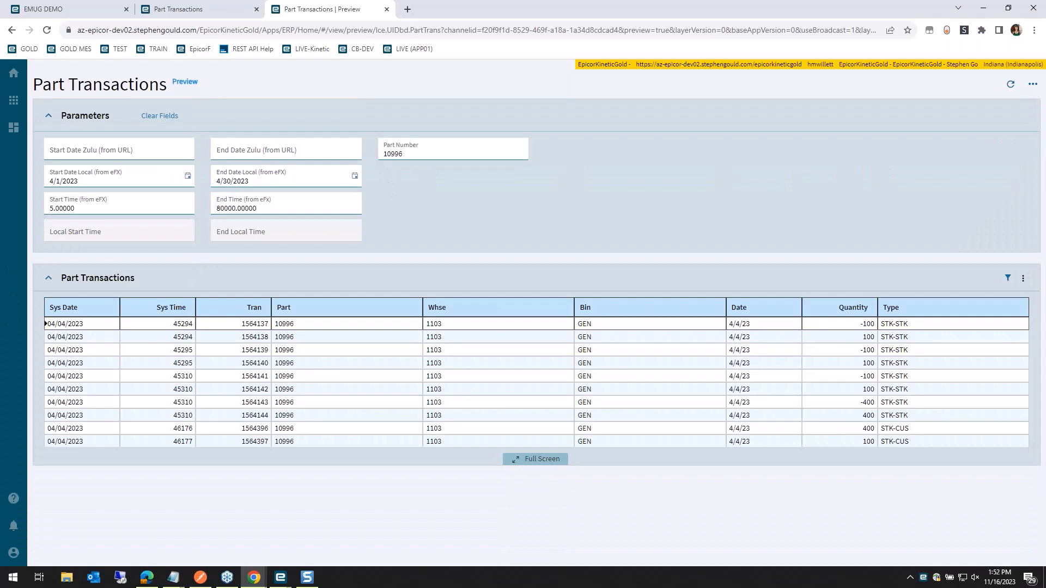
# Examine the start and end Zulu date fields and the part number field in the Part Transactions preview.
pyautogui.click(206, 5)
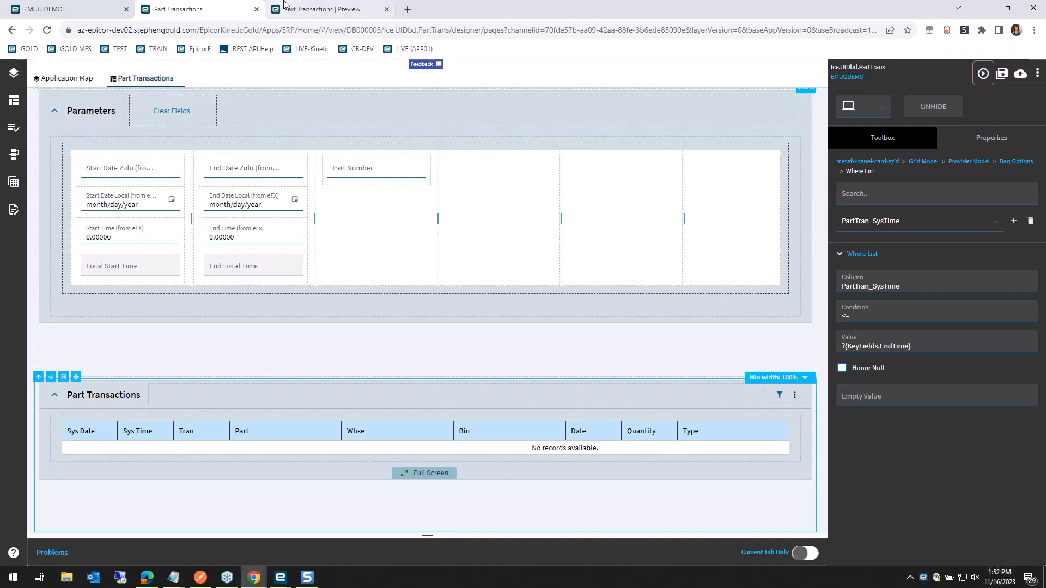
pyautogui.click(319, 9)
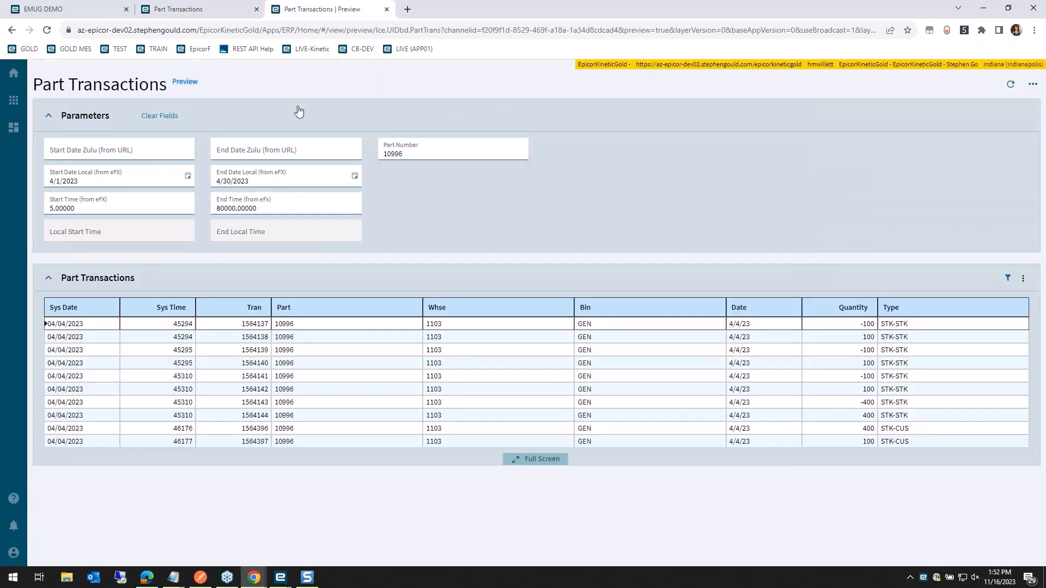
pyautogui.click(52, 145)
pyautogui.click(250, 147)
pyautogui.click(426, 147)
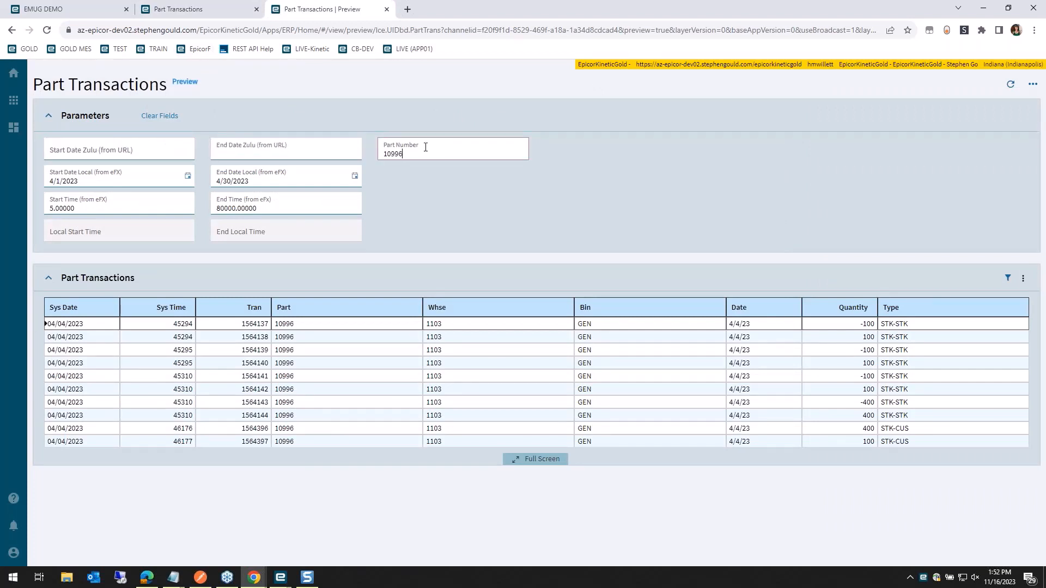
pyautogui.click(286, 149)
pyautogui.click(120, 149)
pyautogui.click(490, 154)
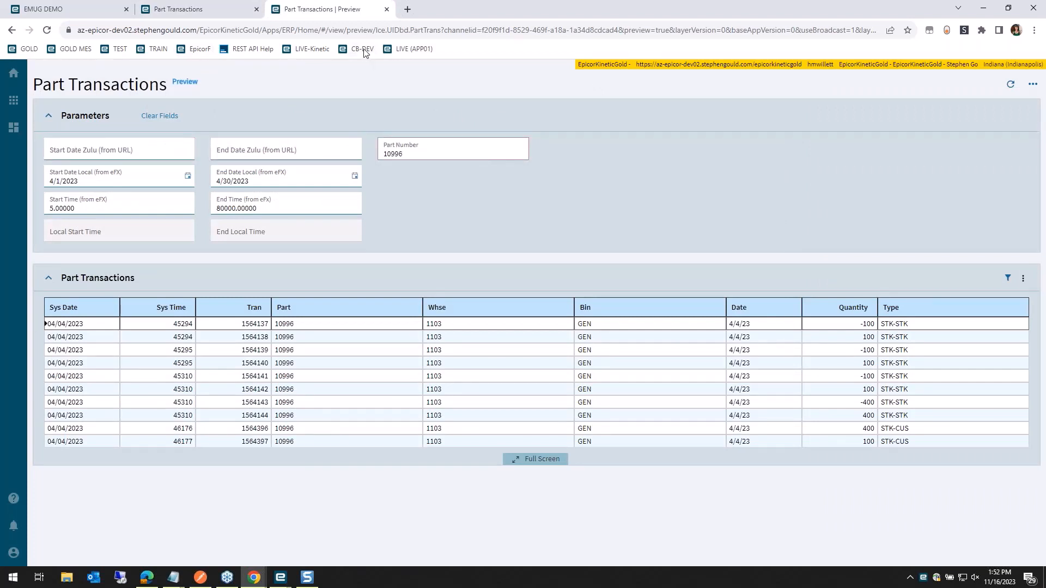
# Copy the preview page's full address into EMUG.txt in Notepad, below the existing link.
pyautogui.click(394, 30)
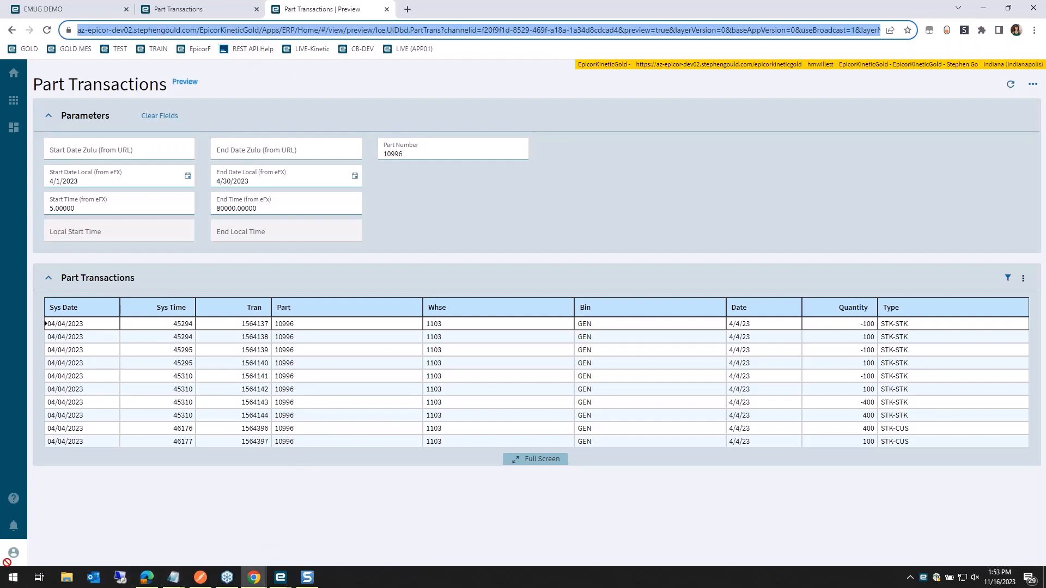
pyautogui.moveTo(173, 577)
pyautogui.click(126, 534)
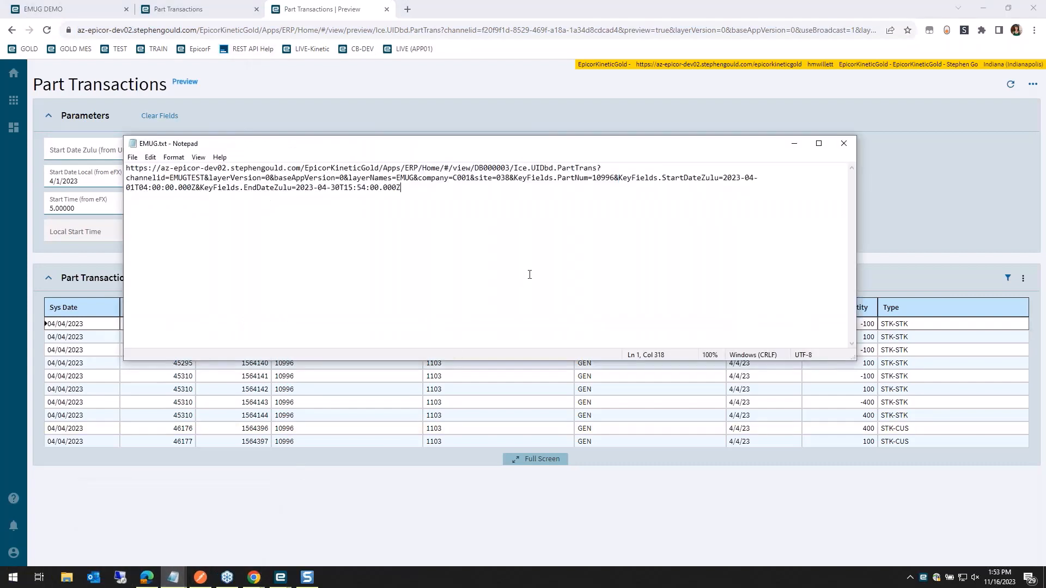
pyautogui.press('Return')
pyautogui.press('Return')
pyautogui.write('https://az-epicor-dev02.stephengould.com/EpicorKineticGold/Apps/ERP/Home/#/view/preview/Ice.UIDbd.PartTrans?channelid=f20f9f1d-8529-469f-a18a-1a34d8cdcad4&preview=true&layerVersion=0&baseAppVersion=0&useBroadcast=1&layerNames=EMUGDEMO&company=C001&site=038&autoload=false&KeyFields.StartDate=2023-04-01T00:00:00&KeyFields.EndDate=2023-04-30T00:00:00&KeyFields.EndTime=80000&KeyFields.StartTime=5&KeyFields.PartNum=10996')
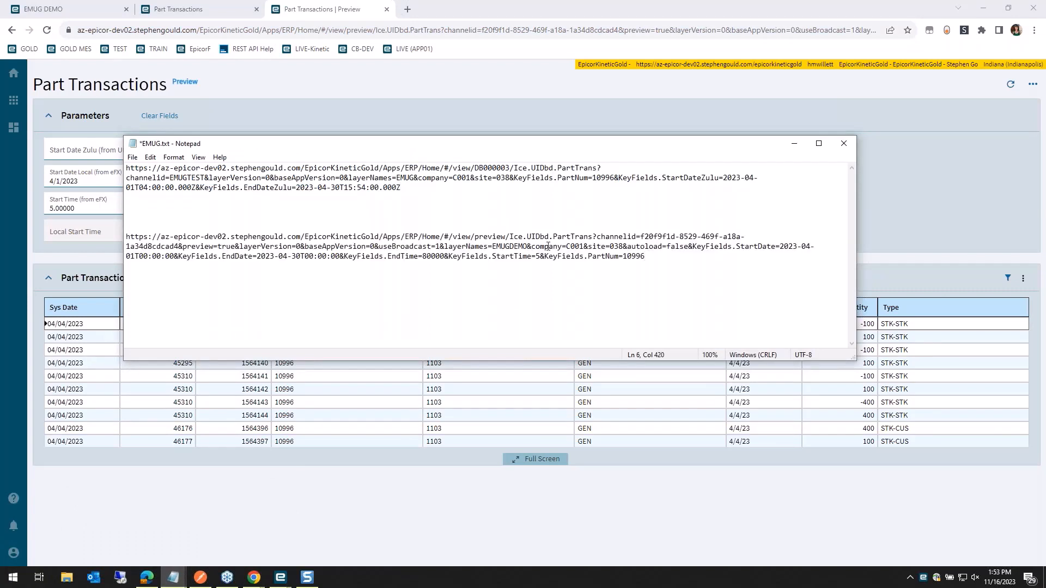
# Replace everything after autoload=false& in the copied link with the first link's PartNum, StartDateZulu and EndDateZulu KeyFields parameters.
pyautogui.click(693, 248)
pyautogui.hotkey('ctrl', 'shift', 'End')
pyautogui.press('Delete')
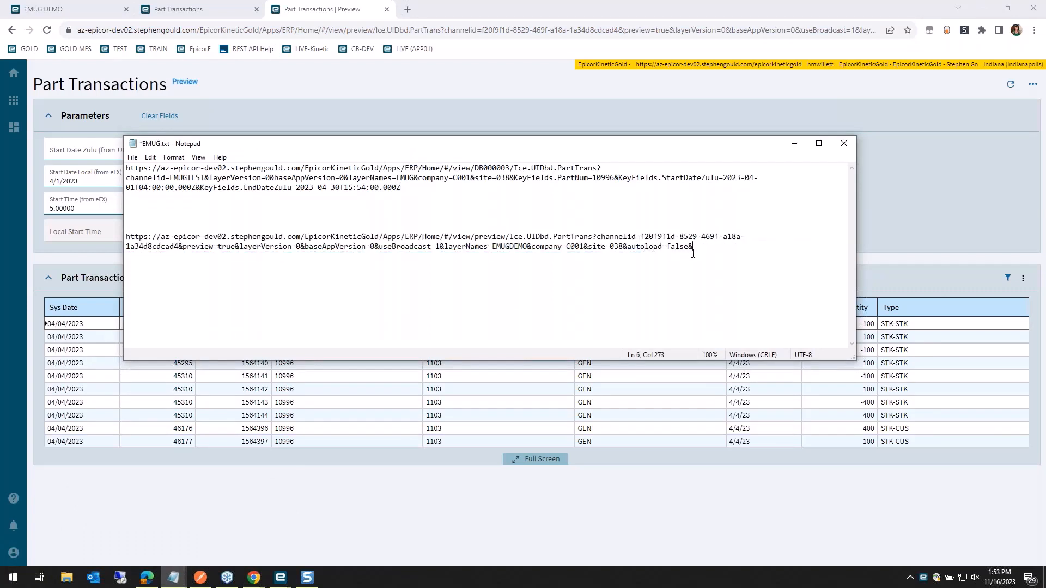
pyautogui.moveTo(464, 186); pyautogui.dragTo(514, 179)
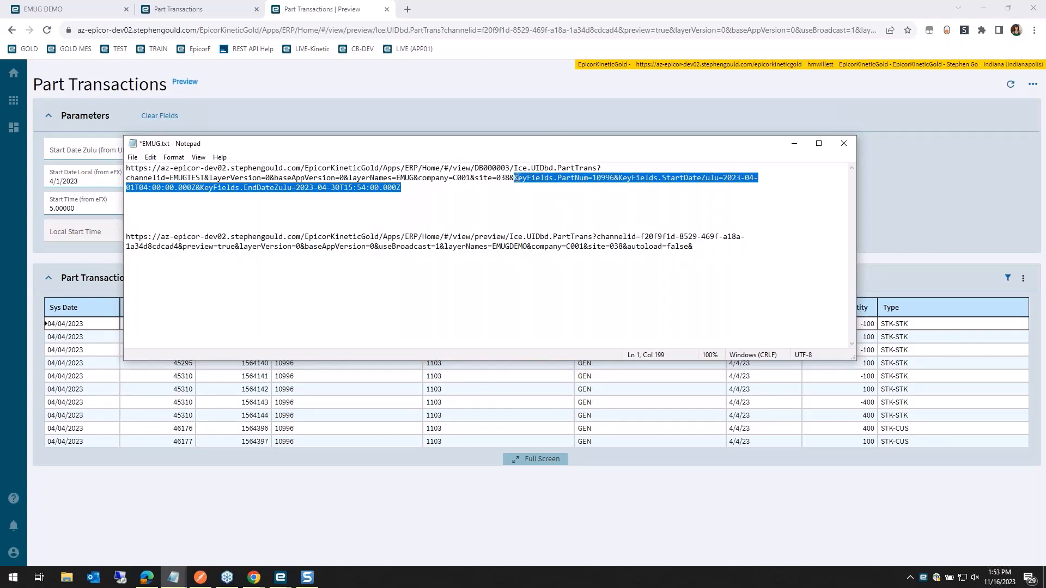
pyautogui.hotkey('ctrl', 'c')
pyautogui.click(708, 243)
pyautogui.hotkey('ctrl', 'v')
# Load the edited link from Notepad in the Part Transactions preview's browser tab.
pyautogui.moveTo(493, 256); pyautogui.dragTo(114, 241)
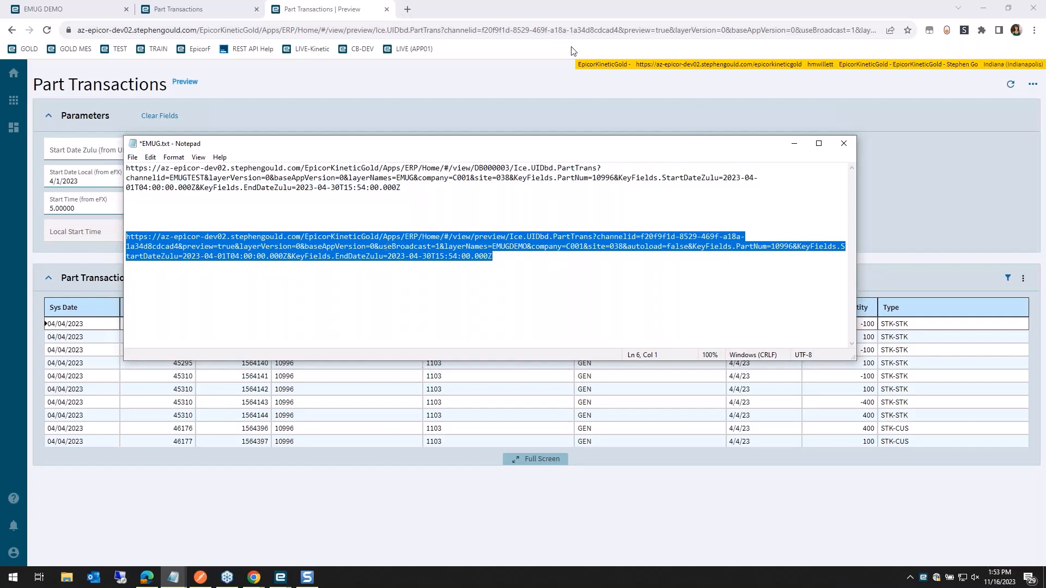
pyautogui.click(434, 30)
pyautogui.hotkey('ctrl', 'a')
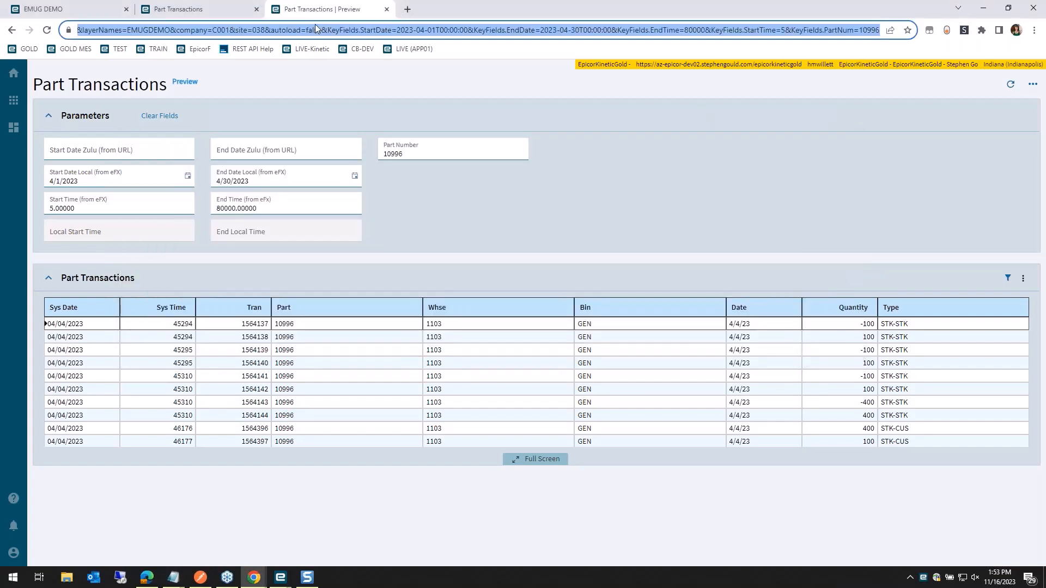
pyautogui.hotkey('ctrl', 'v')
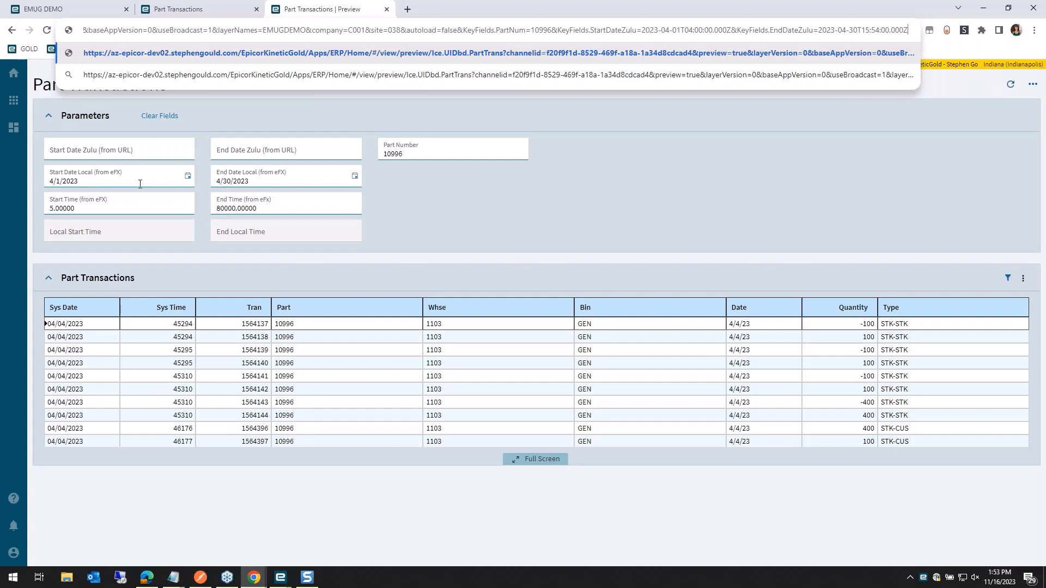
pyautogui.press('Return')
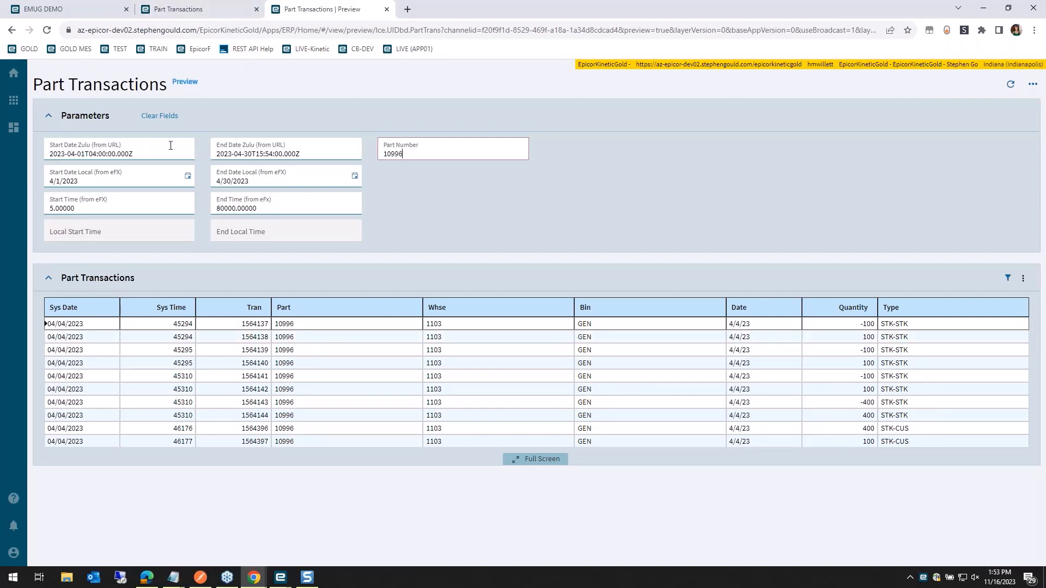
# Examine the KeyFields parameters in the preview address alongside the Start Date Zulu text box in the page designer.
pyautogui.moveTo(778, 31); pyautogui.dragTo(884, 35)
pyautogui.click(798, 35)
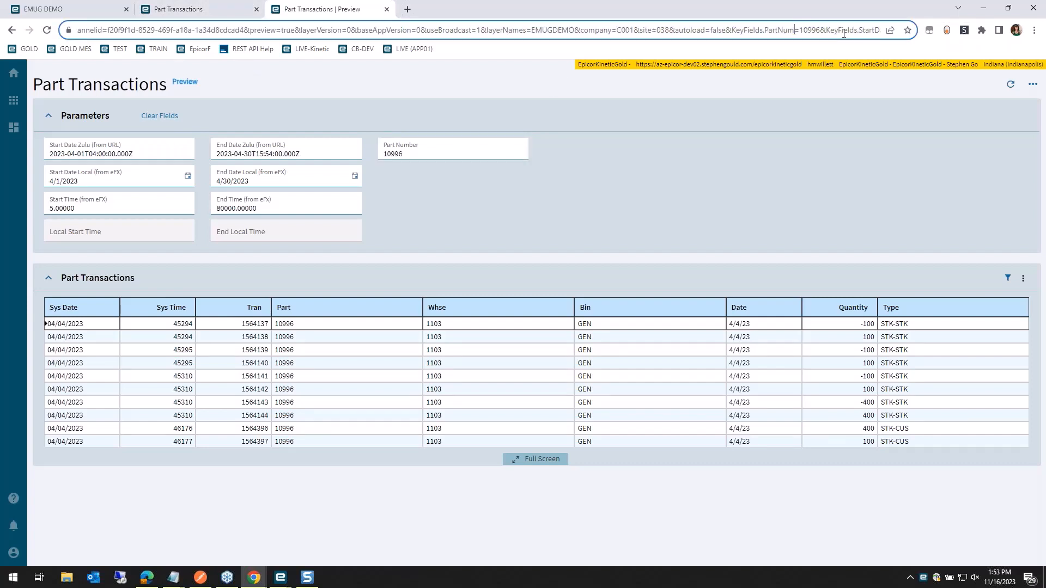
pyautogui.doubleClick(833, 30)
pyautogui.doubleClick(780, 32)
pyautogui.doubleClick(810, 30)
pyautogui.click(174, 7)
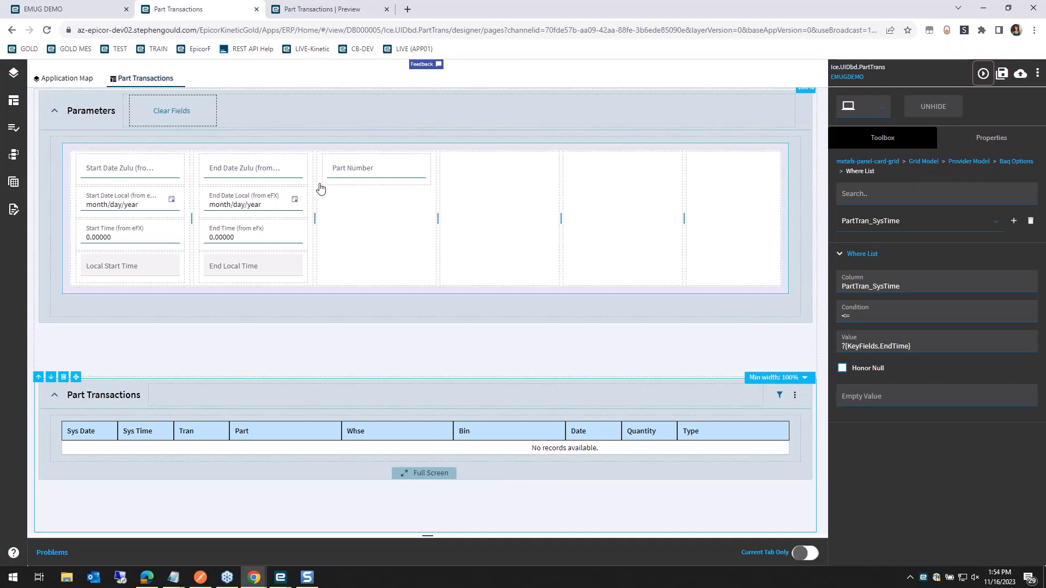
pyautogui.click(127, 173)
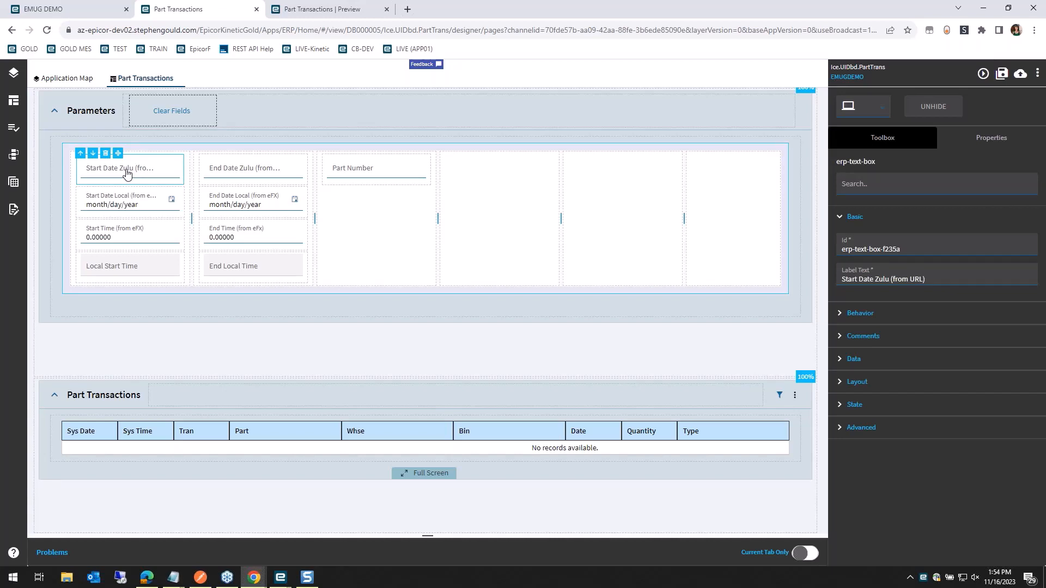
pyautogui.hotkey('ctrl', 'Tab')
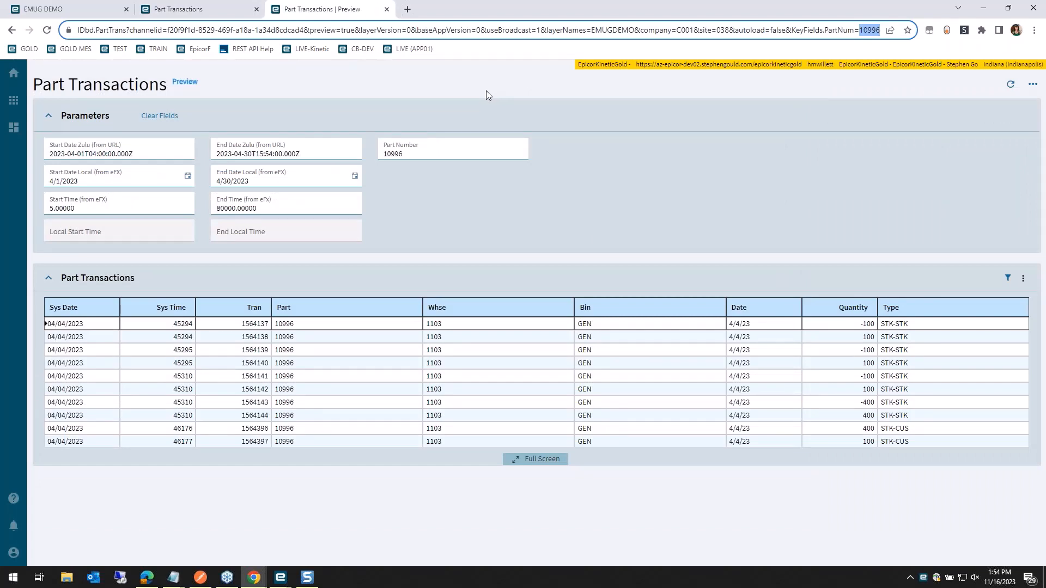
pyautogui.click(214, 4)
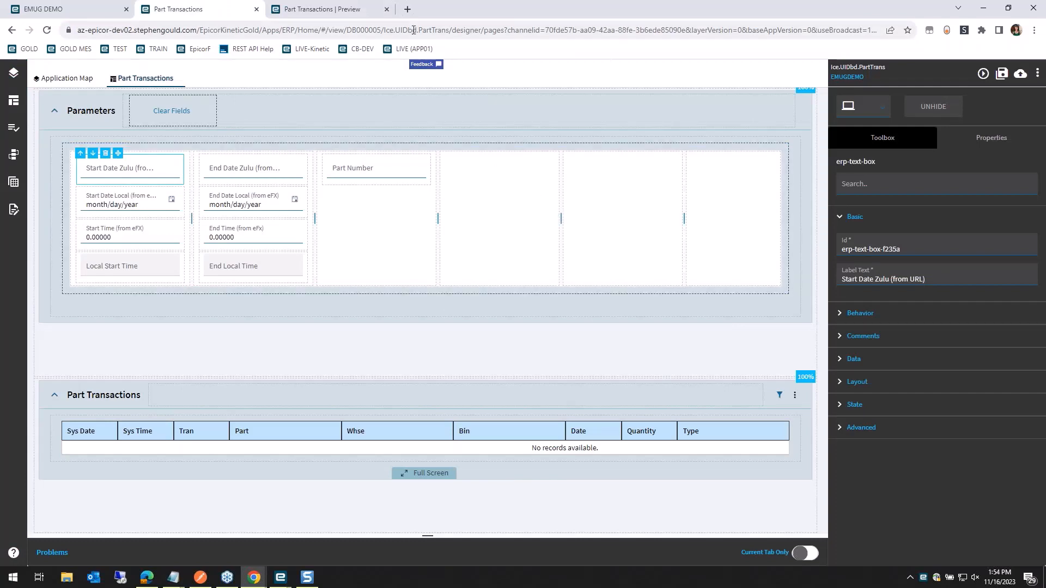
# Open the Share options for the Part Transactions preview and dismiss them.
pyautogui.click(325, 7)
pyautogui.click(1032, 83)
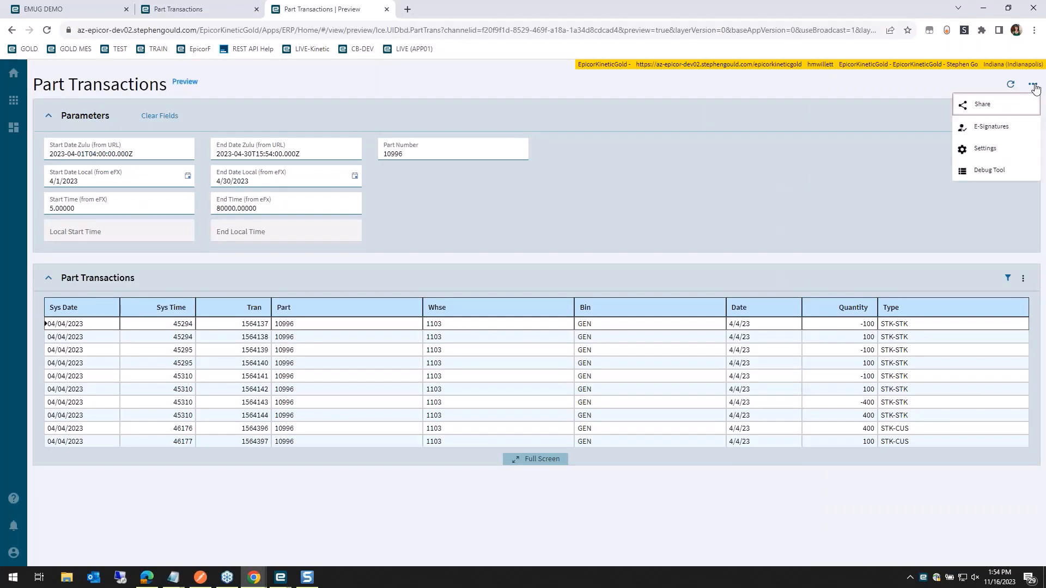
pyautogui.click(980, 108)
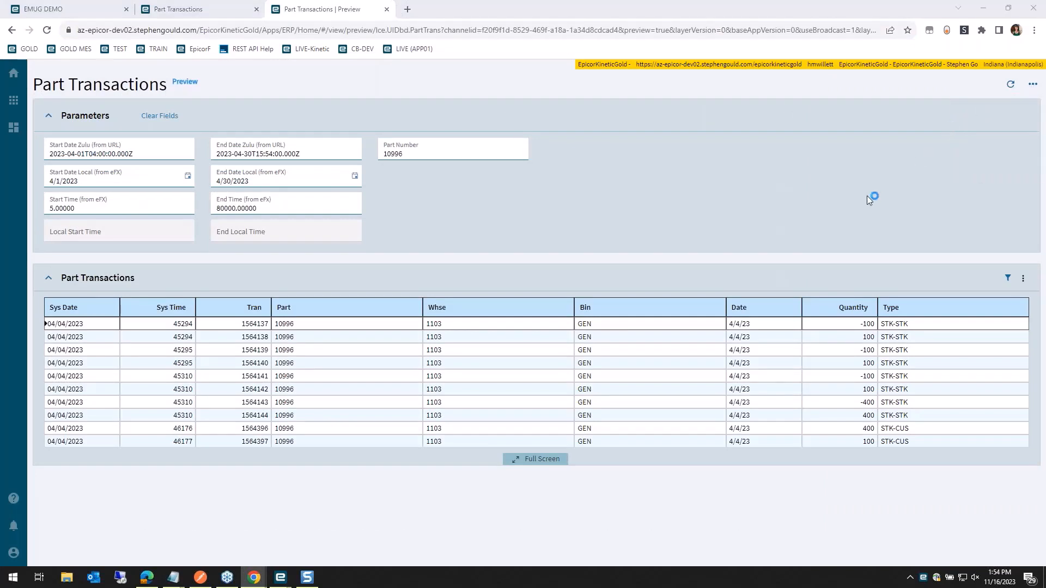
pyautogui.click(604, 320)
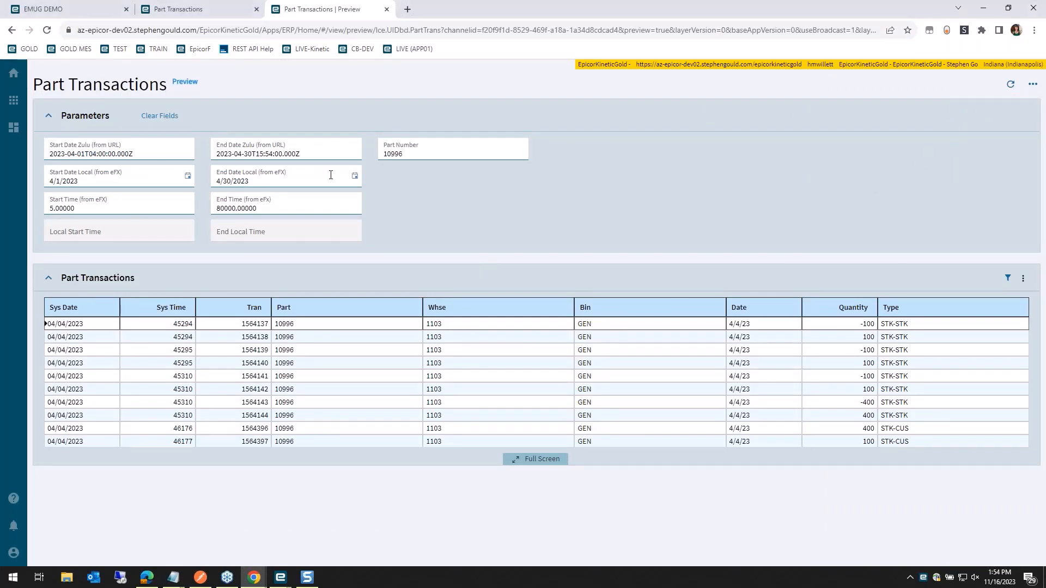
# Open the Share options for the Part Transactions page in EMUG DEMO and dismiss them.
pyautogui.moveTo(256, 576)
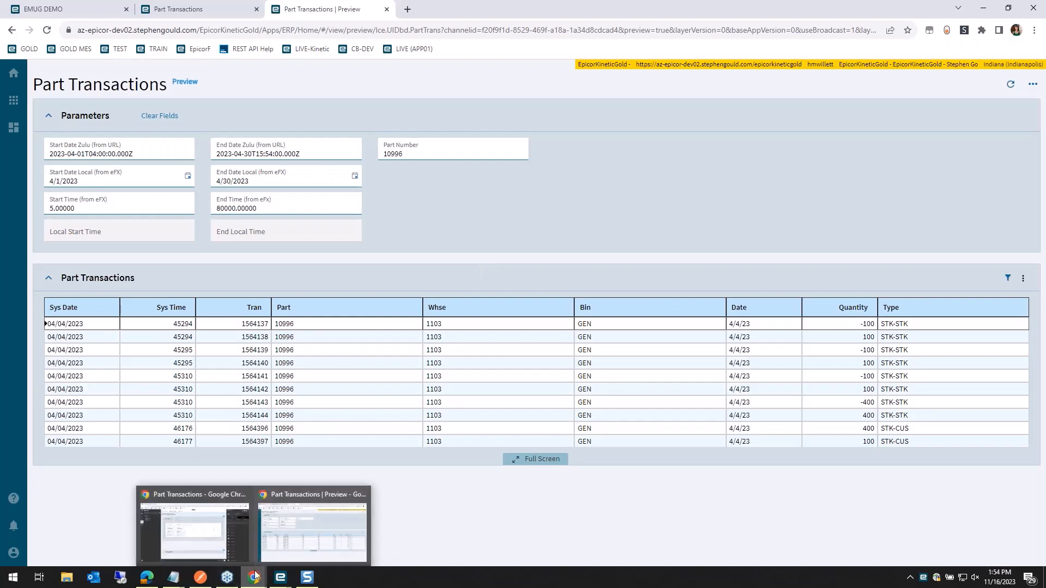
pyautogui.click(71, 9)
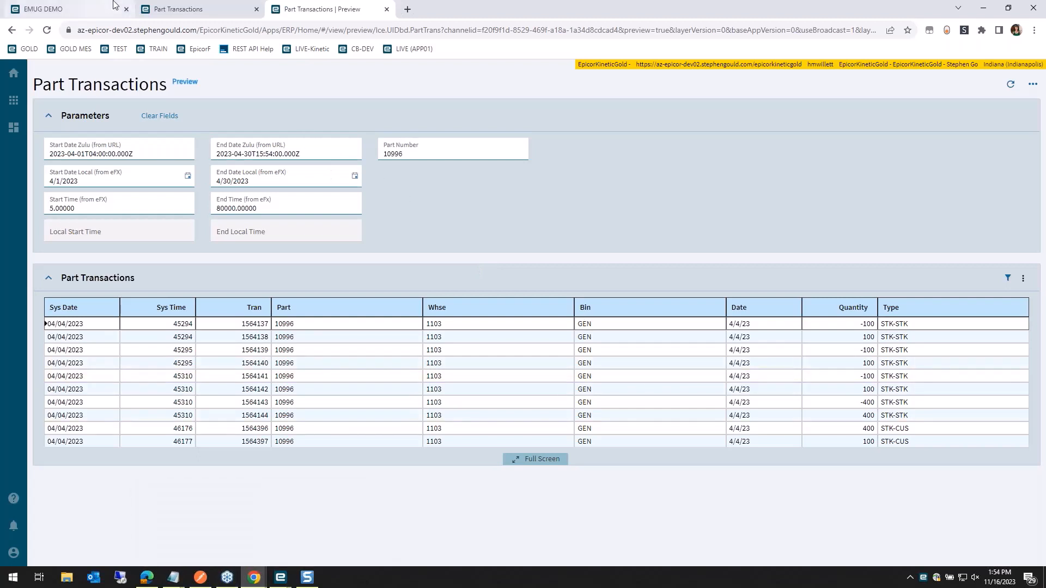
pyautogui.click(1032, 84)
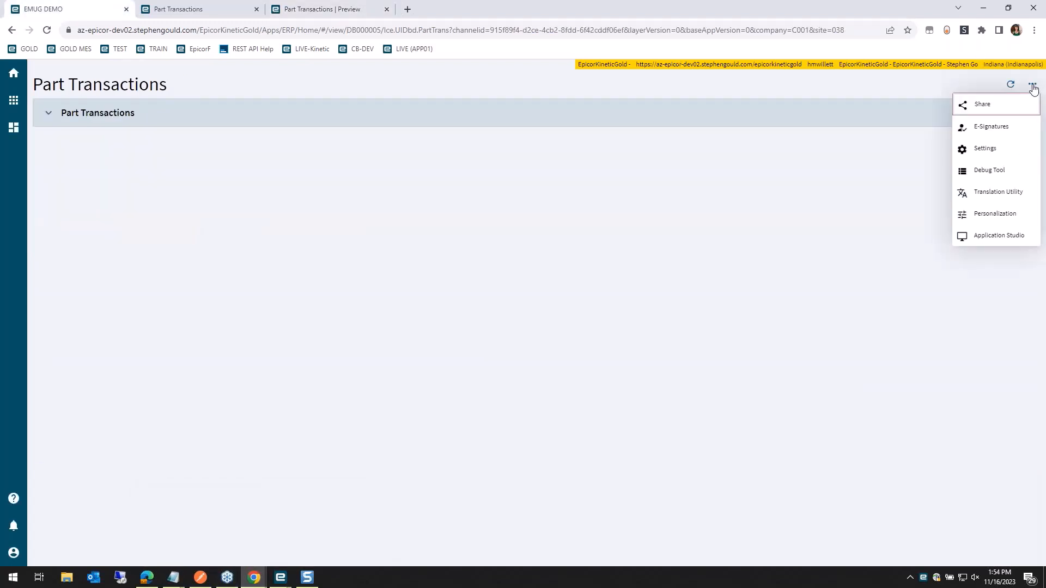
pyautogui.click(986, 106)
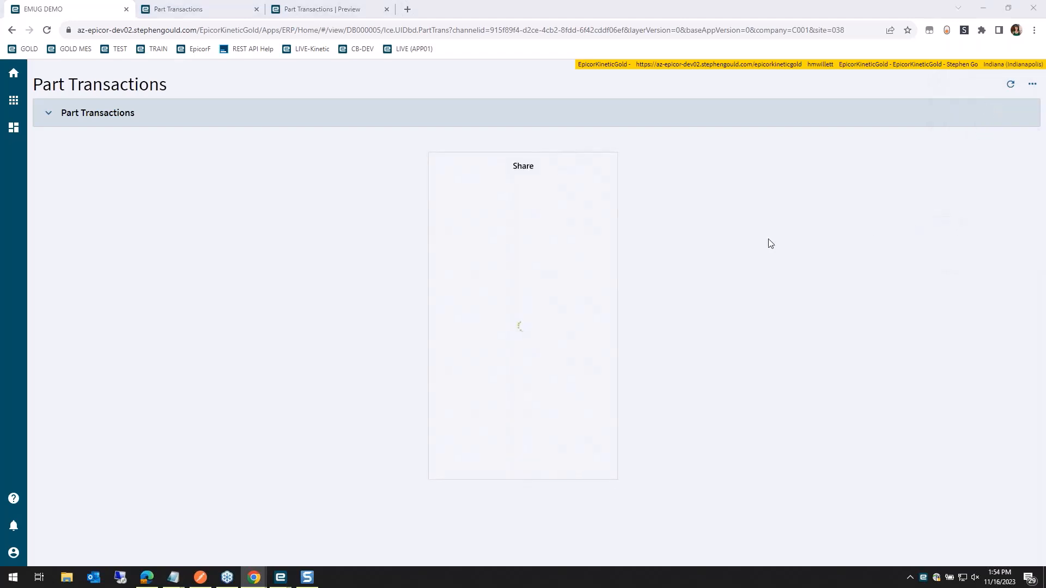
pyautogui.click(625, 260)
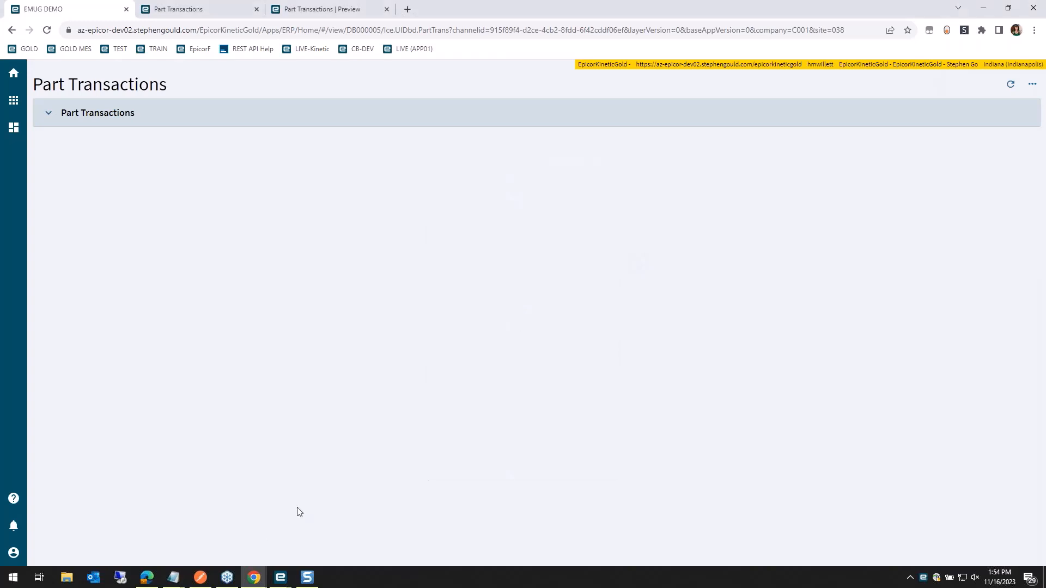
# Check the Zulu start date, Zulu end date and part number filled in the preview, and return to the page designer.
pyautogui.moveTo(154, 576)
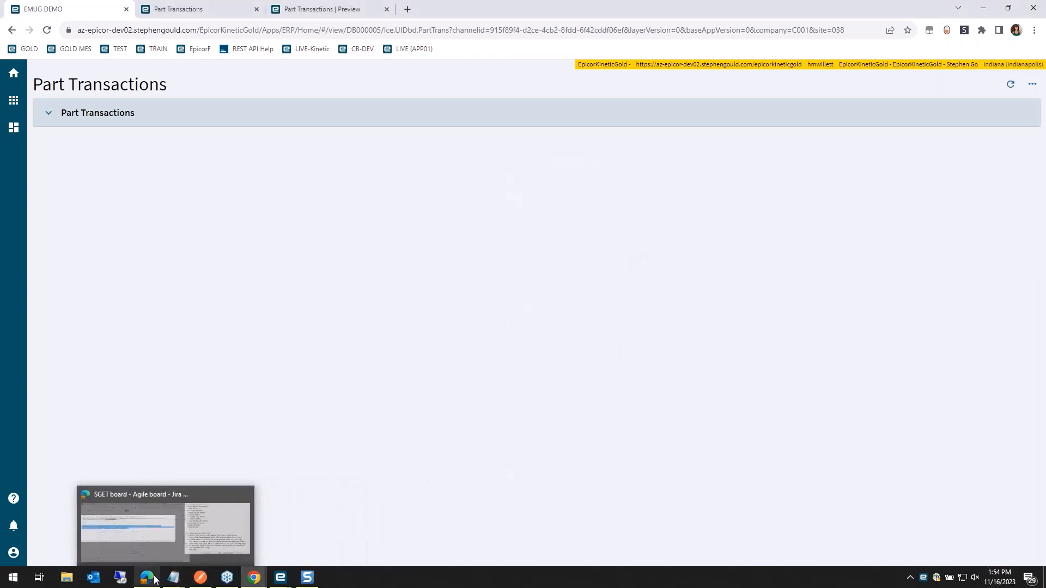
pyautogui.click(188, 5)
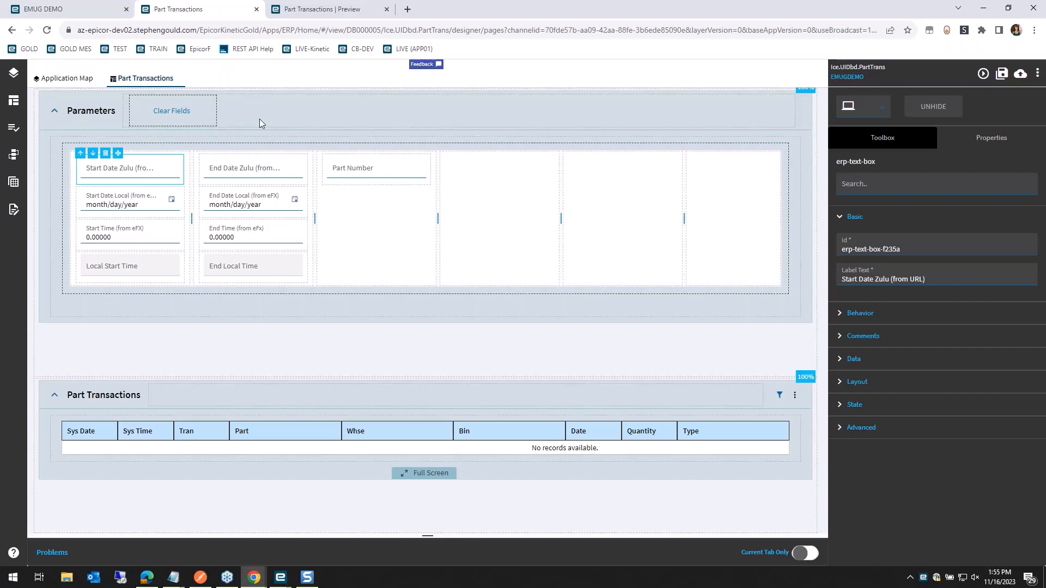
pyautogui.click(292, 6)
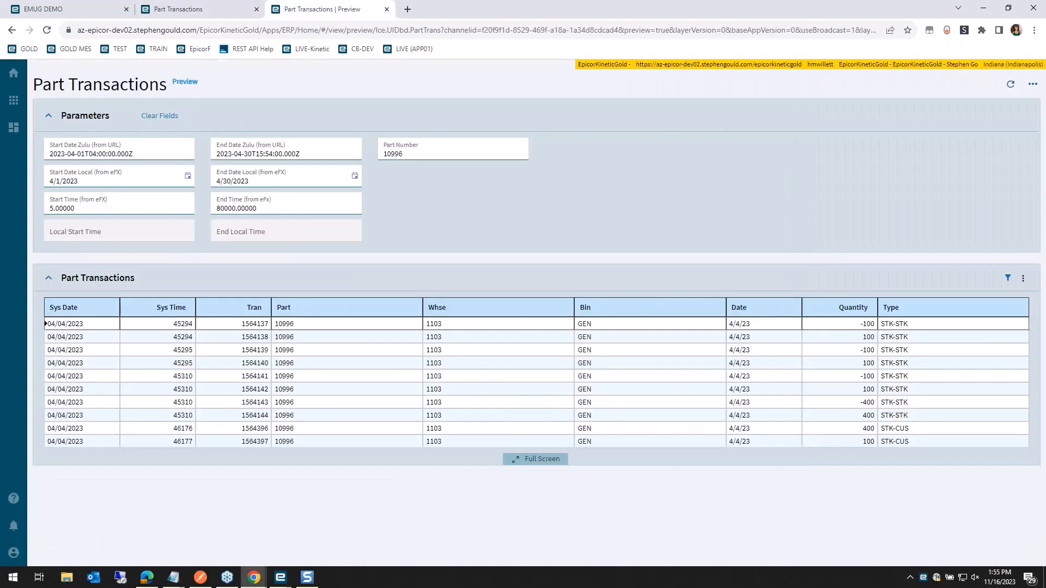
pyautogui.doubleClick(118, 155)
pyautogui.doubleClick(253, 154)
pyautogui.click(469, 147)
pyautogui.click(178, 9)
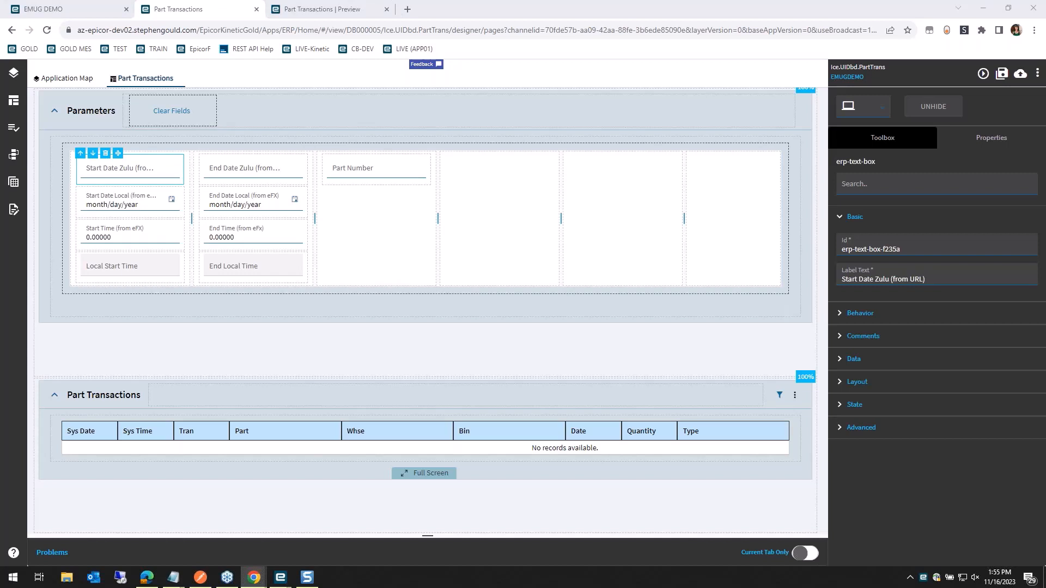
# Create a new event with the Id ce_StartZuluChanged.
pyautogui.click(13, 155)
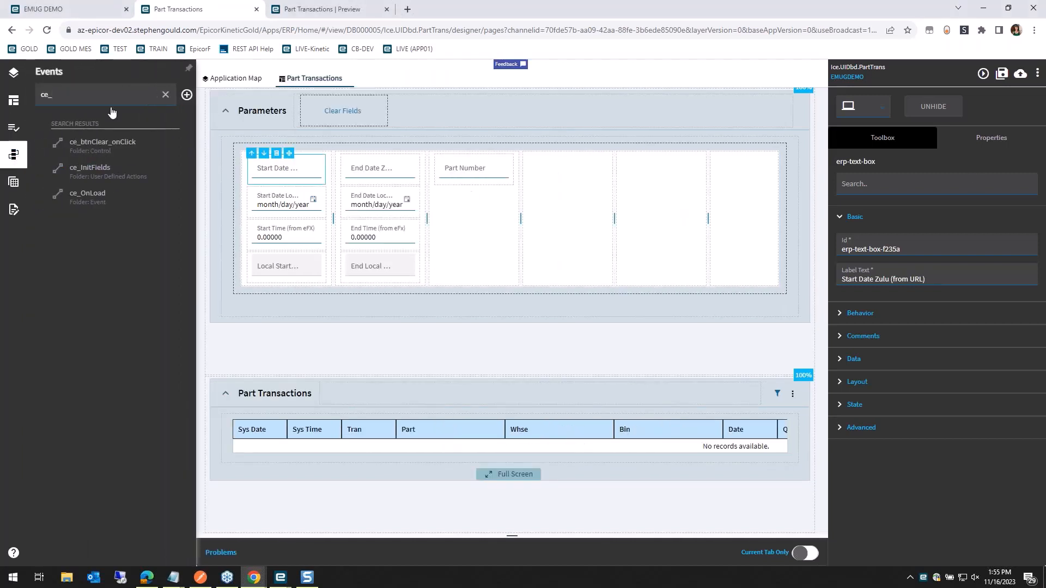
pyautogui.click(187, 94)
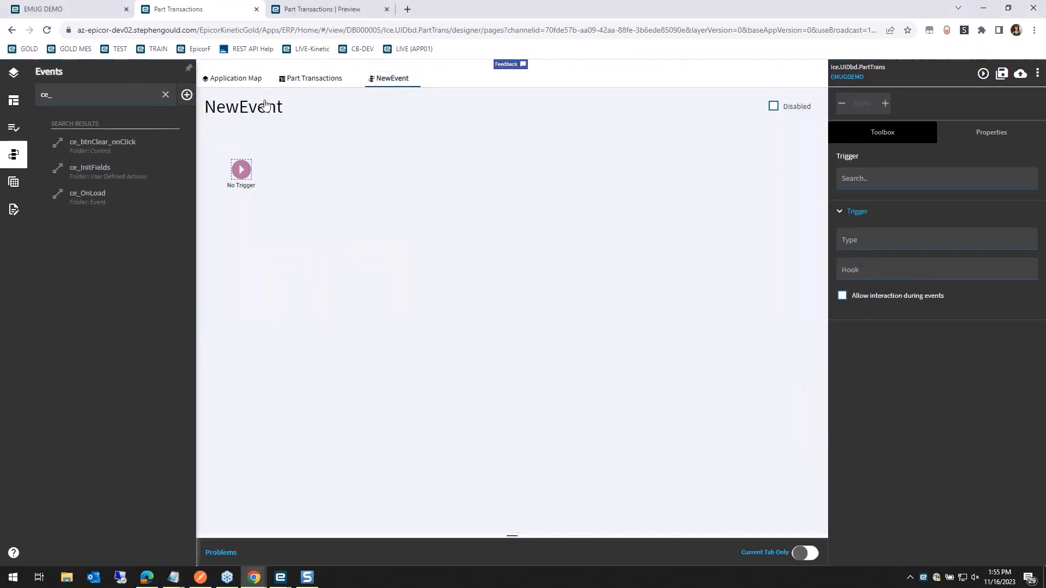
pyautogui.click(265, 105)
pyautogui.click(904, 172)
pyautogui.doubleClick(904, 172)
pyautogui.write('ce_StartZ')
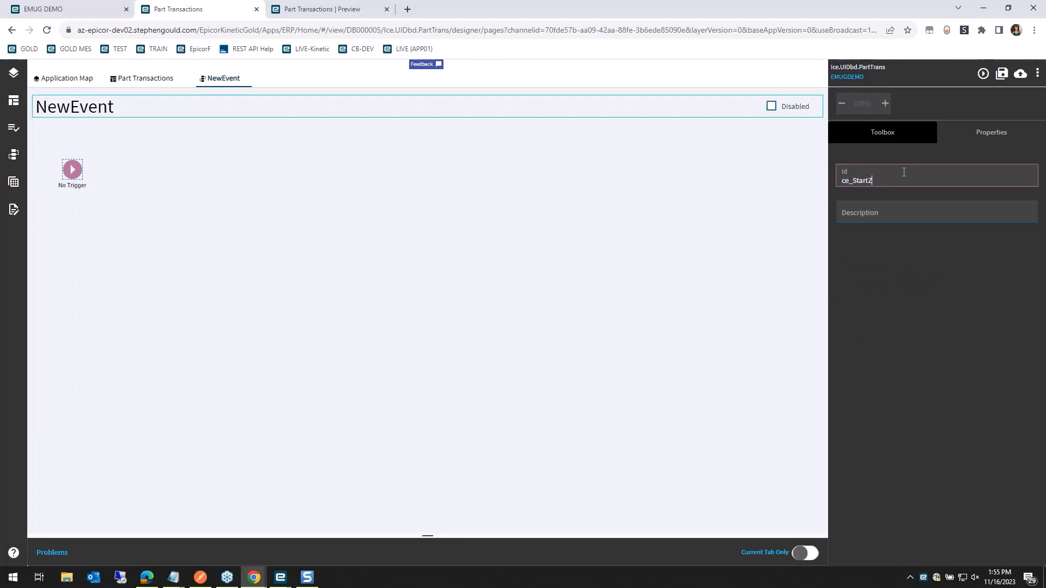
pyautogui.write('uluChanged')
pyautogui.press('Tab')
# Set the event trigger to type DataTable with hook Column Changed, target KeyFields and column StartDateZulu.
pyautogui.click(71, 172)
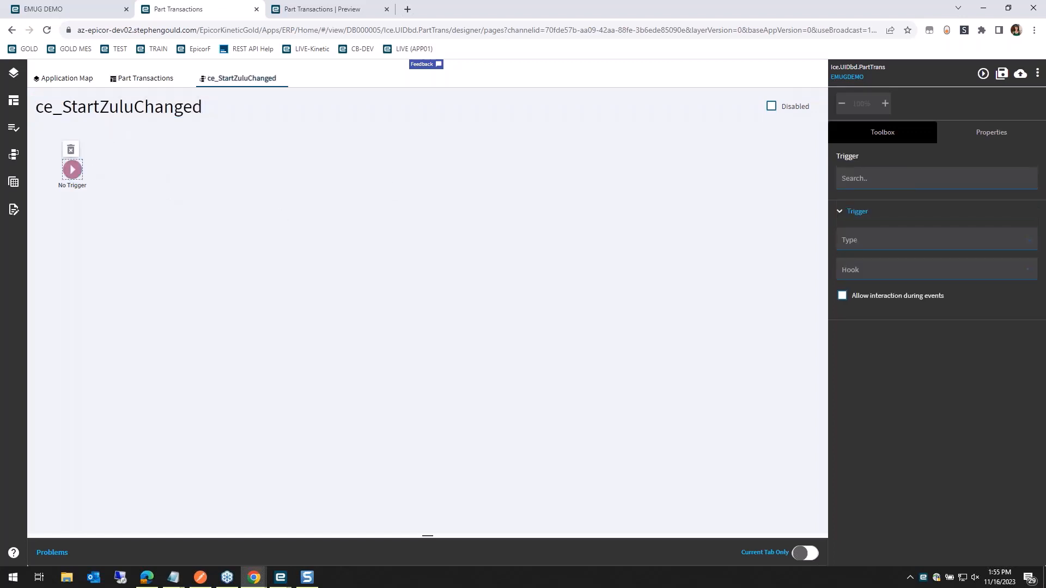
pyautogui.click(901, 244)
pyautogui.write('dataTable')
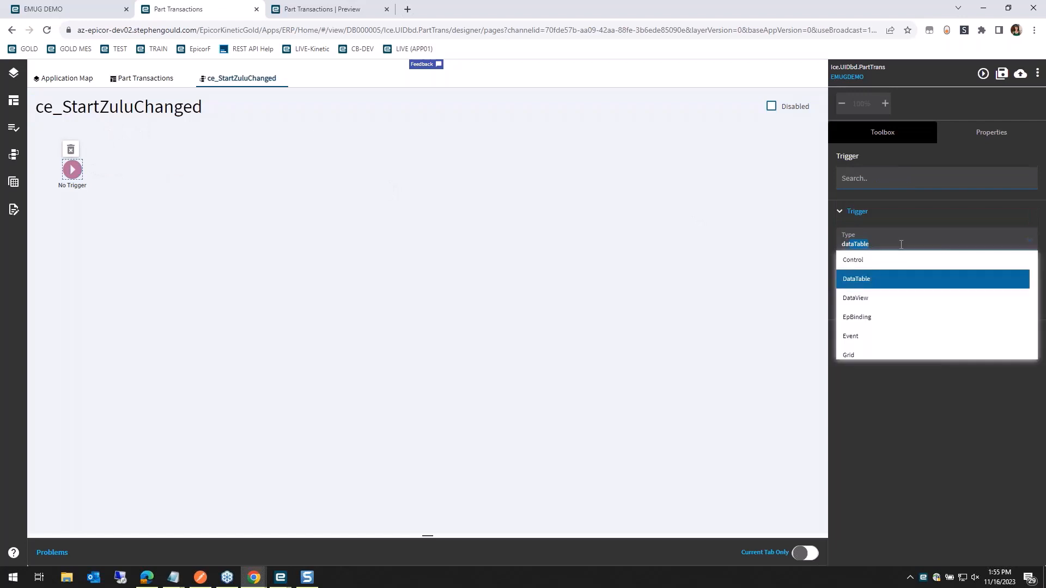
pyautogui.click(871, 280)
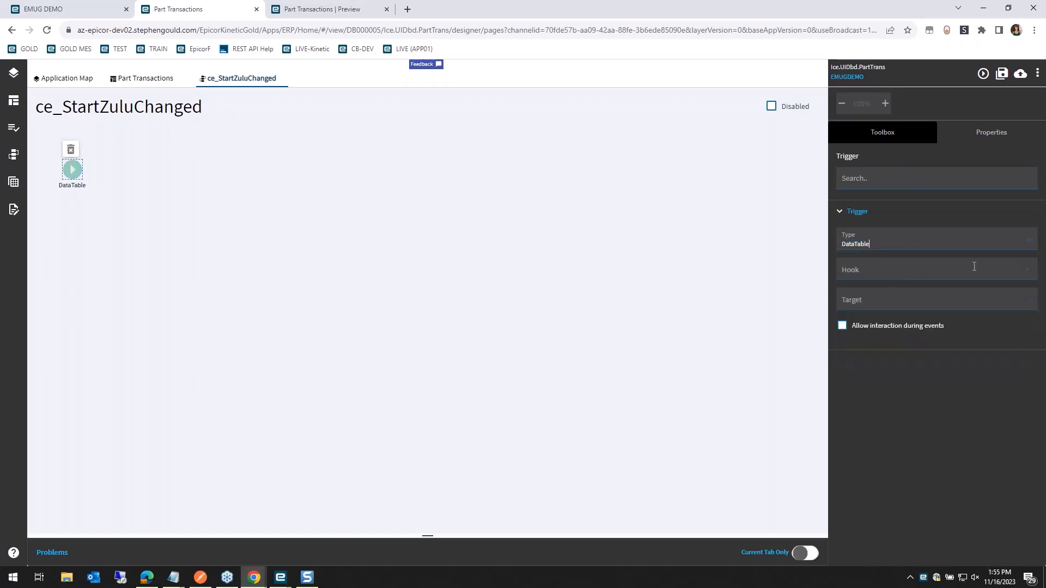
pyautogui.click(1033, 271)
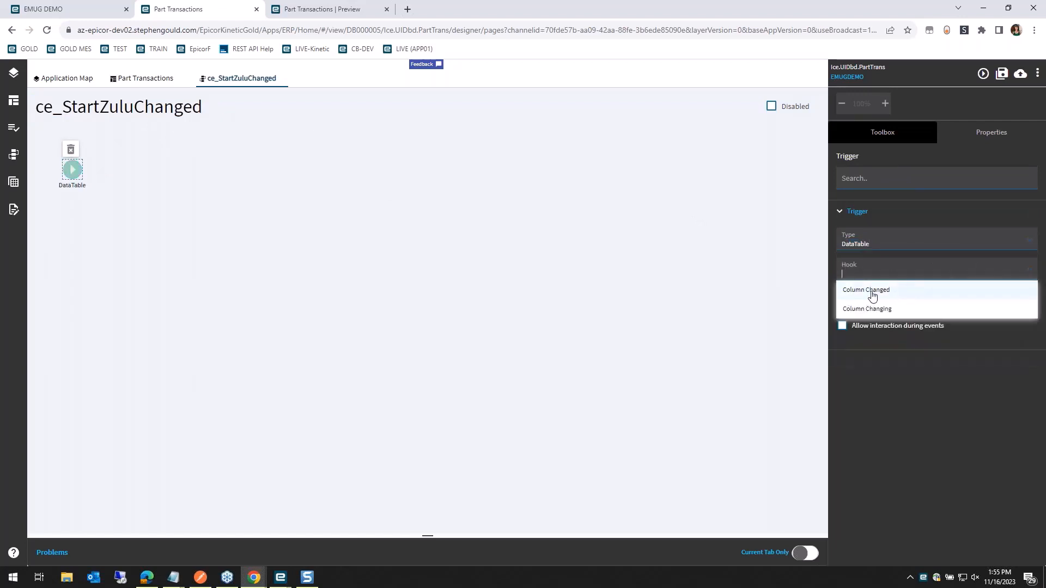
pyautogui.click(895, 292)
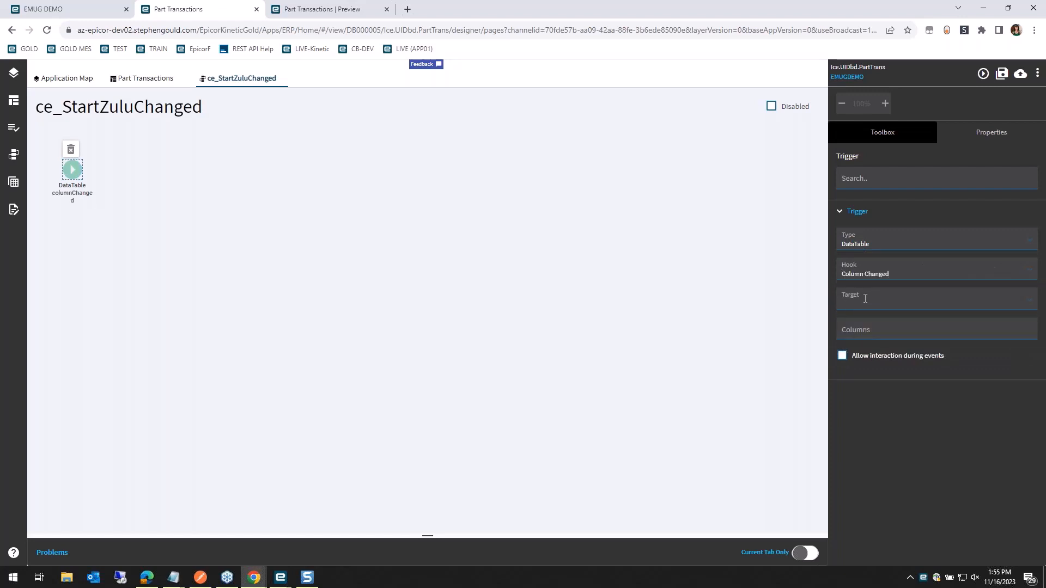
pyautogui.click(865, 299)
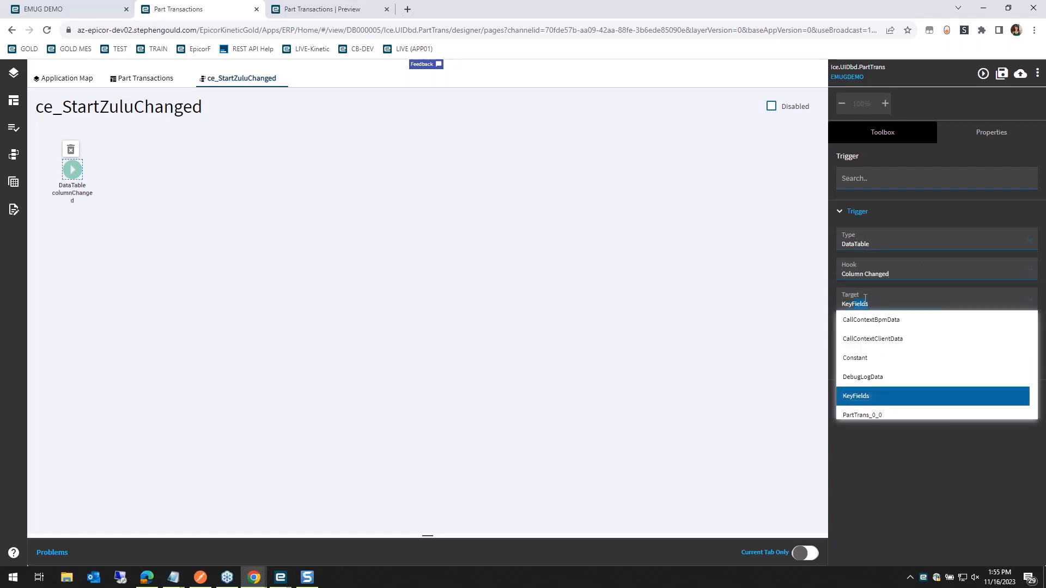
pyautogui.press('Return')
pyautogui.click(872, 331)
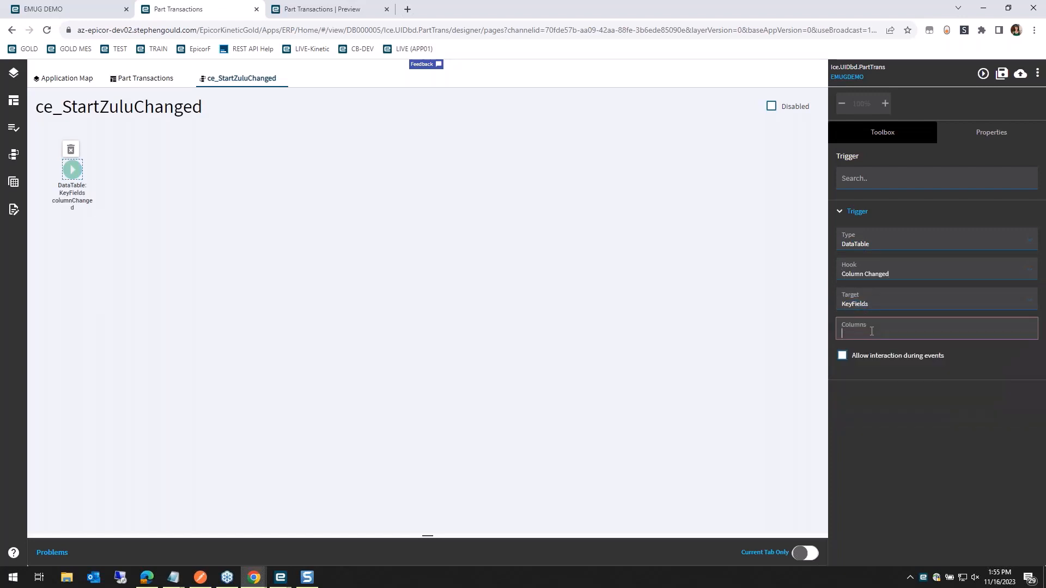
pyautogui.write('StartDateZulu')
pyautogui.press('Tab')
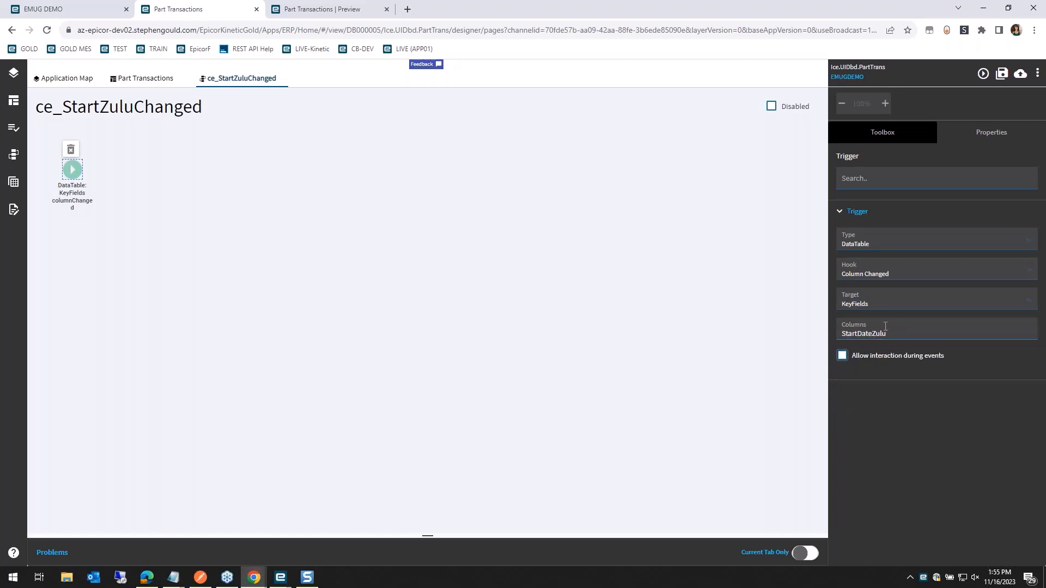
# Add an erp-message-handler action directly after the KeyFields trigger.
pyautogui.click(324, 225)
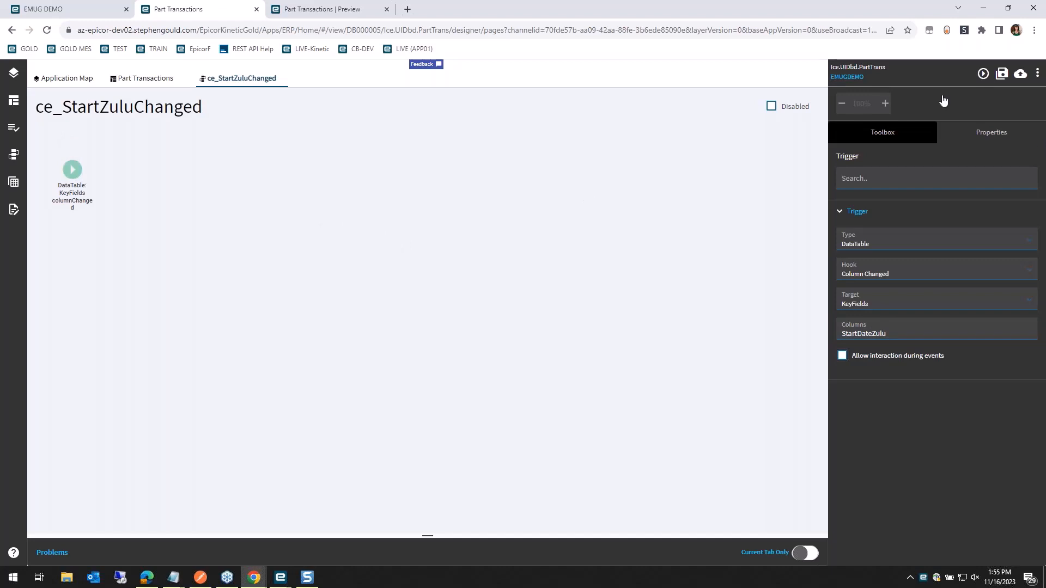
pyautogui.click(888, 136)
pyautogui.write('mess')
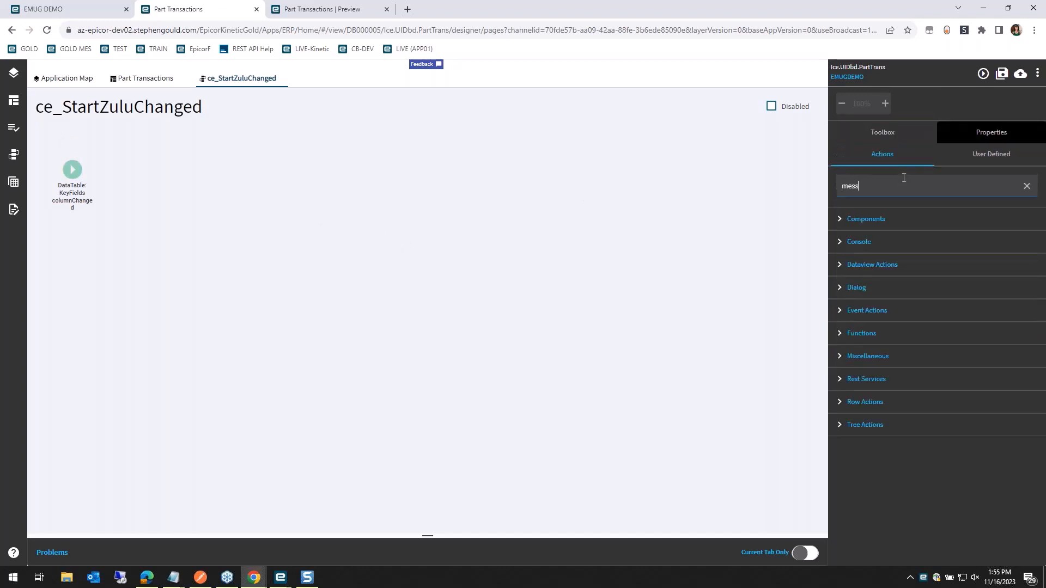
pyautogui.moveTo(895, 248); pyautogui.dragTo(517, 180)
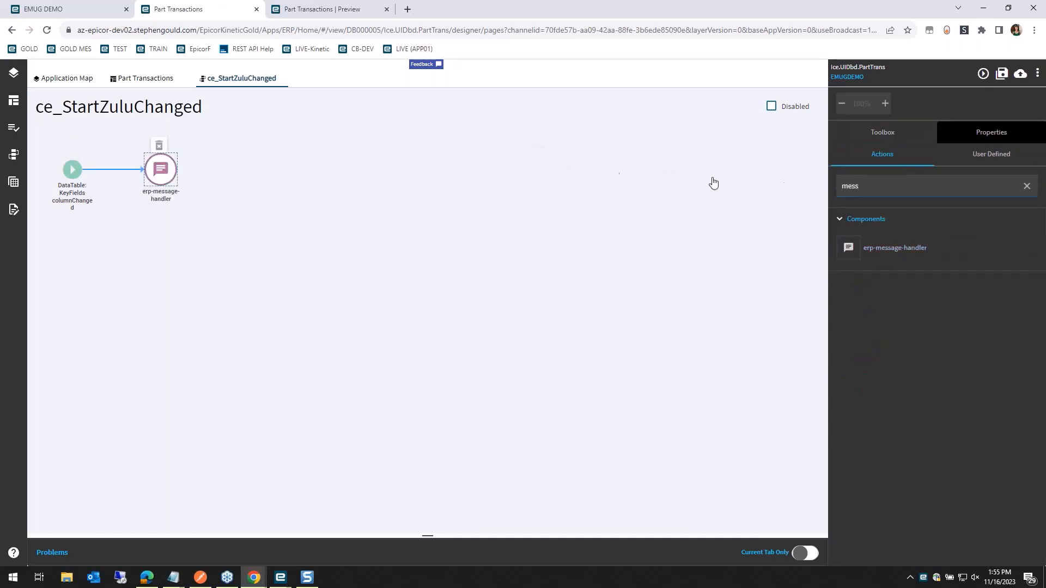
# Configure the message handler's parameters with type Toast, level info and the message "Hello World!".
pyautogui.click(1014, 134)
pyautogui.click(878, 407)
pyautogui.click(881, 439)
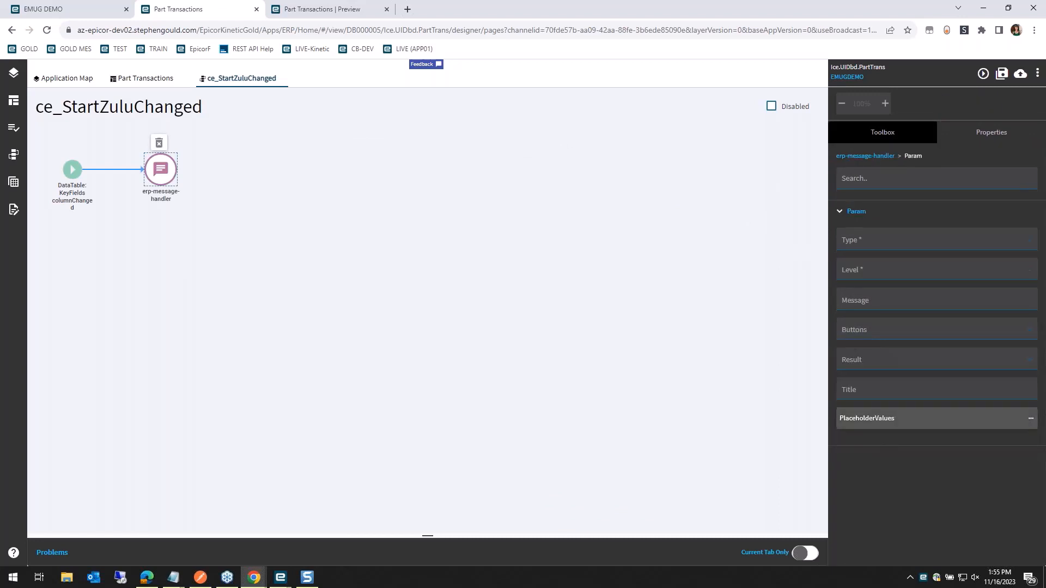
pyautogui.click(882, 242)
pyautogui.click(863, 277)
pyautogui.click(863, 274)
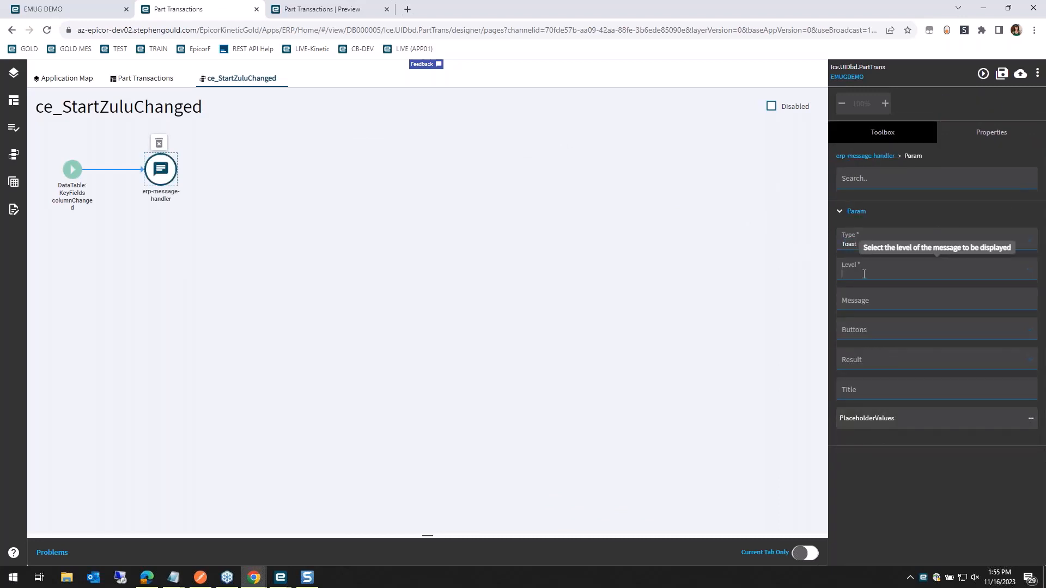
pyautogui.write('info')
pyautogui.click(862, 293)
pyautogui.click(862, 292)
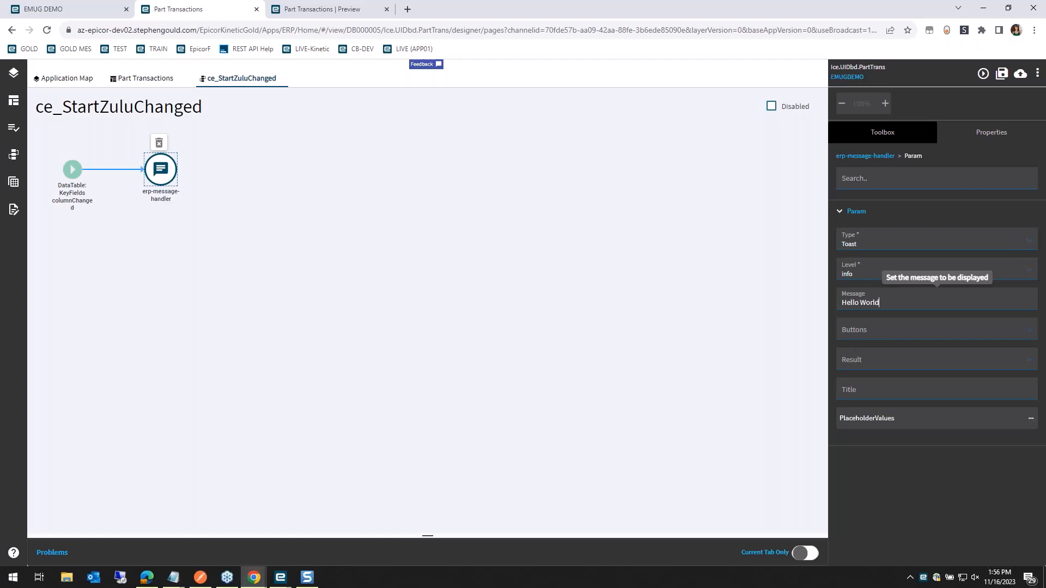
# Save the layer, preview the dashboard and test the event by entering 2 as the Start Date Zulu.
pyautogui.click(1003, 80)
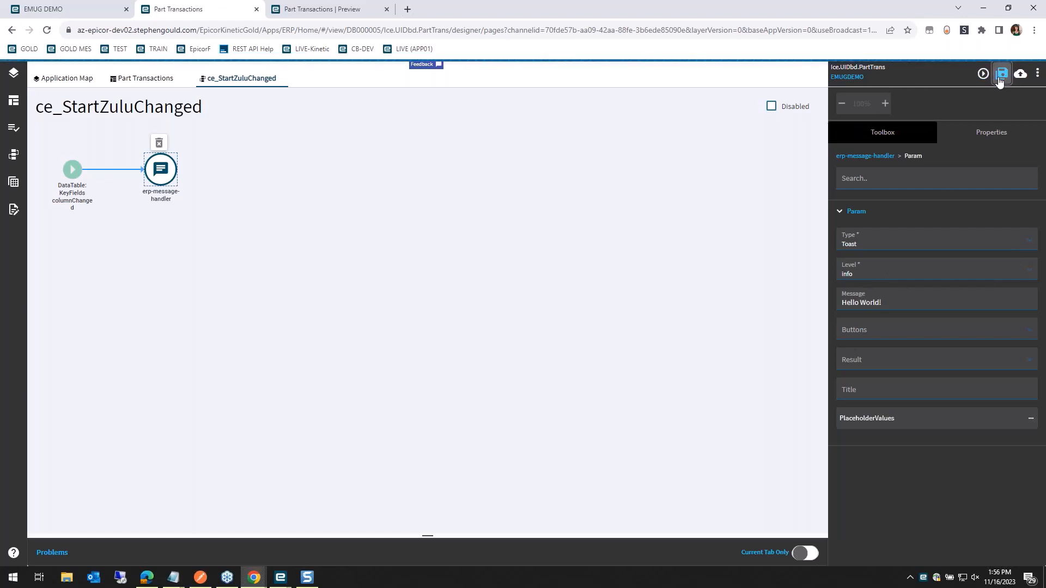
pyautogui.click(983, 75)
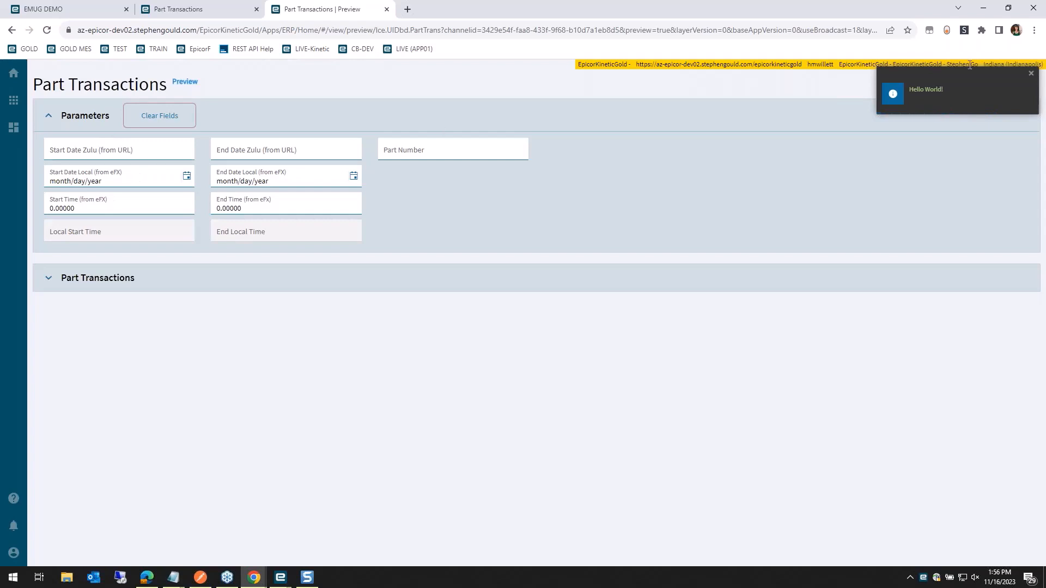
pyautogui.click(90, 153)
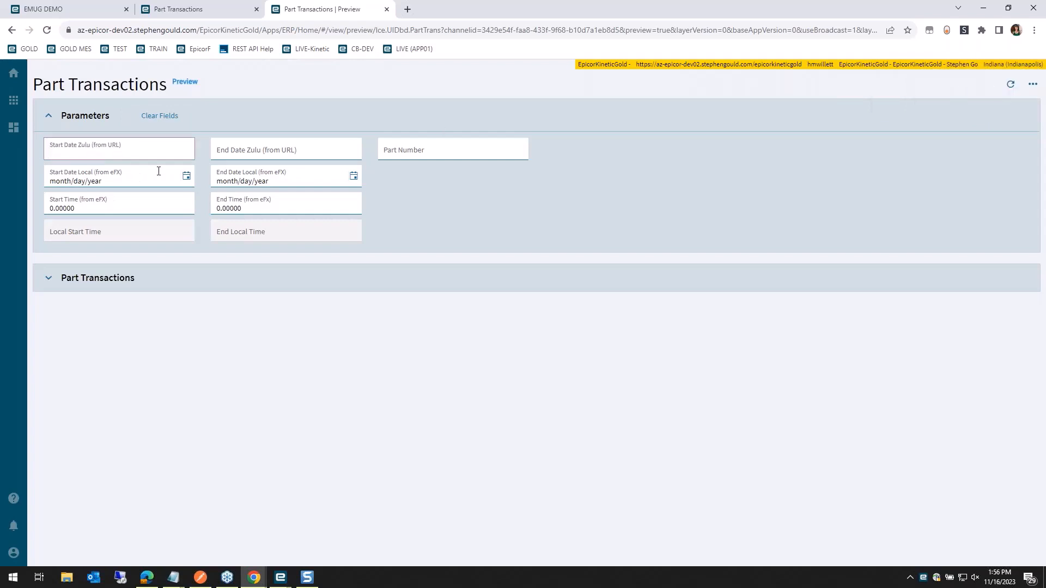
pyautogui.click(159, 171)
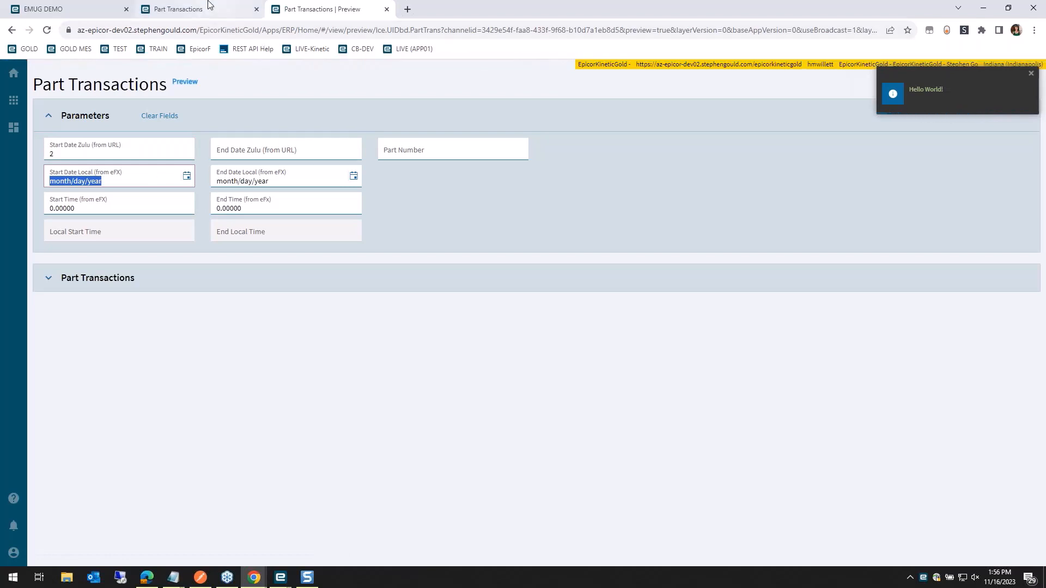
# Back in the event designer, delete the message handler and add a condition after the trigger instead.
pyautogui.click(191, 9)
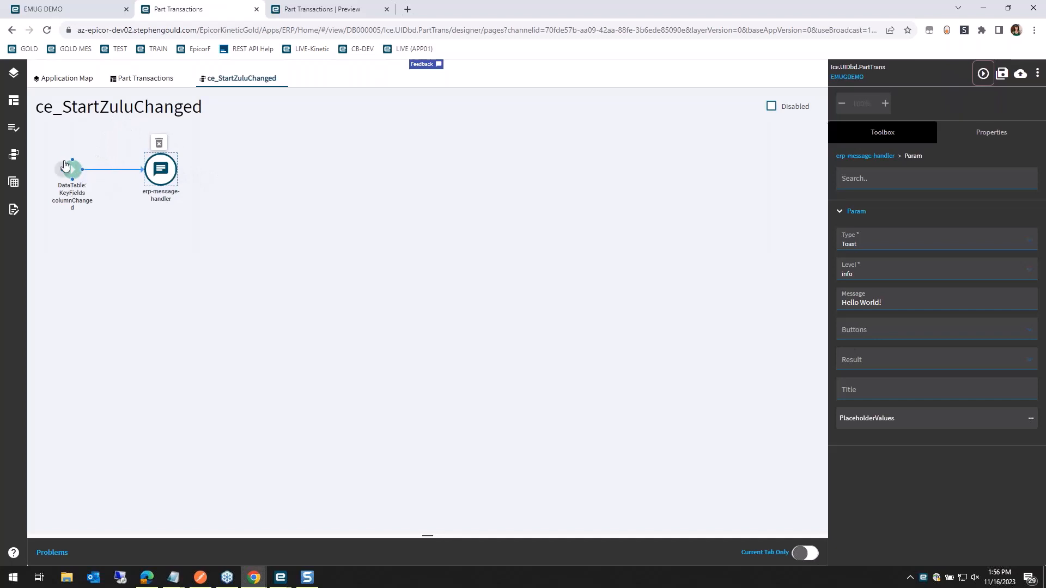
pyautogui.click(158, 143)
pyautogui.click(872, 136)
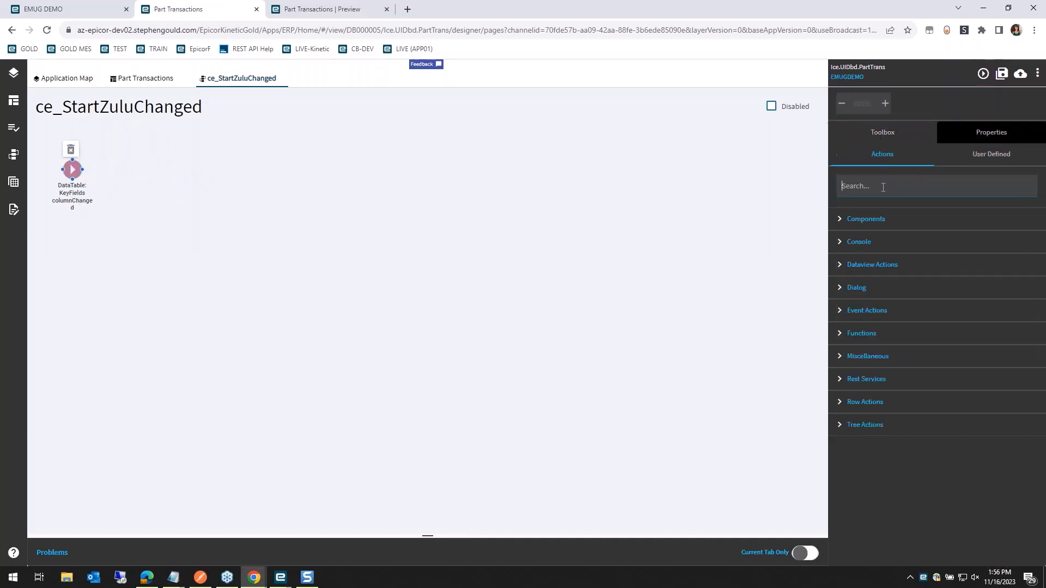
pyautogui.write('cond')
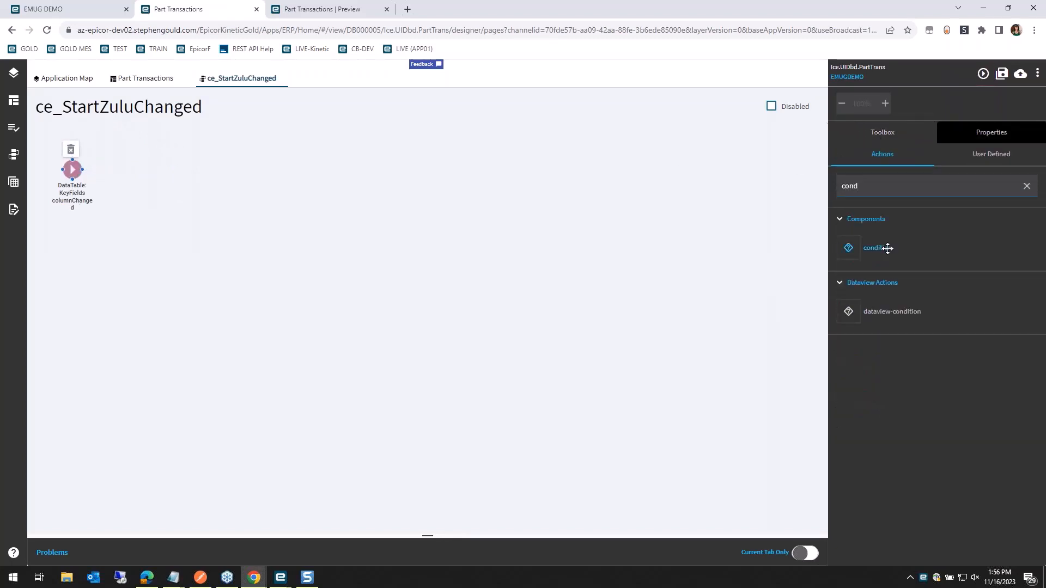
pyautogui.moveTo(885, 248); pyautogui.dragTo(294, 173)
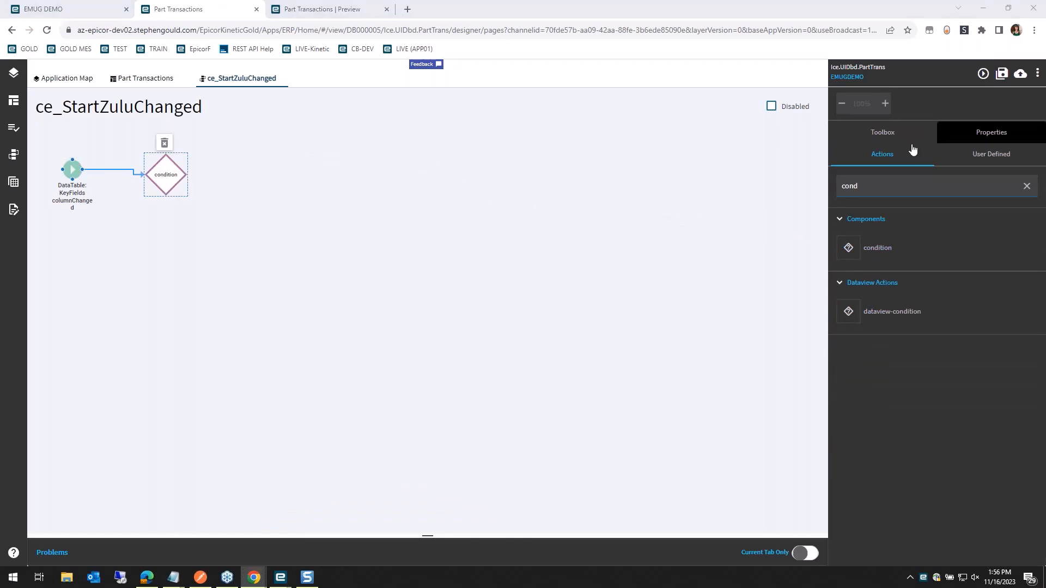
# Set the condition's expression to '{KeyFields.StartDateZulu}' != 'undefined' && '{KeyFields.StartDateZulu}' != ''.
pyautogui.click(951, 137)
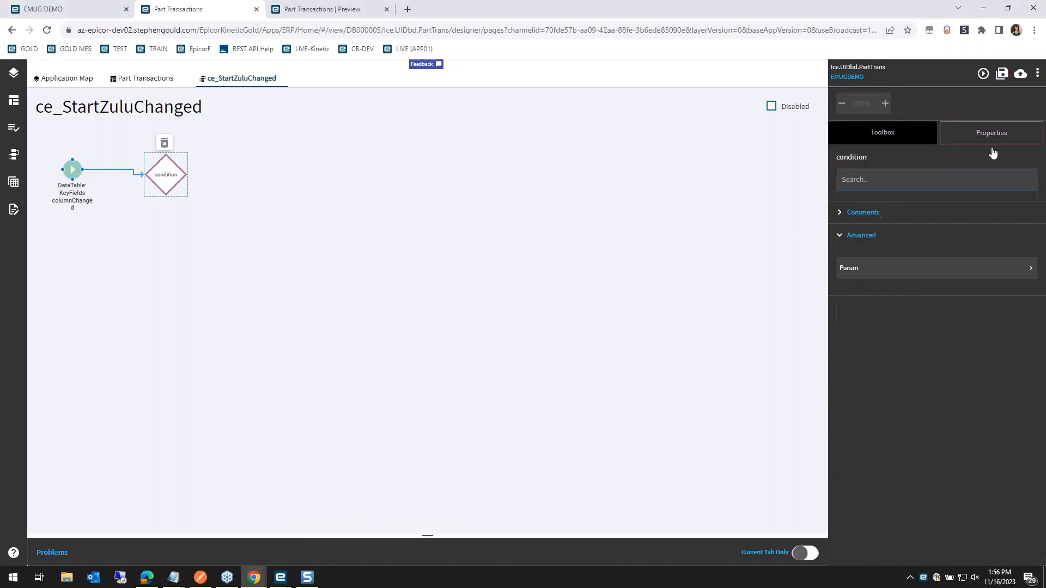
pyautogui.click(868, 268)
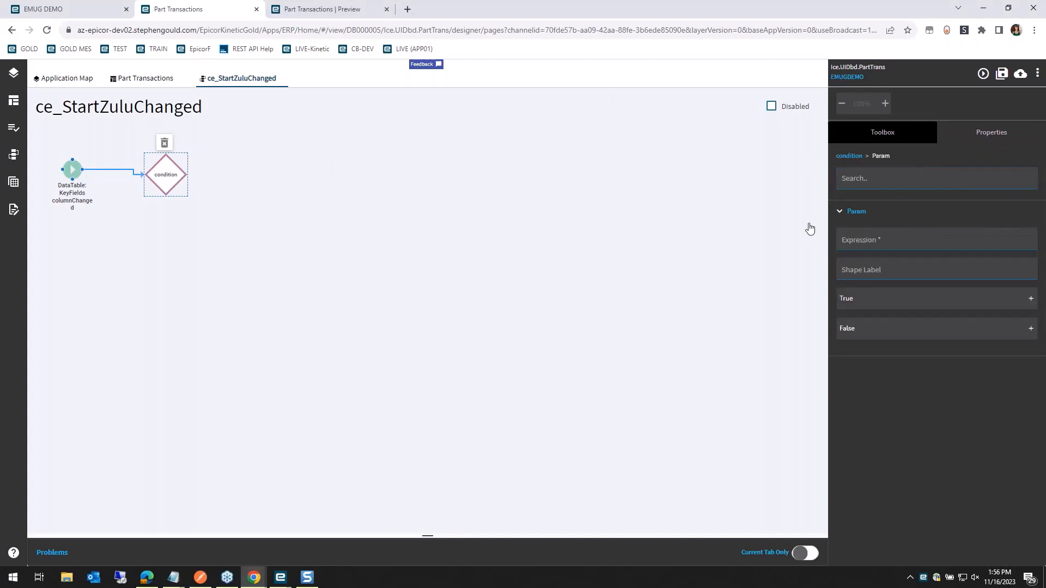
pyautogui.click(896, 233)
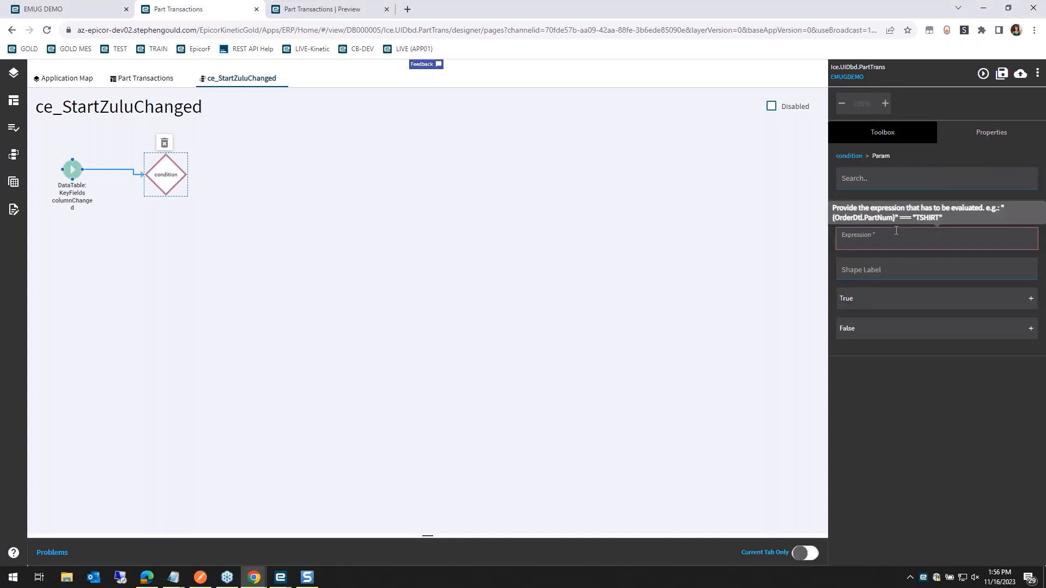
pyautogui.write("'{")
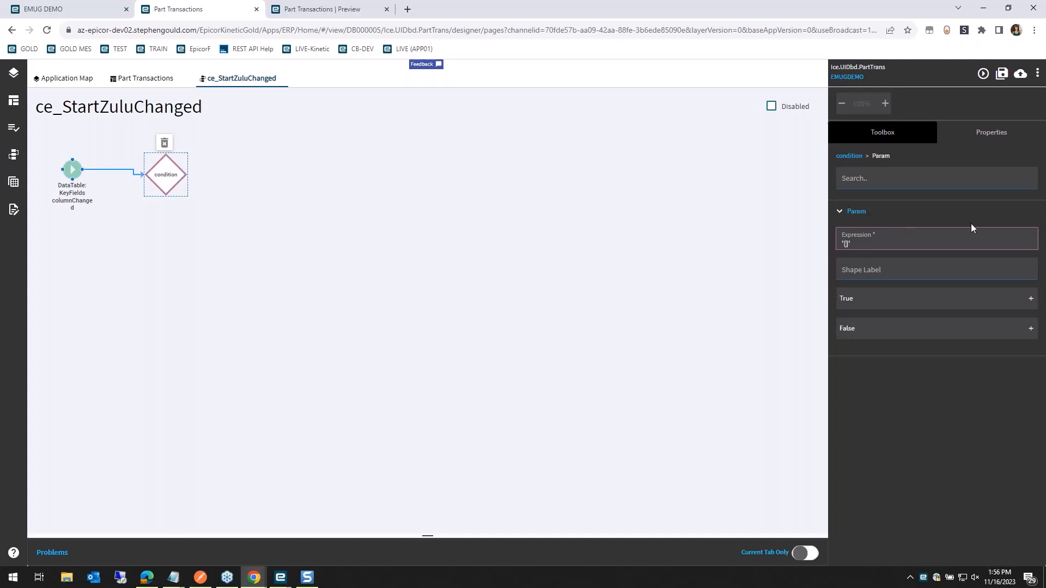
pyautogui.write('KeyFields.S')
pyautogui.write('tartDateZul')
pyautogui.write('u')
pyautogui.hotkey('ctrl', 'a')
pyautogui.click(965, 240)
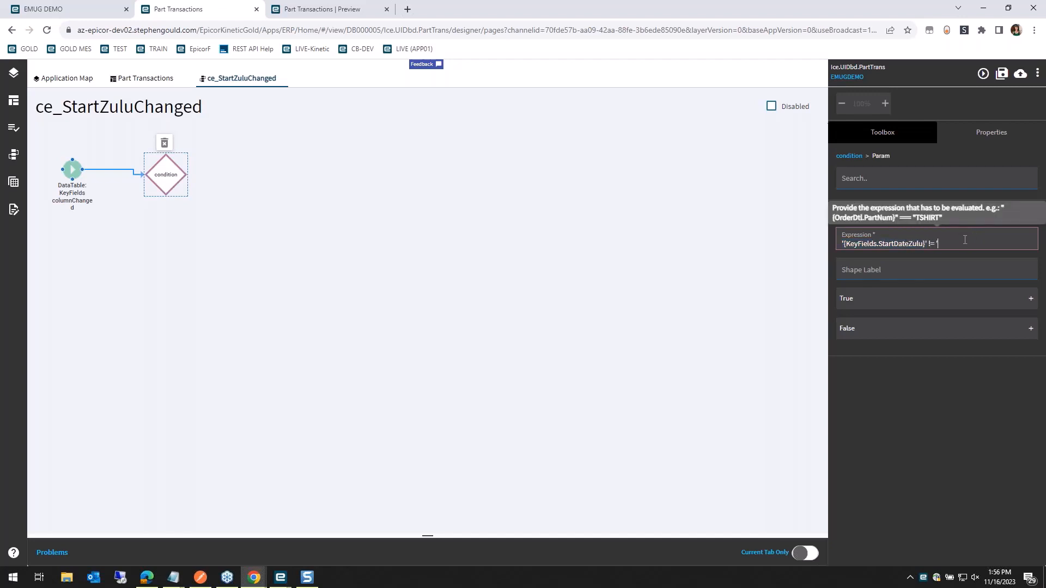
pyautogui.write("!= 'undefined' && '{KeyFields.StartDateZulu}' !=")
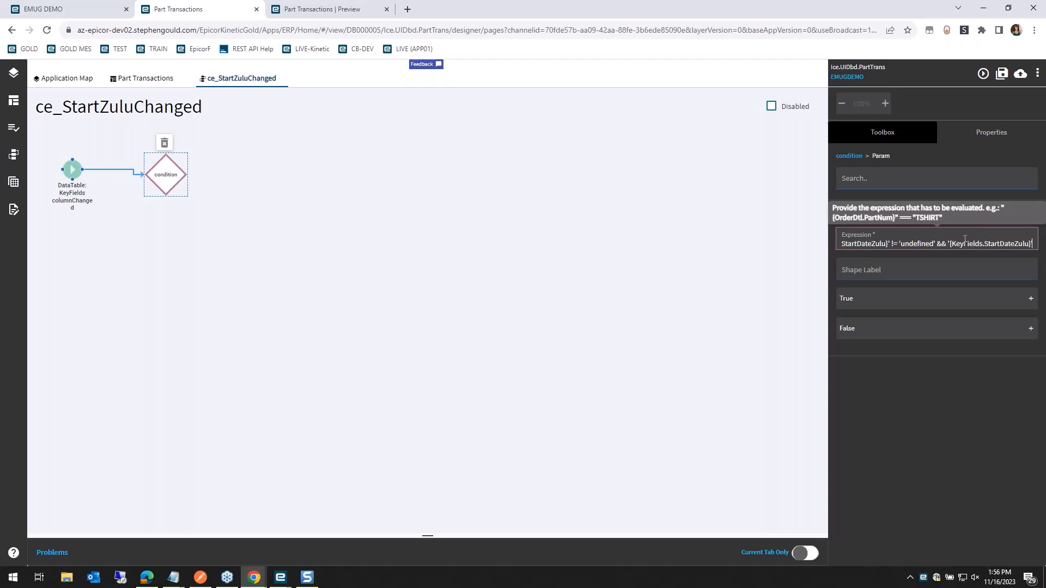
pyautogui.write(" '")
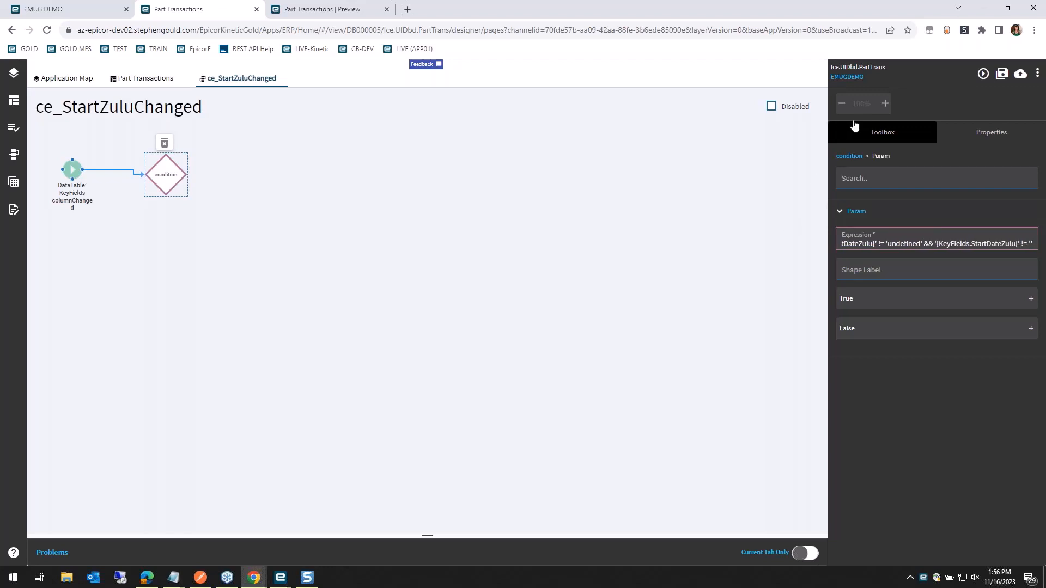
# Add an erp-message-handler action to the condition's True branch.
pyautogui.click(876, 305)
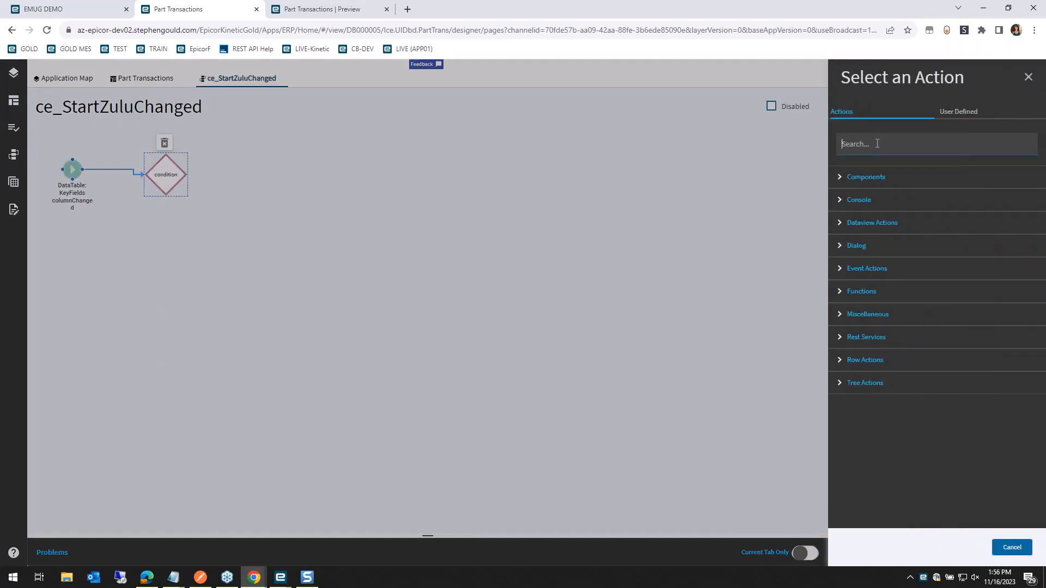
pyautogui.write('mess')
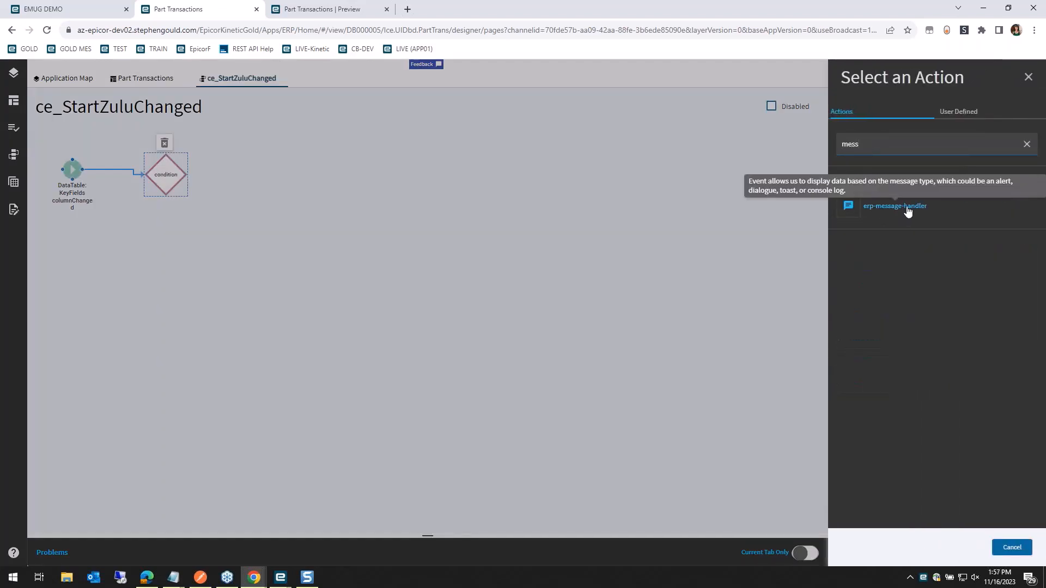
pyautogui.moveTo(906, 210); pyautogui.dragTo(879, 212)
pyautogui.click(879, 213)
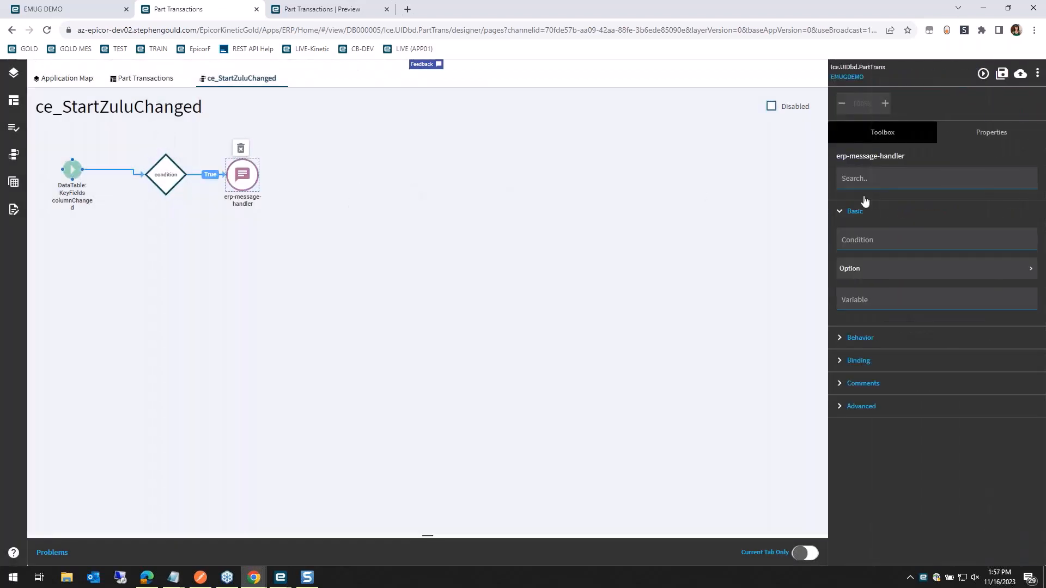
# Configure the message handler as a Toast with level info and the message "Hi again!".
pyautogui.click(852, 409)
pyautogui.click(863, 438)
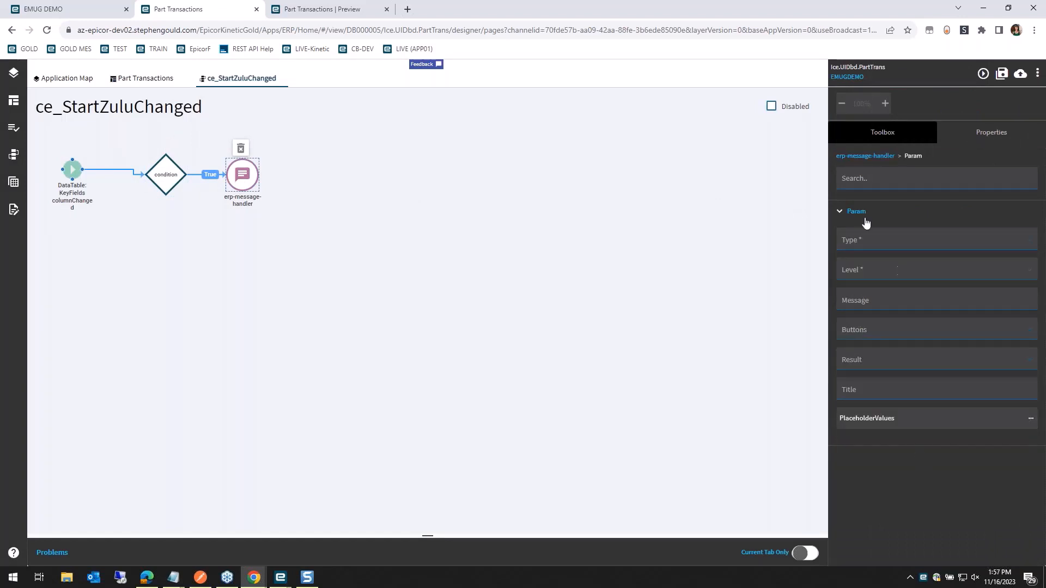
pyautogui.click(871, 241)
pyautogui.click(872, 274)
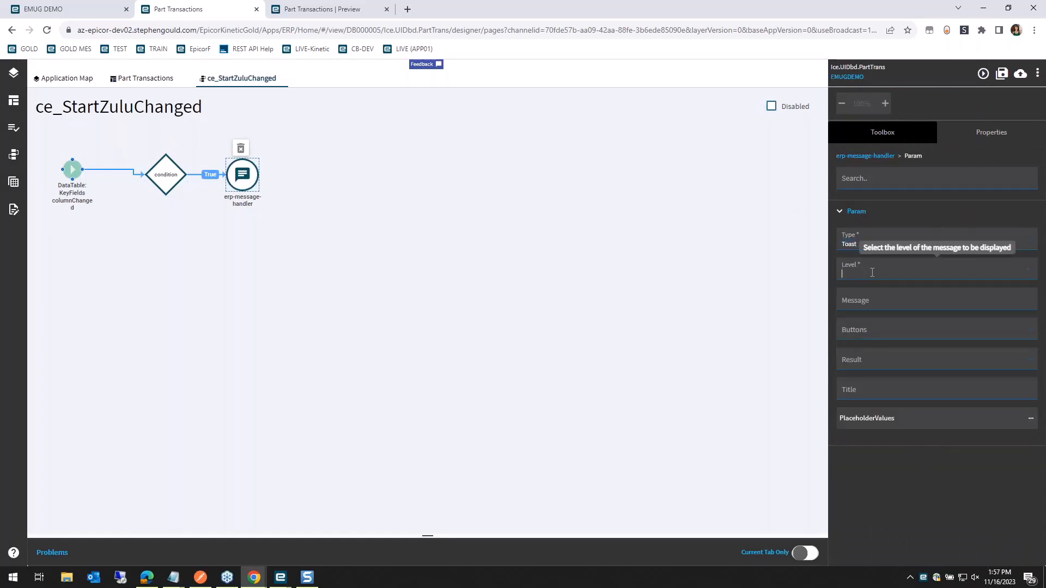
pyautogui.click(870, 295)
pyautogui.click(876, 295)
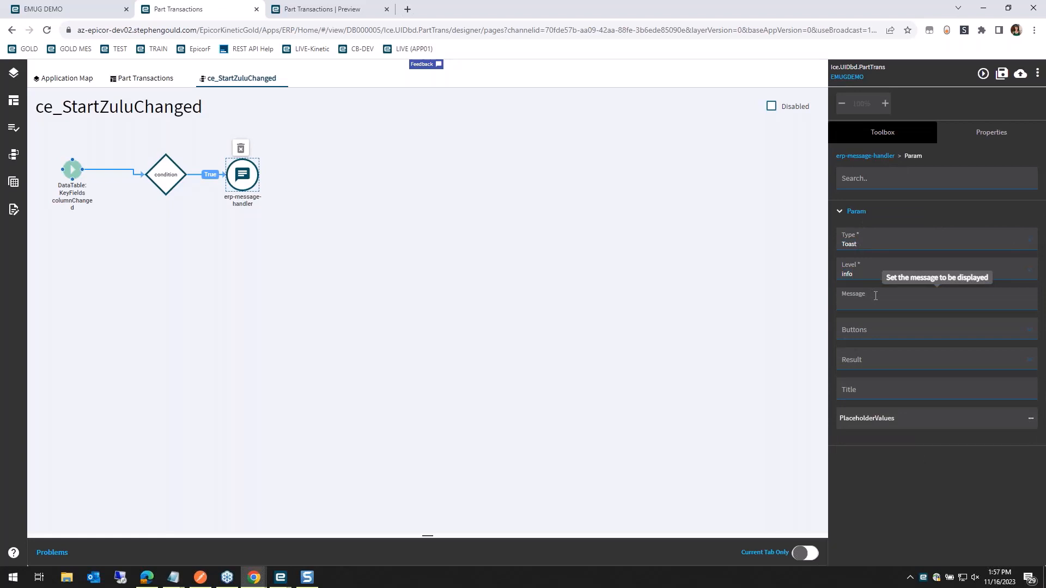
pyautogui.write('Hi again!')
# Preview the dashboard and test the condition by entering 1 as the Start Date Zulu.
pyautogui.click(983, 76)
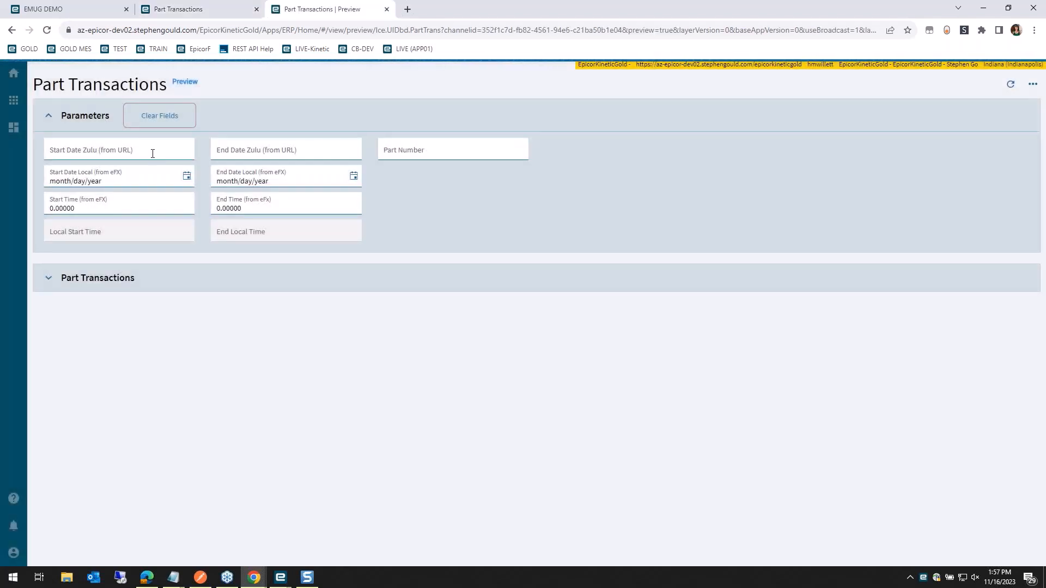
pyautogui.click(153, 154)
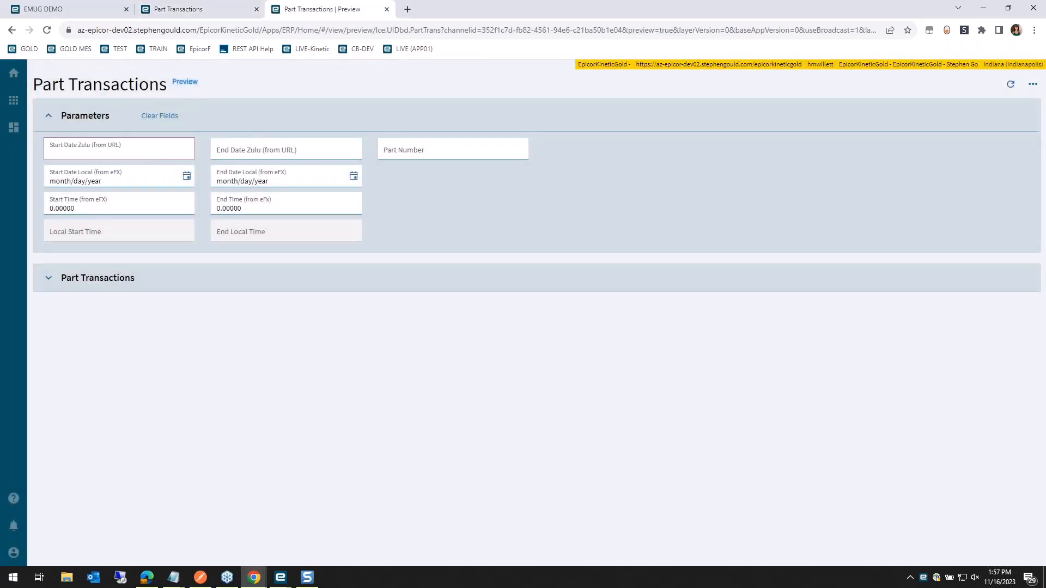
pyautogui.press('Tab')
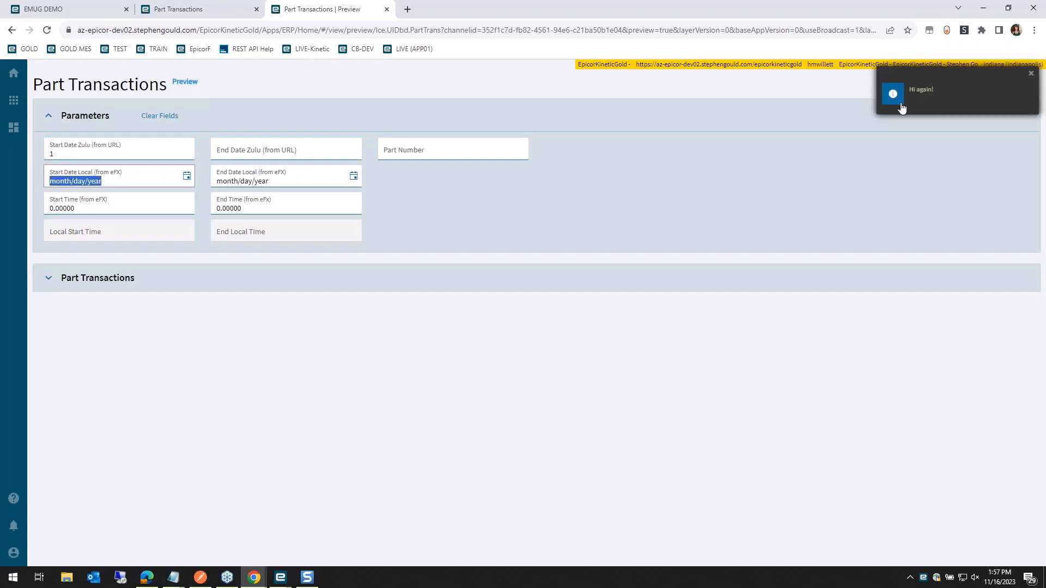
# Back in the event designer, replace the message handler on the condition's True branch with an erp-function action.
pyautogui.click(207, 8)
pyautogui.click(241, 149)
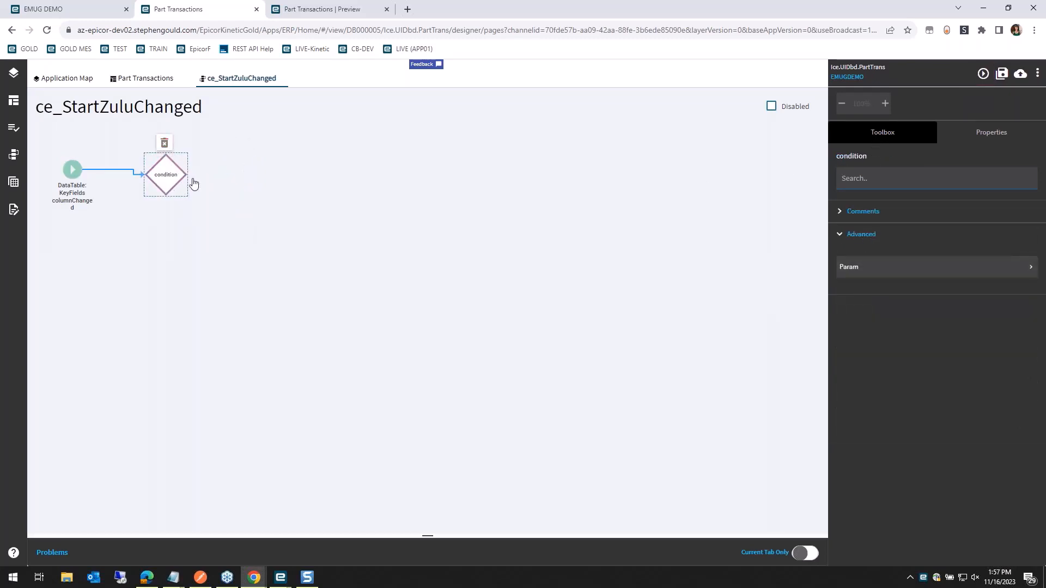
pyautogui.click(884, 277)
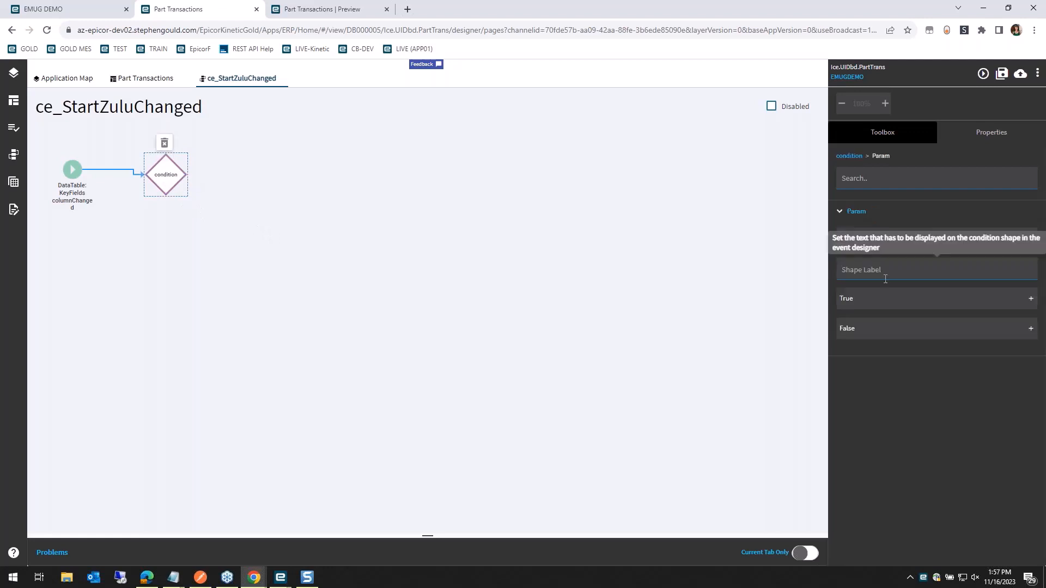
pyautogui.click(952, 299)
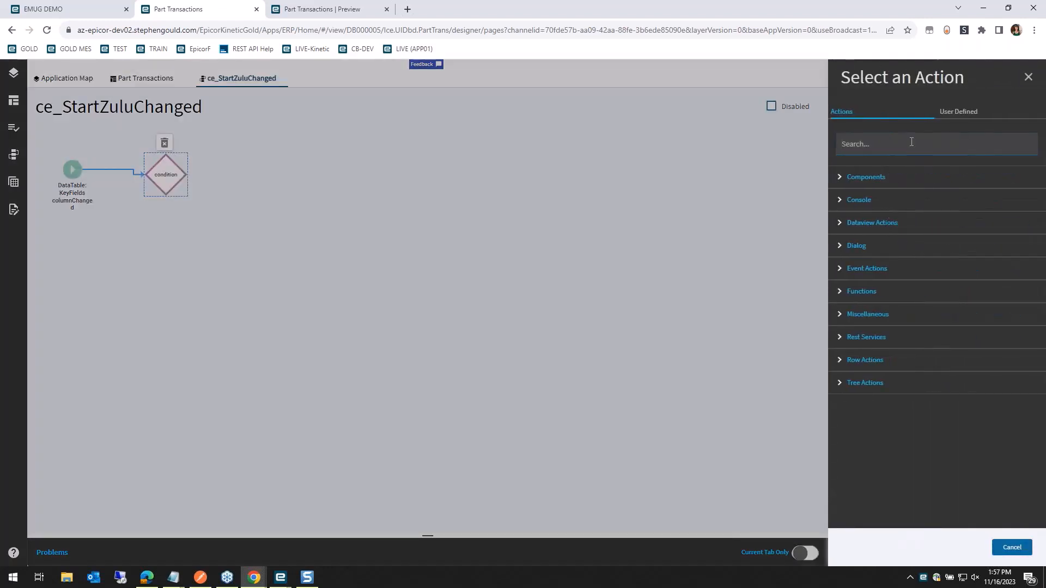
pyautogui.write('fun')
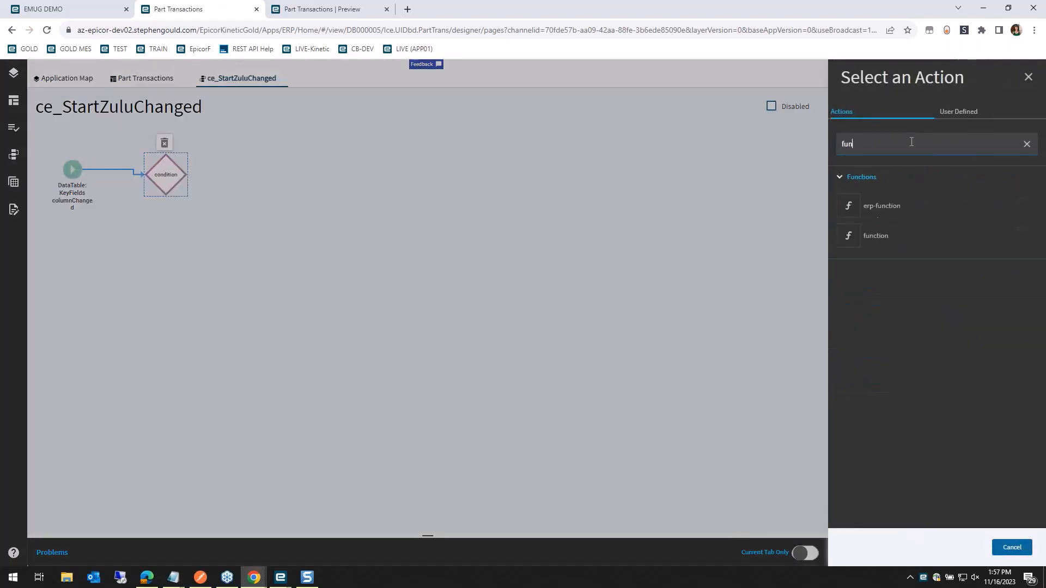
pyautogui.click(899, 207)
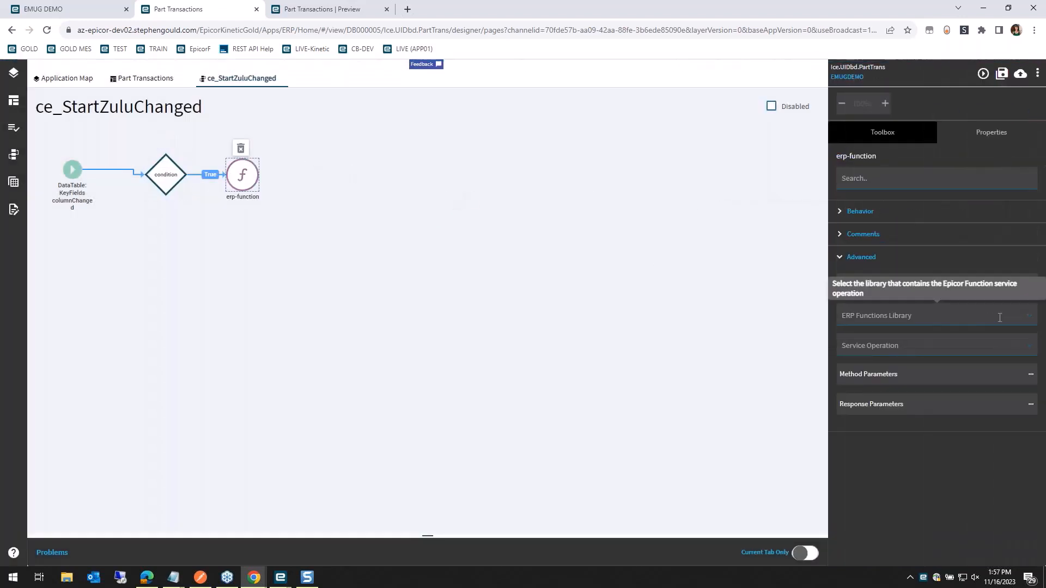
# Set the erp-function's library to HelperFuncs and its service operation to ConvertZuluToStandard, and open its method parameters.
pyautogui.click(1029, 316)
pyautogui.write('helperFuncs')
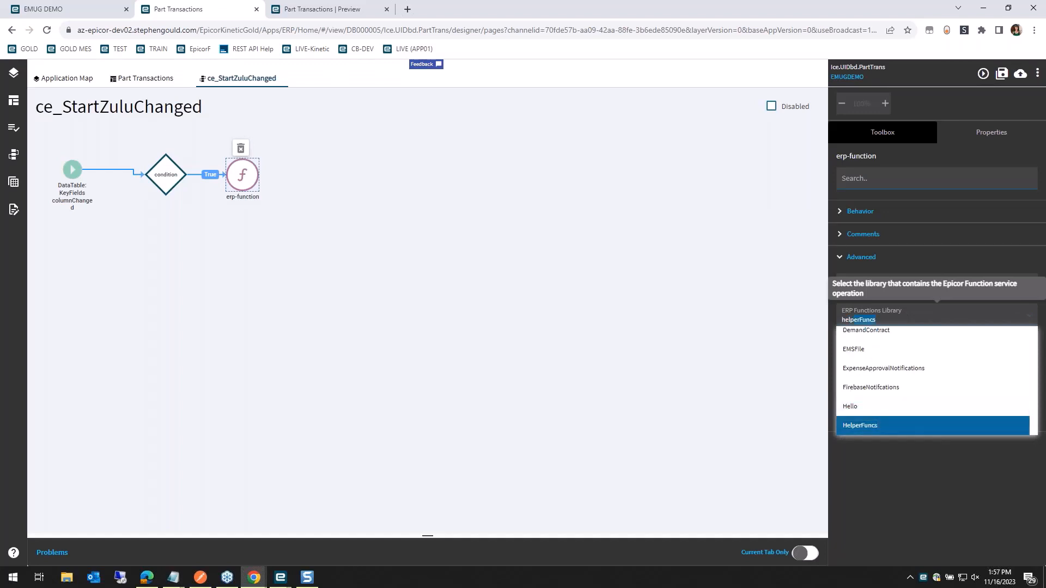
pyautogui.press('Return')
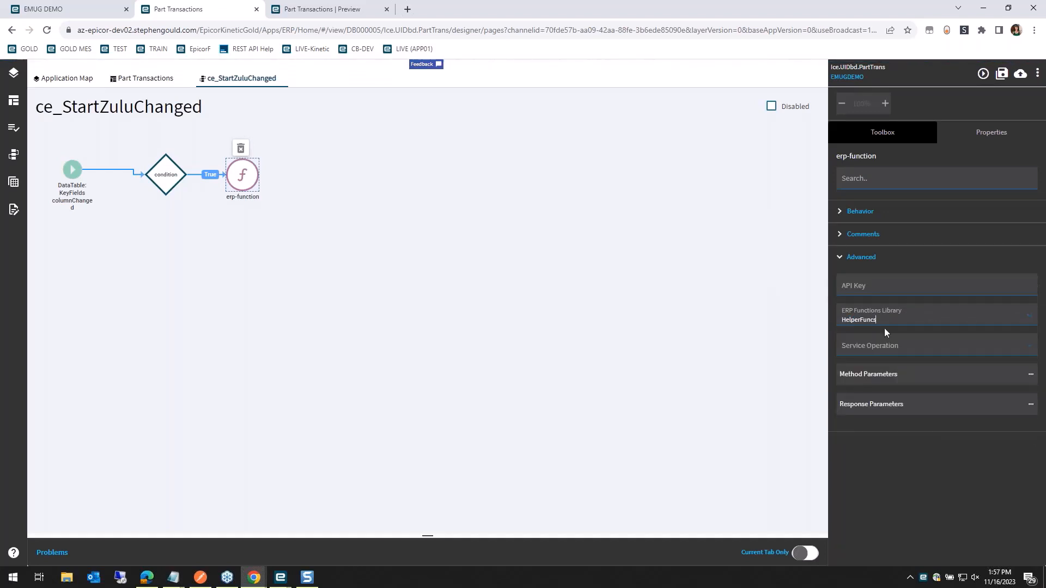
pyautogui.click(1000, 346)
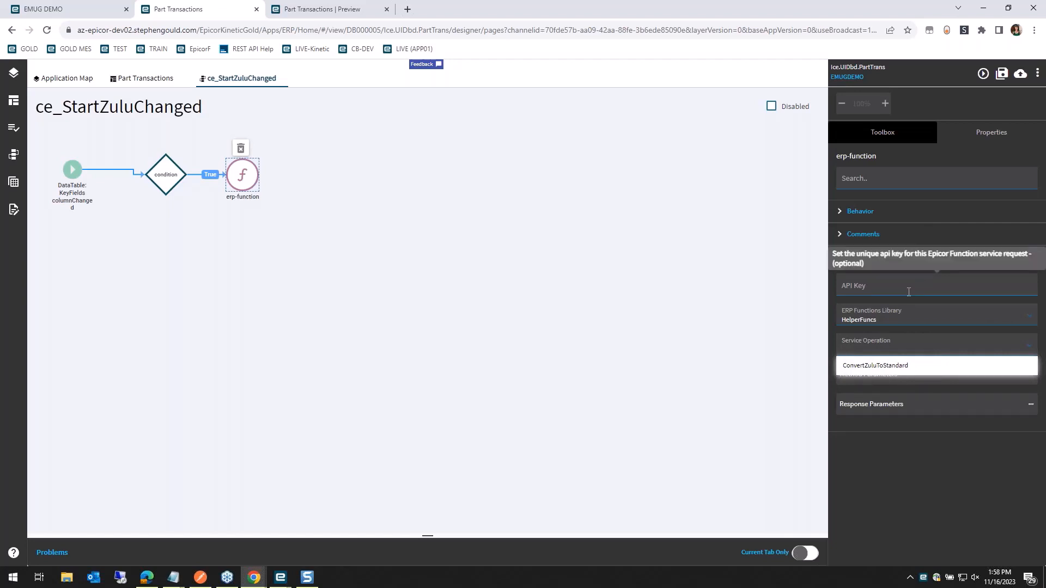
pyautogui.click(899, 366)
pyautogui.click(893, 375)
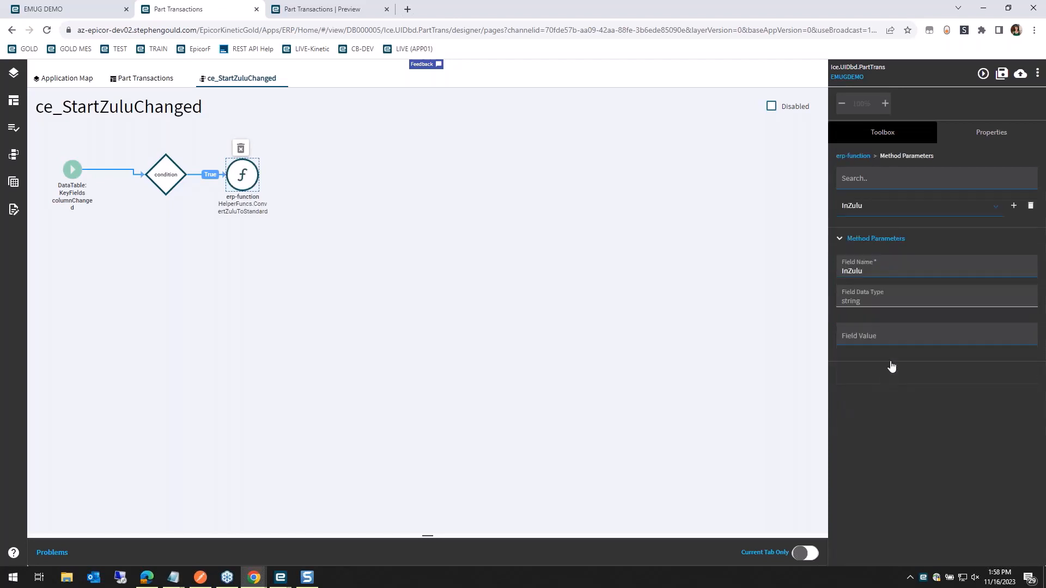
# Switch to Epicor Functions Maintenance and check the request and response parameters in the ConvertZuluToStandard signature.
pyautogui.moveTo(280, 576)
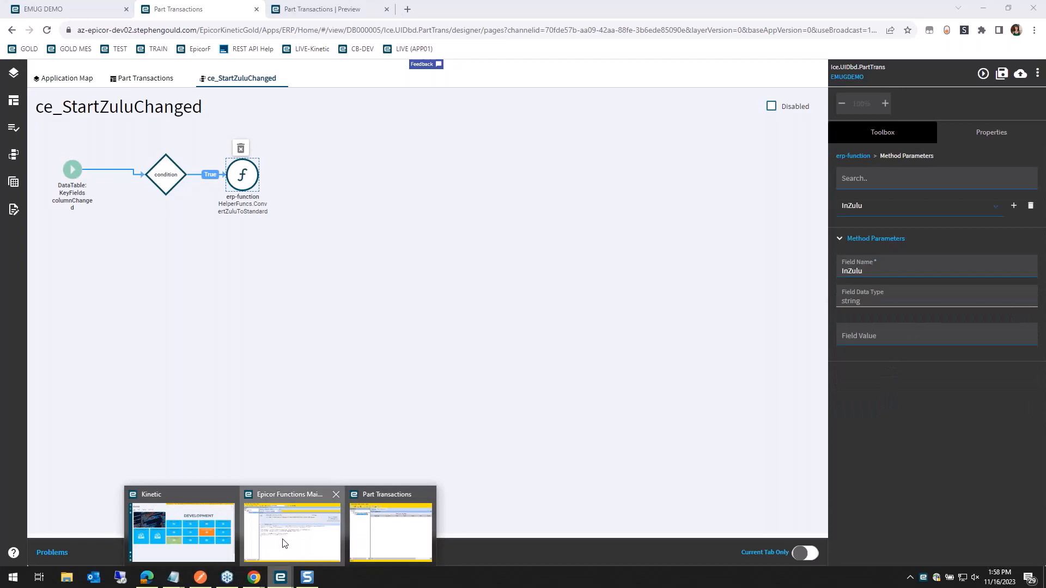
pyautogui.click(283, 544)
pyautogui.click(350, 259)
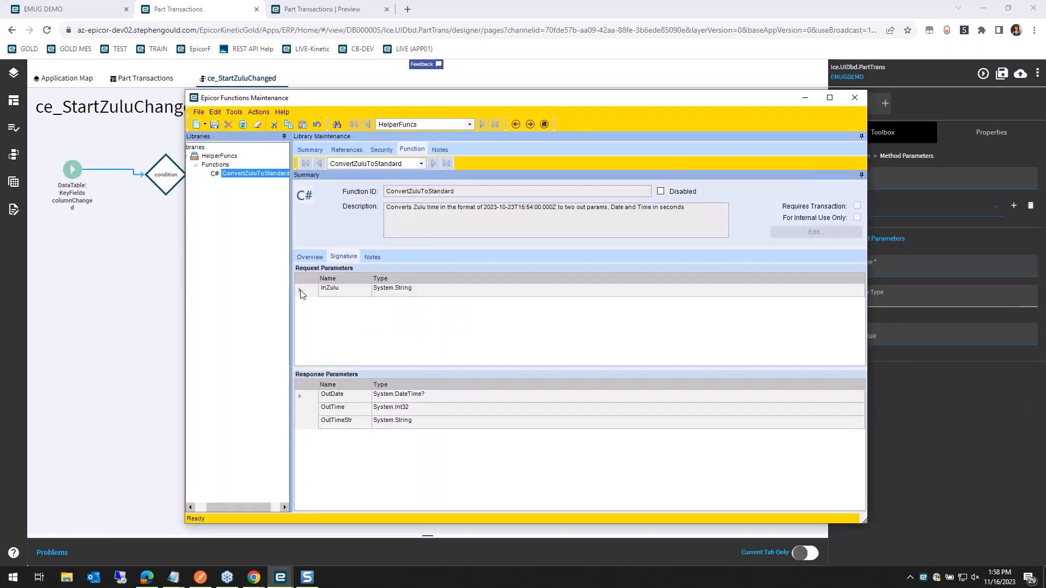
pyautogui.click(805, 98)
# Set the InZulu method parameter's value to {KeyFields.StartDateZulu} and save the layer.
pyautogui.click(877, 338)
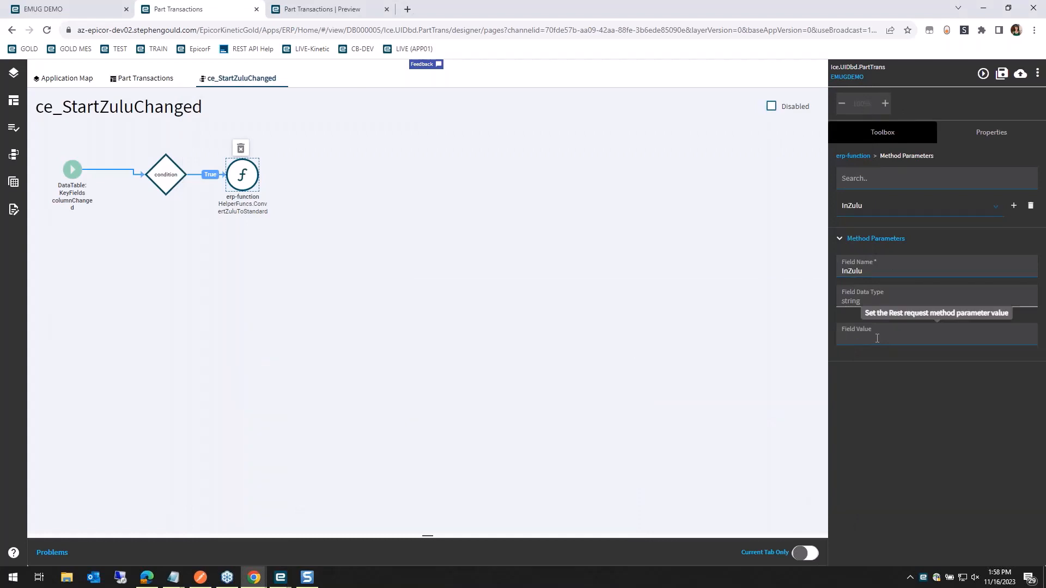
pyautogui.press('BackSpace')
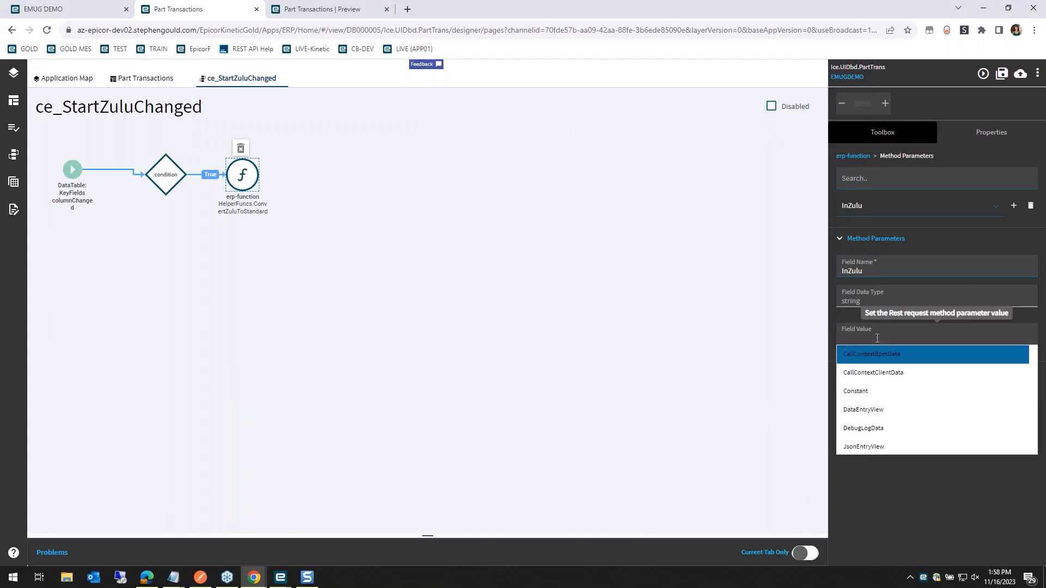
pyautogui.write('{KeyFioe')
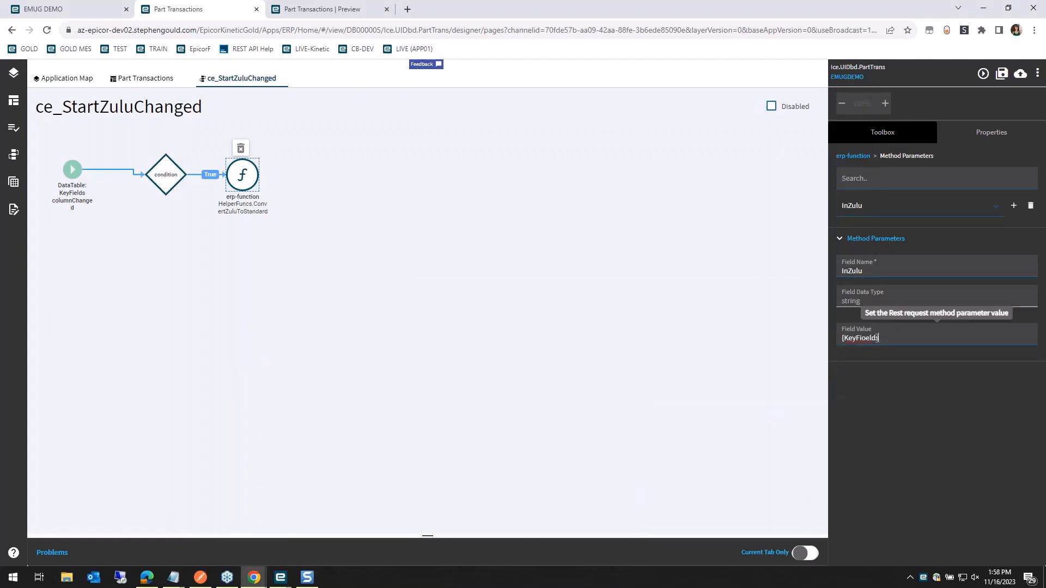
pyautogui.write('lds')
pyautogui.press('BackSpace')
pyautogui.press('BackSpace')
pyautogui.press('BackSpace')
pyautogui.press('BackSpace')
pyautogui.press('BackSpace')
pyautogui.press('BackSpace')
pyautogui.press('BackSpace')
pyautogui.write('Fie')
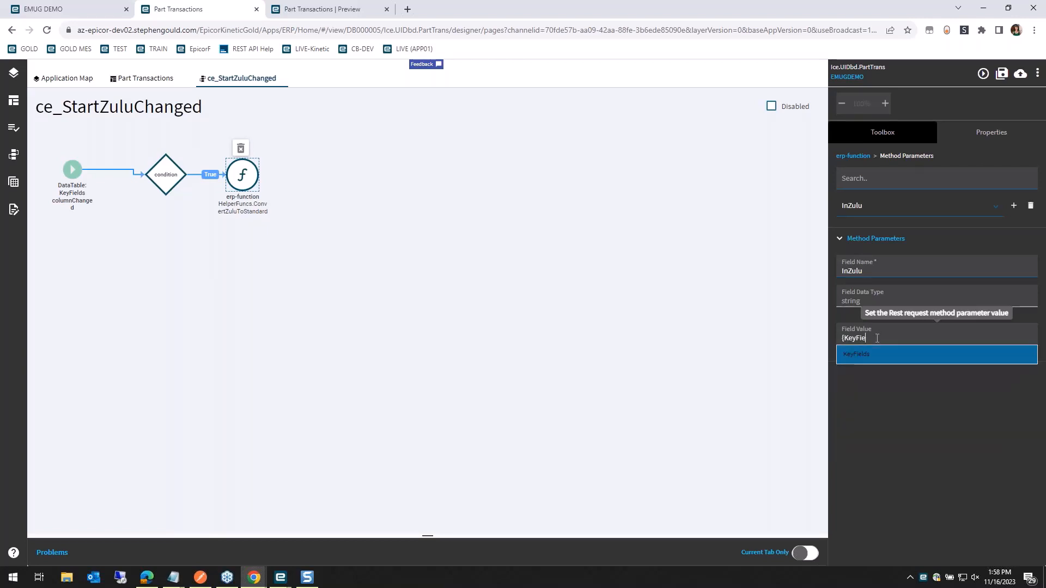
pyautogui.write('lds.Sta')
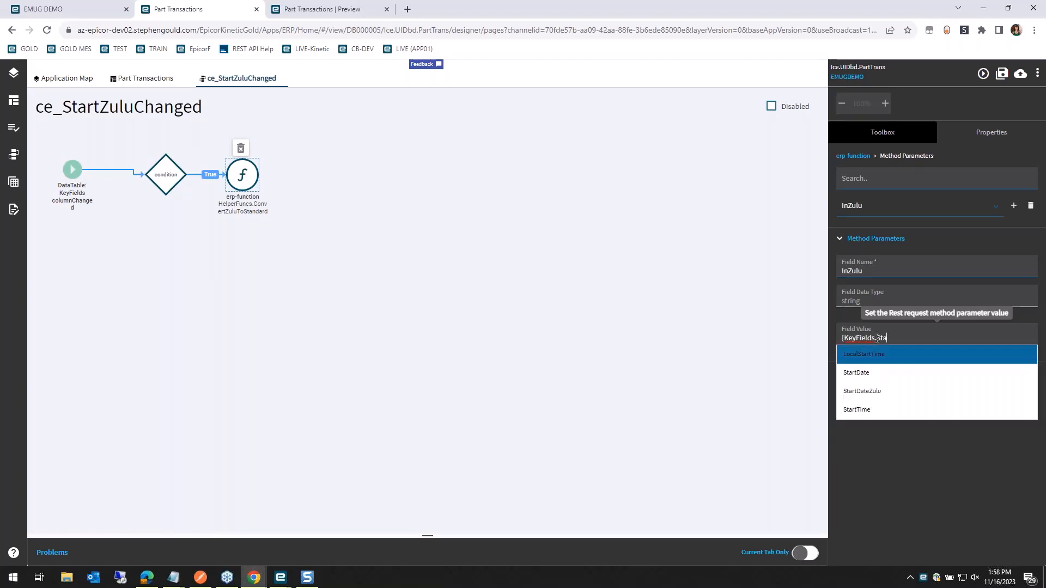
pyautogui.press('Down')
pyautogui.press('Down')
pyautogui.press('Return')
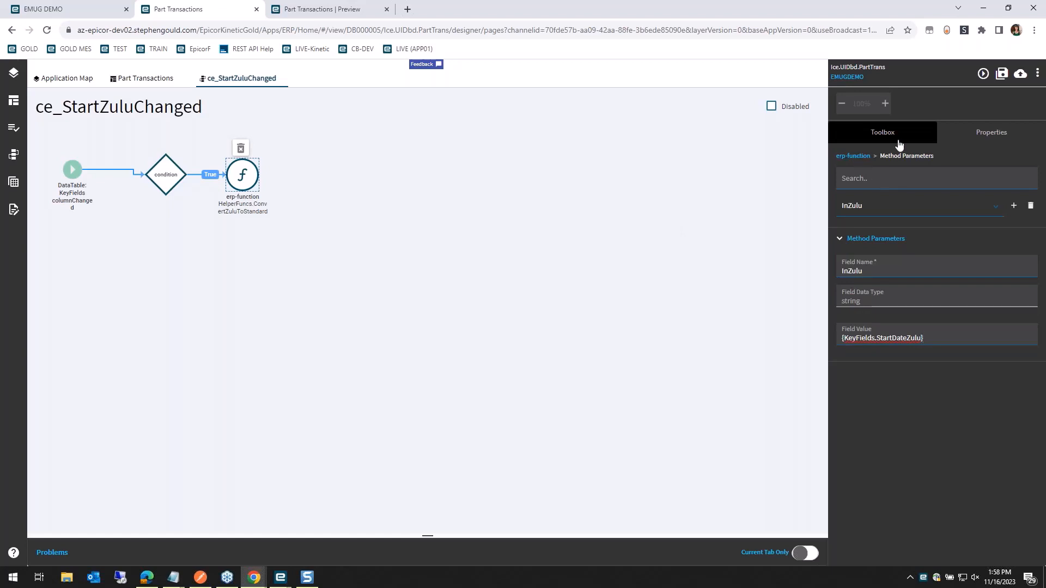
pyautogui.click(1002, 73)
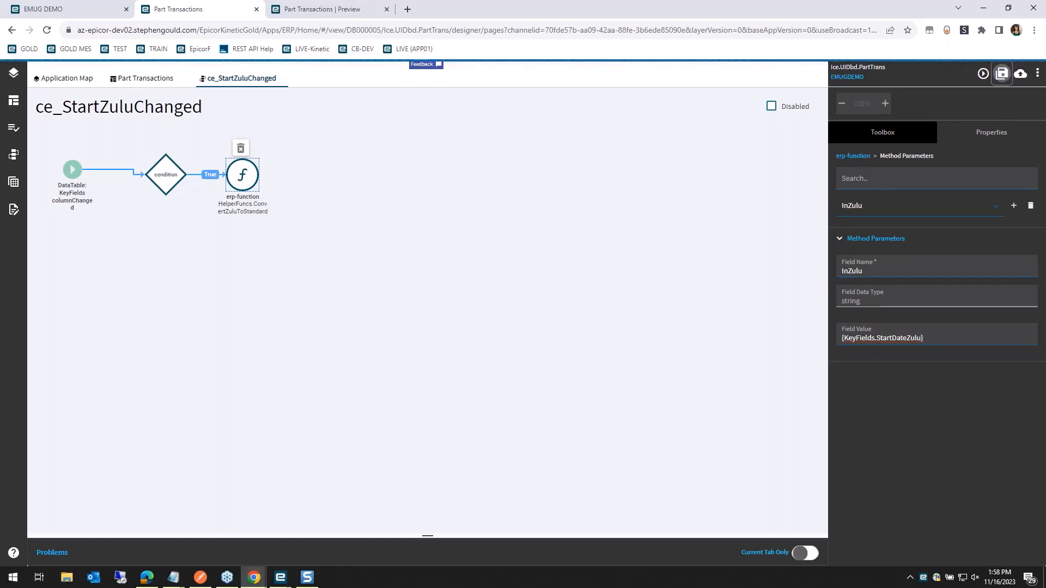
# Add a row-update action to the erp-function's OnSuccess branch and check the target fields in the dashboard preview.
pyautogui.click(861, 157)
pyautogui.click(865, 216)
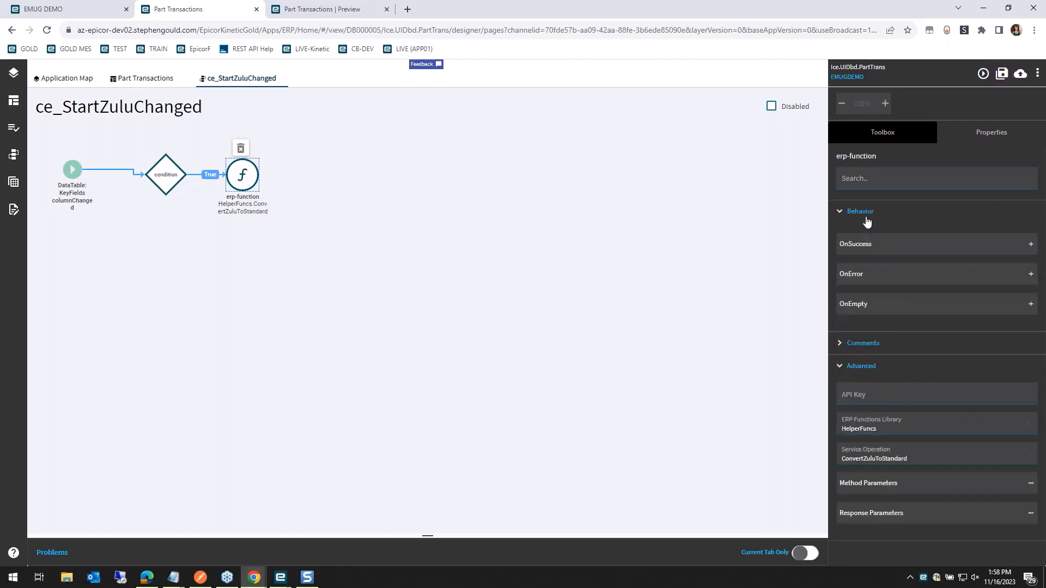
pyautogui.click(865, 250)
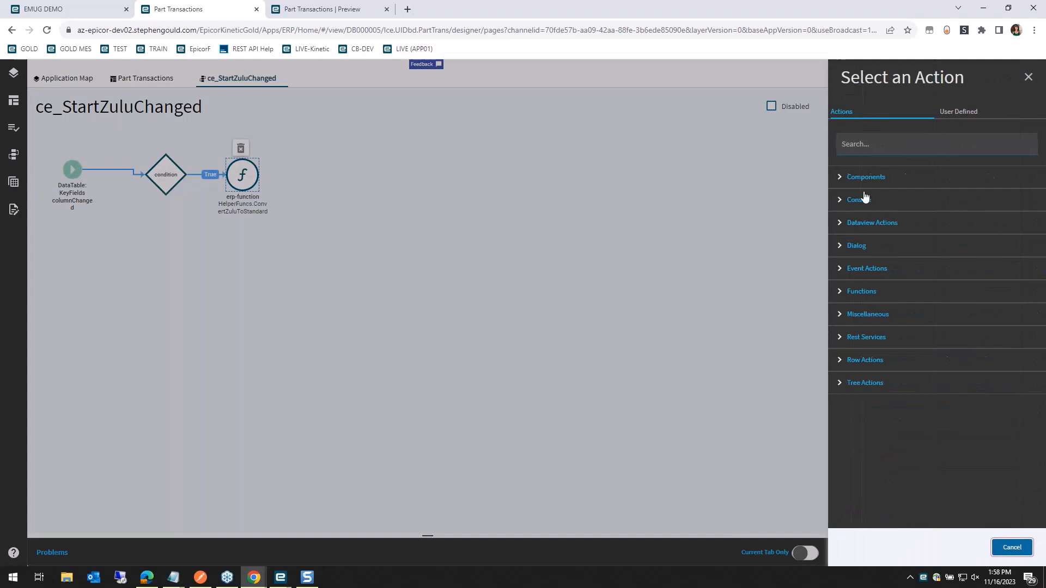
pyautogui.click(870, 147)
pyautogui.write('row')
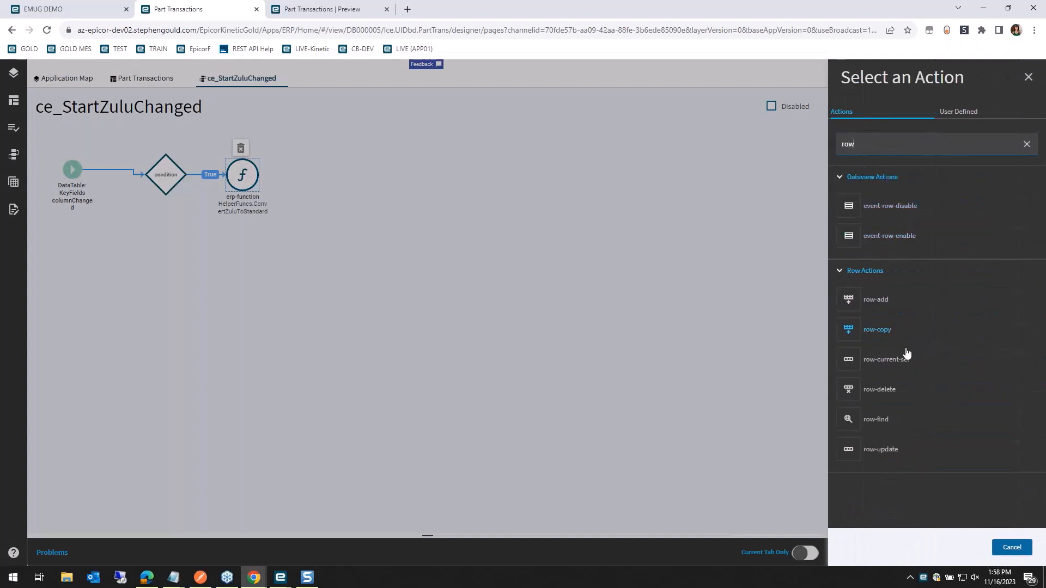
pyautogui.click(888, 450)
pyautogui.hotkey('ctrl', 'Tab')
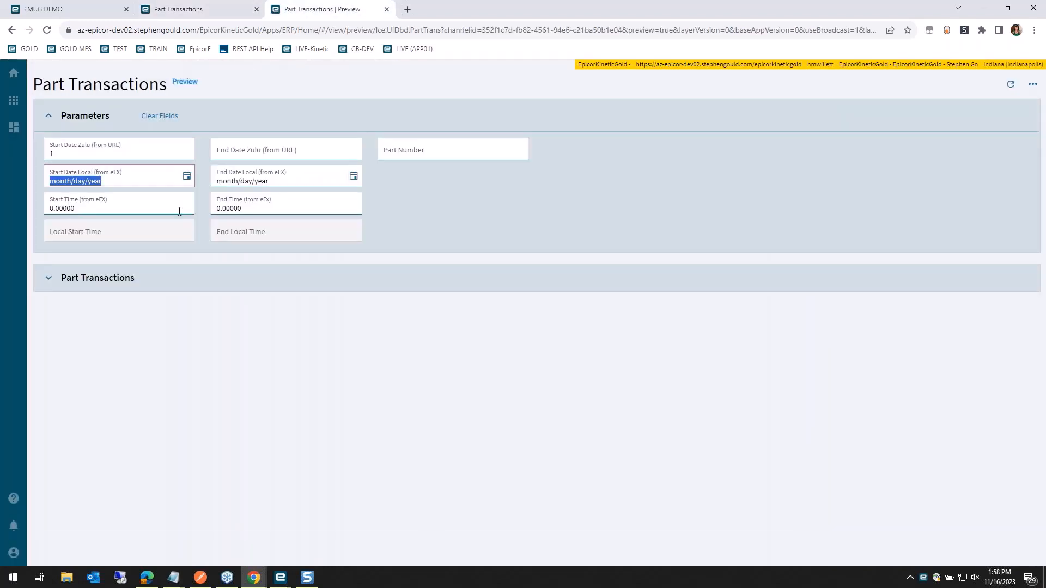
pyautogui.click(180, 10)
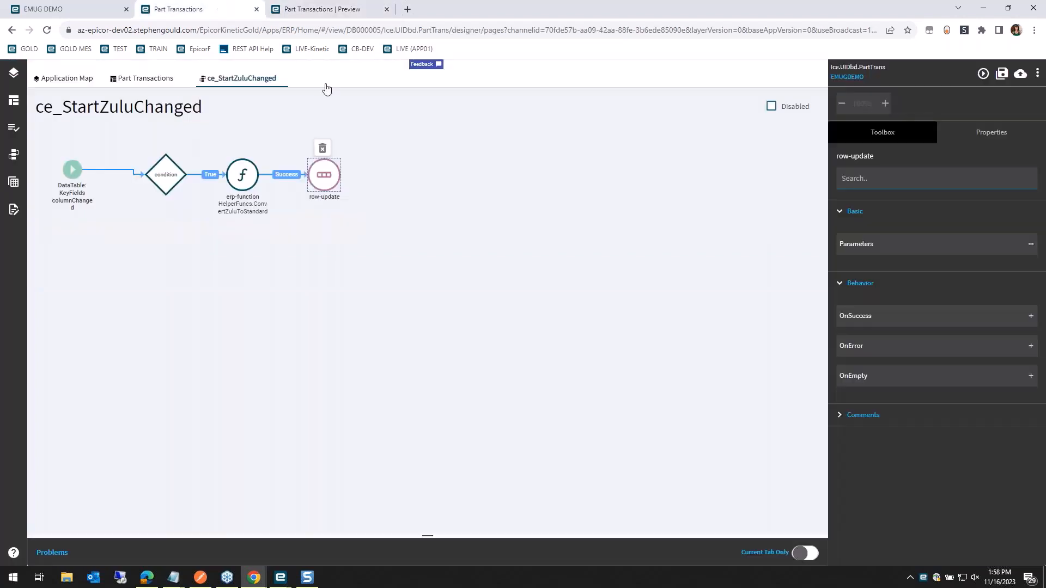
# Add a parameter with a column to the row-update action and bind the column to KeyFields.StartDate.
pyautogui.click(937, 237)
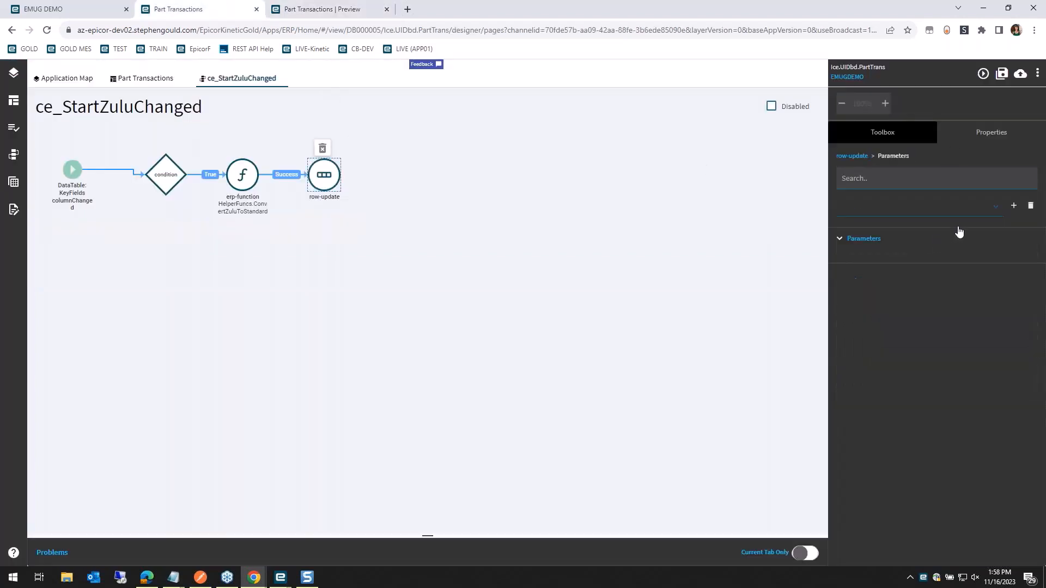
pyautogui.click(1013, 206)
pyautogui.click(964, 271)
pyautogui.click(1013, 215)
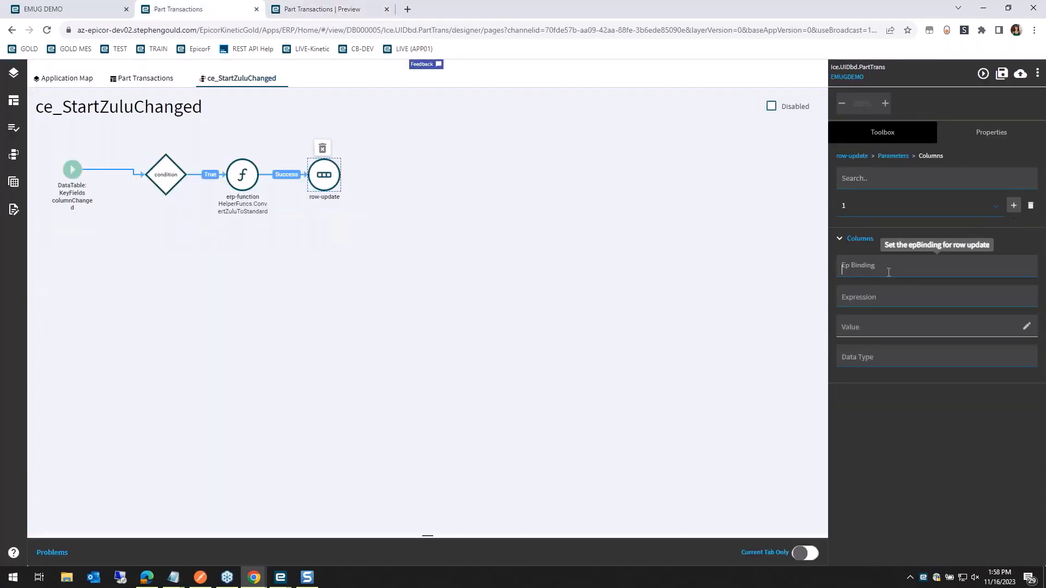
pyautogui.click(871, 267)
pyautogui.write('Key')
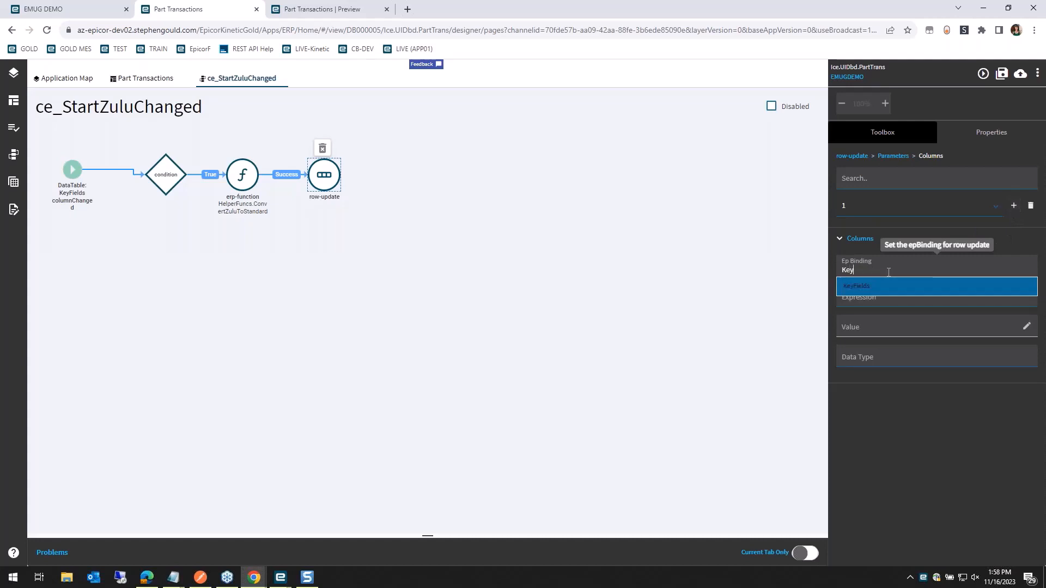
pyautogui.write('Fields.StartDate')
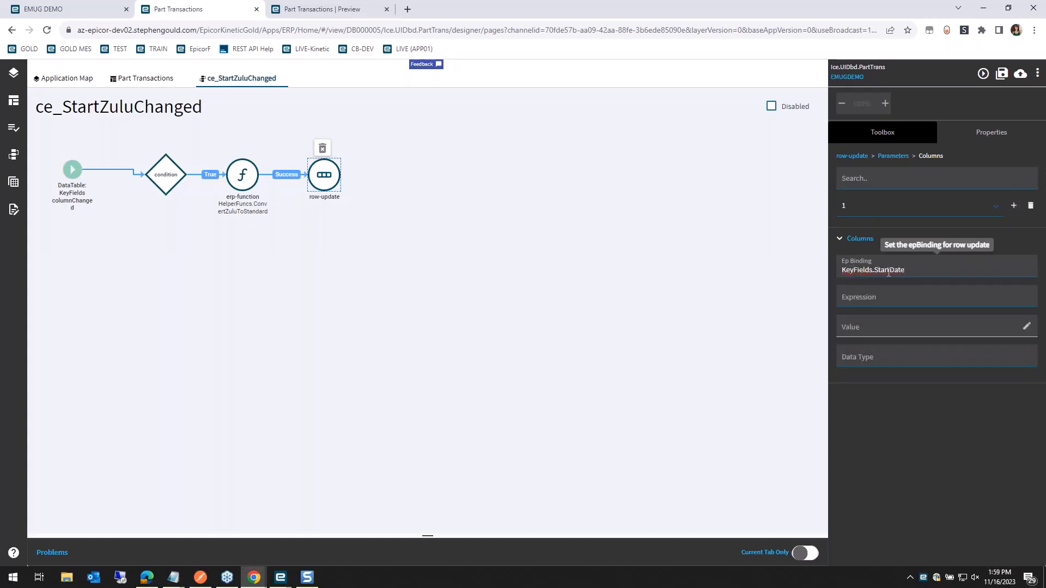
# Set the KeyFields.StartDate column's value in the row-update to "{actionResult.OutDate}" and copy that expression for reuse.
pyautogui.click(1026, 327)
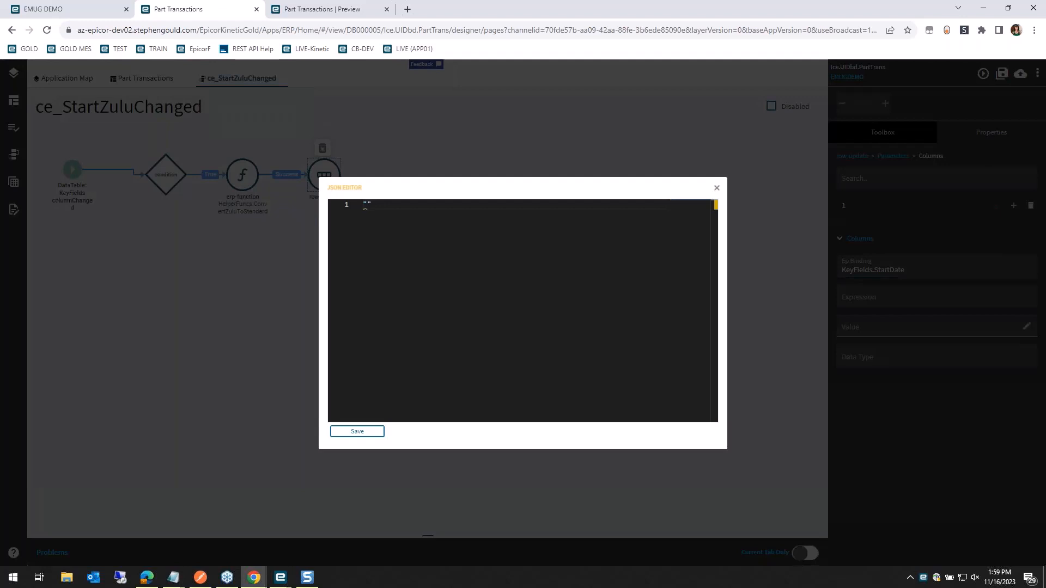
pyautogui.write('{}actionResult')
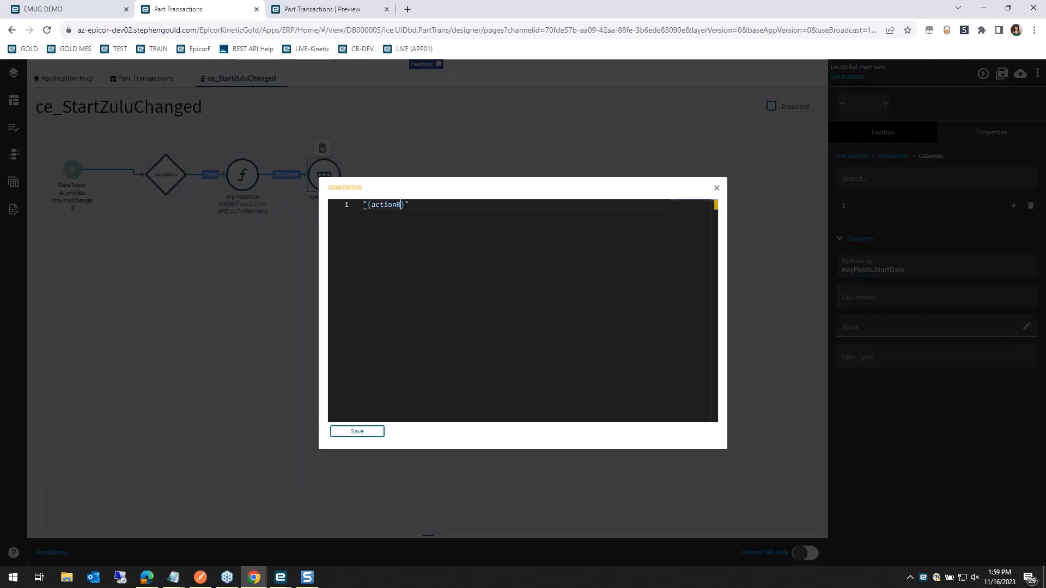
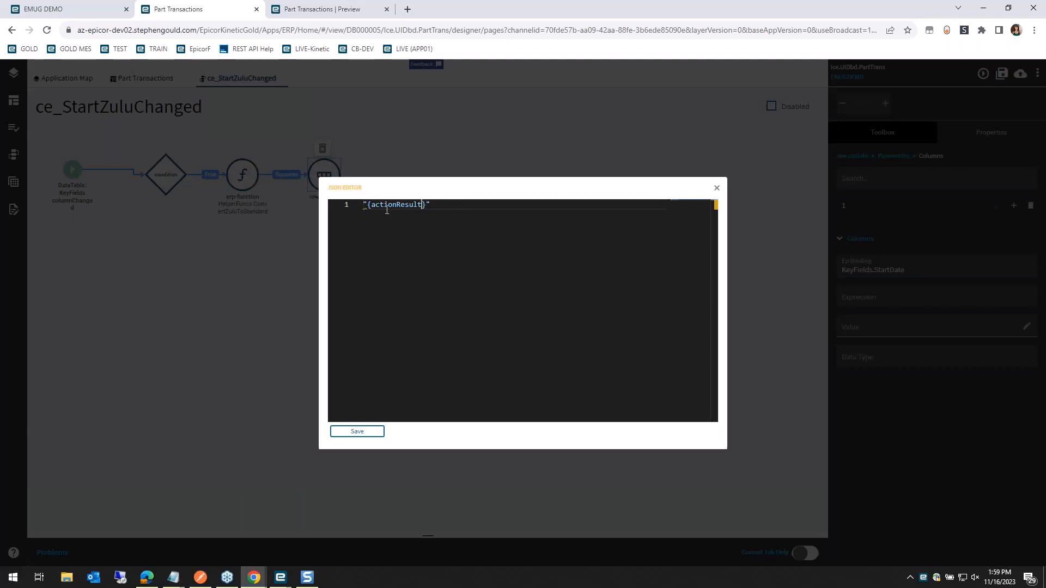
pyautogui.write('.OutDate')
pyautogui.hotkey('ctrl', 'a')
pyautogui.hotkey('ctrl', 'c')
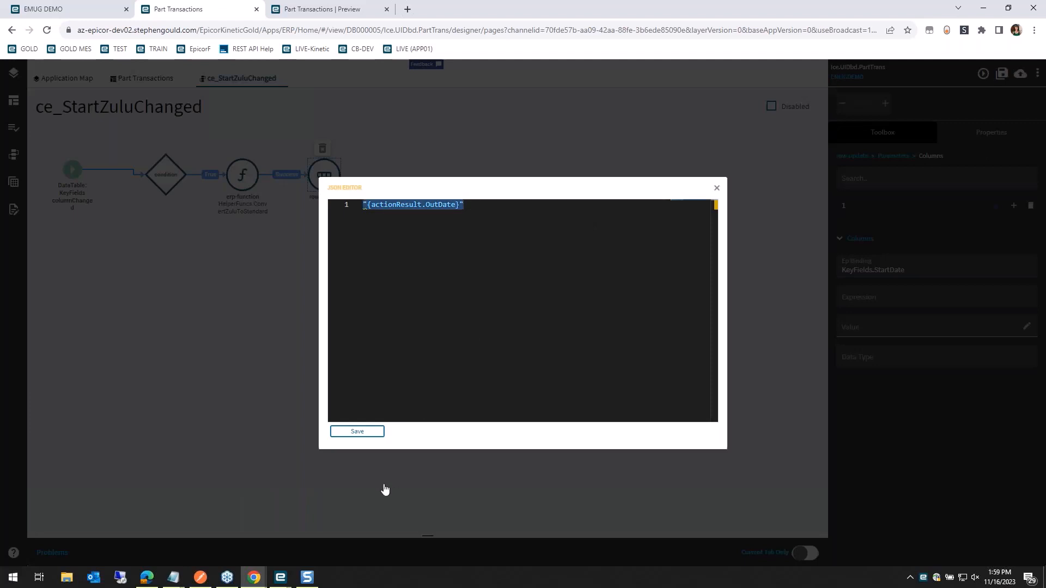
pyautogui.click(355, 433)
# Add a second column to the row-update and bind it to KeyFields.StartTime.
pyautogui.click(1013, 207)
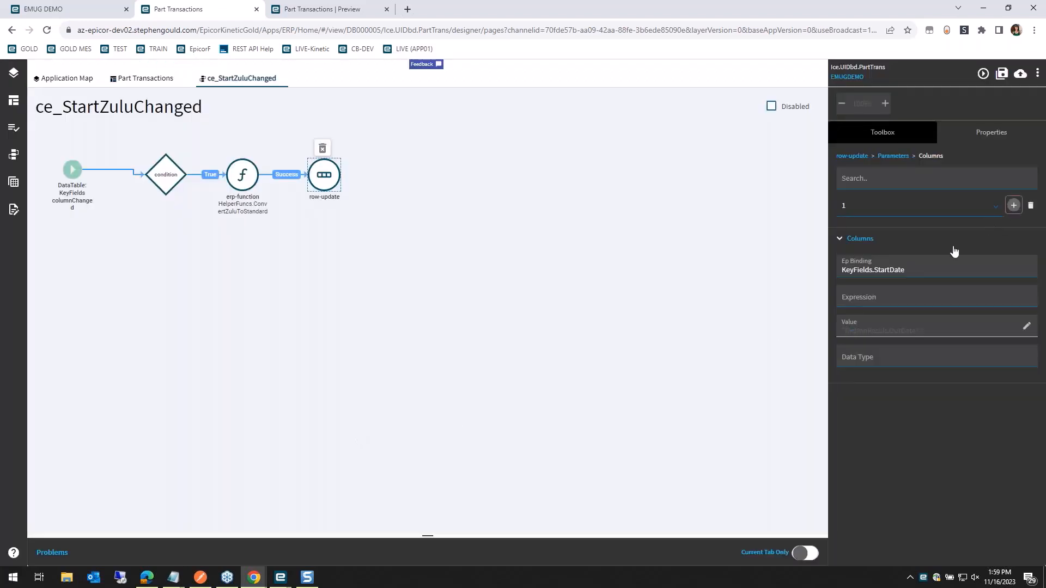
pyautogui.click(916, 271)
pyautogui.write('KeyFields.St')
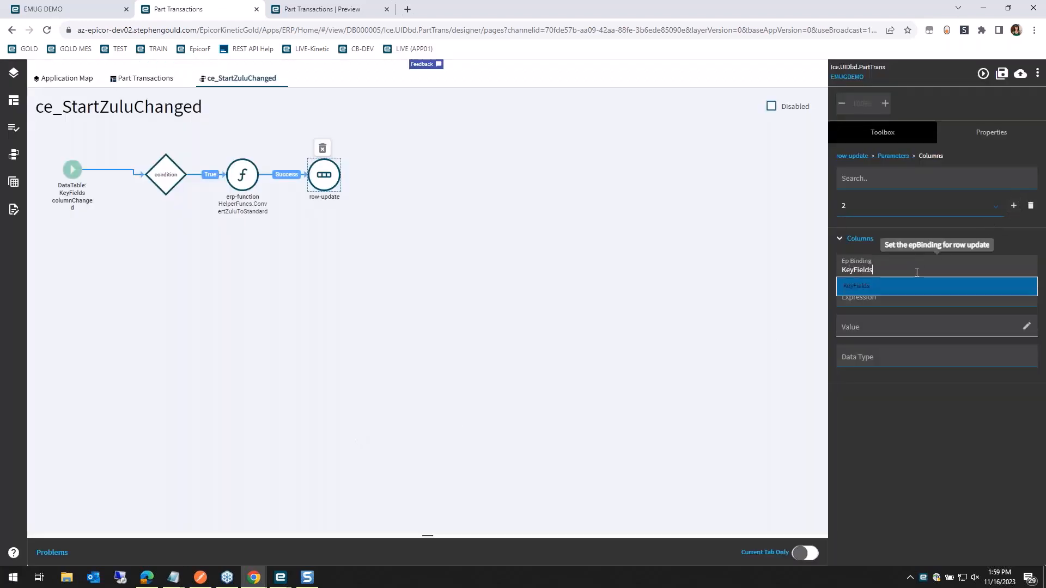
pyautogui.press('Down')
pyautogui.press('Down')
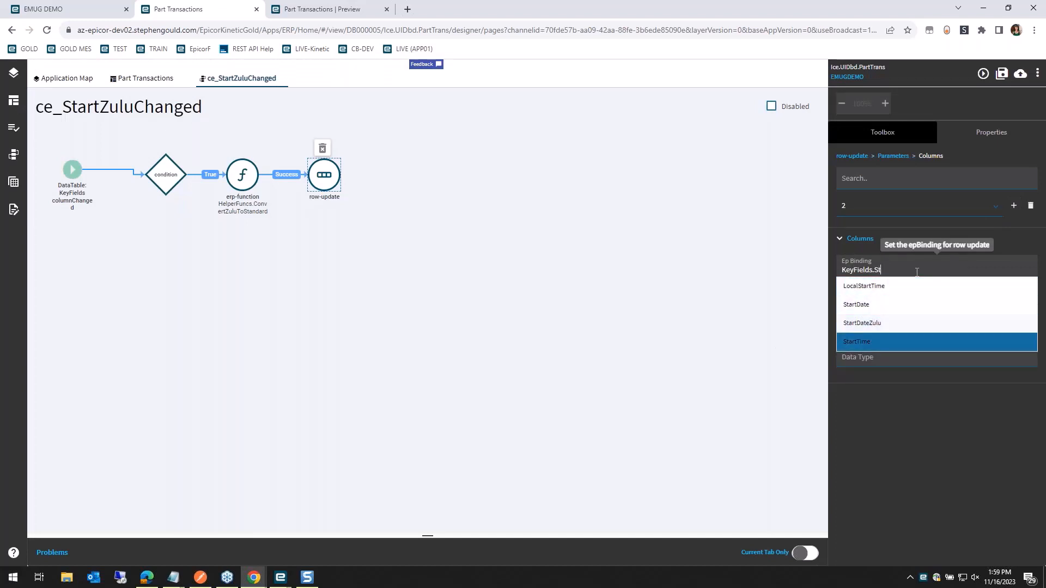
pyautogui.press('Return')
# Set the KeyFields.StartTime column's value to "{actionResult.OutTime}" by adapting the copied OutDate expression.
pyautogui.click(1026, 327)
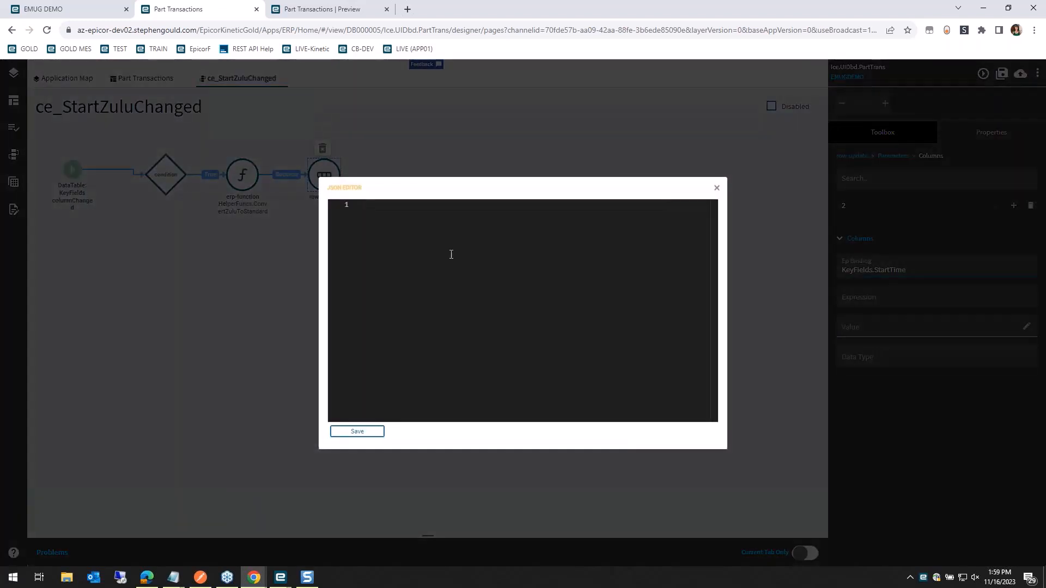
pyautogui.hotkey('ctrl', 'v')
pyautogui.moveTo(439, 204); pyautogui.dragTo(457, 205)
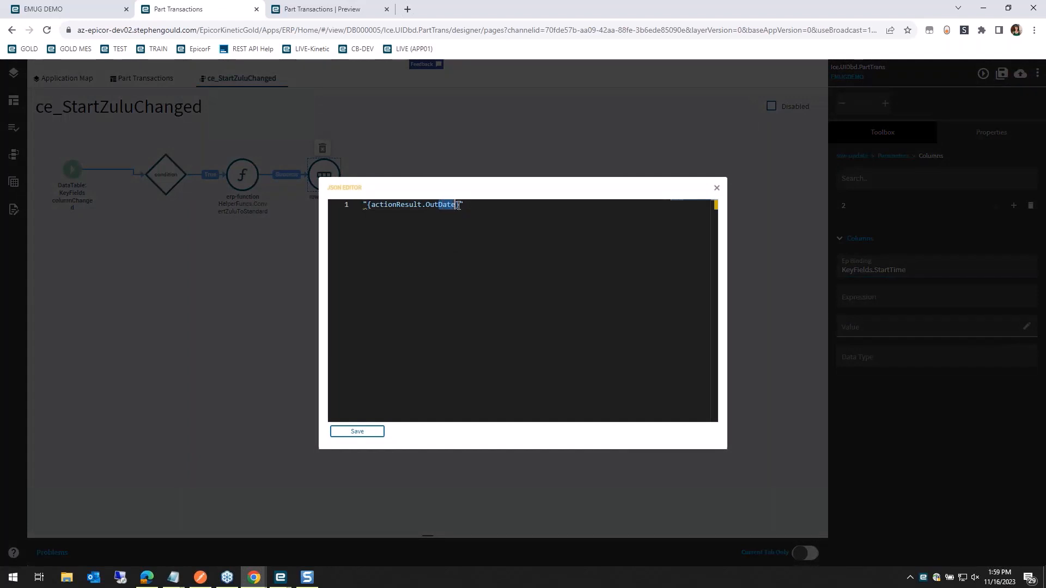
pyautogui.write('Time')
pyautogui.hotkey('ctrl', 'a')
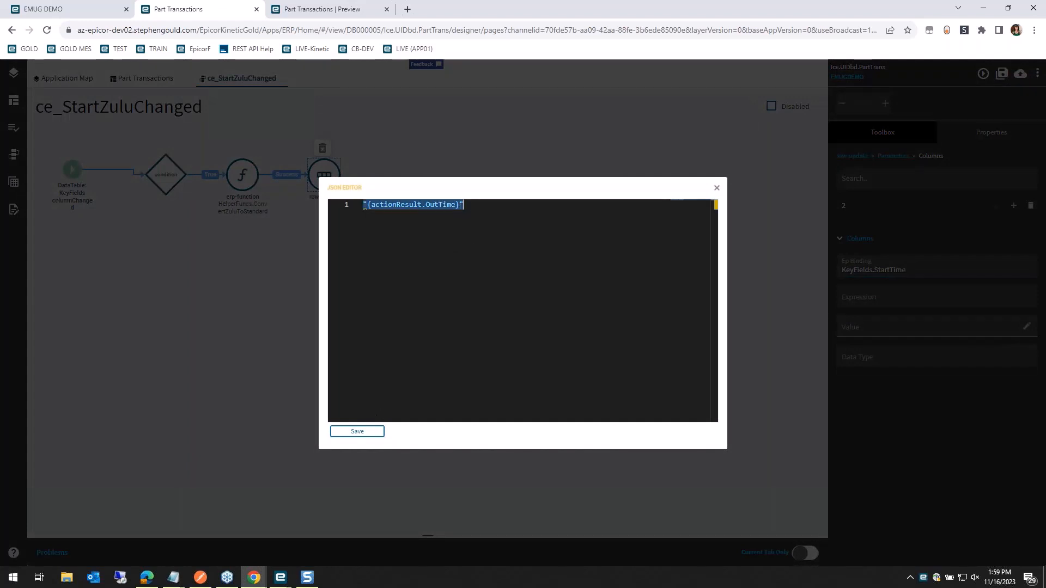
pyautogui.click(358, 432)
# Add a third column to the row-update and bind it to KeyFields.LocalStartTime.
pyautogui.click(1013, 205)
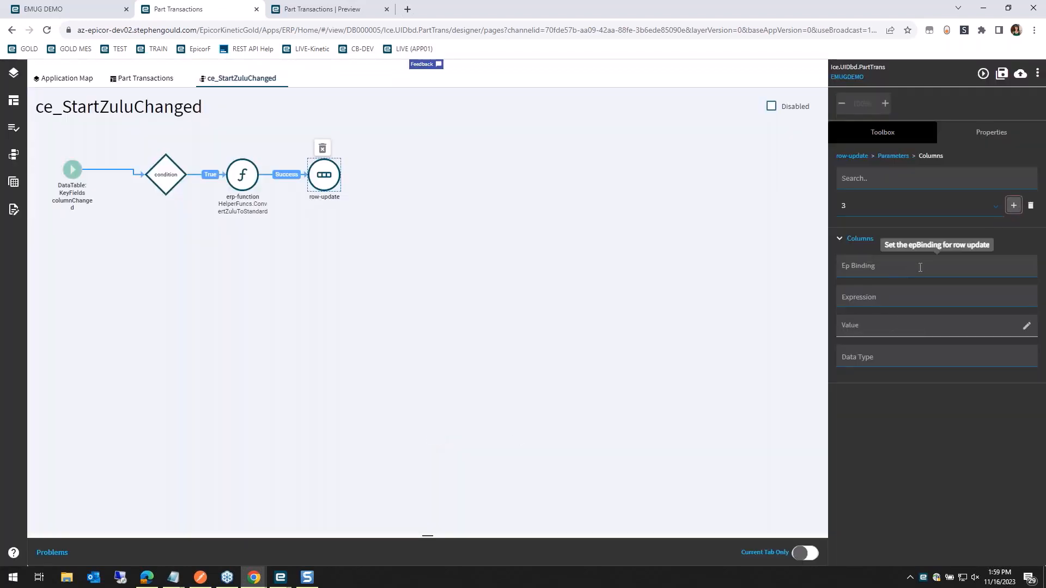
pyautogui.click(920, 268)
pyautogui.write('KeyFields.St')
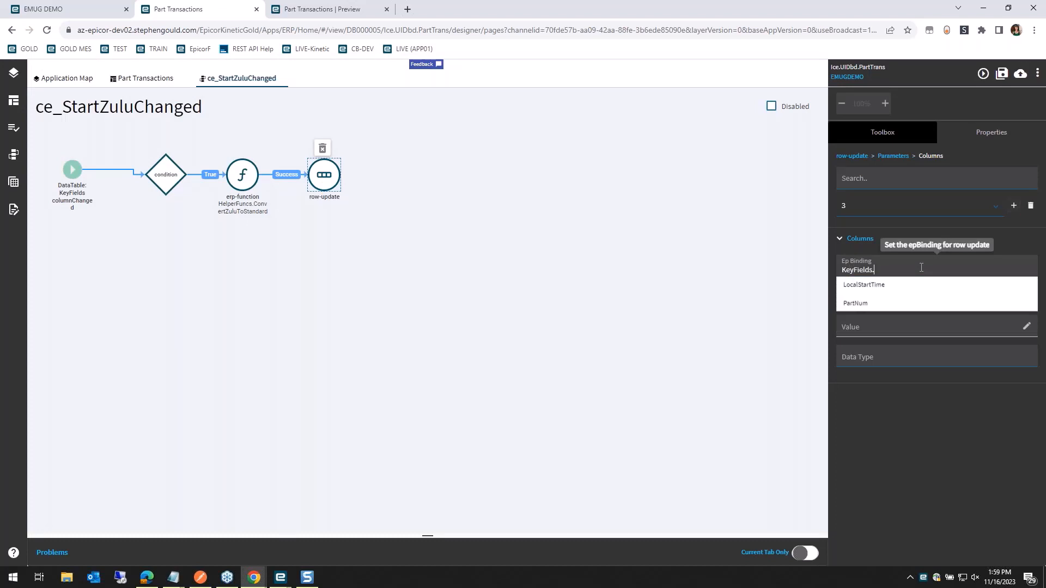
pyautogui.press('Down')
pyautogui.press('Down')
pyautogui.press('Up')
pyautogui.press('Up')
pyautogui.press('Return')
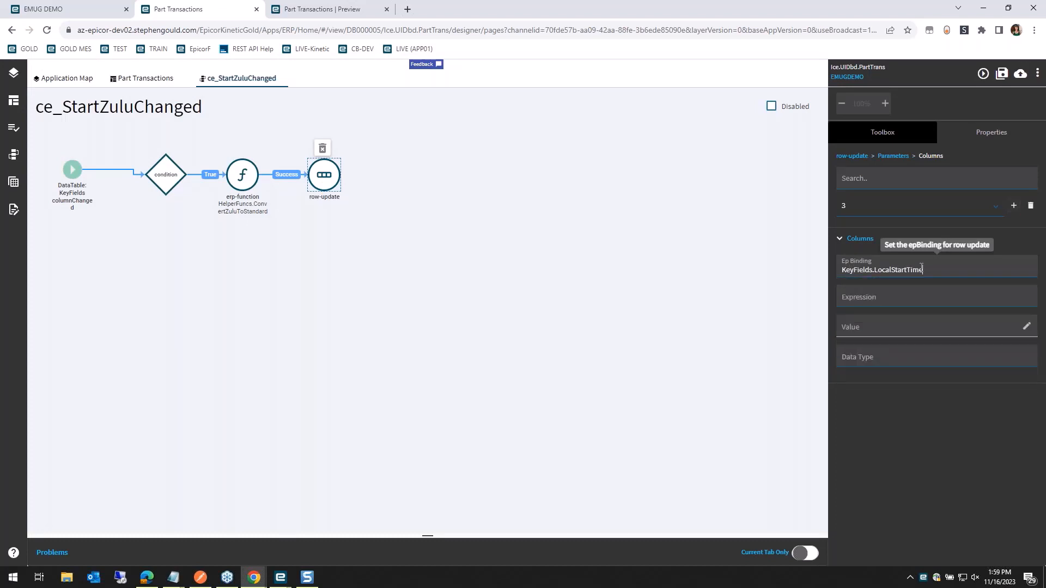
# Set the KeyFields.LocalStartTime column's value to "{actionResult.OutTimestr}" and save the layer.
pyautogui.click(1026, 325)
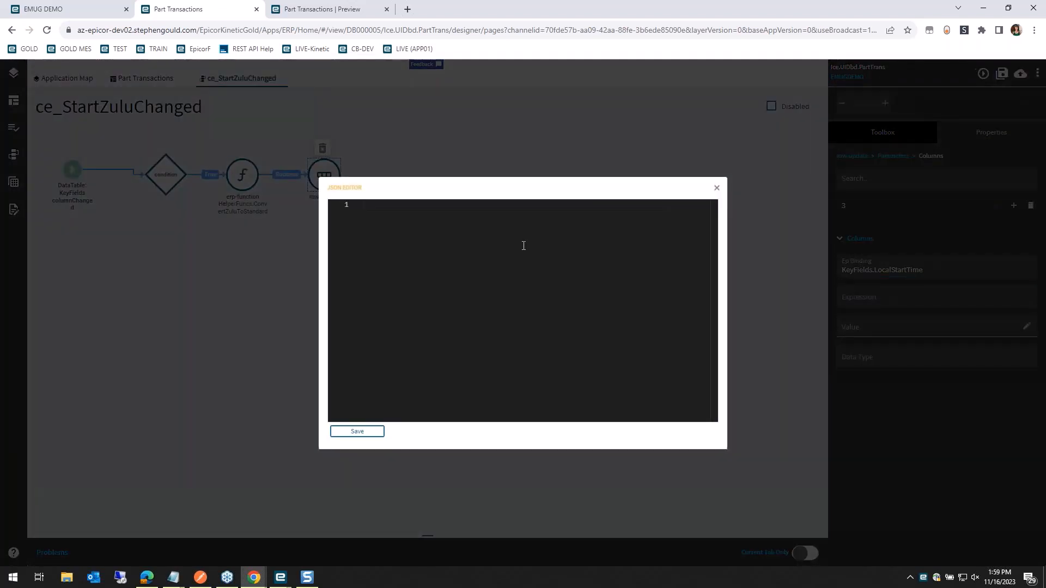
pyautogui.write('"{actionResult.OutTime}"')
pyautogui.press('Left')
pyautogui.press('Left')
pyautogui.write('s')
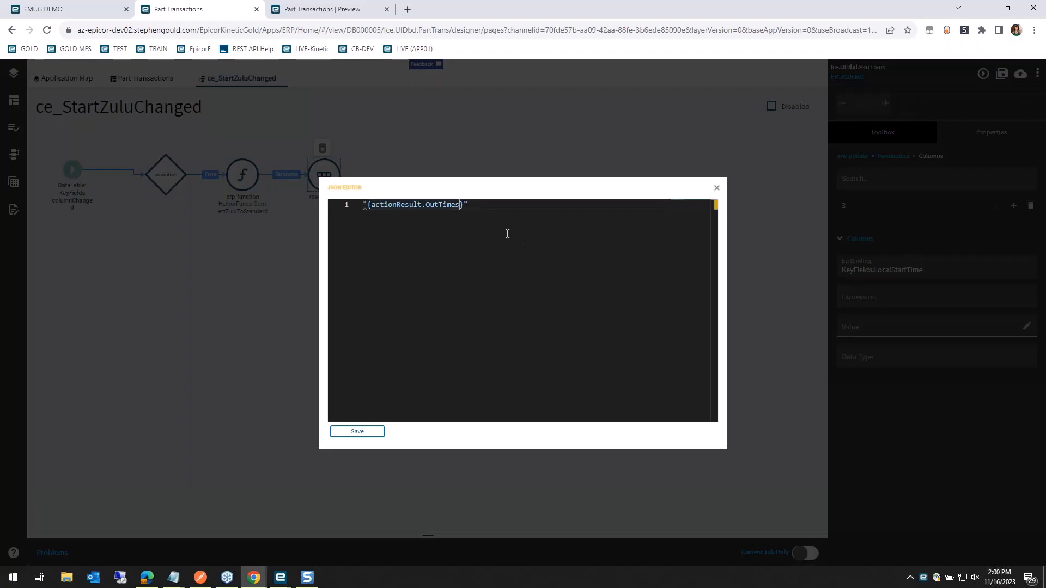
pyautogui.write('tr')
pyautogui.click(357, 431)
pyautogui.click(1000, 72)
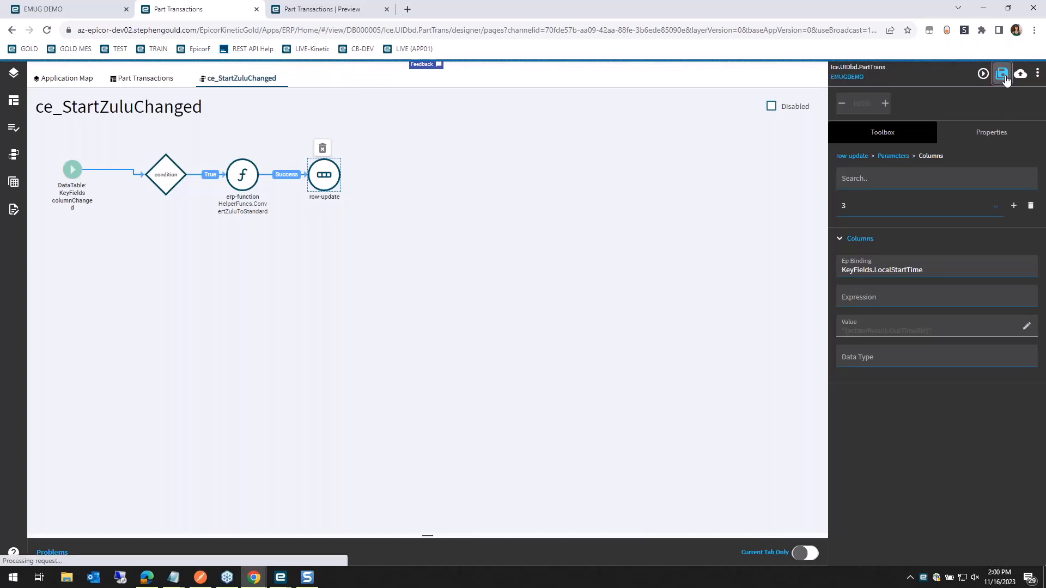
# Preview the dashboard and test Start Date Zulu with 2023-04-01T04:00:00.000Z copied from the EMUG.txt notes.
pyautogui.click(984, 75)
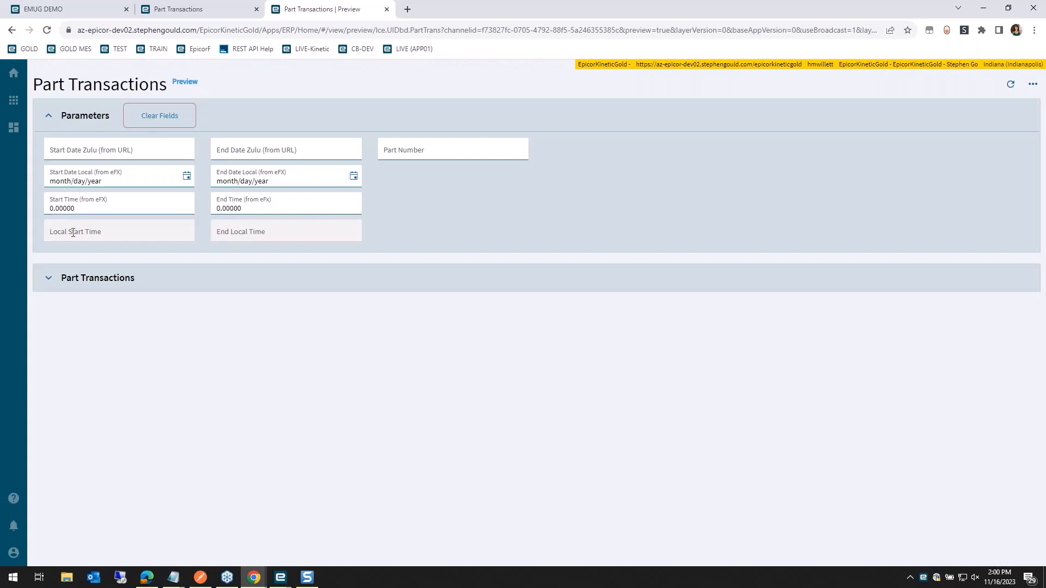
pyautogui.moveTo(174, 578)
pyautogui.click(138, 532)
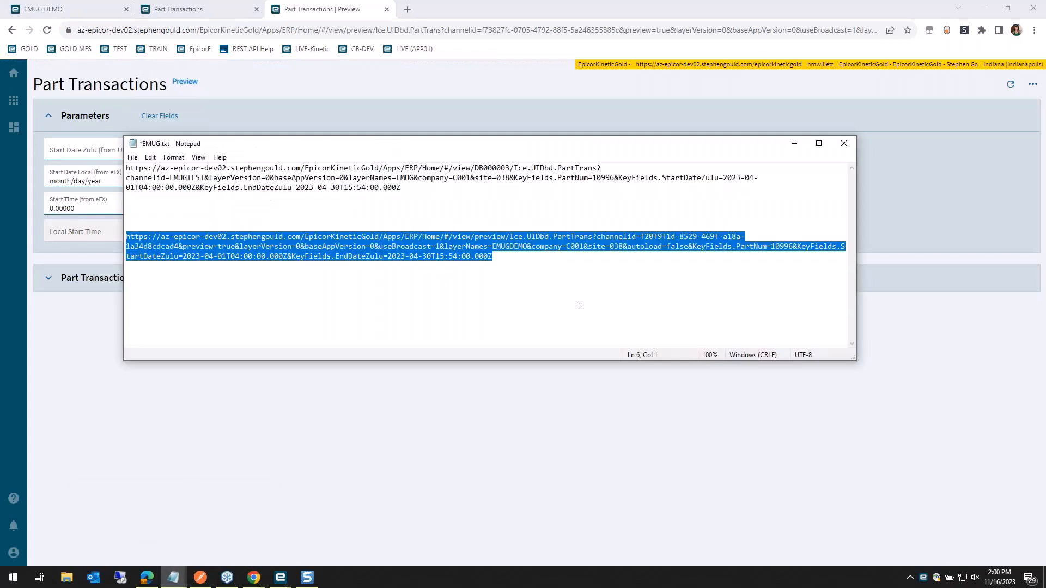
pyautogui.click(579, 304)
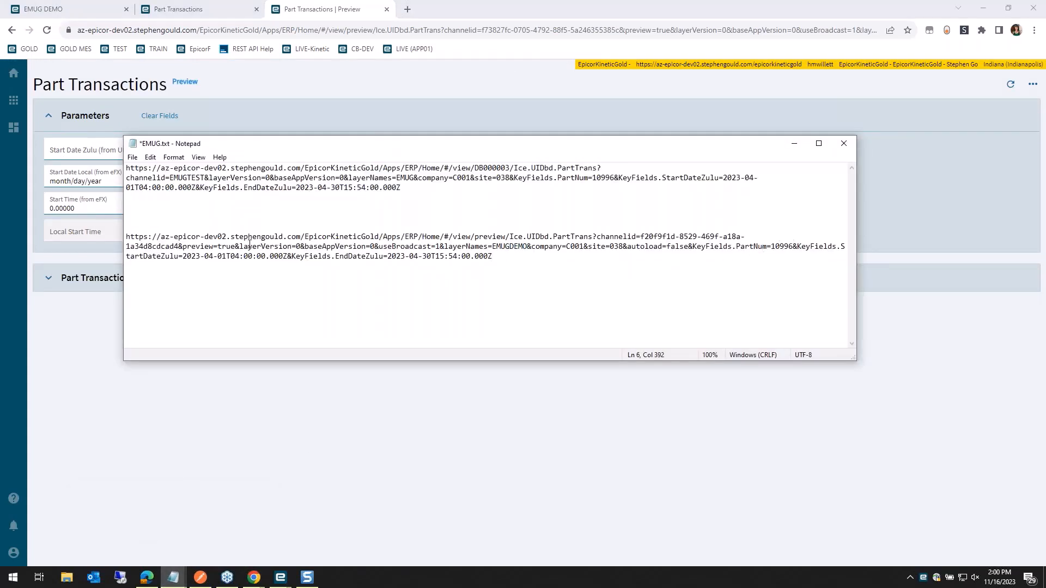
pyautogui.moveTo(184, 253); pyautogui.dragTo(287, 256)
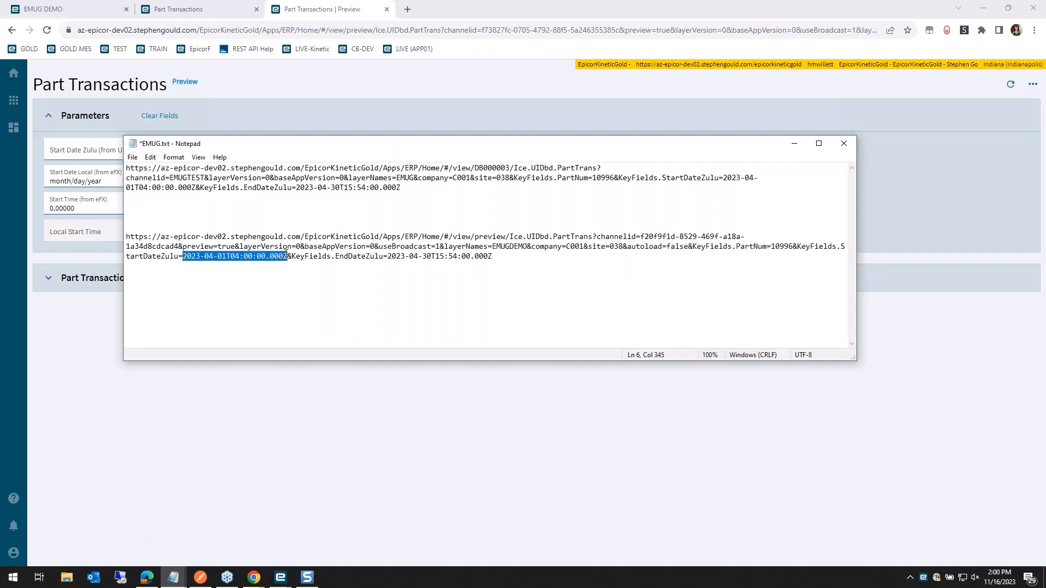
pyautogui.hotkey('ctrl', 'c')
pyautogui.click(86, 159)
pyautogui.hotkey('ctrl', 'v')
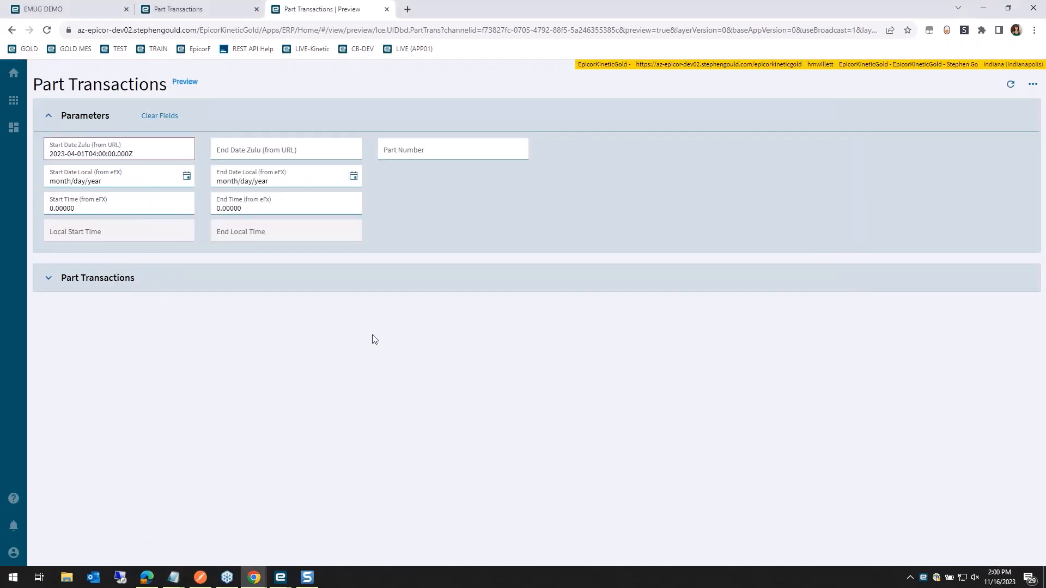
pyautogui.press('Tab')
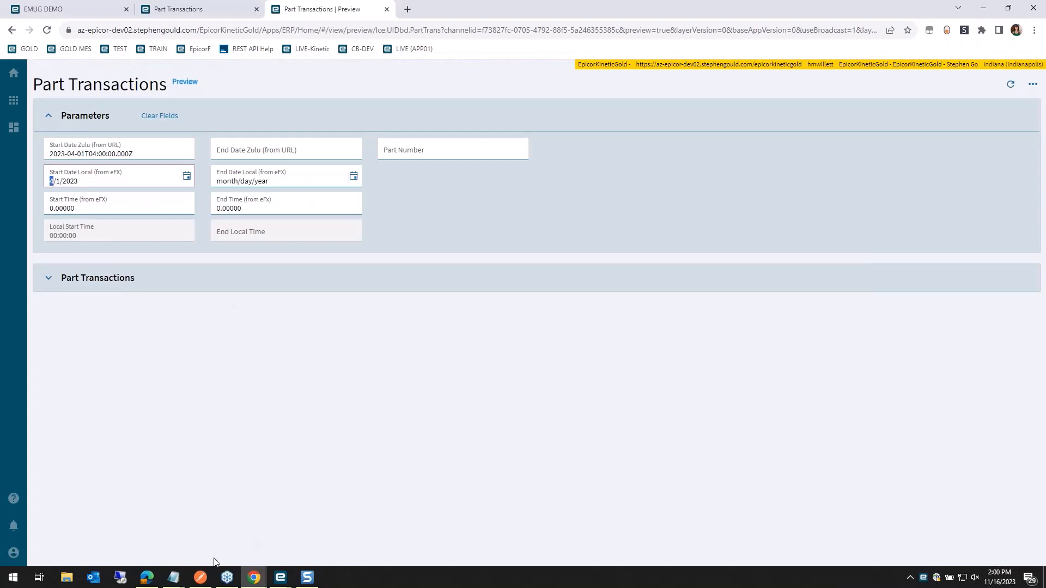
# Retest Start Date Zulu in the preview with the end date 2023-04-30T15:54:00.000Z copied from the notes.
pyautogui.moveTo(173, 576)
pyautogui.click(154, 532)
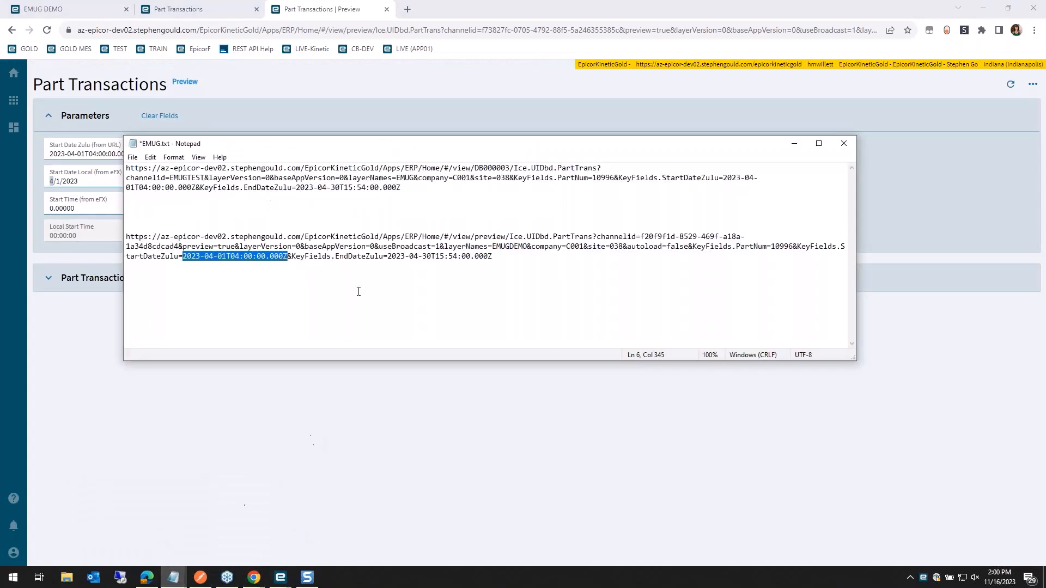
pyautogui.moveTo(388, 257); pyautogui.dragTo(492, 258)
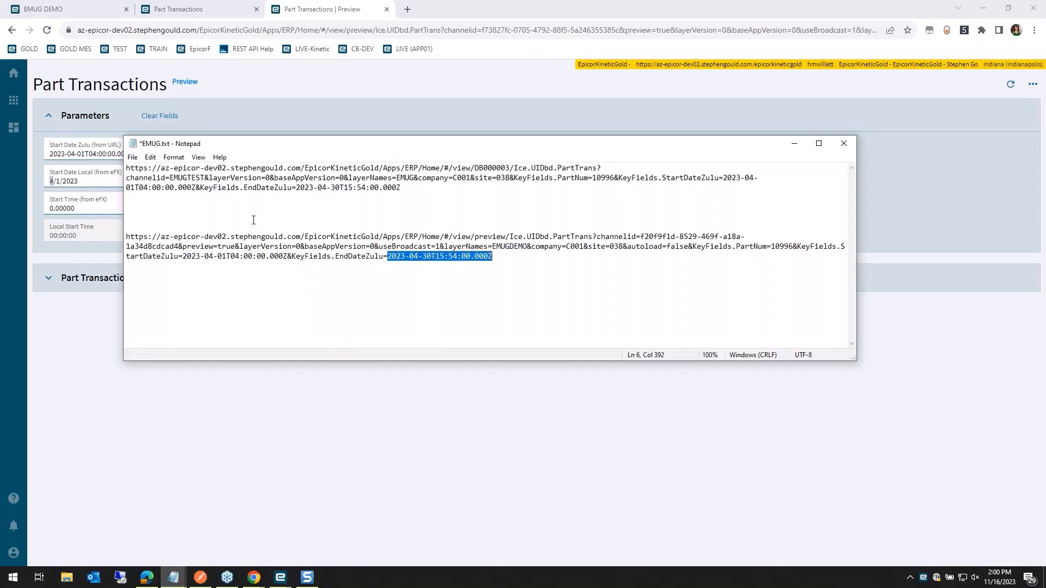
pyautogui.click(93, 193)
pyautogui.tripleClick(134, 150)
pyautogui.hotkey('ctrl', 'v')
pyautogui.press('Tab')
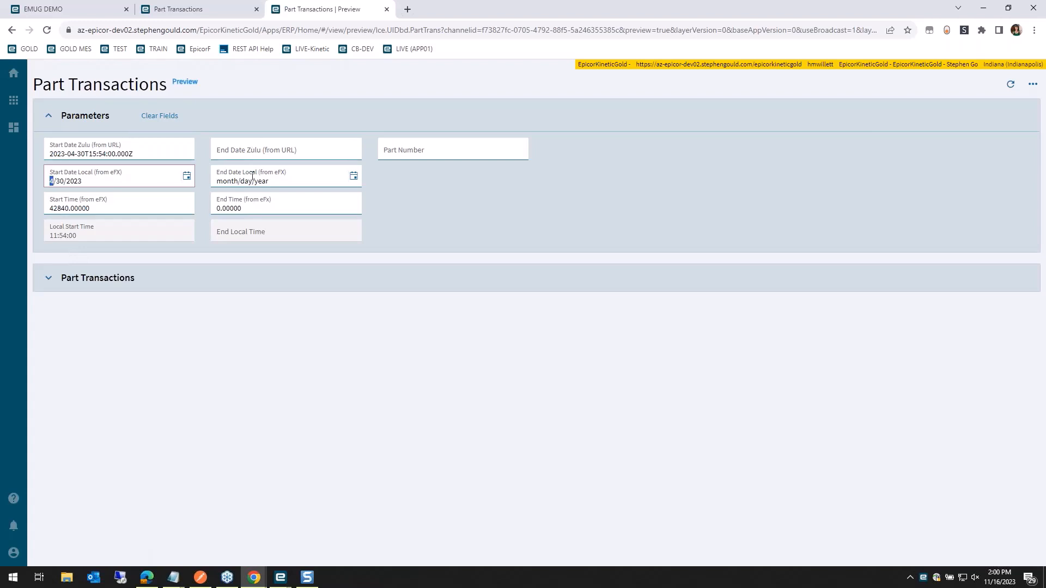
# Return to the designer, close the current event and try to duplicate ce_StartZuluChanged from the events list.
pyautogui.click(209, 8)
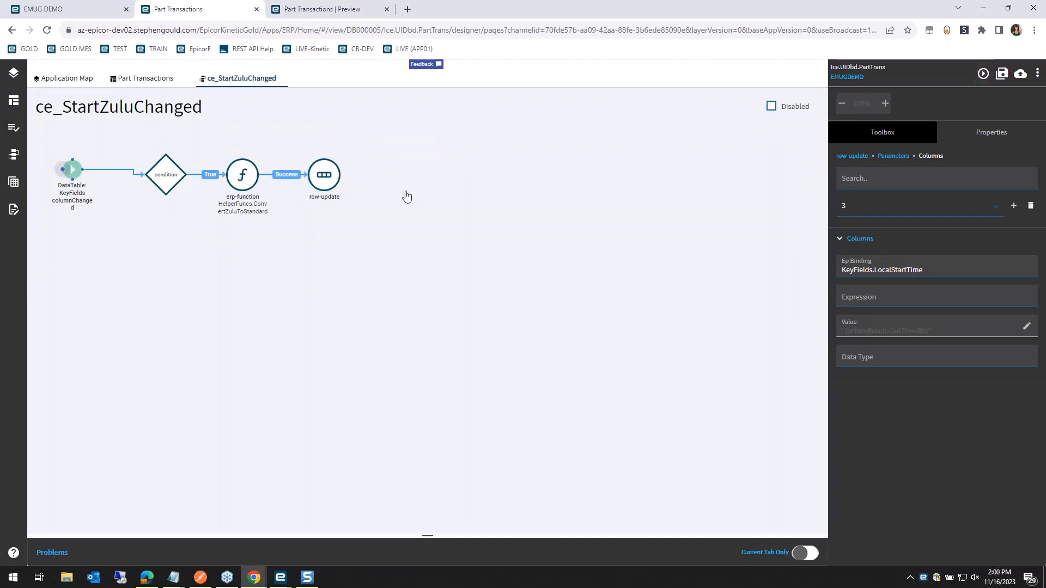
pyautogui.click(282, 79)
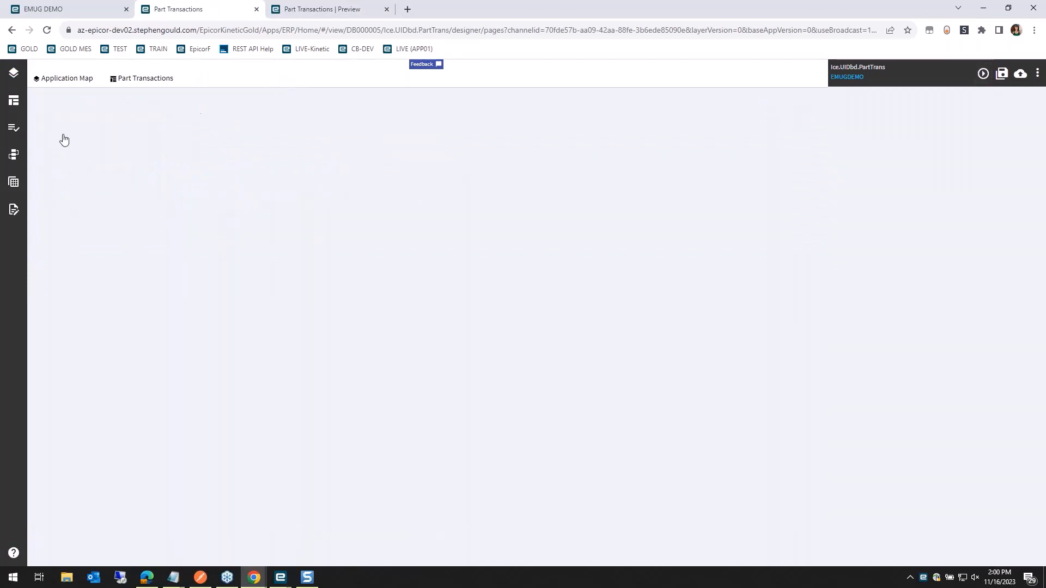
pyautogui.click(14, 155)
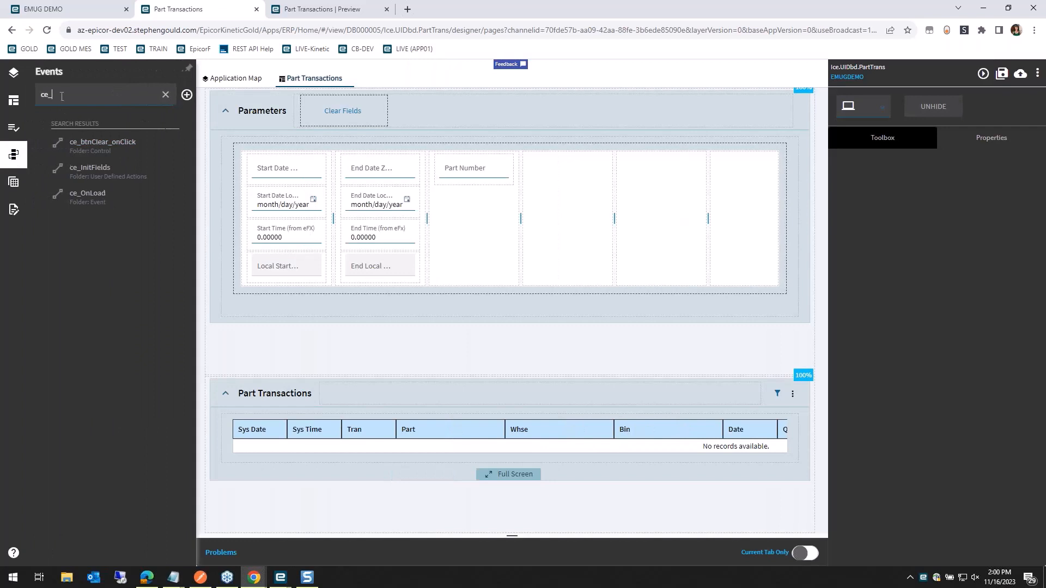
pyautogui.click(166, 94)
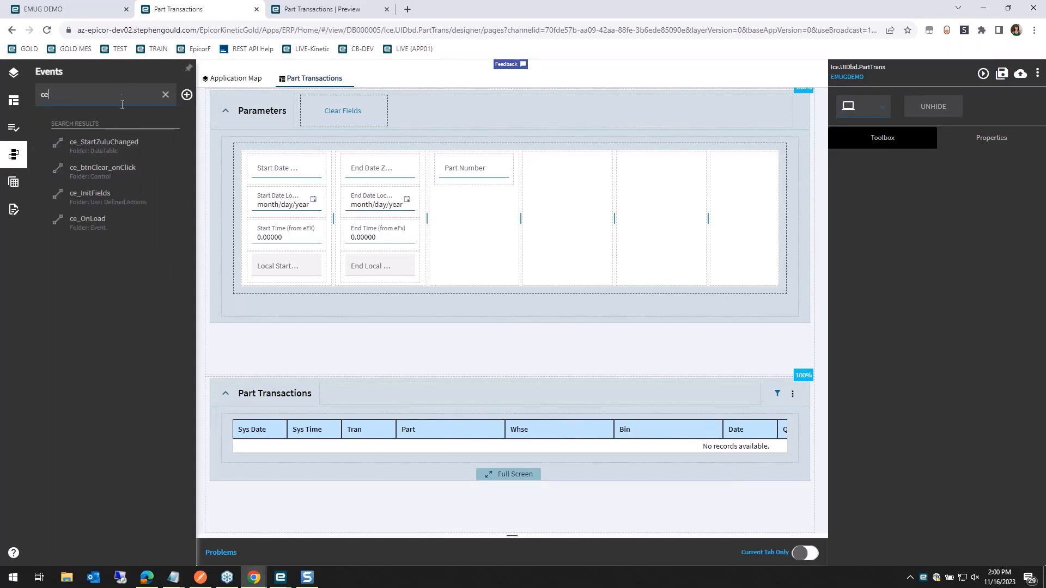
pyautogui.rightClick(101, 143)
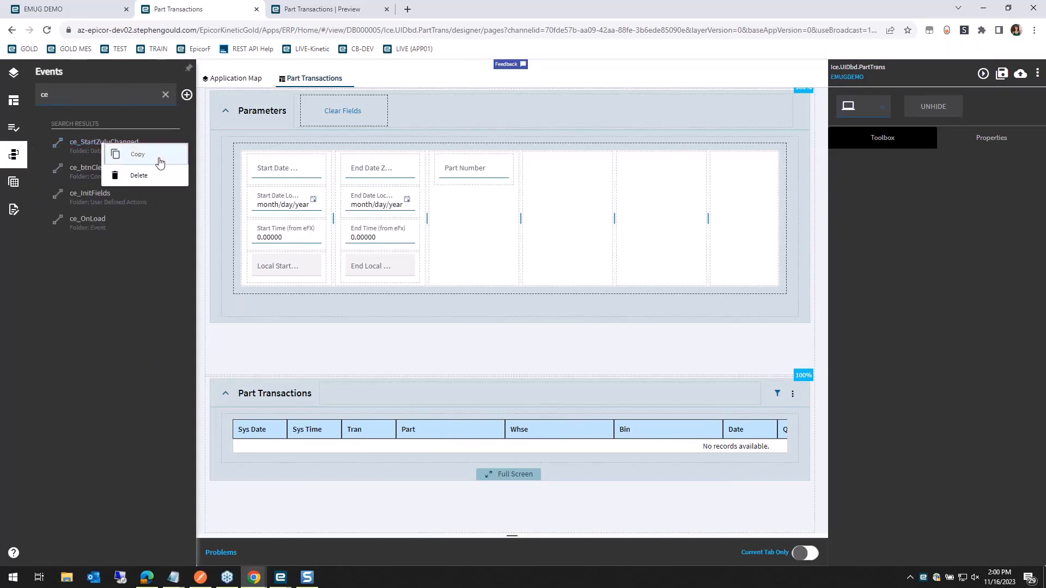
pyautogui.click(137, 154)
pyautogui.click(345, 116)
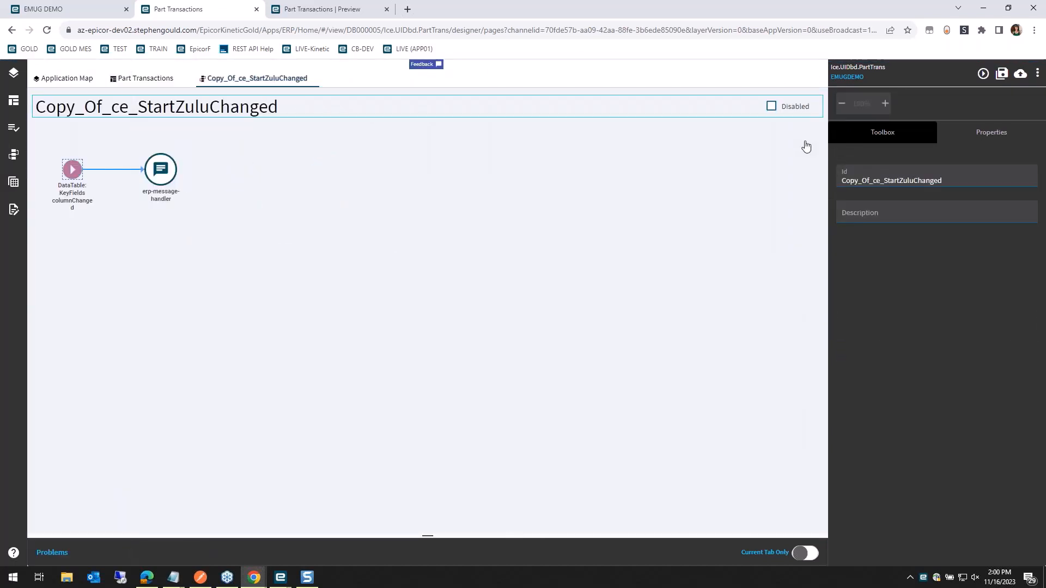
# Rename the duplicated event to ce_EndZuluChanged.
pyautogui.click(863, 176)
pyautogui.press('BackSpace')
pyautogui.press('BackSpace')
pyautogui.press('BackSpace')
pyautogui.press('BackSpace')
pyautogui.press('BackSpace')
pyautogui.press('BackSpace')
pyautogui.press('BackSpace')
pyautogui.press('BackSpace')
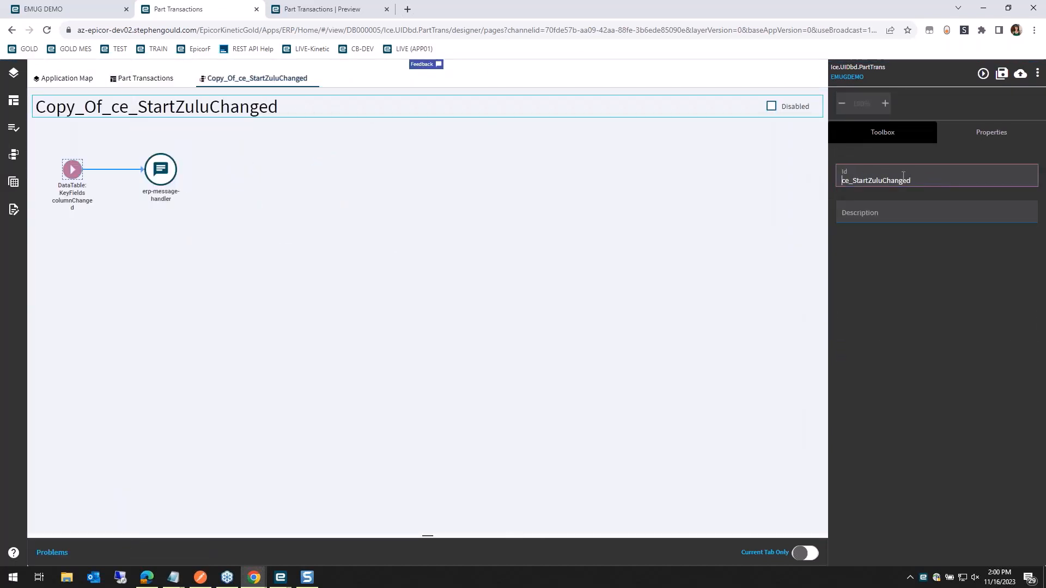
pyautogui.press('BackSpace')
pyautogui.write('End')
# Check the duplicated event's contents, close it without saving and reopen the events list.
pyautogui.click(161, 170)
pyautogui.click(278, 79)
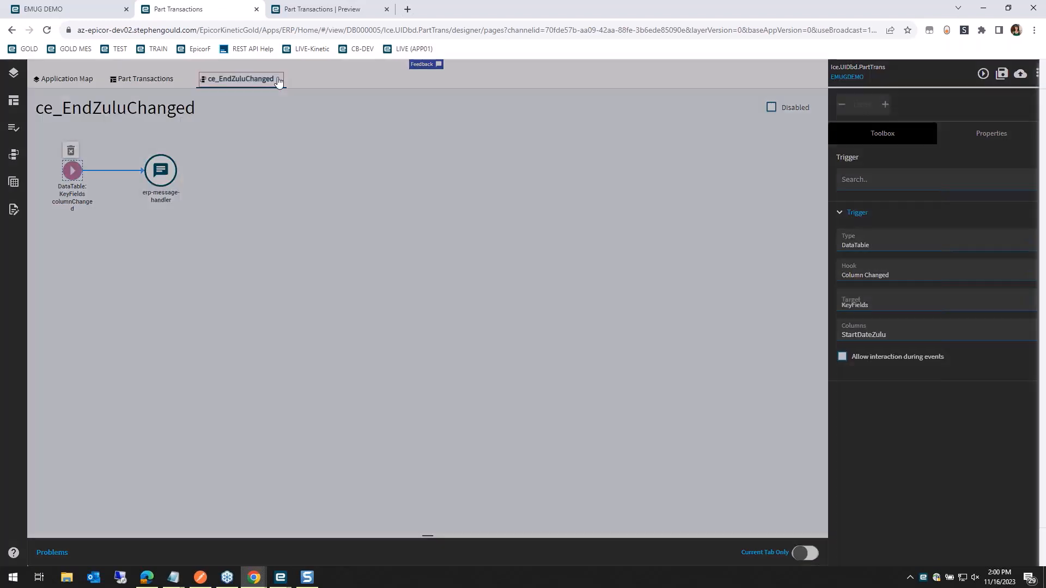
pyautogui.click(935, 549)
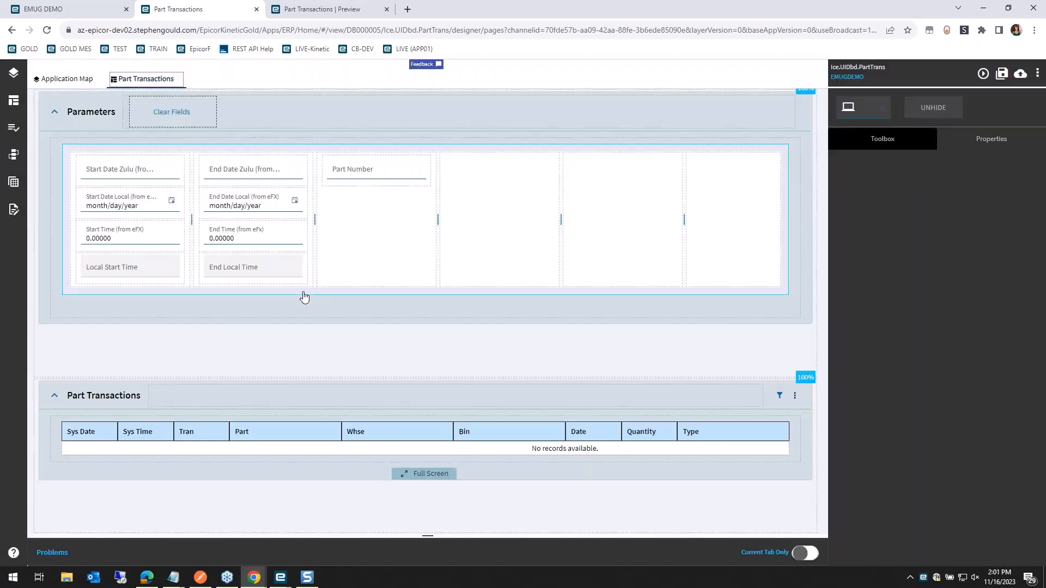
pyautogui.click(14, 155)
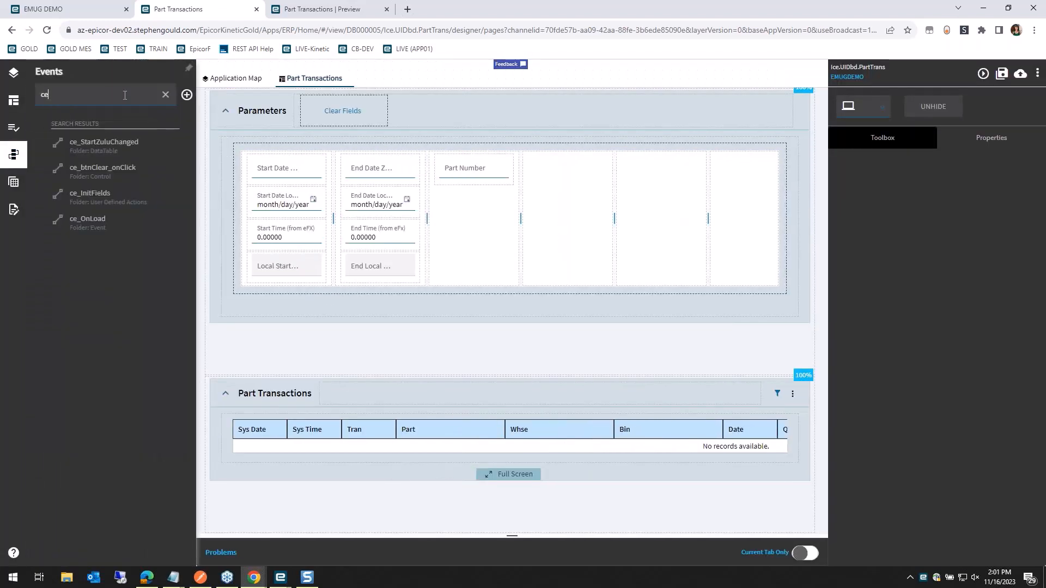
# Filter the events list by ce_, open ce_StartZuluChanged to inspect its flow and close the event.
pyautogui.write('_')
pyautogui.rightClick(111, 145)
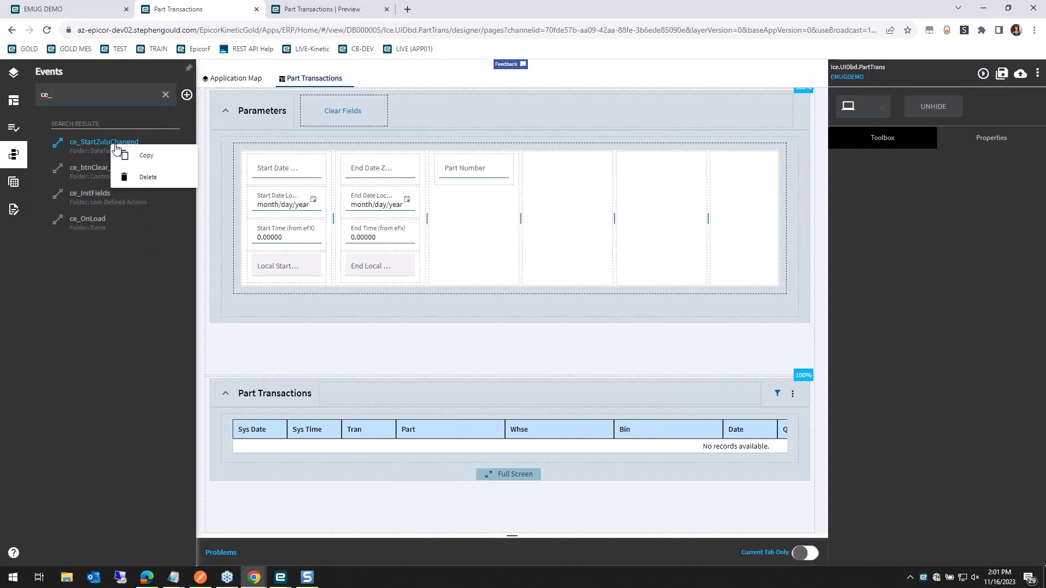
pyautogui.click(94, 140)
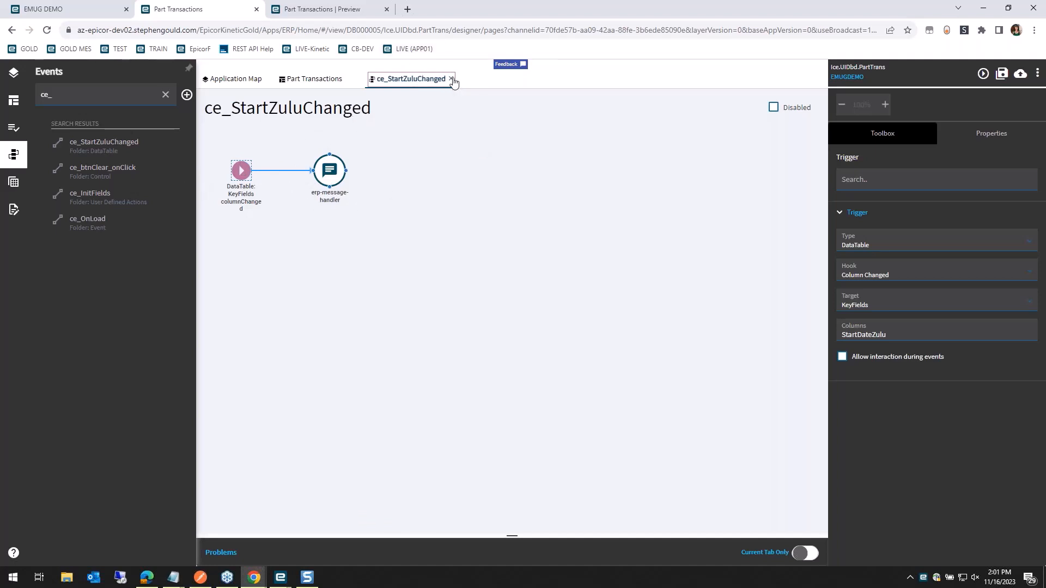
pyautogui.click(451, 79)
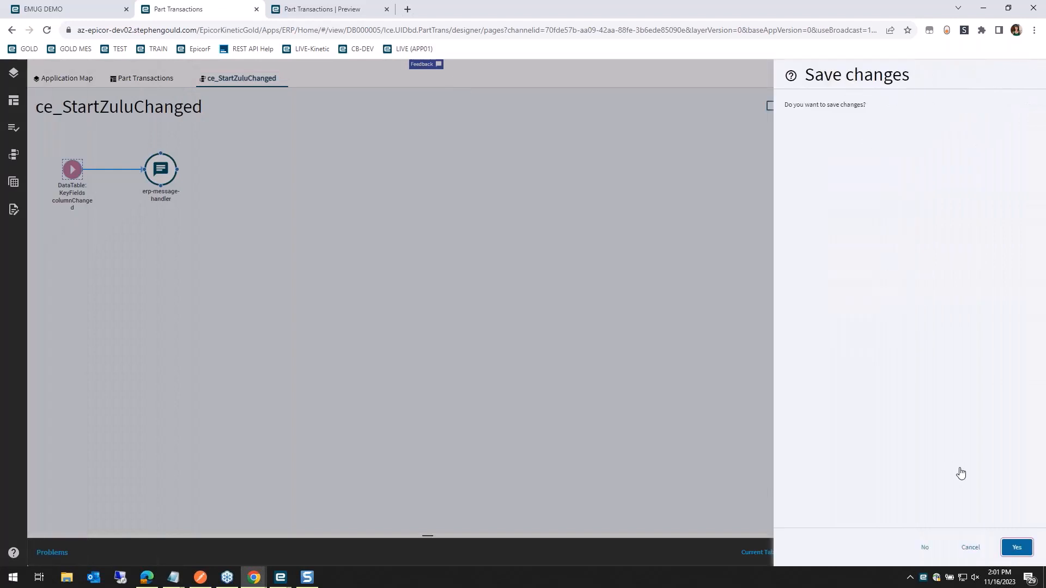
# Close the designer and preview pages, and reopen the EMUGDEMO layer of Part Transactions for editing in Application Studio.
pyautogui.click(257, 10)
pyautogui.click(256, 10)
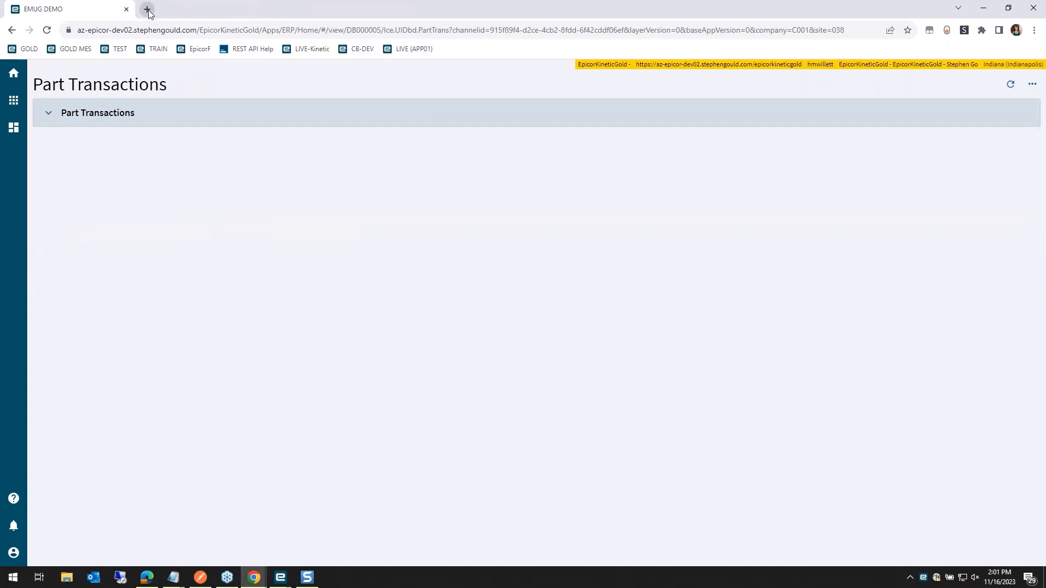
pyautogui.click(1032, 83)
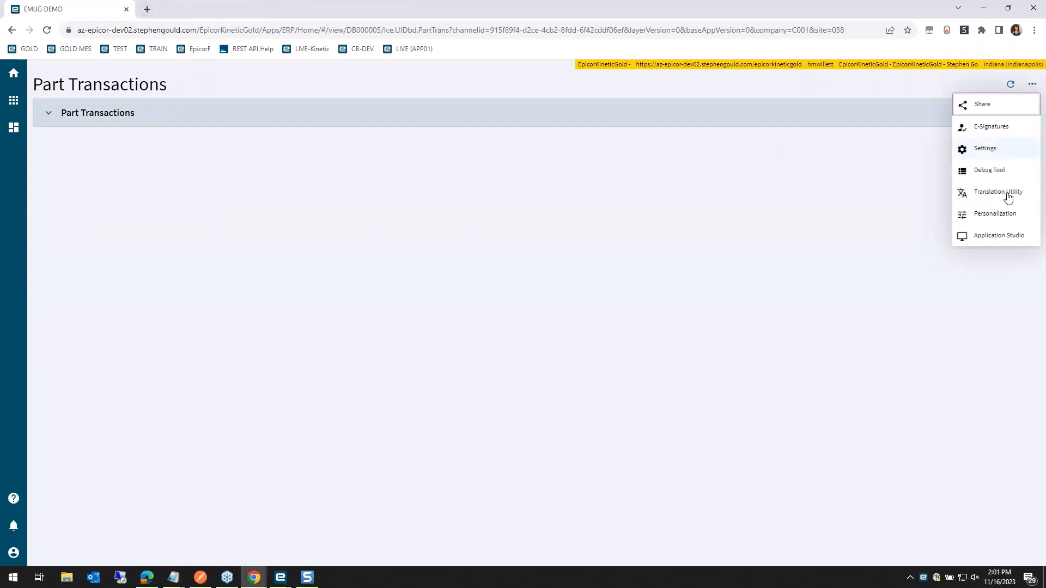
pyautogui.click(989, 236)
pyautogui.click(599, 321)
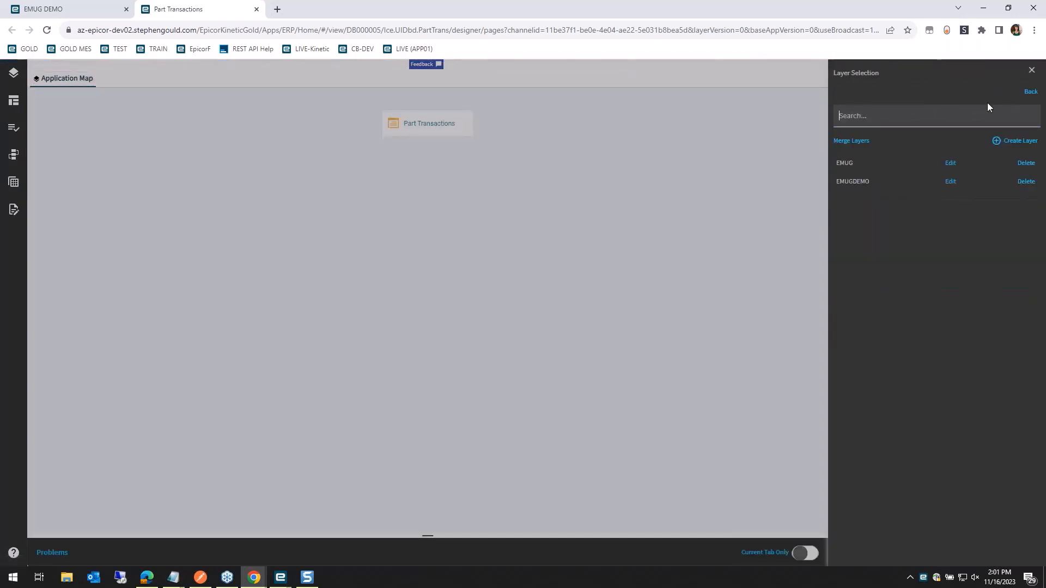
pyautogui.click(951, 182)
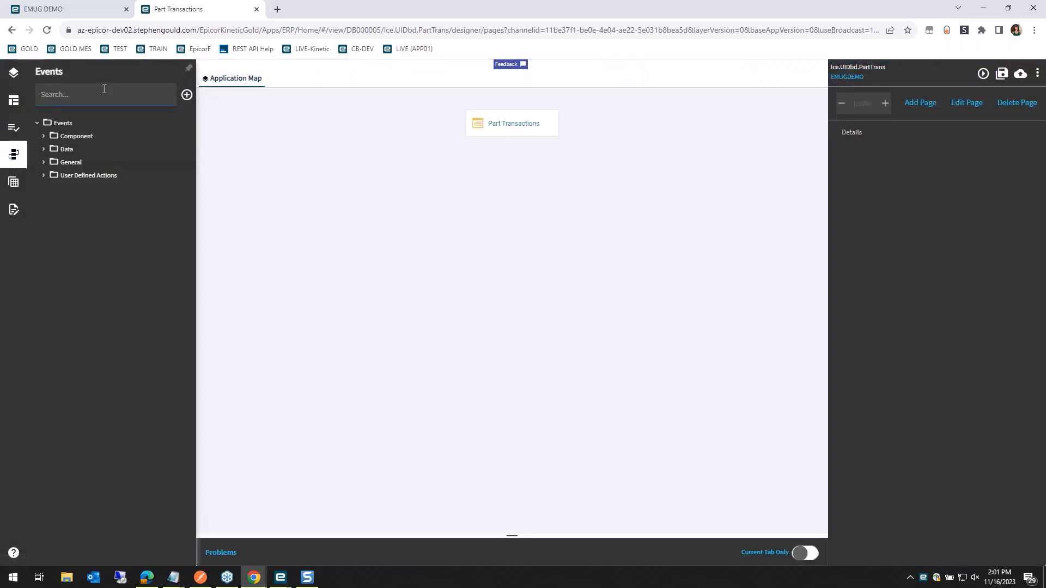
# Search the events for ce, check the flow of ce_StartZuluChanged in the reloaded layer and close it.
pyautogui.click(104, 89)
pyautogui.write('ce')
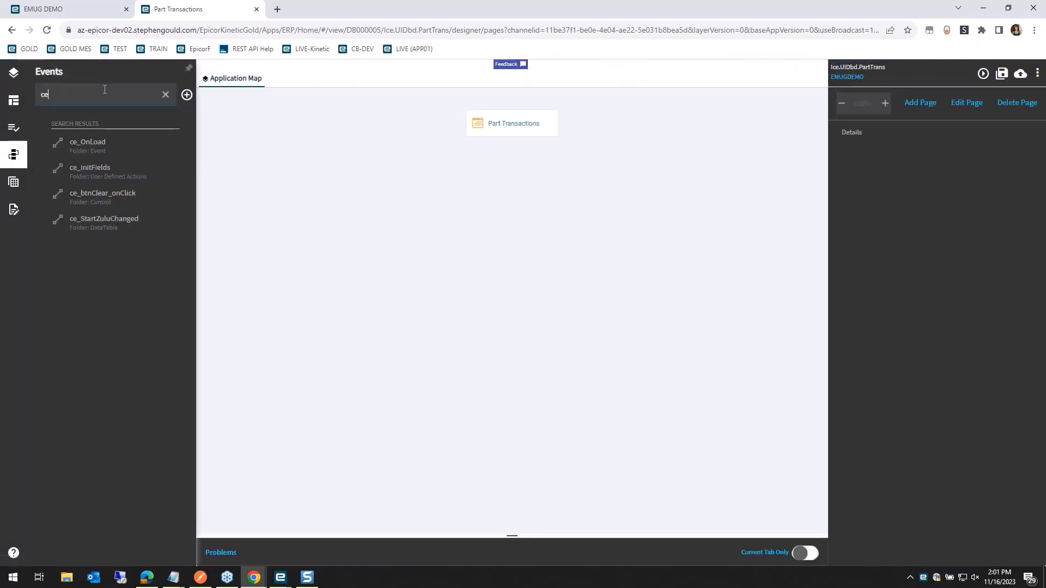
pyautogui.click(98, 221)
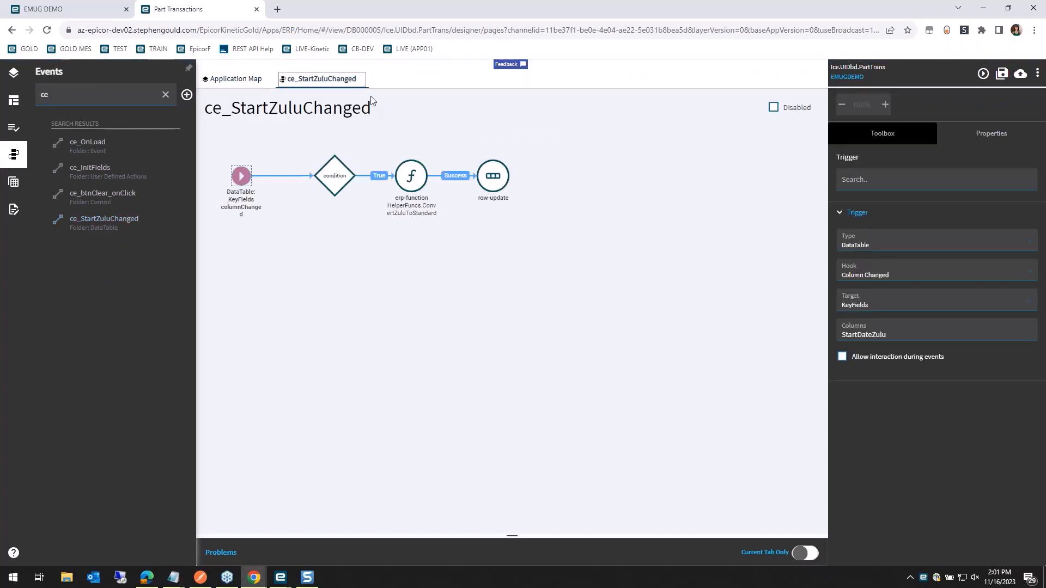
pyautogui.click(361, 80)
# Duplicate the ce_StartZuluChanged event and rename the copy to ce_EndZuluChanged.
pyautogui.click(13, 155)
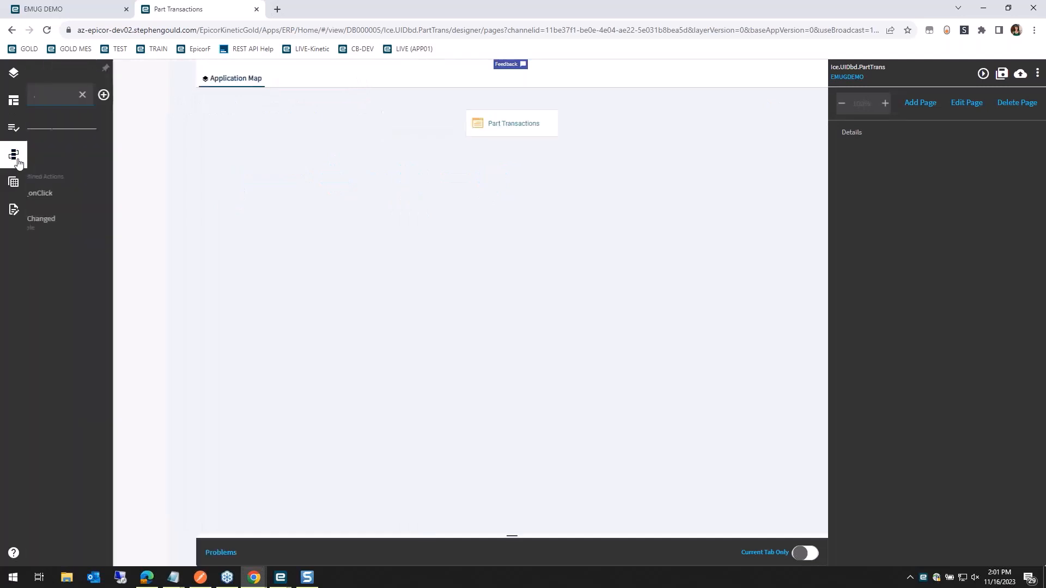
pyautogui.rightClick(119, 223)
pyautogui.click(151, 240)
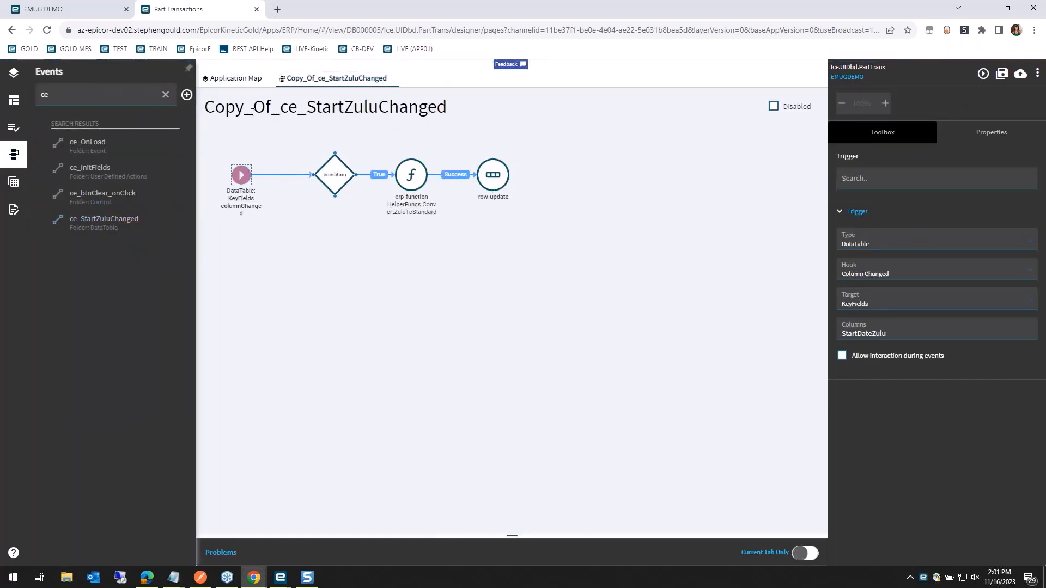
pyautogui.click(419, 118)
pyautogui.moveTo(873, 180); pyautogui.dragTo(754, 185)
pyautogui.press('BackSpace')
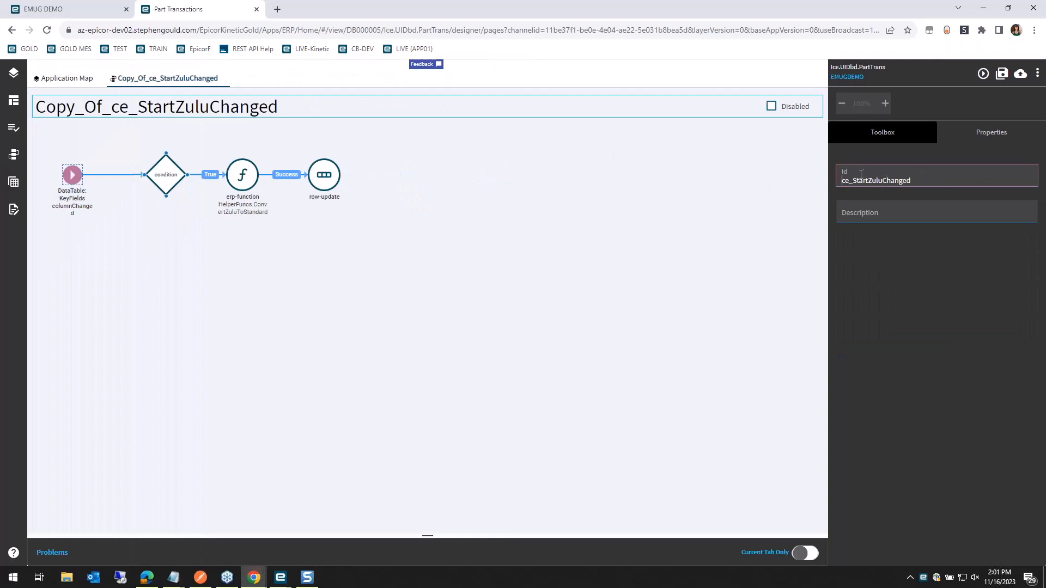
pyautogui.write('End')
# Change both StartDateZulu references in the condition's expression to EndDateZulu.
pyautogui.click(162, 179)
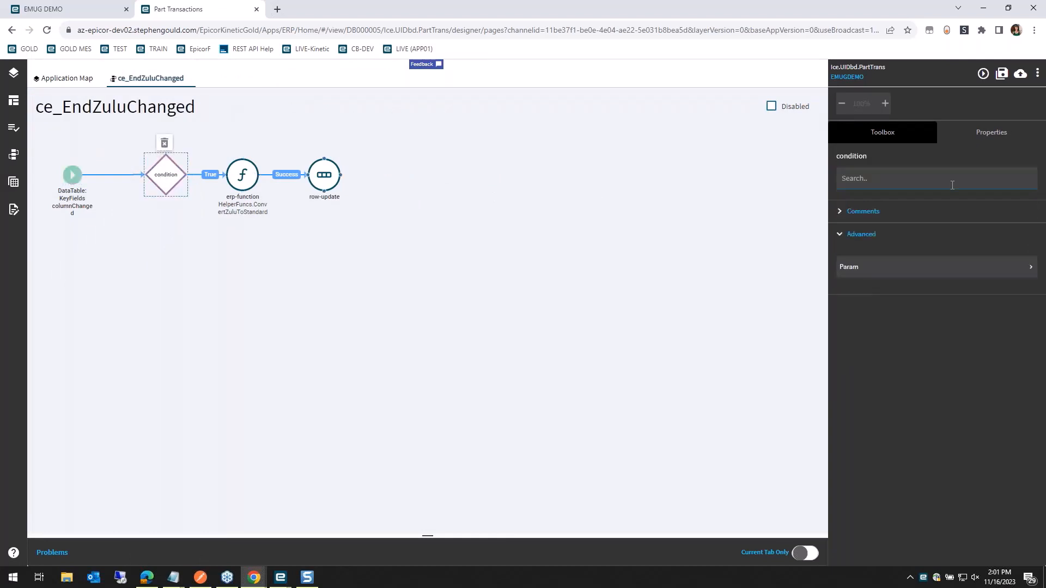
pyautogui.click(914, 271)
pyautogui.moveTo(894, 245); pyautogui.dragTo(882, 245)
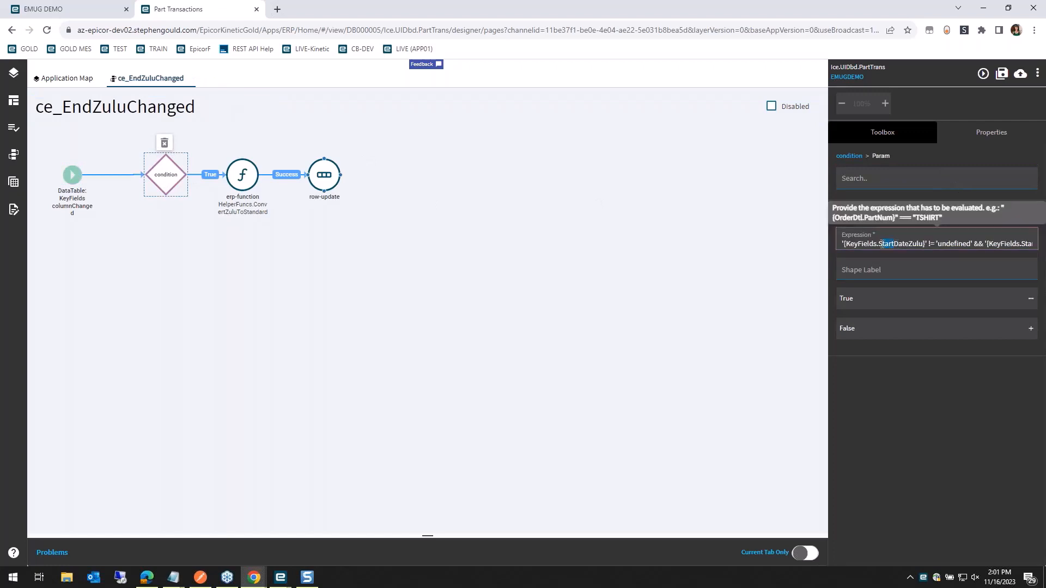
pyautogui.write('End')
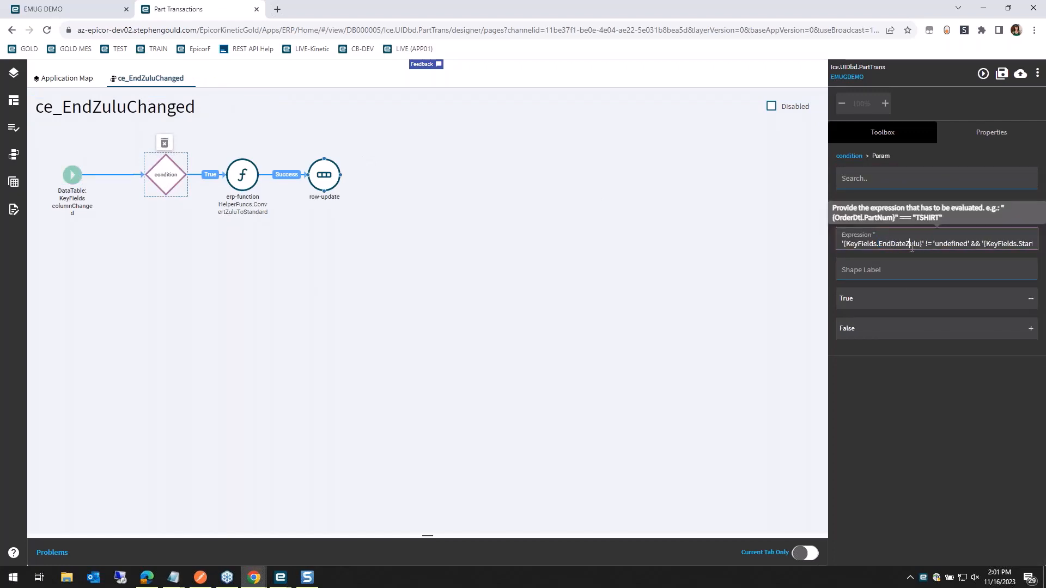
pyautogui.doubleClick(912, 245)
pyautogui.hotkey('ctrl', 'c')
pyautogui.doubleClick(1022, 244)
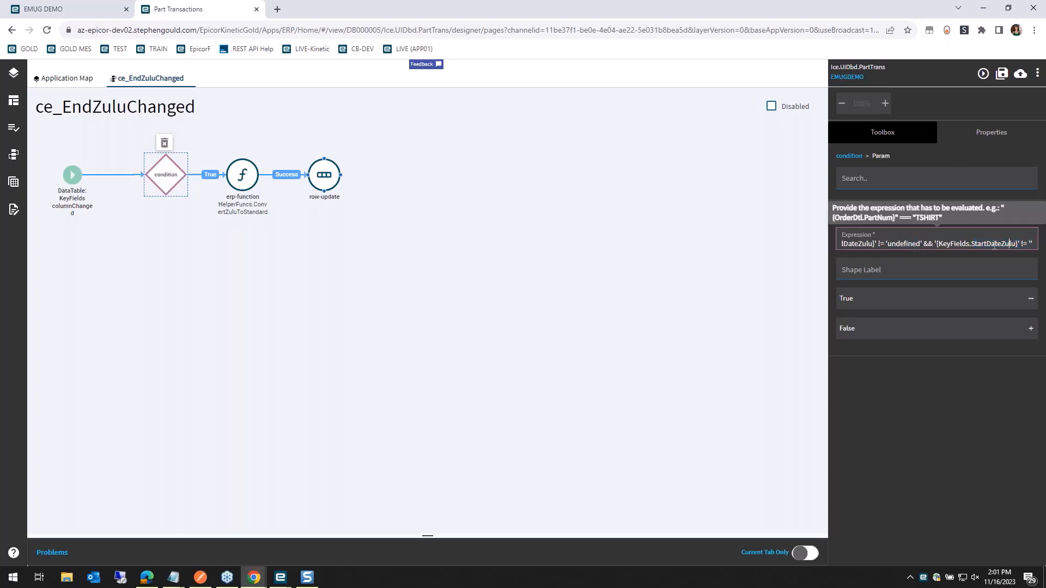
pyautogui.hotkey('ctrl', 'v')
# Set the InZulu method parameter of the ConvertZuluToStandard function to {KeyFields.EndDateZulu}.
pyautogui.click(242, 174)
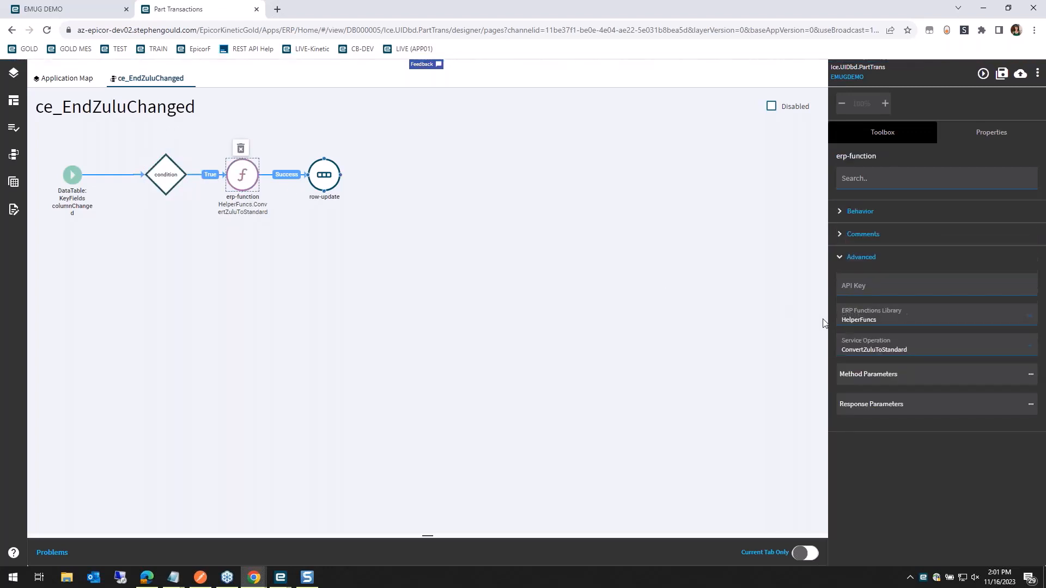
pyautogui.click(874, 382)
pyautogui.doubleClick(889, 337)
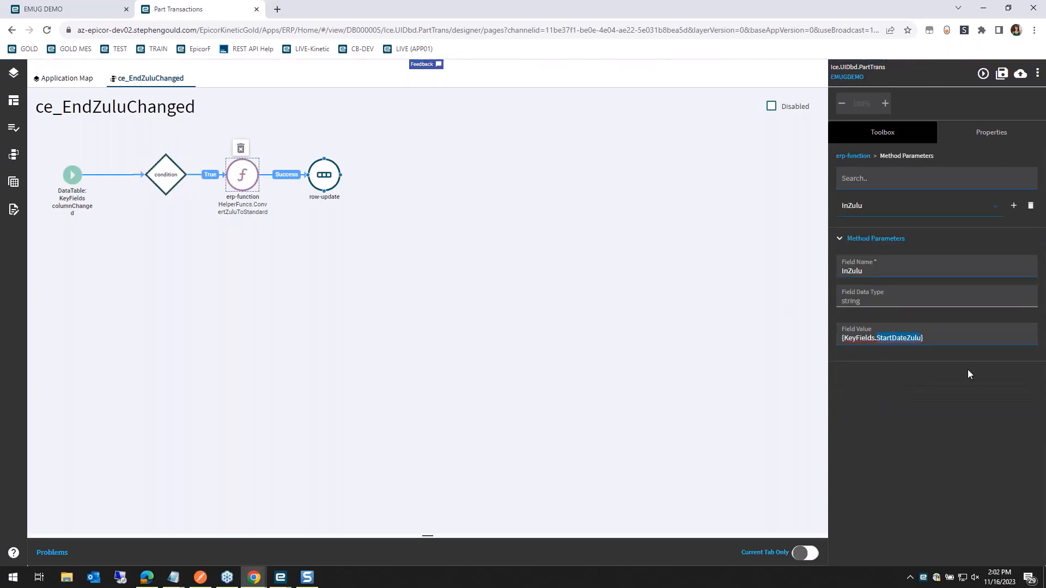
pyautogui.hotkey('ctrl', 'v')
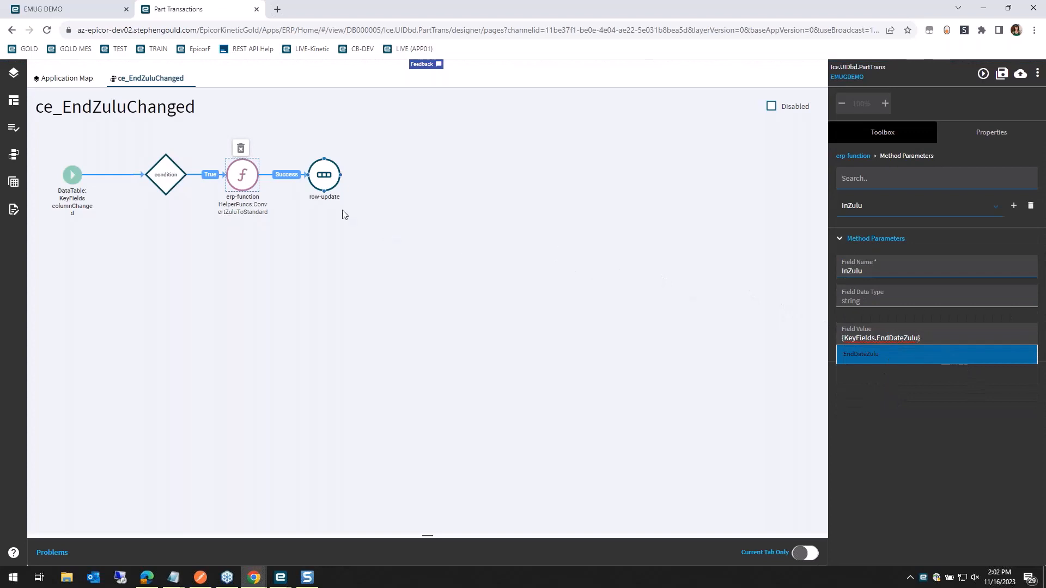
# Bind the first column of the row-update to KeyFields.EndDate.
pyautogui.click(324, 182)
pyautogui.click(894, 242)
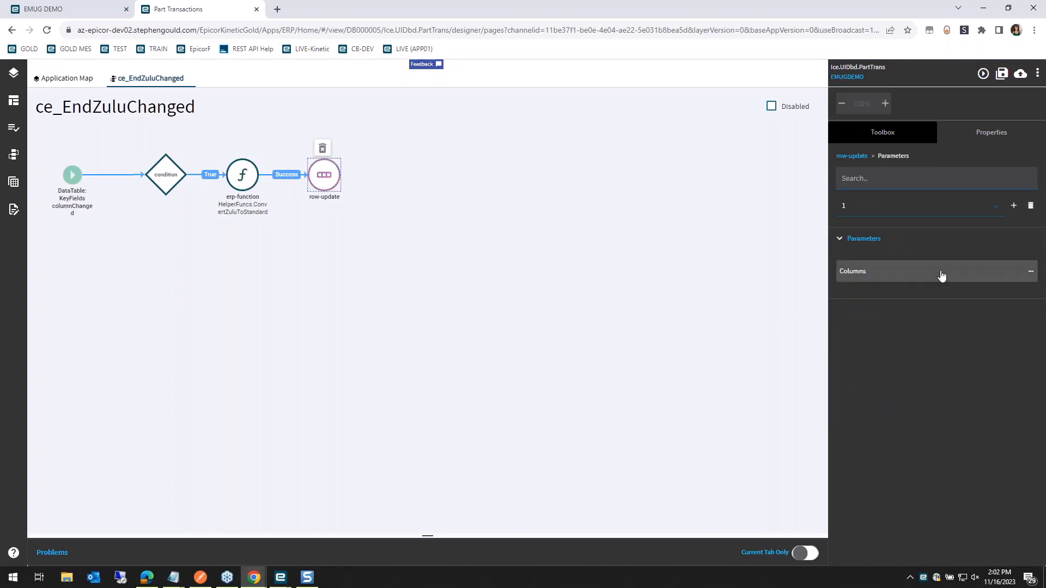
pyautogui.click(876, 272)
pyautogui.click(882, 266)
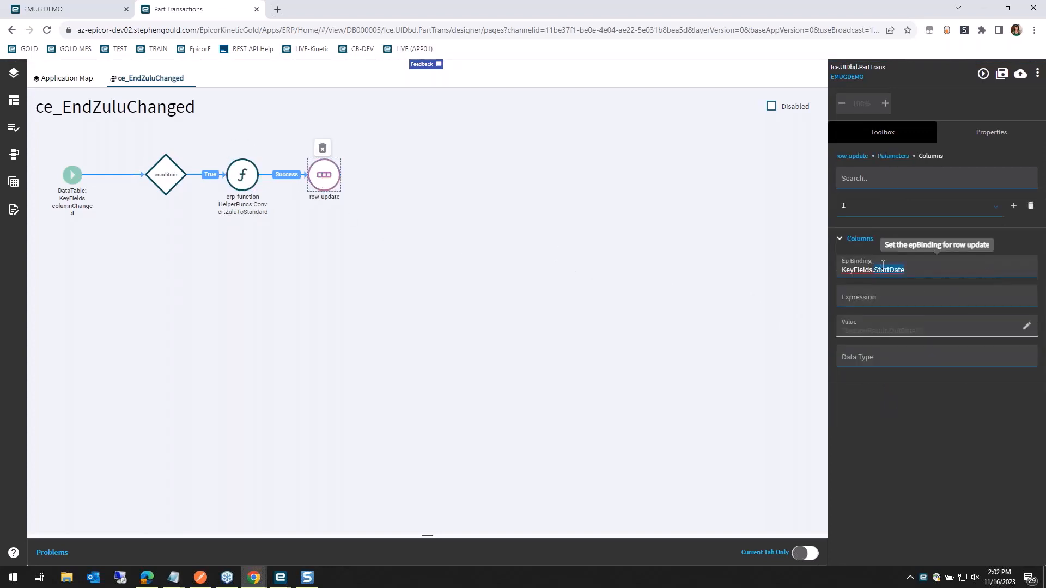
pyautogui.write('EndDate')
pyautogui.press('Return')
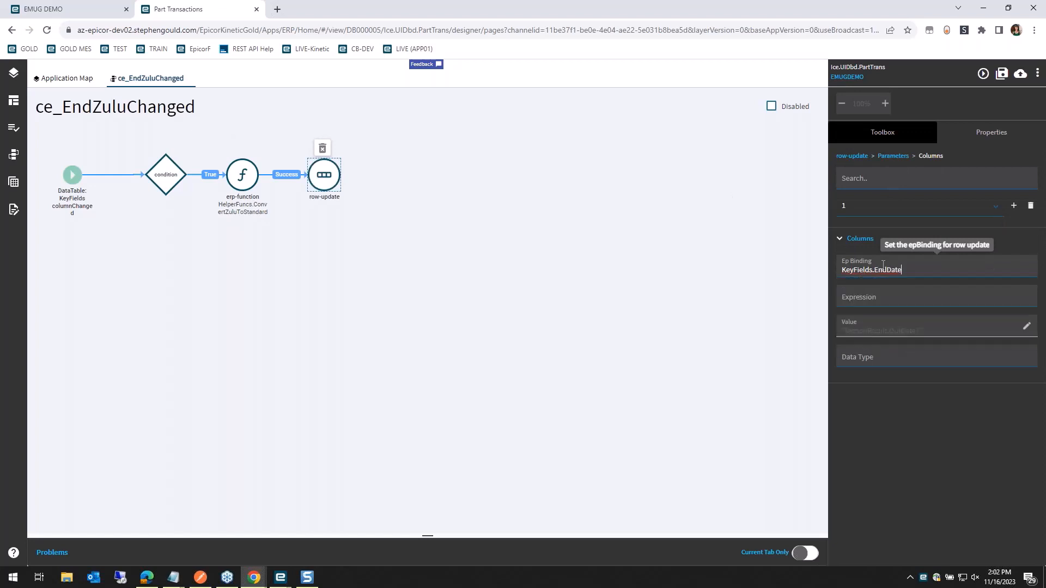
# Bind the second column of the row-update to KeyFields.EndTime.
pyautogui.click(1005, 204)
pyautogui.click(878, 251)
pyautogui.doubleClick(891, 271)
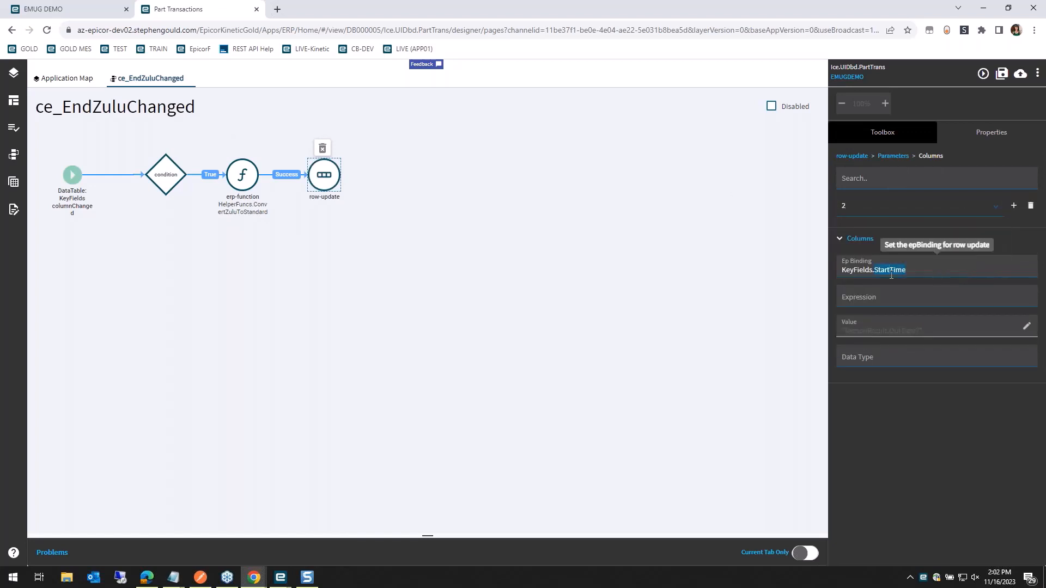
pyautogui.write('EndTime')
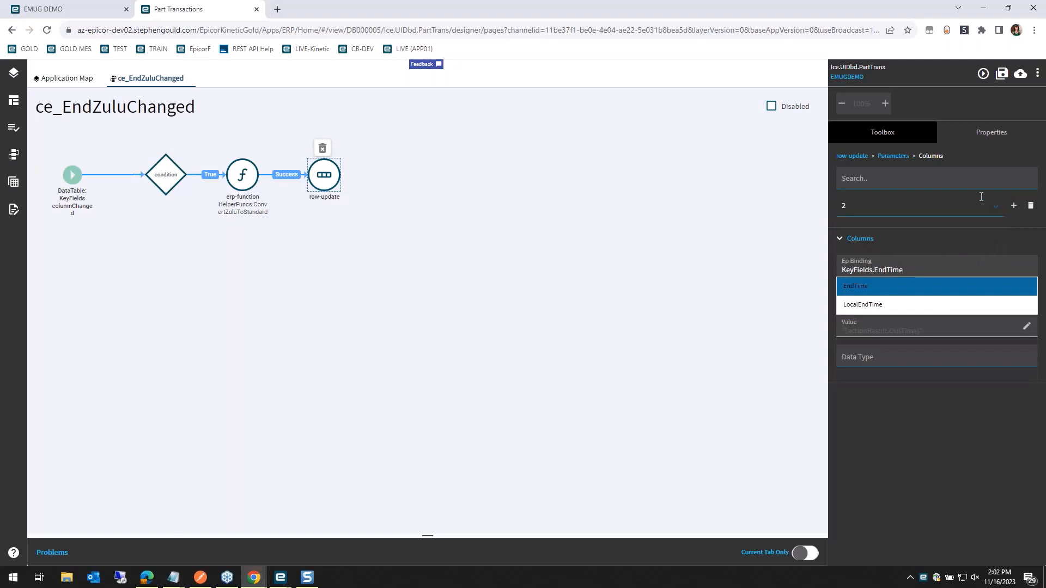
pyautogui.click(997, 240)
# Bind the third column of the row-update to KeyFields.LocalEndTime.
pyautogui.click(996, 206)
pyautogui.click(866, 261)
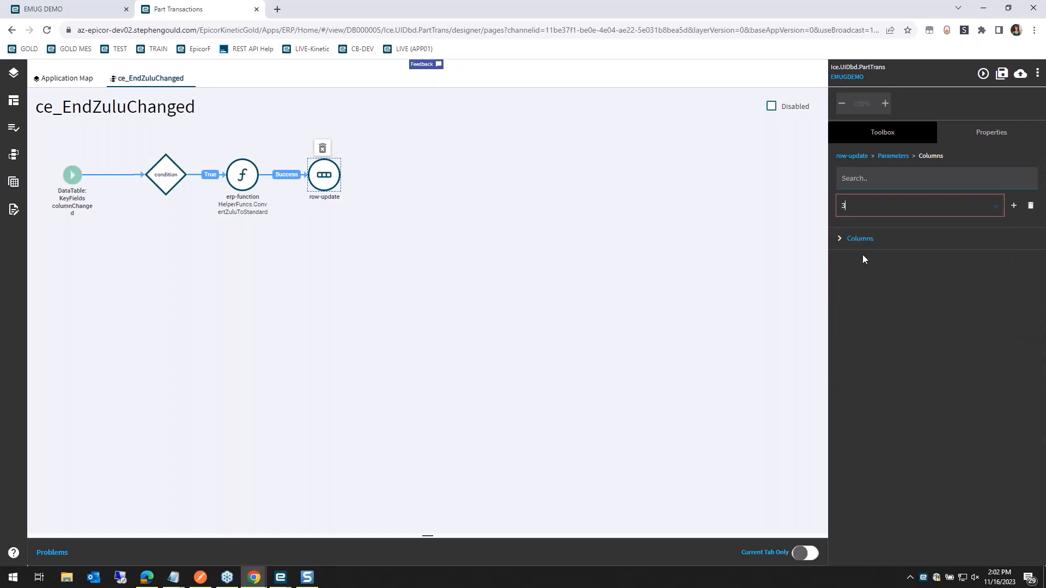
pyautogui.click(860, 239)
pyautogui.doubleClick(911, 270)
pyautogui.click(892, 270)
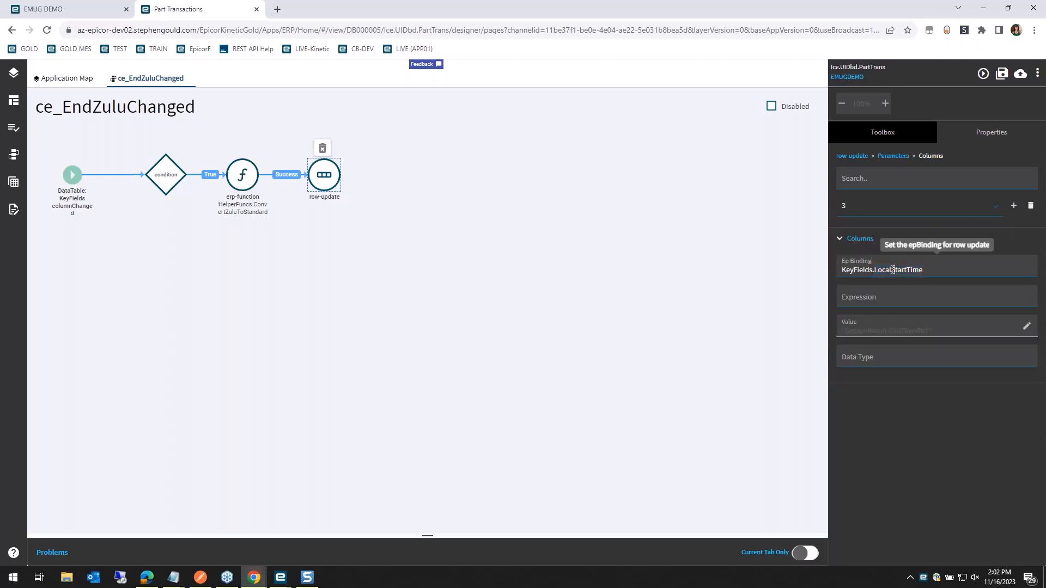
pyautogui.write('End')
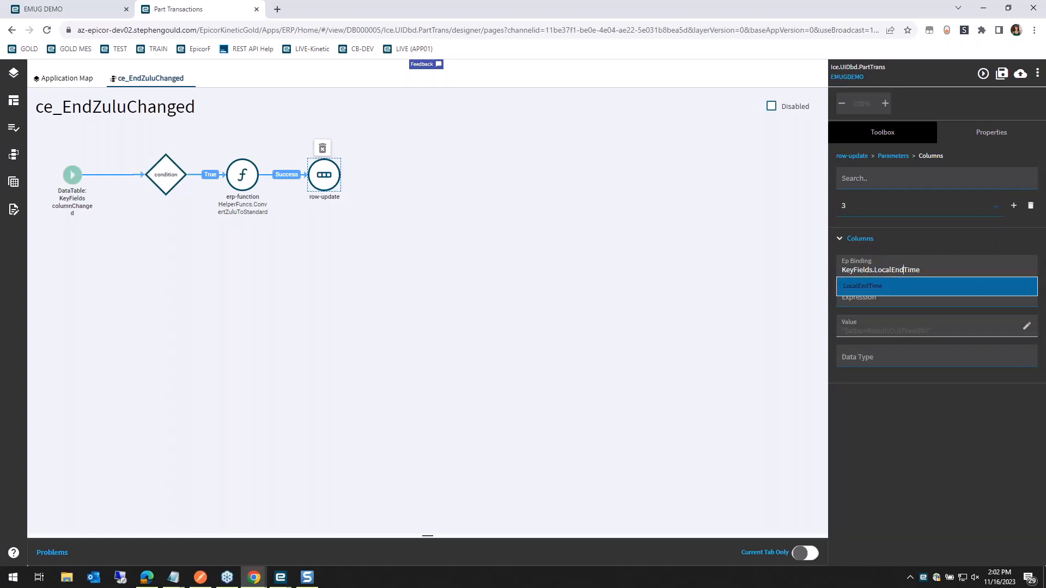
# Save and preview the layer, and fetch the end date 2023-04-30T15:54:00.000Z from the EMUG.txt notes for testing.
pyautogui.click(1001, 73)
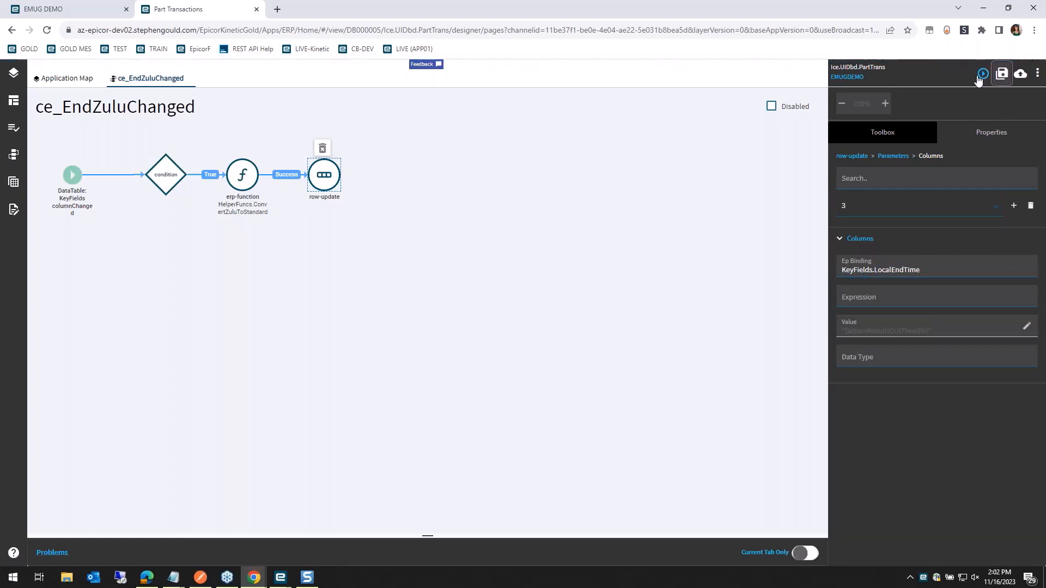
pyautogui.click(980, 76)
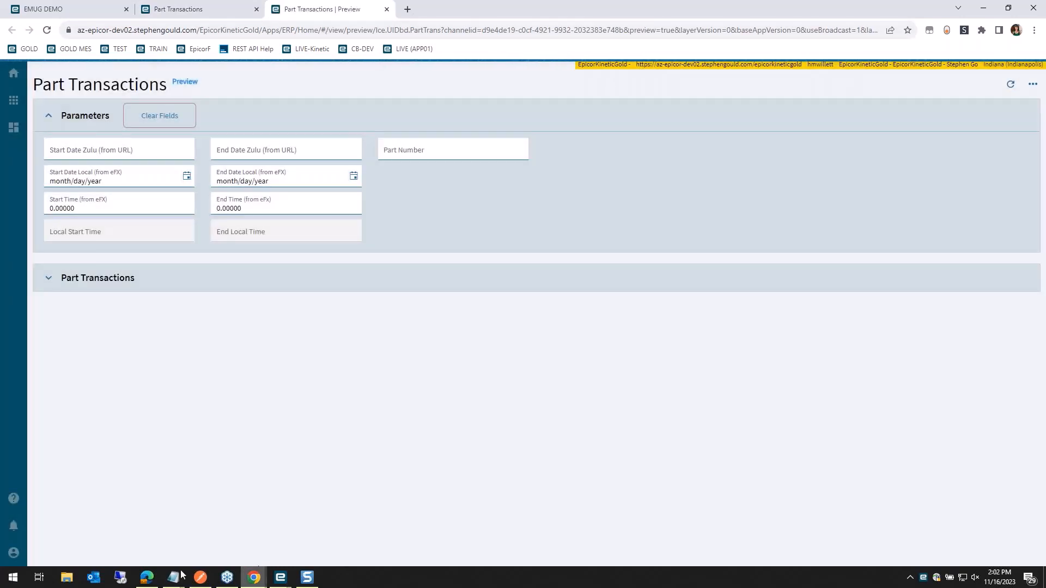
pyautogui.moveTo(174, 576)
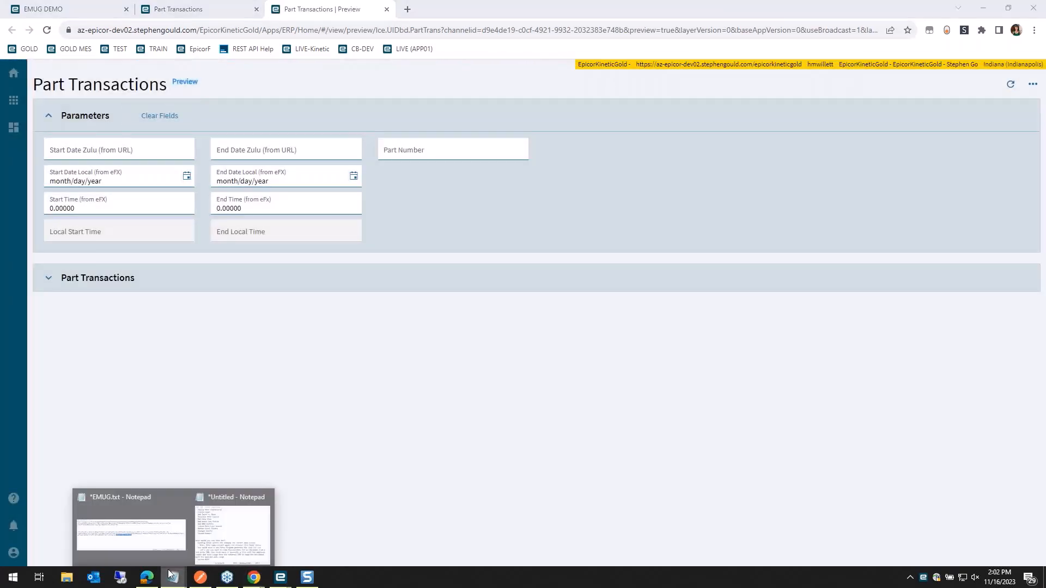
pyautogui.click(166, 532)
pyautogui.rightClick(440, 264)
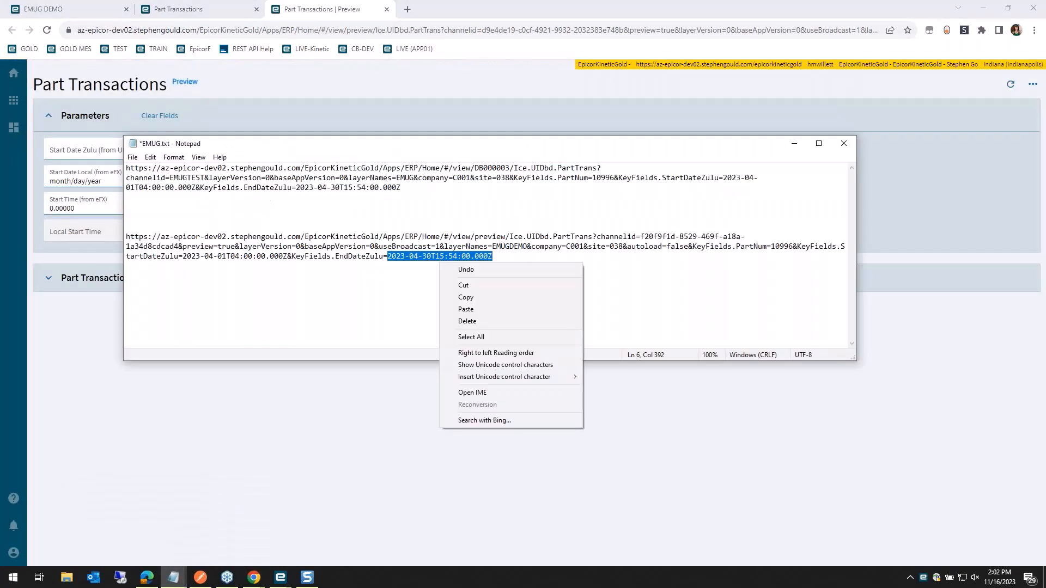
pyautogui.click(485, 308)
pyautogui.click(281, 66)
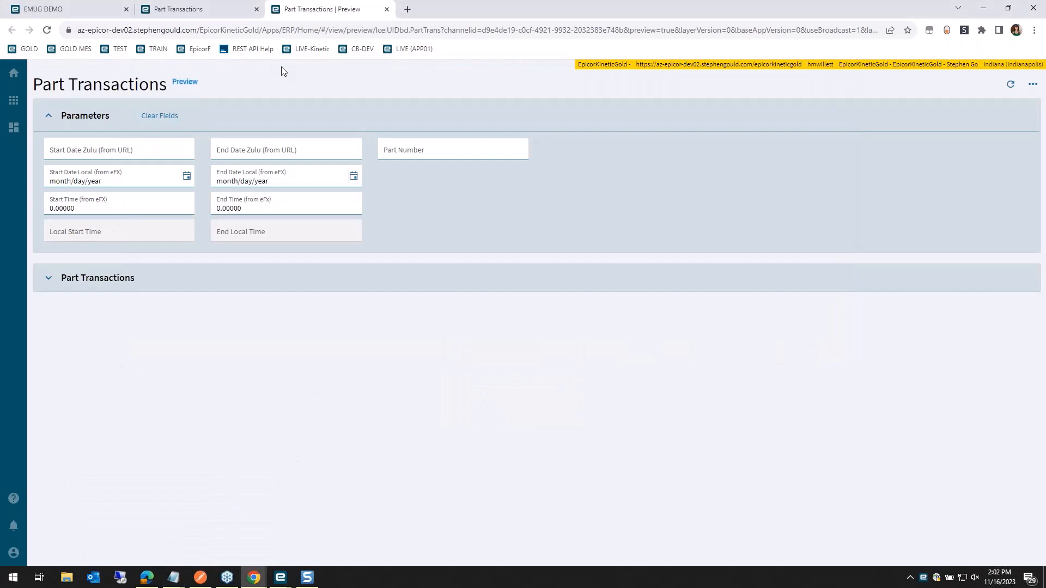
# Set the trigger column of ce_EndZuluChanged to EndDateZulu in the designer, and save and preview the layer.
pyautogui.click(179, 9)
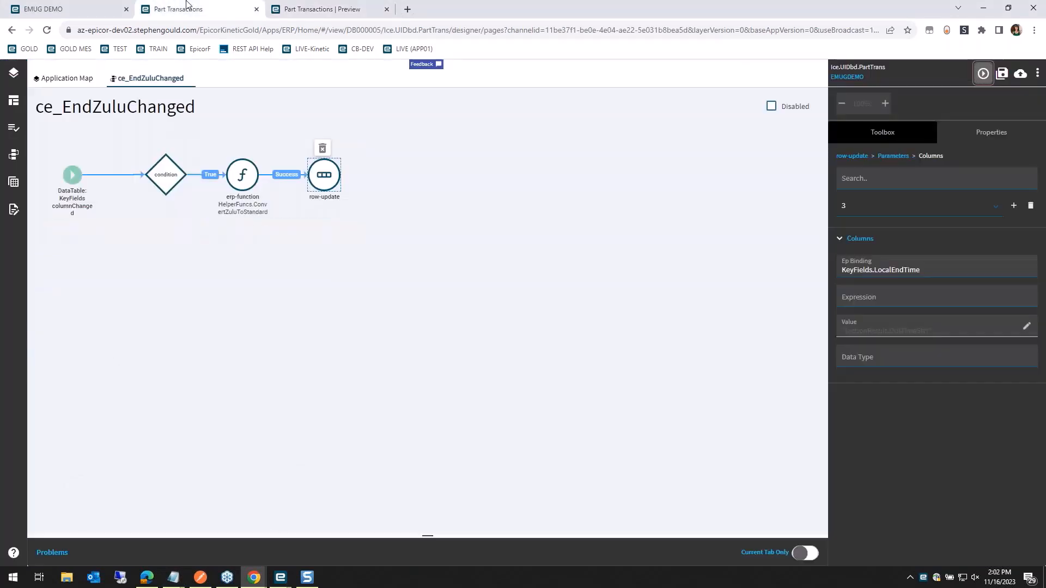
pyautogui.click(77, 176)
pyautogui.click(908, 333)
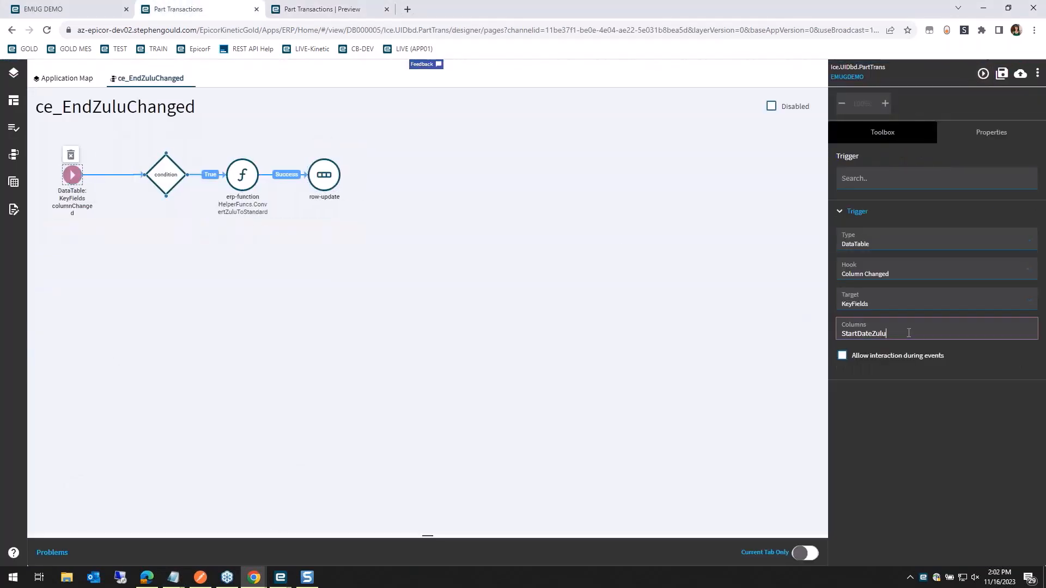
pyautogui.write('End')
pyautogui.click(1001, 73)
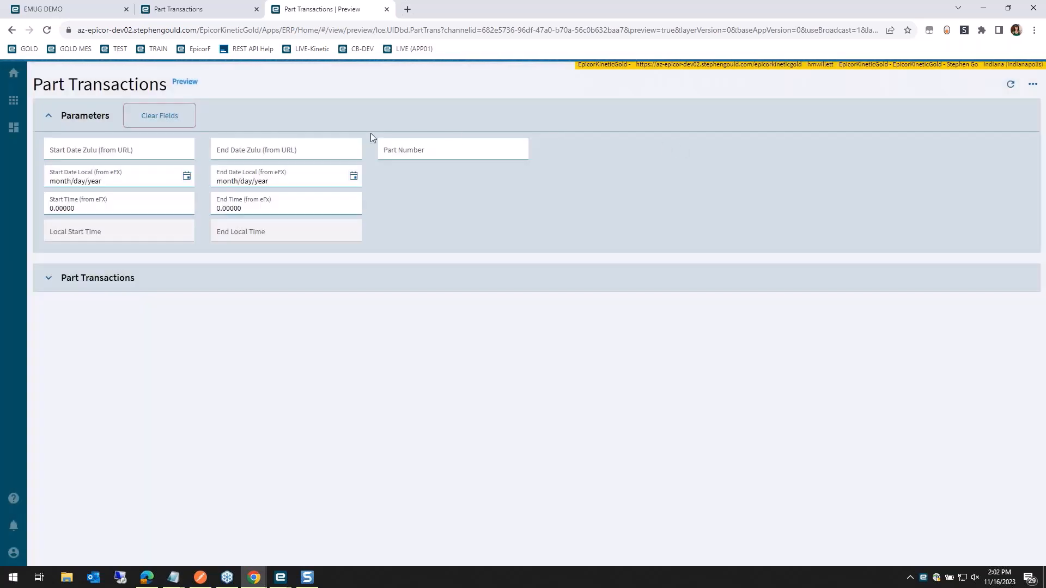
# Test the end date conversion in the preview by entering 2023-04-30T15:54:00.000Z as the End Date Zulu.
pyautogui.click(322, 146)
pyautogui.hotkey('ctrl', 'v')
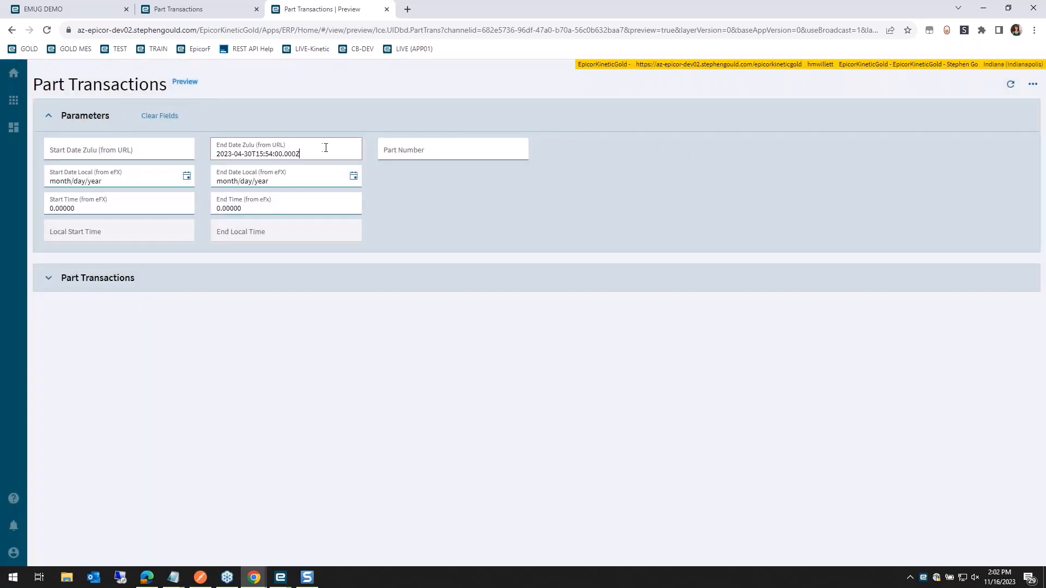
pyautogui.press('Tab')
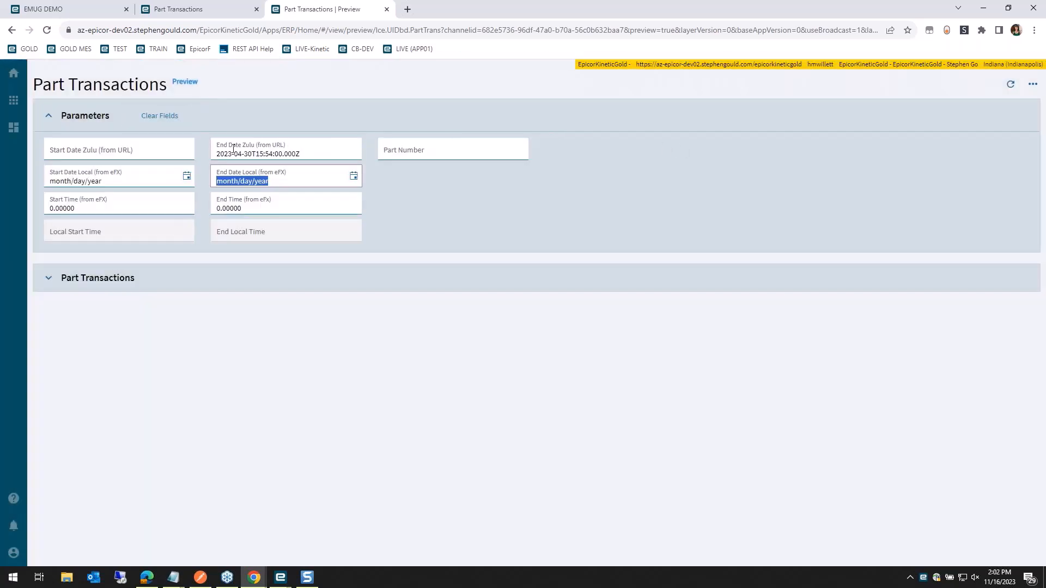
# Return to the designer and check the trigger column and the data binding of the End Date Zulu text box on the Part Transactions page.
pyautogui.click(216, 6)
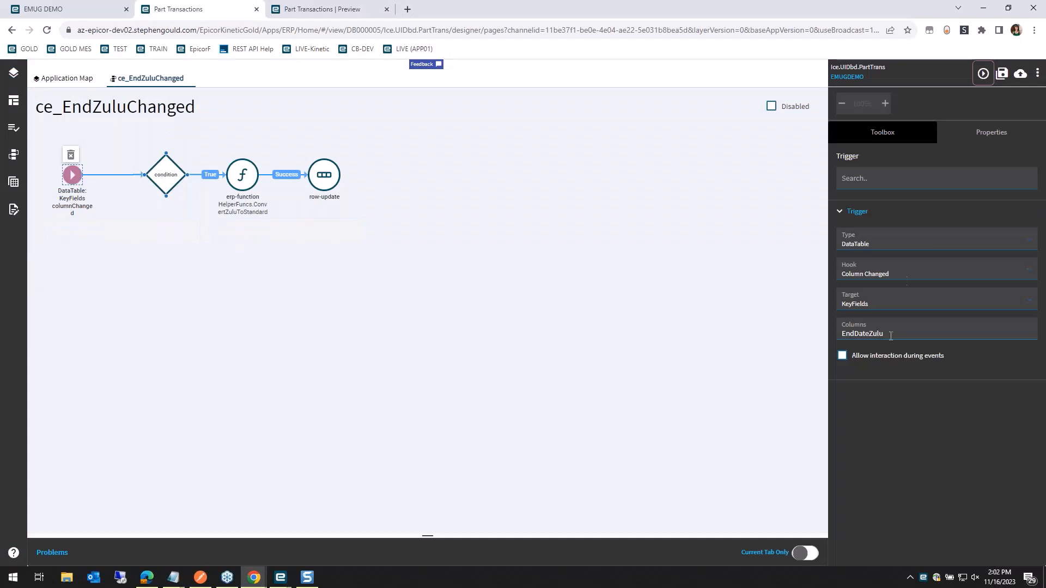
pyautogui.click(906, 330)
pyautogui.click(60, 79)
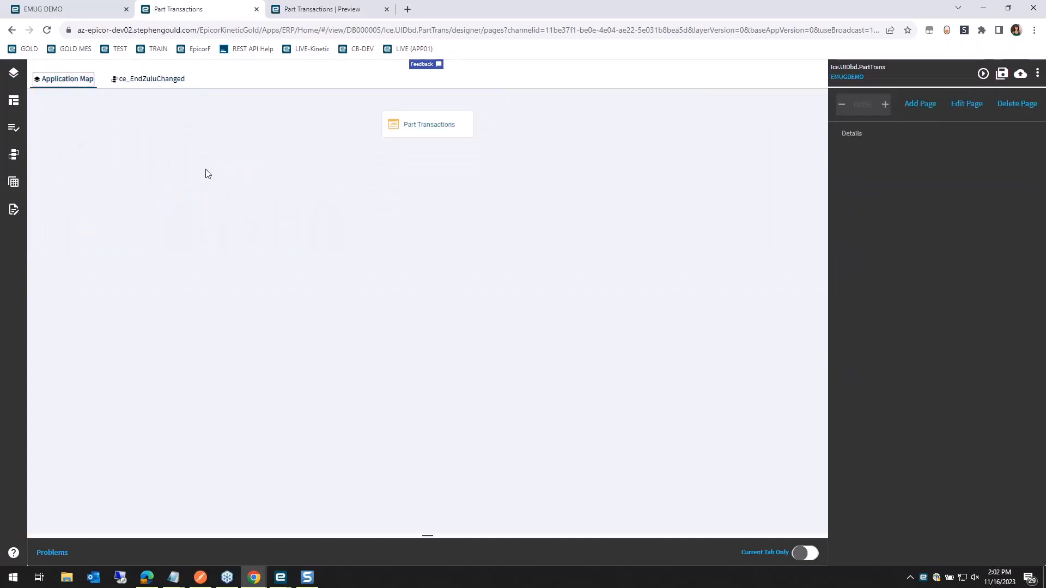
pyautogui.click(417, 126)
pyautogui.click(436, 106)
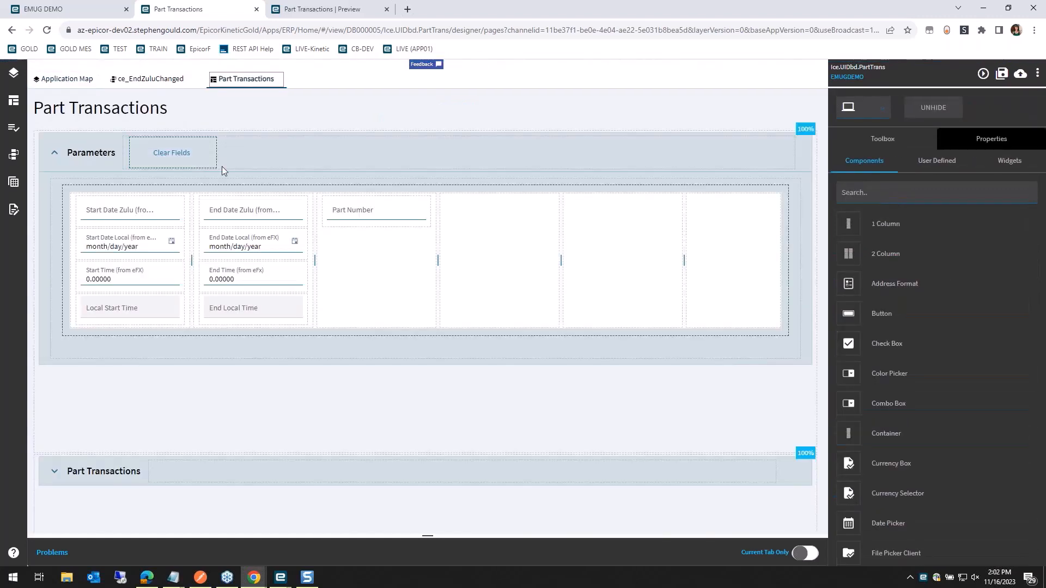
pyautogui.click(226, 213)
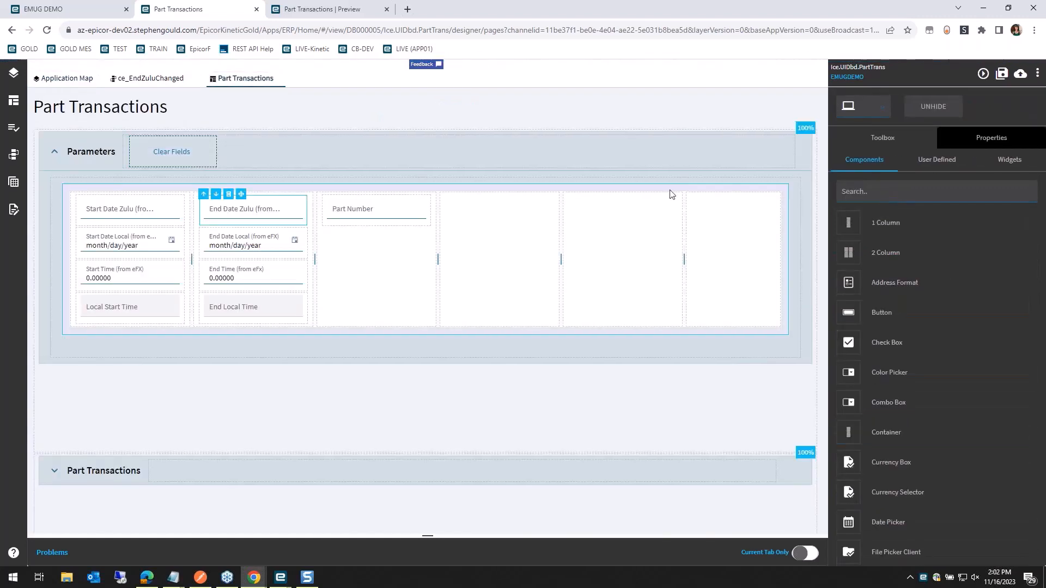
pyautogui.click(965, 140)
pyautogui.click(862, 362)
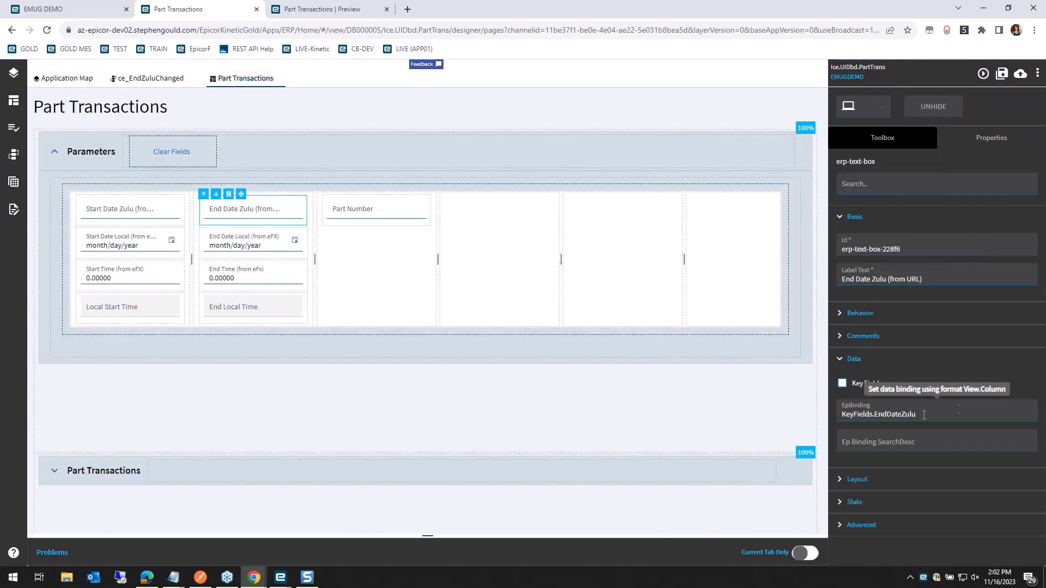
# Check the condition and the erp-function's method parameters in ce_EndZuluChanged, and close the event without saving.
pyautogui.click(150, 79)
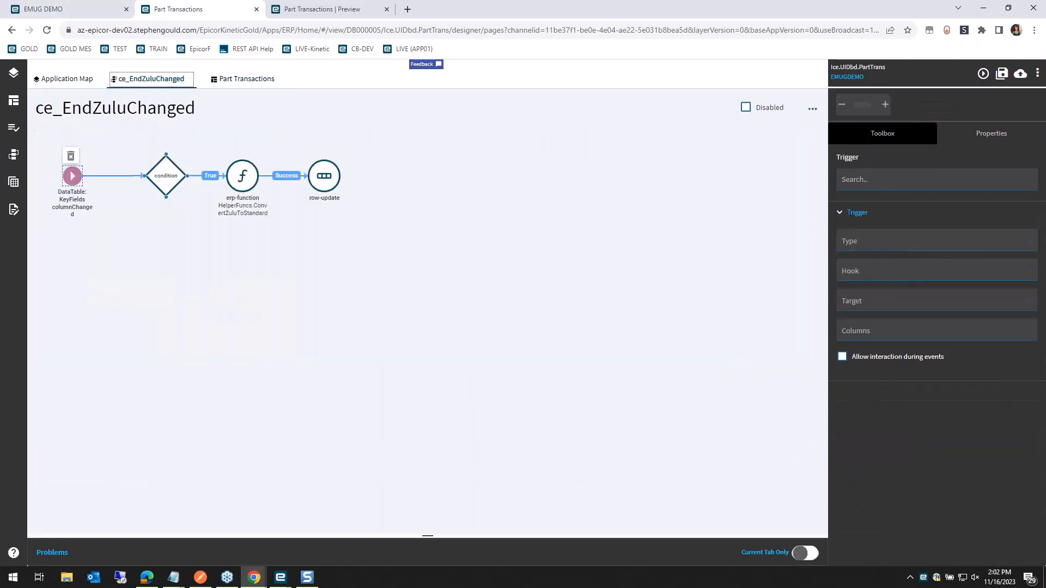
pyautogui.click(162, 190)
pyautogui.click(240, 175)
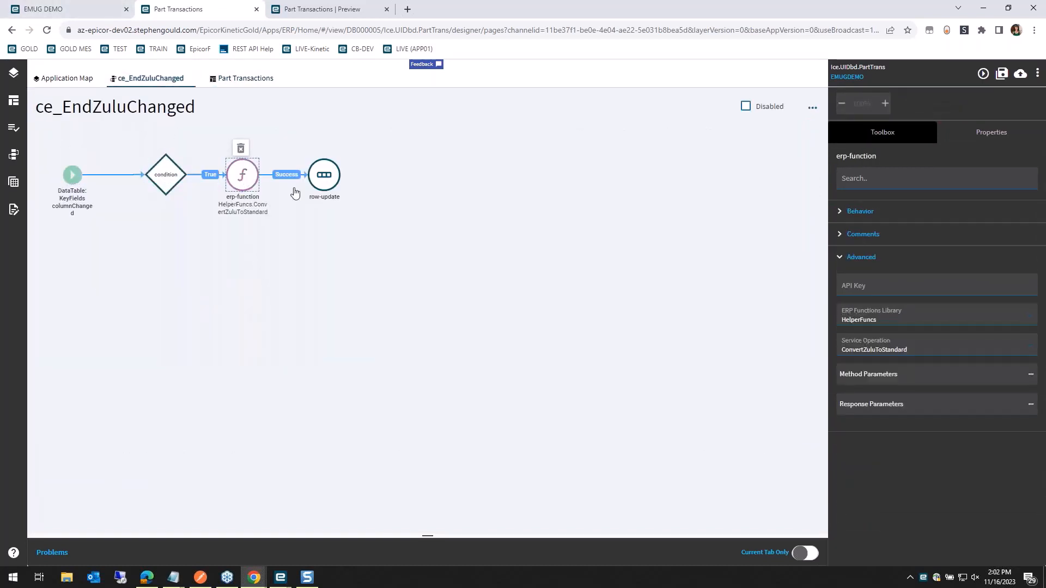
pyautogui.click(902, 381)
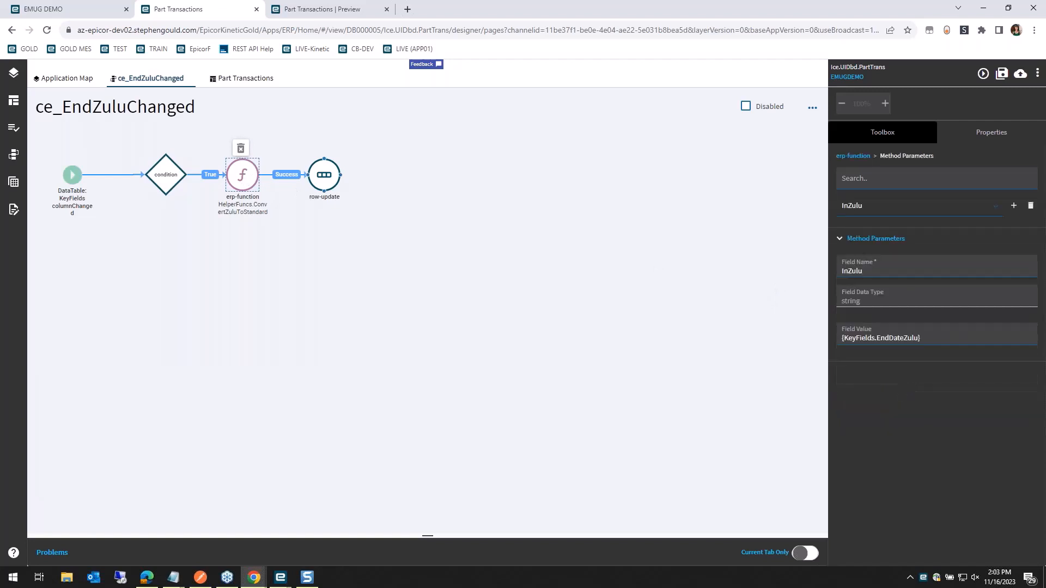
pyautogui.click(191, 78)
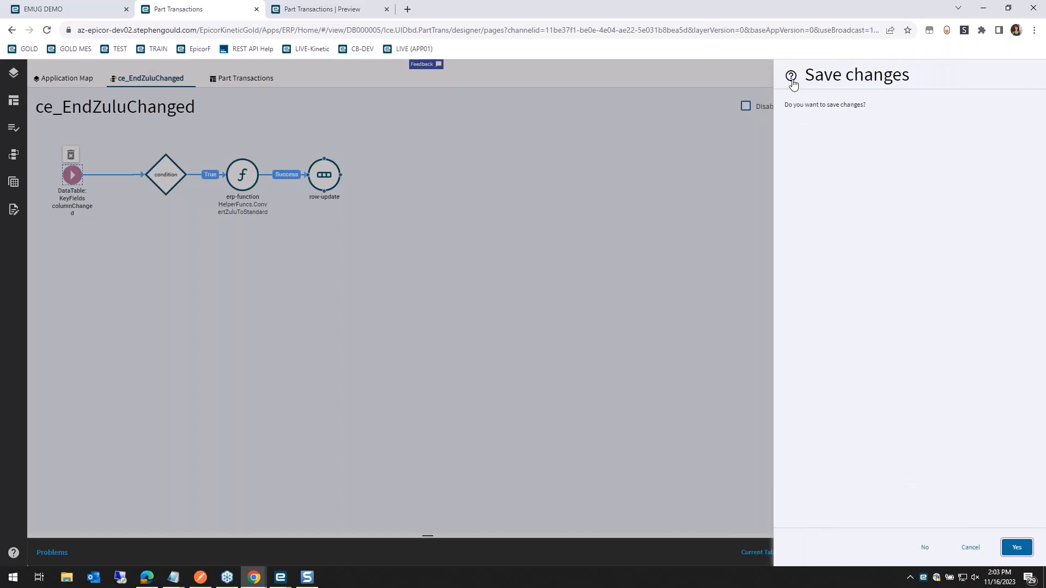
pyautogui.click(925, 547)
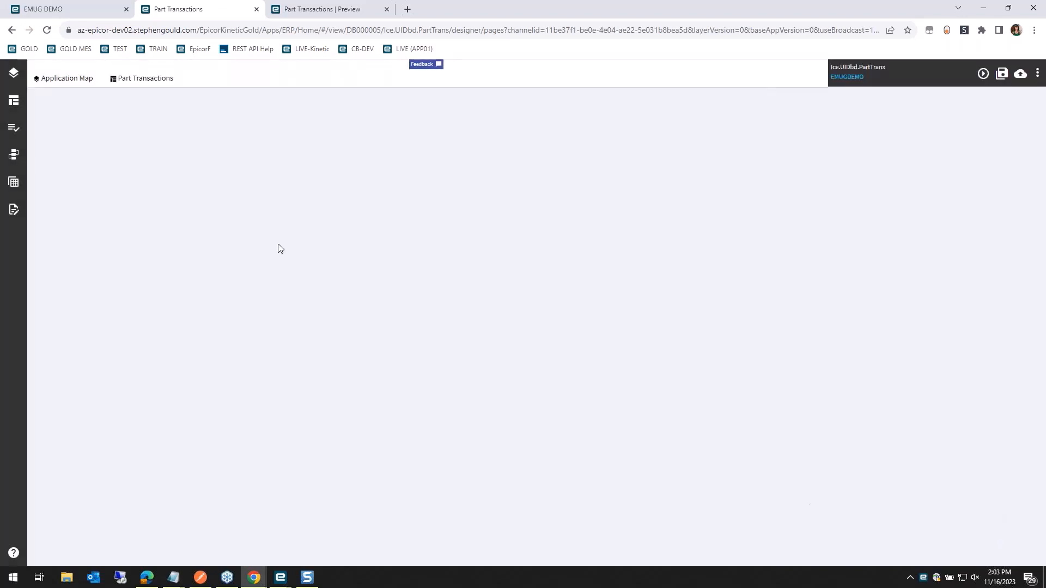
# Reopen the ce_EndZuluChanged event, set its trigger column to EndDateZulu, and save and preview the layer.
pyautogui.click(14, 155)
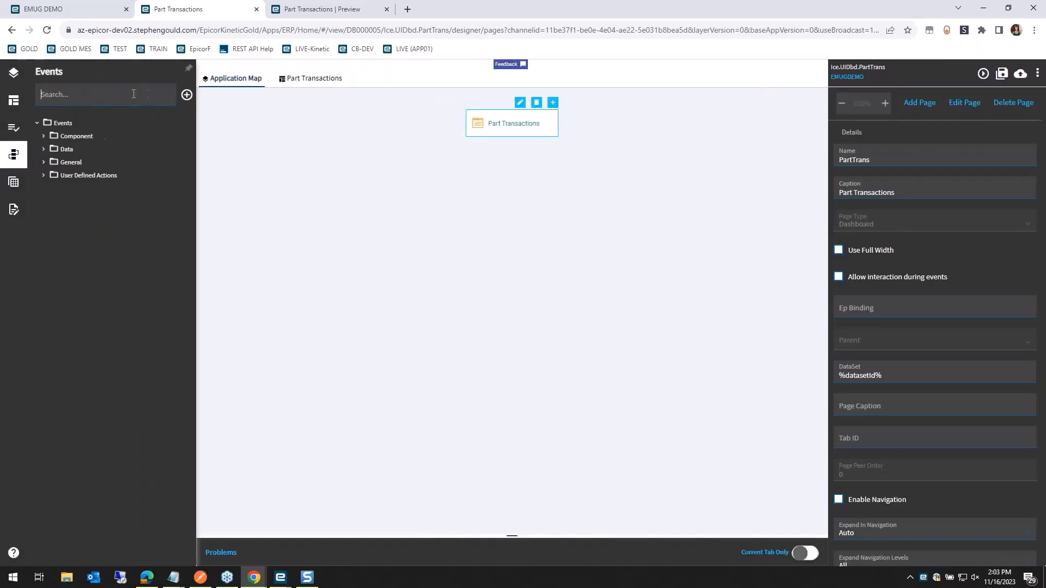
pyautogui.write('end')
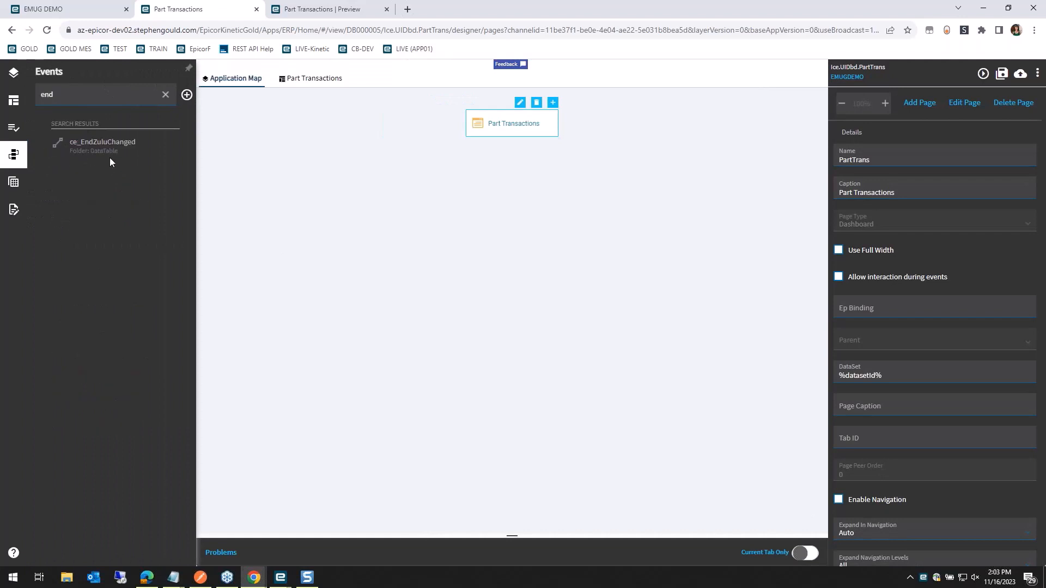
pyautogui.click(103, 143)
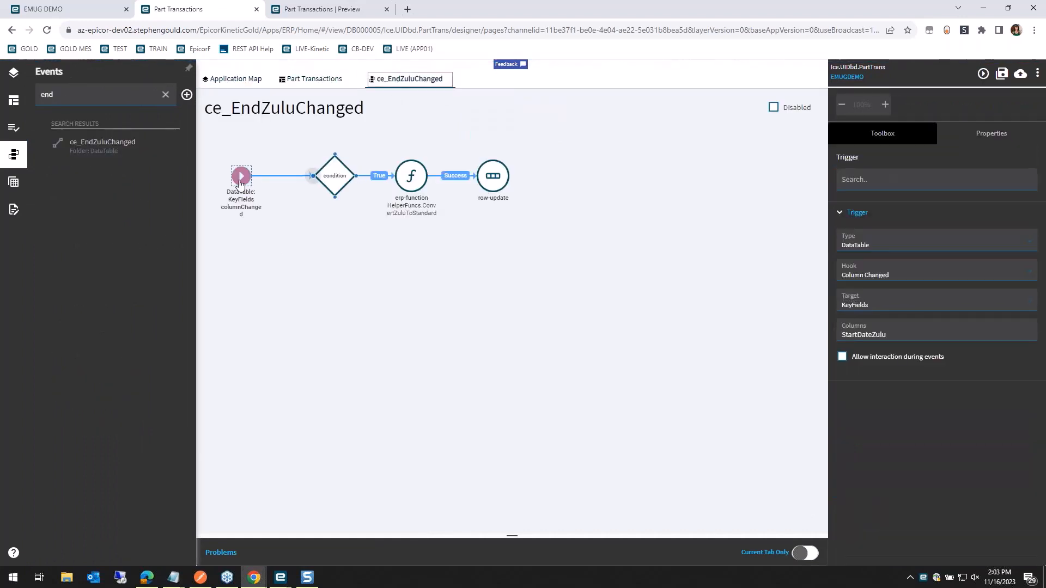
pyautogui.click(240, 177)
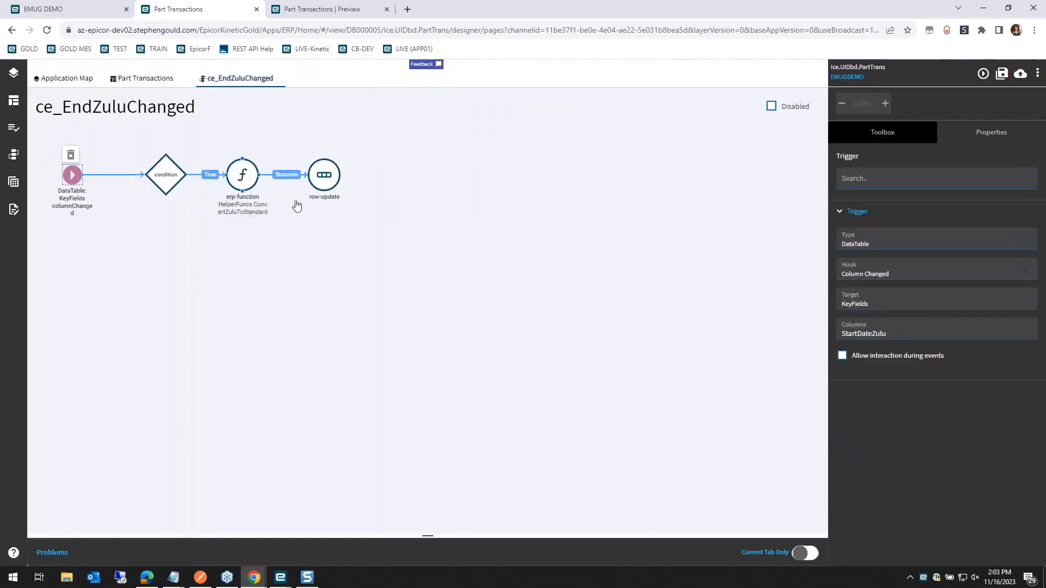
pyautogui.click(857, 333)
pyautogui.write('End')
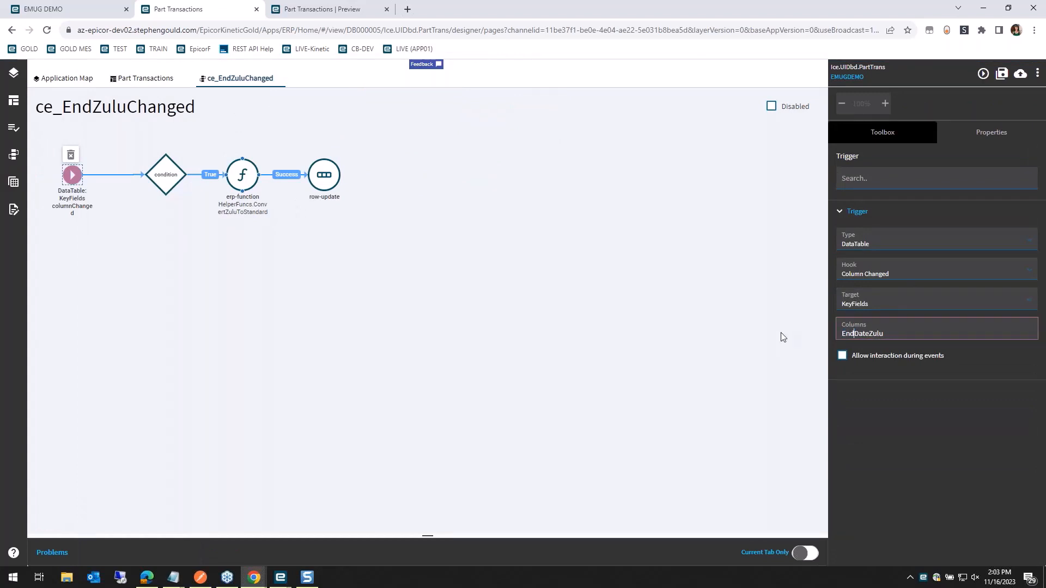
pyautogui.click(1000, 75)
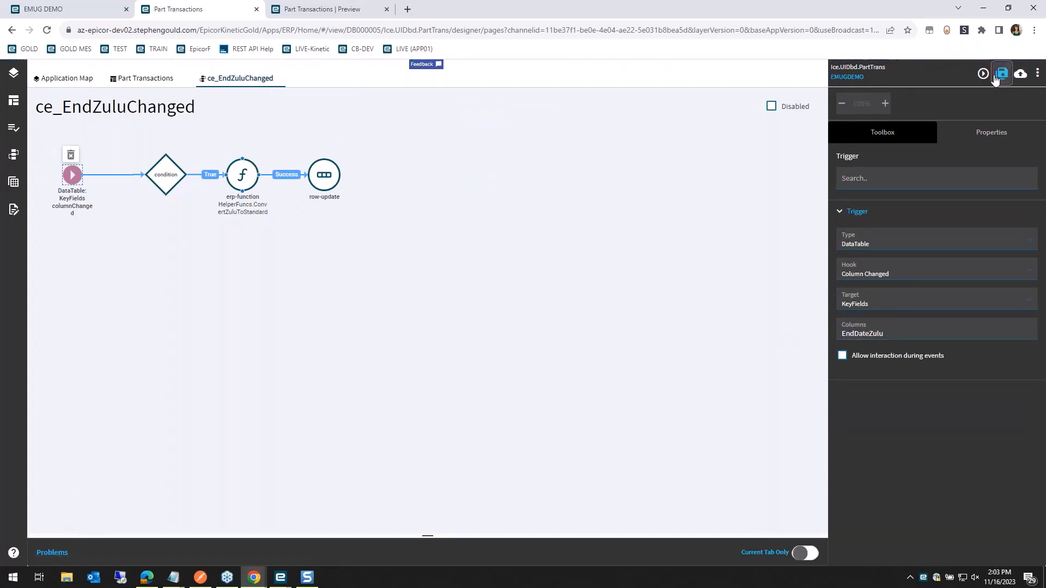
pyautogui.click(984, 74)
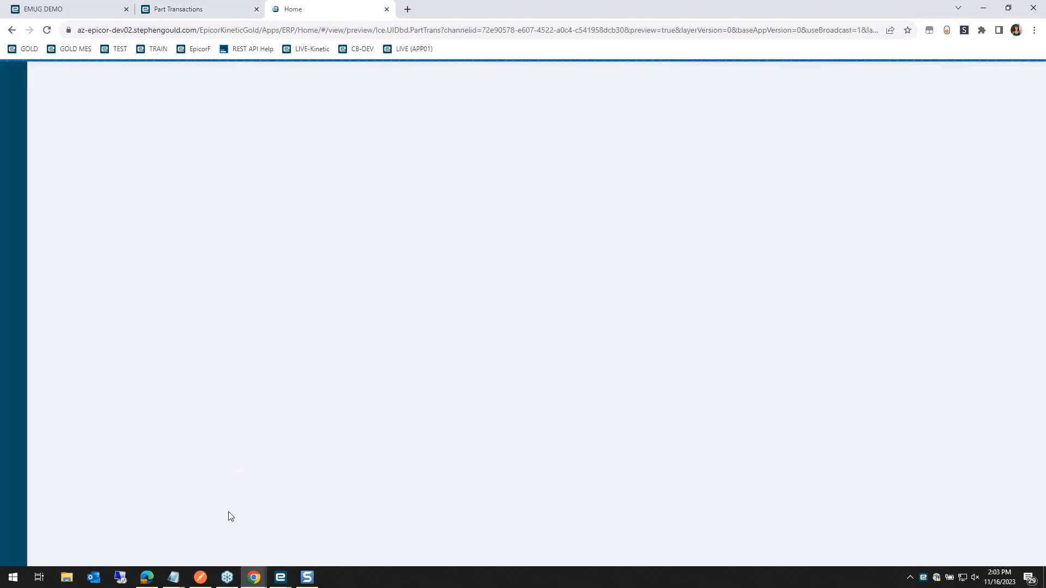
# Copy the end date 2023-04-30T15:54:00.000Z from the EMUG.txt notes and enter it as the End Date Zulu in the new preview.
pyautogui.moveTo(173, 582)
pyautogui.click(130, 526)
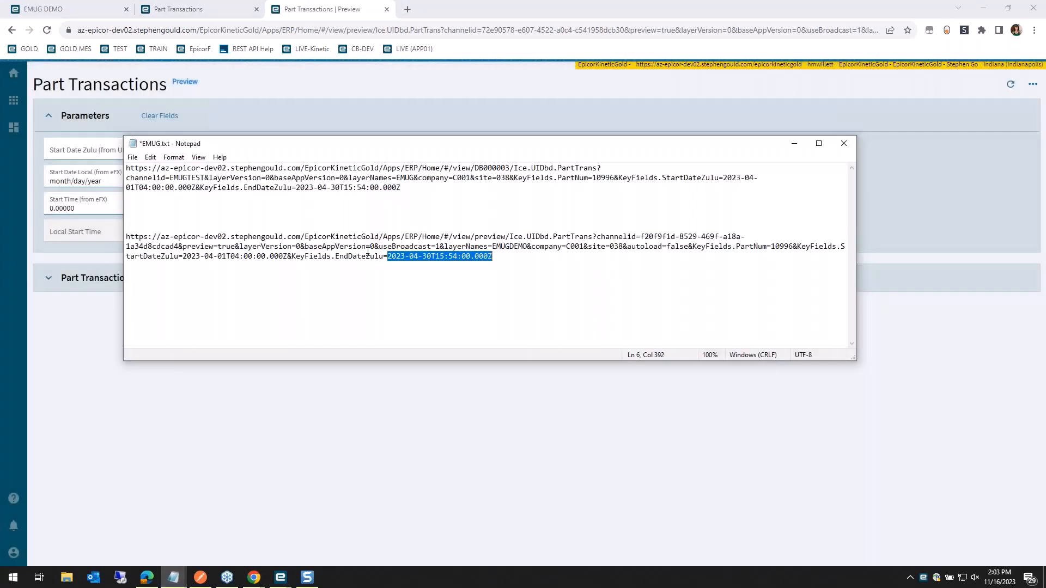
pyautogui.rightClick(416, 252)
pyautogui.click(453, 288)
pyautogui.click(342, 91)
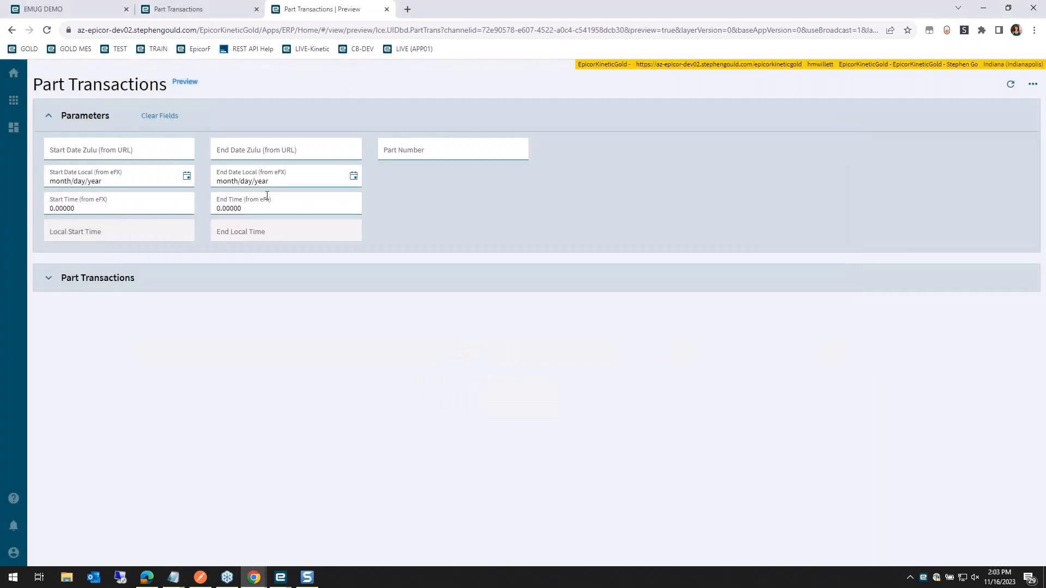
pyautogui.click(278, 141)
pyautogui.hotkey('ctrl', 'v')
pyautogui.press('Tab')
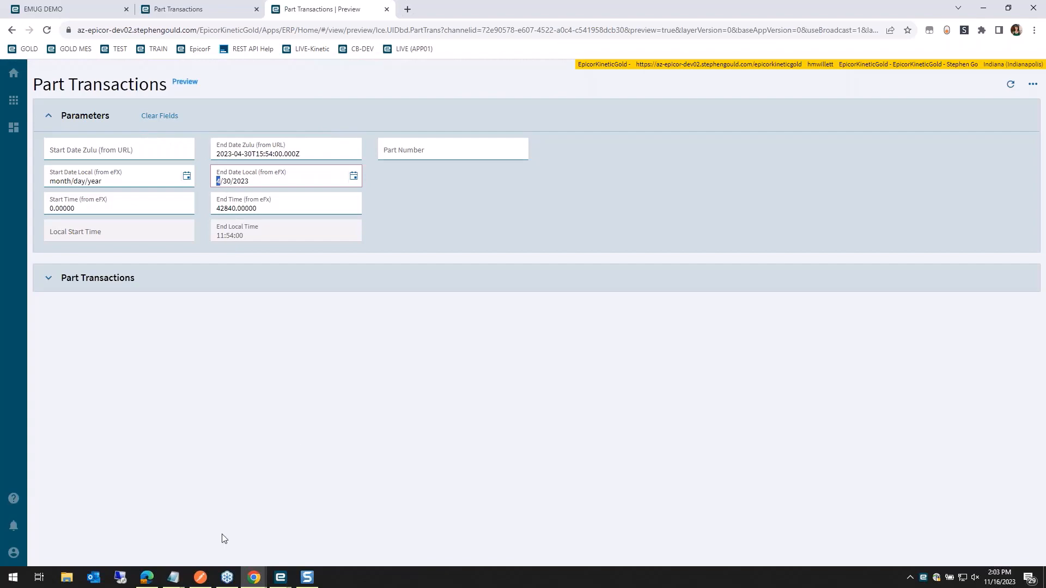
# Load the preview with the full EMUGDEMO test URL from the EMUG.txt notes, and collapse the Part Transactions panel.
pyautogui.moveTo(173, 578)
pyautogui.click(156, 538)
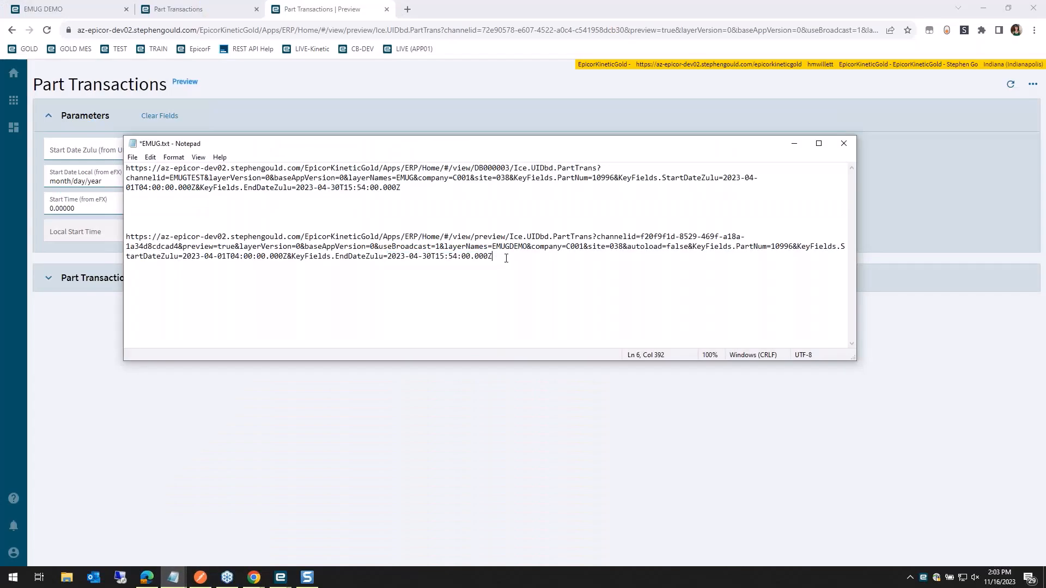
pyautogui.moveTo(506, 258); pyautogui.dragTo(97, 234)
pyautogui.hotkey('ctrl', 'c')
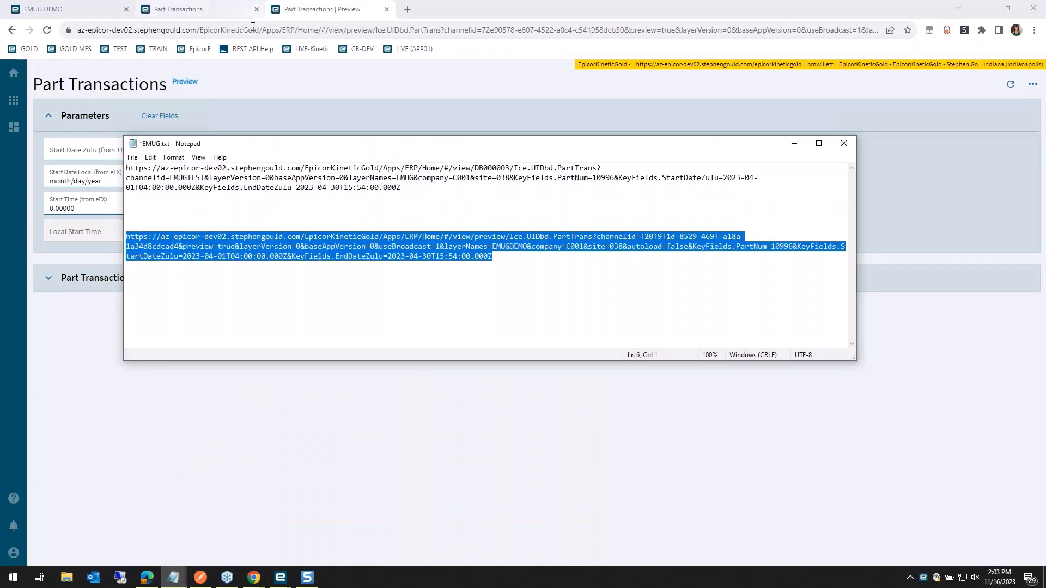
pyautogui.click(256, 30)
pyautogui.hotkey('ctrl', 'v')
pyautogui.press('Return')
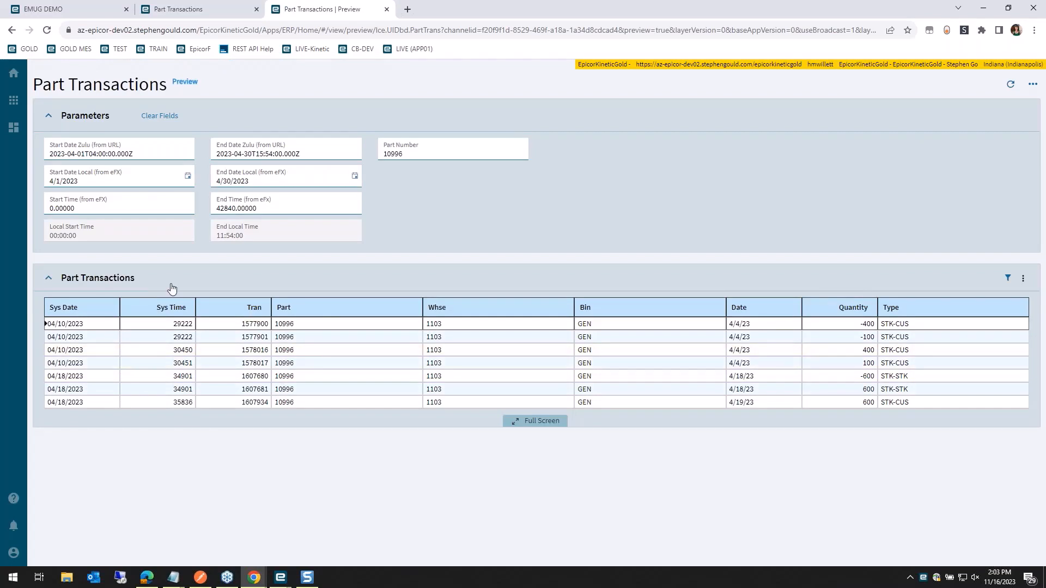
pyautogui.click(134, 282)
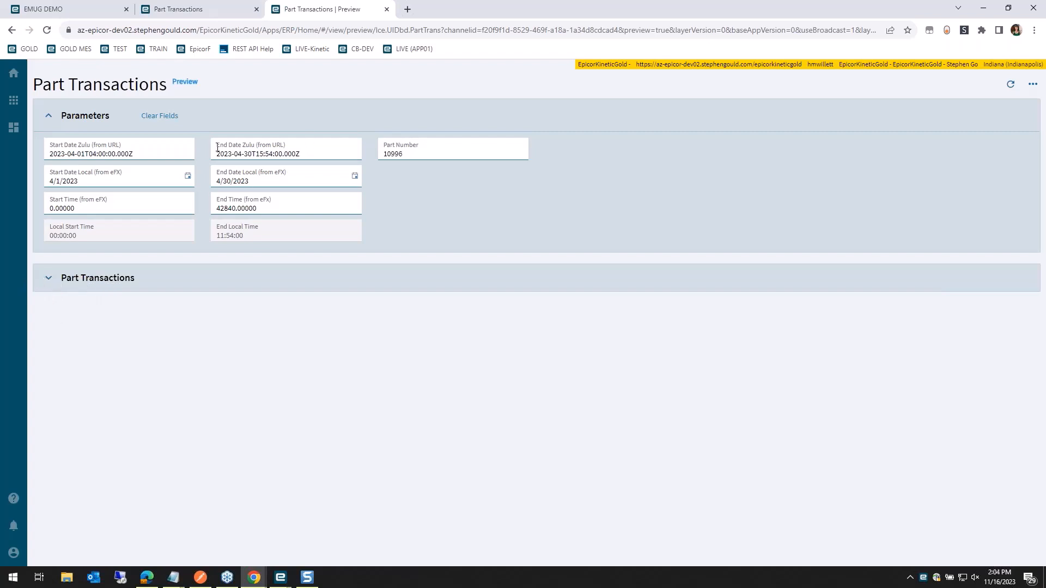
# Close ce_EndZuluChanged in the designer, and create a new event named ce_AutoExpand.
pyautogui.click(231, 5)
pyautogui.click(278, 77)
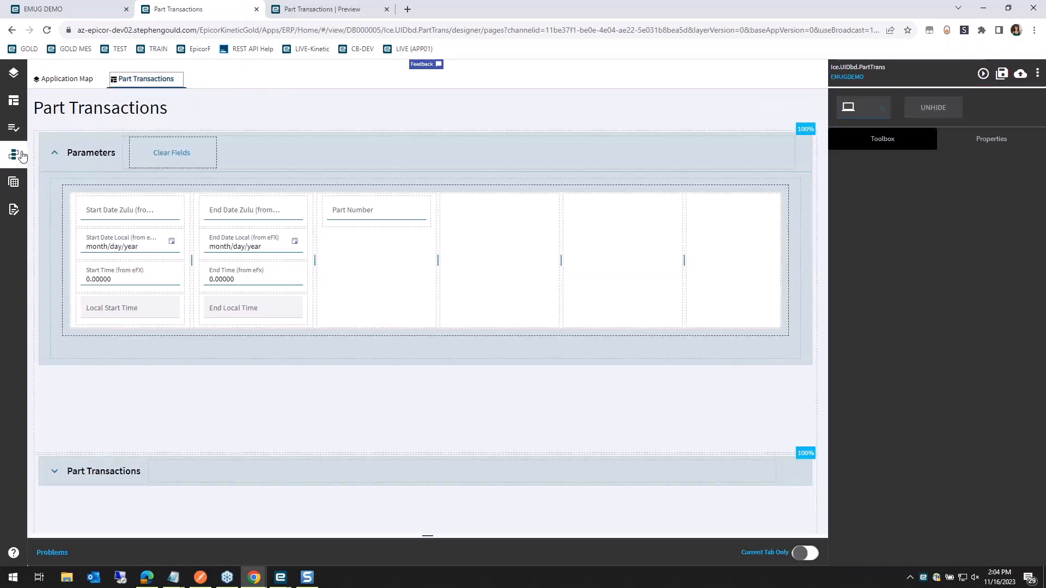
pyautogui.click(21, 157)
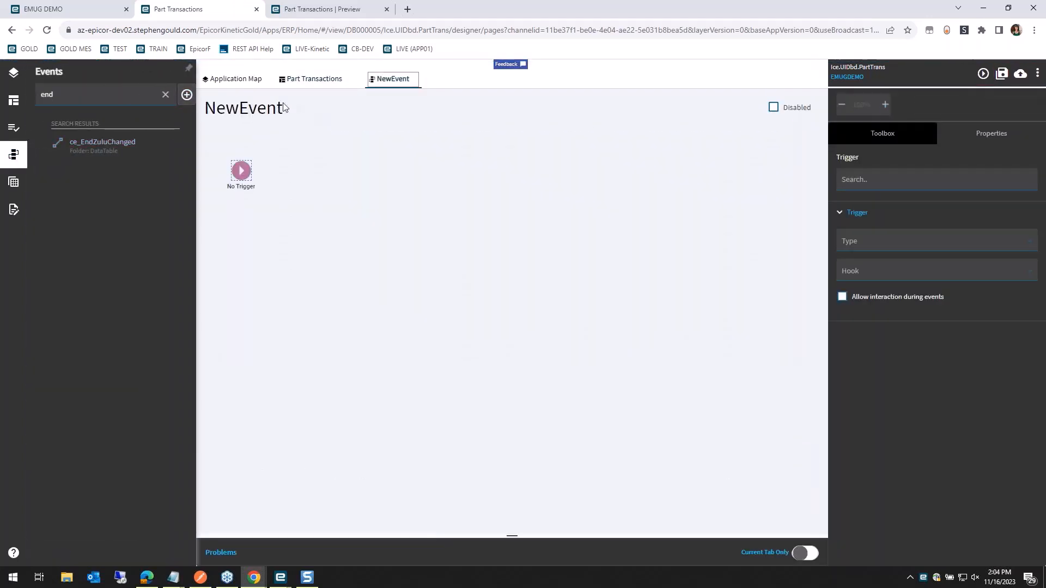
pyautogui.click(264, 111)
pyautogui.click(908, 184)
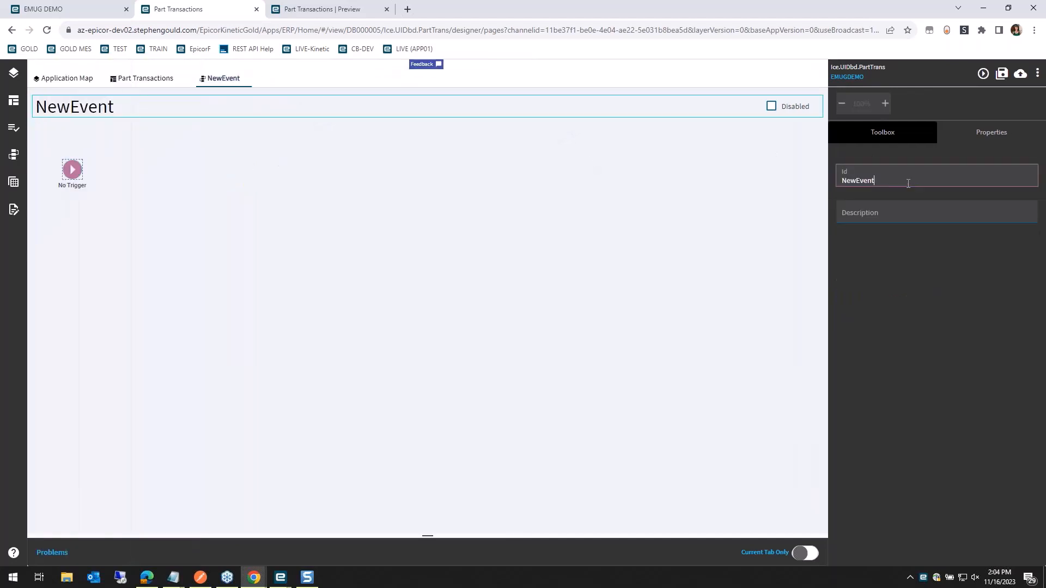
pyautogui.hotkey('ctrl', 'a')
pyautogui.write('ce_AutoExpand')
pyautogui.press('Tab')
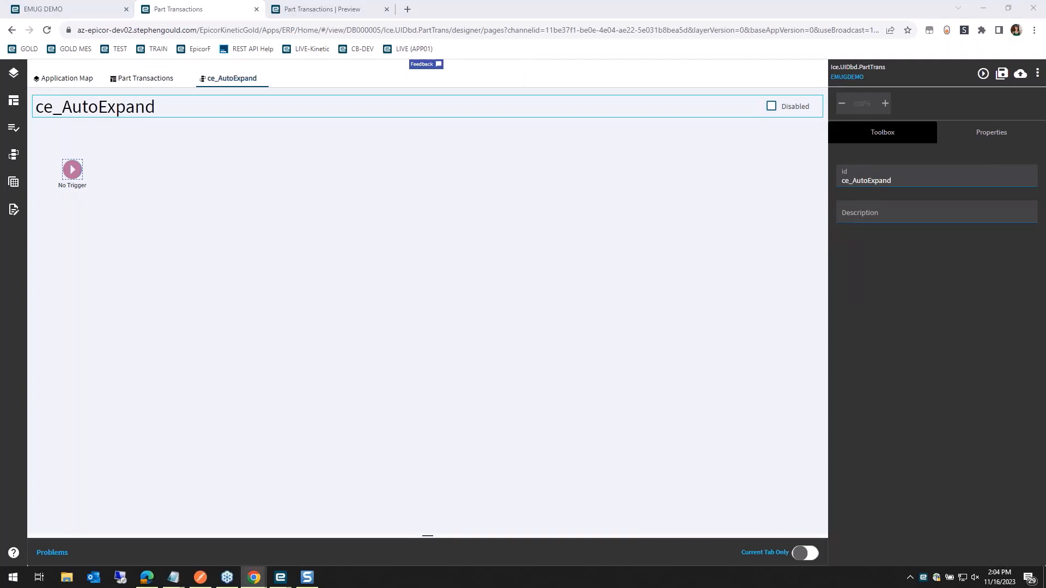
# Add a condition component after the trigger of ce_AutoExpand.
pyautogui.click(888, 133)
pyautogui.click(880, 186)
pyautogui.write('condi')
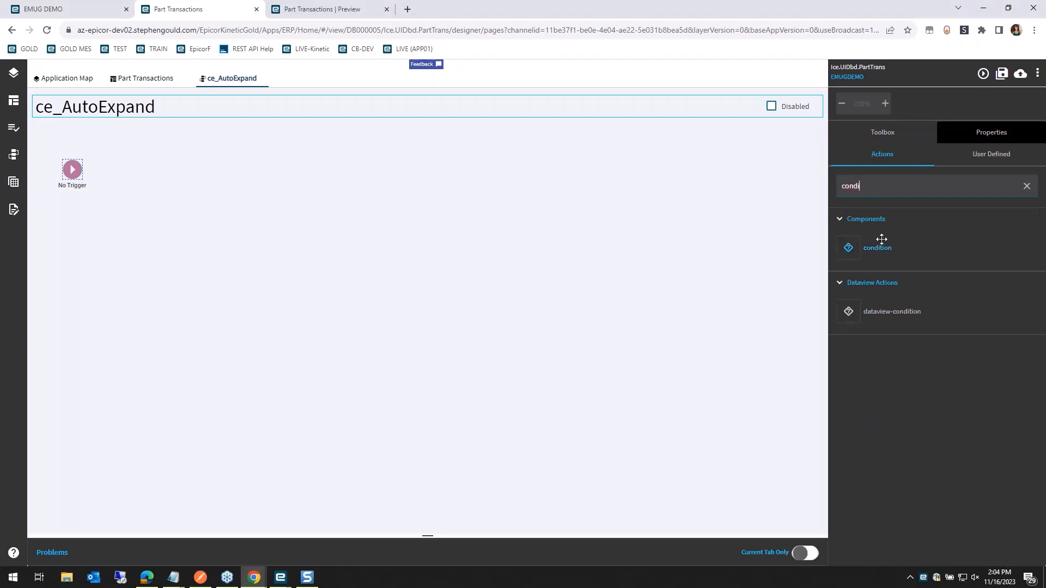
pyautogui.moveTo(878, 246); pyautogui.dragTo(337, 205)
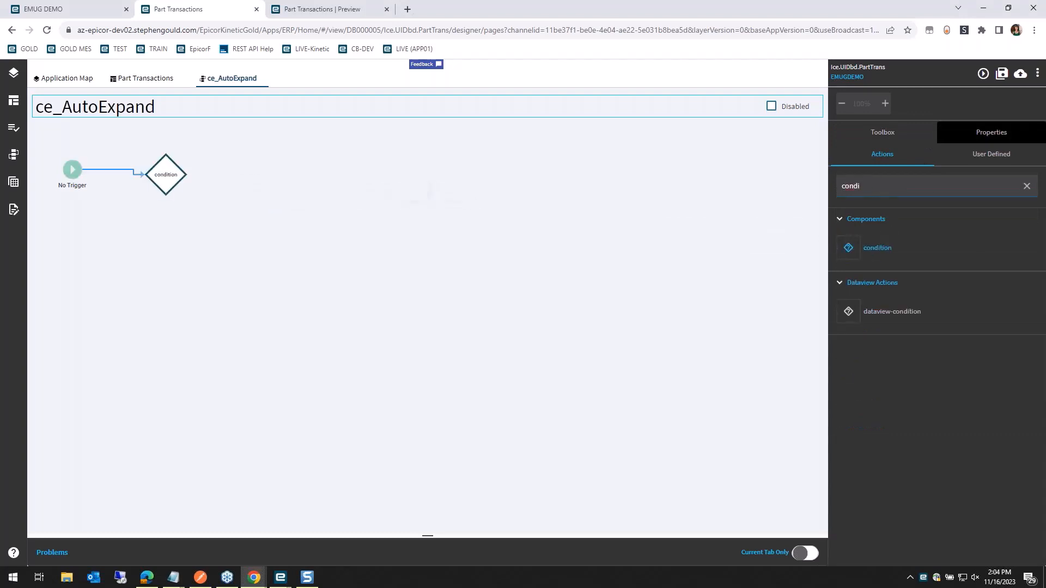
# Set the condition's expression to '{KeyFields.StartDateZulu}' != 'undefined' && '{KeyFields.StartDateZulu}' != ''.
pyautogui.click(964, 135)
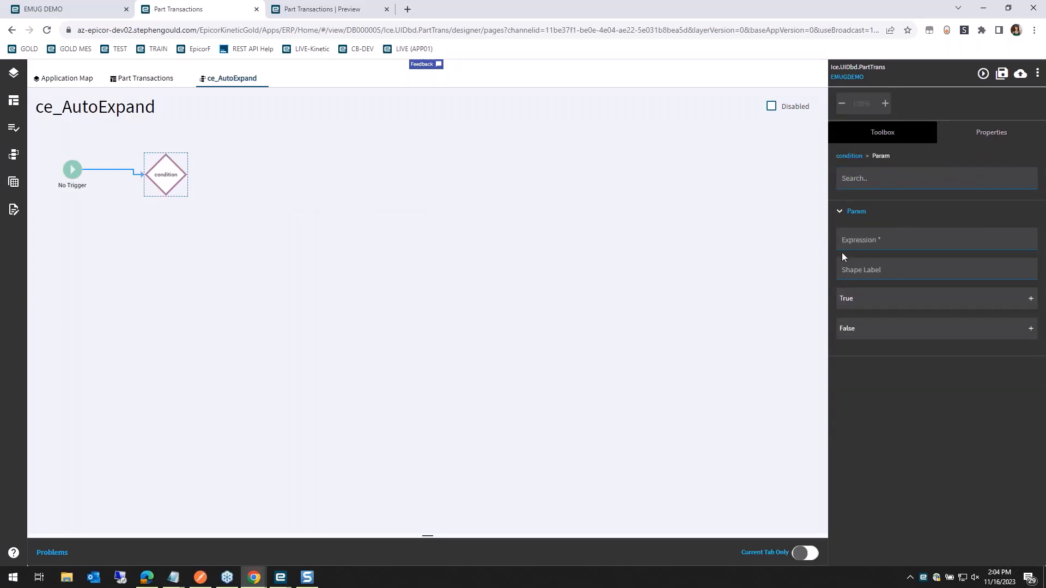
pyautogui.click(951, 243)
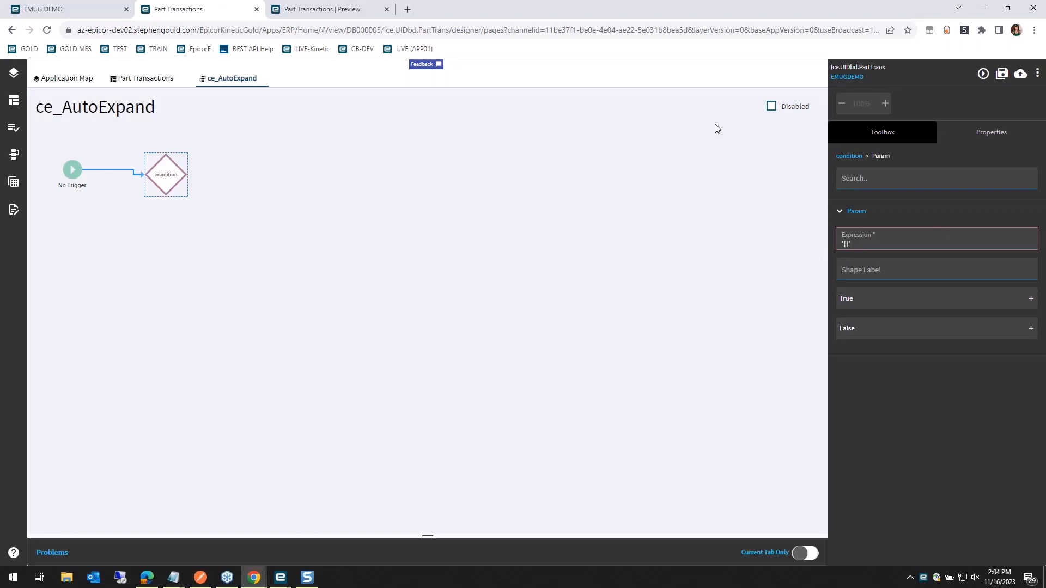
pyautogui.write("'{KeyFields.StartDateZulu")
pyautogui.hotkey('ctrl', 'a')
pyautogui.click(951, 237)
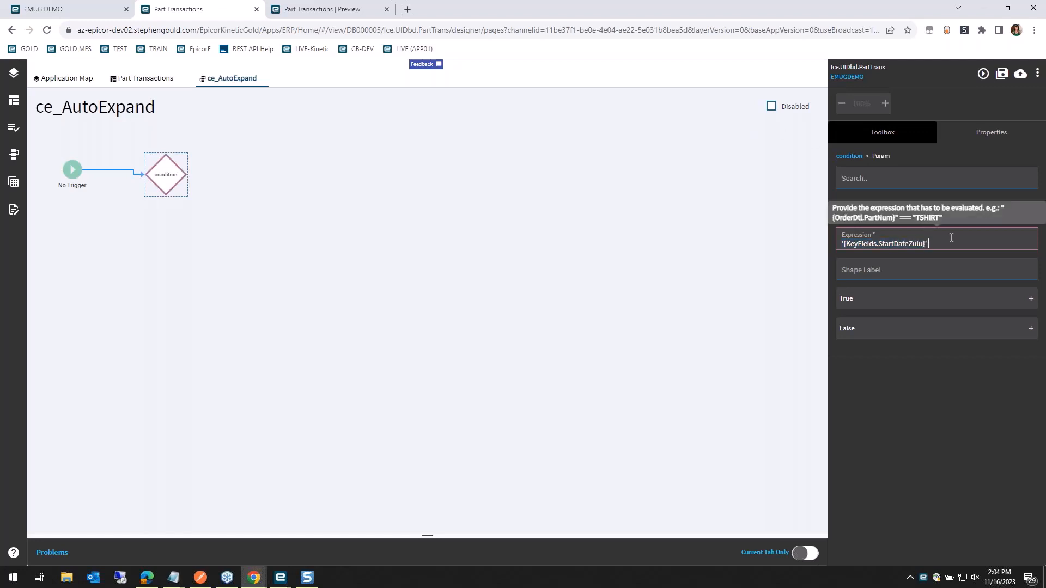
pyautogui.hotkey('ctrl', 'a')
pyautogui.click(951, 238)
pyautogui.write("undefined' &&")
pyautogui.hotkey('ctrl', 'v')
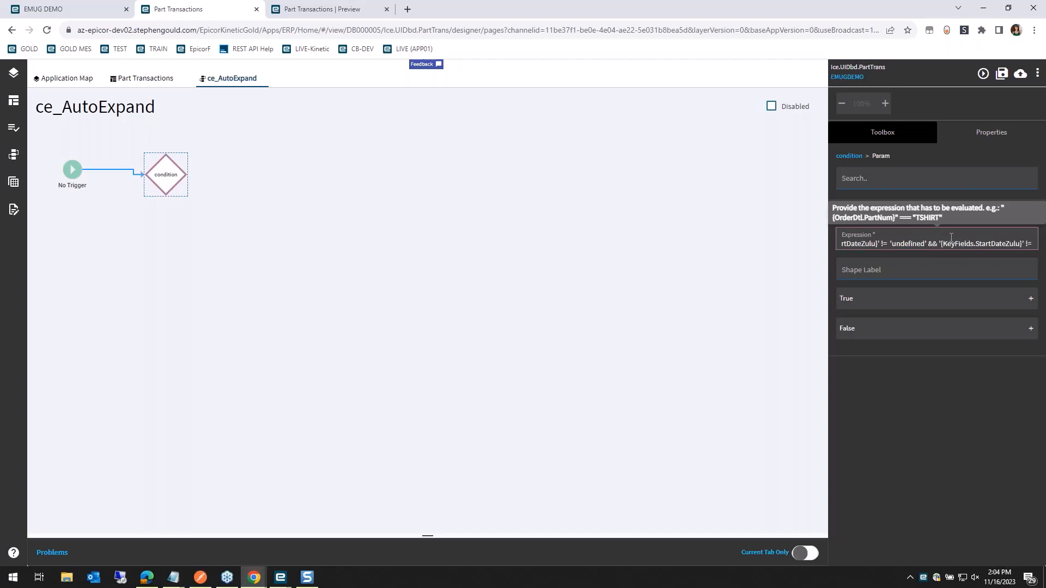
pyautogui.write("''")
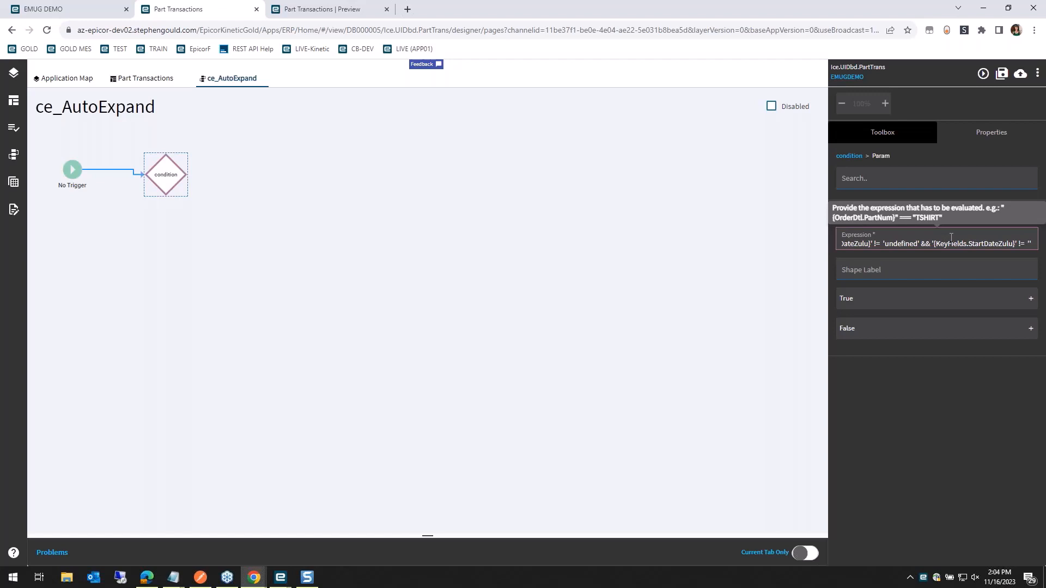
# Extend the condition's expression with && '{KeyFields.EndDateZulu}' != 'undefined' && '{KeyFields.EndDateZulu}' != '' and a trailing &&.
pyautogui.write(' &&')
pyautogui.hotkey('ctrl', 'v')
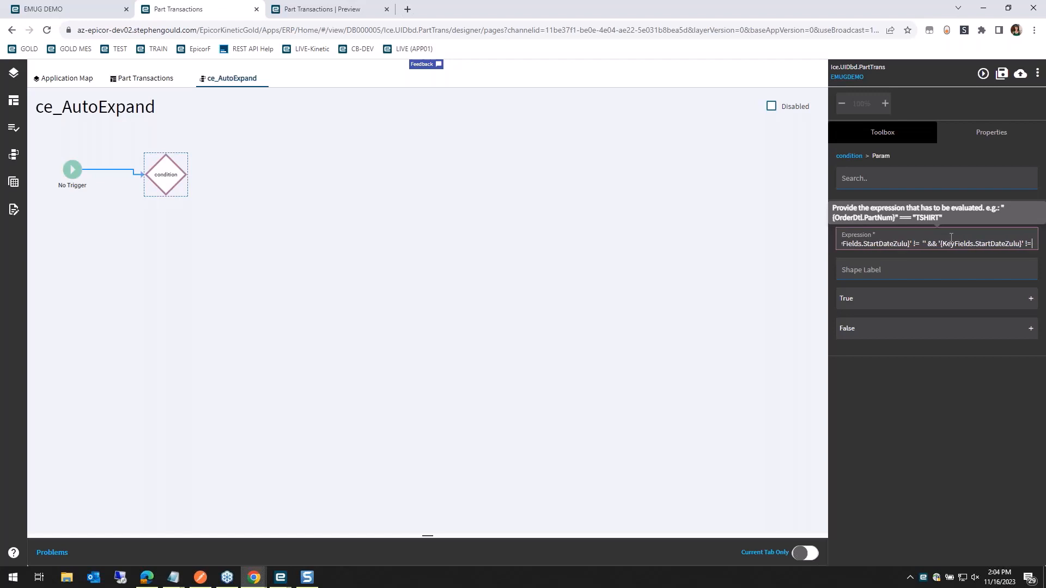
pyautogui.moveTo(990, 244); pyautogui.dragTo(974, 244)
pyautogui.write('End')
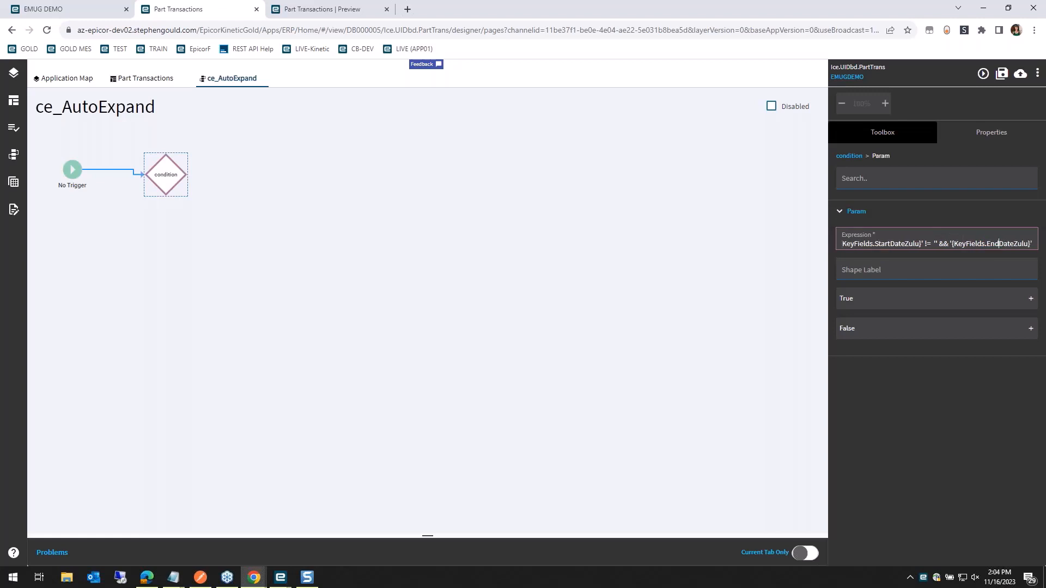
pyautogui.moveTo(950, 244); pyautogui.dragTo(1032, 243)
pyautogui.hotkey('ctrl', 'c')
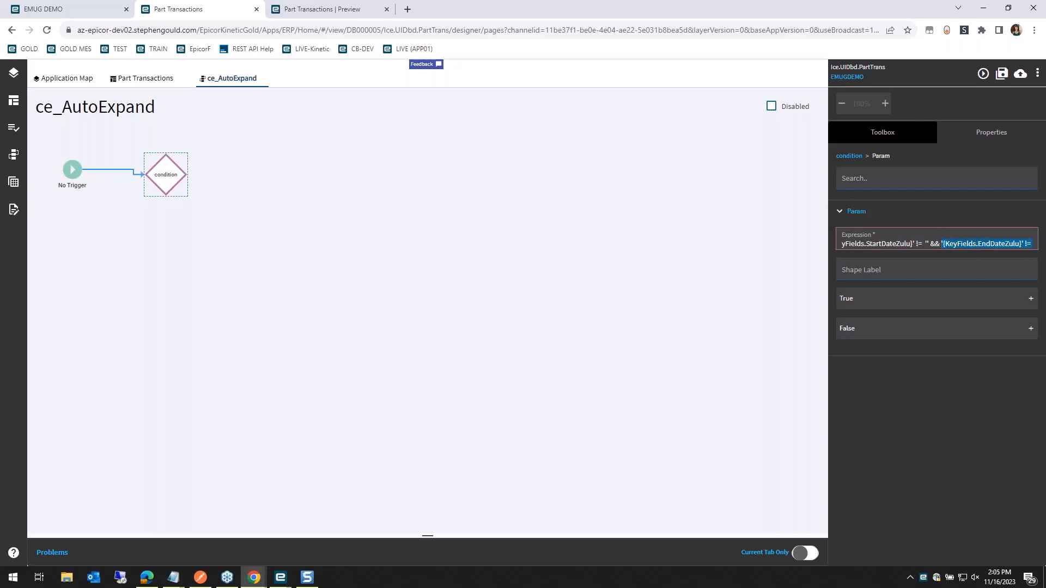
pyautogui.click(1035, 244)
pyautogui.write("'u")
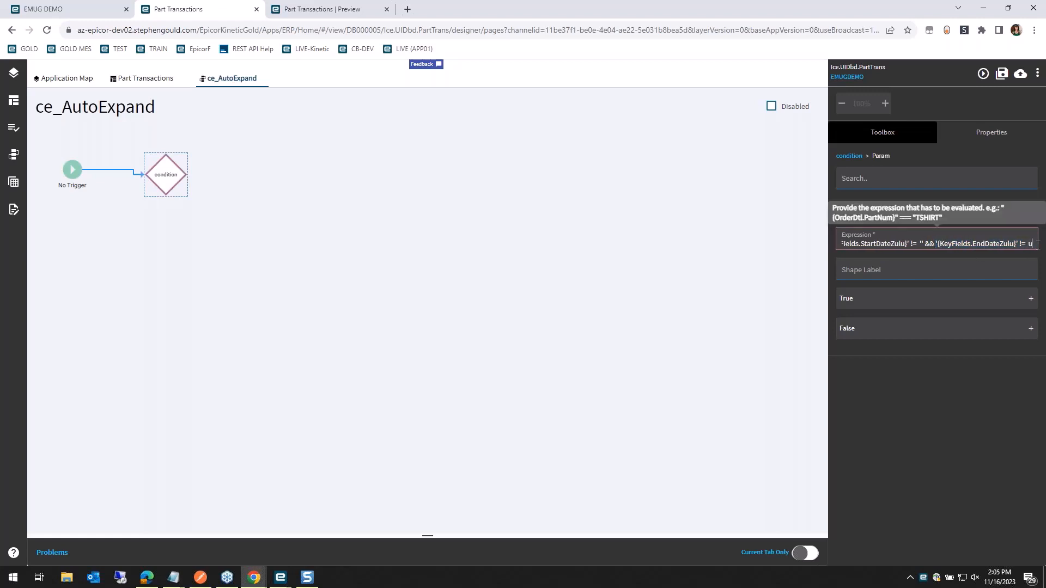
pyautogui.write('ndefine')
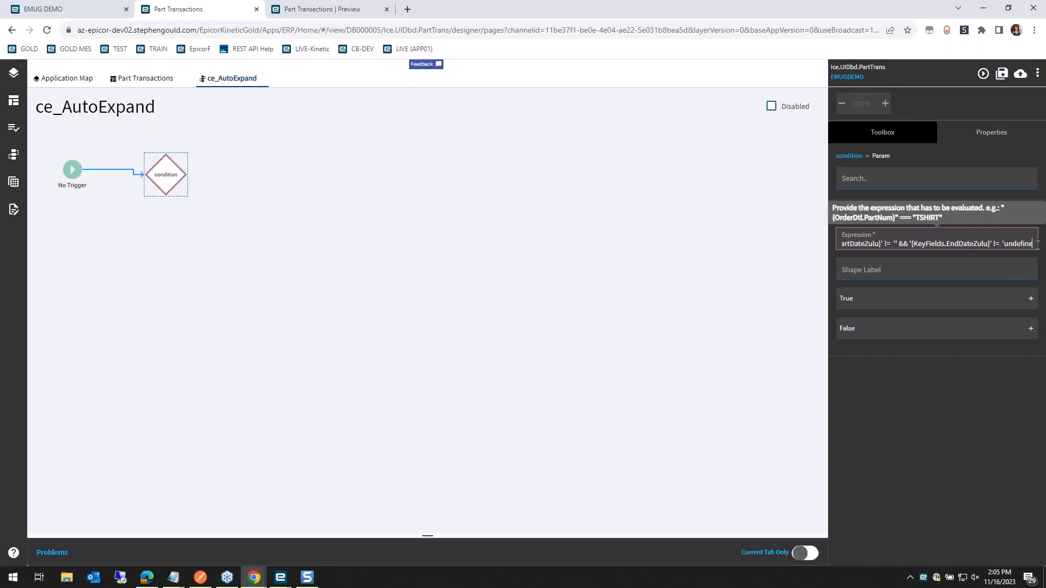
pyautogui.write("d' &&")
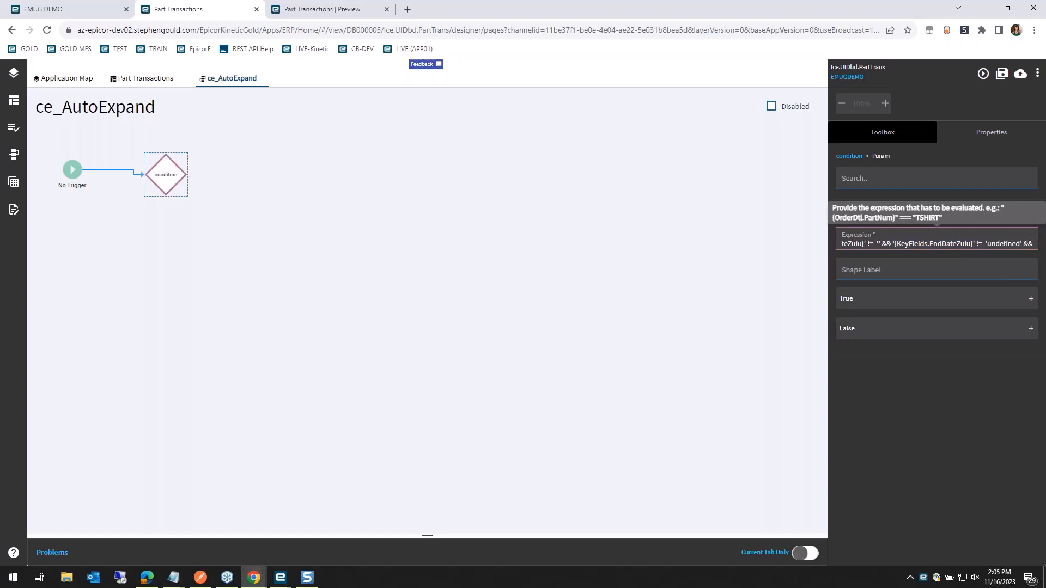
pyautogui.hotkey('ctrl', 'v')
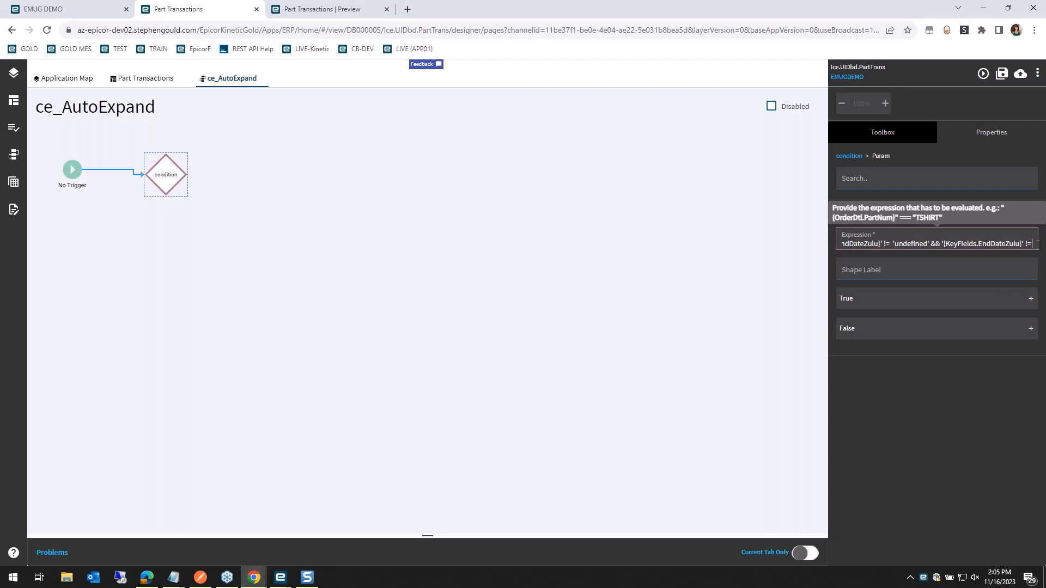
pyautogui.write("'")
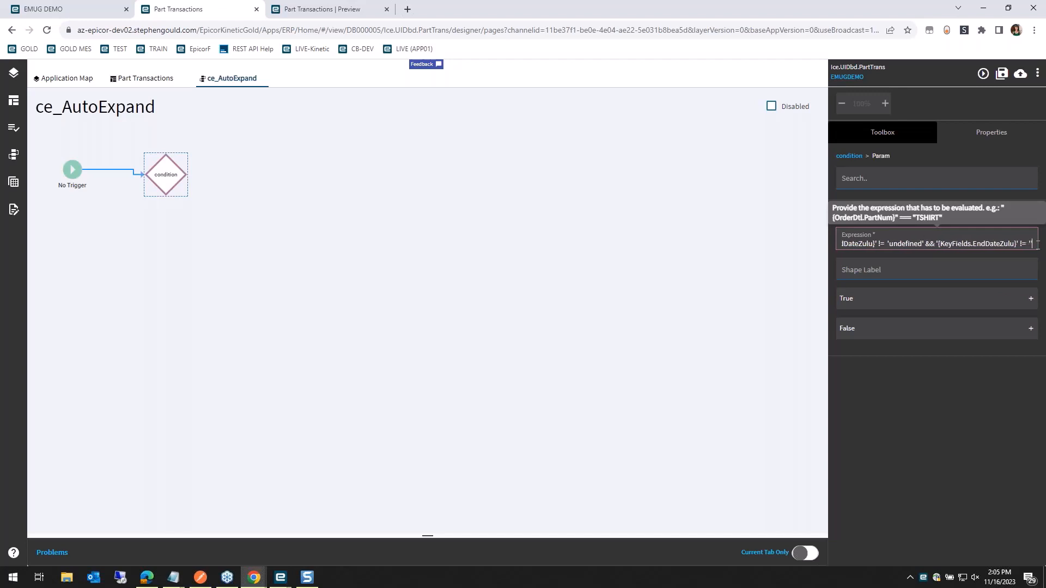
pyautogui.write("' &&")
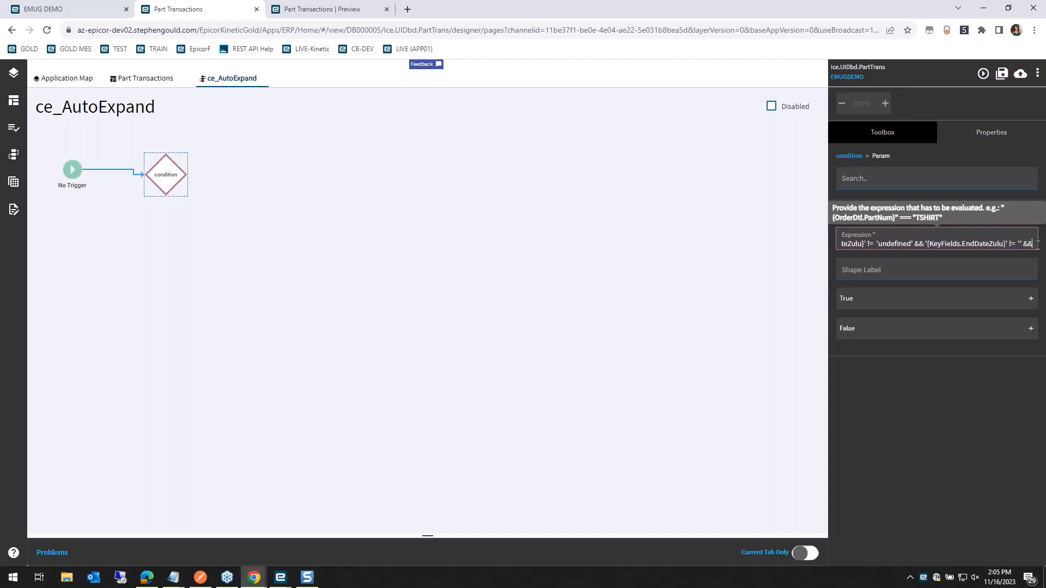
# Append the check '{KeyFields.PartNum}' != 'undefined' to the end of the condition's expression.
pyautogui.hotkey('ctrl', 'v')
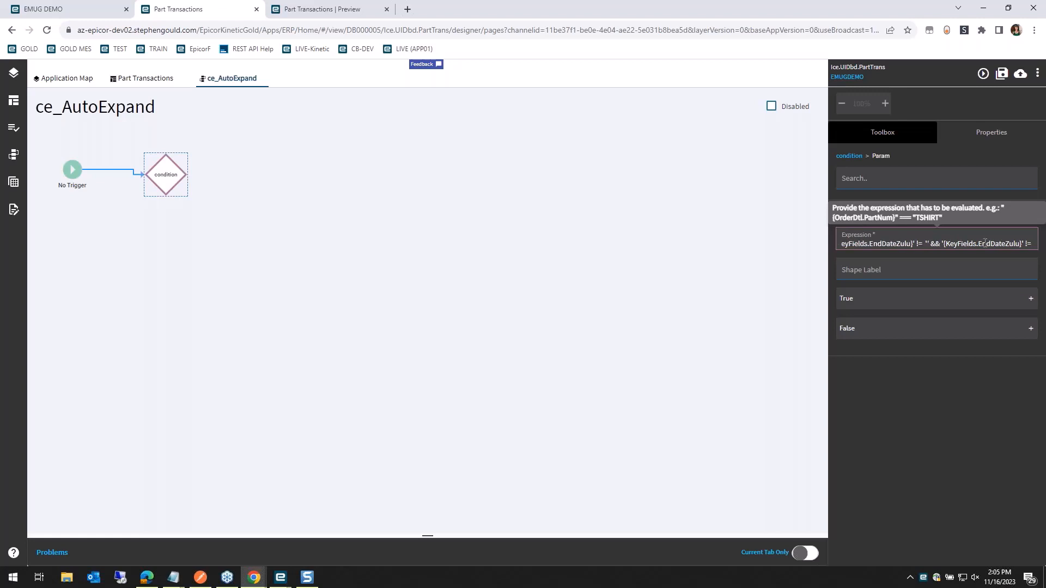
pyautogui.moveTo(978, 243); pyautogui.dragTo(1021, 246)
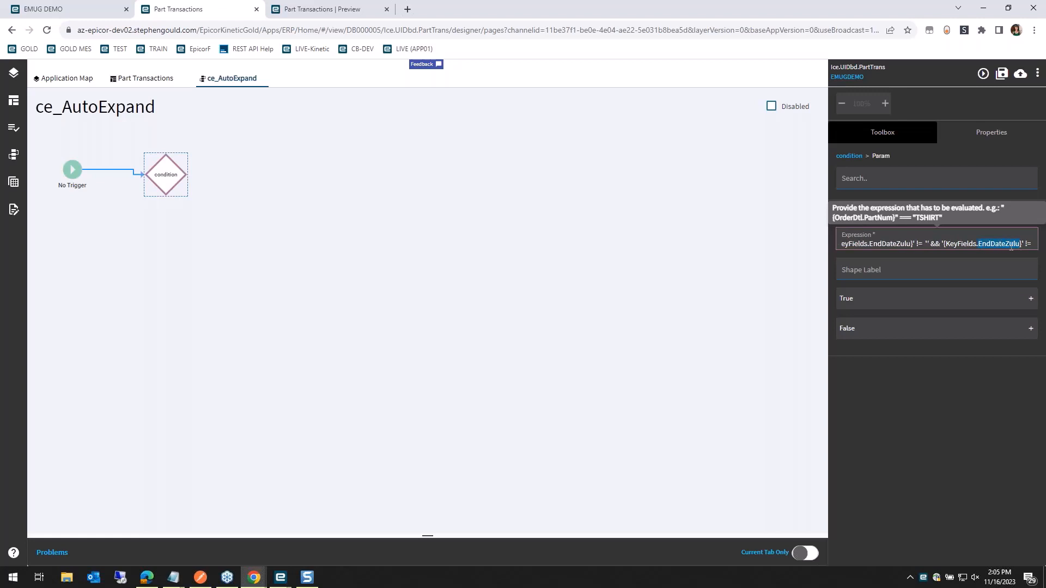
pyautogui.write('PartNum')
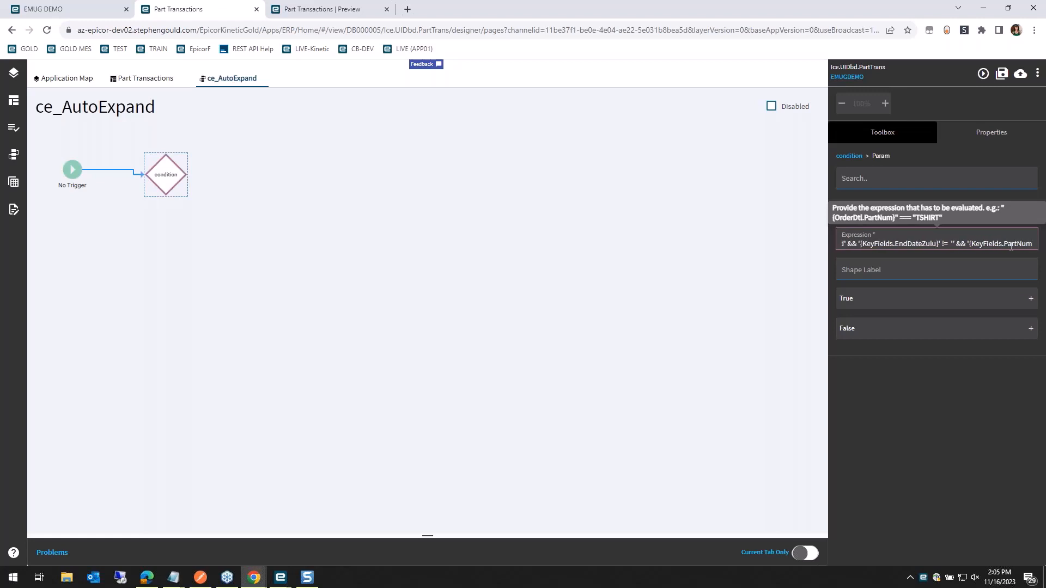
pyautogui.press('End')
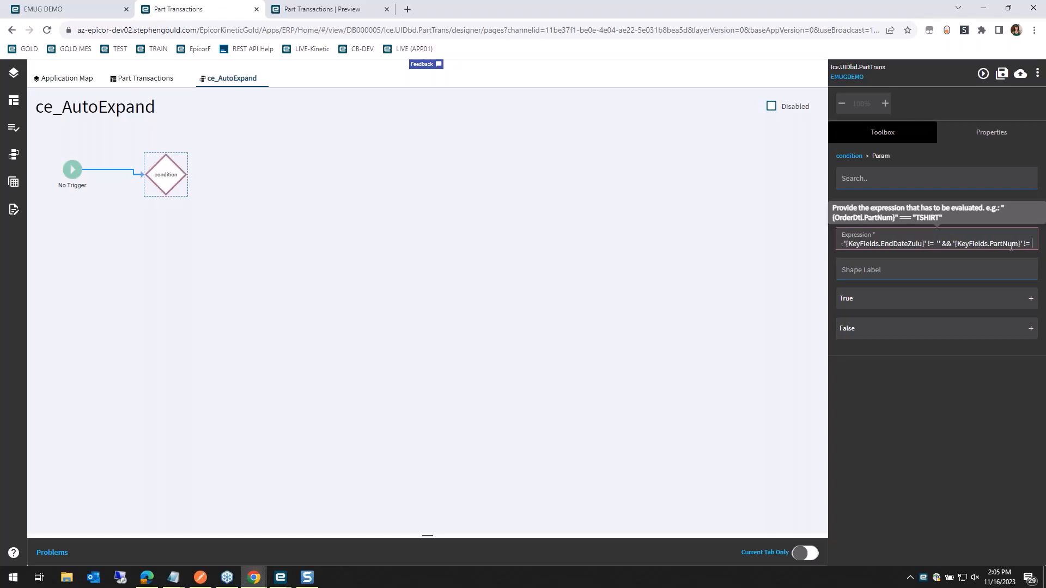
pyautogui.write("'undef")
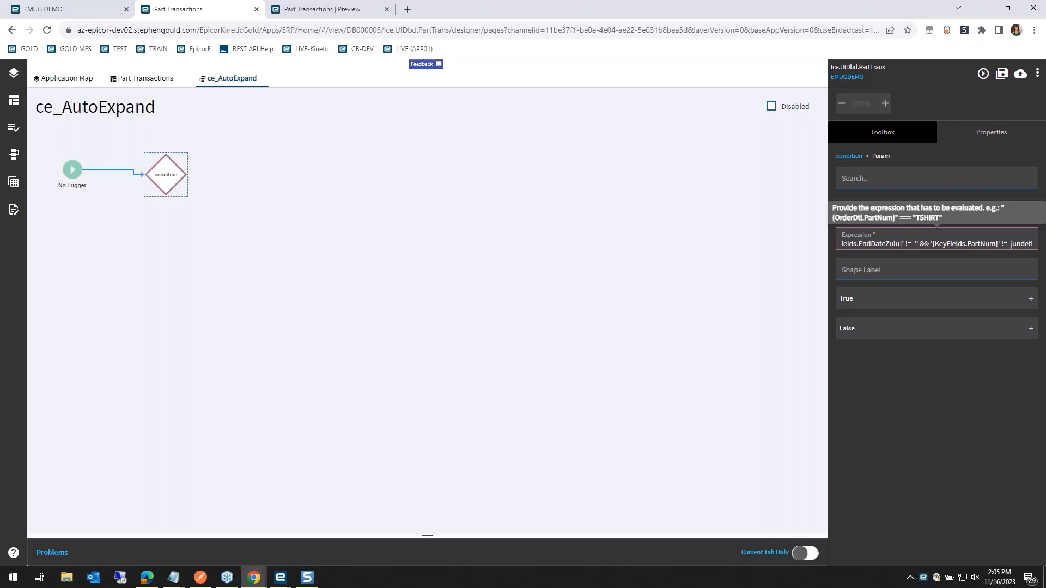
pyautogui.write("ined'")
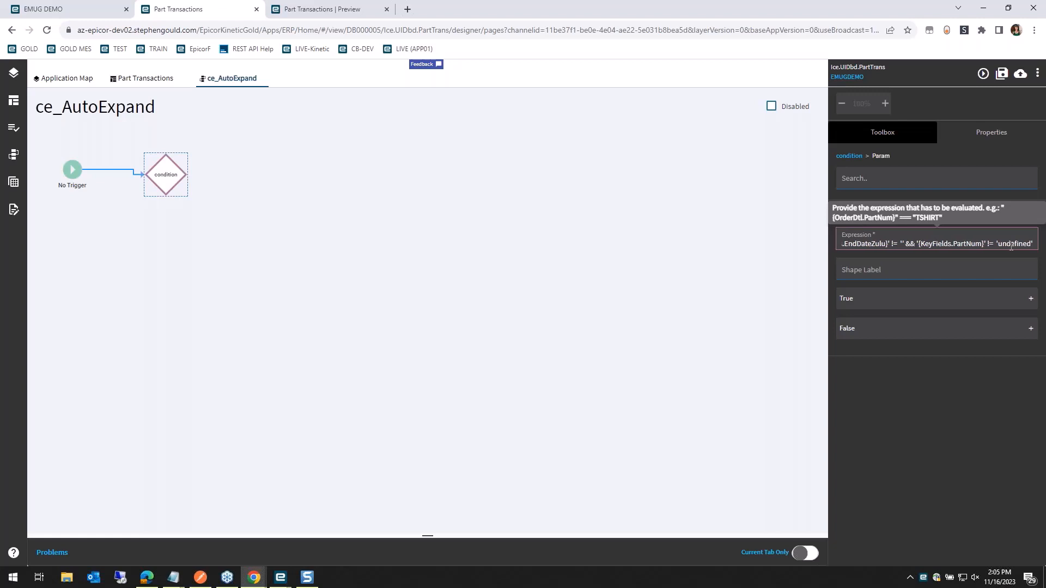
# Duplicate the PartNum check at the end of the expression and make the copy test for != '' instead.
pyautogui.moveTo(904, 245); pyautogui.dragTo(1038, 246)
pyautogui.hotkey('ctrl', 'c')
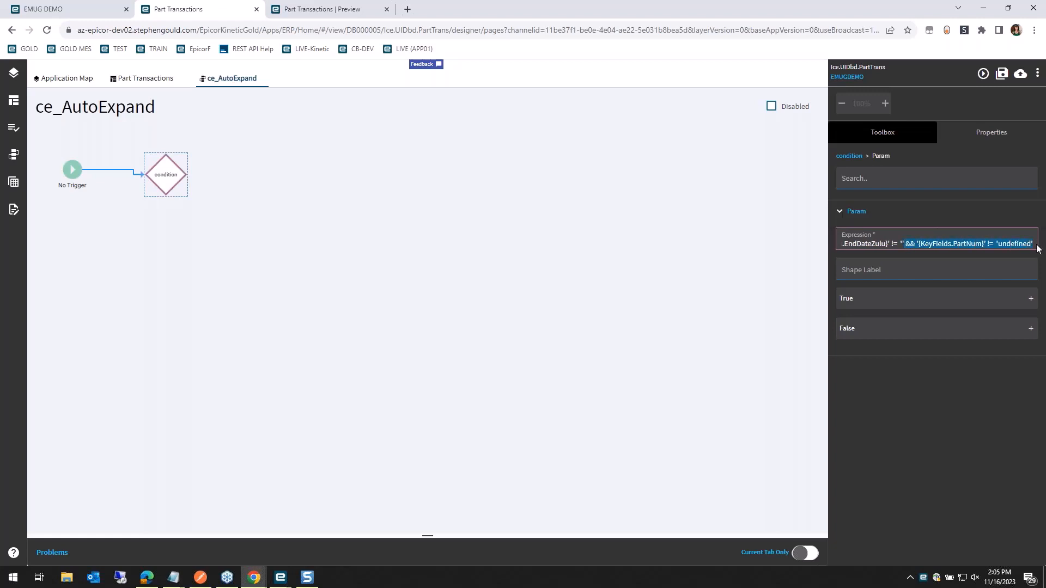
pyautogui.click(1034, 246)
pyautogui.hotkey('ctrl', 'v')
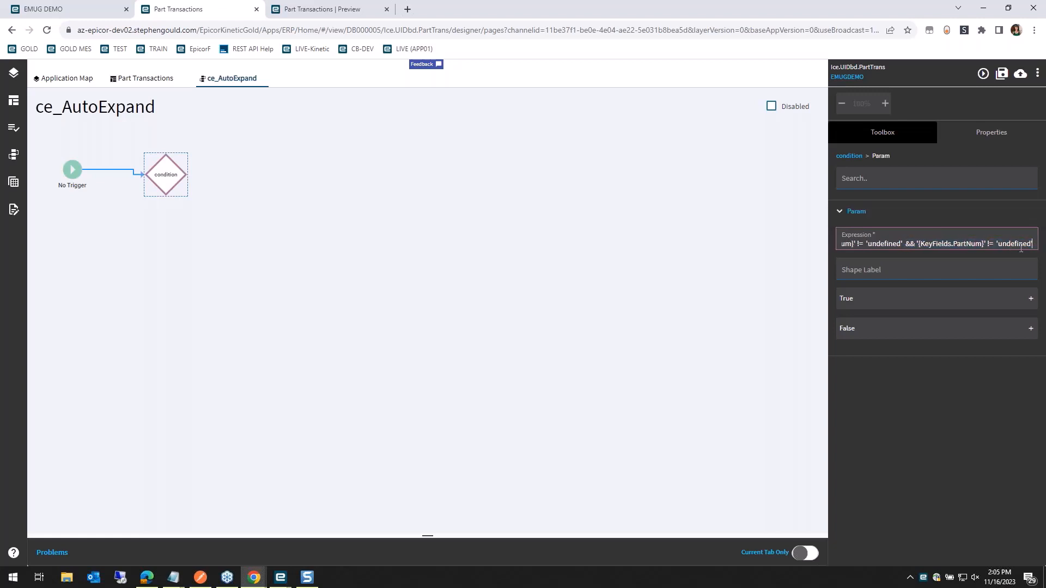
pyautogui.press('BackSpace')
pyautogui.press('BackSpace')
pyautogui.press('BackSpace')
pyautogui.press('BackSpace')
pyautogui.press('BackSpace')
pyautogui.press('BackSpace')
pyautogui.press('BackSpace')
pyautogui.press('BackSpace')
pyautogui.press('BackSpace')
pyautogui.press('BackSpace')
pyautogui.write("'")
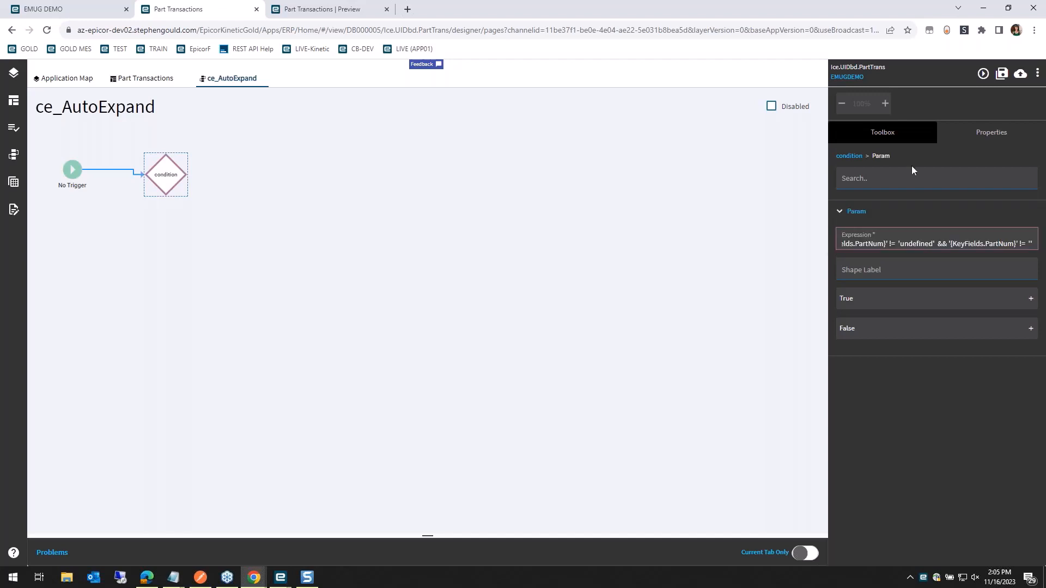
# Check the collapsed Part Transactions panel in the preview, and add a property-set action to the condition's True branch in the designer.
pyautogui.click(303, 6)
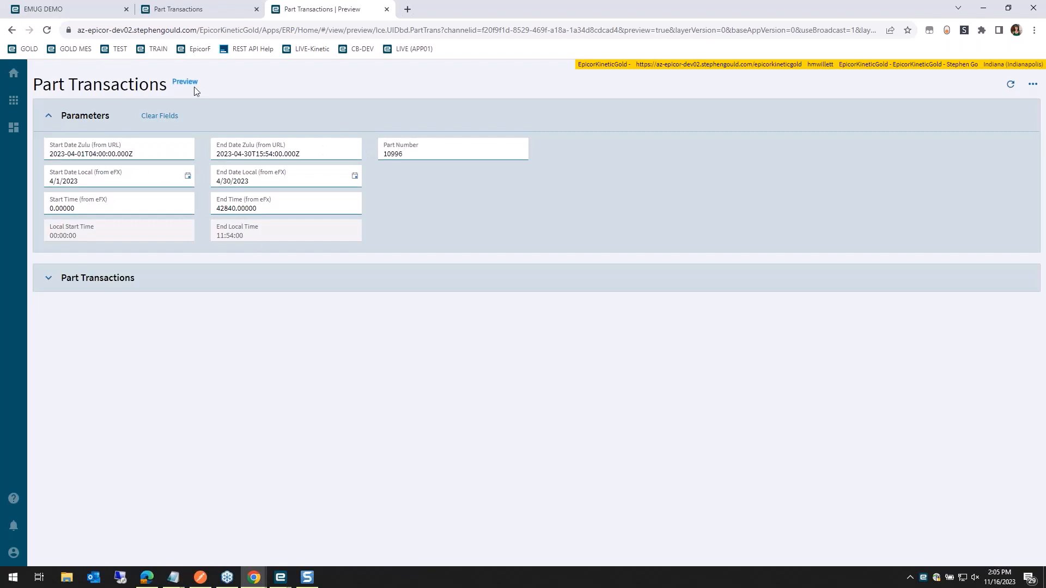
pyautogui.click(205, 8)
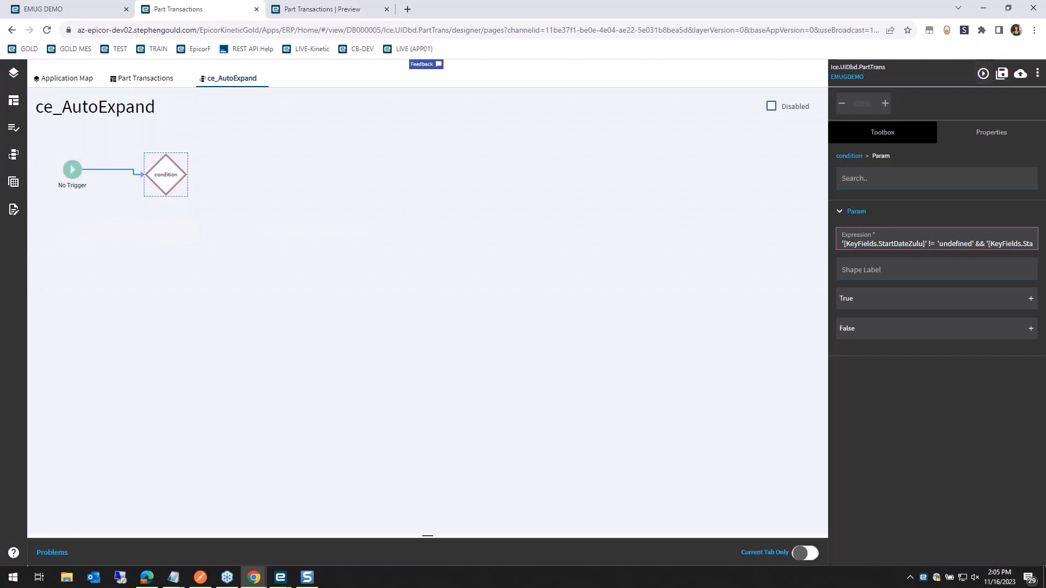
pyautogui.click(899, 297)
pyautogui.click(879, 145)
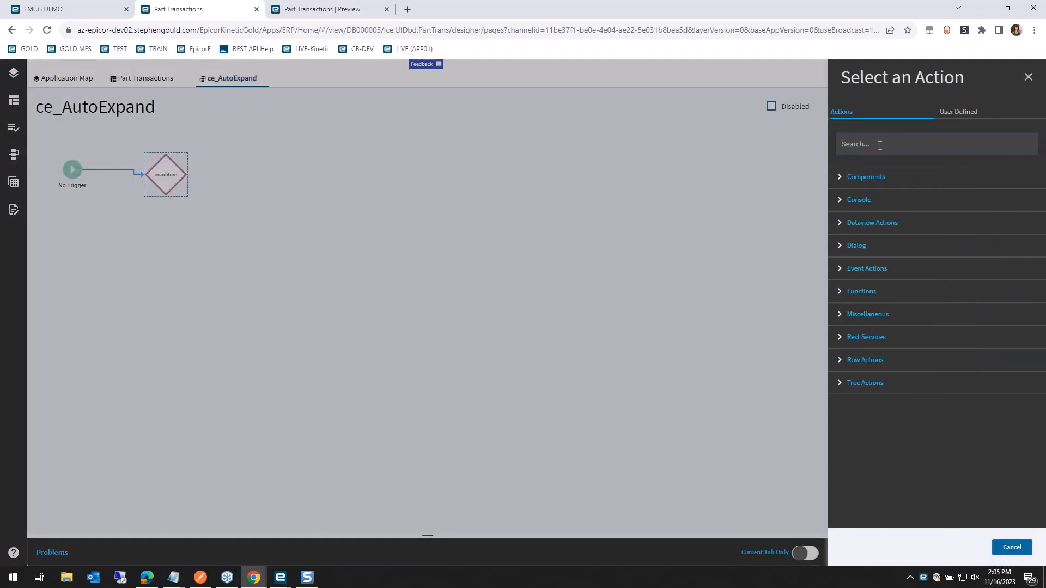
pyautogui.write('prop')
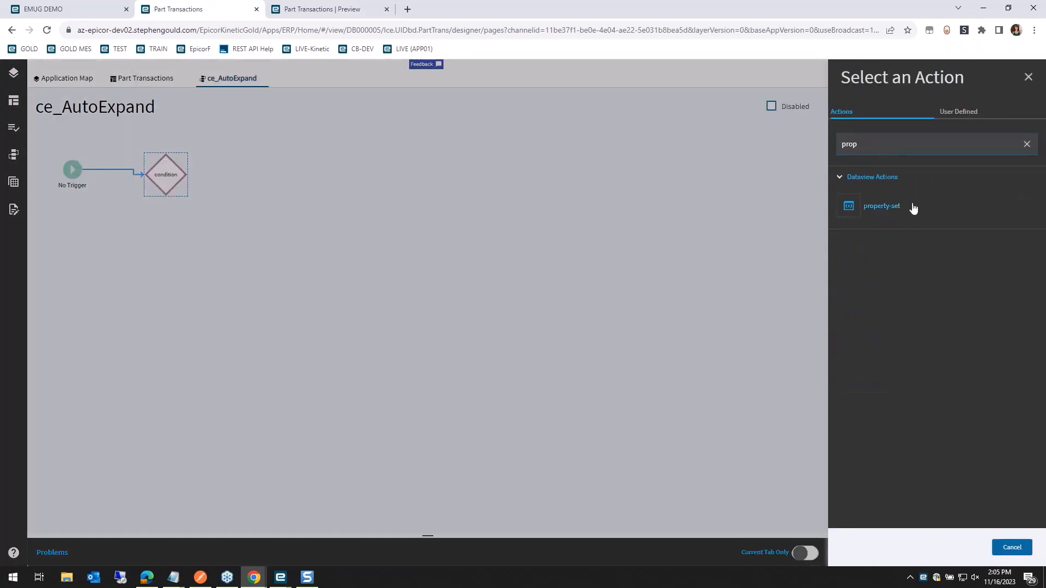
pyautogui.click(892, 209)
# Copy the Part Transactions panel's Id metaFxPanelCardGridPartTransactions and enter it as the Component Id of the property-set in ce_AutoExpand.
pyautogui.click(891, 244)
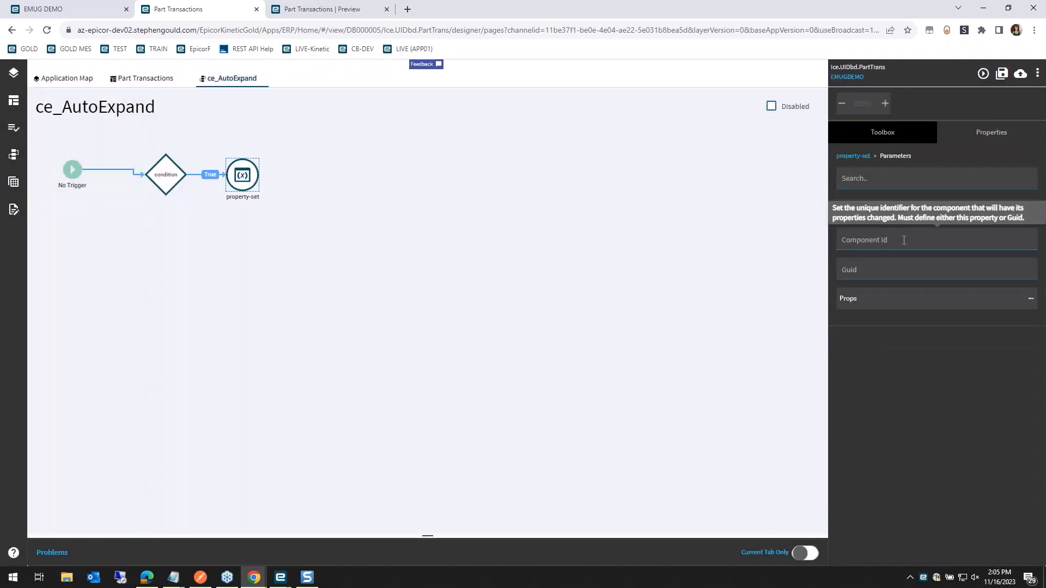
pyautogui.click(143, 81)
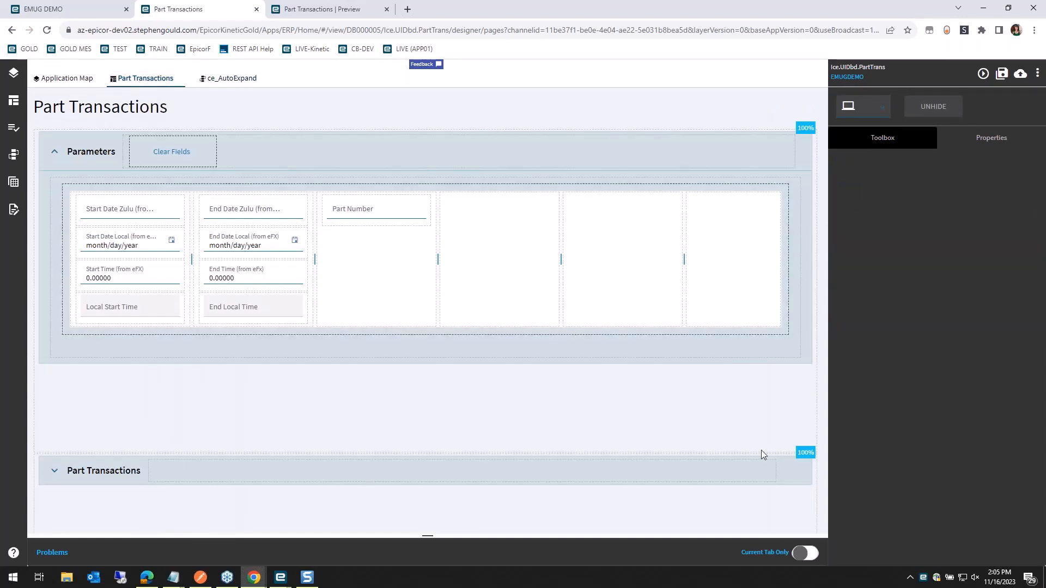
pyautogui.click(54, 472)
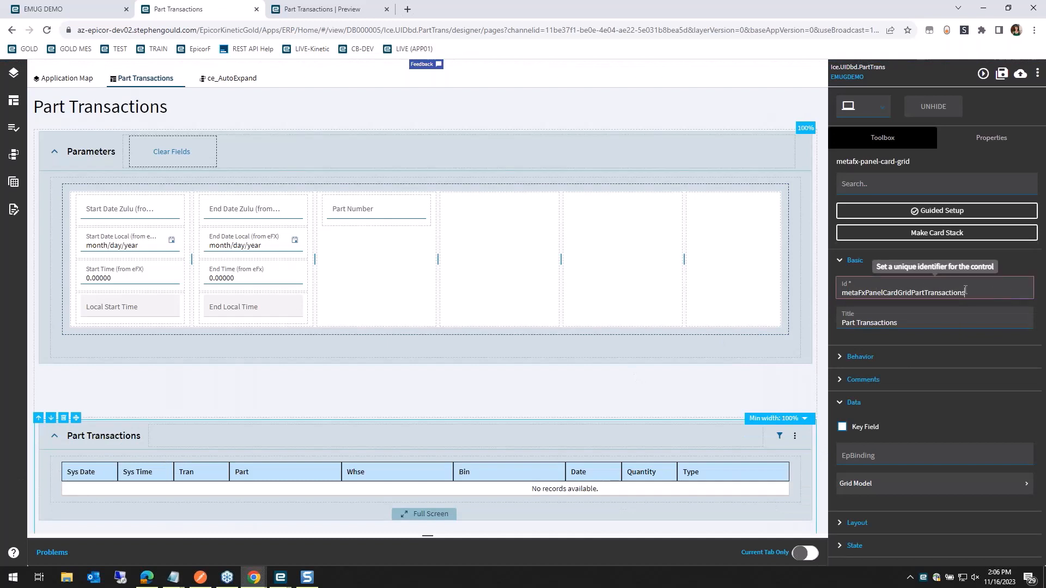
pyautogui.doubleClick(1017, 293)
pyautogui.hotkey('ctrl', 'c')
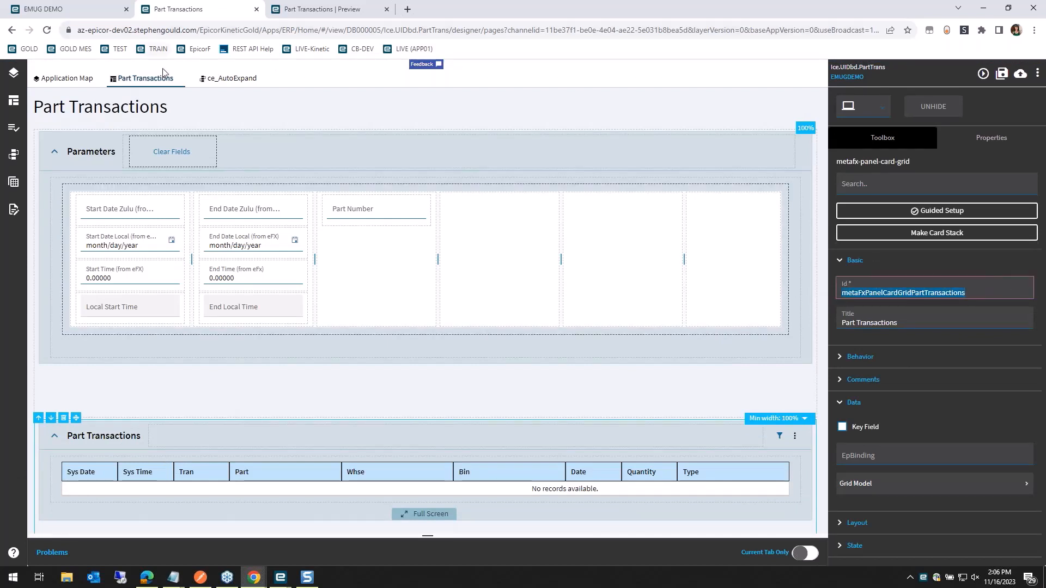
pyautogui.click(228, 78)
pyautogui.click(921, 248)
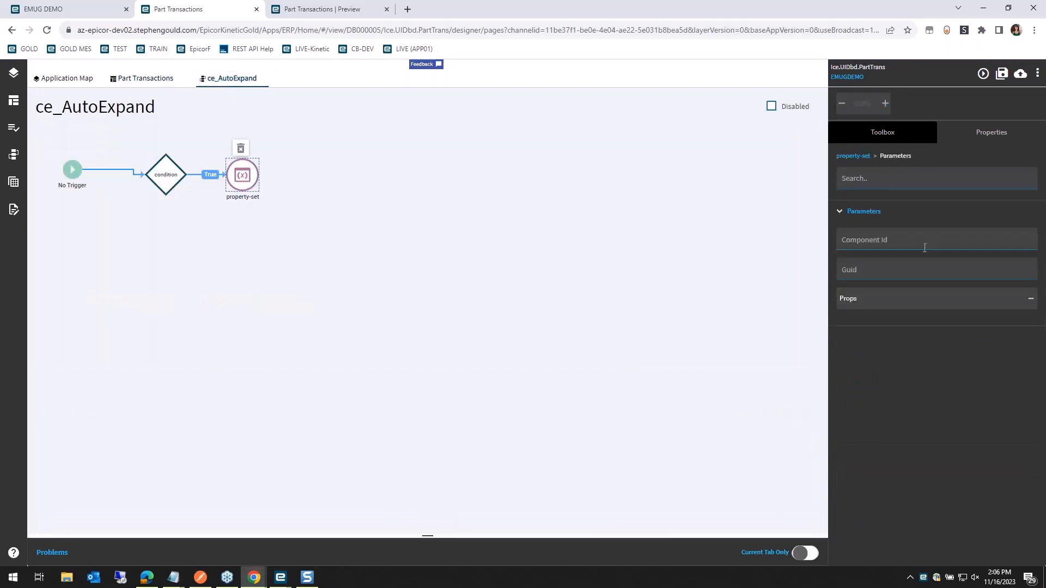
pyautogui.click(922, 243)
pyautogui.hotkey('ctrl', 'v')
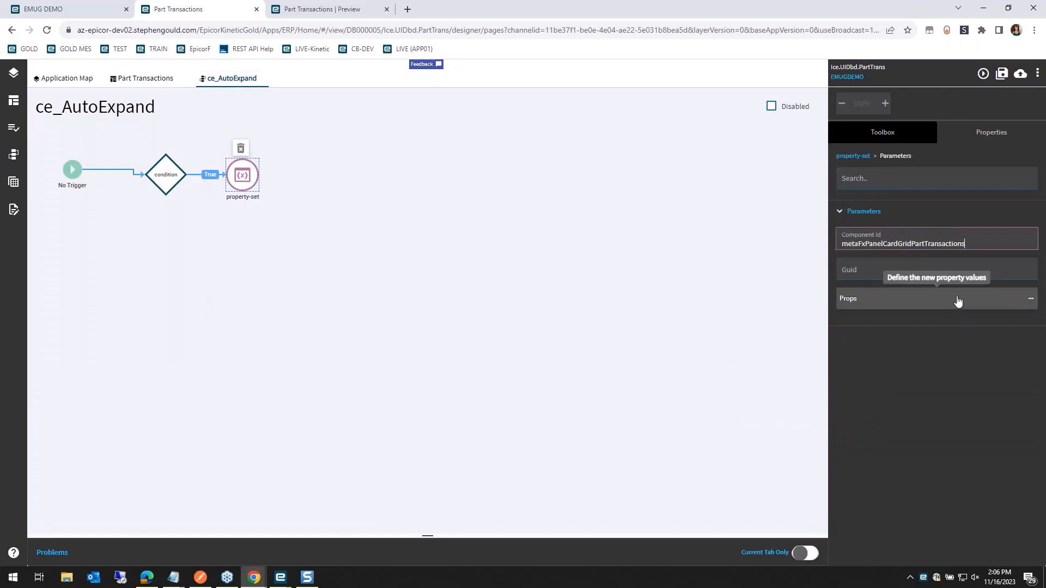
# Add a prop named expanded with the value true to the property-set's parameters in ce_AutoExpand, and save the layer.
pyautogui.click(874, 299)
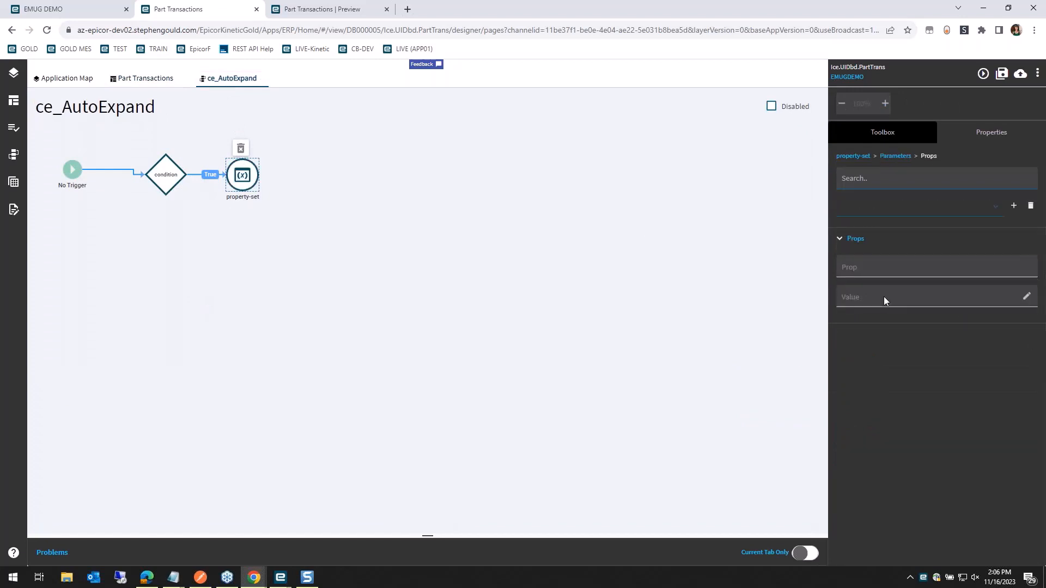
pyautogui.click(1014, 207)
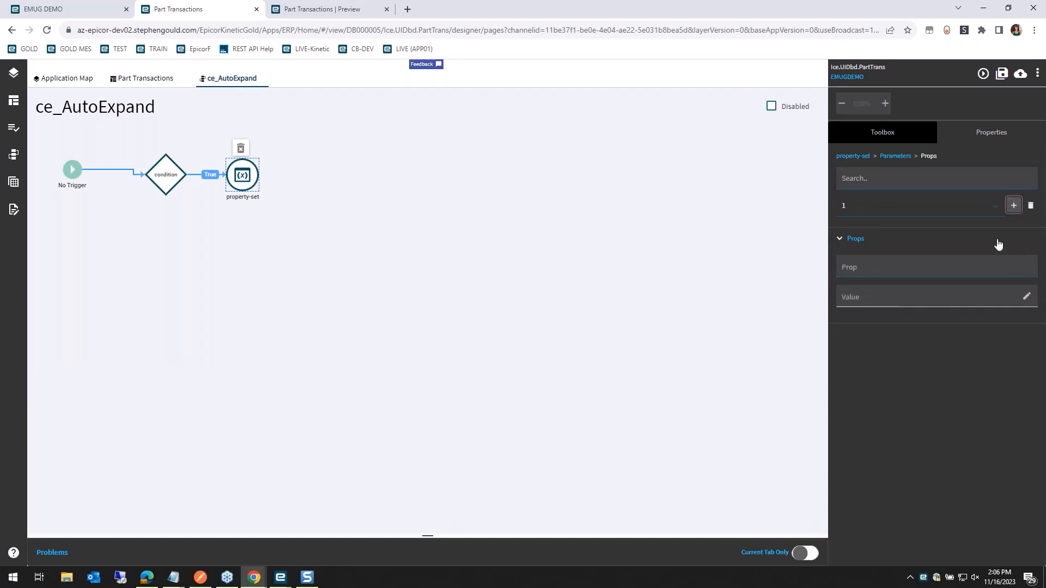
pyautogui.click(901, 273)
pyautogui.write('ex')
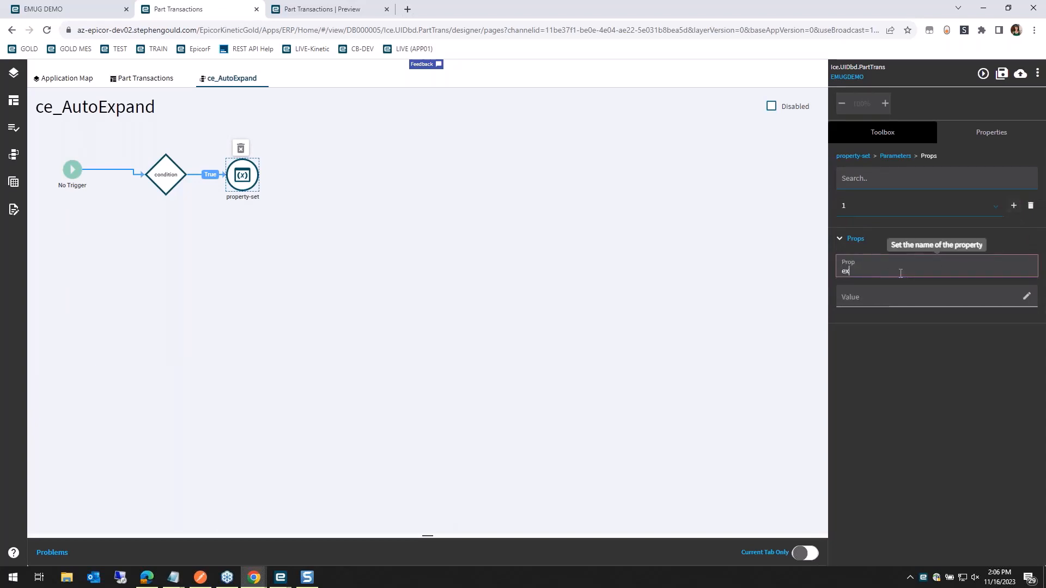
pyautogui.write('panded')
pyautogui.click(1026, 297)
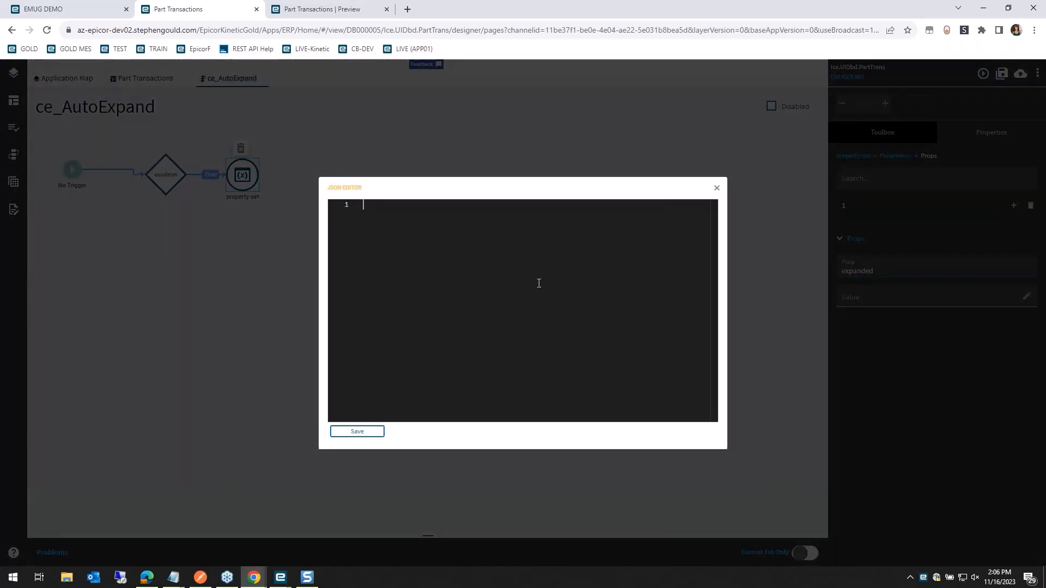
pyautogui.write('true')
pyautogui.click(356, 431)
pyautogui.click(1001, 74)
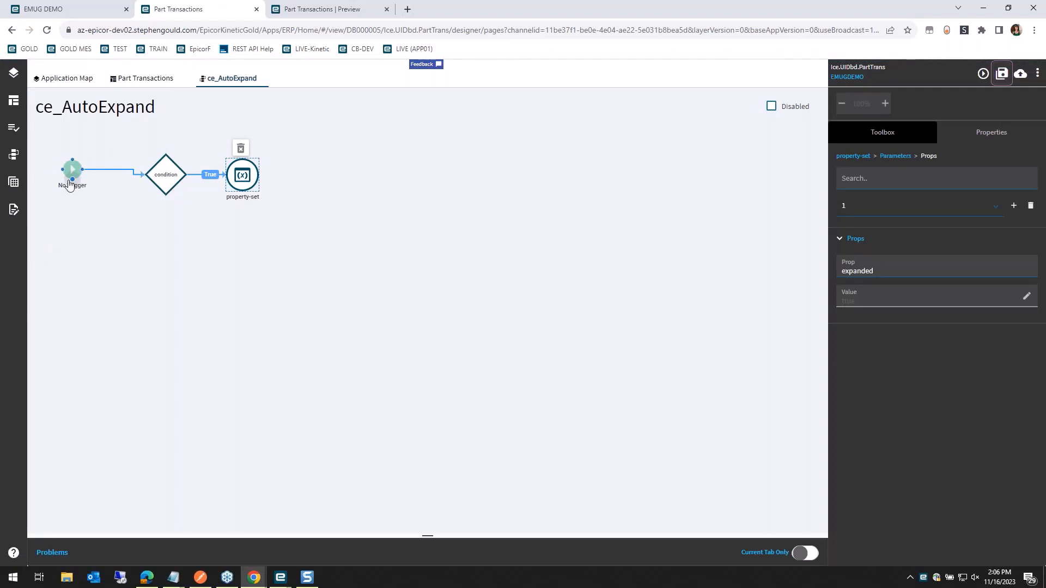
# Close ce_AutoExpand, open the ce_EndZuluChanged event and check the populated parameter fields in the existing preview.
pyautogui.click(262, 79)
pyautogui.click(14, 156)
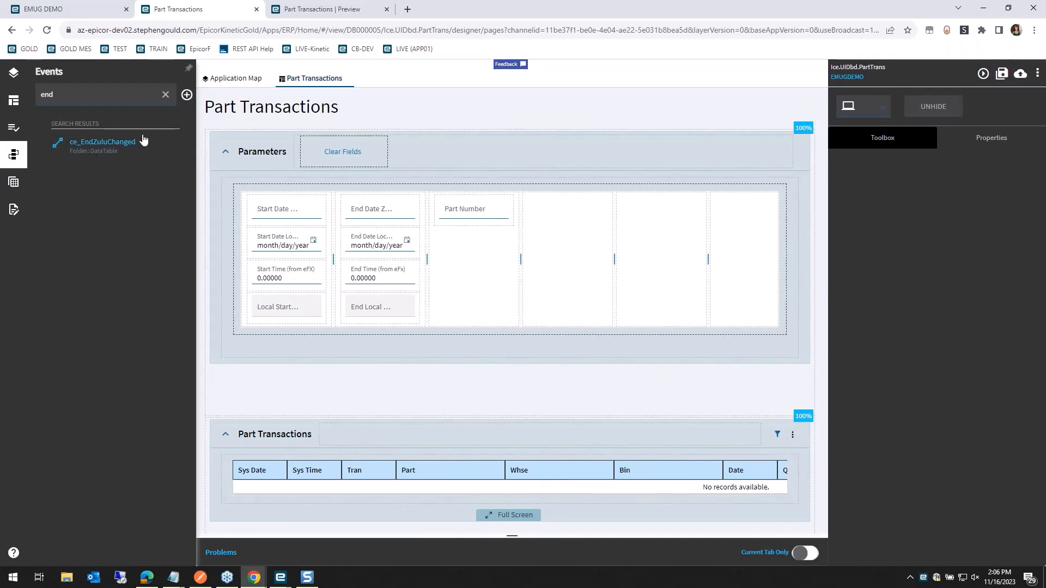
pyautogui.click(95, 147)
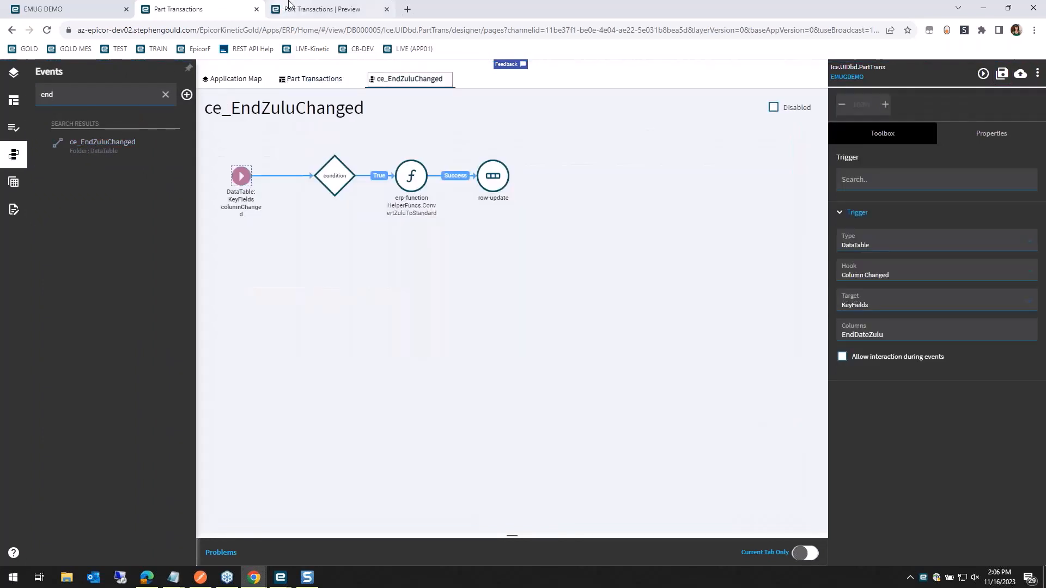
pyautogui.click(308, 7)
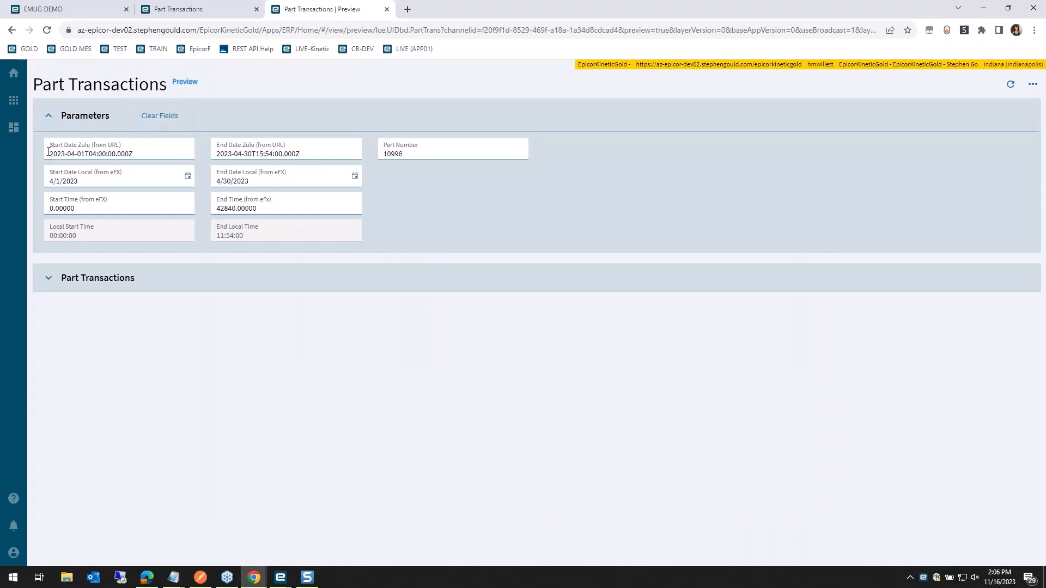
pyautogui.click(235, 7)
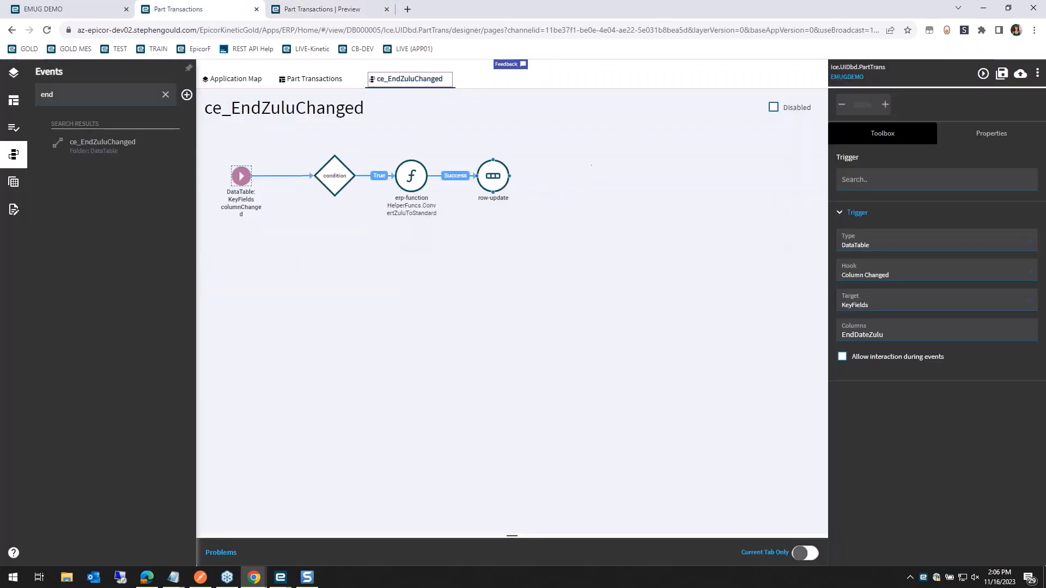
# Add an event-next action calling ce_AutoExpand on the success of row-update in ce_EndZuluChanged, and save the layer.
pyautogui.click(492, 175)
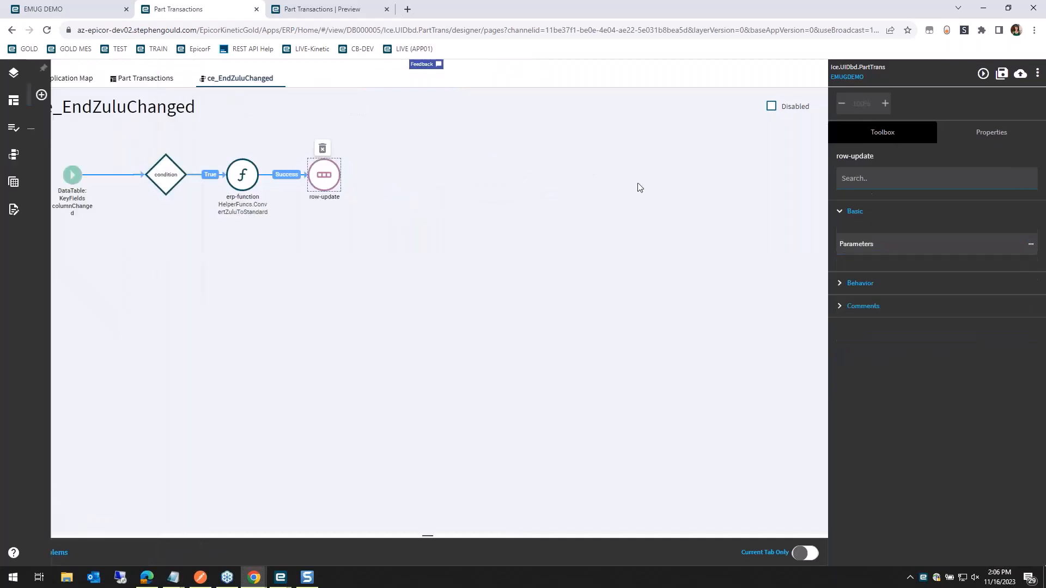
pyautogui.click(894, 284)
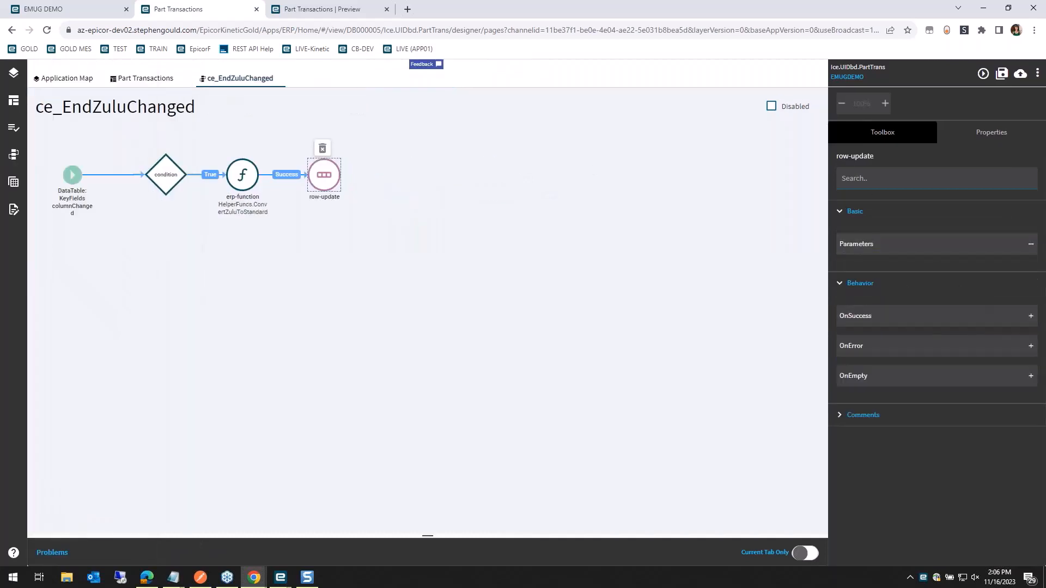
pyautogui.click(908, 321)
pyautogui.click(889, 145)
pyautogui.write('nex')
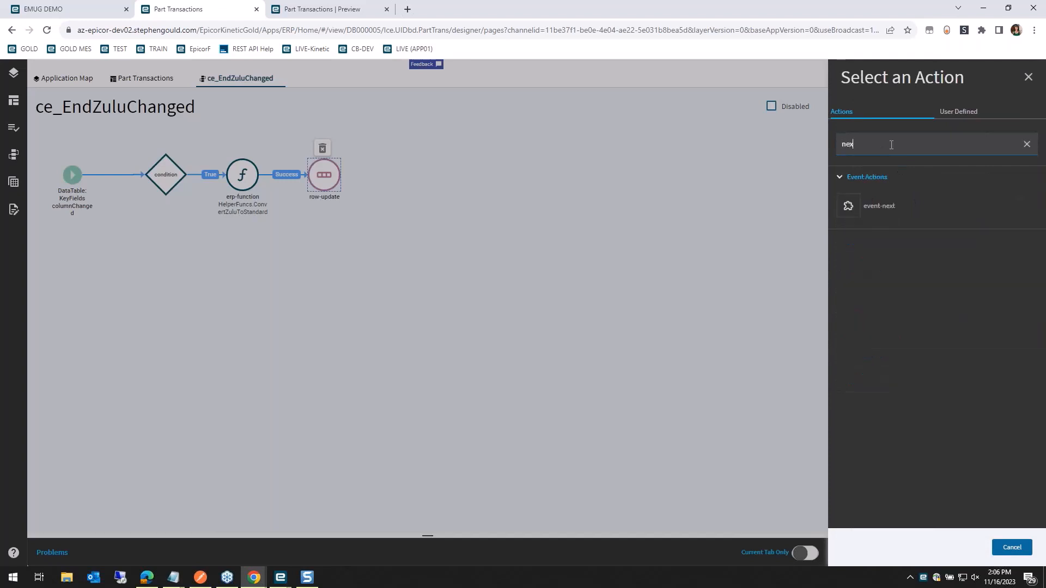
pyautogui.click(889, 204)
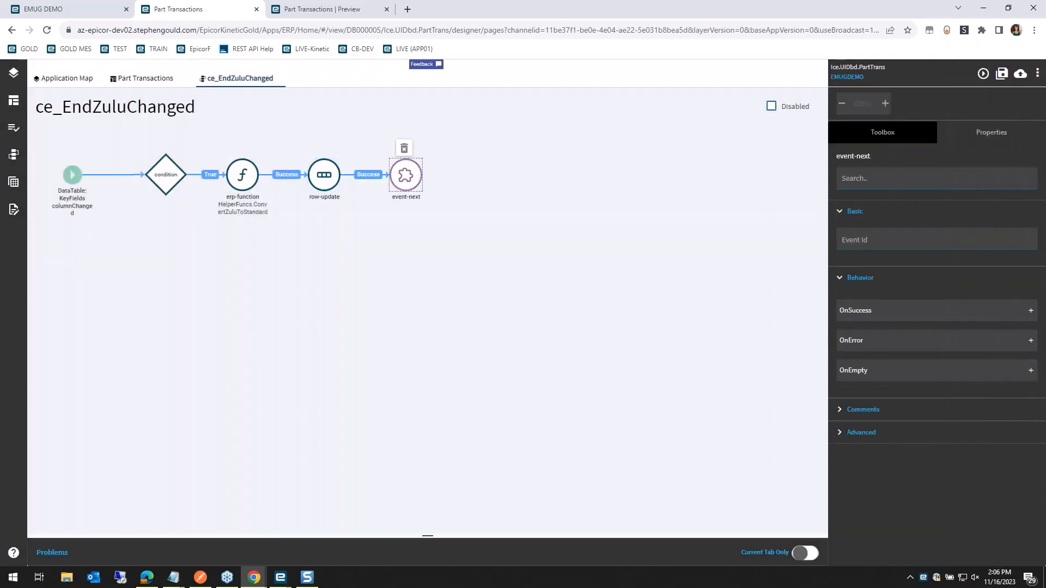
pyautogui.click(889, 232)
pyautogui.write('ce_AutoExpand')
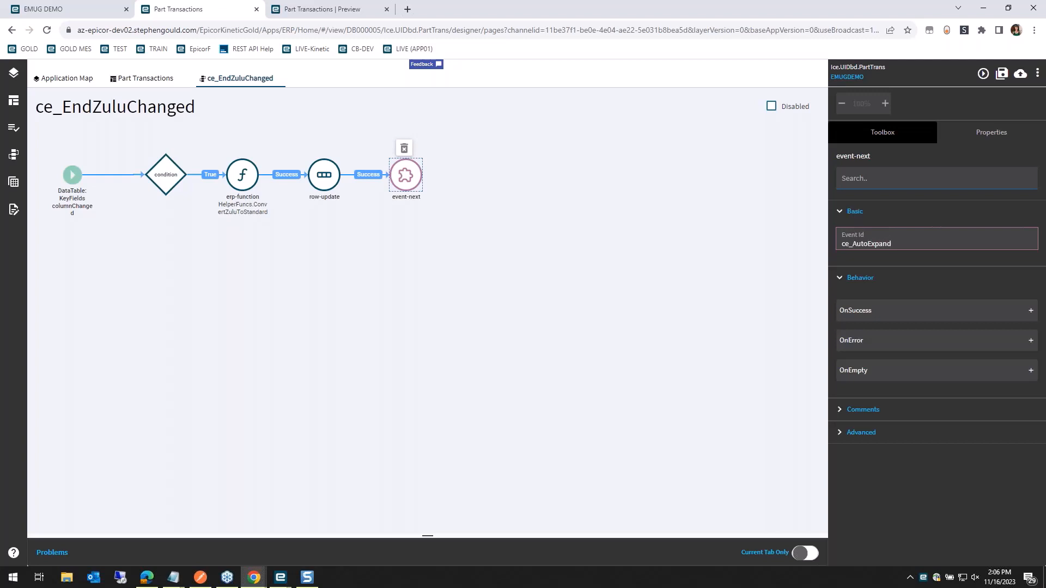
pyautogui.click(1001, 74)
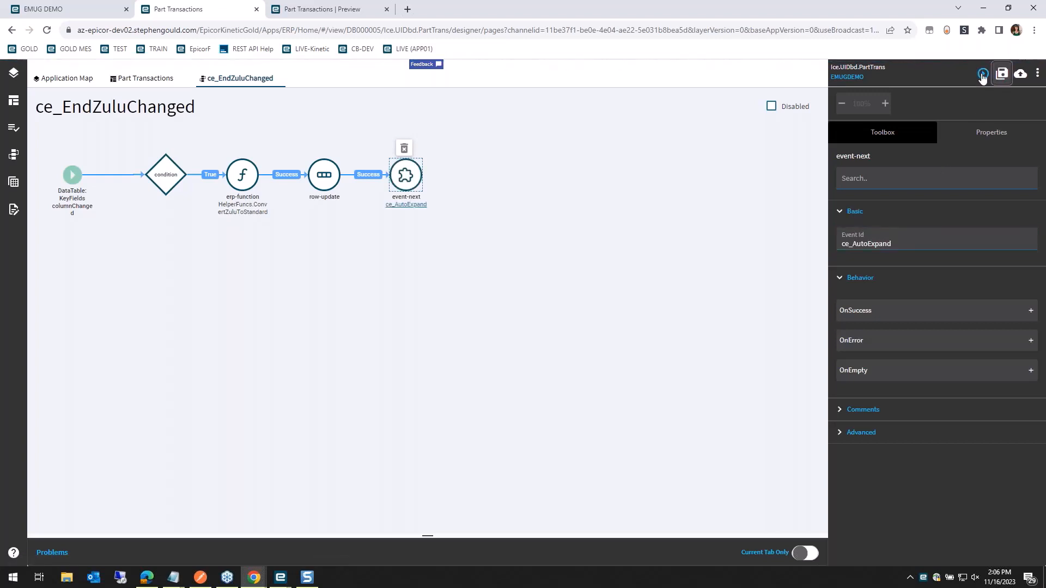
# Preview the app with the saved URL containing the date parameters, check the Part Transactions panel, and clear the fields.
pyautogui.click(983, 73)
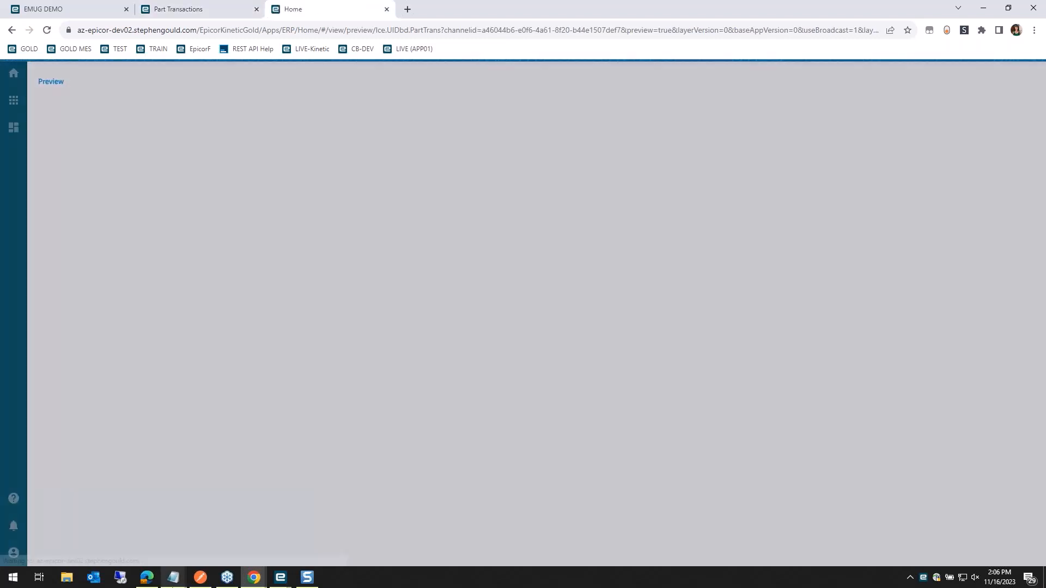
pyautogui.moveTo(173, 578)
pyautogui.click(131, 531)
pyautogui.moveTo(492, 256); pyautogui.dragTo(120, 235)
pyautogui.hotkey('ctrl', 'c')
pyautogui.click(218, 30)
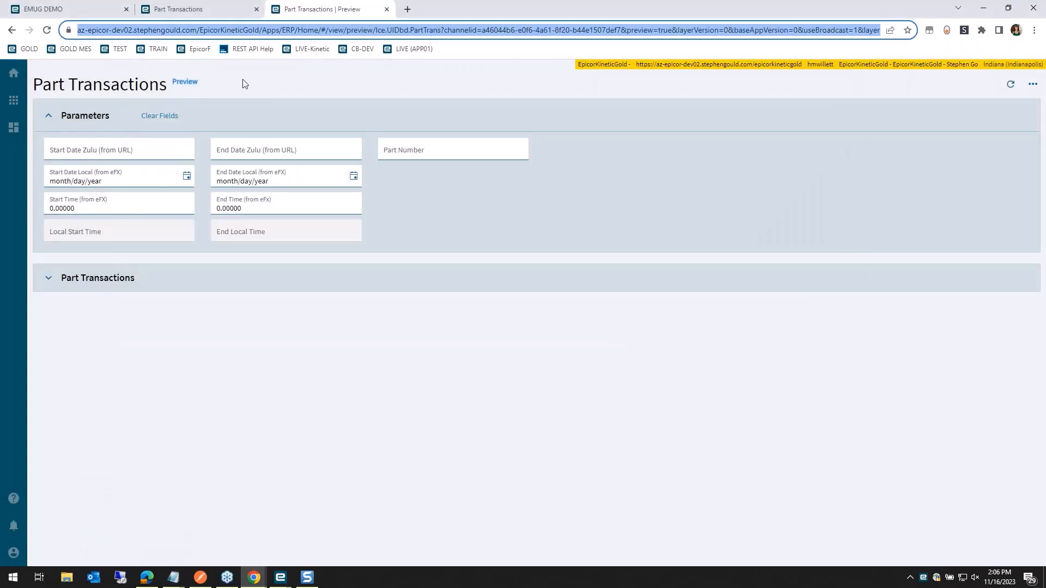
pyautogui.hotkey('ctrl', 'v')
pyautogui.press('Return')
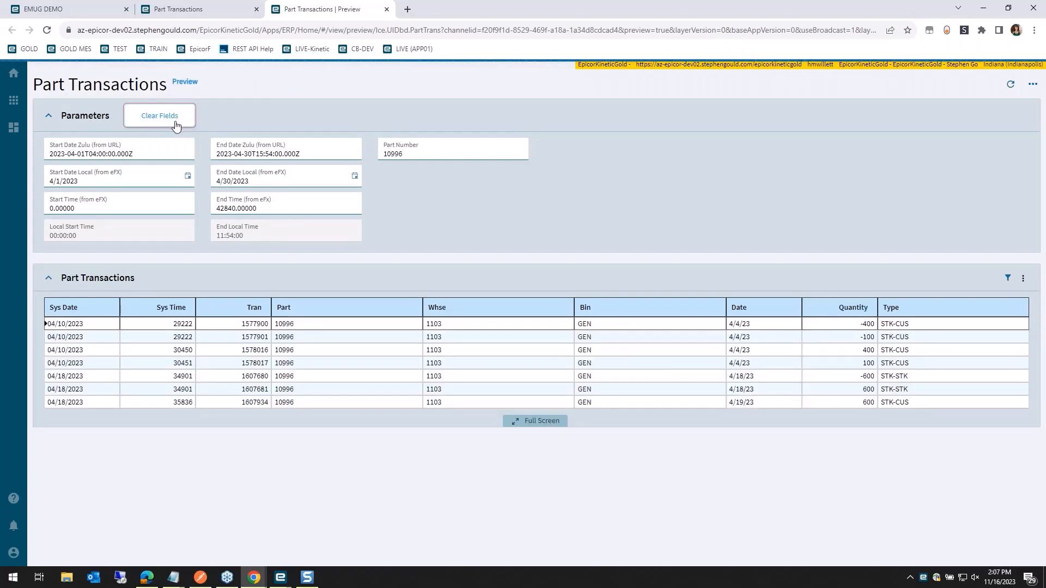
pyautogui.click(174, 124)
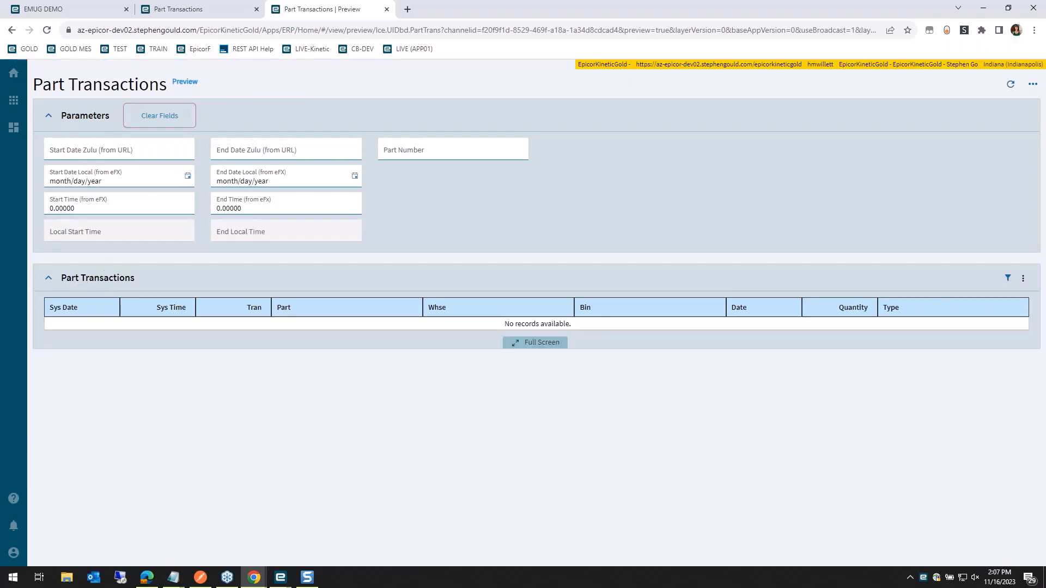
pyautogui.click(82, 181)
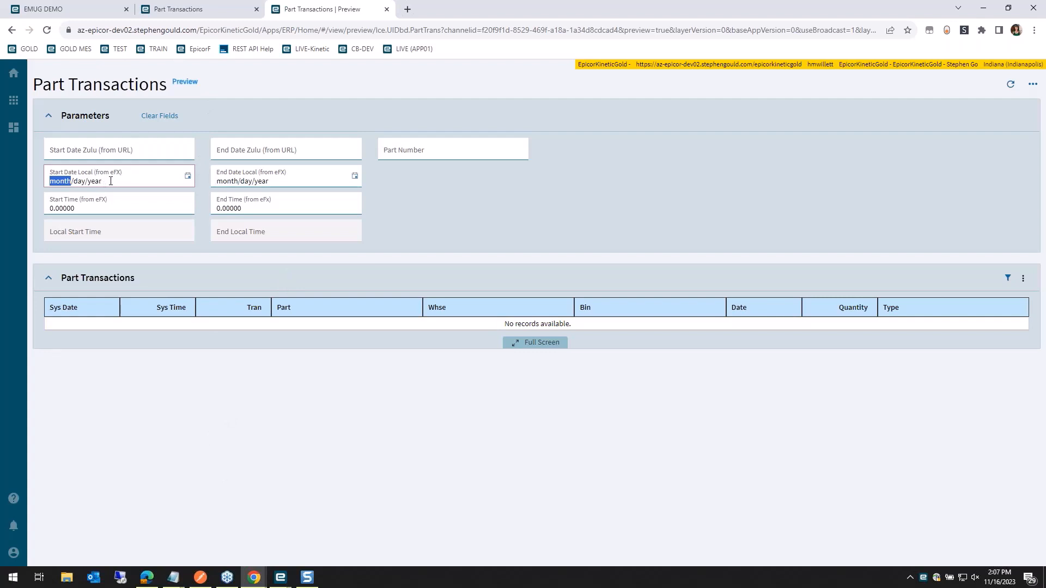
# Open the Clear Fields button's On Click event in the designer and add a property-set action after event-next ce_InitFields.
pyautogui.click(193, 4)
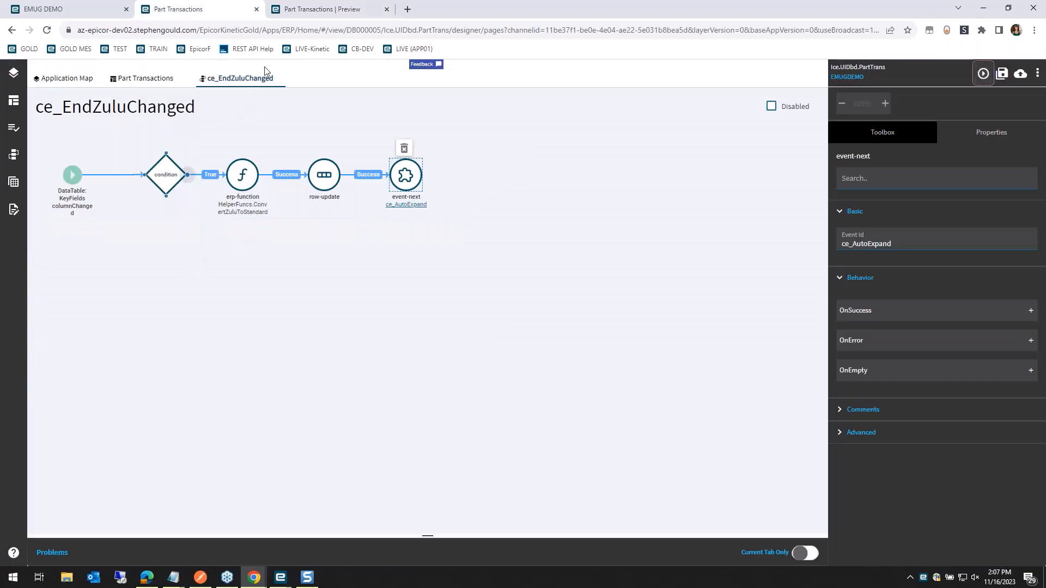
pyautogui.click(278, 79)
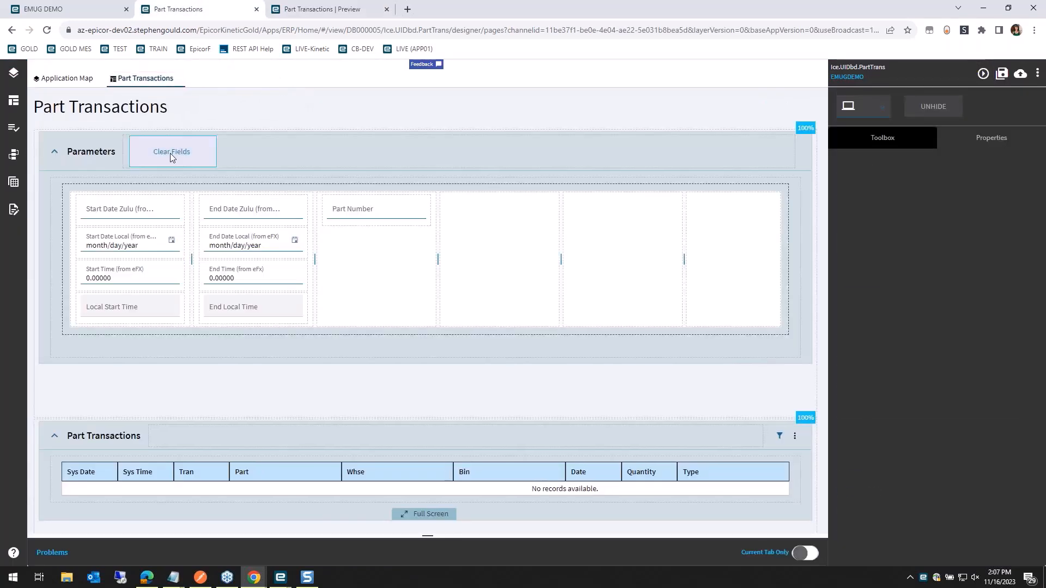
pyautogui.click(170, 155)
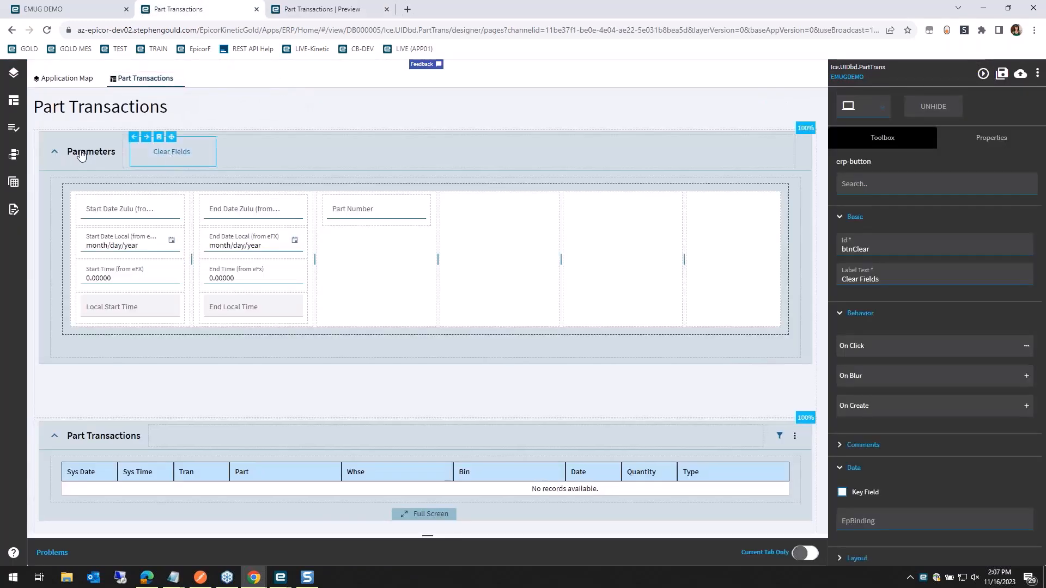
pyautogui.click(882, 346)
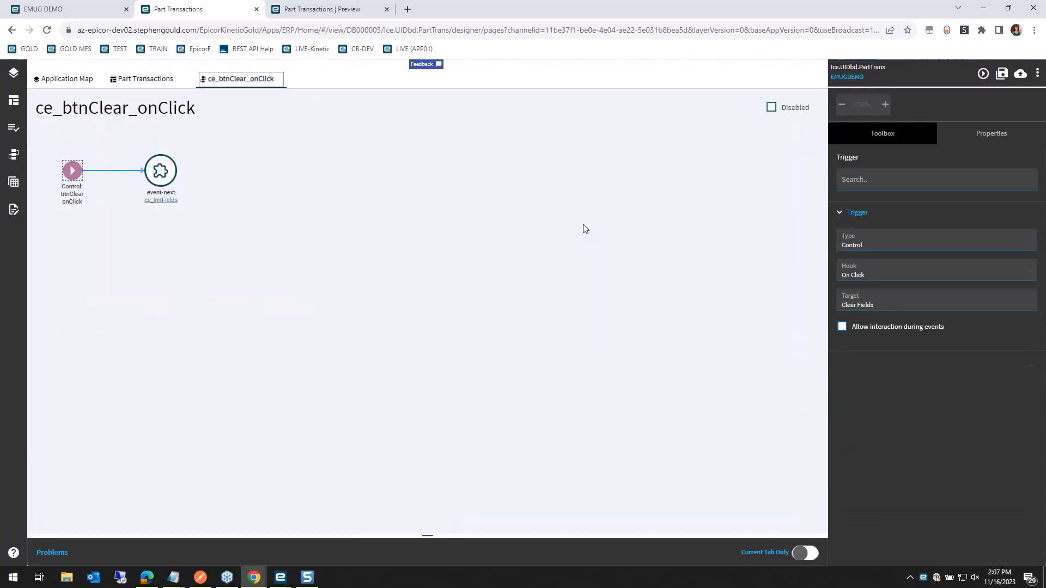
pyautogui.click(866, 134)
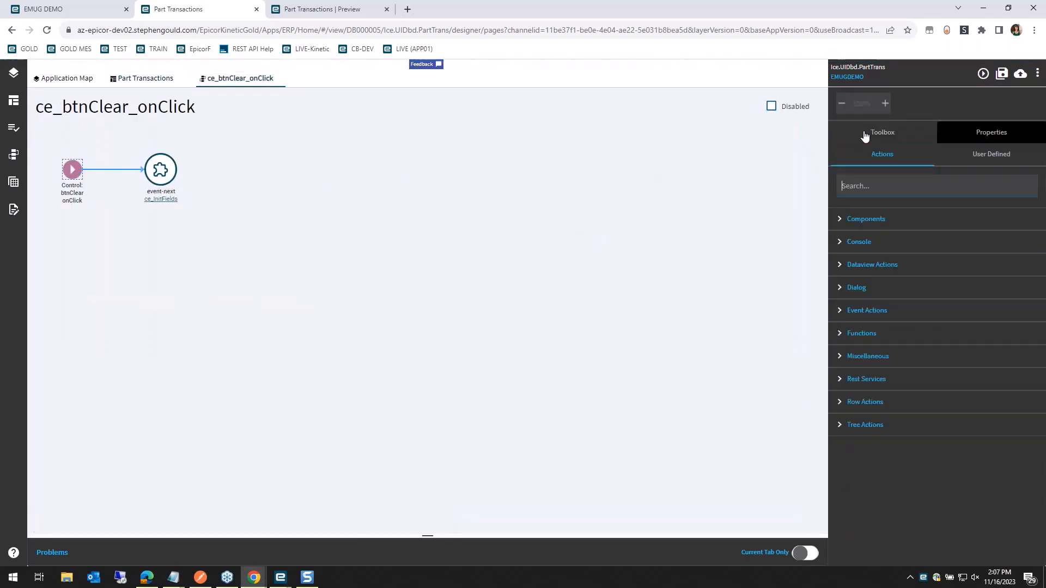
pyautogui.click(874, 188)
pyautogui.write('prop')
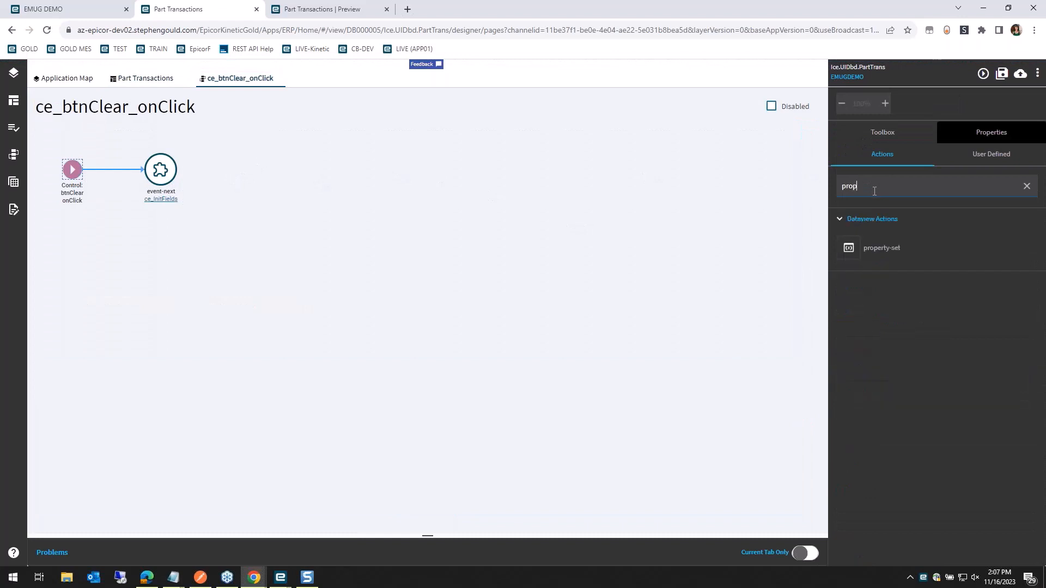
pyautogui.moveTo(866, 247); pyautogui.dragTo(460, 167)
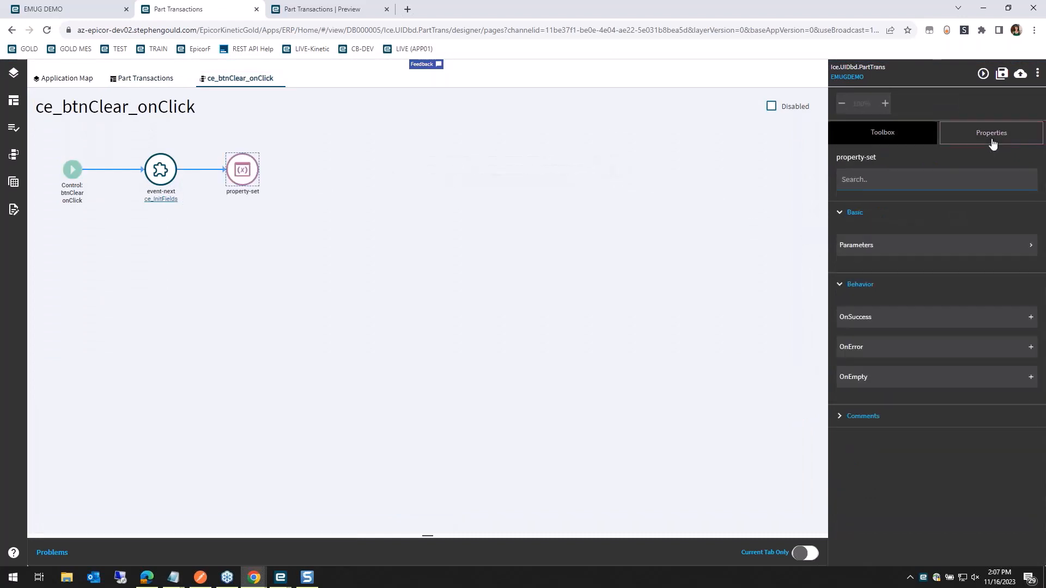
pyautogui.click(915, 243)
pyautogui.hotkey('ctrl', 'v')
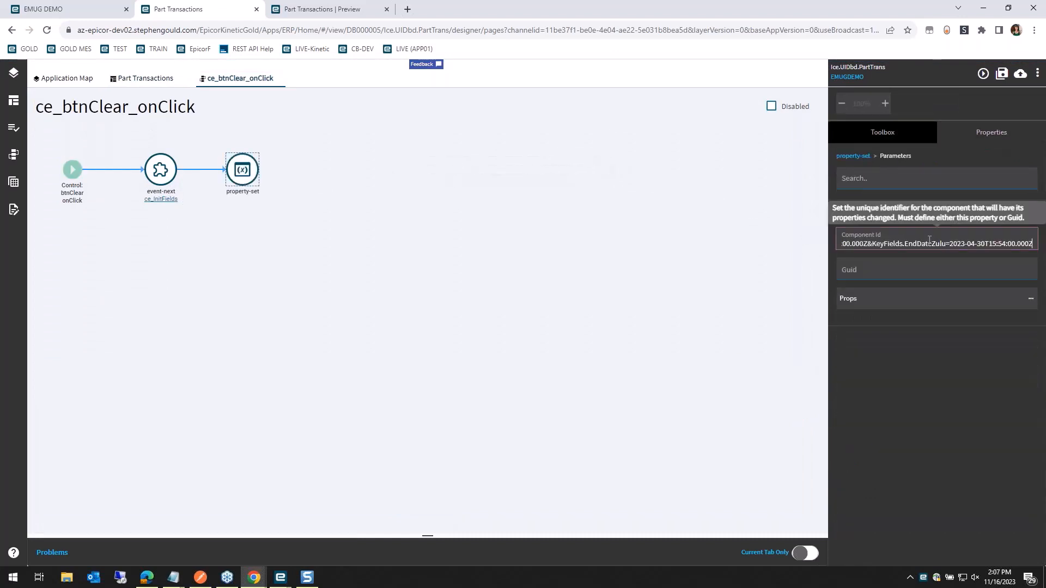
pyautogui.hotkey('ctrl', 'a')
pyautogui.click(926, 270)
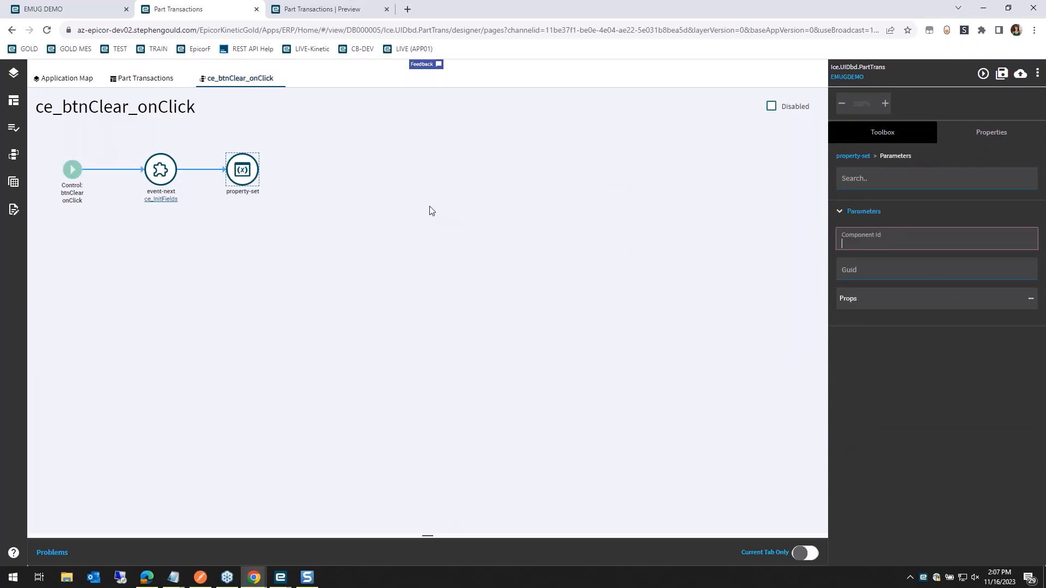
# Copy the Part Transactions panel's Id metaFxPanelCardGridPartTransactions and enter it as the property-set's Component Id in ce_btnClear_onClick.
pyautogui.click(146, 80)
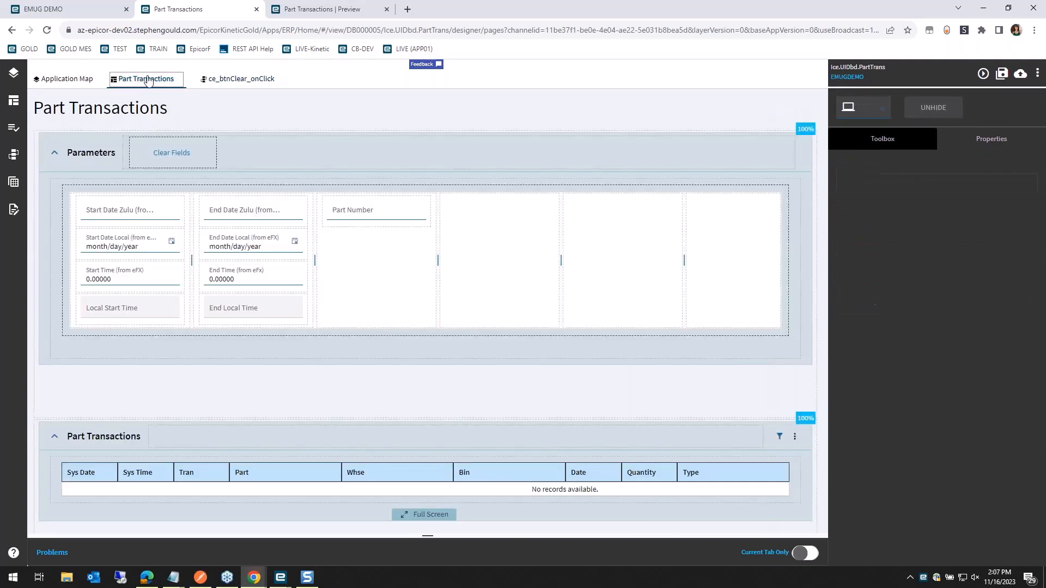
pyautogui.click(809, 490)
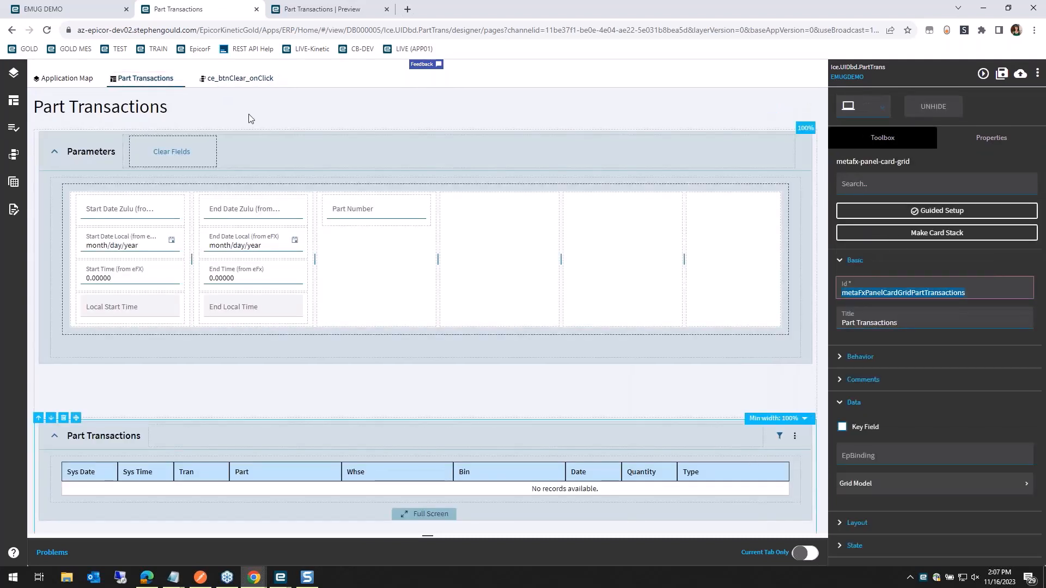
pyautogui.click(238, 78)
pyautogui.click(248, 184)
pyautogui.click(910, 246)
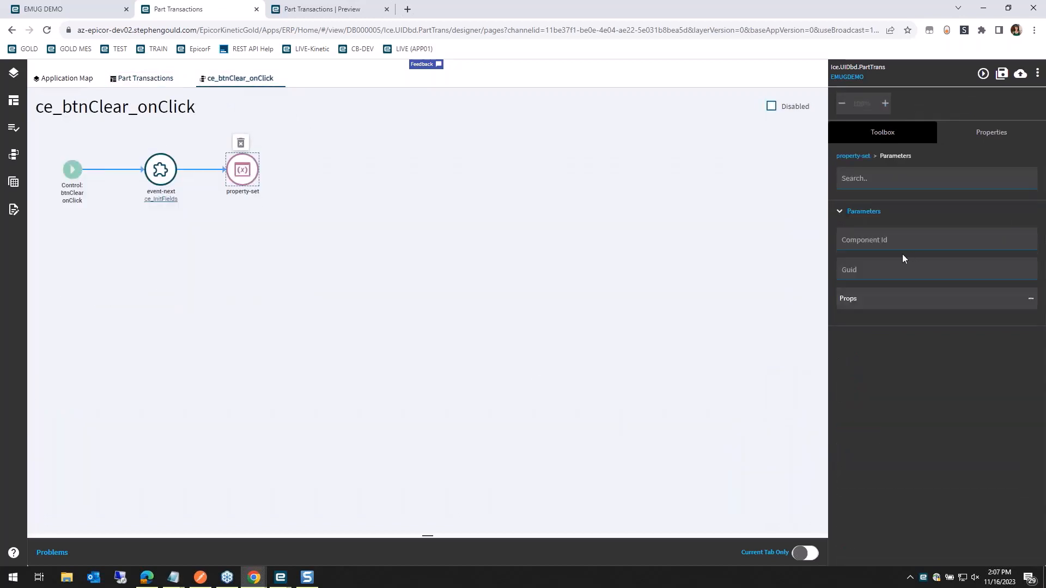
pyautogui.click(896, 240)
pyautogui.hotkey('ctrl', 'v')
# Add an expanded prop with the value false to the property-set in ce_btnClear_onClick, and save the layer.
pyautogui.click(906, 301)
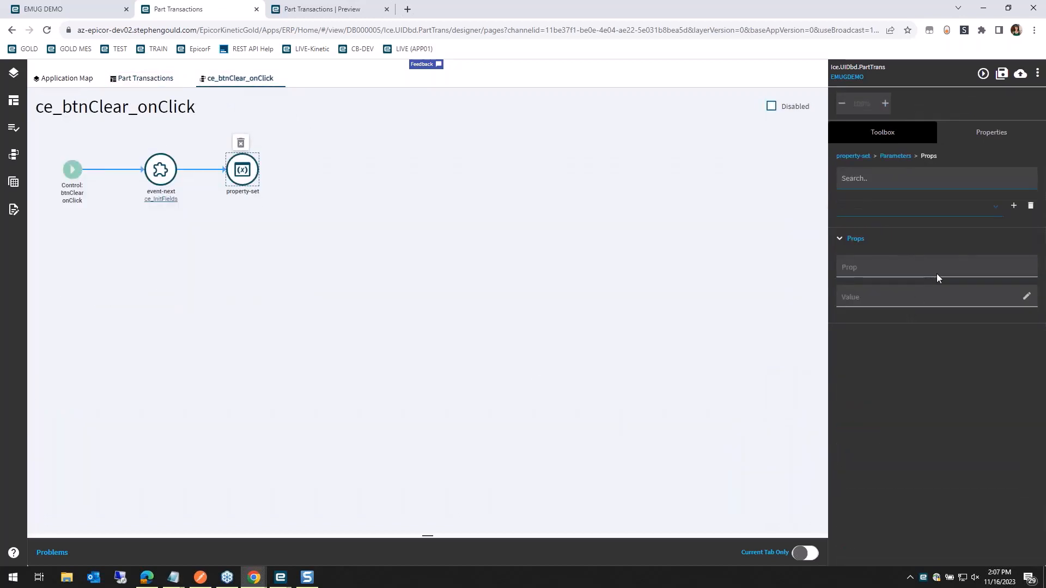
pyautogui.click(913, 264)
pyautogui.write('exa')
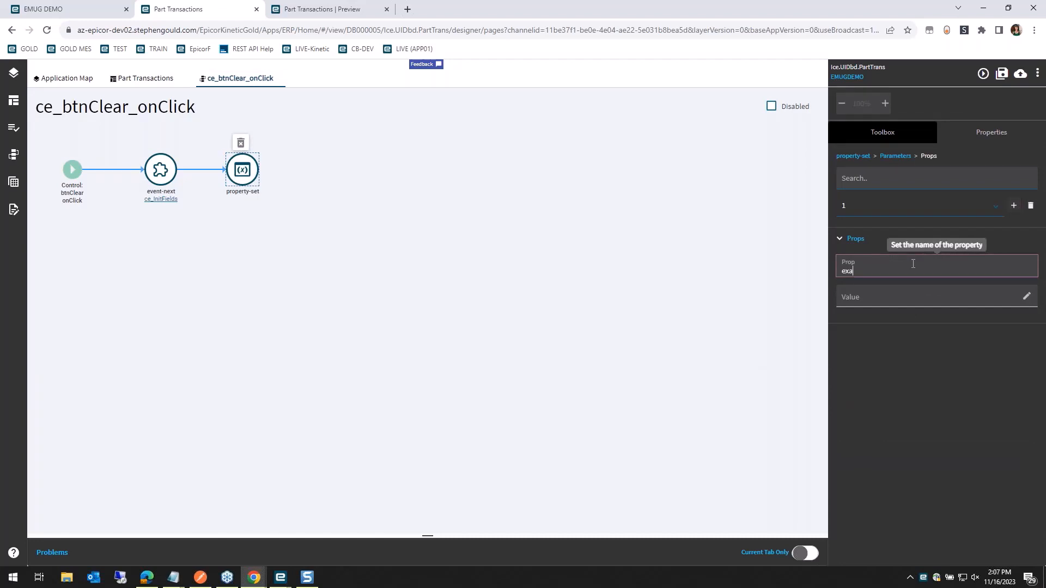
pyautogui.write('ande')
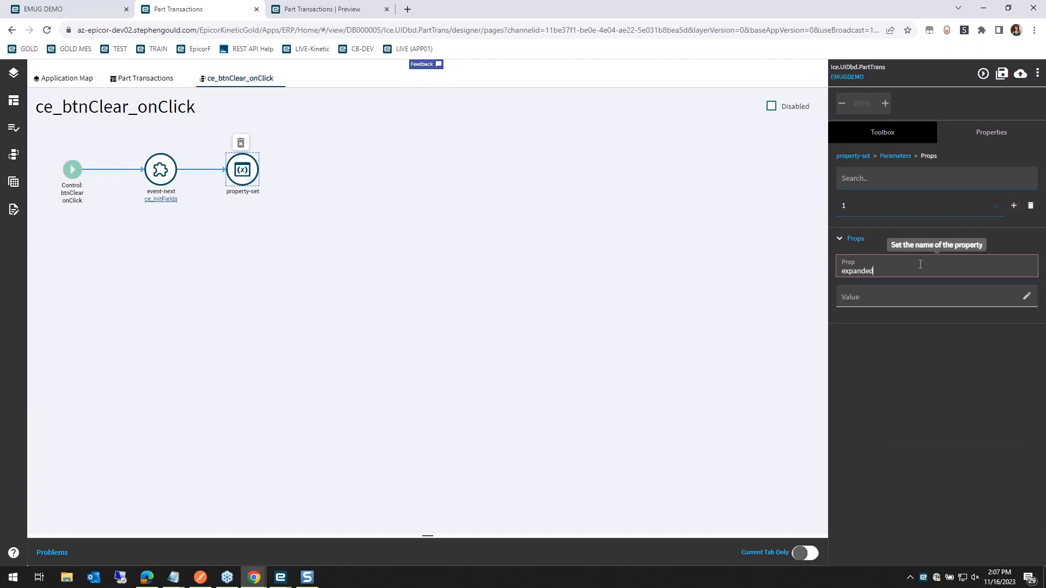
pyautogui.click(1027, 297)
pyautogui.write('false')
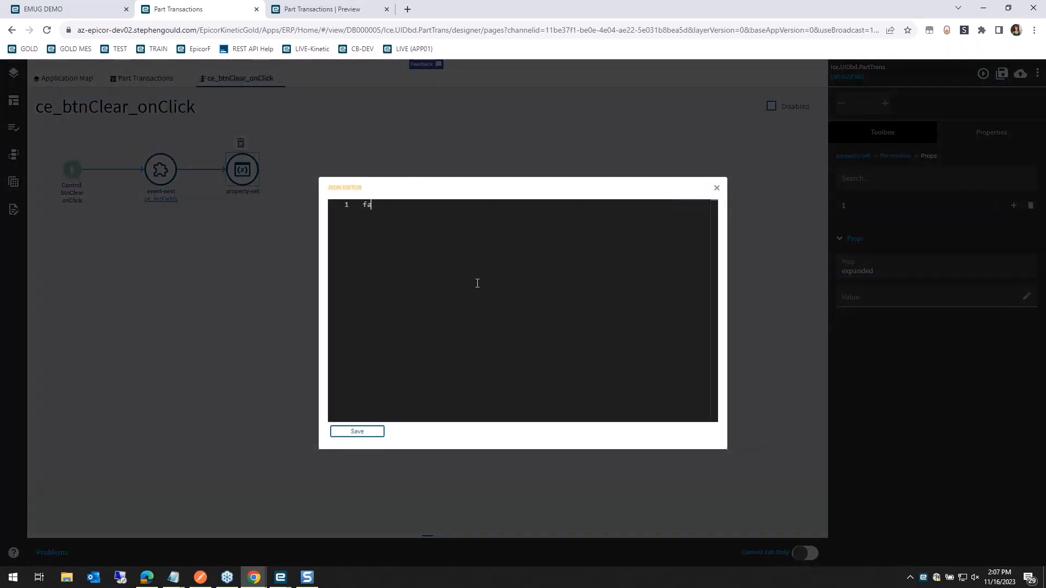
pyautogui.click(359, 431)
pyautogui.click(1001, 73)
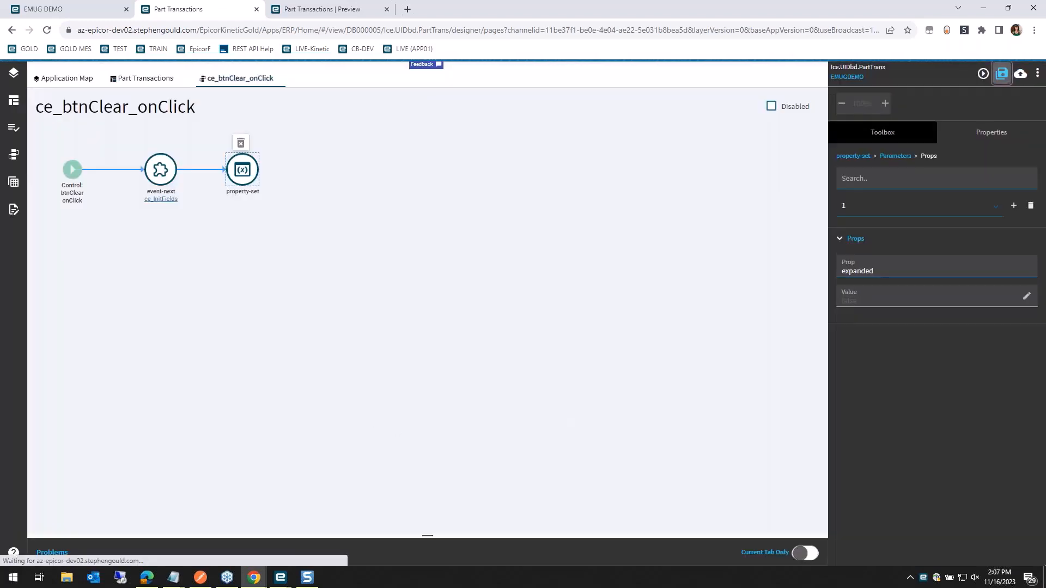
# Preview the app with the saved preview URL from EMUG.txt containing the part and date parameters, and clear the fields.
pyautogui.click(984, 76)
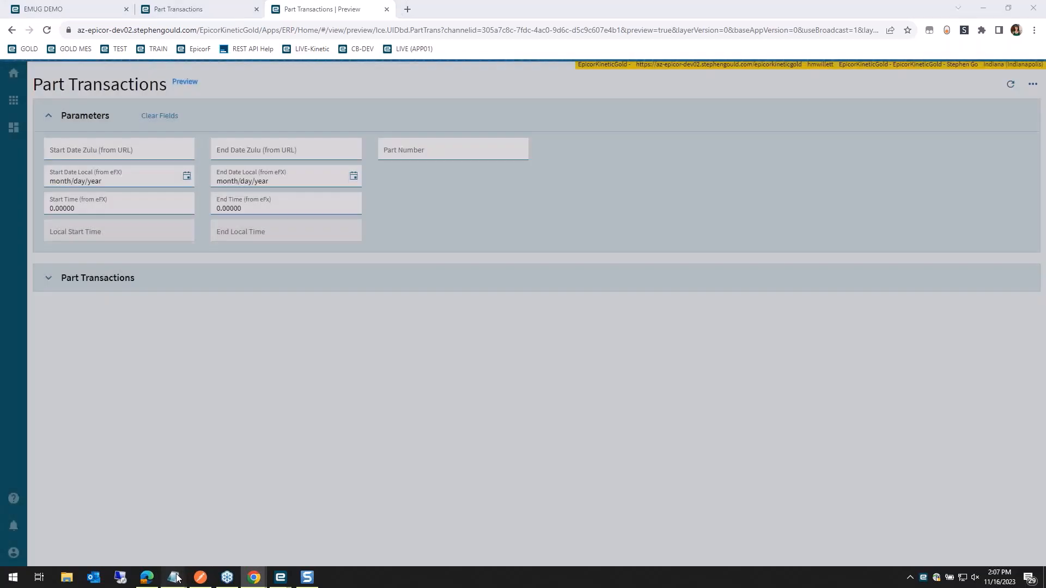
pyautogui.moveTo(173, 578)
pyautogui.click(154, 540)
pyautogui.moveTo(492, 257); pyautogui.dragTo(112, 237)
pyautogui.hotkey('ctrl', 'c')
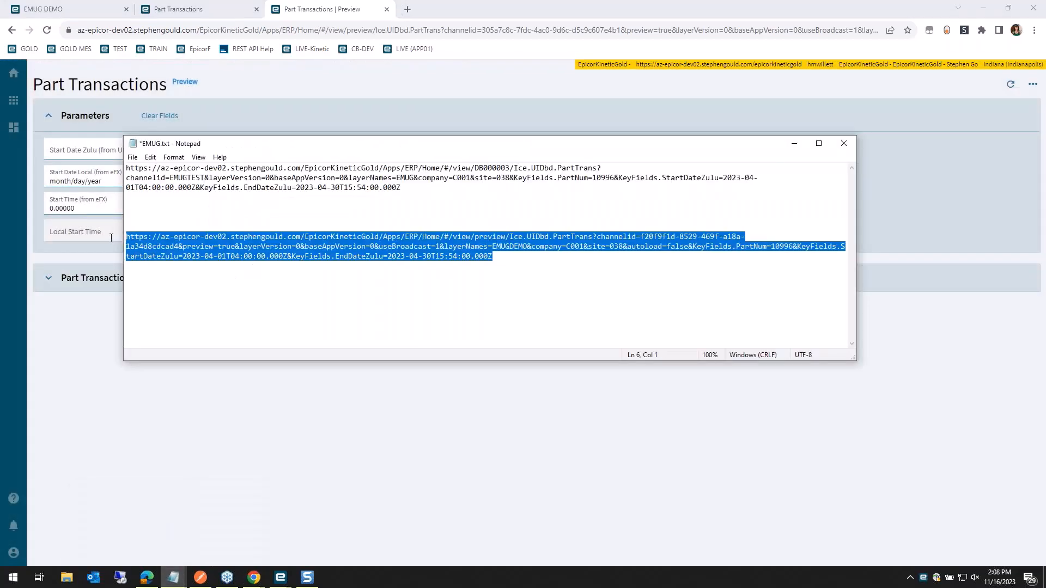
pyautogui.click(226, 30)
pyautogui.hotkey('ctrl', 'v')
pyautogui.press('Return')
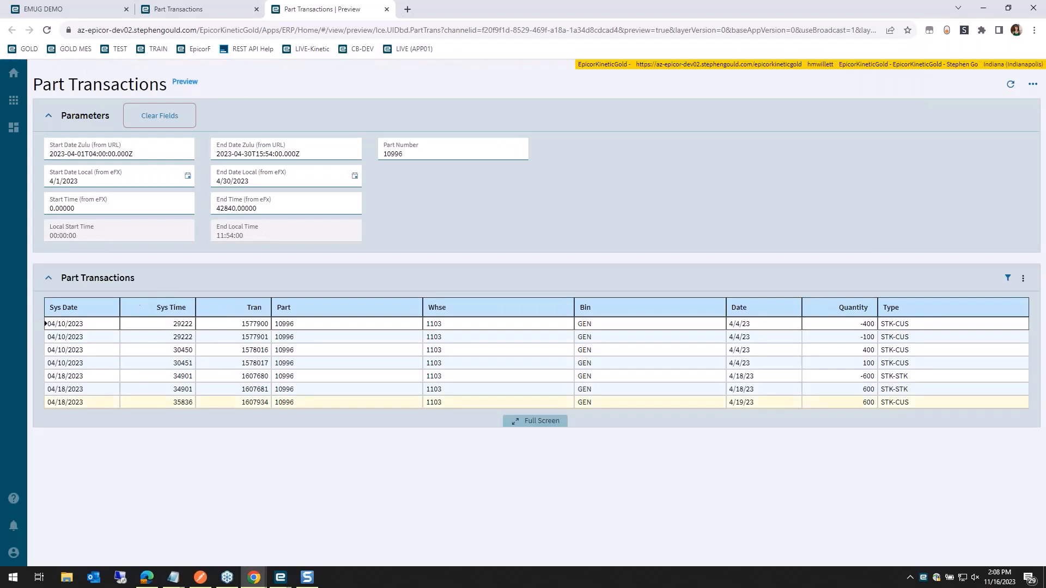
pyautogui.click(157, 117)
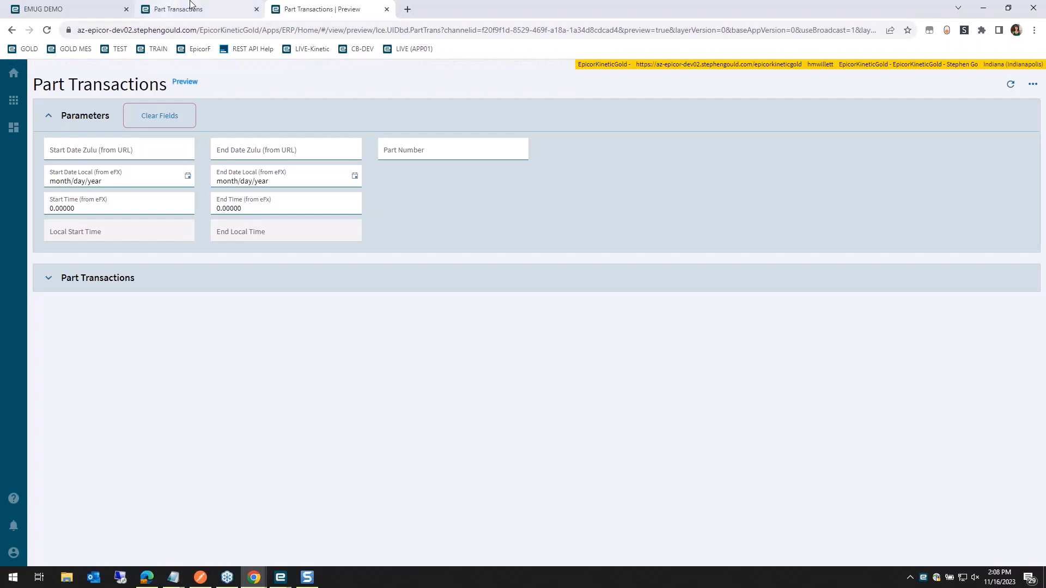
# Publish the EMUGDEMO layer from the designer, committing the changes with the comment "It's done!!".
pyautogui.click(172, 7)
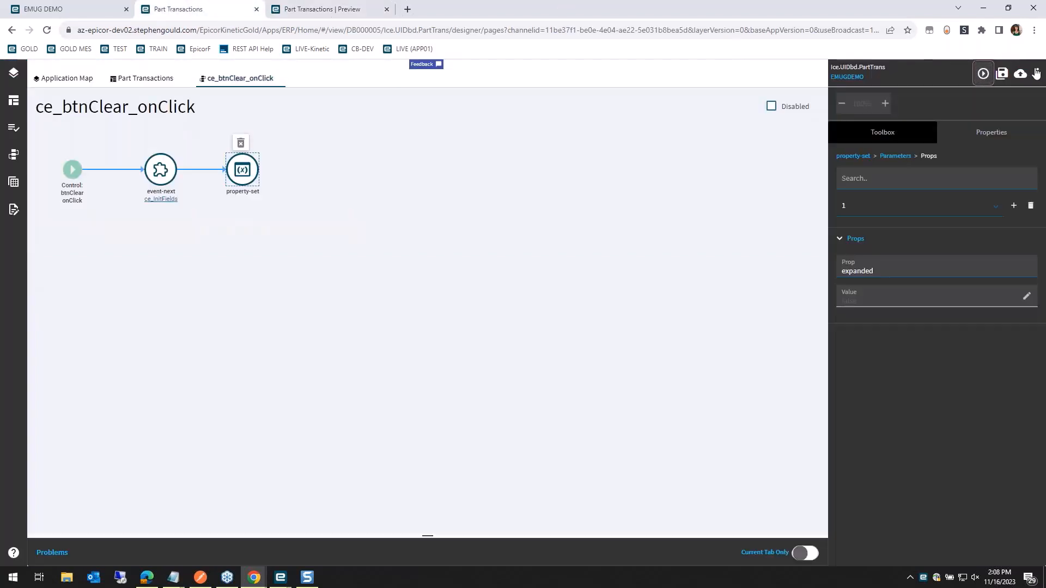
pyautogui.click(1020, 73)
pyautogui.click(982, 90)
pyautogui.click(924, 164)
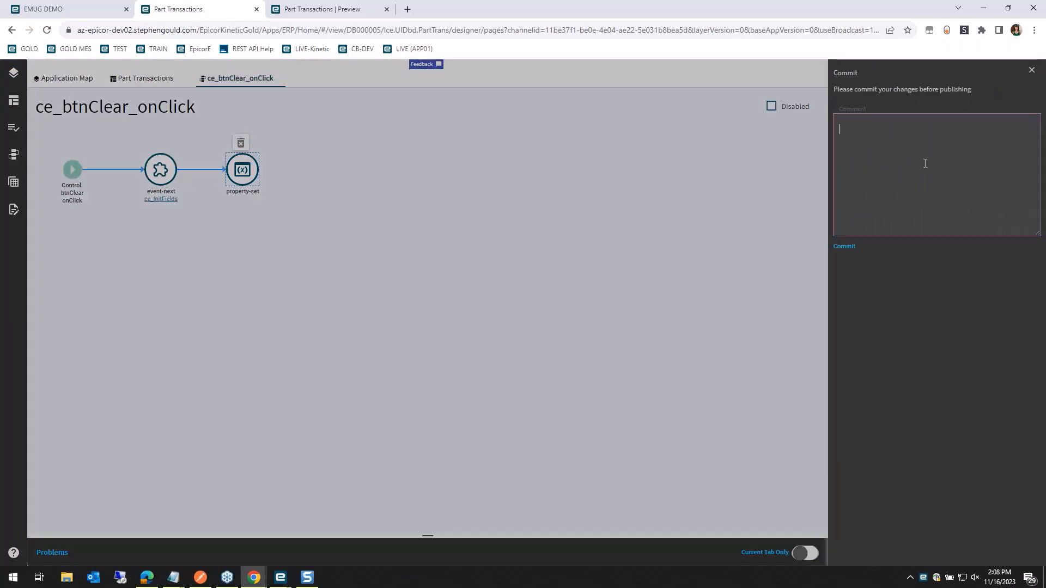
pyautogui.write("It's done!!")
pyautogui.press('Tab')
pyautogui.press('Return')
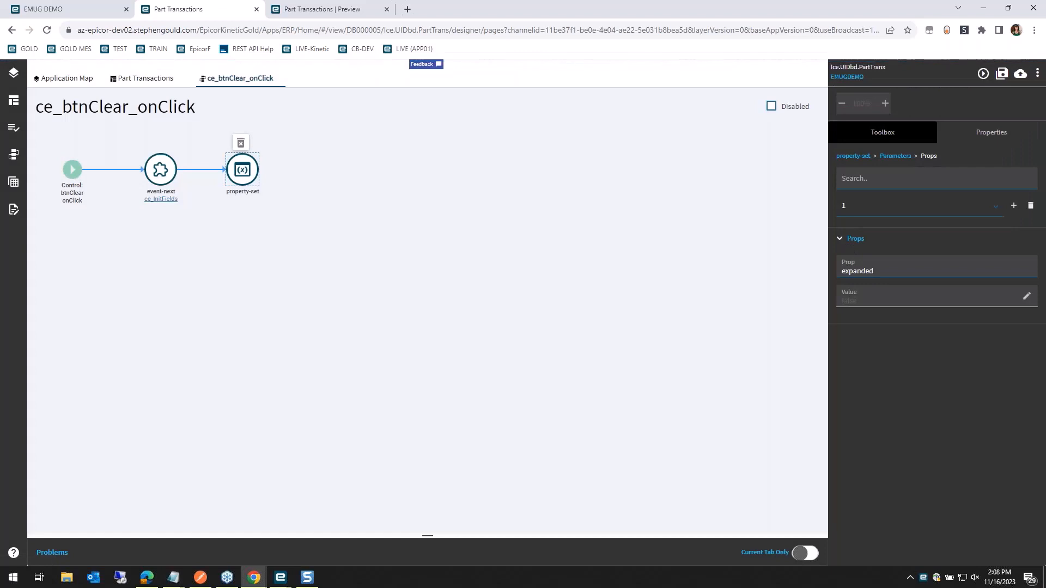
# Close the old EMUG DEMO page and reopen EMUG DEMO from the recent menu items on the GOLD home page.
pyautogui.click(115, 4)
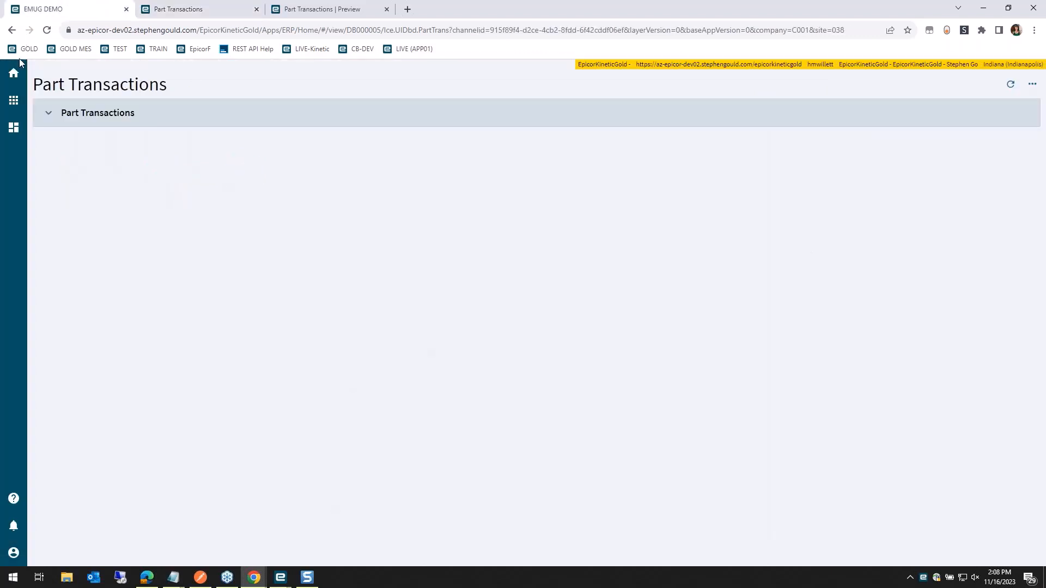
pyautogui.click(125, 10)
pyautogui.click(276, 9)
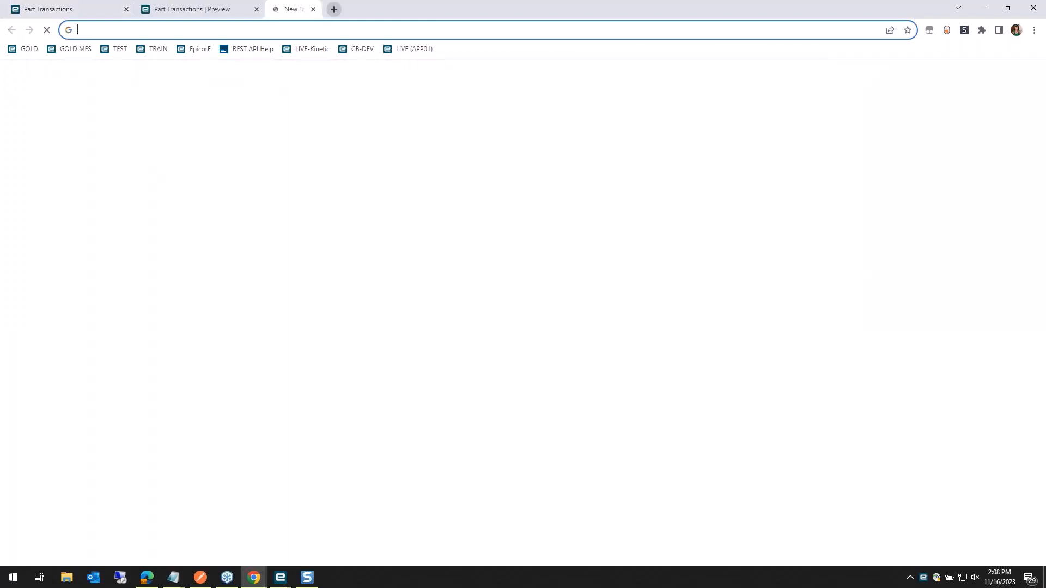
pyautogui.click(24, 49)
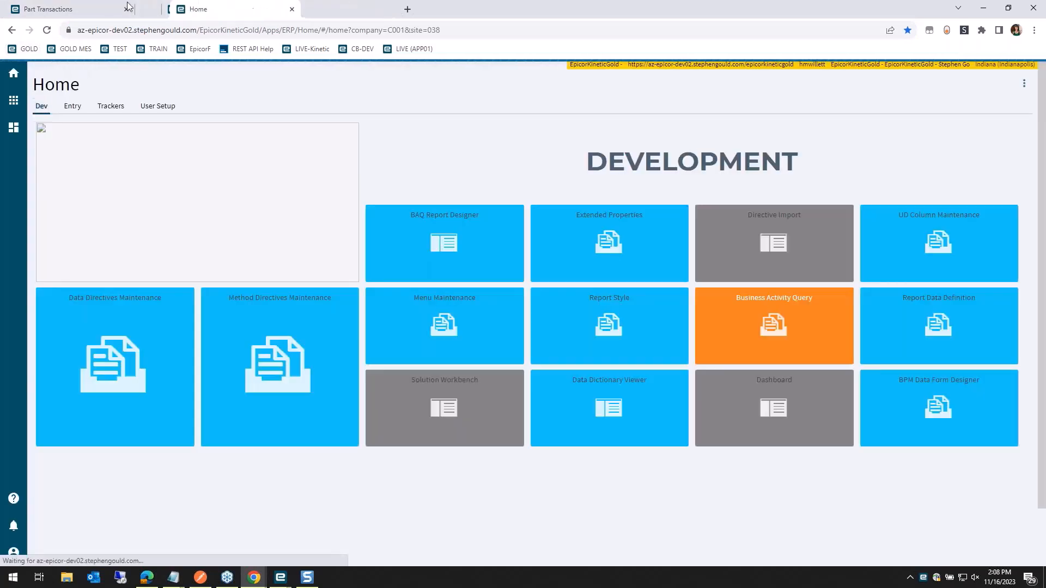
pyautogui.click(14, 100)
pyautogui.click(158, 130)
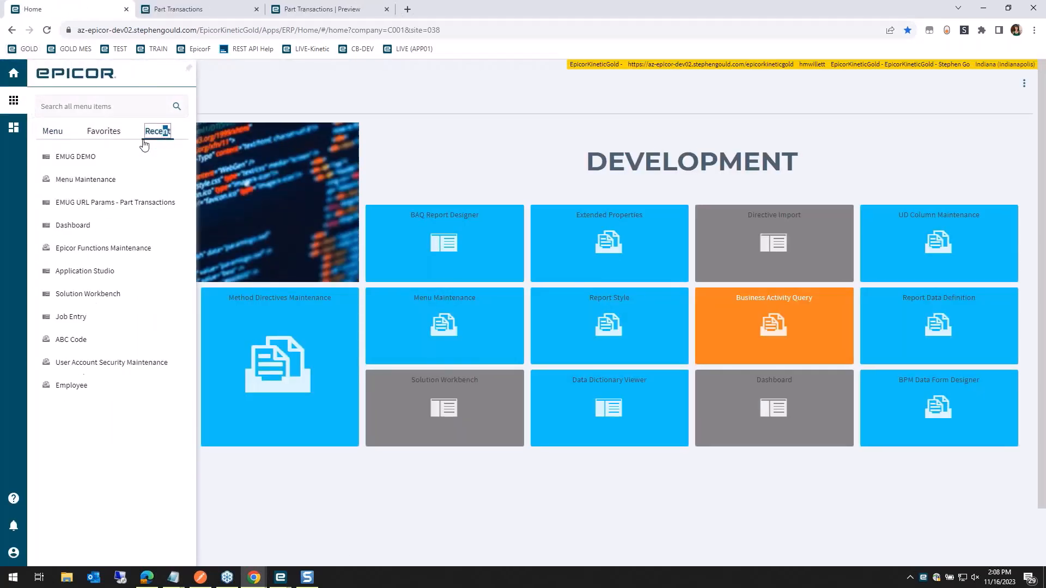
pyautogui.click(74, 157)
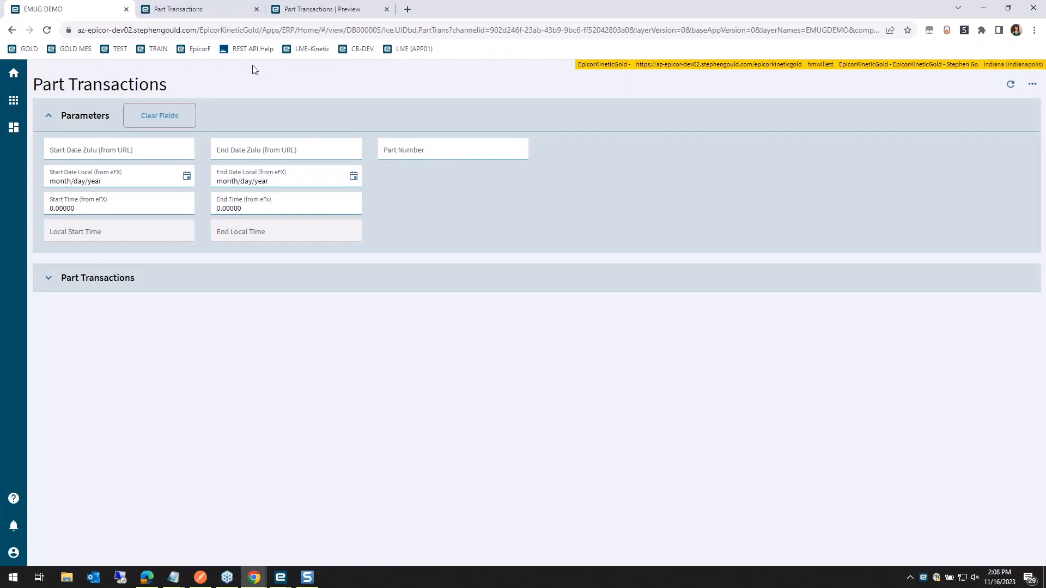
# Copy the published EMUG DEMO app's URL and paste it below the preview URL in EMUG.txt in Notepad.
pyautogui.click(250, 30)
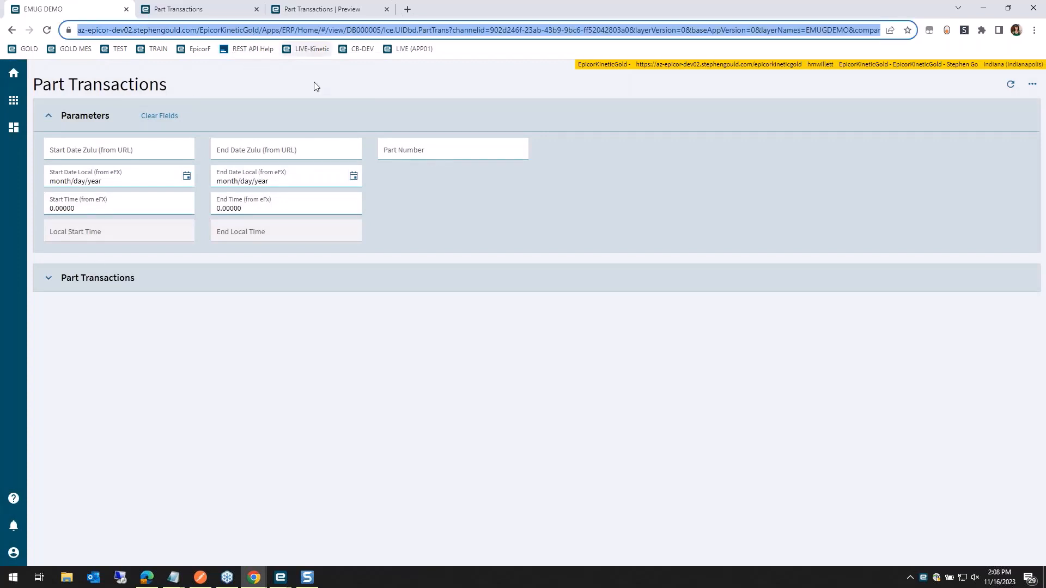
pyautogui.moveTo(173, 577)
pyautogui.click(150, 520)
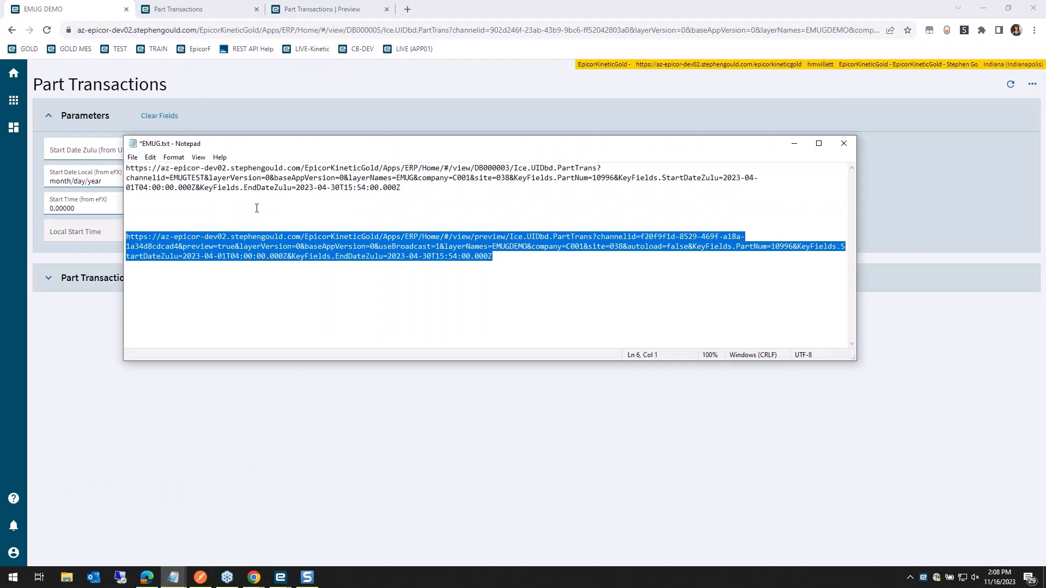
pyautogui.click(405, 238)
pyautogui.moveTo(505, 246); pyautogui.dragTo(476, 237)
pyautogui.click(483, 247)
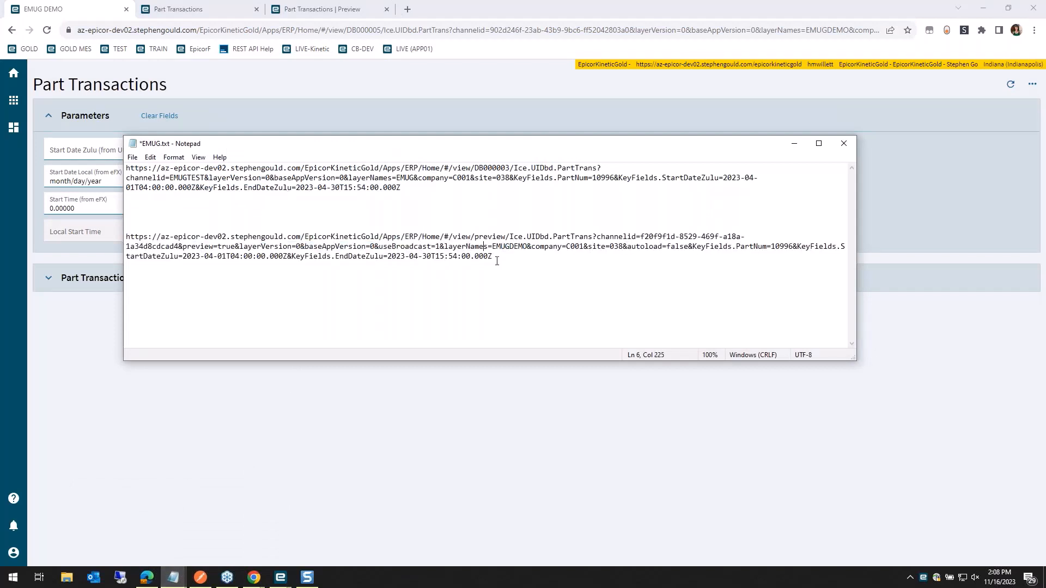
pyautogui.press('Return')
pyautogui.write('https://az-epicor-dev02.stephengould.com/EpicorKineticGold/Apps/ERP/Home/#/view/DB000005/Ice.UIDbd.PartTrans?channelid=902d246f-23ab-43b9-9bc6-ff52042803a0&layerVersion=0&baseAppVersion=0&layerNames=EMUGDEMO&company=C001&site=038')
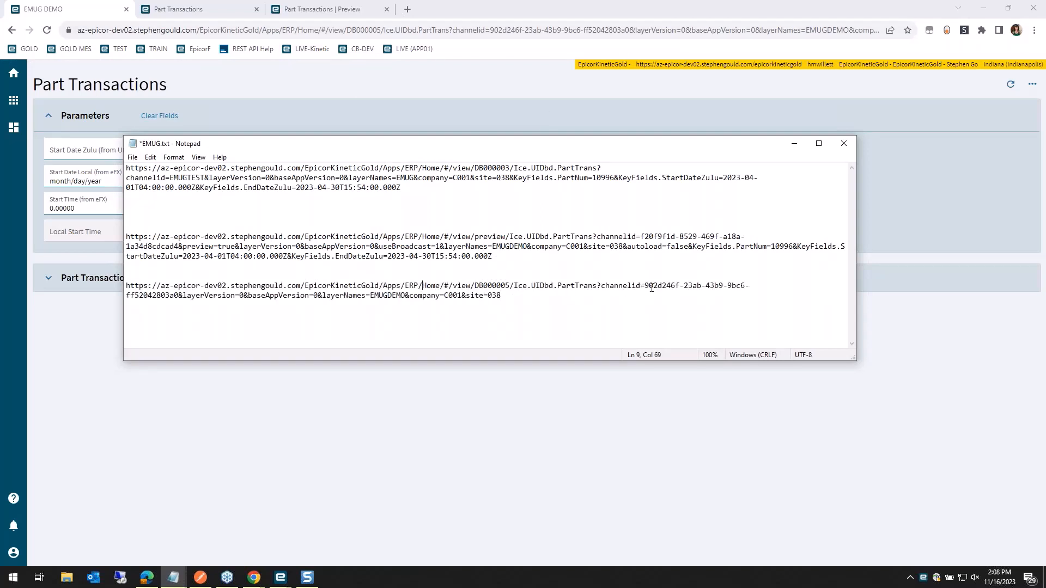
# Set the pasted URL's channelid to EMUG and append the KeyFields parameters for PartNum, StartDateZulu and EndDateZulu copied from an existing URL.
pyautogui.moveTo(645, 285); pyautogui.dragTo(173, 293)
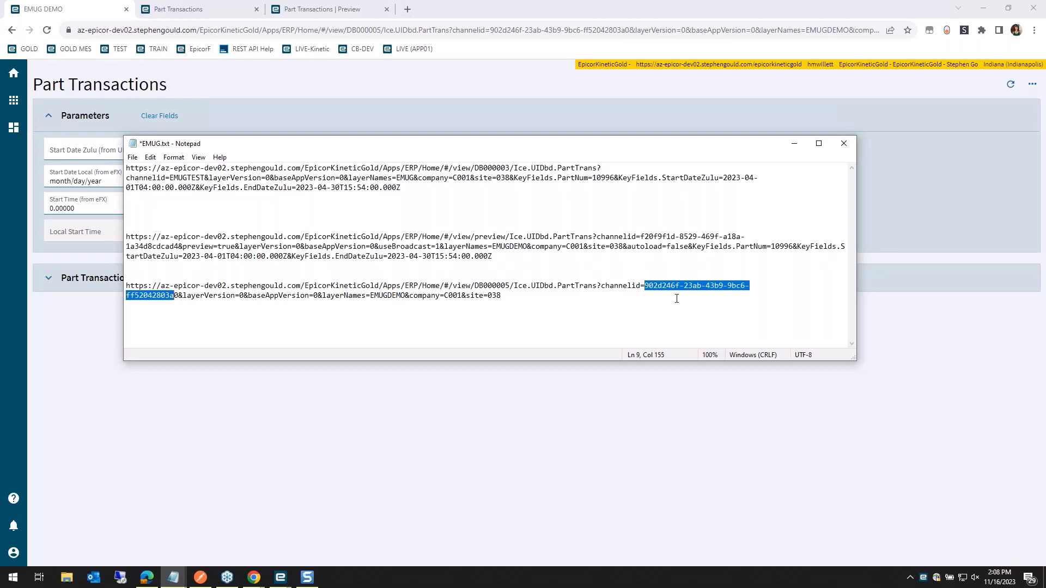
pyautogui.write('EMUG')
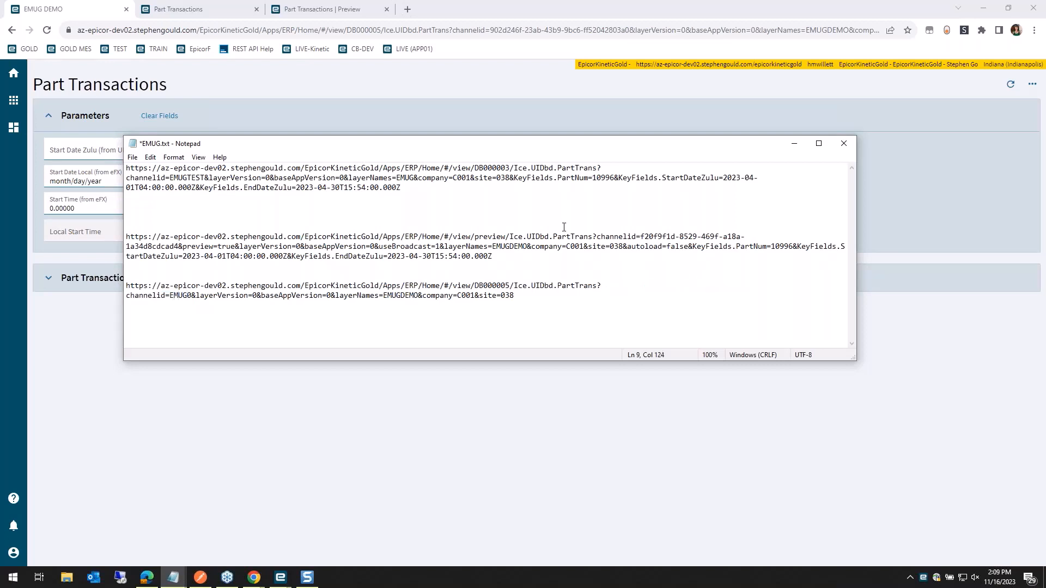
pyautogui.press('Delete')
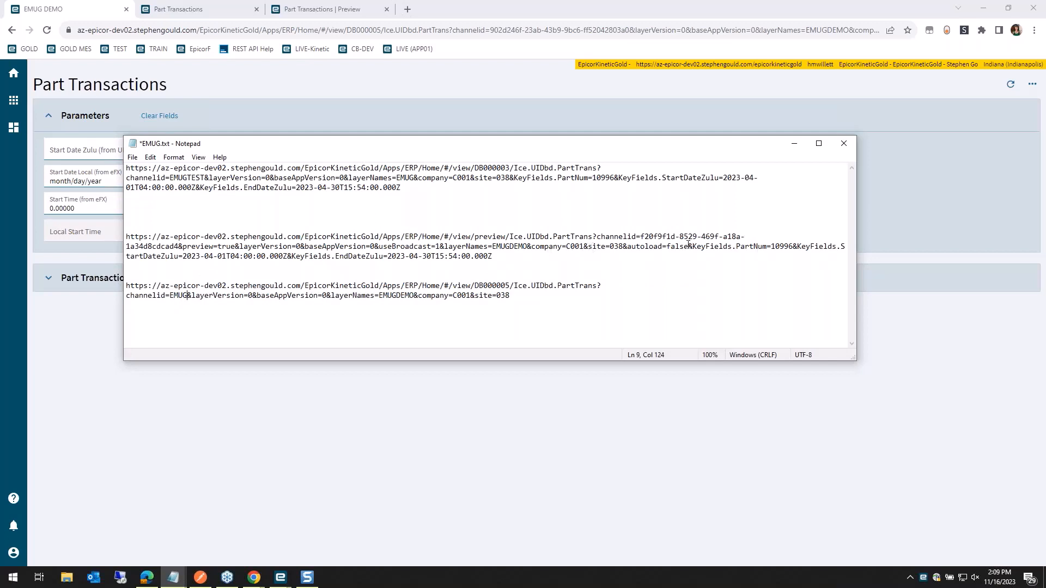
pyautogui.moveTo(688, 246); pyautogui.dragTo(687, 253)
pyautogui.hotkey('ctrl', 'c')
pyautogui.click(539, 291)
pyautogui.hotkey('ctrl', 'v')
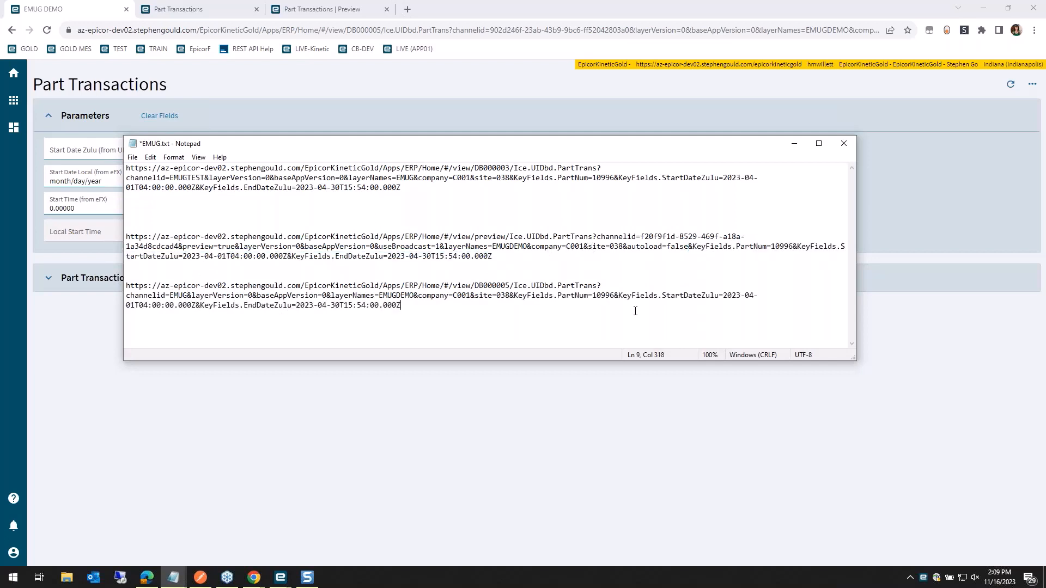
# Open the completed DB000005 URL with its KeyFields parameters in a new browser tab.
pyautogui.moveTo(392, 306); pyautogui.dragTo(107, 289)
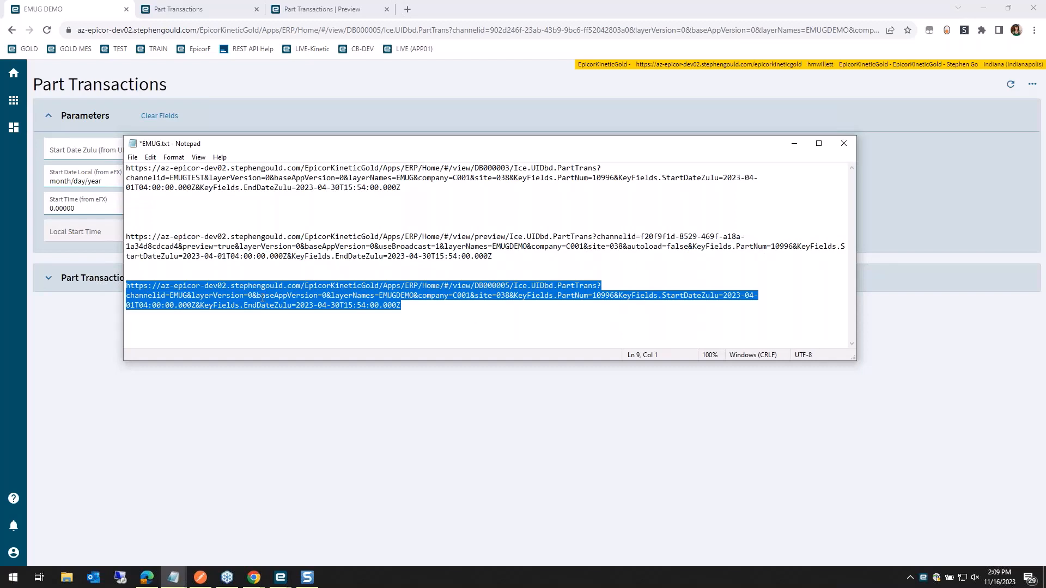
pyautogui.hotkey('ctrl', 'c')
pyautogui.click(408, 9)
pyautogui.hotkey('ctrl', 'v')
pyautogui.press('Return')
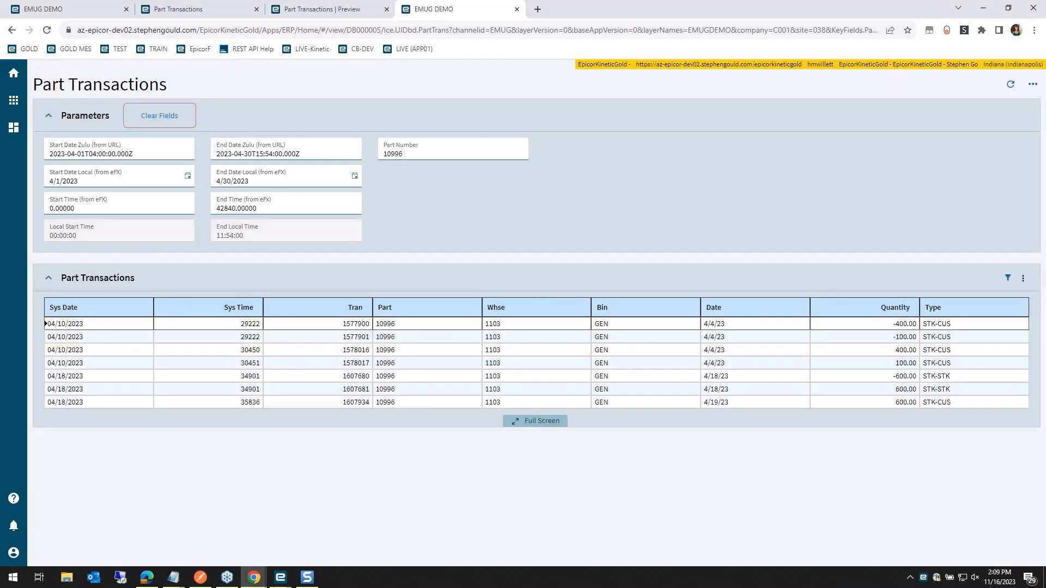
# Change the channelid in the DB000005 URL in EMUG.txt to 0 and return to the browser.
pyautogui.moveTo(174, 576)
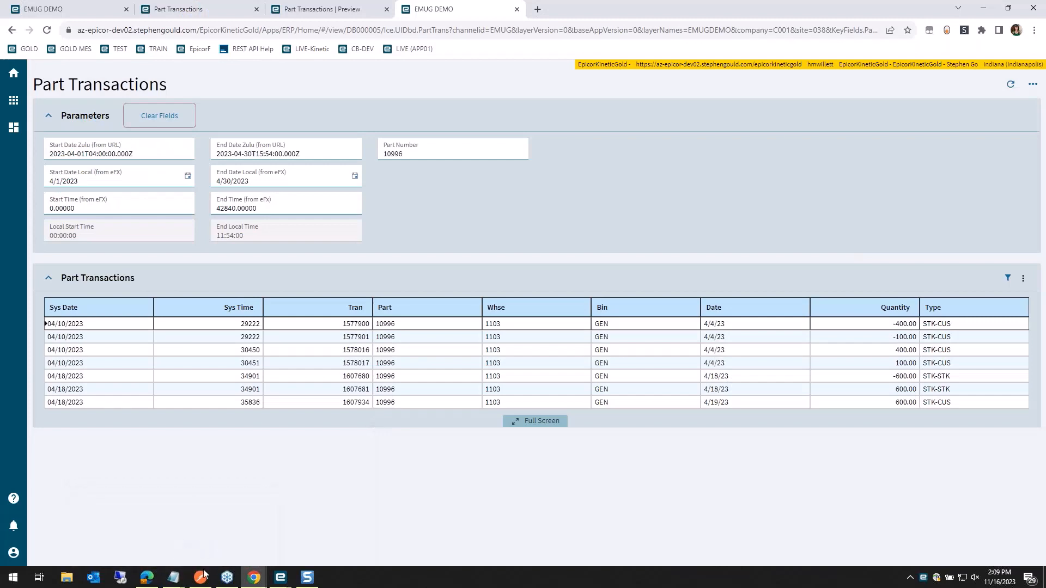
pyautogui.click(176, 579)
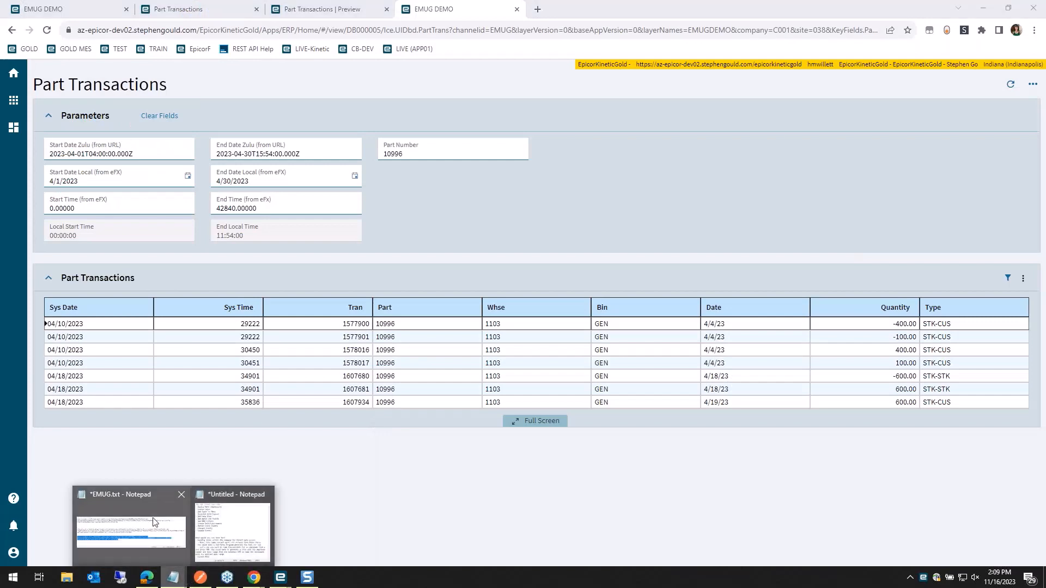
pyautogui.click(131, 531)
pyautogui.click(210, 296)
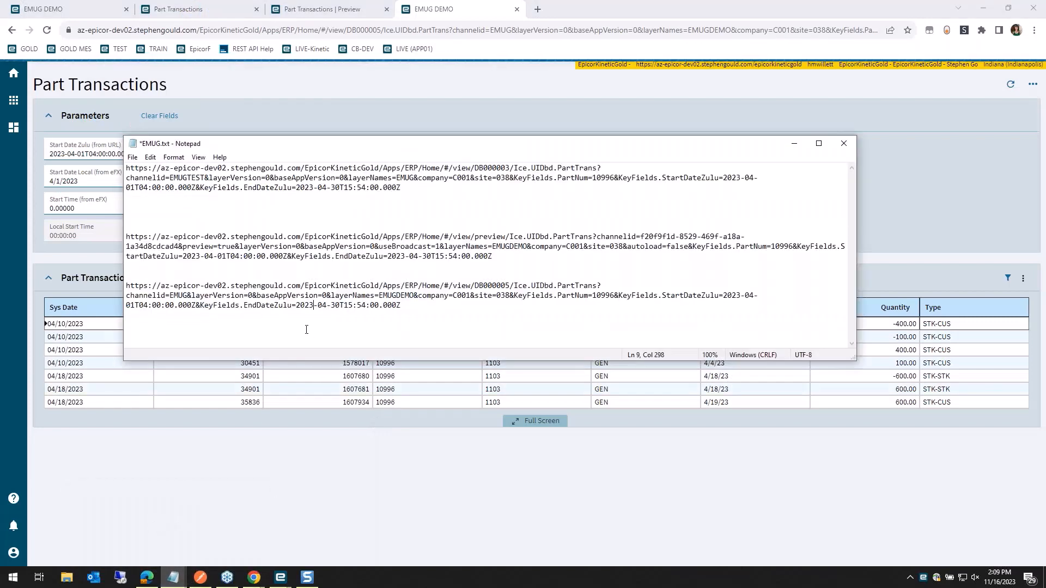
pyautogui.doubleClick(178, 295)
pyautogui.press('BackSpace')
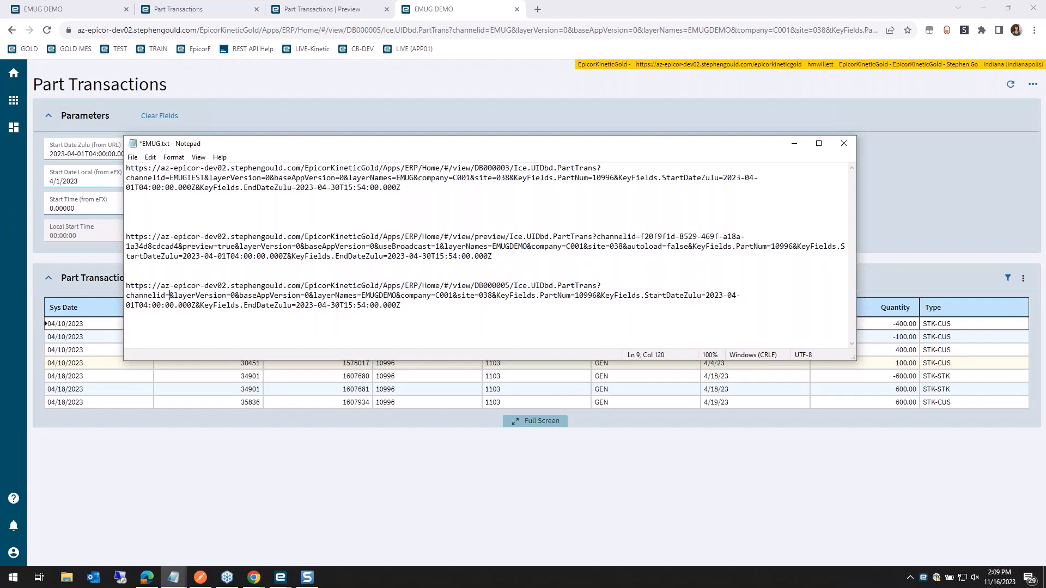
pyautogui.write('0')
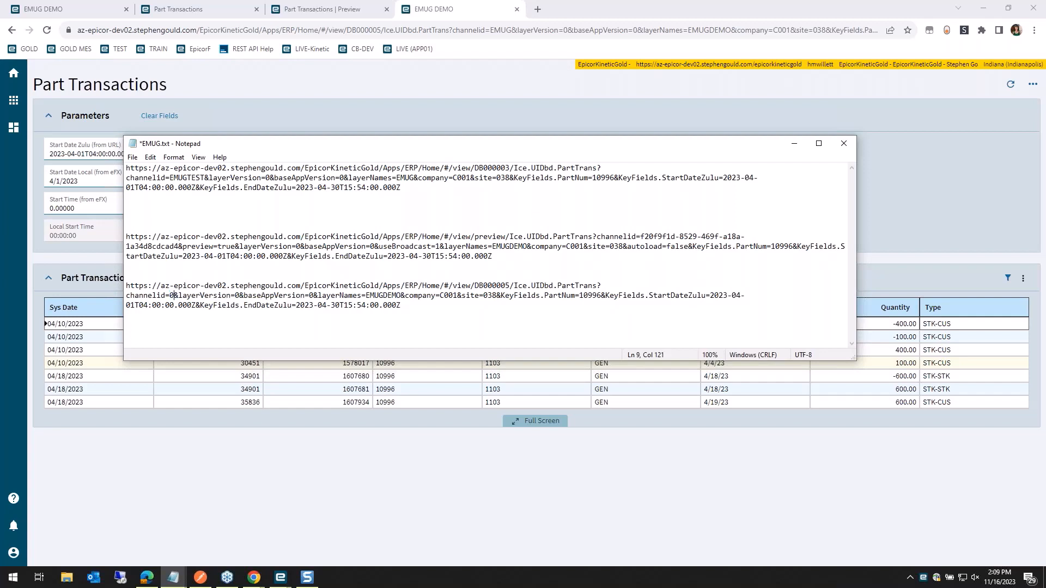
pyautogui.click(500, 532)
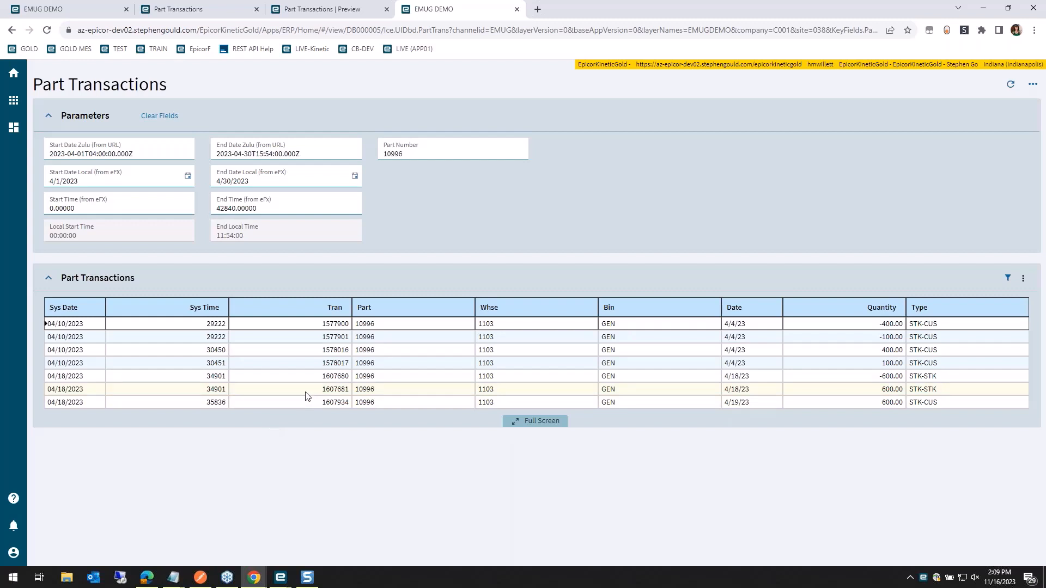
# Add an On Panel Card Expand event to the Part Transactions grid panel card in the dashboard's designer.
pyautogui.click(207, 9)
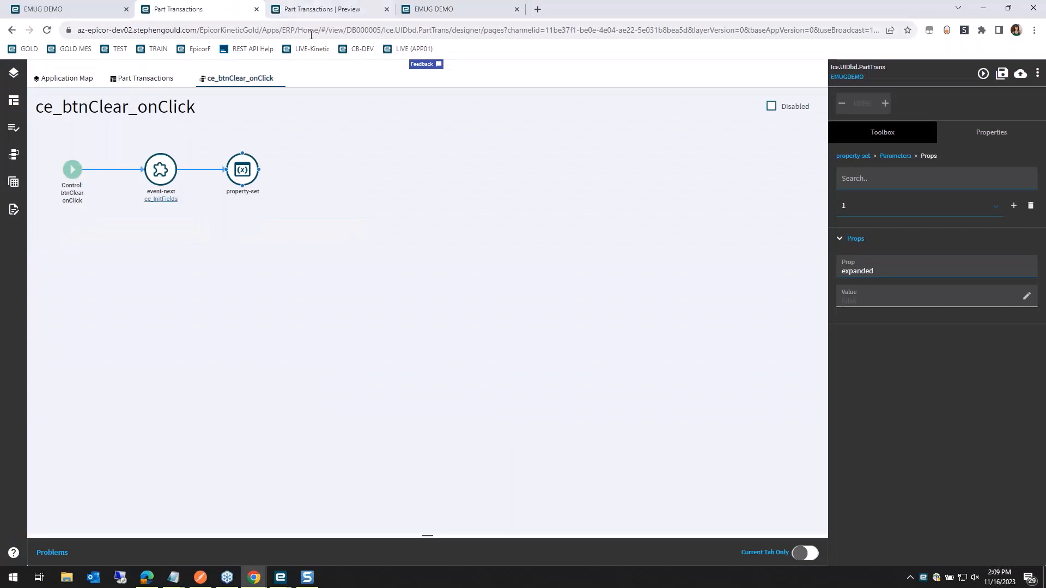
pyautogui.click(141, 78)
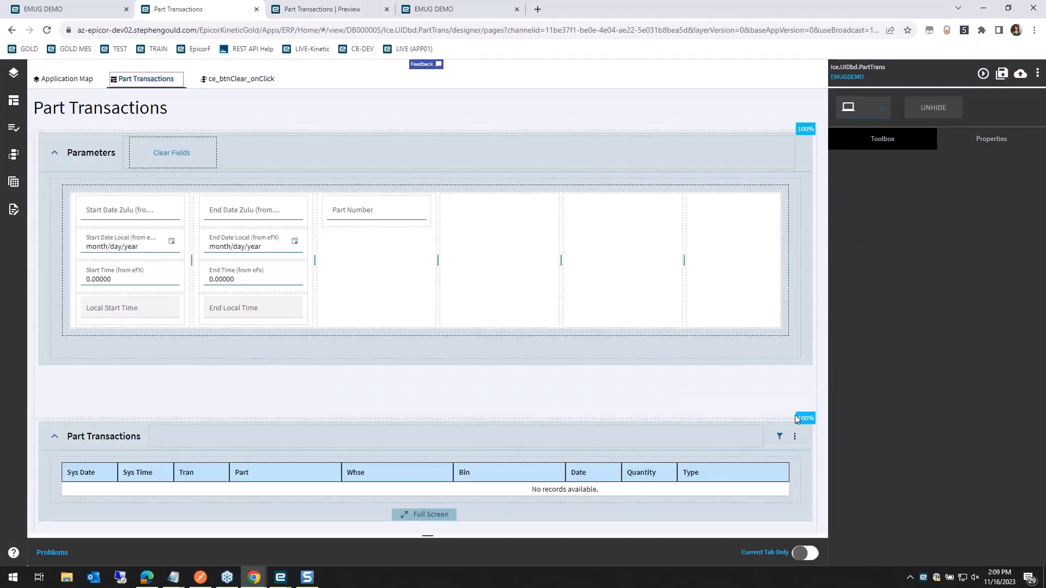
pyautogui.click(809, 468)
pyautogui.click(860, 356)
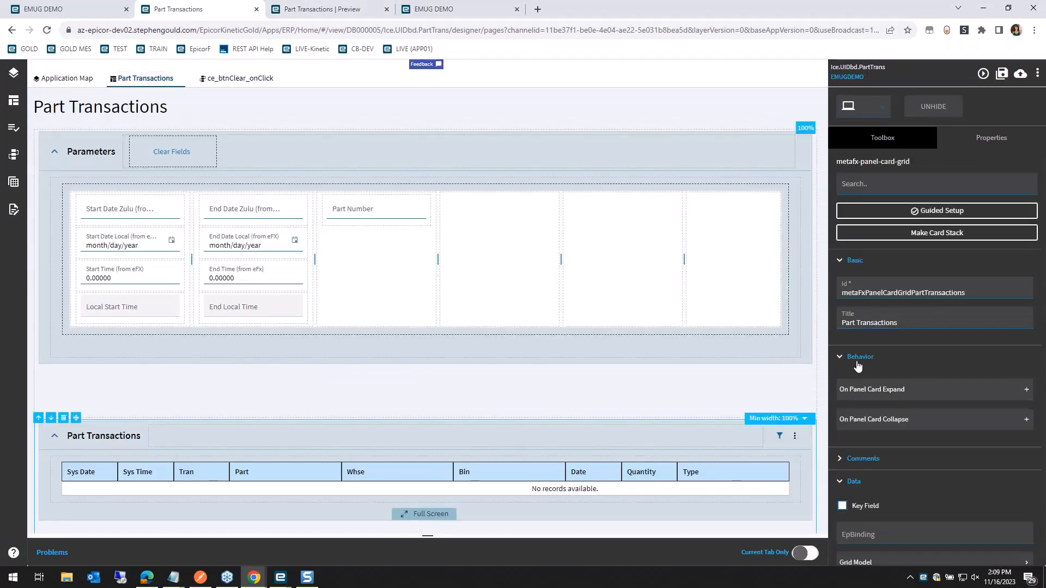
pyautogui.click(874, 399)
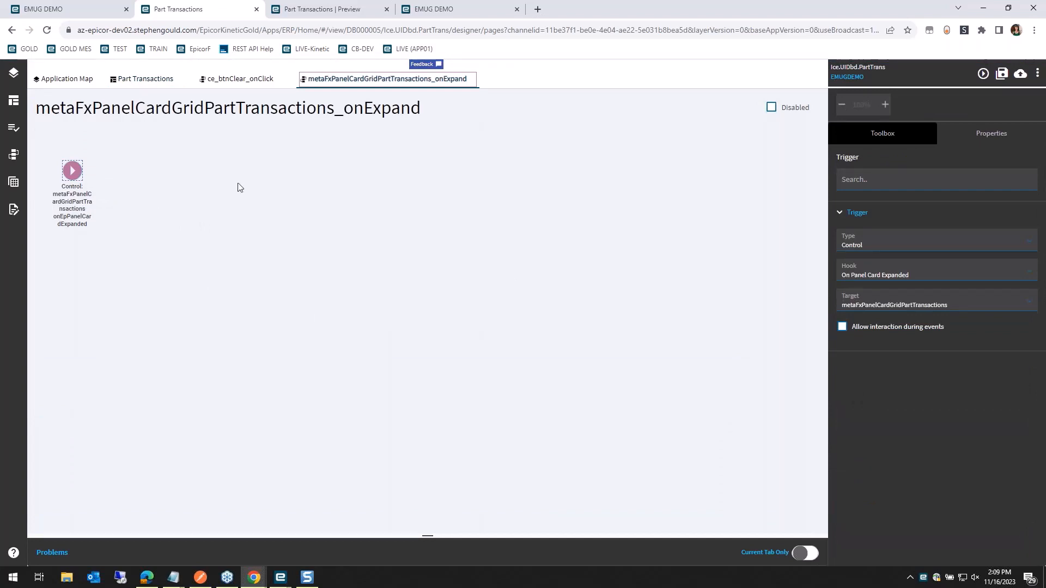
# Search the event's toolbox actions for "ex" and for "can".
pyautogui.click(855, 136)
pyautogui.write('ex')
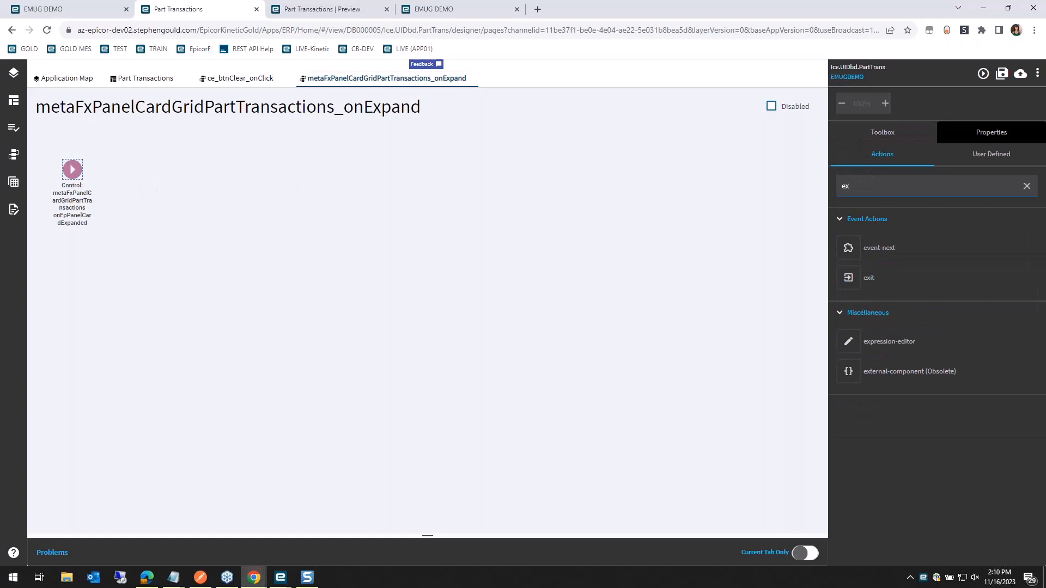
pyautogui.hotkey('ctrl', 'a')
pyautogui.write('can')
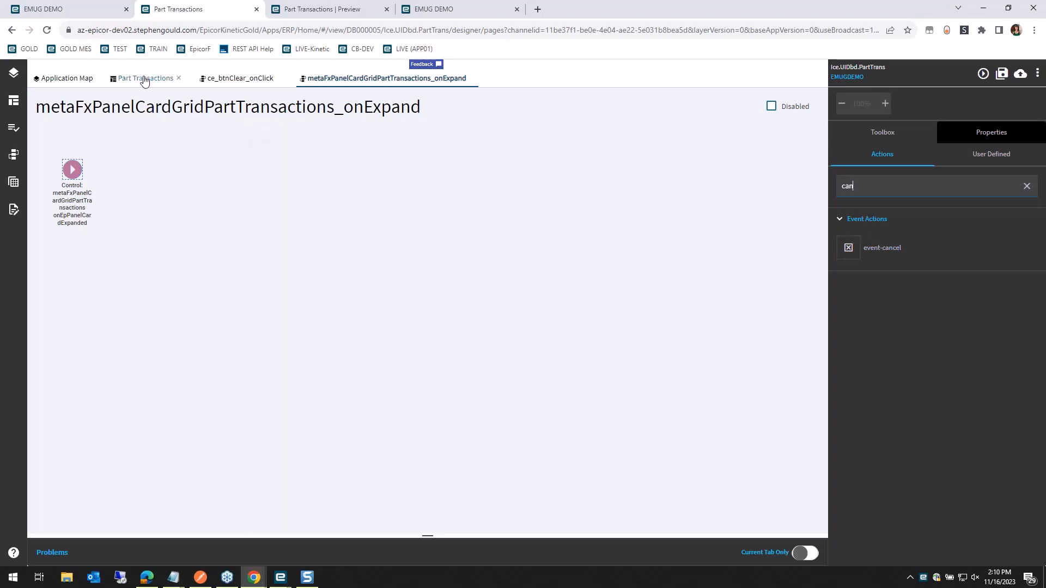
# Create a new data rule and list the actions it offers, leaving its data view empty.
pyautogui.click(14, 127)
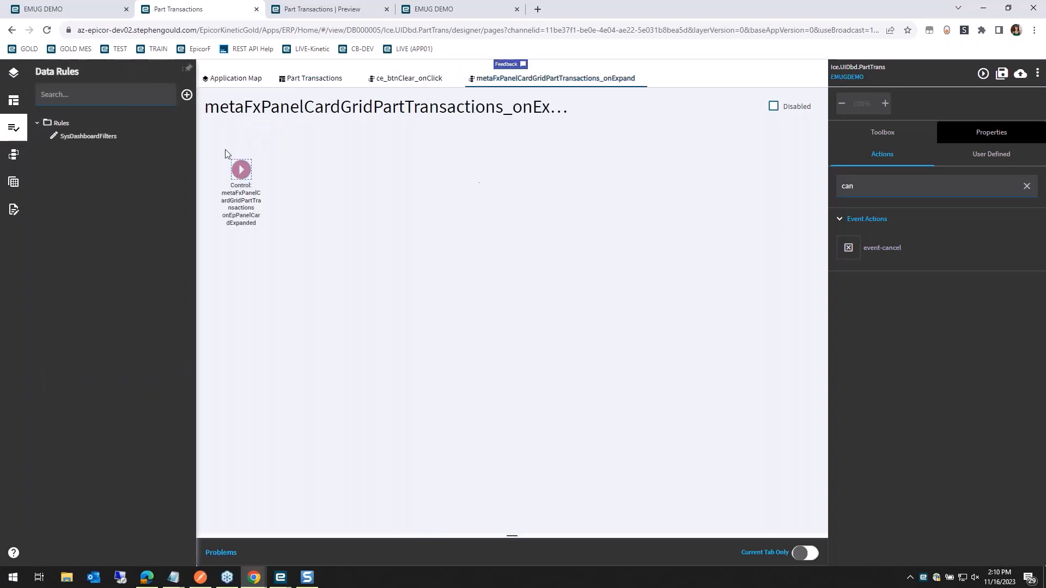
pyautogui.click(187, 95)
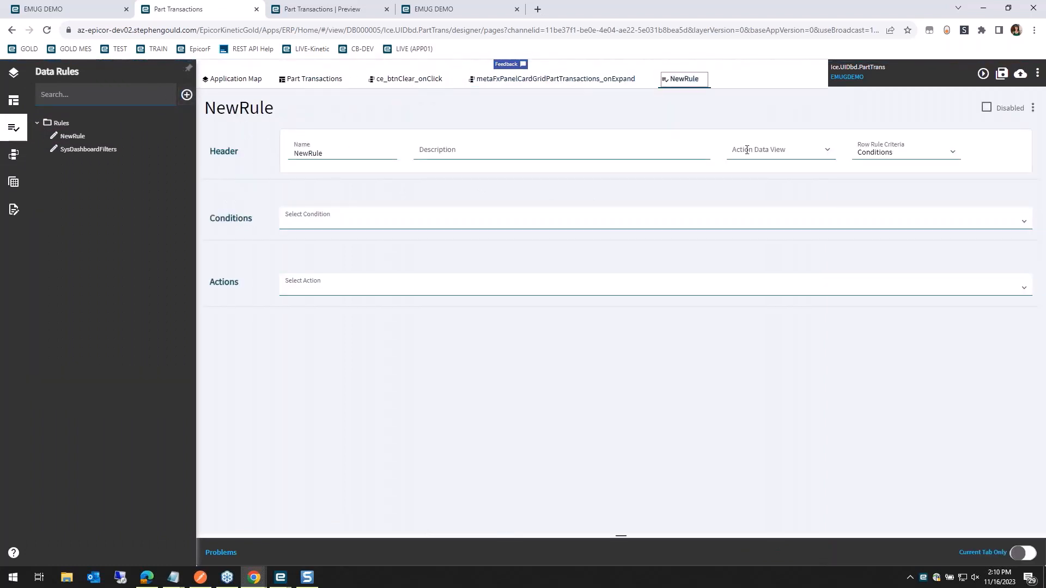
pyautogui.click(746, 150)
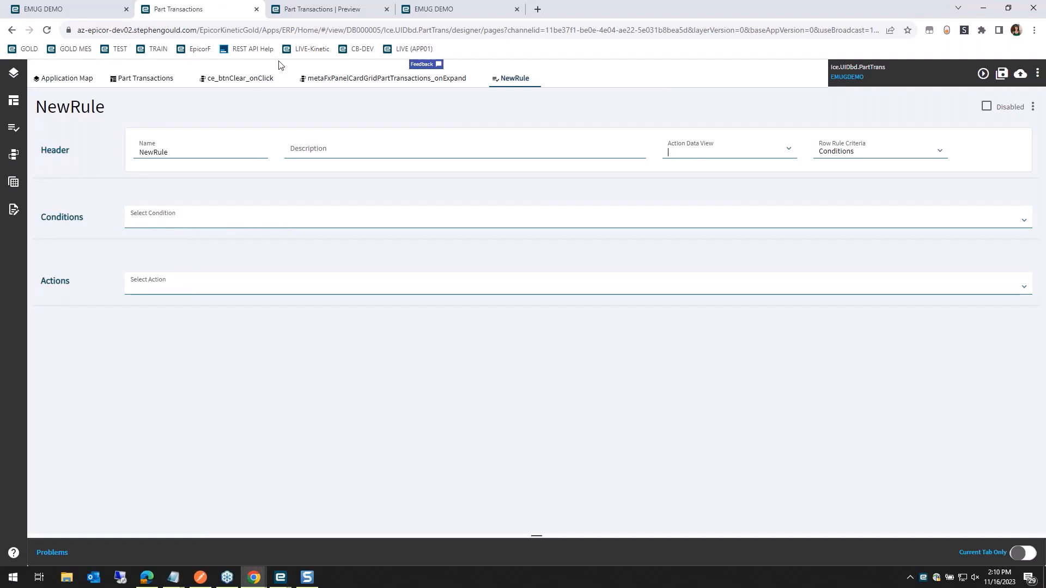
pyautogui.click(182, 292)
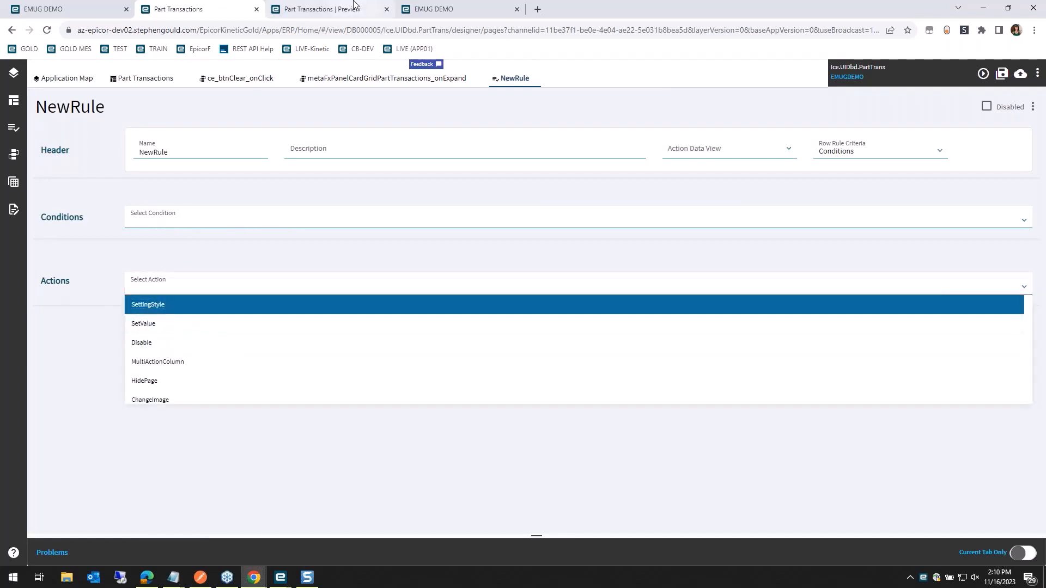
# Remove the layerNames=EMUGDEMO parameter from the Part Transactions preview URL and load the shortened URL.
pyautogui.hotkey('ctrl', 'Tab')
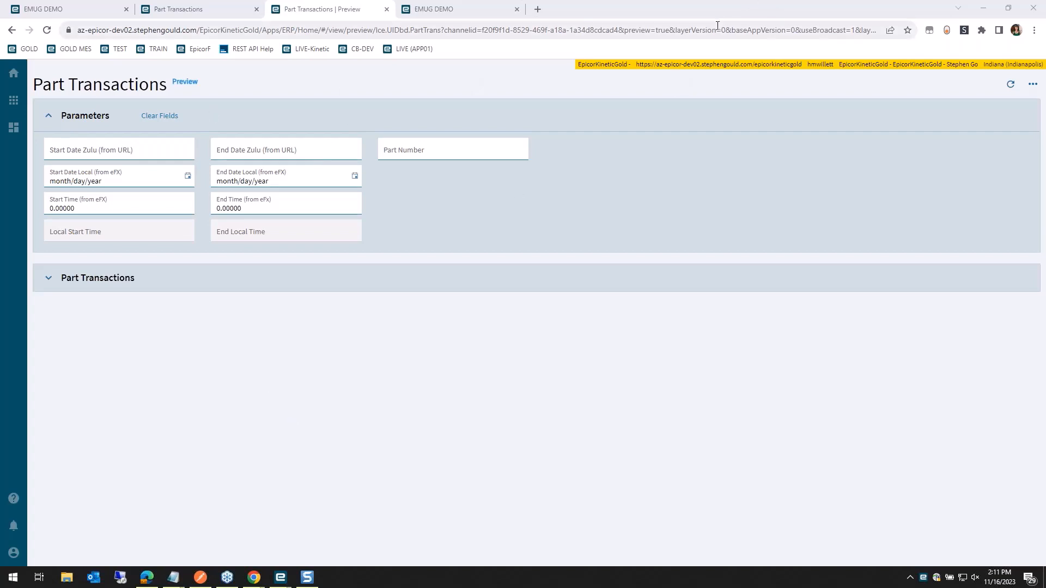
pyautogui.click(750, 30)
pyautogui.click(750, 30)
pyautogui.moveTo(583, 26); pyautogui.dragTo(904, 32)
pyautogui.click(663, 32)
pyautogui.click(550, 31)
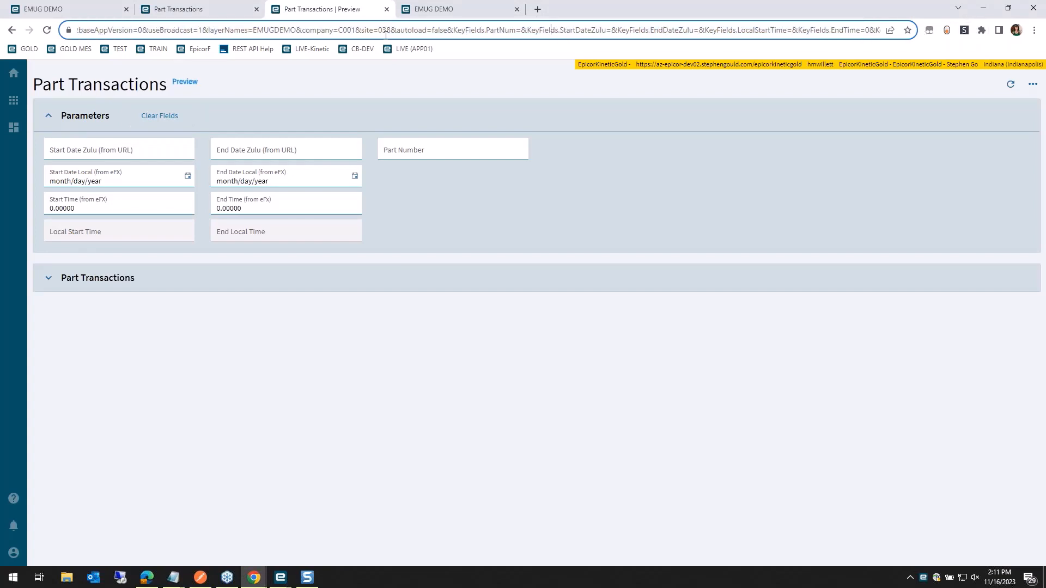
pyautogui.moveTo(203, 30); pyautogui.dragTo(297, 30)
pyautogui.press('BackSpace')
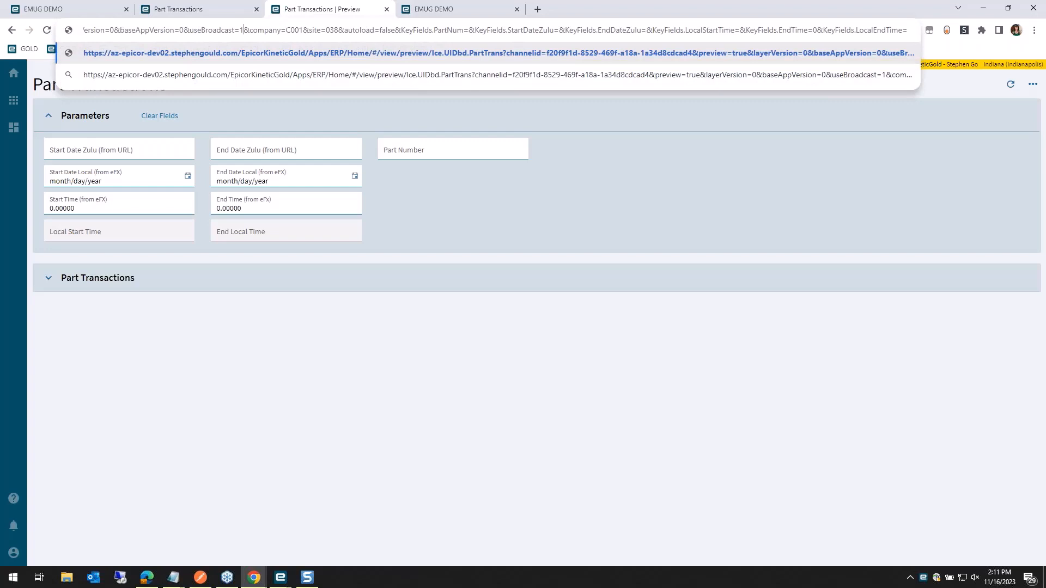
pyautogui.press('Return')
pyautogui.click(318, 29)
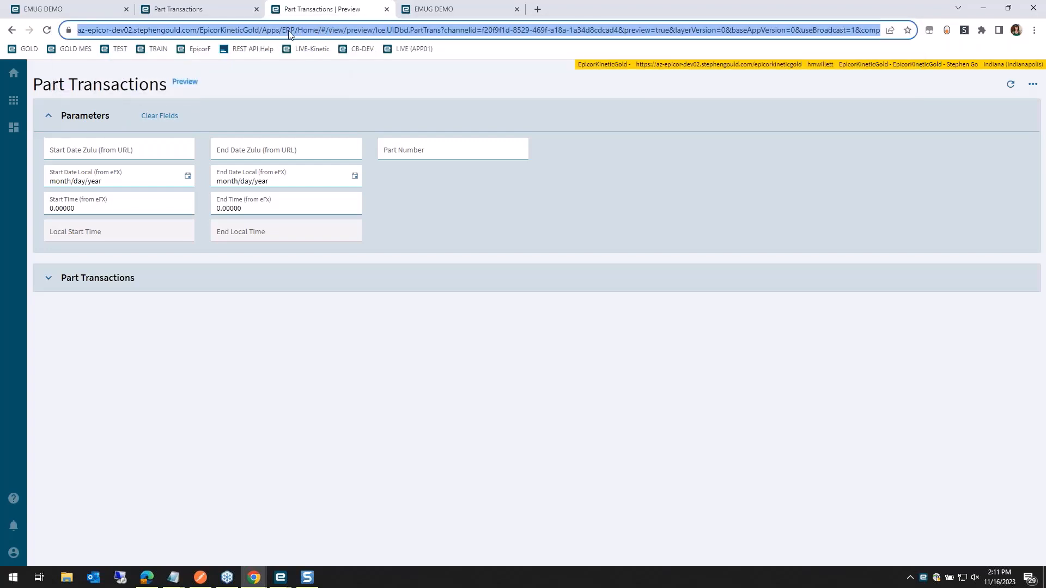
pyautogui.press('Return')
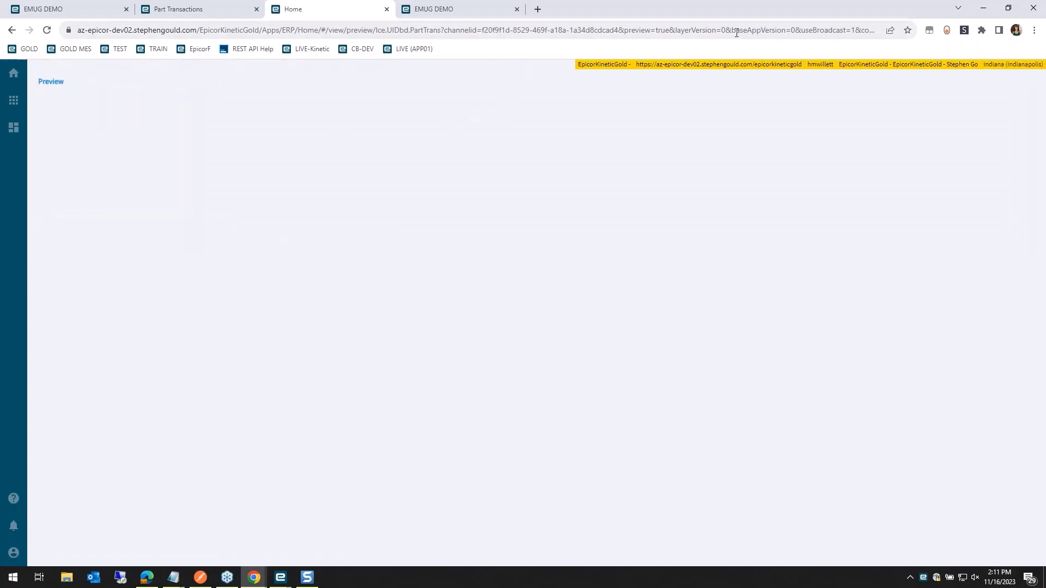
# Replace Ice.UIDbd.PartTrans with DB000005 in the preview URL and load it.
pyautogui.click(99, 4)
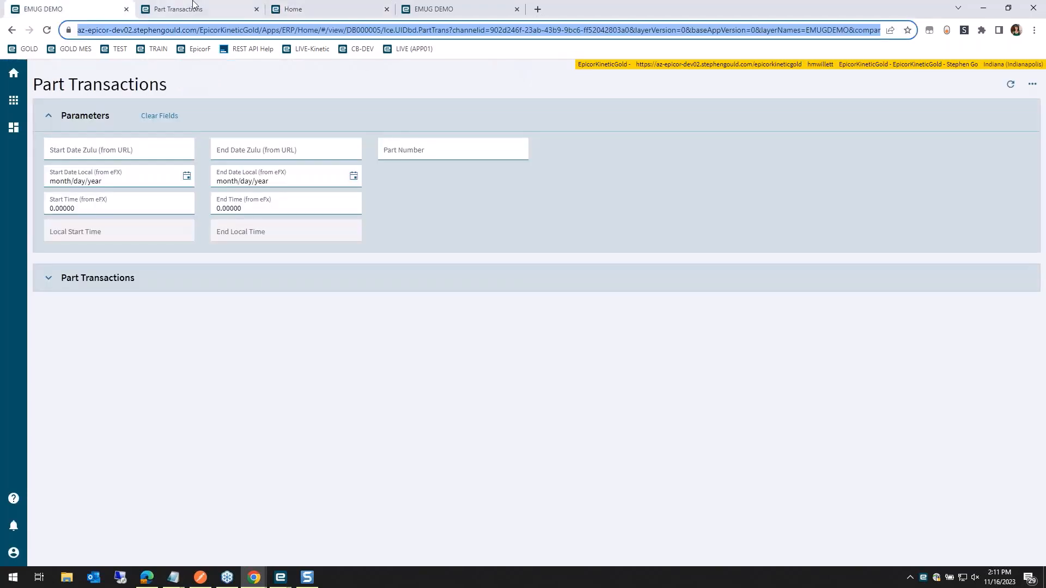
pyautogui.click(353, 6)
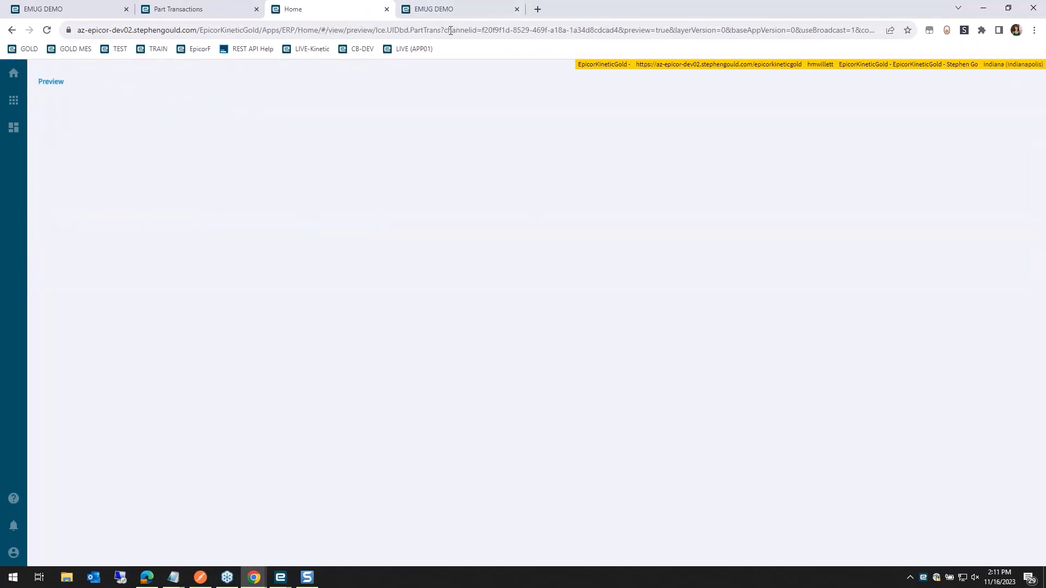
pyautogui.moveTo(374, 29); pyautogui.dragTo(466, 30)
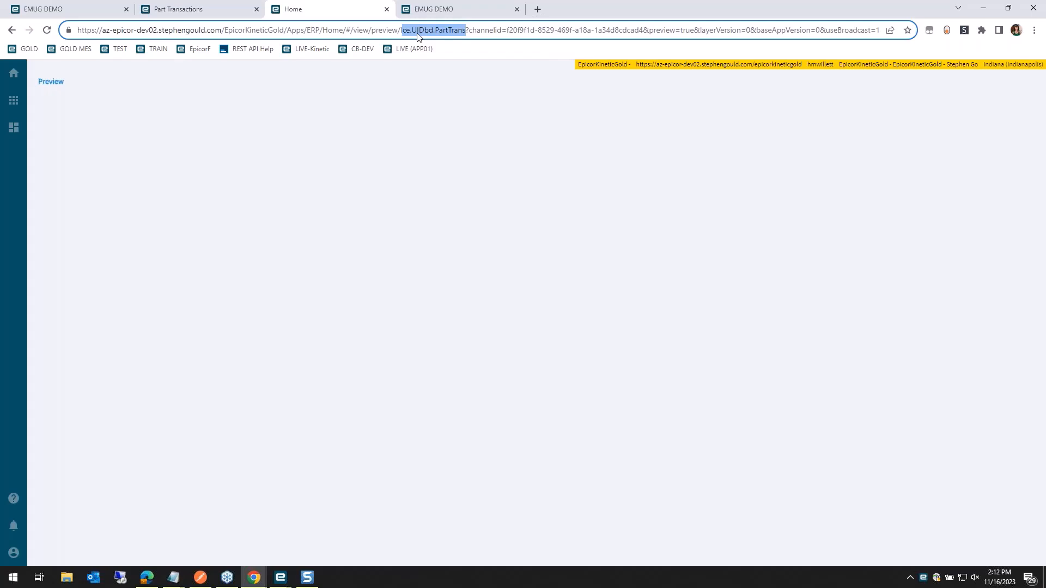
pyautogui.write('DB')
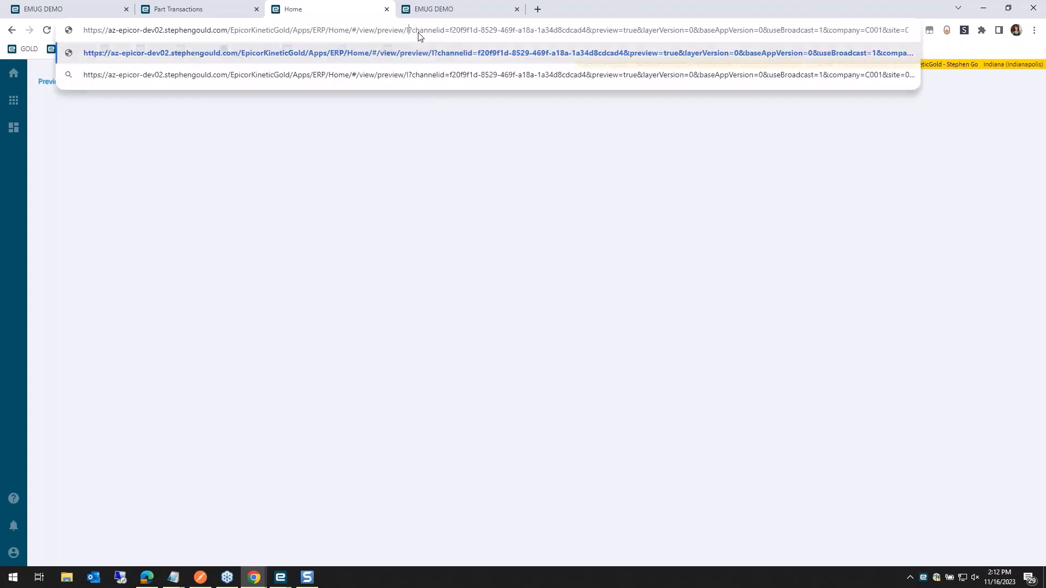
pyautogui.write('000005')
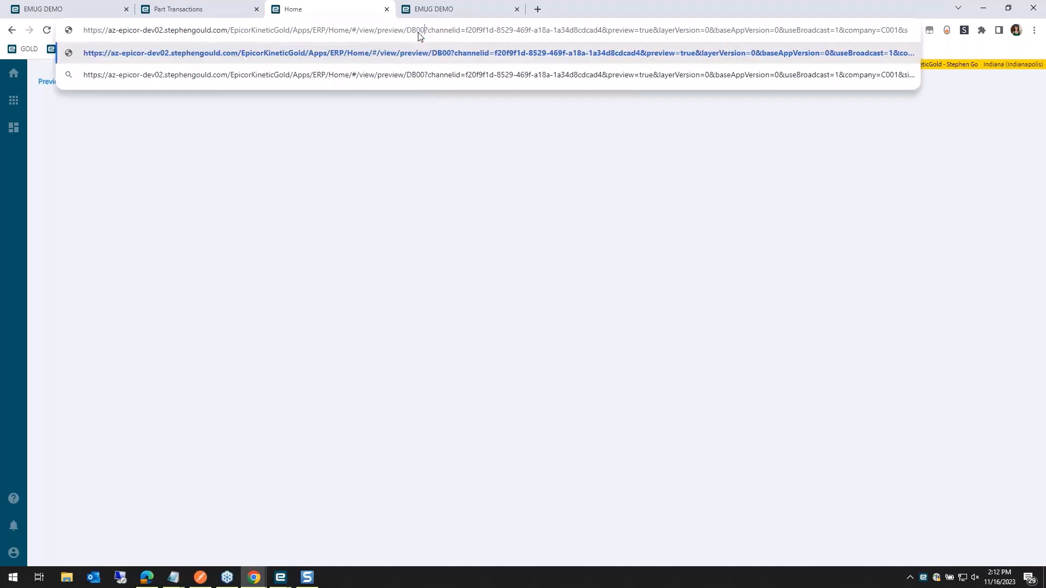
pyautogui.press('Return')
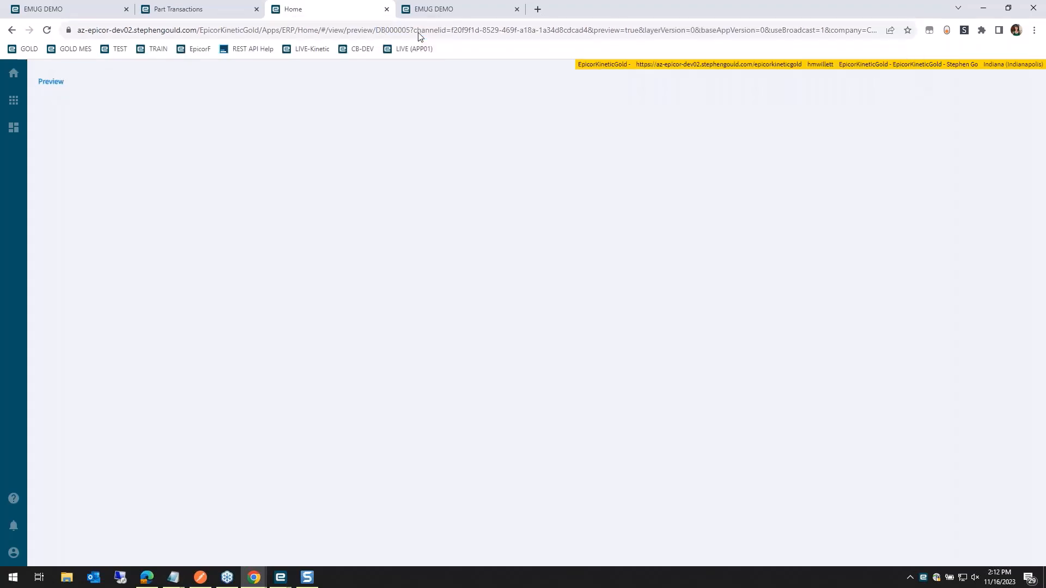
pyautogui.click(419, 32)
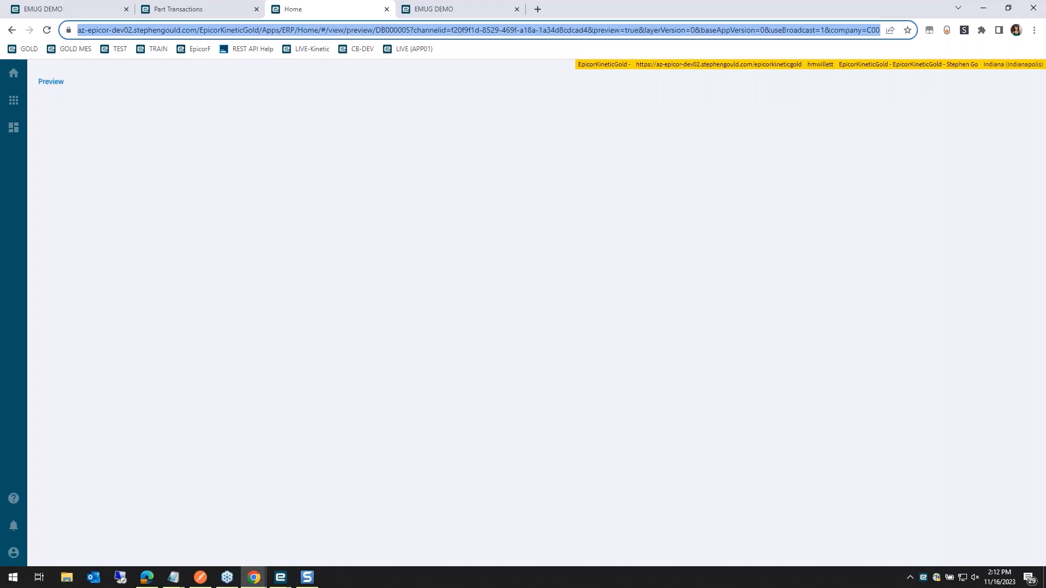
pyautogui.press('Return')
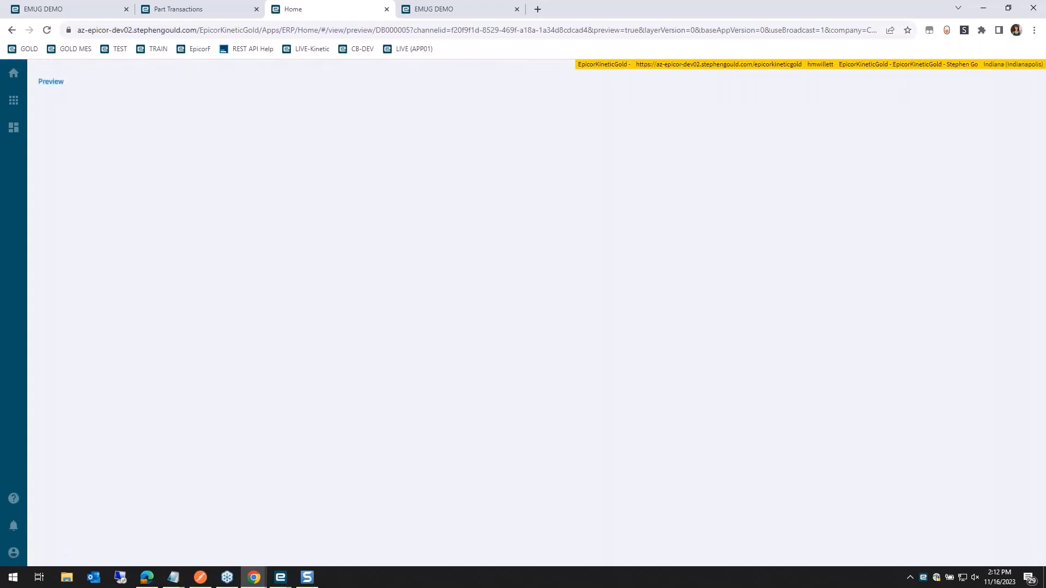
# Examine the dashboard's layer list and the EMUGDEMO layer details in the designer, and leave the layer unchanged.
pyautogui.click(218, 5)
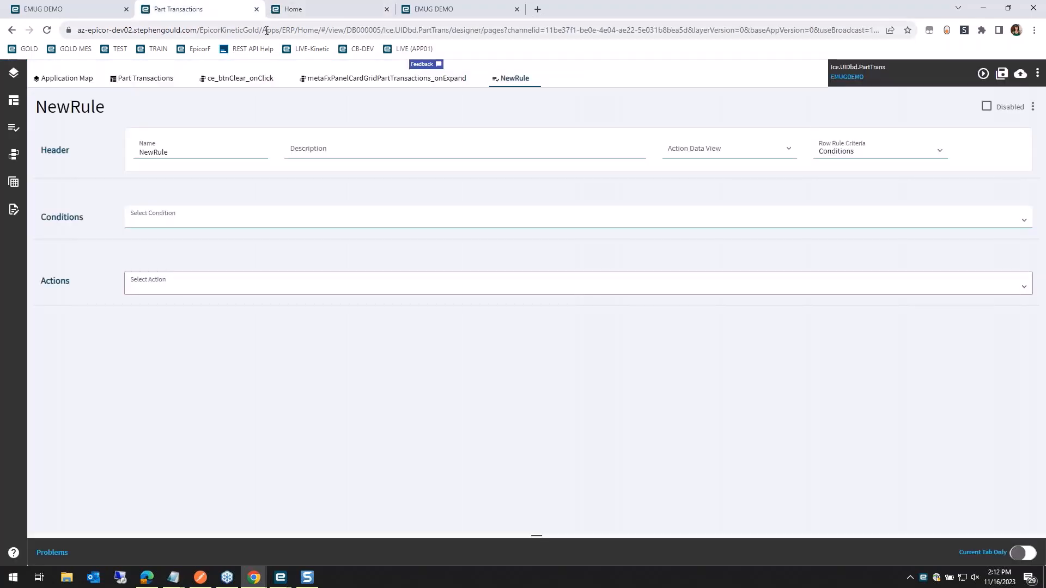
pyautogui.click(1037, 73)
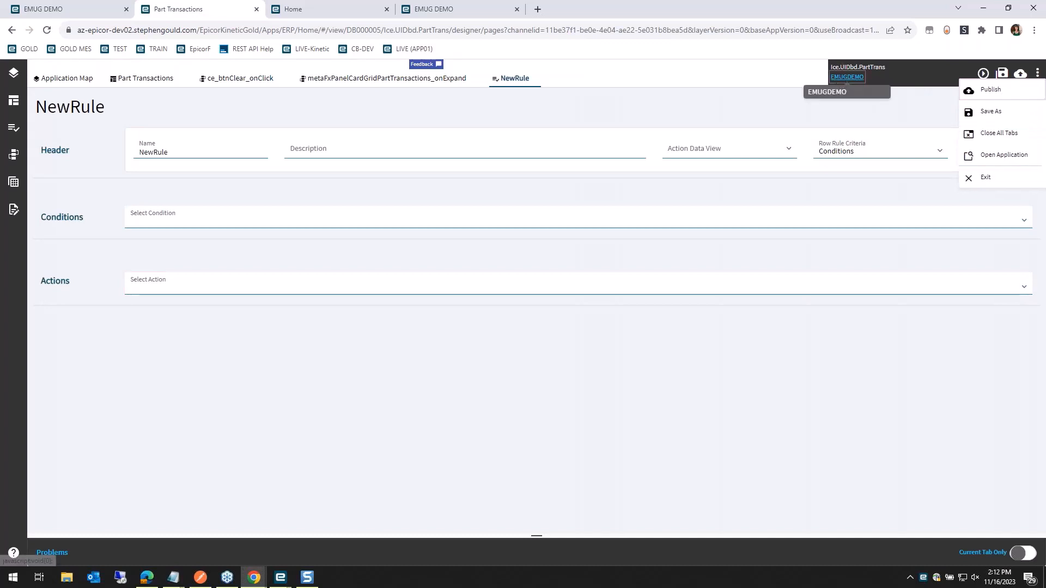
pyautogui.click(873, 71)
pyautogui.click(1013, 90)
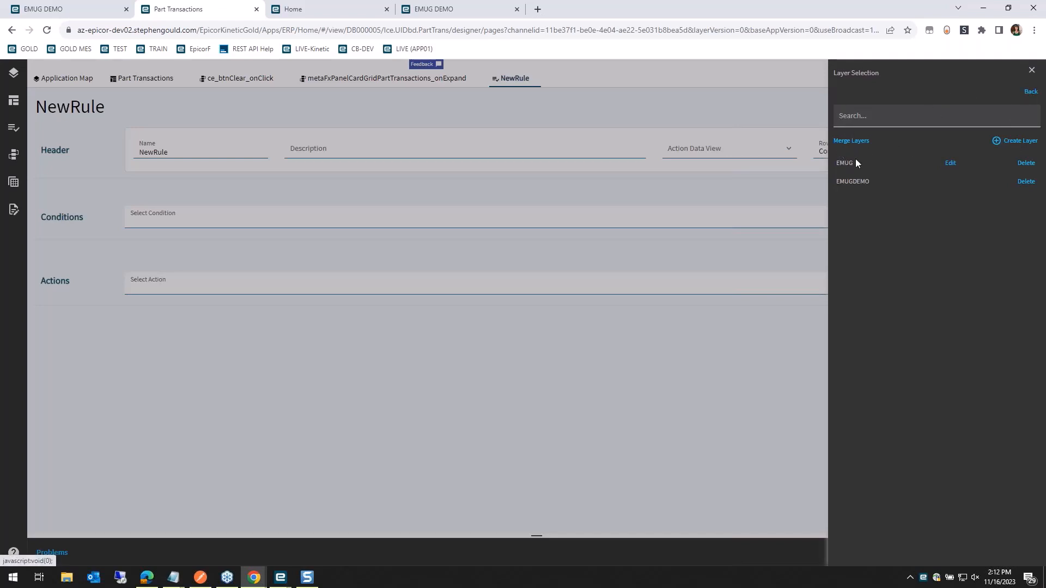
pyautogui.click(1029, 93)
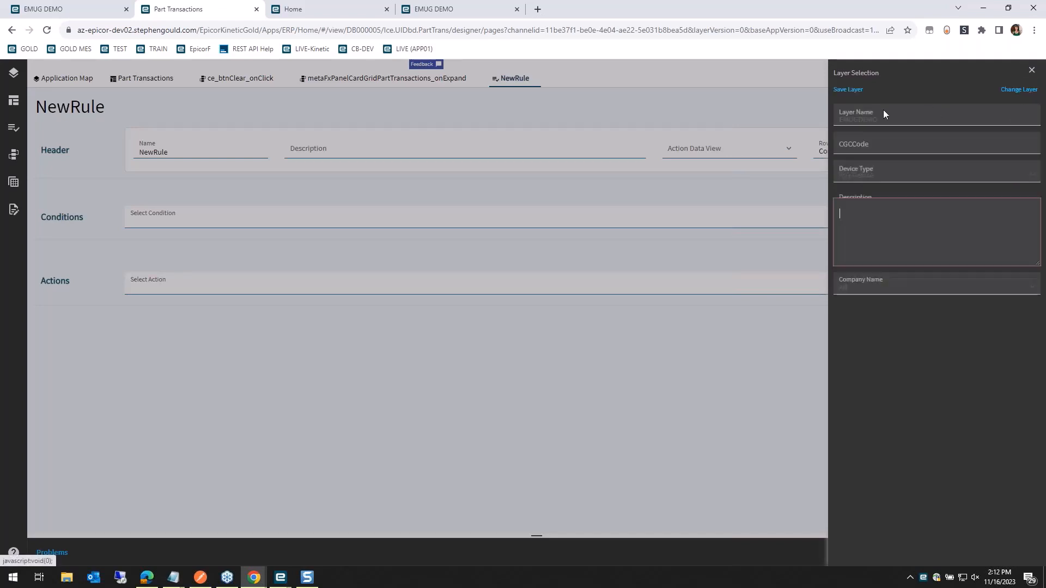
pyautogui.click(1032, 71)
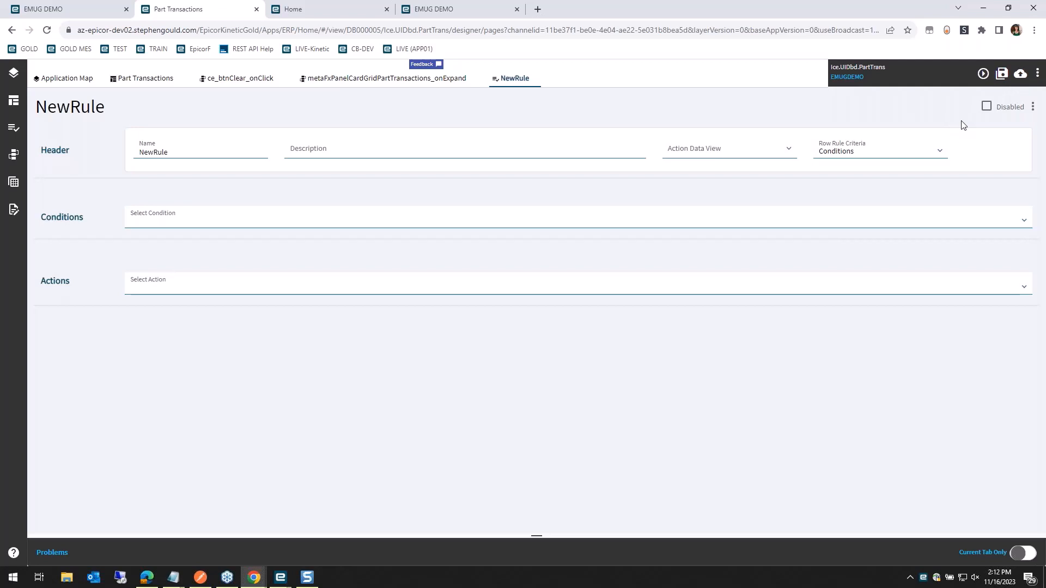
# Close the NewRule data rule without saving its changes.
pyautogui.click(536, 79)
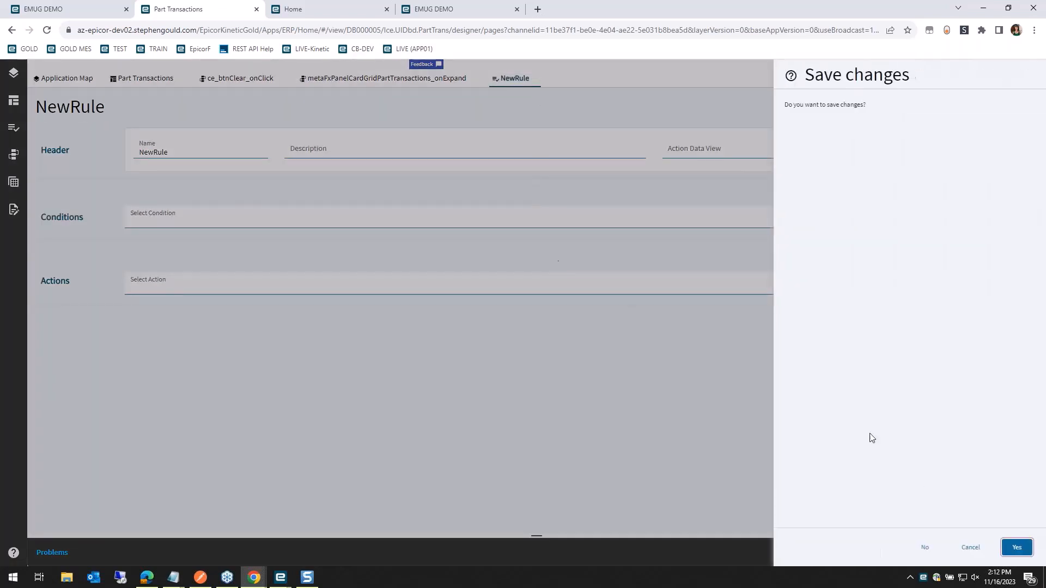
pyautogui.click(924, 547)
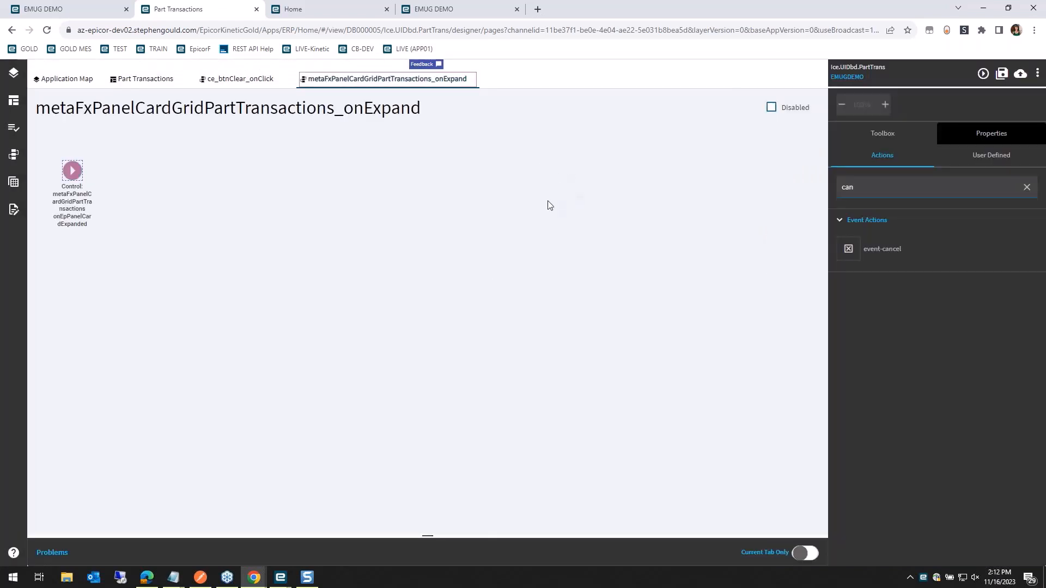
# Open the live EMUG DEMO dashboard in Application Studio using its layer, and close the new designer tab.
pyautogui.click(55, 9)
pyautogui.click(1032, 84)
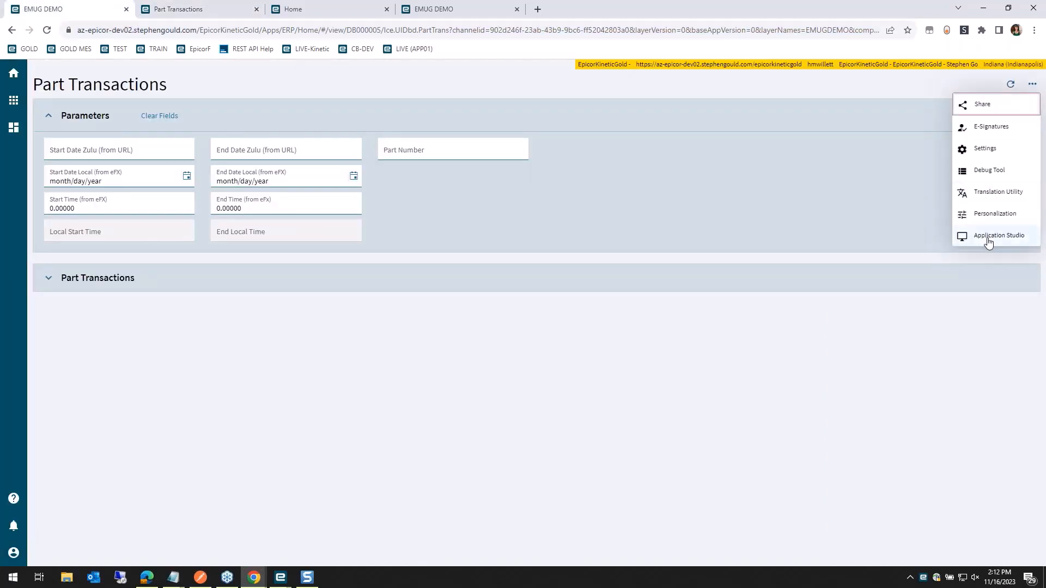
pyautogui.click(988, 237)
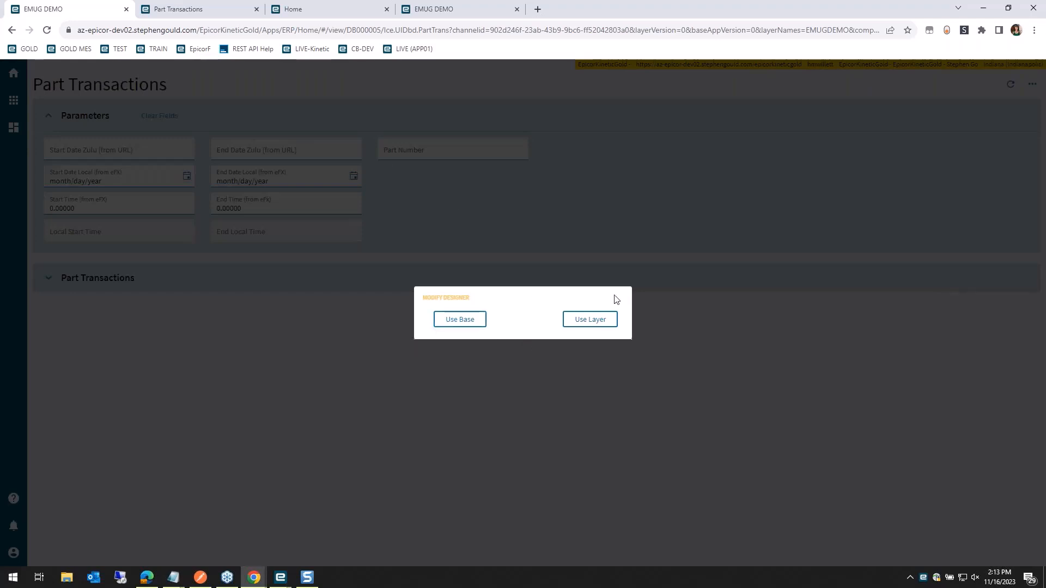
pyautogui.click(579, 319)
pyautogui.click(256, 10)
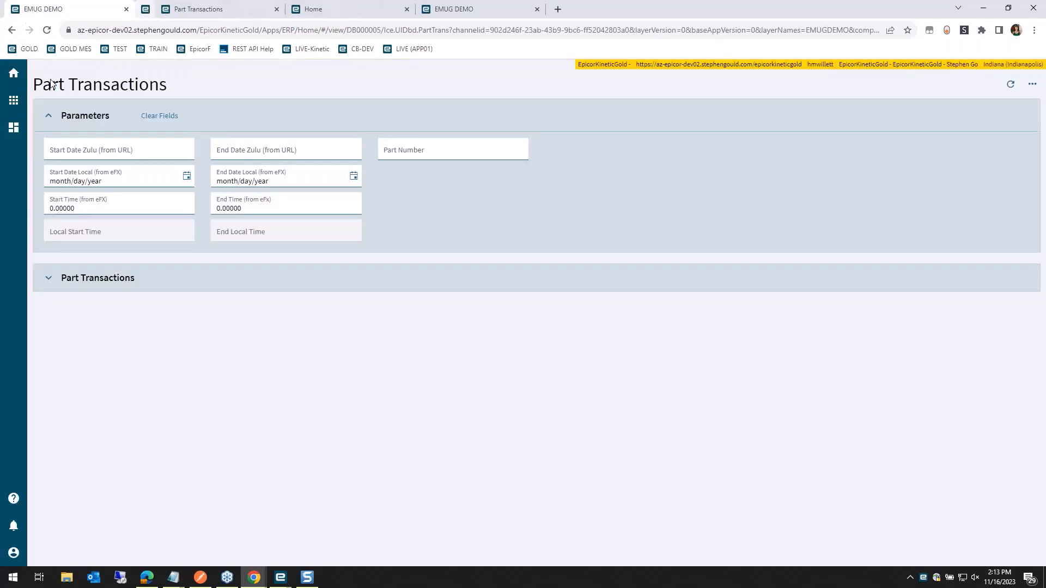
# Find Application Studio by searching the main menu for "applica" and open it.
pyautogui.click(13, 100)
pyautogui.click(53, 131)
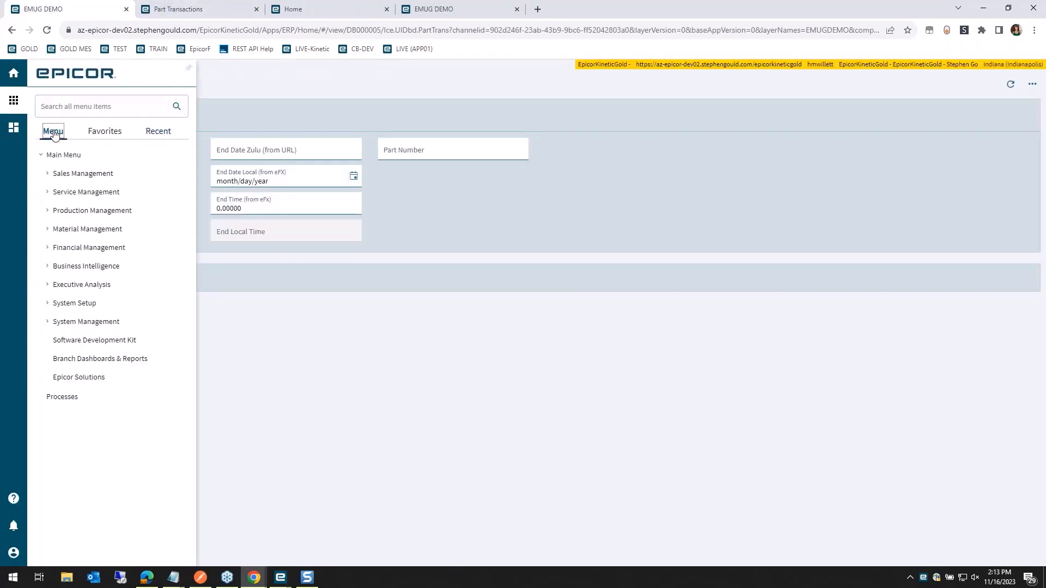
pyautogui.click(61, 109)
pyautogui.write('applica')
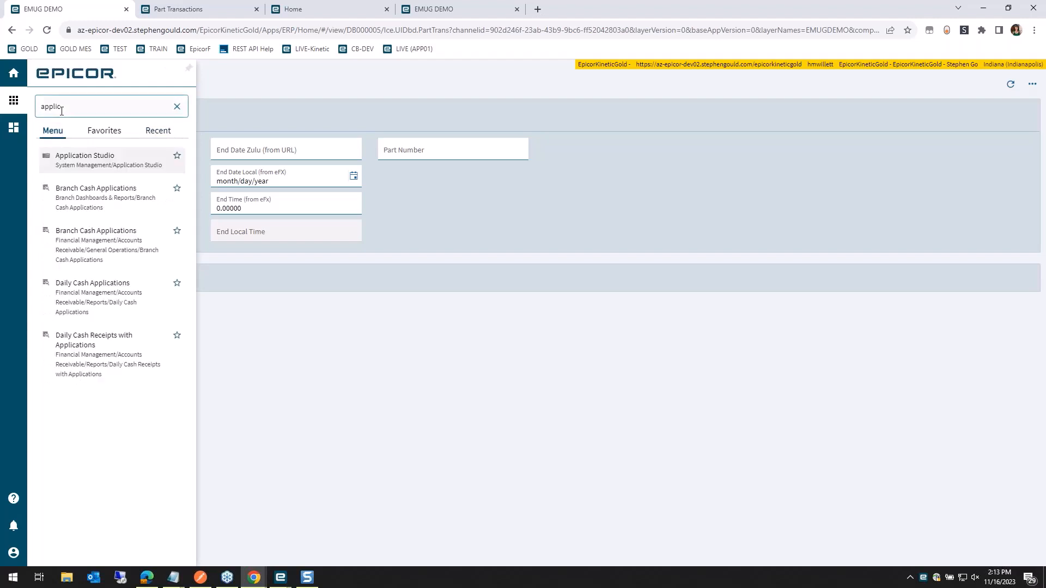
pyautogui.click(112, 157)
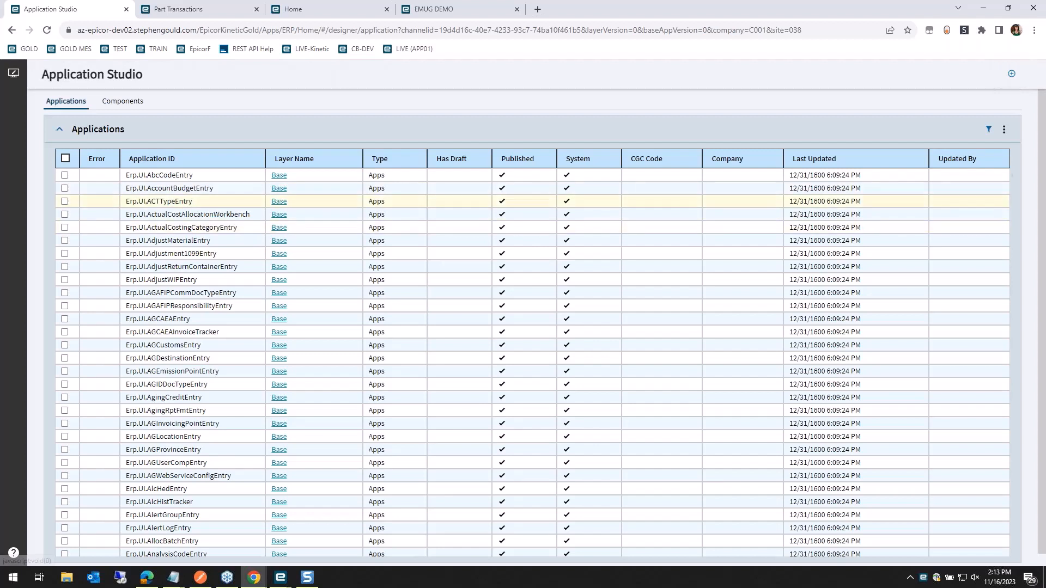
# Filter the applications list by Application ID Ice.uidbd.par, and return to the EMUG DEMO dashboard loaded with its URL parameters.
pyautogui.click(988, 129)
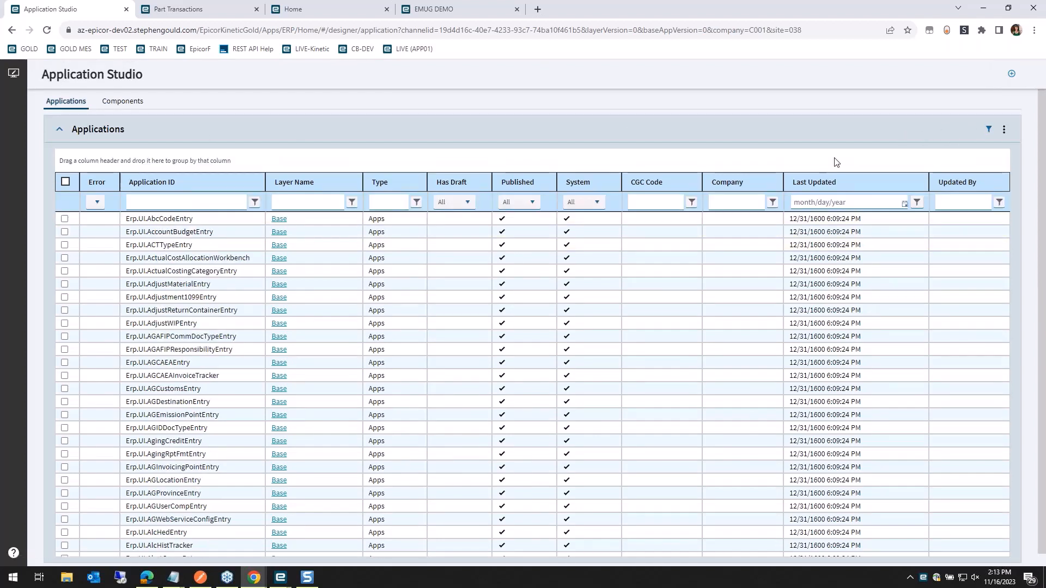
pyautogui.click(214, 204)
pyautogui.write('Ice.')
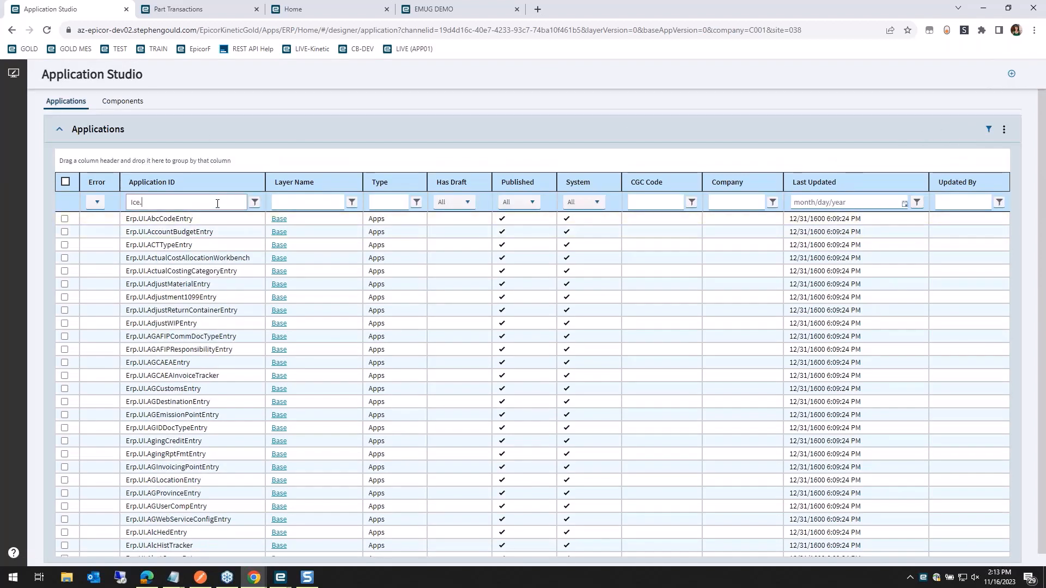
pyautogui.write('uidbd.par')
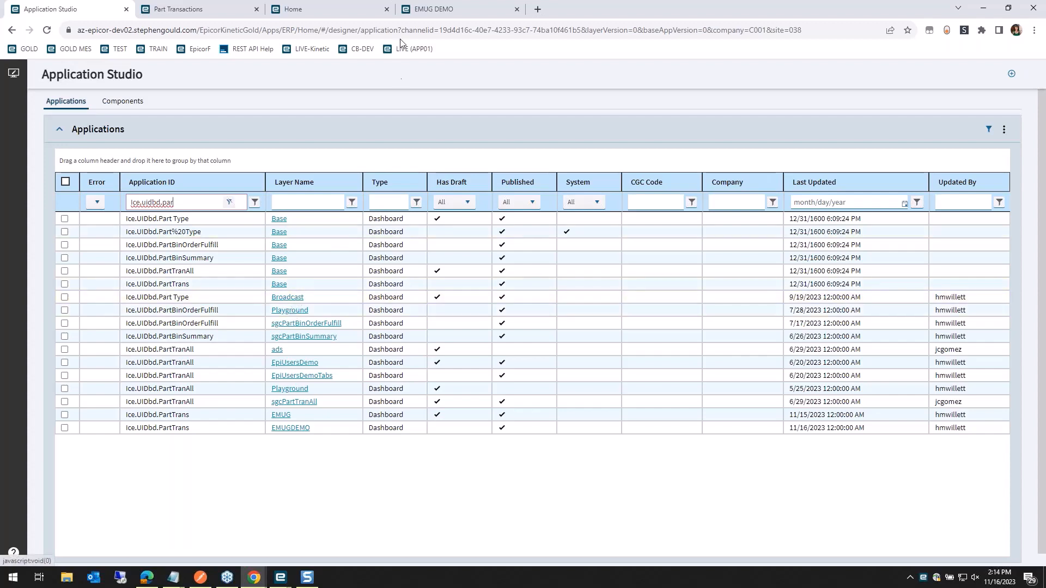
pyautogui.click(14, 70)
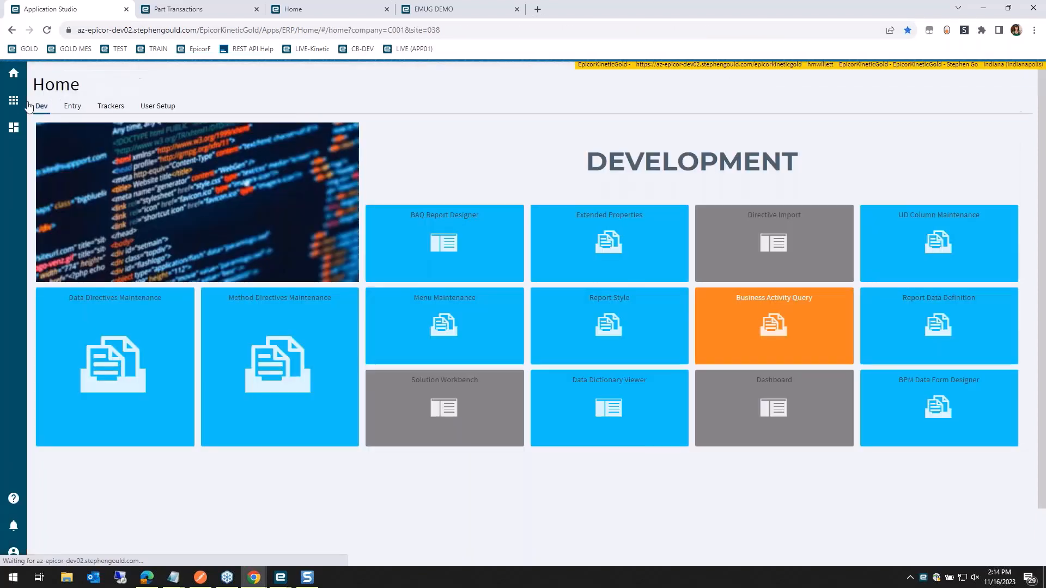
pyautogui.click(402, 4)
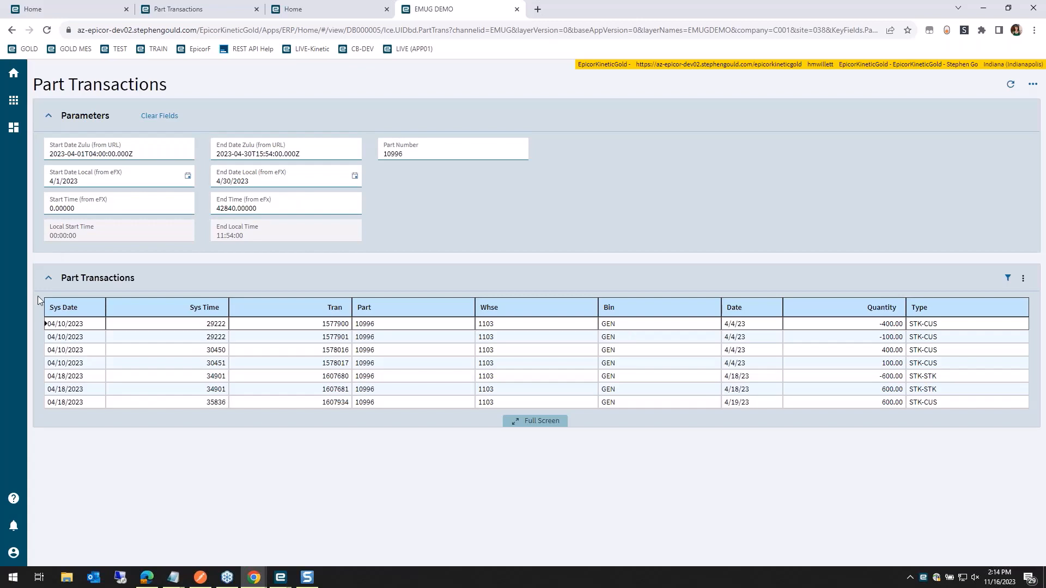
# Switch to the EpiUsers forum in Edge and view the Column component entry in the profile's featured Kinetic Control Compendium topic.
pyautogui.hotkey('alt', 'Tab')
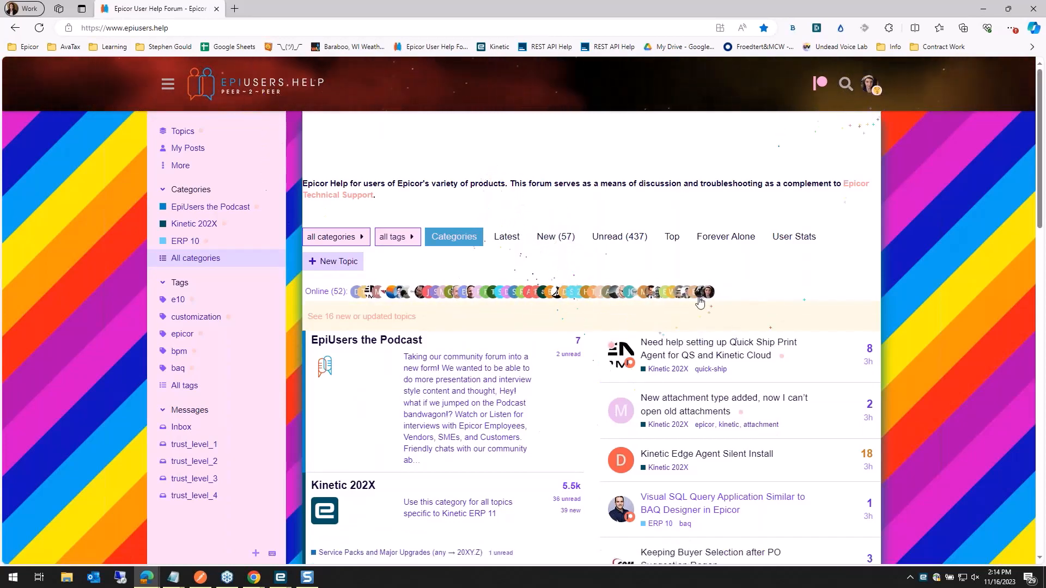
pyautogui.click(615, 291)
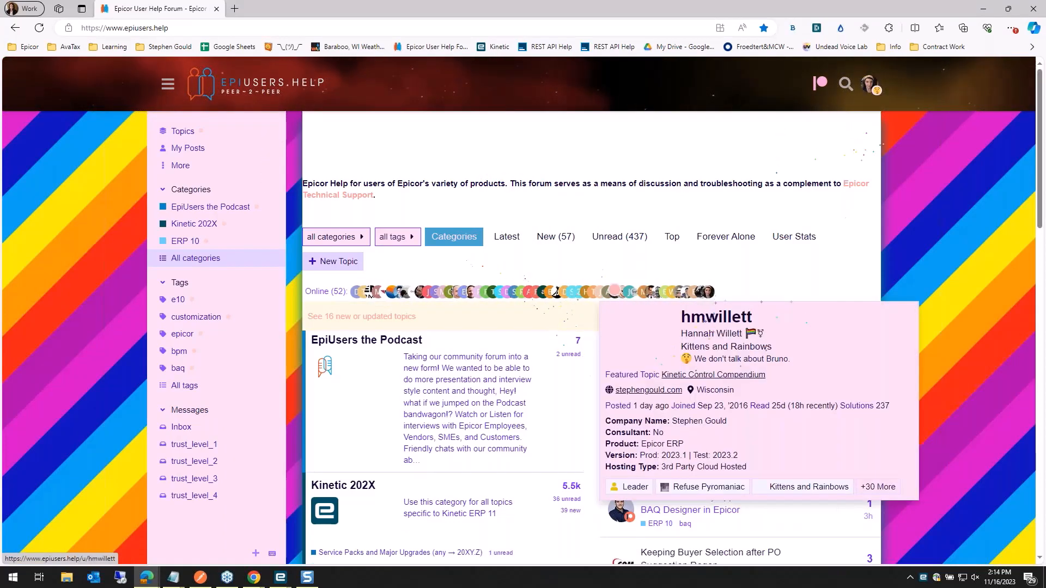
pyautogui.click(700, 376)
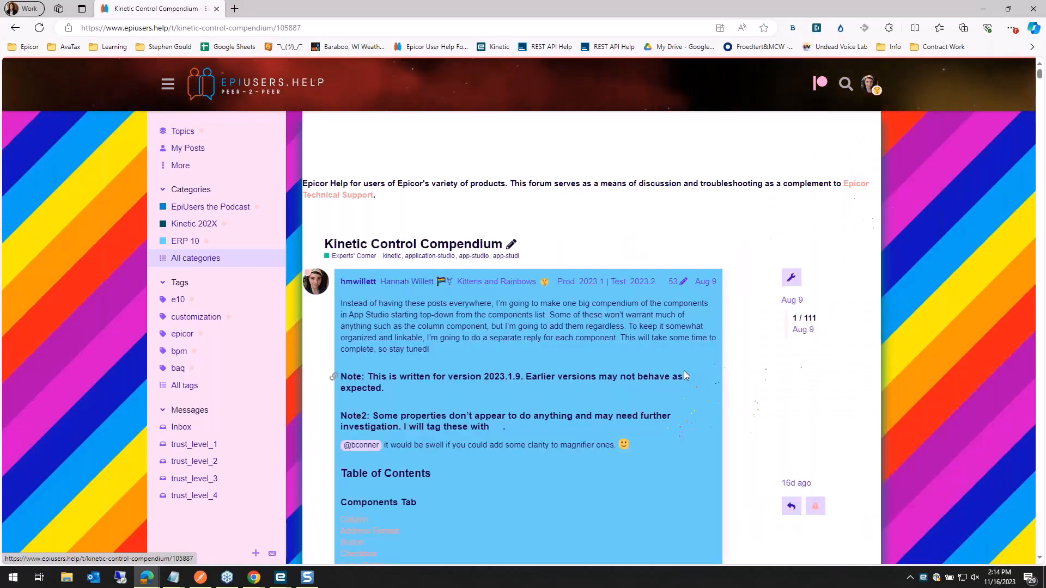
pyautogui.scroll(-7, 372, 164)
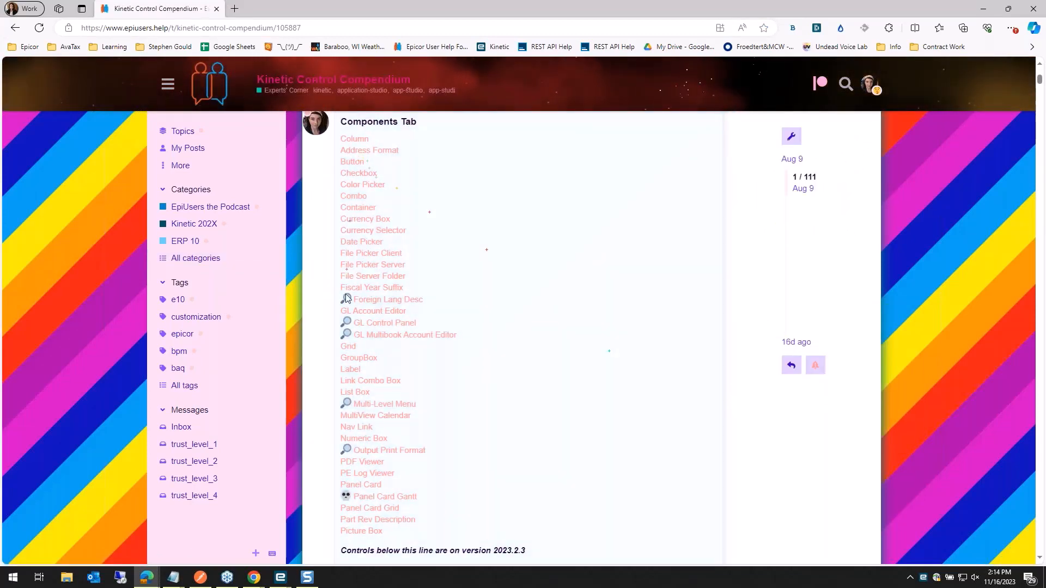
pyautogui.click(393, 336)
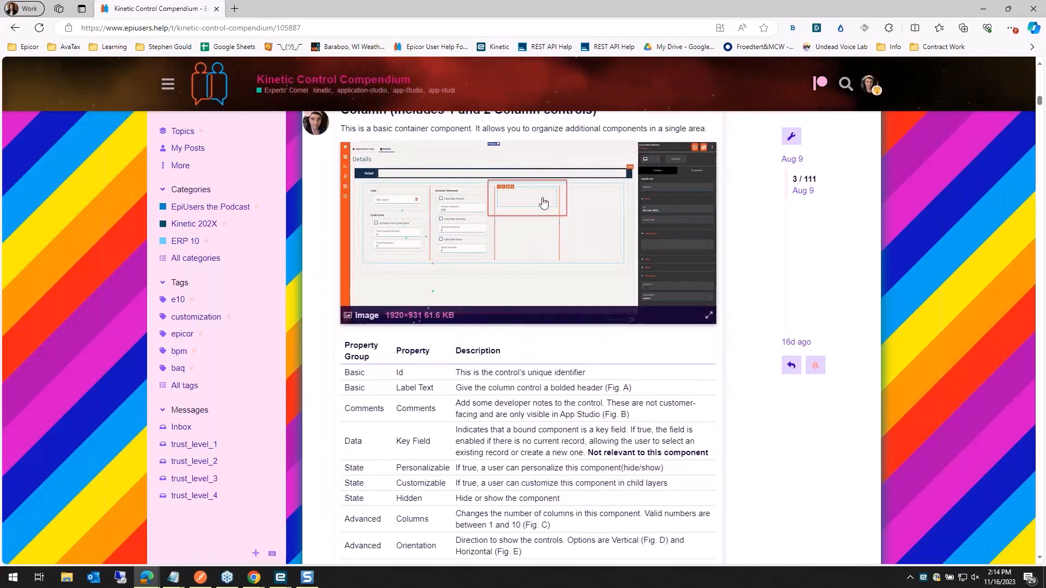